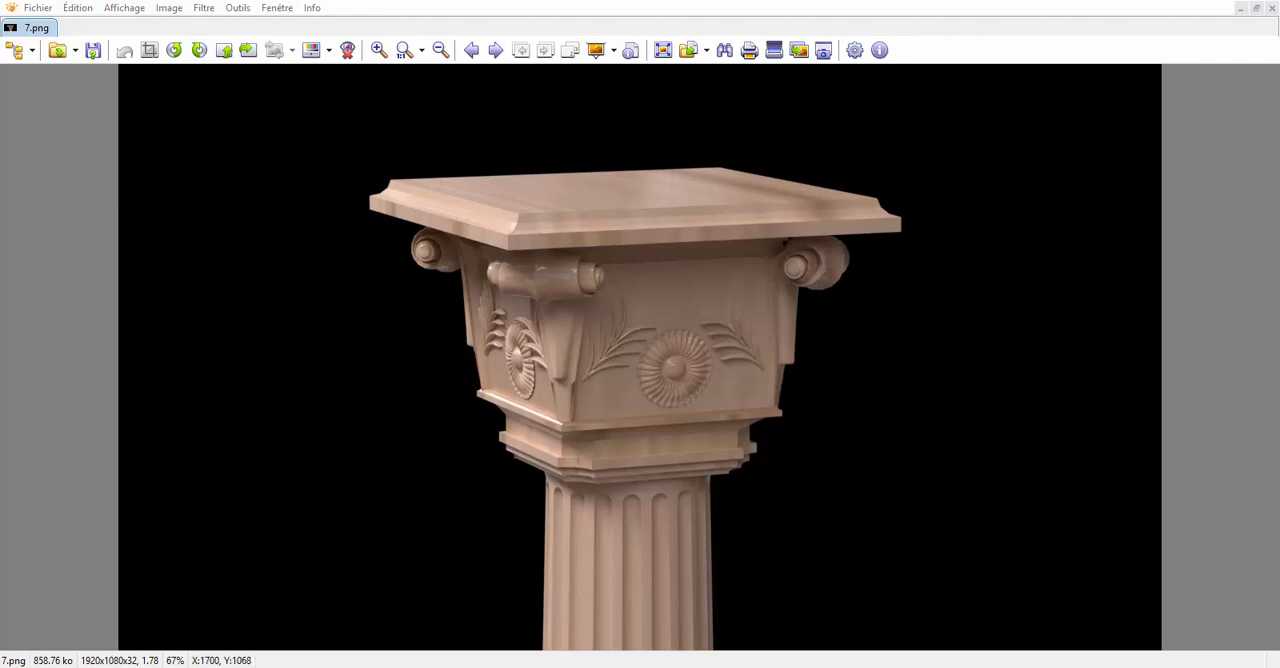
Step: Examine the finished column in Blender's rendered viewport and the rosette render as references
{"action": "mouse_move", "coordinate": [1040, 667]}
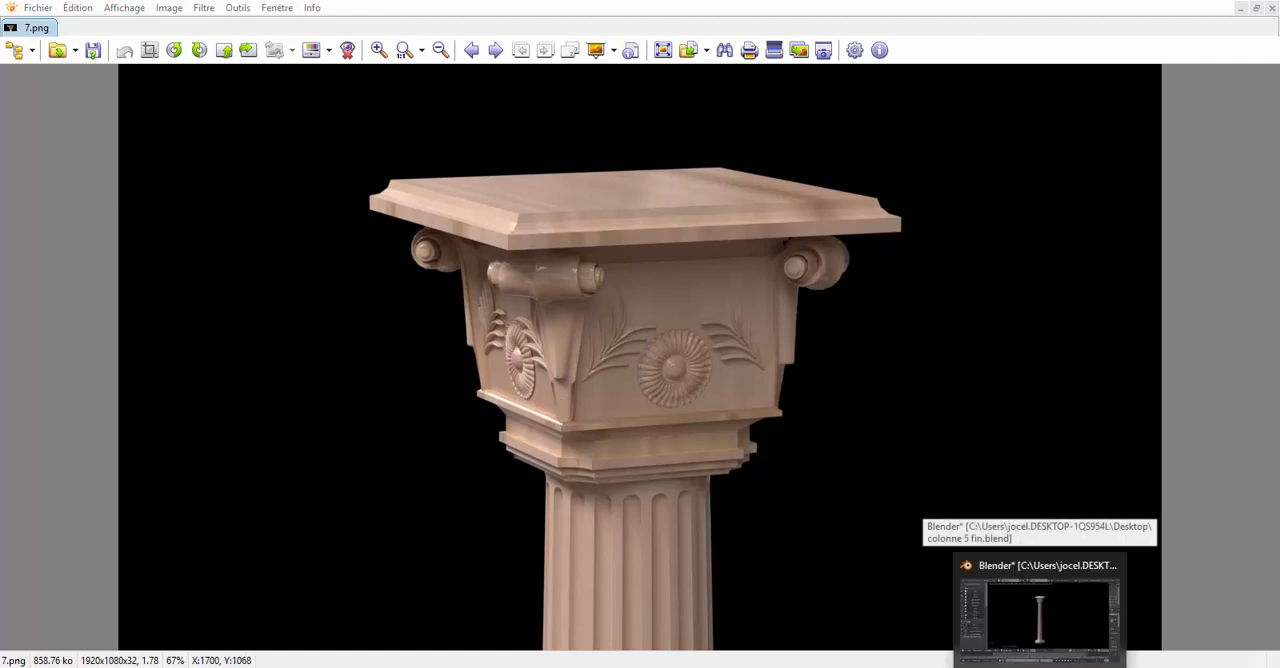
{"action": "left_click", "coordinate": [1040, 615]}
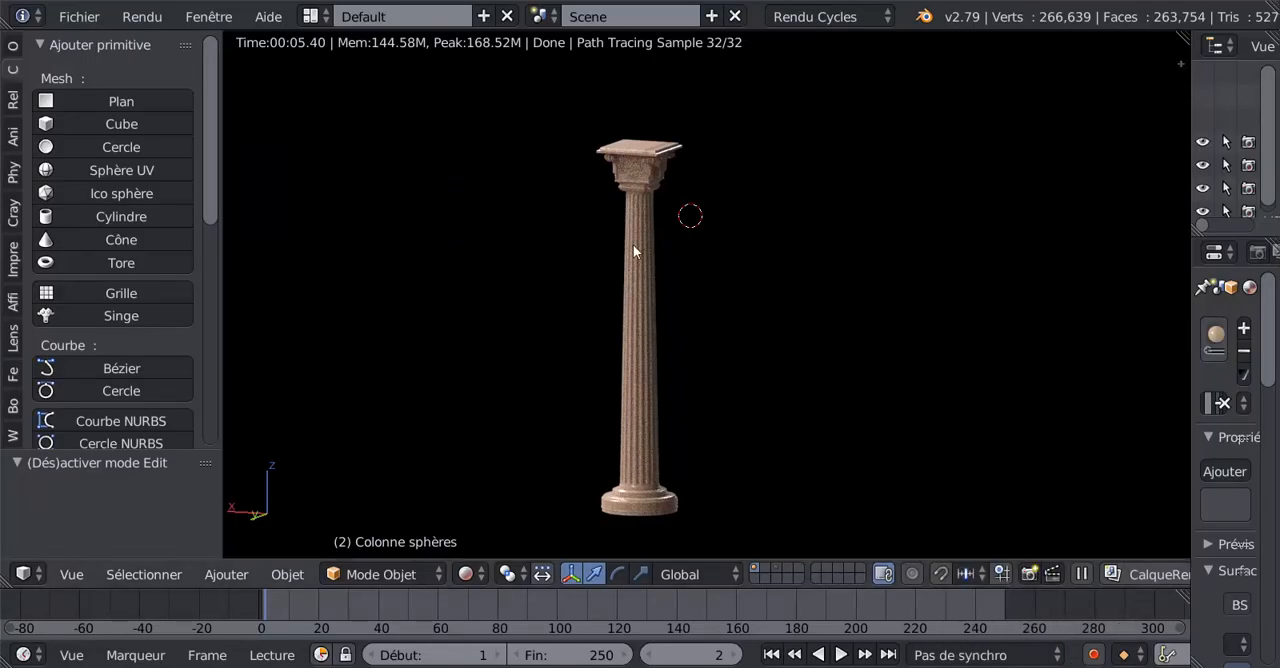
{"action": "scroll", "coordinate": [637, 249], "scroll_direction": "up", "scroll_amount": 4}
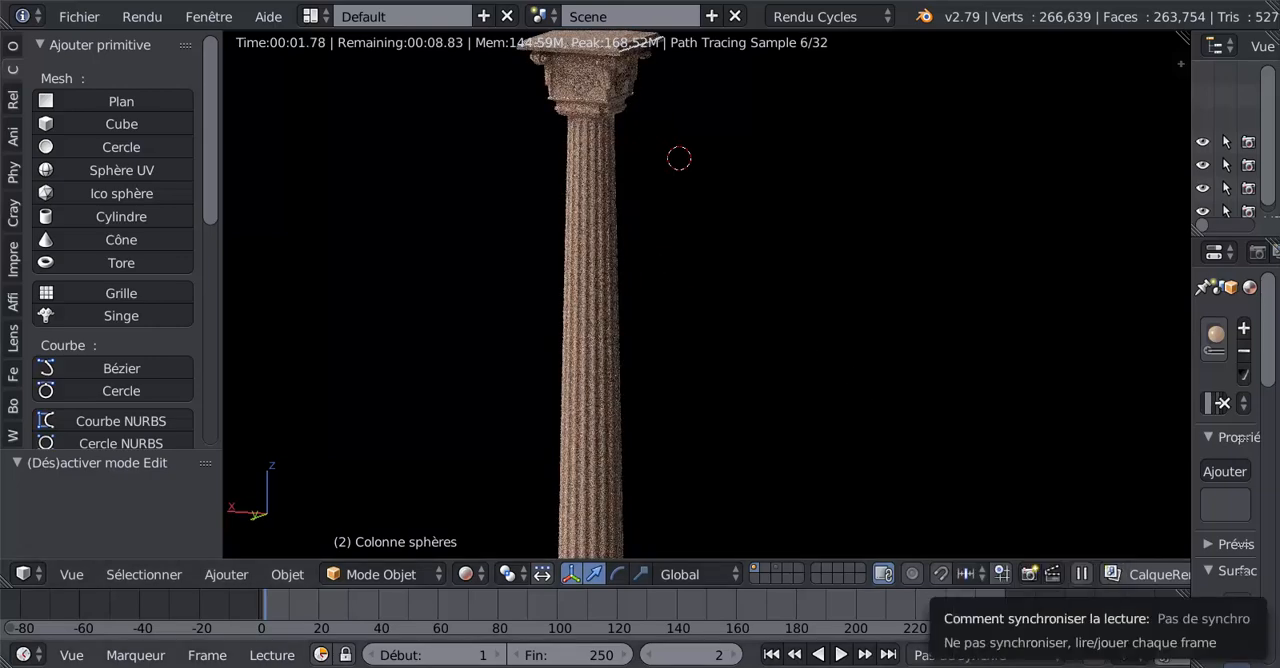
{"action": "mouse_move", "coordinate": [570, 665]}
{"action": "left_click", "coordinate": [521, 630]}
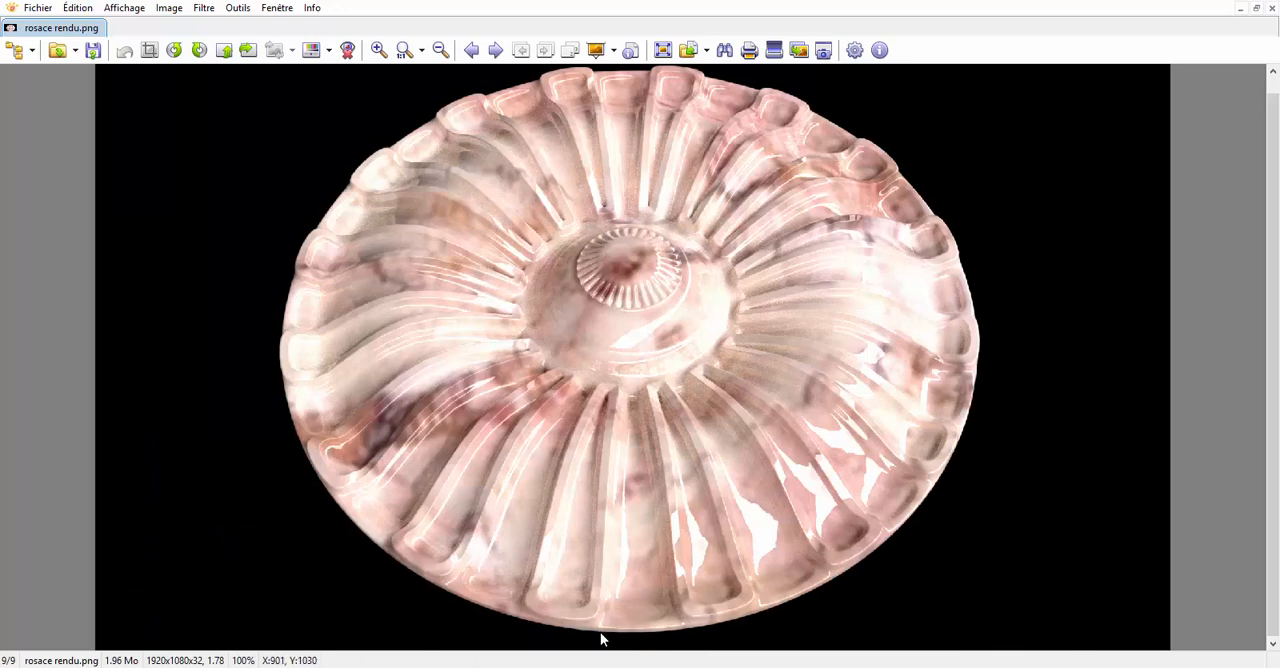
{"action": "mouse_move", "coordinate": [603, 650]}
{"action": "left_click", "coordinate": [650, 622]}
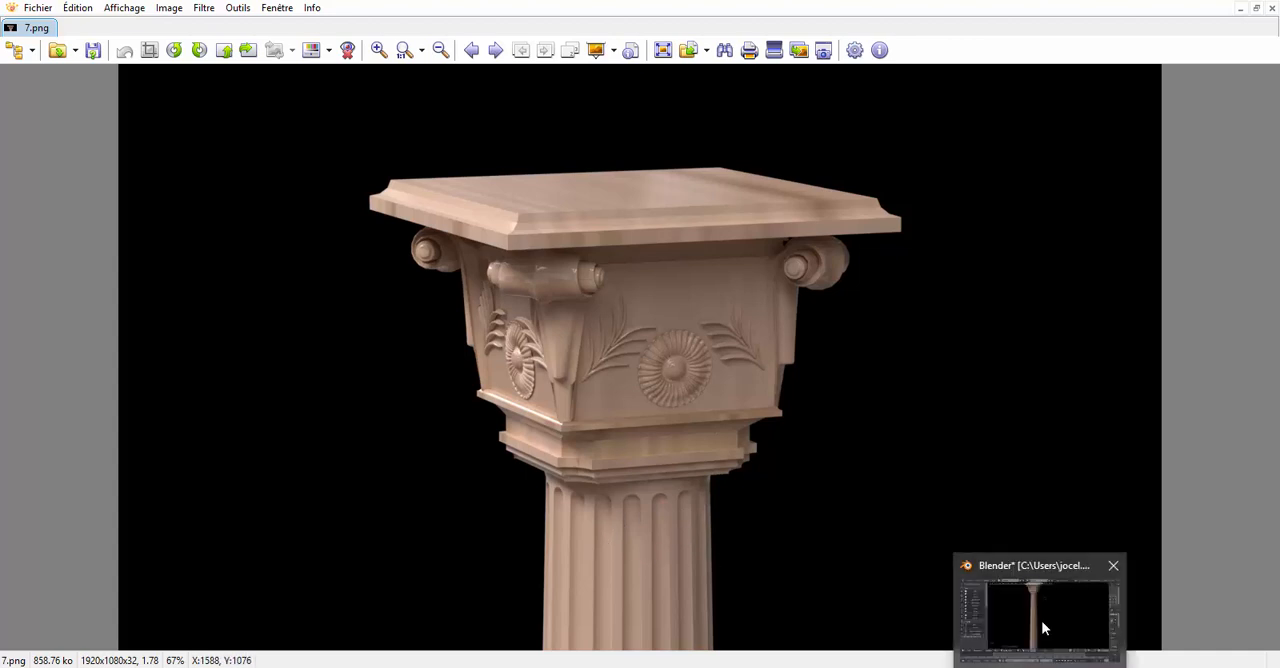
{"action": "left_click", "coordinate": [1041, 622]}
{"action": "scroll", "coordinate": [610, 298], "scroll_direction": "down", "scroll_amount": 2}
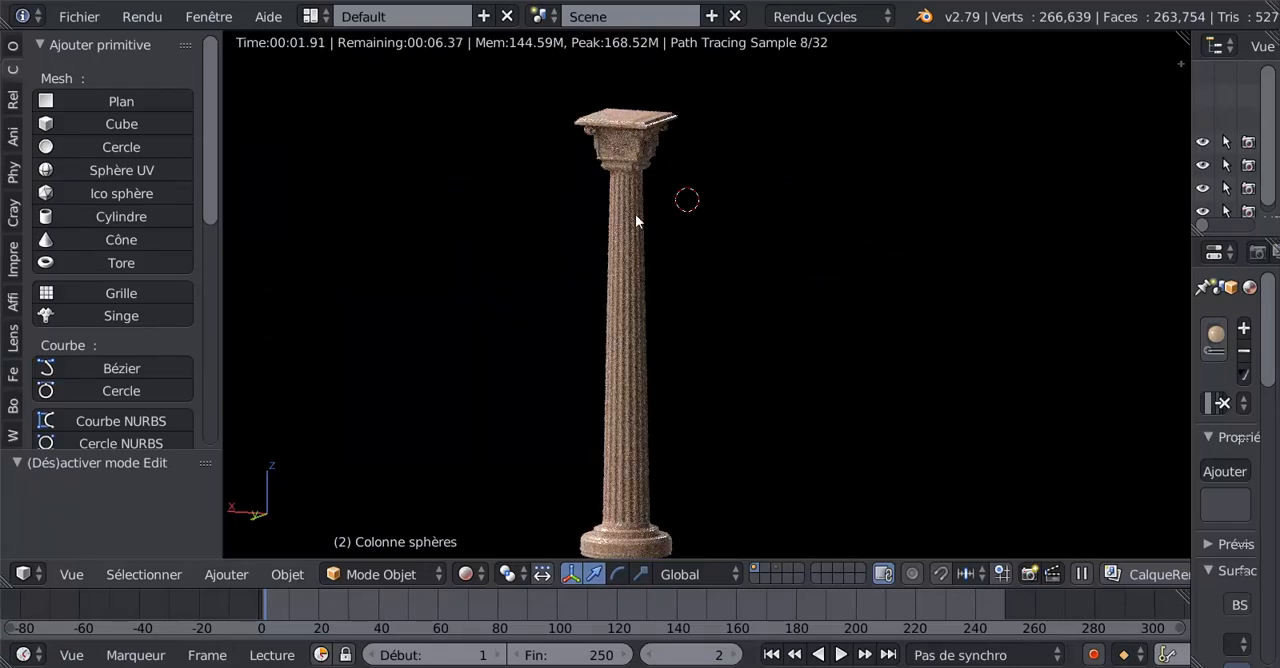
{"action": "middle_click_drag", "start_coordinate": [798, 294], "coordinate": [795, 290], "text": "shift"}
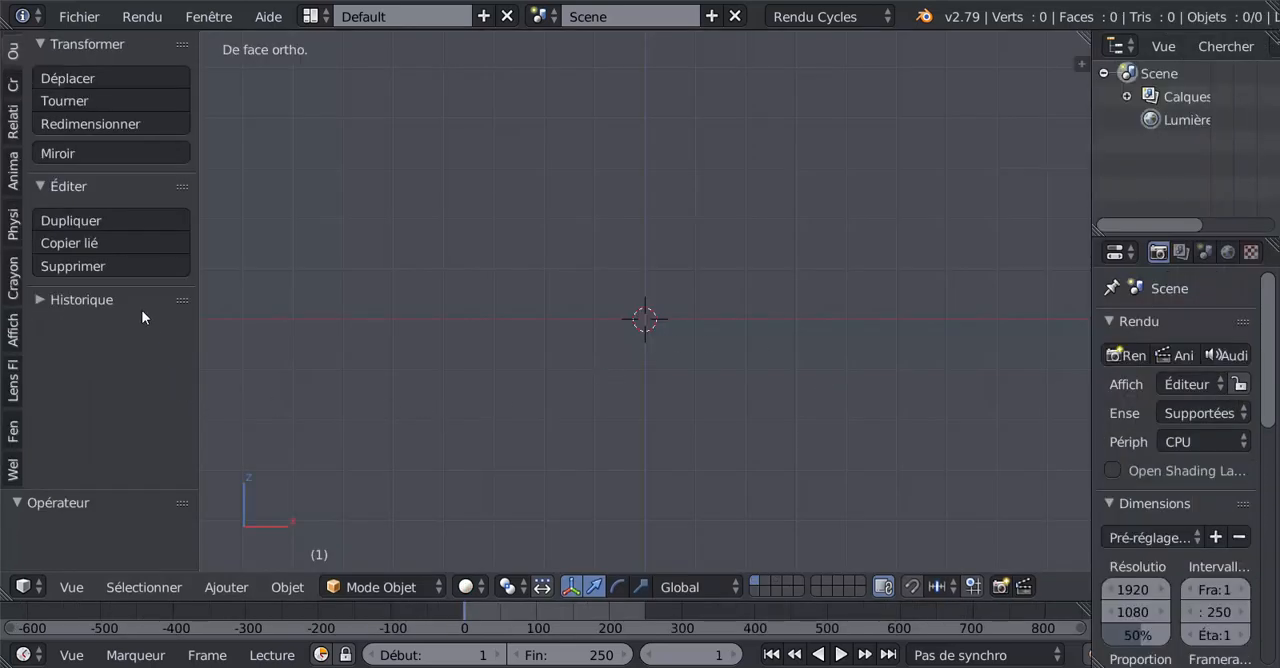
Step: Adjust the widths of the tool shelf and properties areas to enlarge the 3D viewport
{"action": "mouse_move", "coordinate": [198, 380]}
{"action": "left_mouse_down"}
{"action": "mouse_move", "coordinate": [240, 371]}
{"action": "mouse_move", "coordinate": [187, 385]}
{"action": "left_mouse_up"}
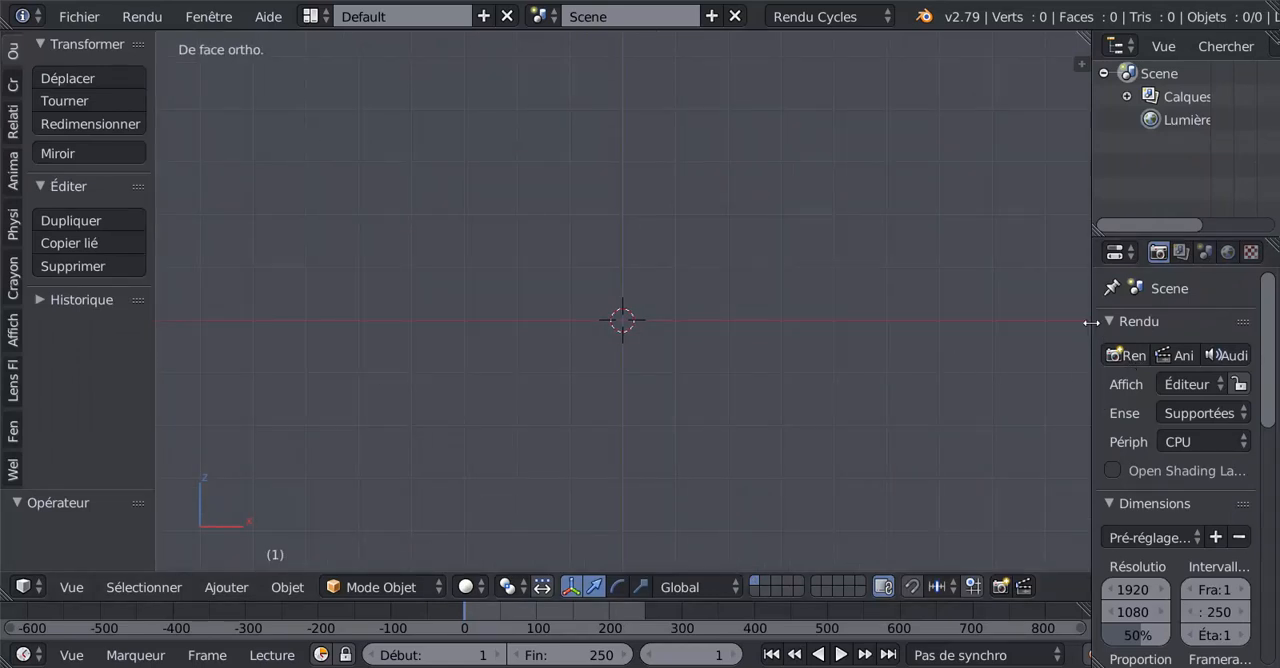
{"action": "left_click_drag", "start_coordinate": [1092, 326], "coordinate": [1128, 335]}
{"action": "mouse_move", "coordinate": [843, 339]}
{"action": "middle_mouse_down", "text": "shift"}
{"action": "mouse_move", "coordinate": [857, 352]}
{"action": "mouse_move", "coordinate": [835, 341]}
{"action": "middle_mouse_up", "text": "shift"}
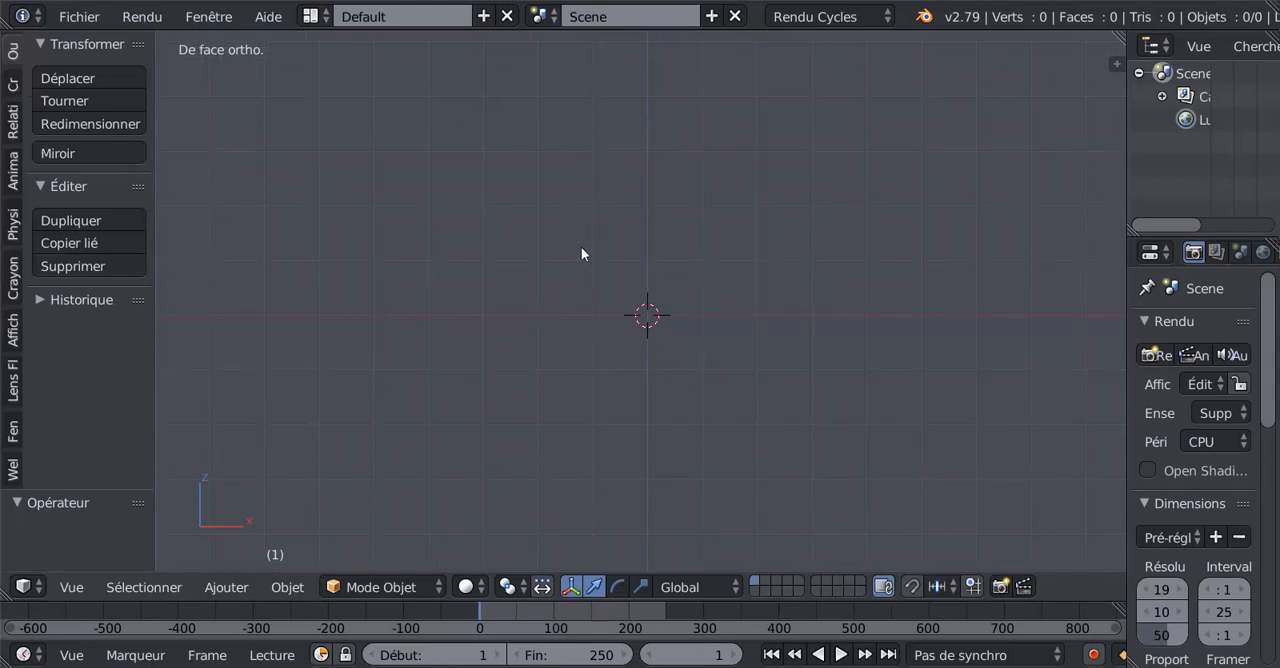
{"action": "scroll", "coordinate": [677, 357], "scroll_direction": "down", "scroll_amount": 1}
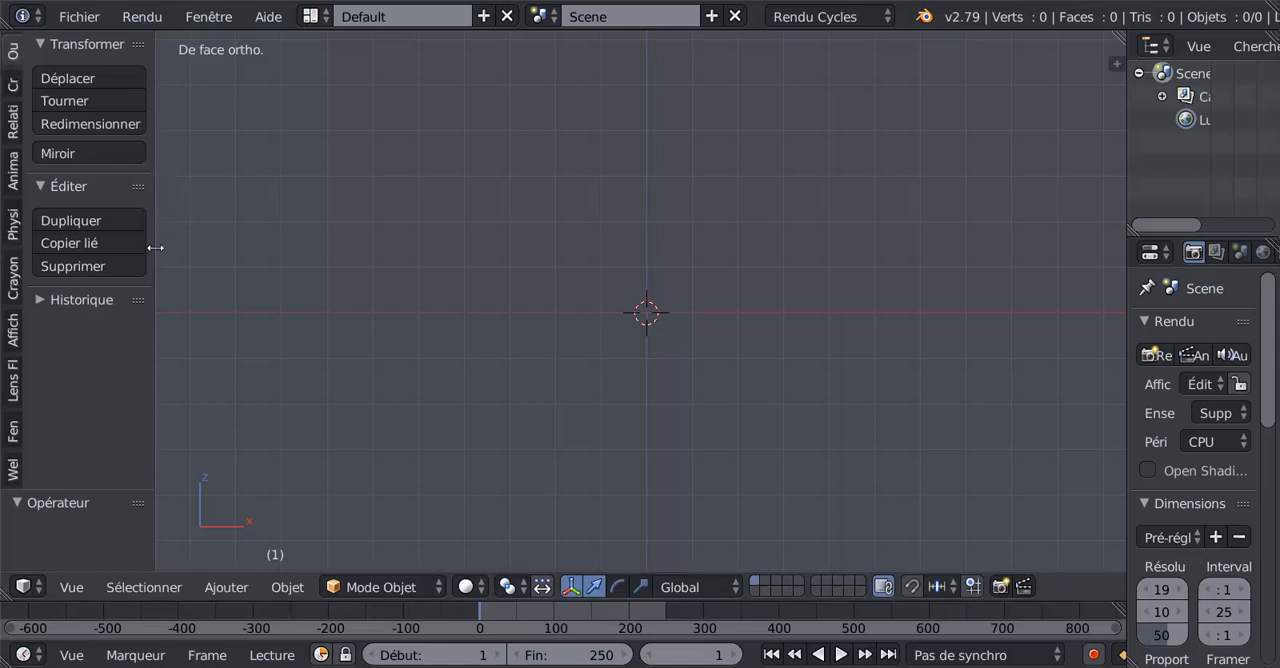
{"action": "left_click_drag", "start_coordinate": [153, 311], "coordinate": [172, 313]}
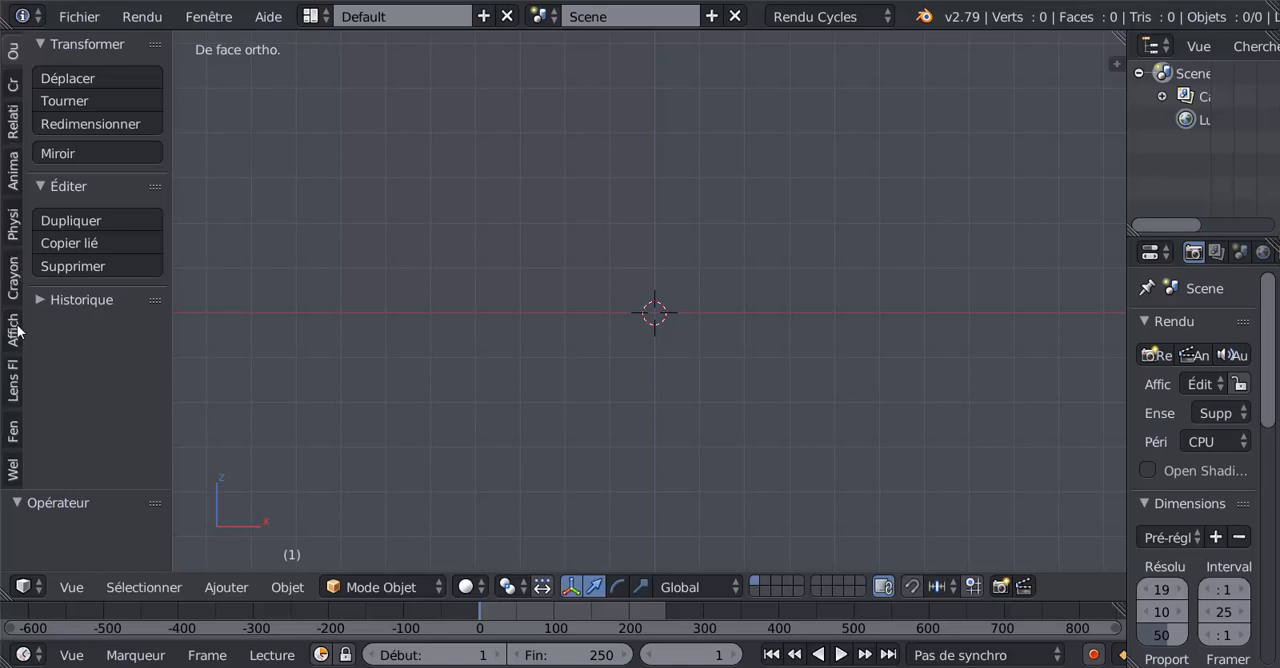
Step: Add a UV sphere at the origin and rotate it 90° about the global X axis
{"action": "left_click", "coordinate": [13, 85]}
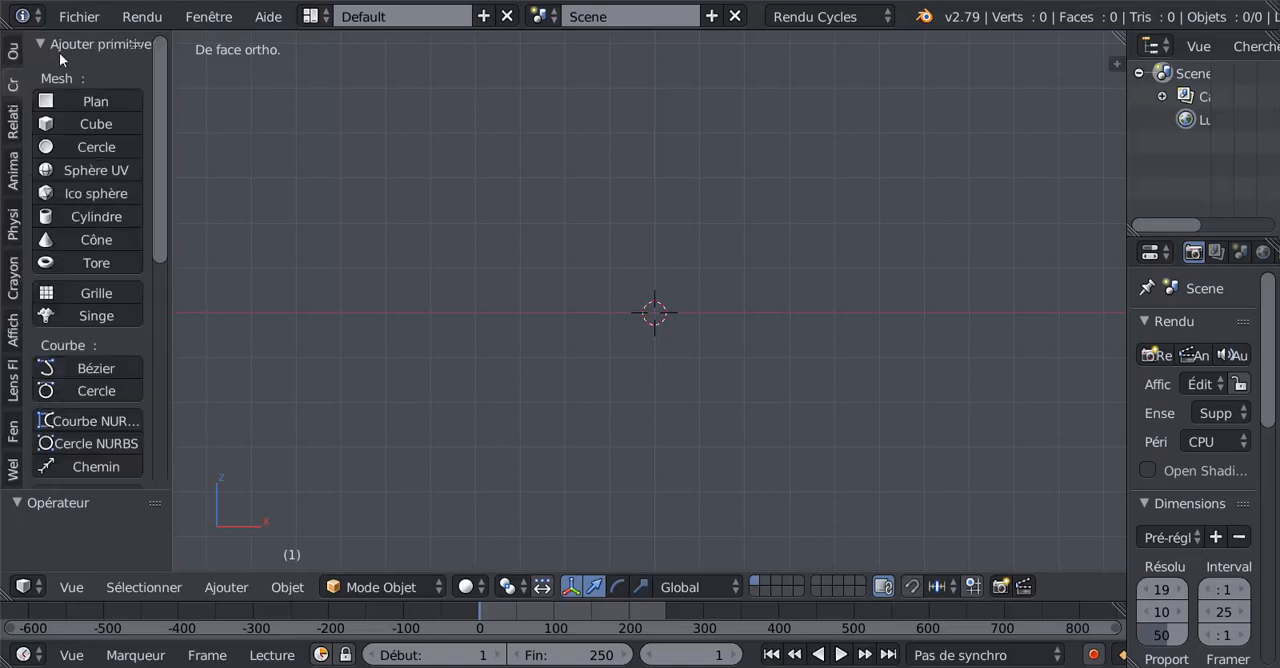
{"action": "left_click", "coordinate": [53, 169]}
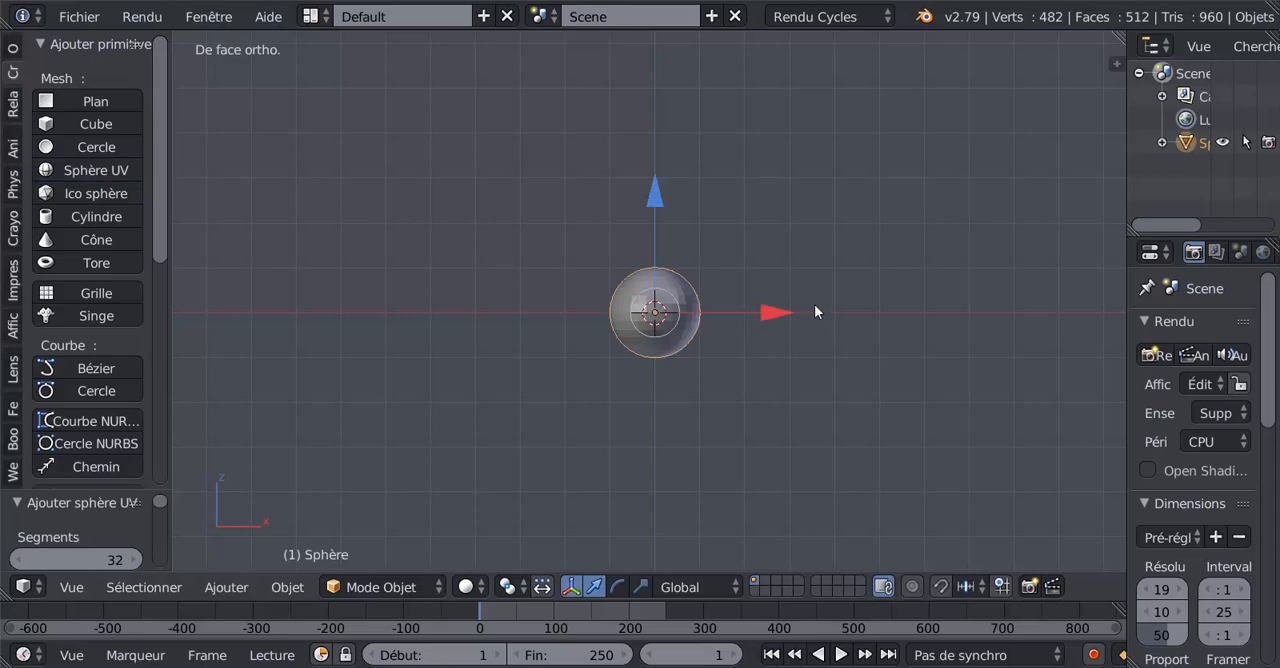
{"action": "scroll", "coordinate": [749, 434], "scroll_direction": "up", "scroll_amount": 2}
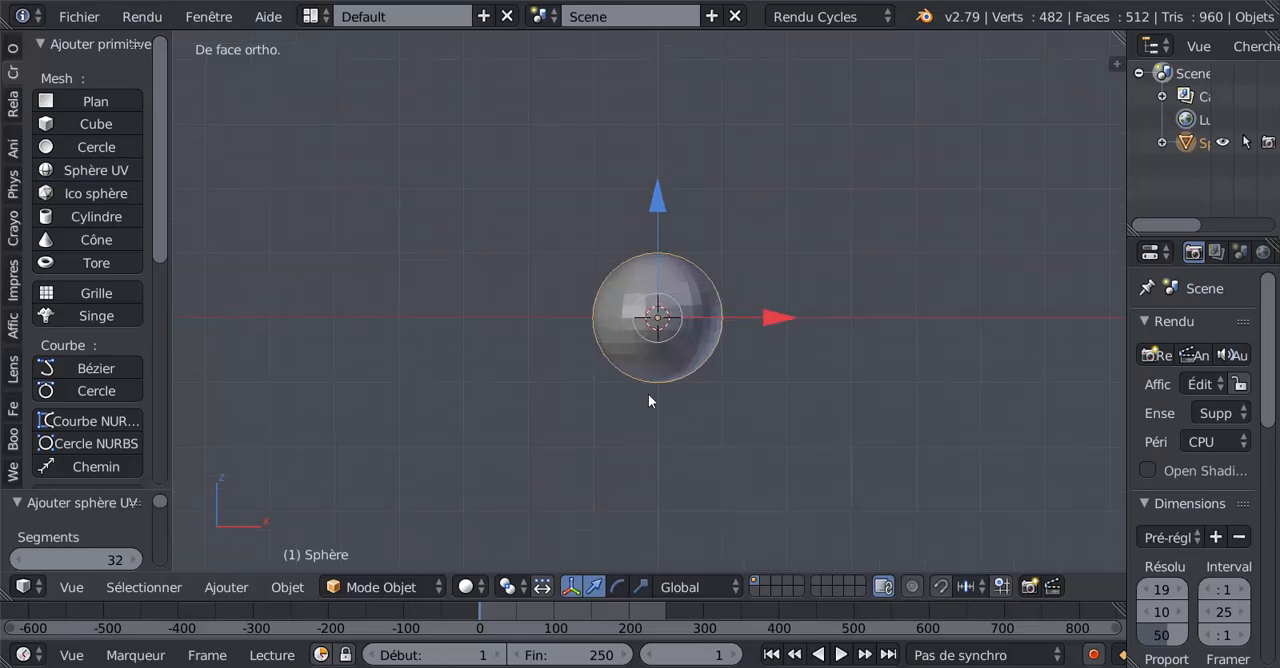
{"action": "mouse_move", "coordinate": [651, 400]}
{"action": "middle_mouse_down"}
{"action": "mouse_move", "coordinate": [674, 380]}
{"action": "mouse_move", "coordinate": [884, 394]}
{"action": "mouse_move", "coordinate": [658, 400]}
{"action": "middle_mouse_up"}
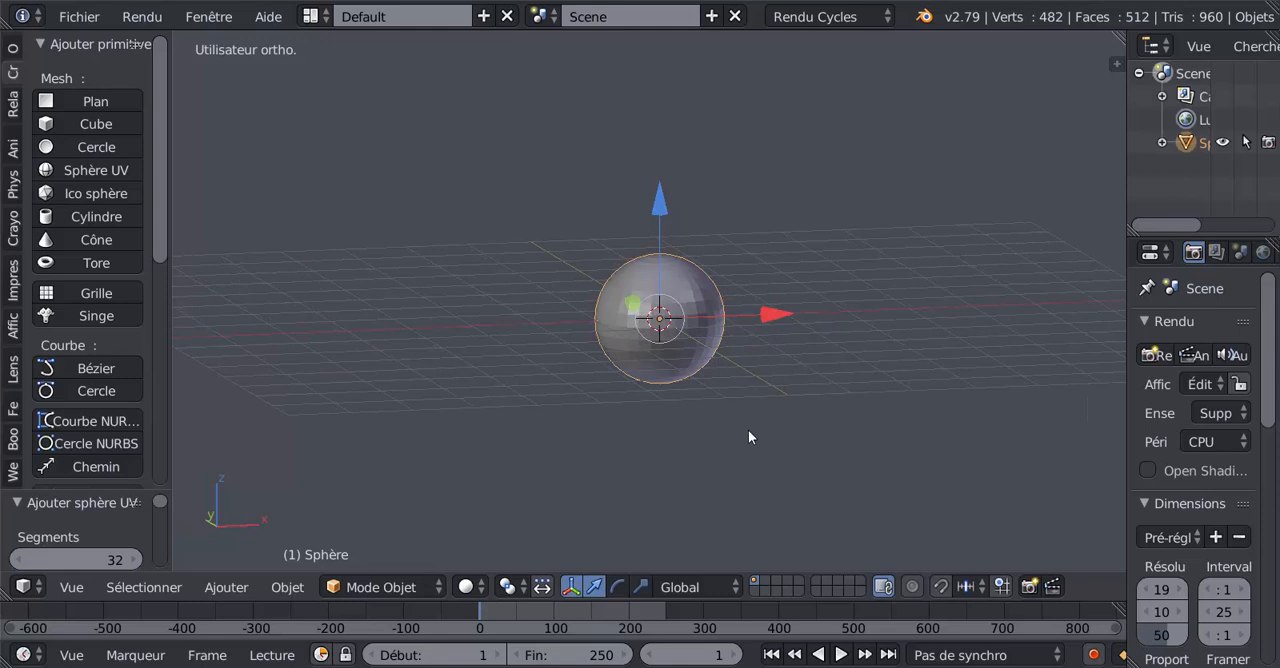
{"action": "type", "text": "rx90"}
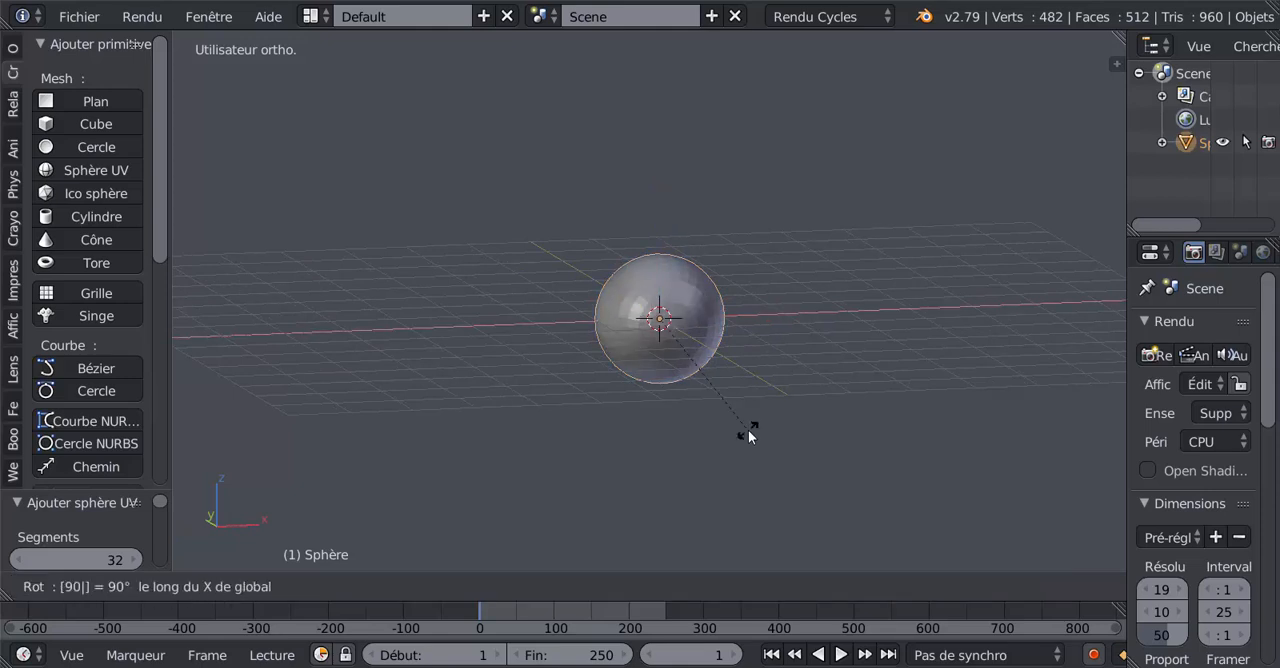
{"action": "key", "text": "Return"}
Step: In Edit Mode, select the sphere's vertical centre edge loop all the way around and rip it into two halves
{"action": "middle_click_drag", "start_coordinate": [713, 408], "coordinate": [862, 371]}
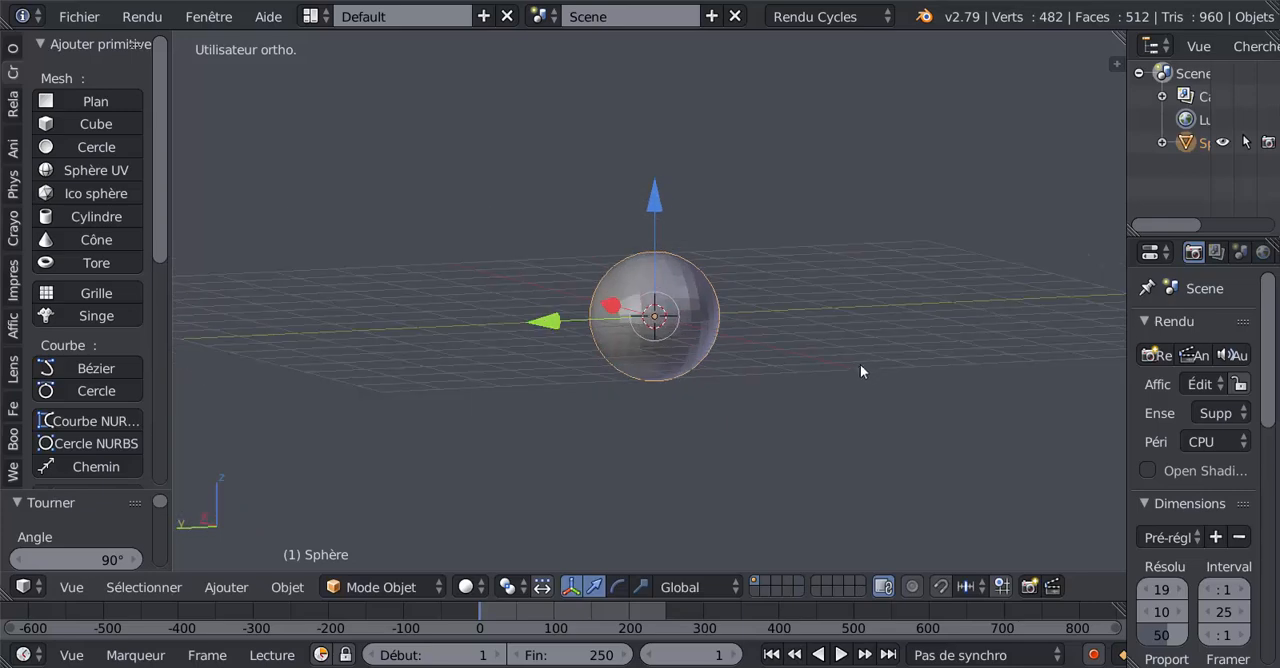
{"action": "key", "text": "KP_7"}
{"action": "scroll", "coordinate": [857, 373], "scroll_direction": "up", "scroll_amount": 2}
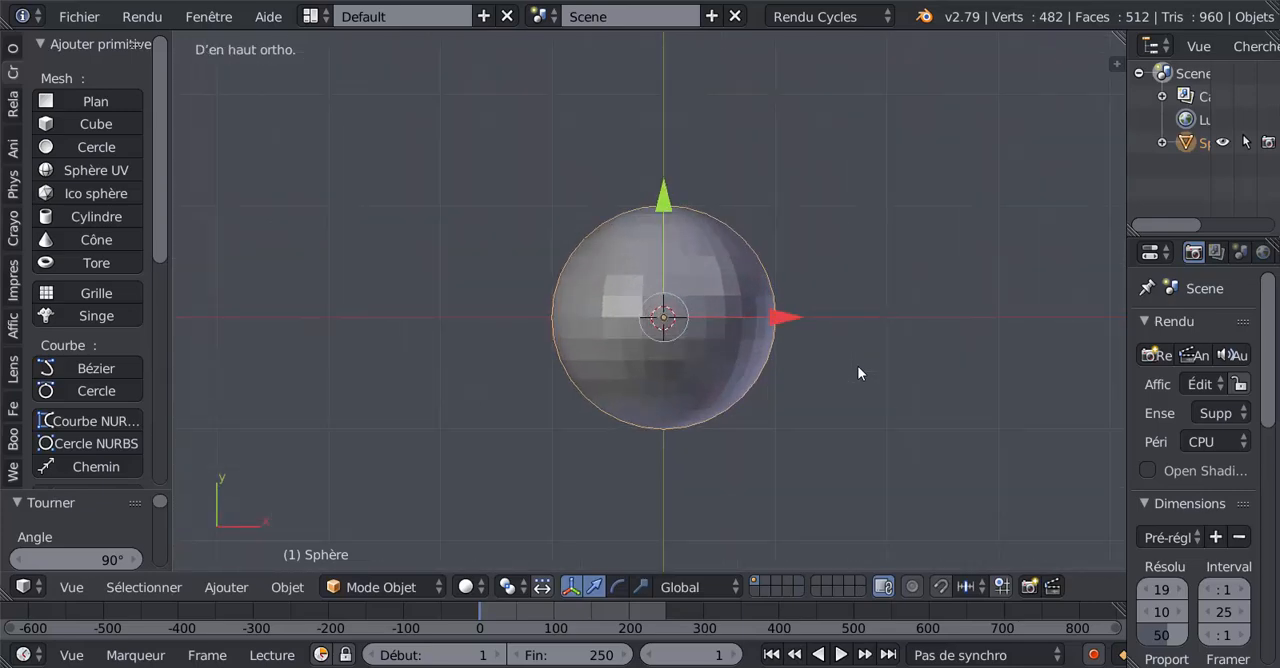
{"action": "scroll", "coordinate": [857, 366], "scroll_direction": "up", "scroll_amount": 3}
{"action": "key", "text": "Tab"}
{"action": "right_click", "coordinate": [678, 305], "text": "alt"}
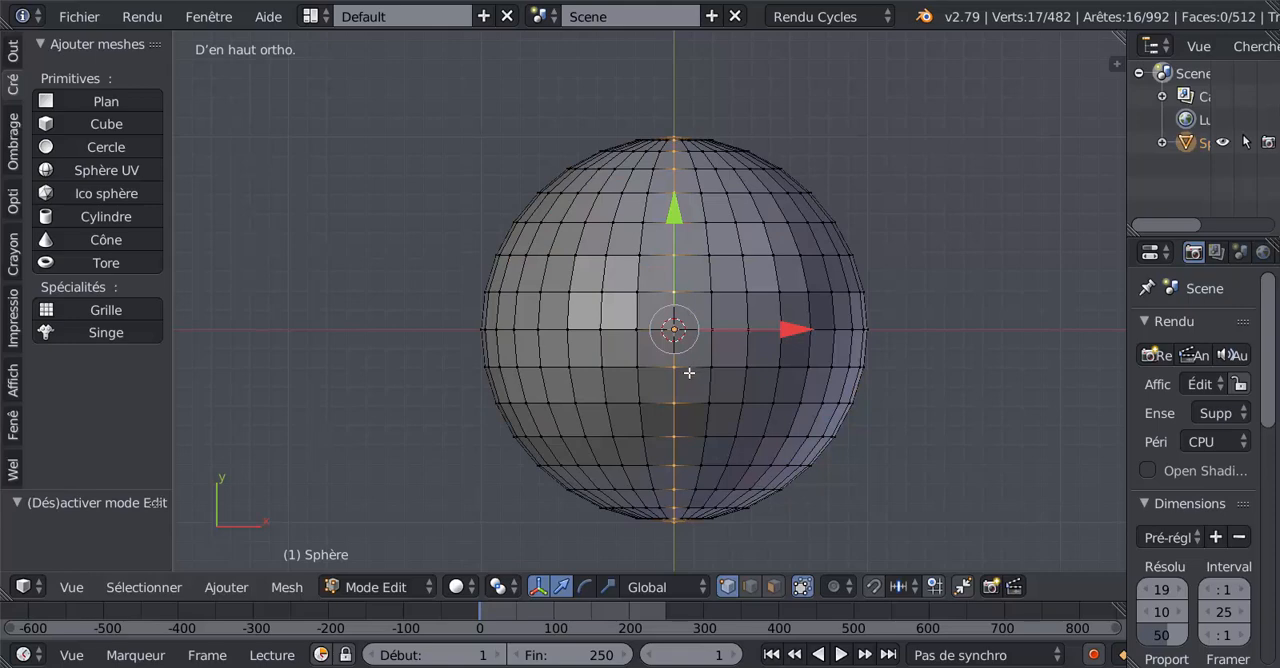
{"action": "middle_click_drag", "start_coordinate": [689, 457], "coordinate": [682, 258]}
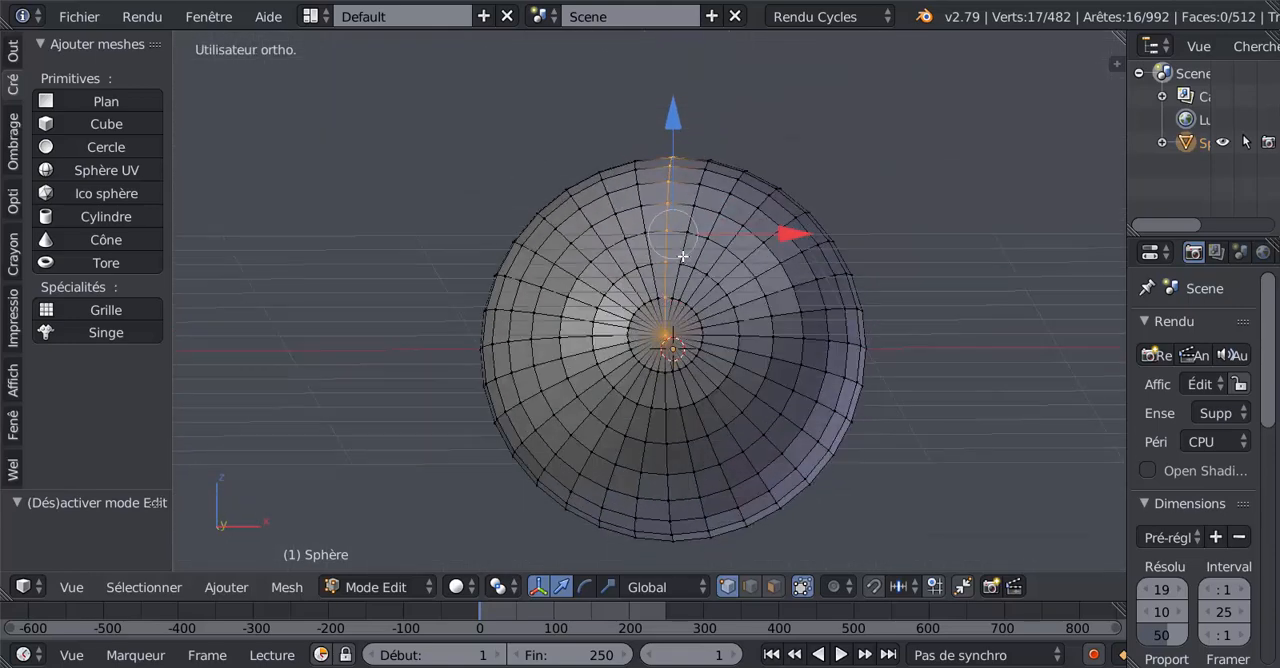
{"action": "right_click", "coordinate": [668, 429], "text": "alt+shift"}
{"action": "key", "text": "v"}
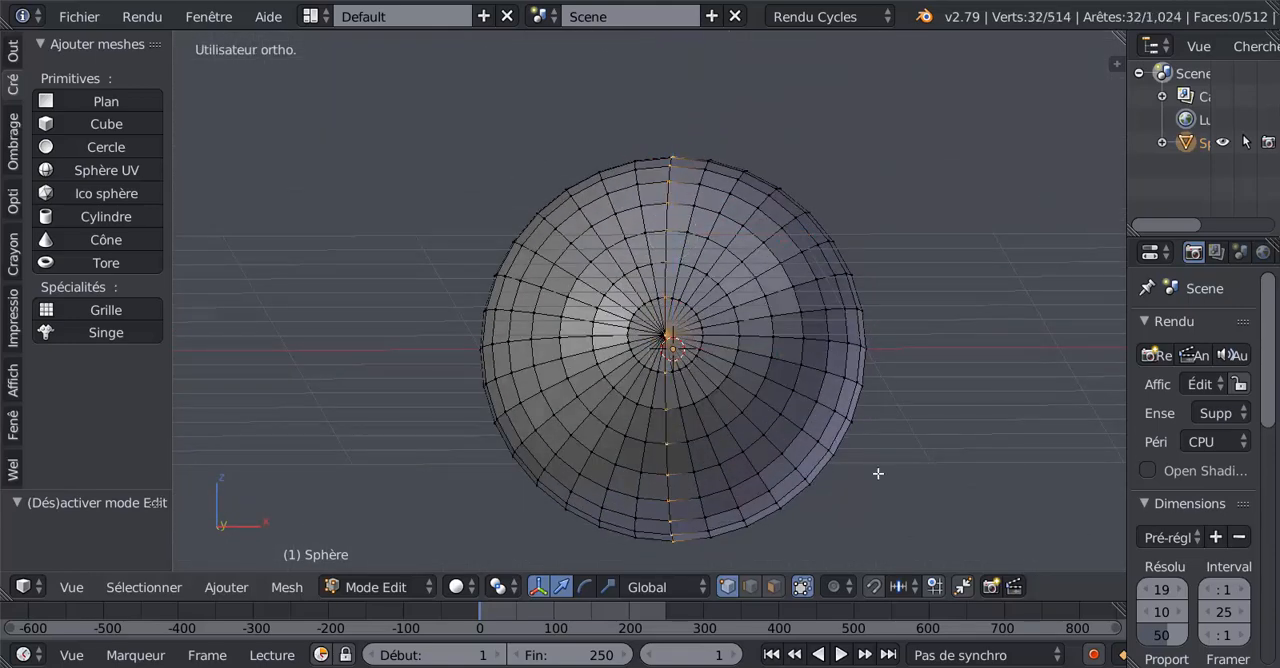
{"action": "left_click", "coordinate": [876, 473]}
Step: Select all linked geometry of the sphere's half on the positive X side and delete its vertices
{"action": "right_click", "coordinate": [818, 398]}
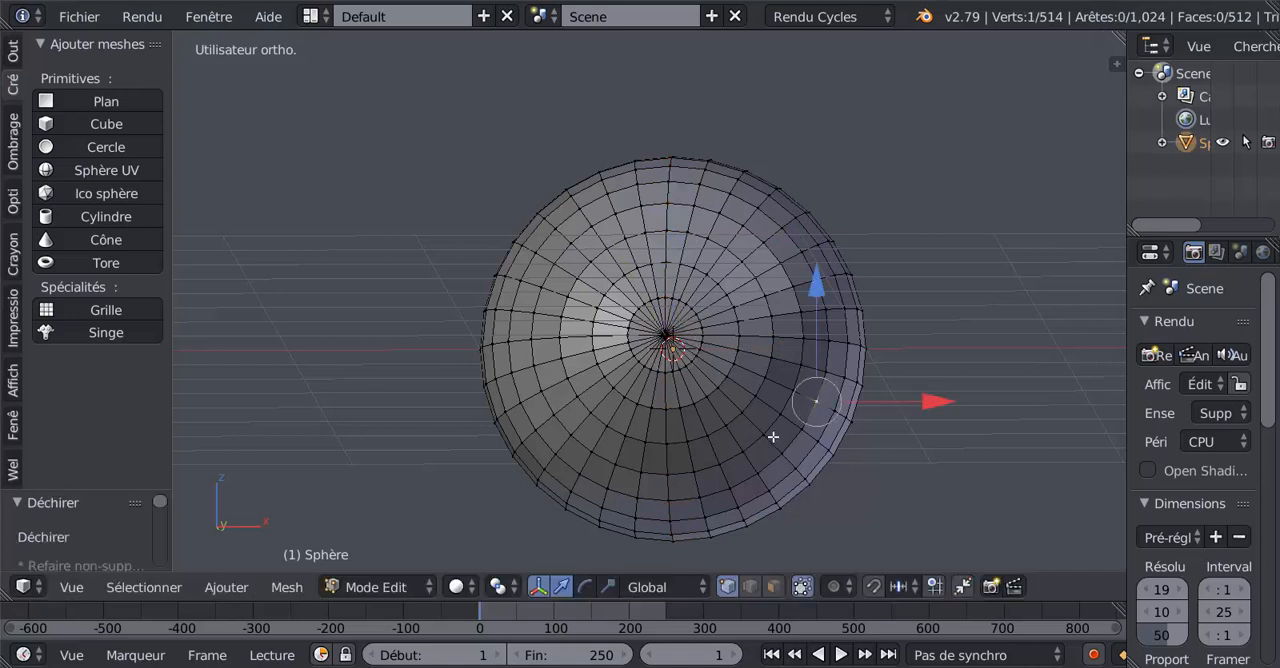
{"action": "key", "text": "ctrl+l"}
{"action": "key", "text": "x"}
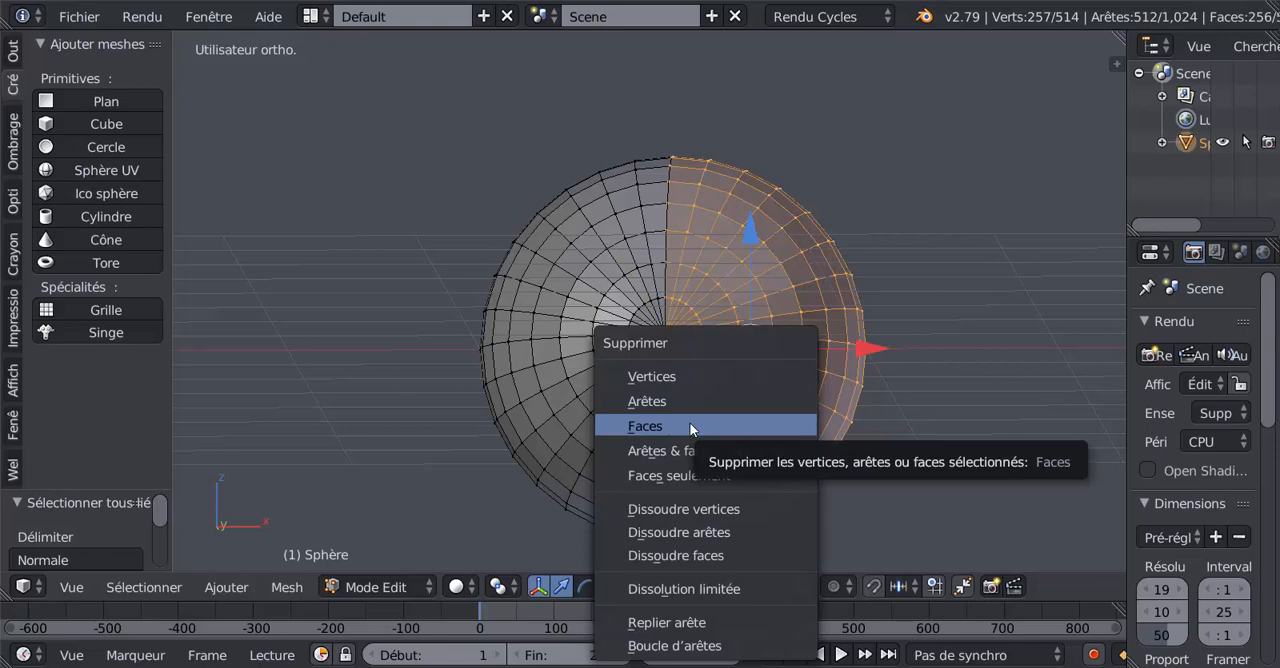
{"action": "left_click", "coordinate": [691, 376]}
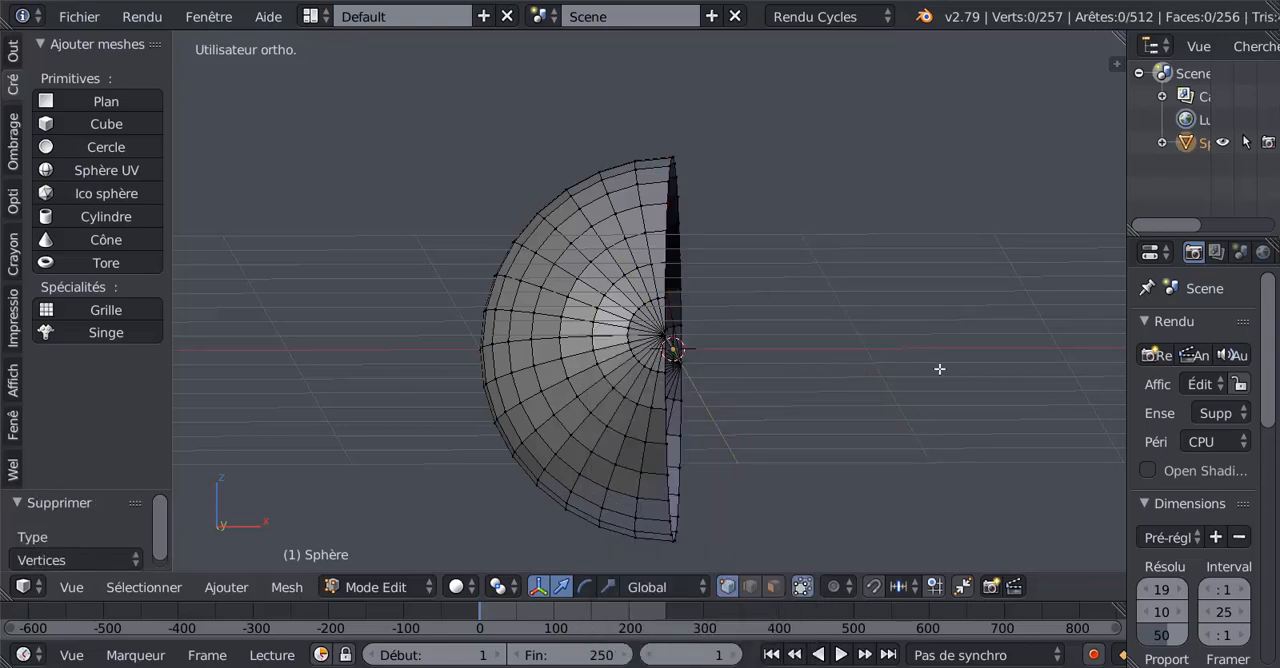
Step: From the right side view, select the half sphere's face rows from the middle down towards its lower edge
{"action": "key", "text": "KP_1"}
{"action": "key", "text": "KP_3"}
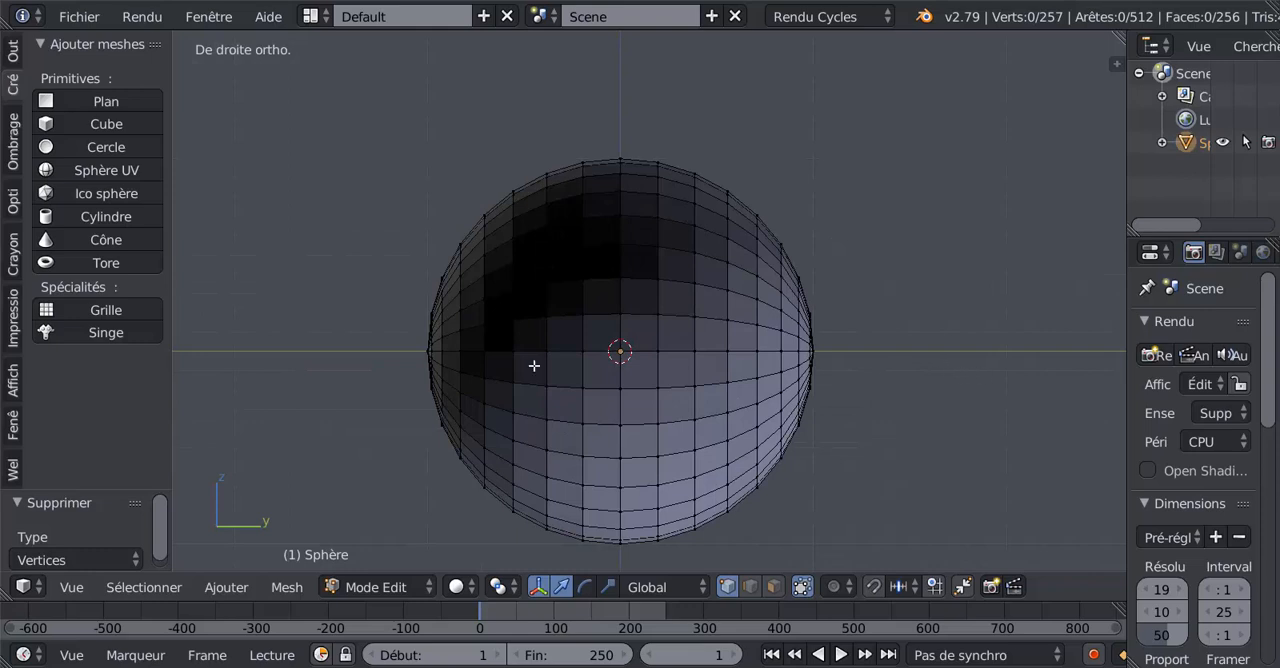
{"action": "scroll", "coordinate": [766, 363], "scroll_direction": "down", "scroll_amount": 3}
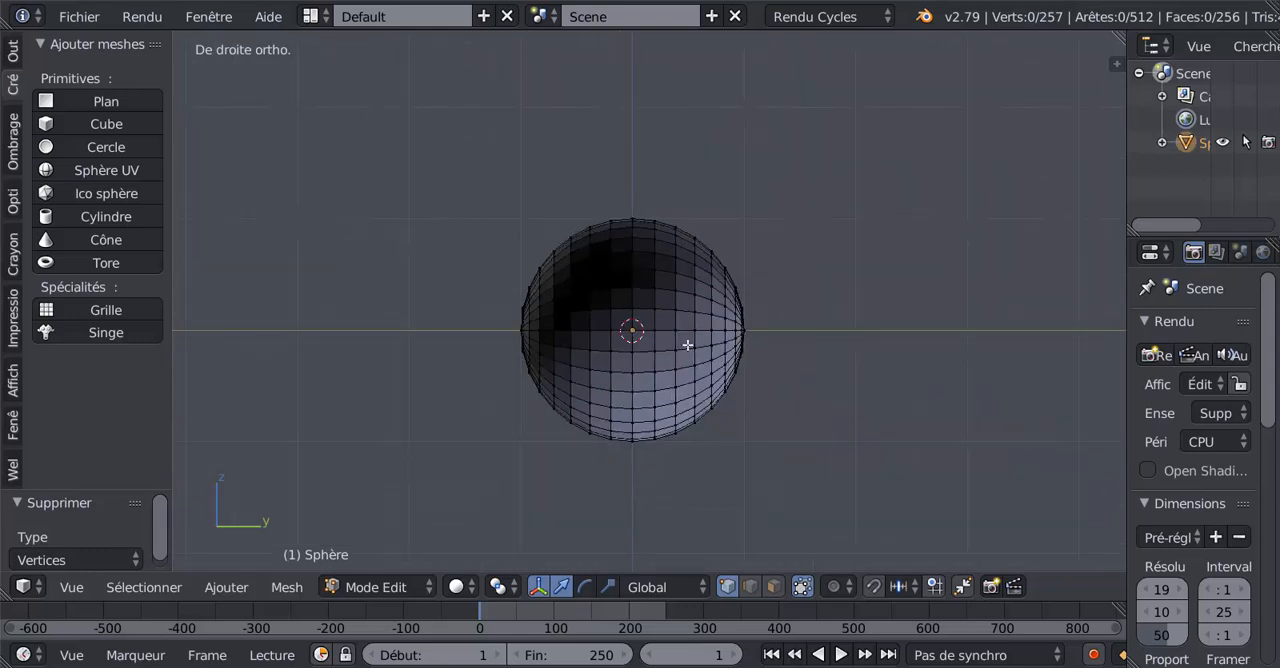
{"action": "right_click", "coordinate": [682, 329], "text": "alt"}
{"action": "scroll", "coordinate": [700, 385], "scroll_direction": "down", "scroll_amount": 3}
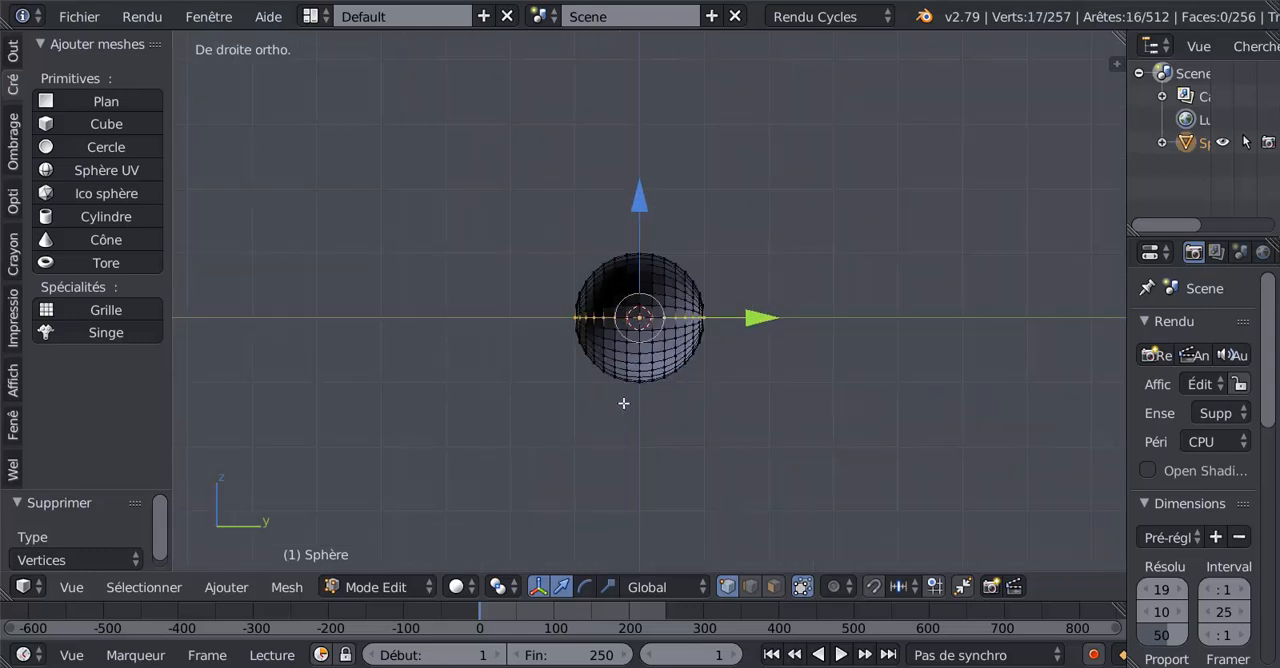
{"action": "scroll", "coordinate": [630, 395], "scroll_direction": "up", "scroll_amount": 2}
{"action": "right_click", "coordinate": [661, 344], "text": "alt+shift"}
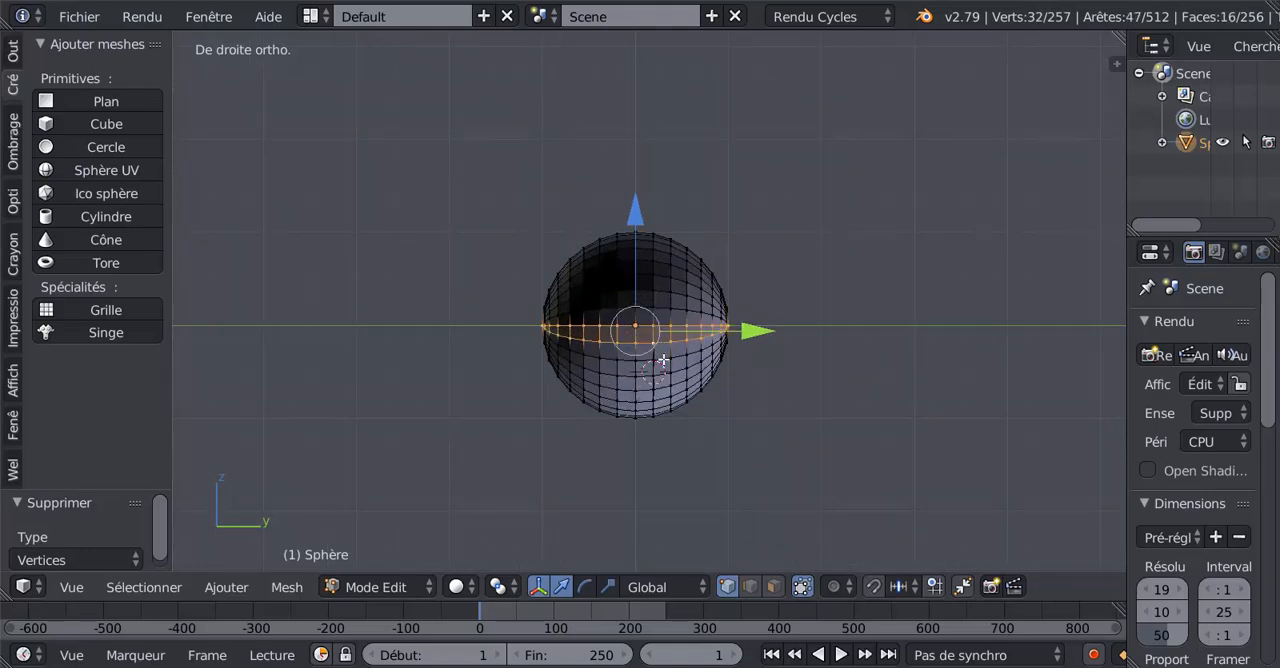
{"action": "right_click", "coordinate": [661, 360], "text": "alt+shift"}
{"action": "right_click", "coordinate": [663, 374], "text": "alt+shift"}
{"action": "right_click", "coordinate": [659, 387], "text": "alt+shift"}
{"action": "right_click", "coordinate": [662, 400], "text": "alt+shift"}
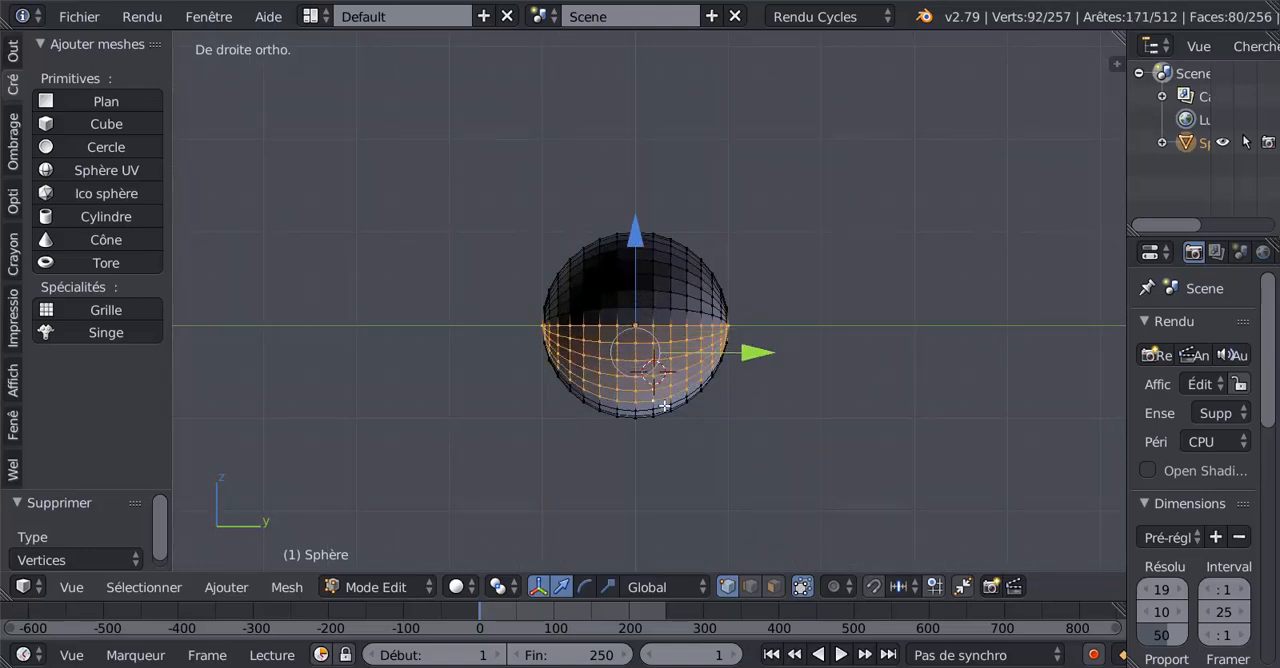
{"action": "right_click", "coordinate": [665, 414], "text": "alt+shift"}
Step: Extend the selection with Circle Select to the remaining vertices along the half sphere's lower rim
{"action": "middle_click_drag", "start_coordinate": [684, 446], "coordinate": [834, 471]}
{"action": "scroll", "coordinate": [731, 457], "scroll_direction": "up", "scroll_amount": 3}
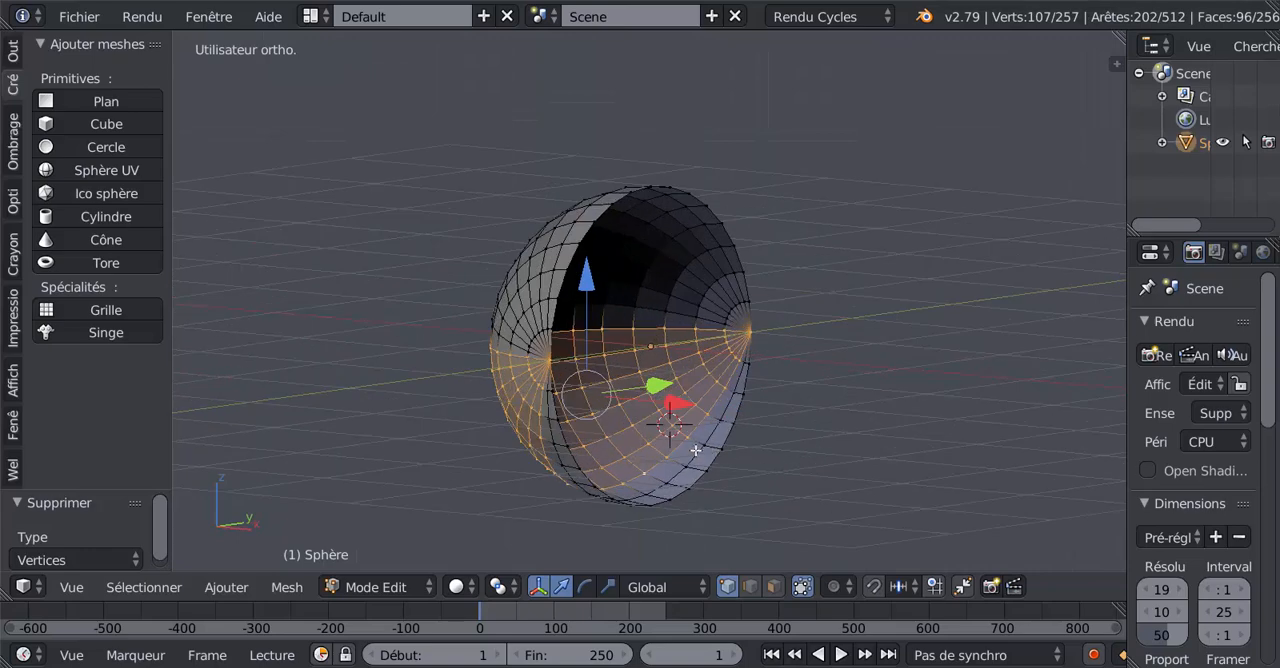
{"action": "right_click", "coordinate": [697, 451], "text": "alt+shift"}
{"action": "right_click", "coordinate": [717, 465], "text": "alt+shift"}
{"action": "scroll", "coordinate": [864, 533], "scroll_direction": "down", "scroll_amount": 1}
{"action": "right_click", "coordinate": [736, 276], "text": "alt+shift"}
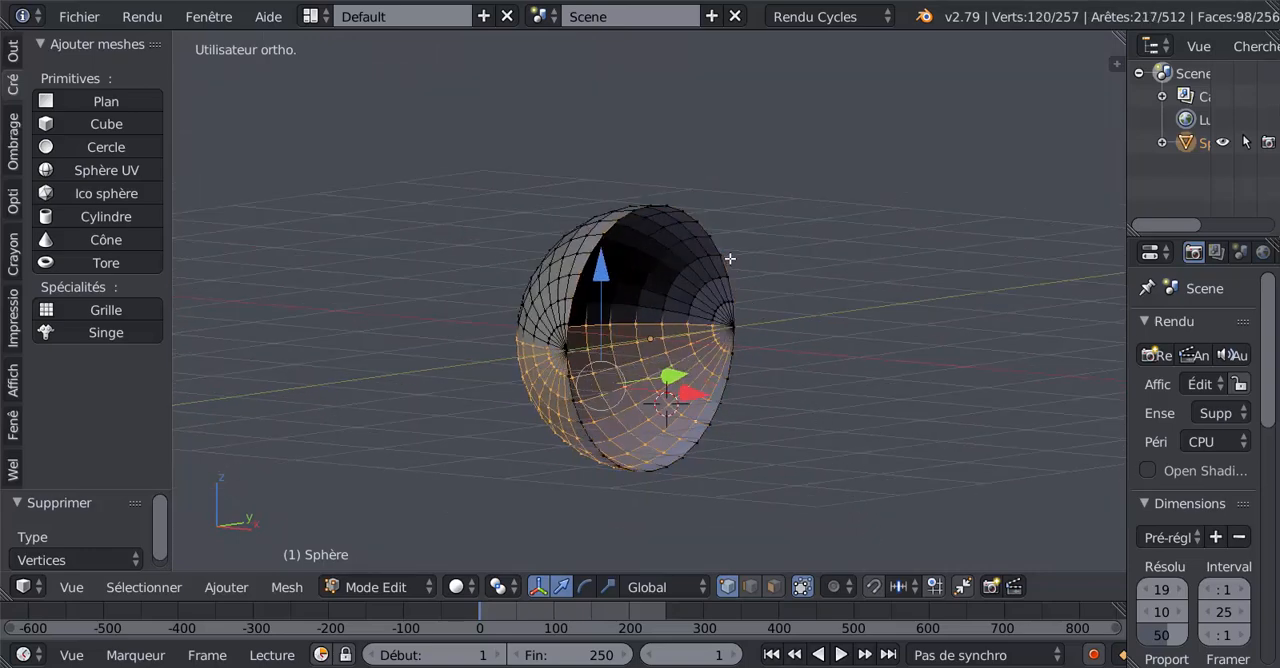
{"action": "mouse_move", "coordinate": [706, 443]}
{"action": "middle_mouse_down"}
{"action": "mouse_move", "coordinate": [740, 427]}
{"action": "mouse_move", "coordinate": [717, 427]}
{"action": "middle_mouse_up"}
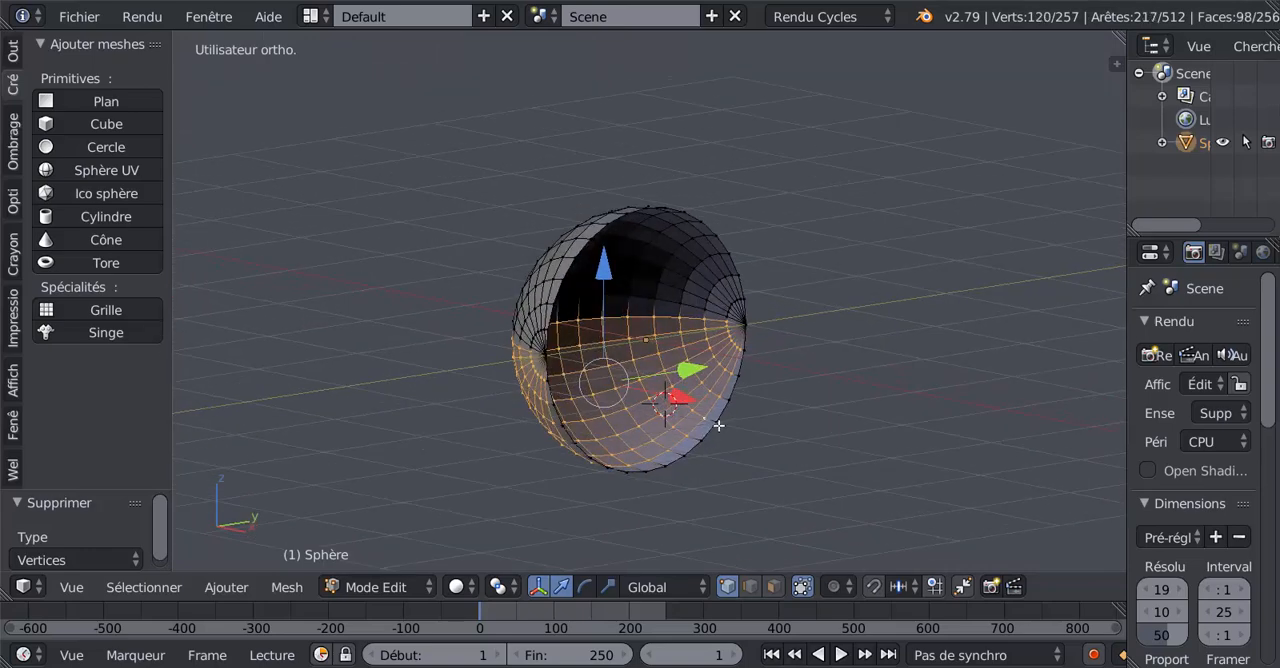
{"action": "key", "text": "c"}
{"action": "mouse_move", "coordinate": [748, 374]}
{"action": "left_mouse_down"}
{"action": "mouse_move", "coordinate": [666, 449]}
{"action": "mouse_move", "coordinate": [567, 446]}
{"action": "mouse_move", "coordinate": [548, 389]}
{"action": "left_mouse_up"}
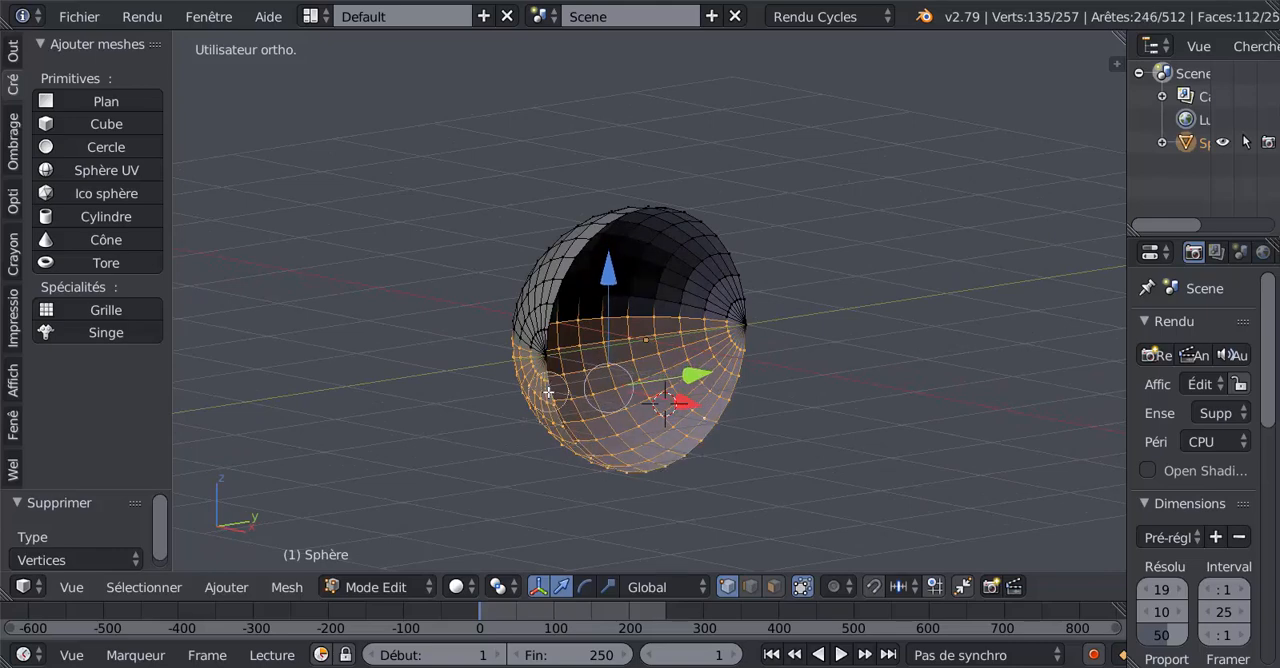
{"action": "right_click", "coordinate": [549, 390]}
Step: Move the selected lower half down along Z to stretch the half sphere into an elongated capsule shape
{"action": "scroll", "coordinate": [690, 438], "scroll_direction": "down", "scroll_amount": 2}
{"action": "mouse_move", "coordinate": [755, 437]}
{"action": "middle_mouse_down"}
{"action": "mouse_move", "coordinate": [664, 440]}
{"action": "mouse_move", "coordinate": [671, 422]}
{"action": "mouse_move", "coordinate": [796, 436]}
{"action": "mouse_move", "coordinate": [860, 517]}
{"action": "mouse_move", "coordinate": [712, 440]}
{"action": "mouse_move", "coordinate": [811, 437]}
{"action": "mouse_move", "coordinate": [746, 441]}
{"action": "middle_mouse_up"}
{"action": "scroll", "coordinate": [690, 437], "scroll_direction": "up", "scroll_amount": 3}
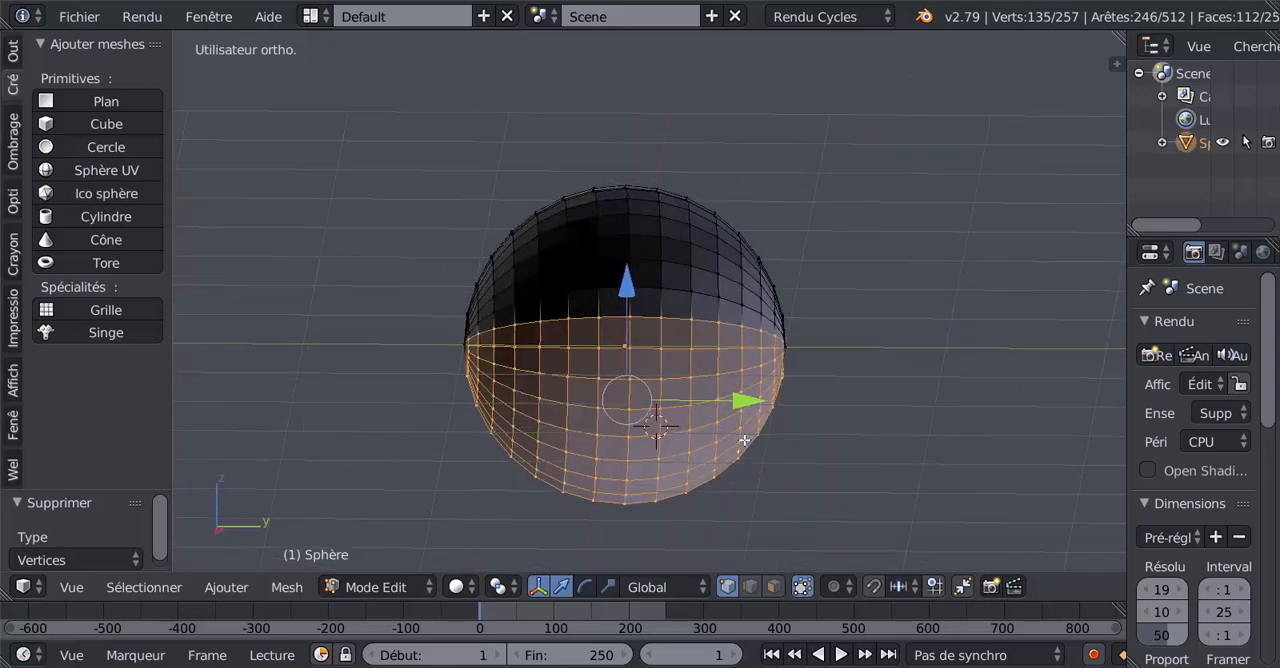
{"action": "left_click_drag", "start_coordinate": [625, 290], "coordinate": [627, 348]}
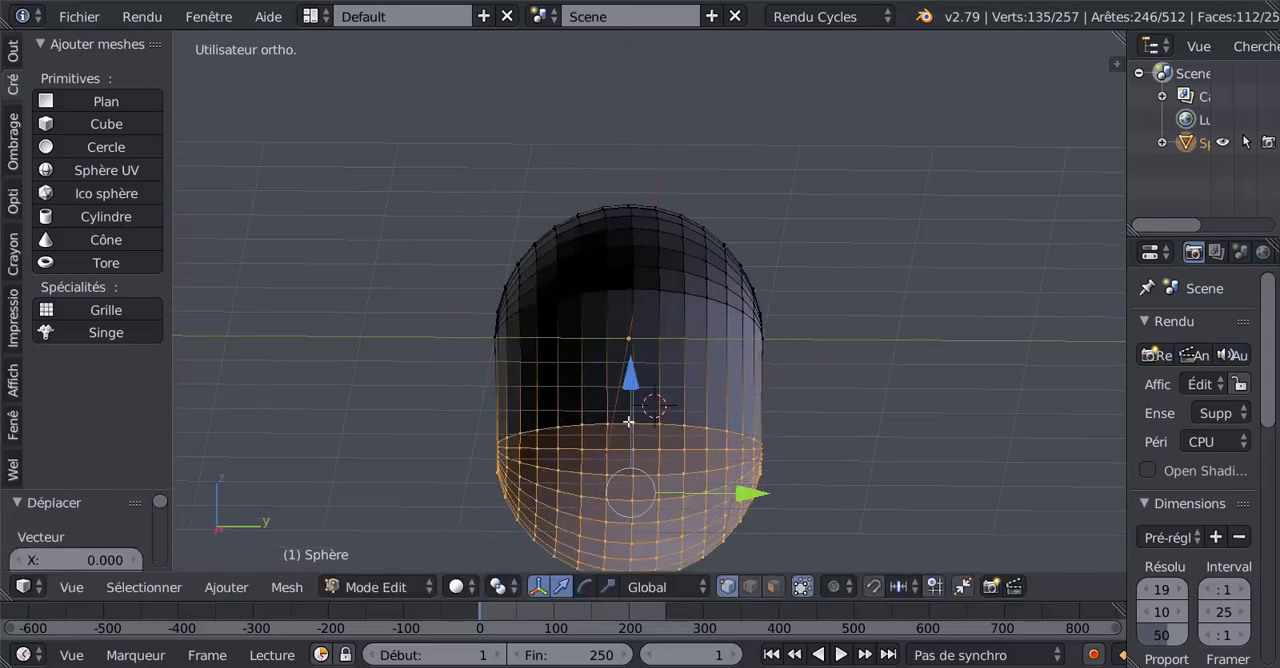
Step: Return to object mode and view the half capsule from the front
{"action": "middle_click_drag", "start_coordinate": [627, 348], "coordinate": [617, 375]}
{"action": "key", "text": "Tab"}
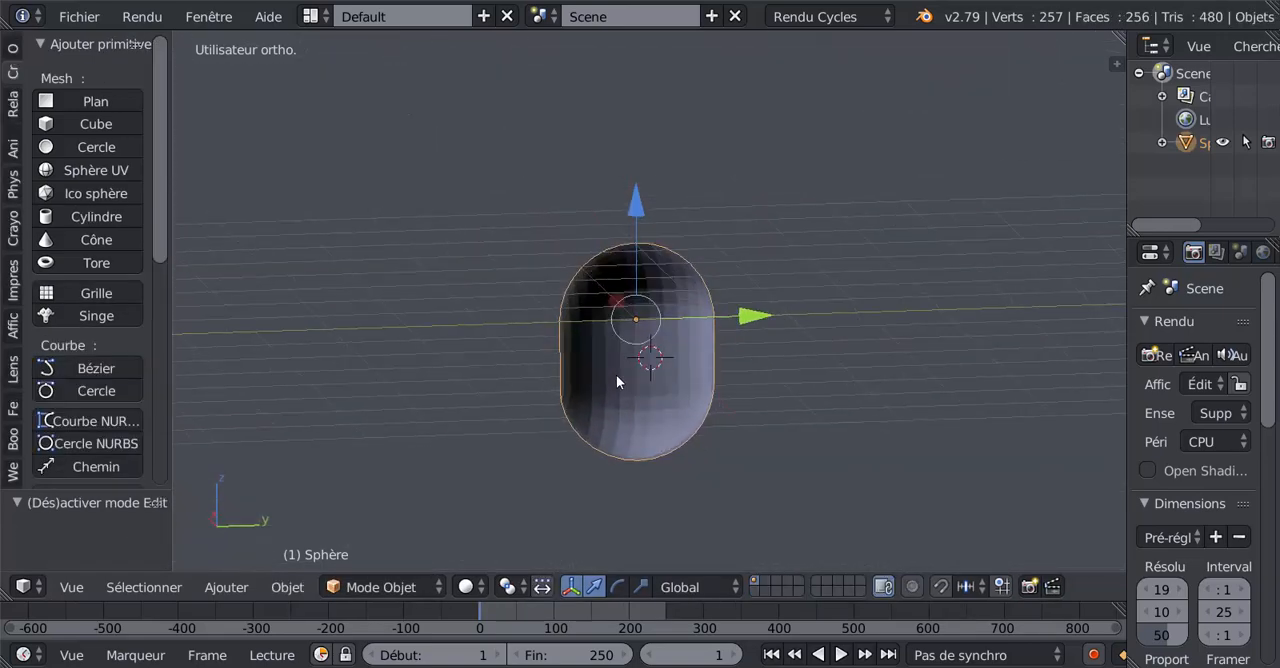
{"action": "key", "text": "KP_1"}
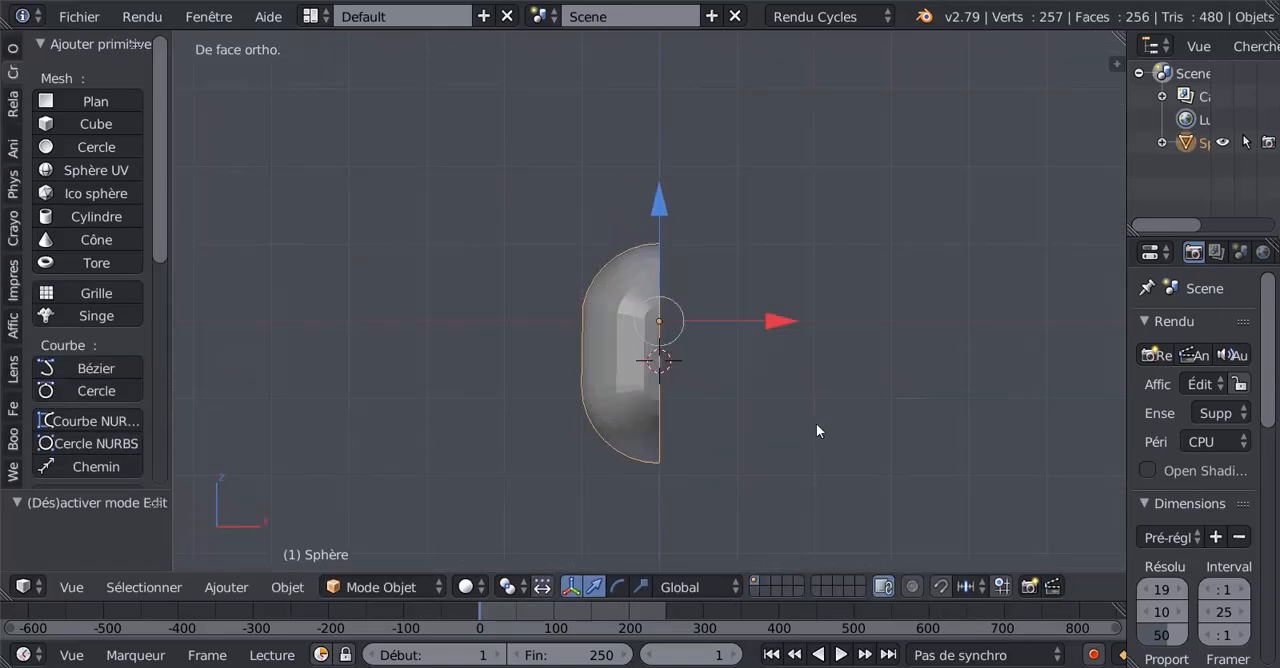
{"action": "key", "text": "KP_3"}
{"action": "key", "text": "KP_1"}
{"action": "scroll", "coordinate": [718, 348], "scroll_direction": "down", "scroll_amount": 2}
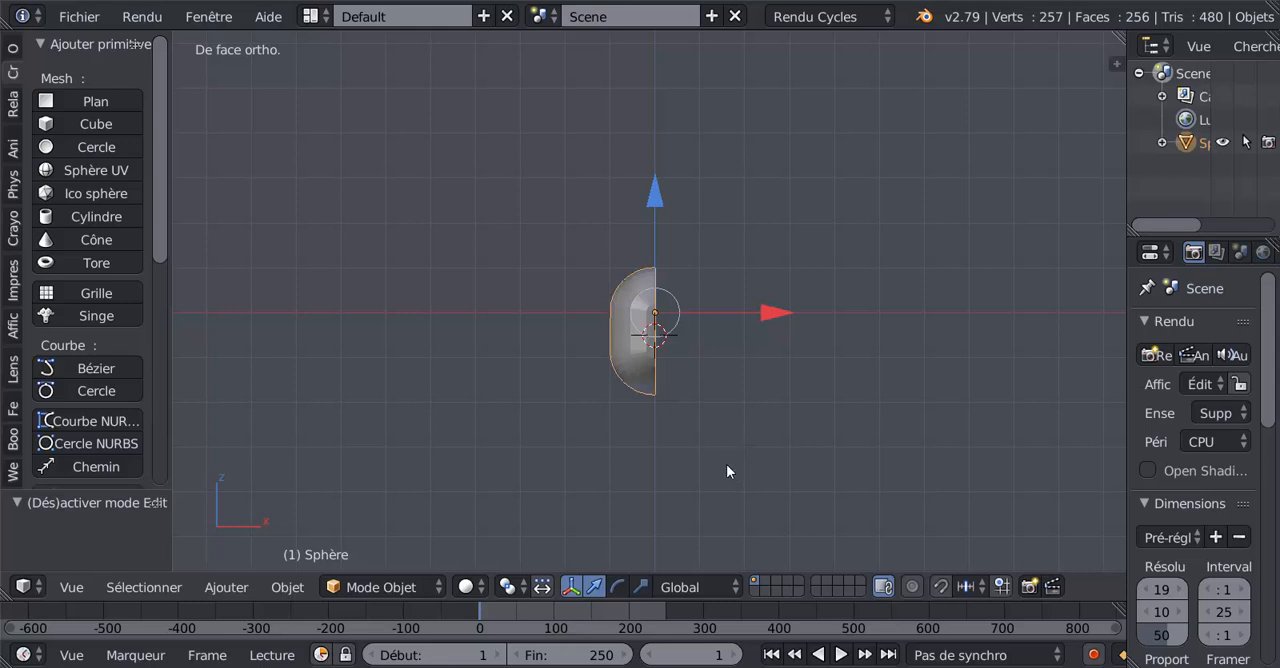
{"action": "key", "text": "r"}
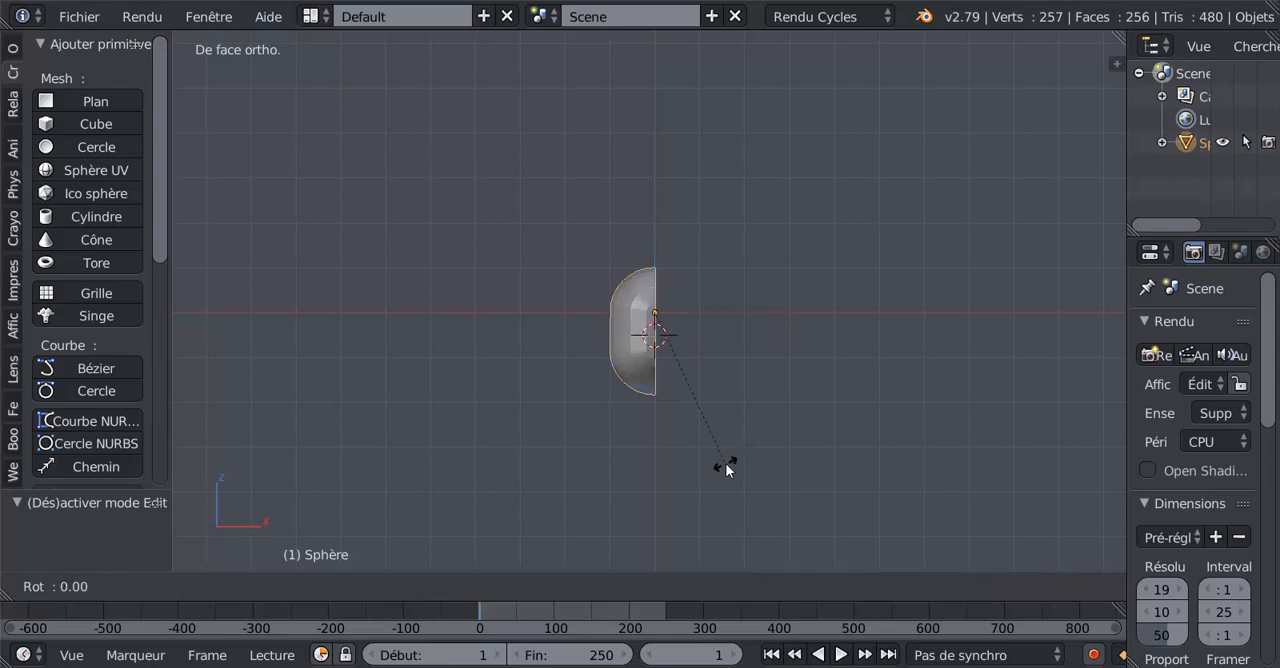
{"action": "key", "text": "z"}
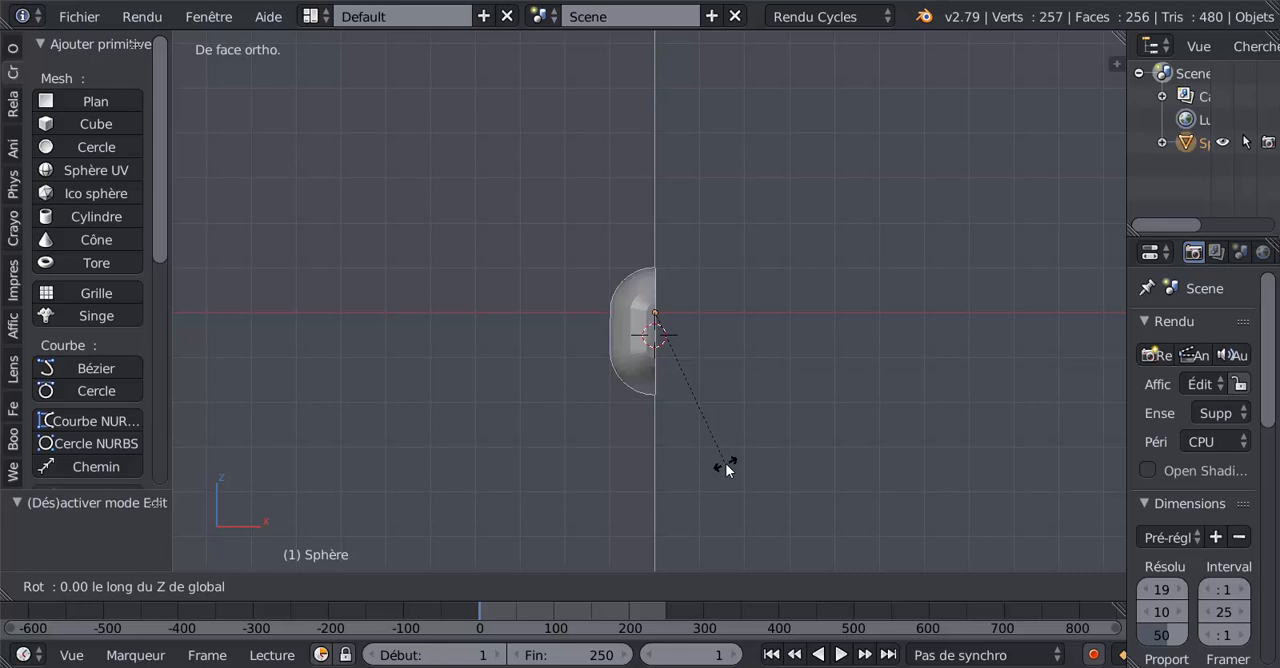
{"action": "type", "text": "90"}
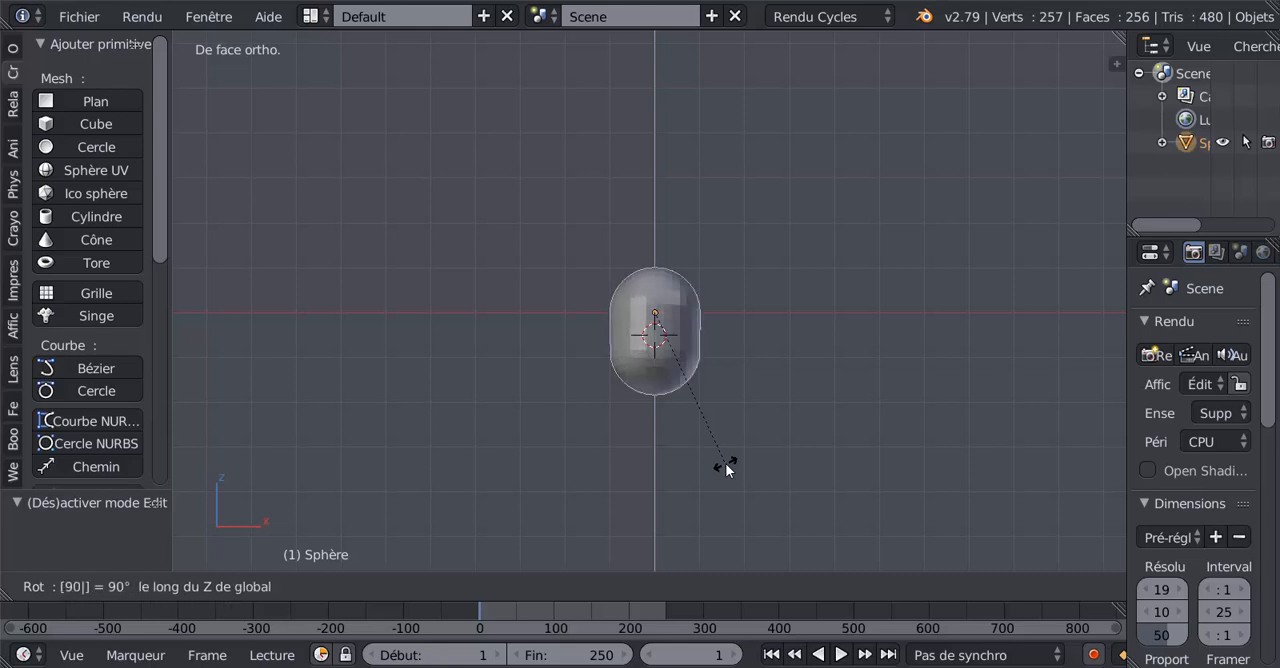
{"action": "key", "text": "Escape"}
{"action": "key", "text": "ctrl+KP_1"}
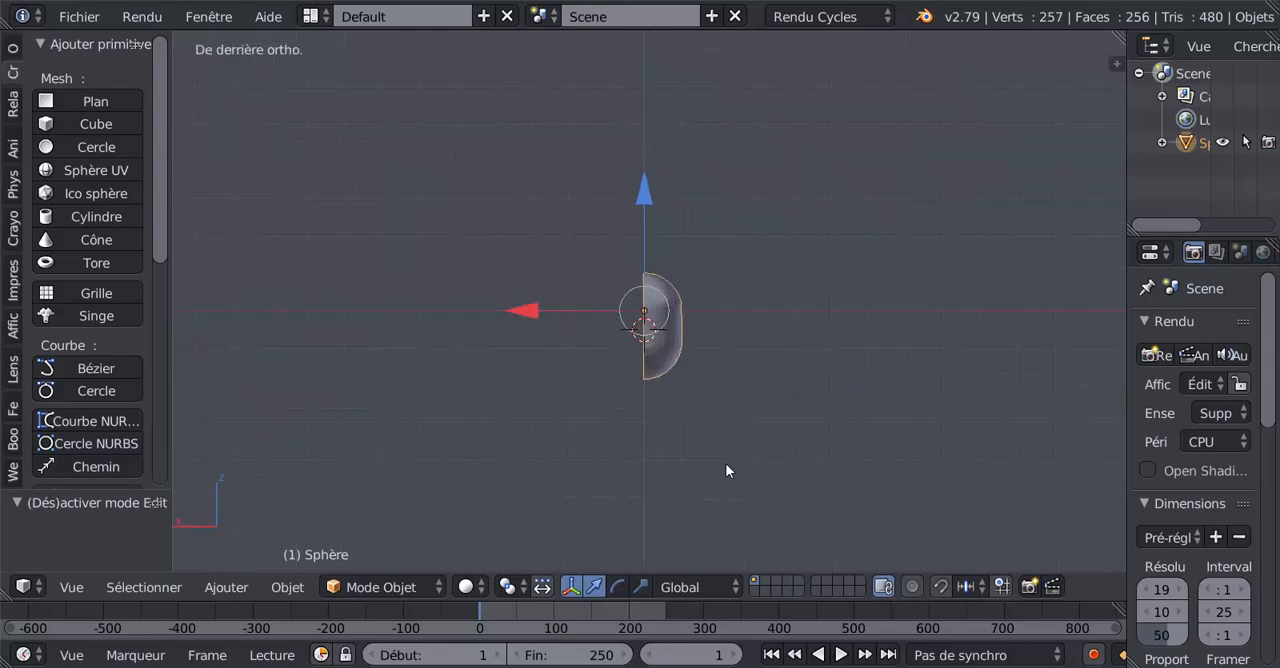
{"action": "key", "text": "r"}
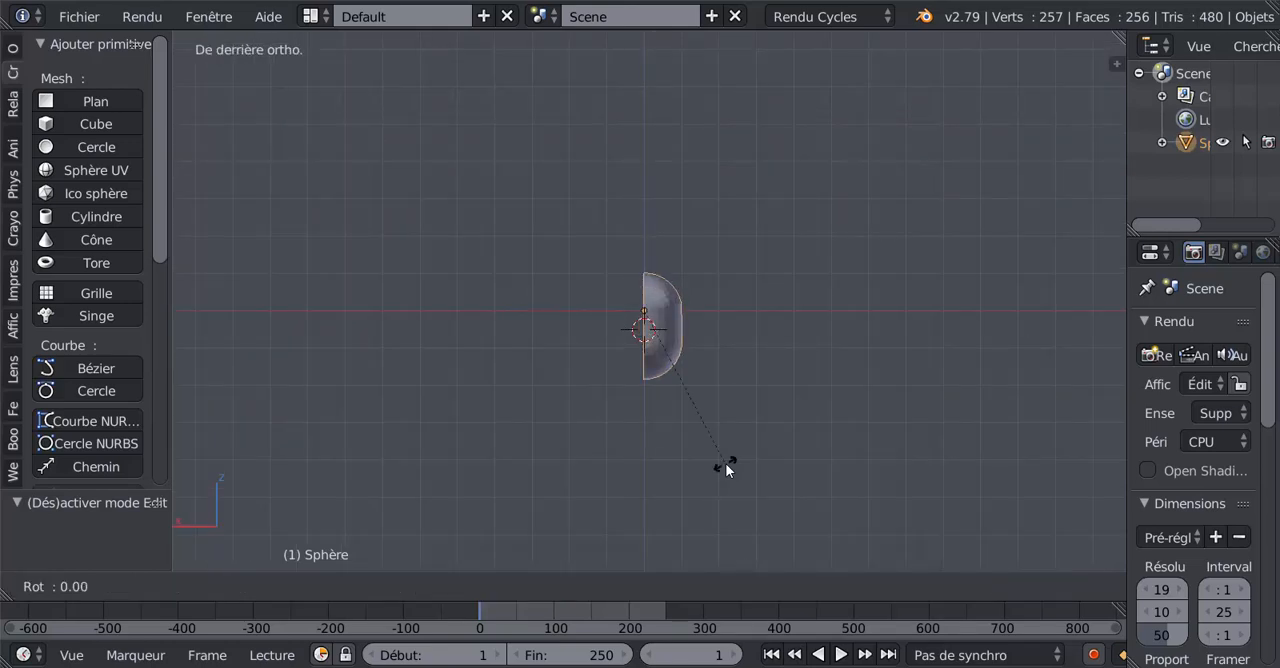
{"action": "type", "text": "z"}
{"action": "type", "text": "-9"}
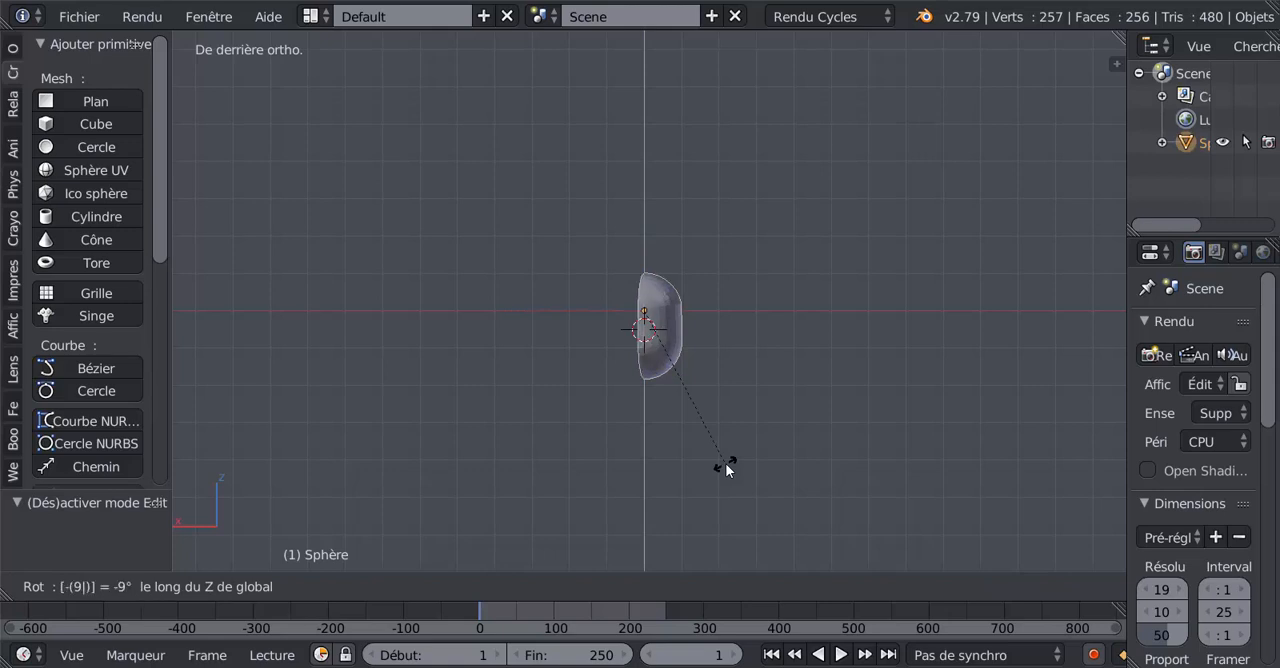
{"action": "type", "text": "0"}
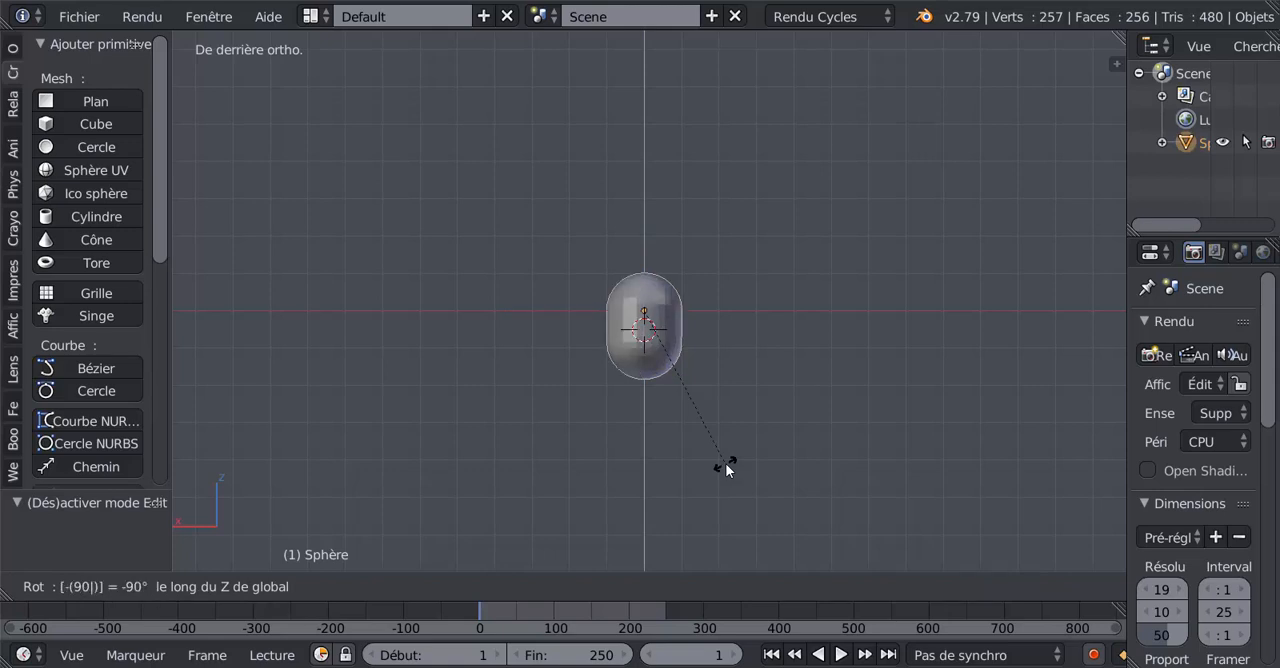
{"action": "key", "text": "Return"}
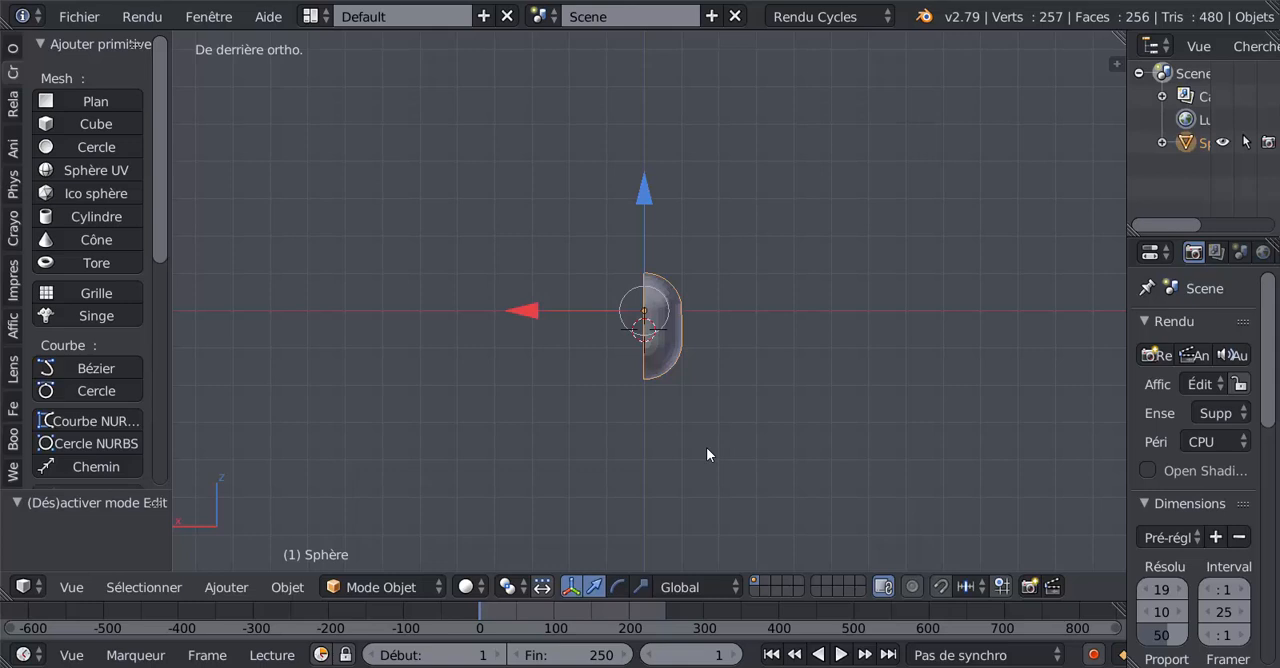
{"action": "type", "text": "rz45"}
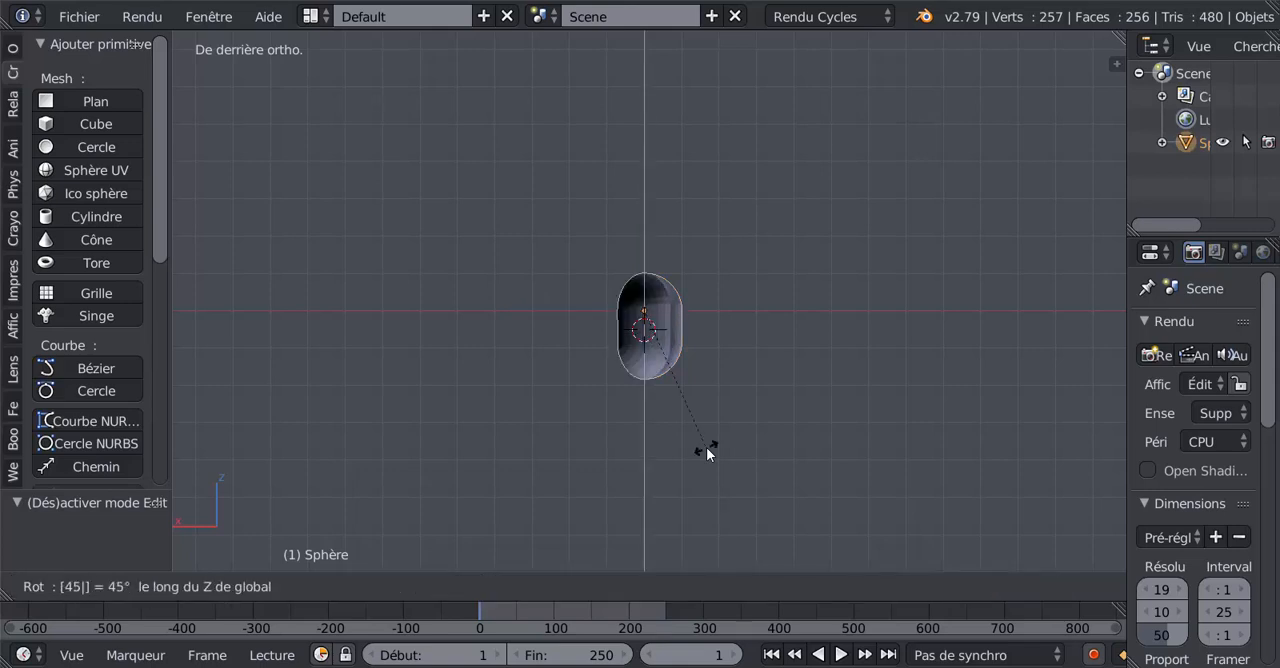
{"action": "key", "text": "Escape"}
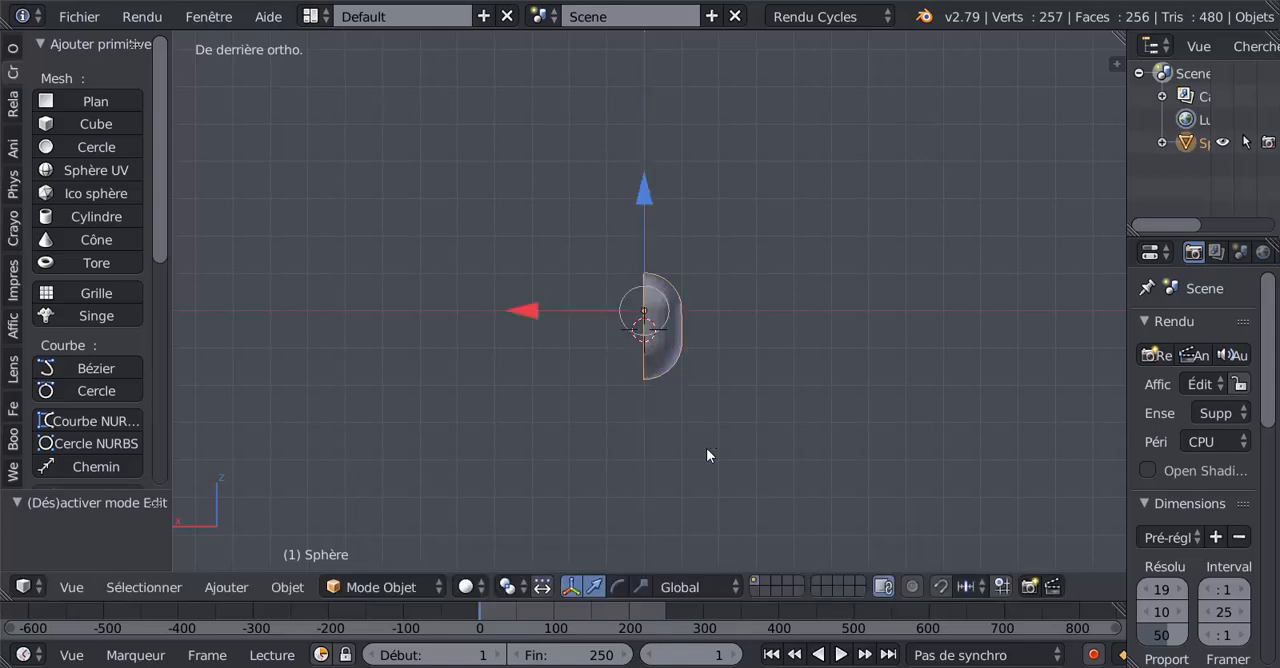
Step: Rotate the half capsule around the global Z axis by 90° and by a further 180° to turn its hollow side to the front
{"action": "type", "text": "rz90"}
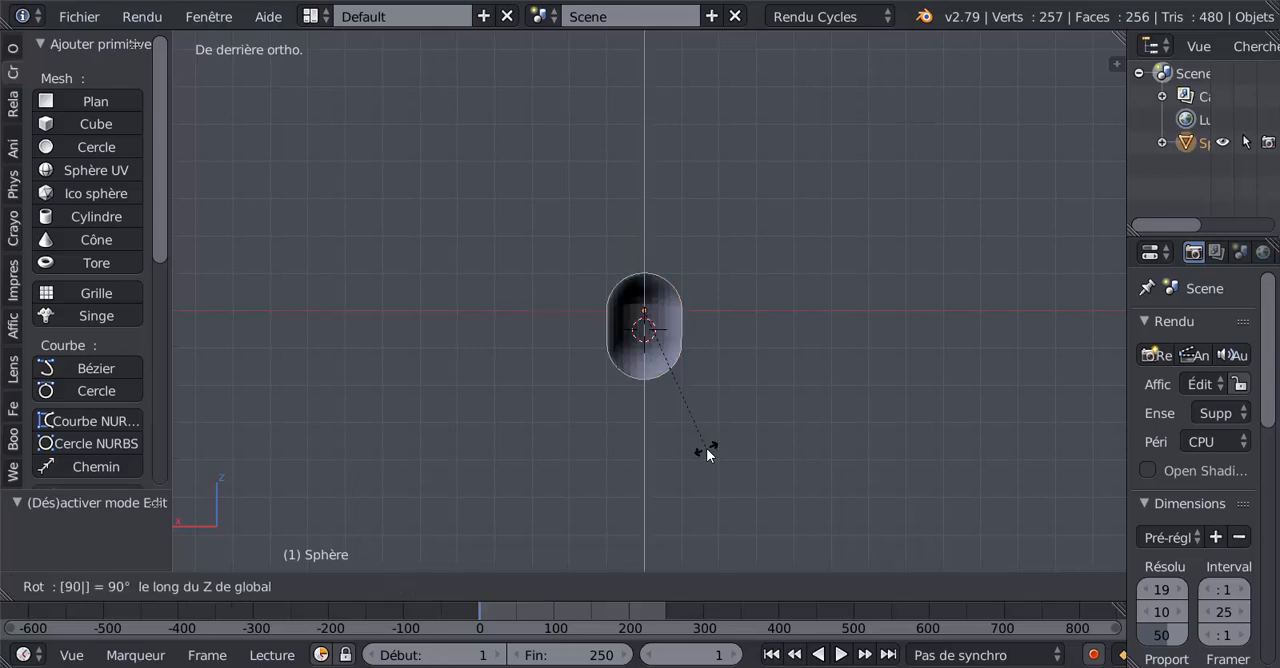
{"action": "key", "text": "Return"}
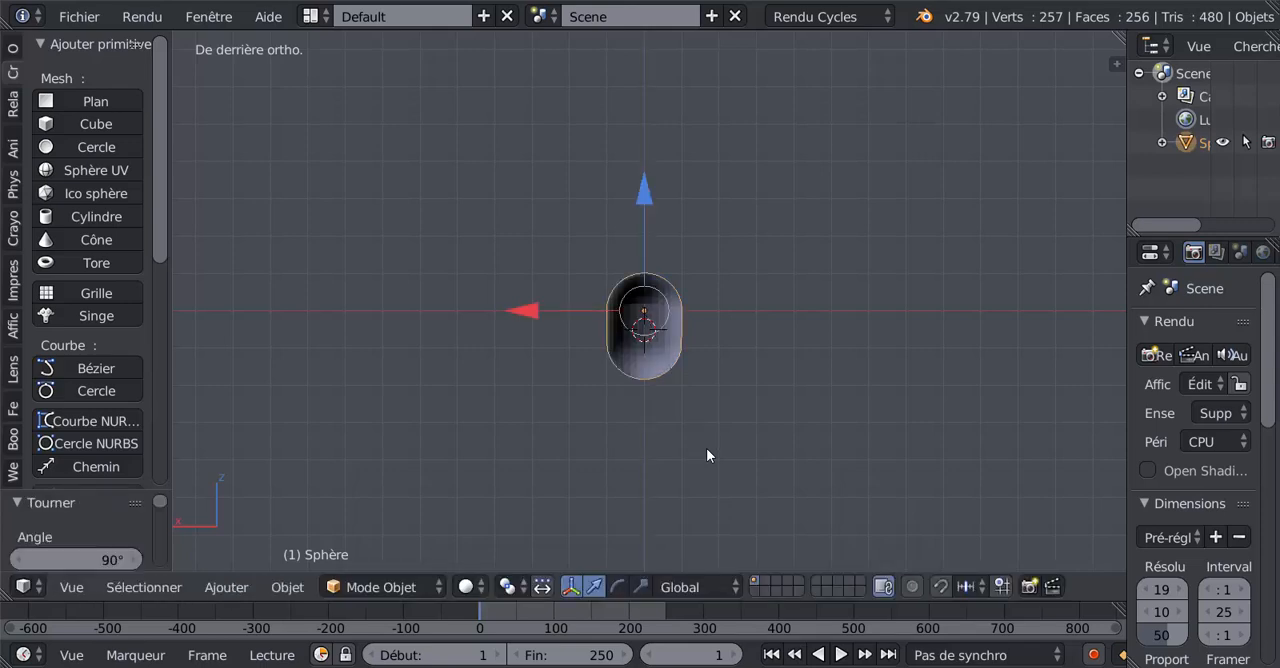
{"action": "key", "text": "KP_1"}
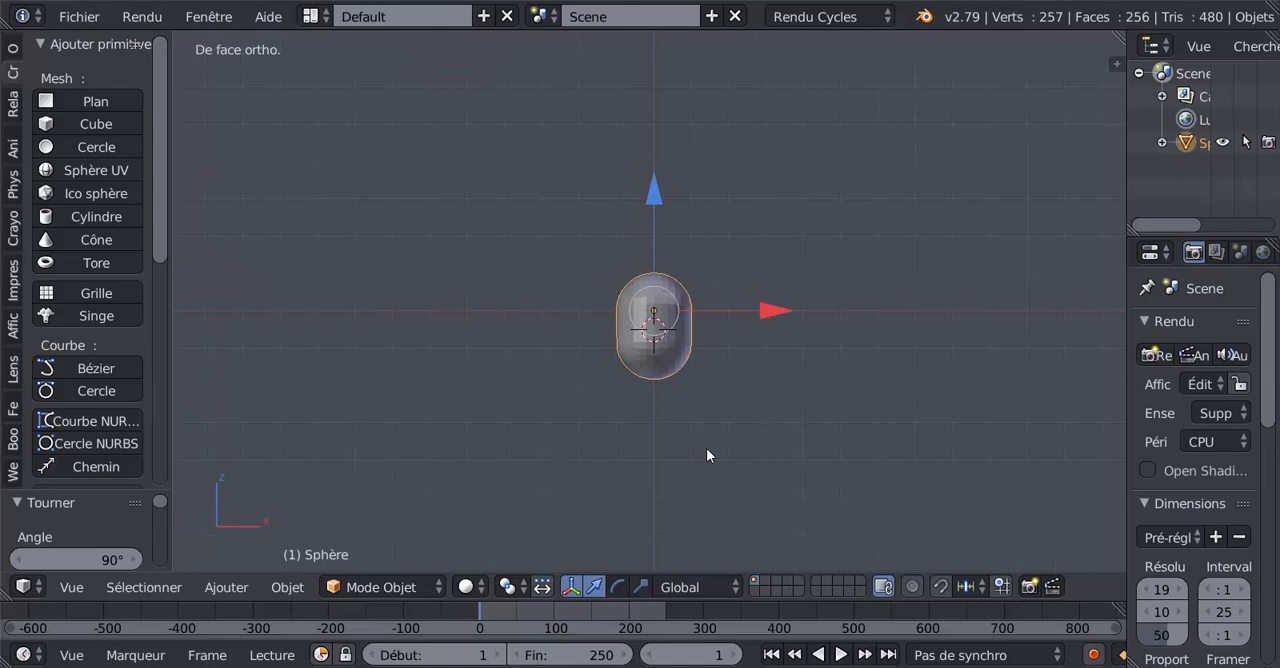
{"action": "key", "text": "KP_3"}
{"action": "key", "text": "KP_1"}
{"action": "type", "text": "r"}
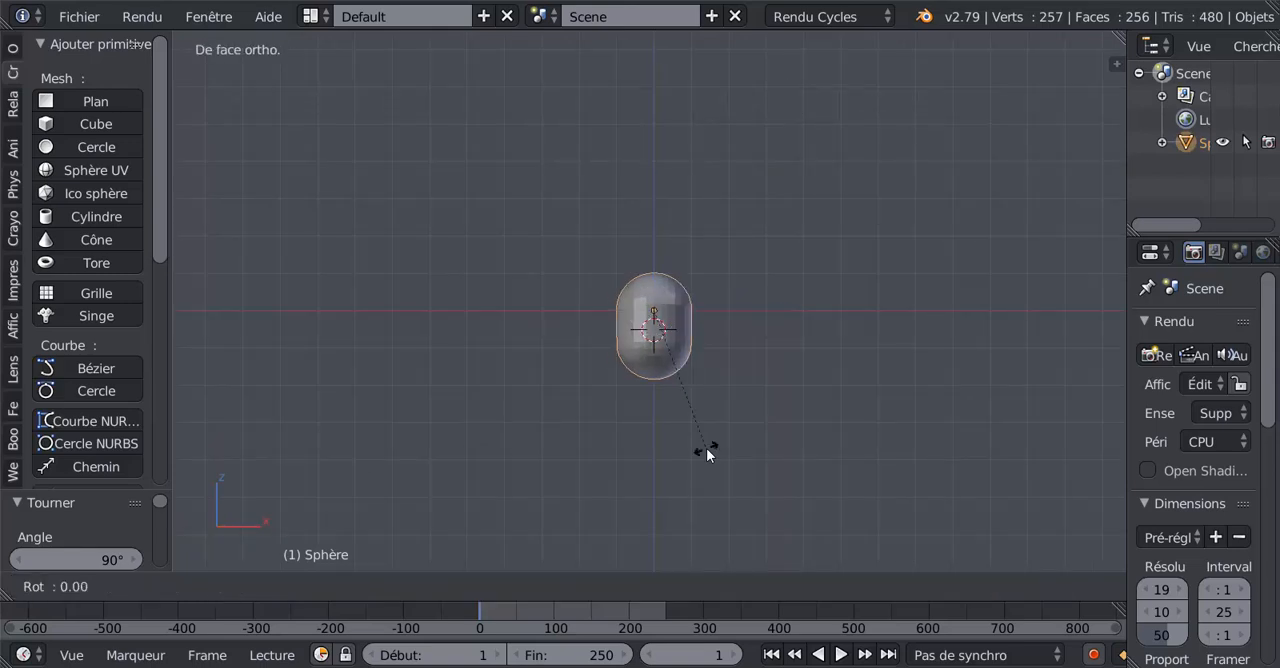
{"action": "type", "text": "z180"}
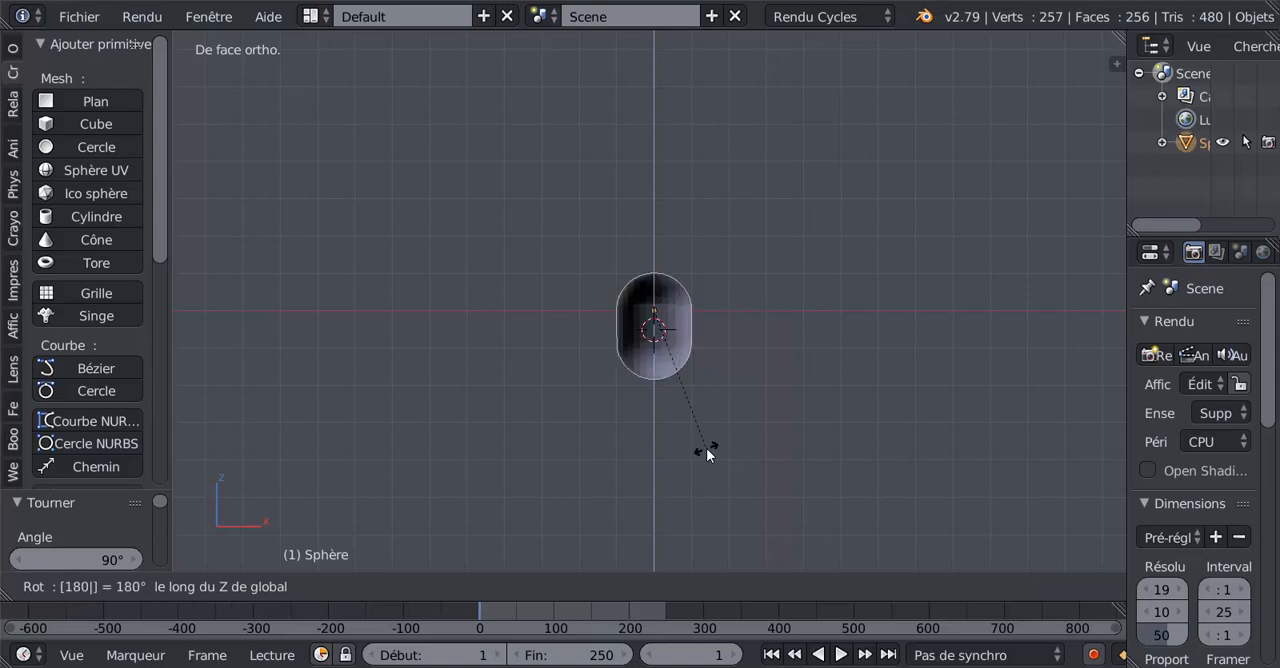
{"action": "key", "text": "Return"}
Step: In edit mode, move the selected lower end far down along Z to stretch the half capsule into a long, narrow petal
{"action": "middle_click_drag", "start_coordinate": [783, 460], "coordinate": [650, 277]}
{"action": "key", "text": "a"}
{"action": "key", "text": "Tab"}
{"action": "left_click_drag", "start_coordinate": [650, 277], "coordinate": [651, 540]}
{"action": "scroll", "coordinate": [660, 391], "scroll_direction": "down", "scroll_amount": 2}
{"action": "left_click_drag", "start_coordinate": [651, 318], "coordinate": [660, 516]}
{"action": "scroll", "coordinate": [658, 502], "scroll_direction": "down", "scroll_amount": 4}
{"action": "left_click_drag", "start_coordinate": [645, 356], "coordinate": [648, 401]}
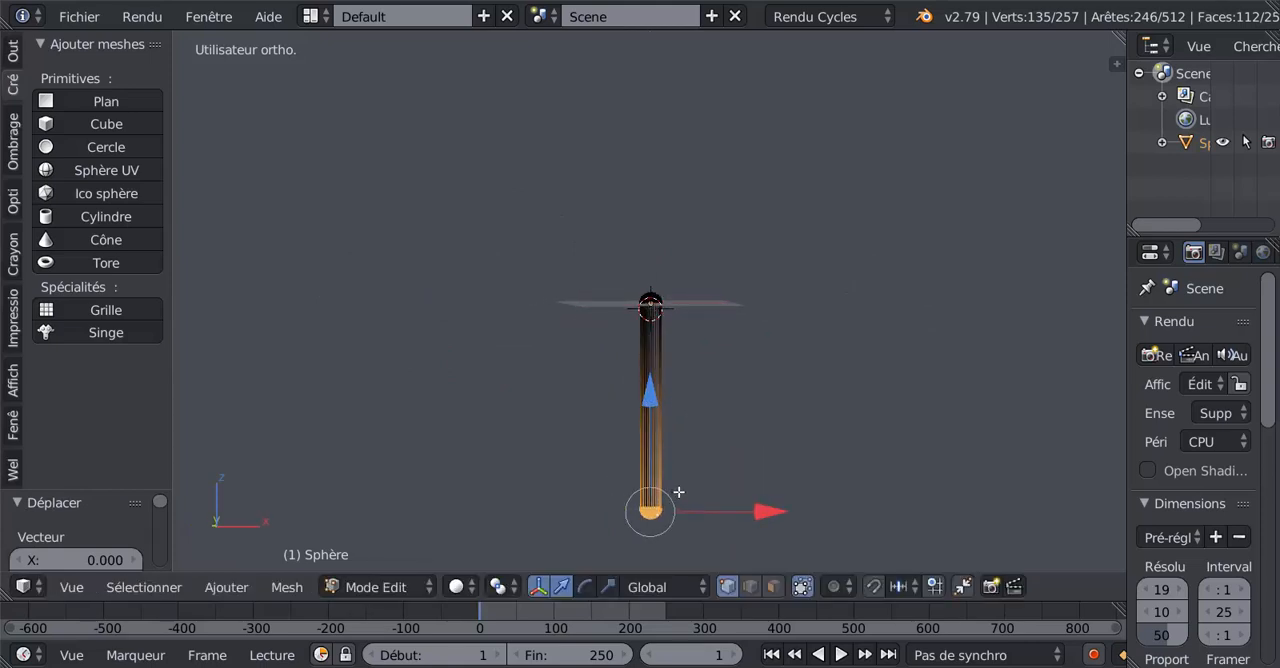
{"action": "key", "text": "Tab"}
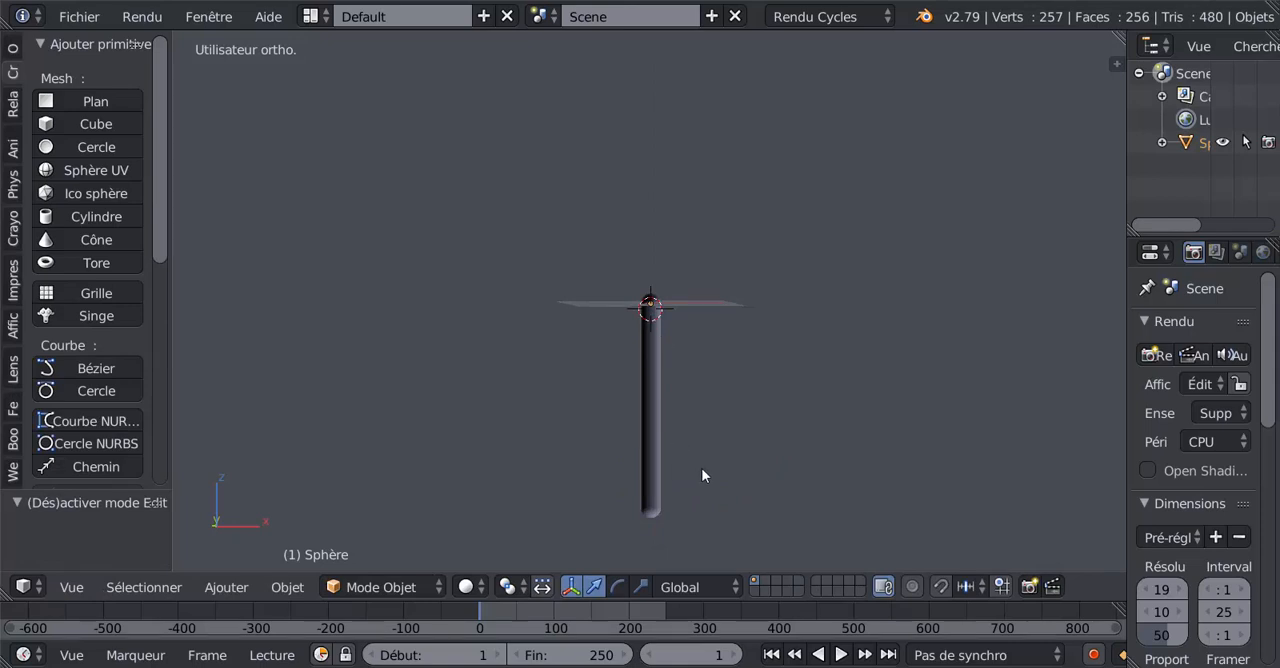
Step: Select the stretched petal object and scale it down uniformly to about 0.229
{"action": "right_click", "coordinate": [655, 408]}
{"action": "key", "text": "s"}
{"action": "left_click", "coordinate": [690, 339]}
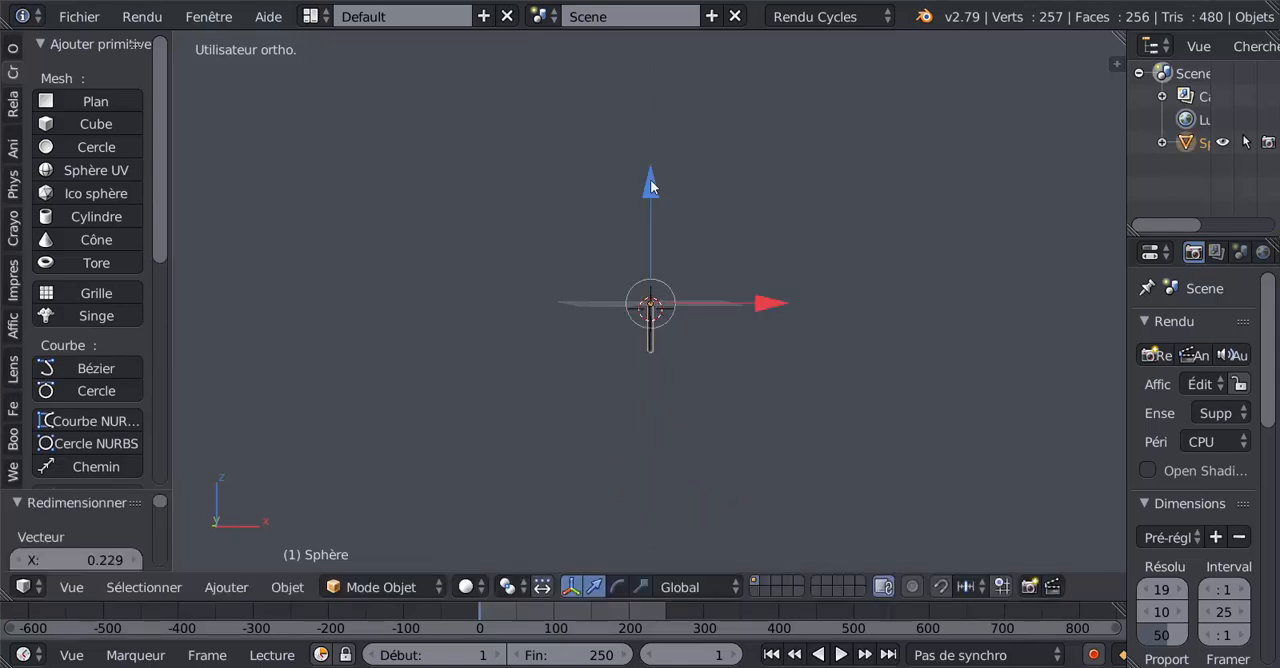
Step: Move the petal up along Z until its lower tip sits at the grid plane
{"action": "left_click_drag", "start_coordinate": [651, 186], "coordinate": [662, 110]}
{"action": "scroll", "coordinate": [668, 180], "scroll_direction": "up", "scroll_amount": 5}
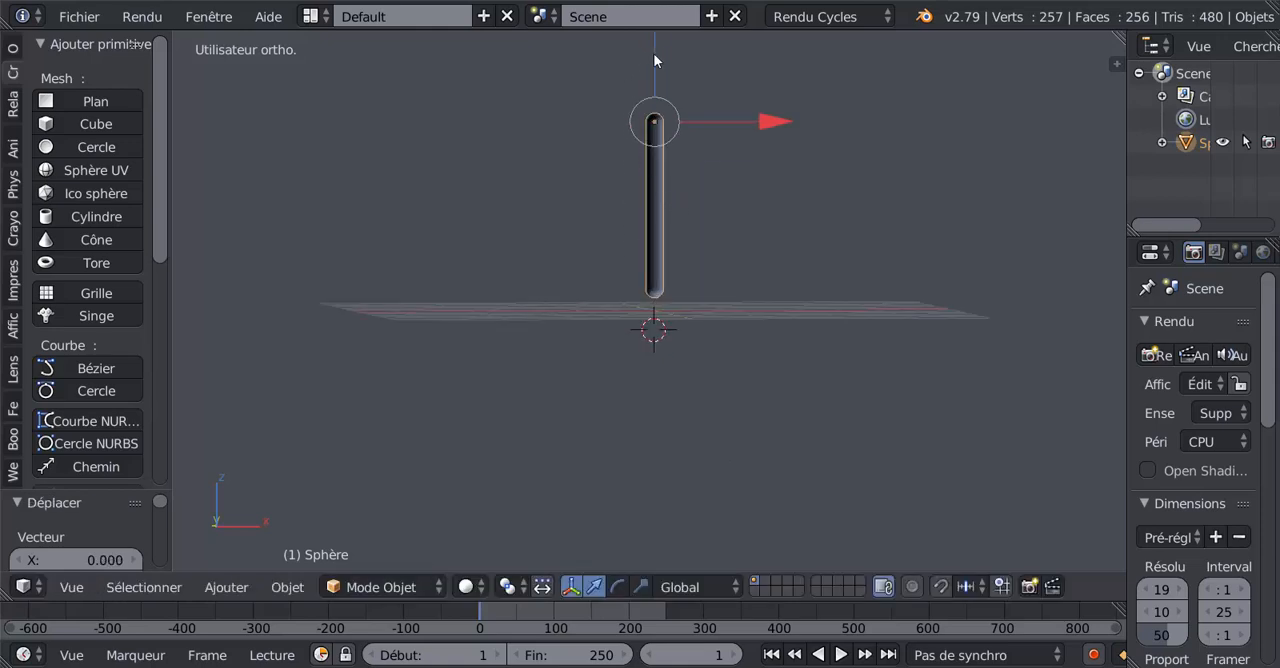
{"action": "middle_click_drag", "start_coordinate": [668, 99], "coordinate": [669, 217]}
{"action": "left_click_drag", "start_coordinate": [655, 129], "coordinate": [656, 144]}
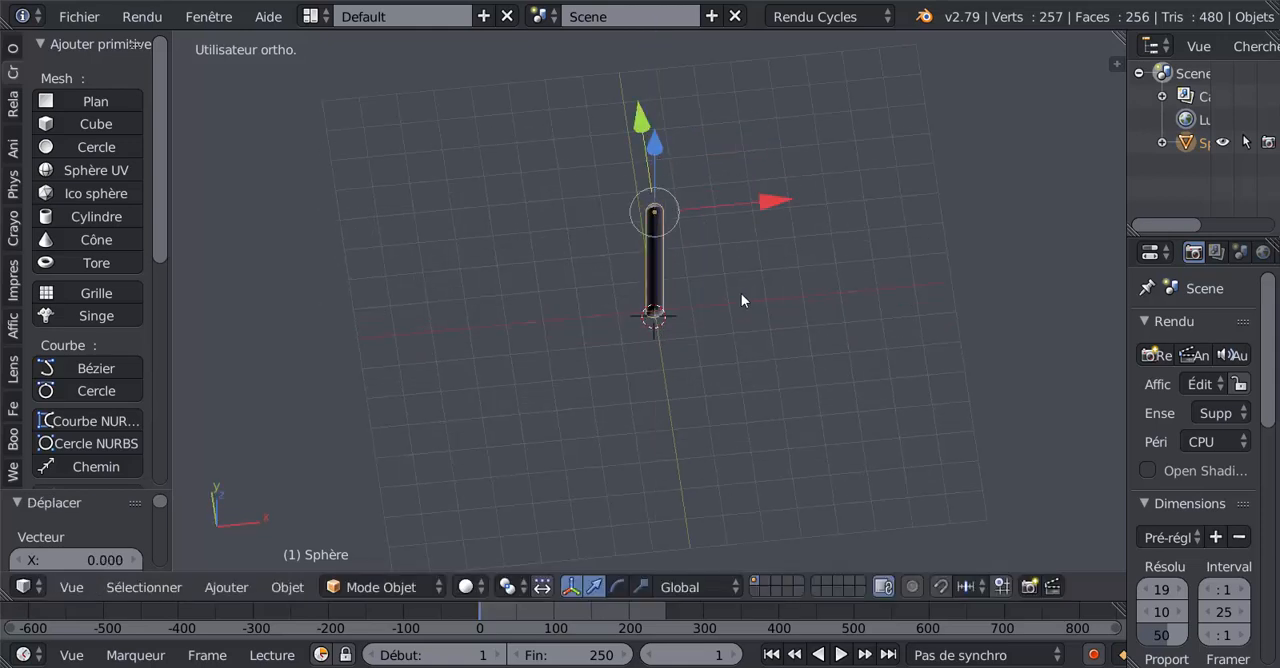
{"action": "key", "text": "KP_1"}
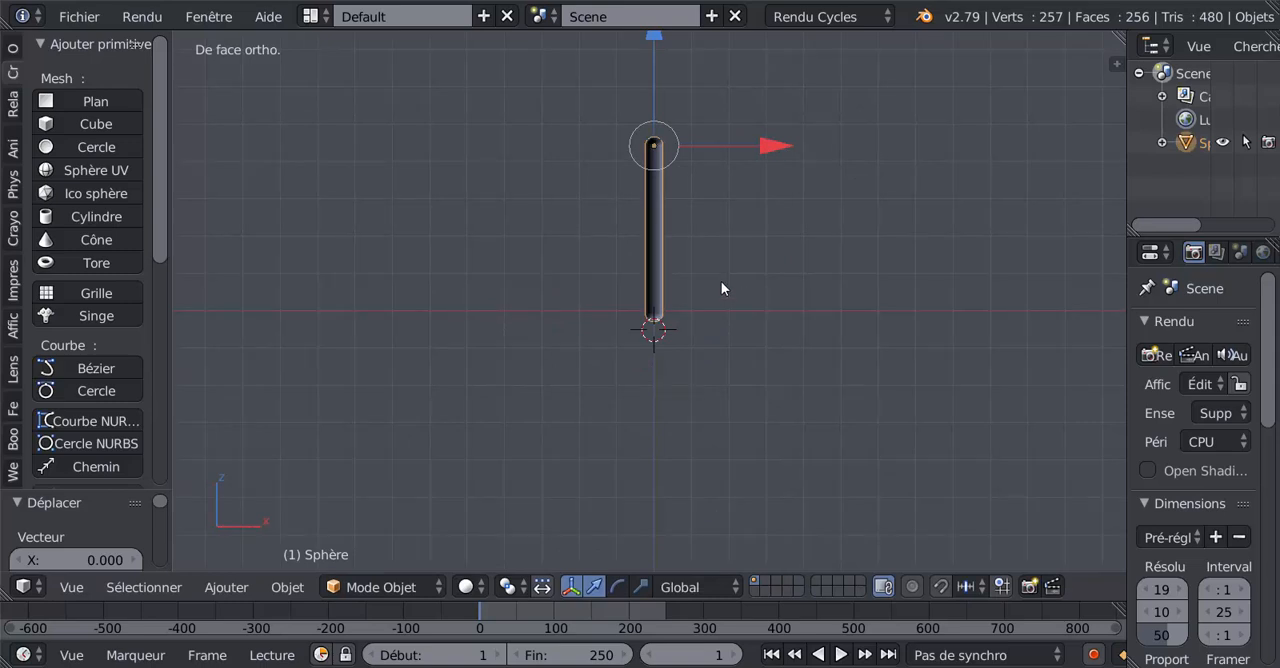
{"action": "middle_click_drag", "start_coordinate": [723, 286], "coordinate": [729, 357]}
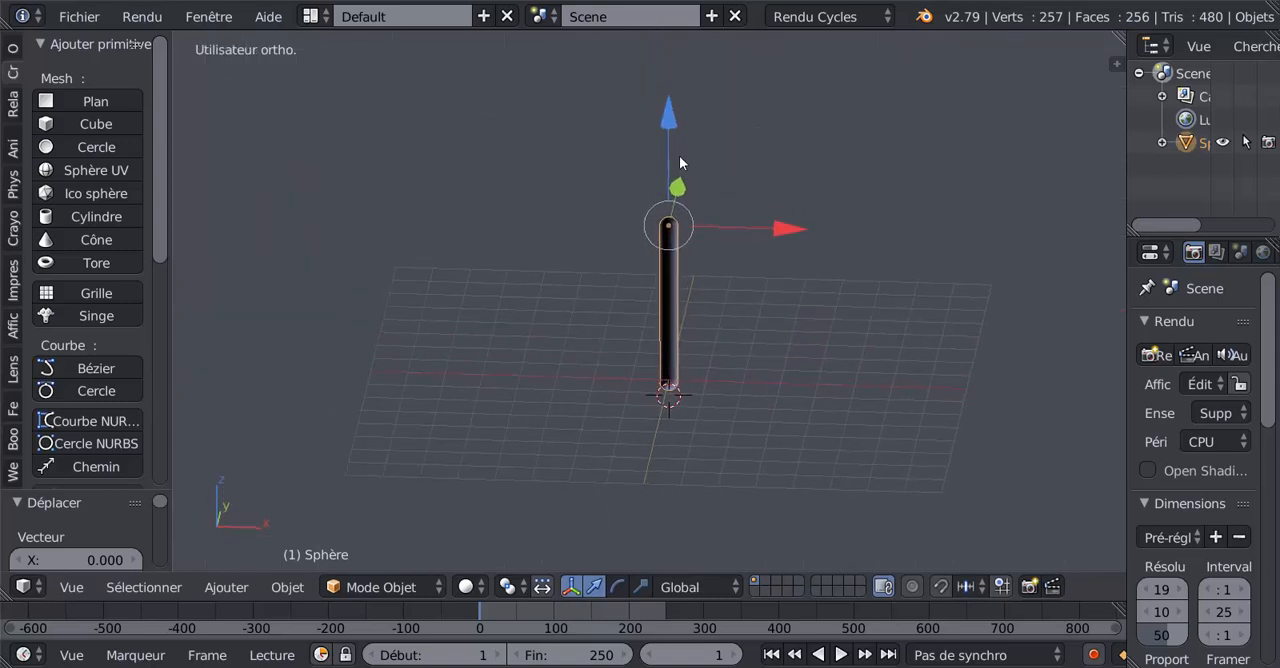
{"action": "left_click_drag", "start_coordinate": [671, 150], "coordinate": [672, 108]}
{"action": "middle_click_drag", "start_coordinate": [586, 289], "coordinate": [810, 294]}
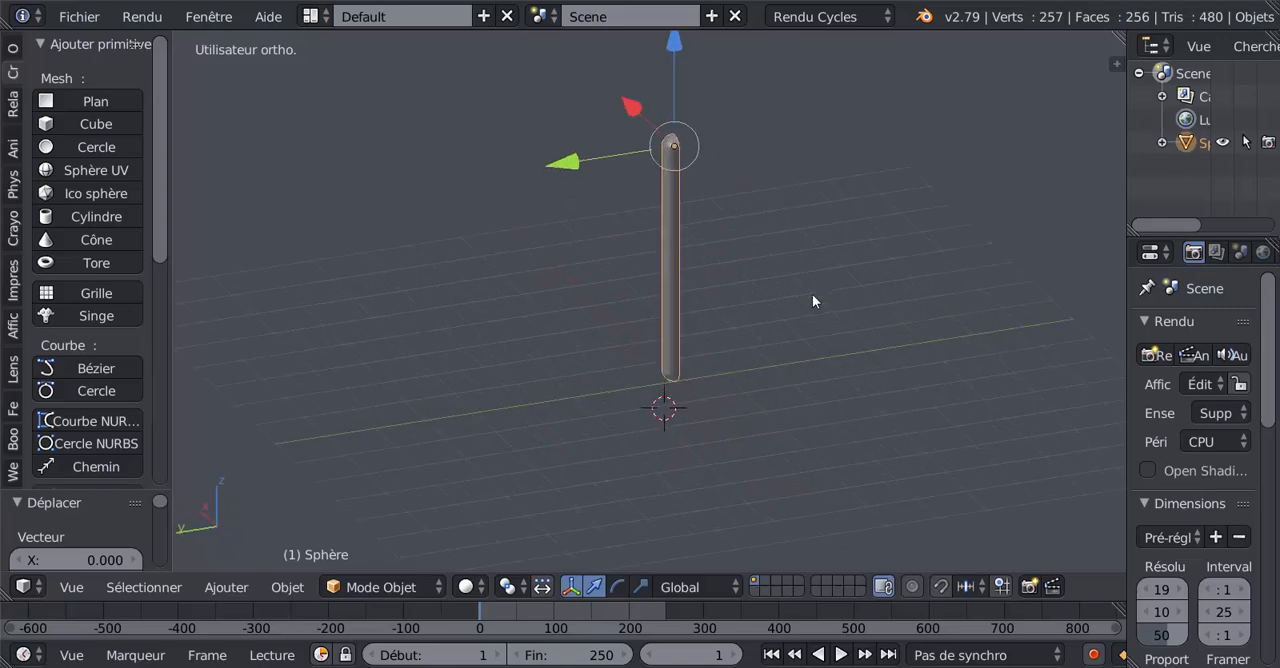
{"action": "middle_click_drag", "start_coordinate": [743, 330], "coordinate": [624, 288]}
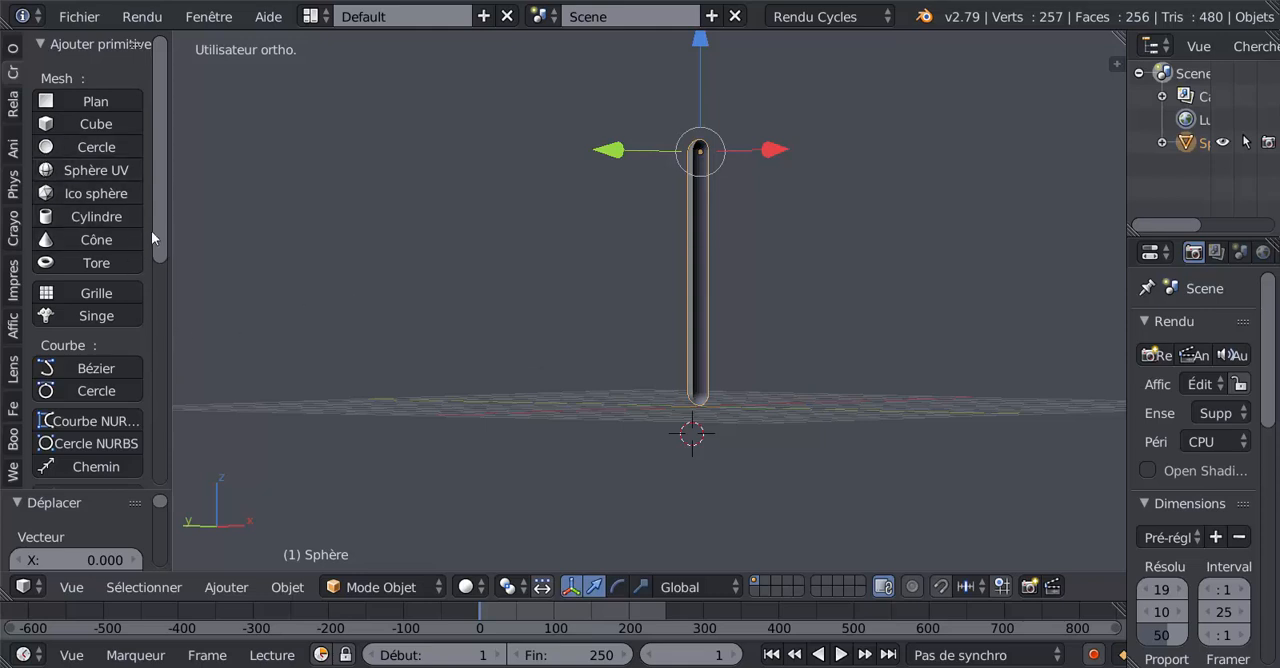
Step: Set the petal's origin to its geometry
{"action": "mouse_move", "coordinate": [160, 210]}
{"action": "left_mouse_down"}
{"action": "mouse_move", "coordinate": [164, 222]}
{"action": "mouse_move", "coordinate": [160, 203]}
{"action": "left_mouse_up"}
{"action": "left_click", "coordinate": [11, 49]}
{"action": "left_click_drag", "start_coordinate": [160, 150], "coordinate": [229, 213]}
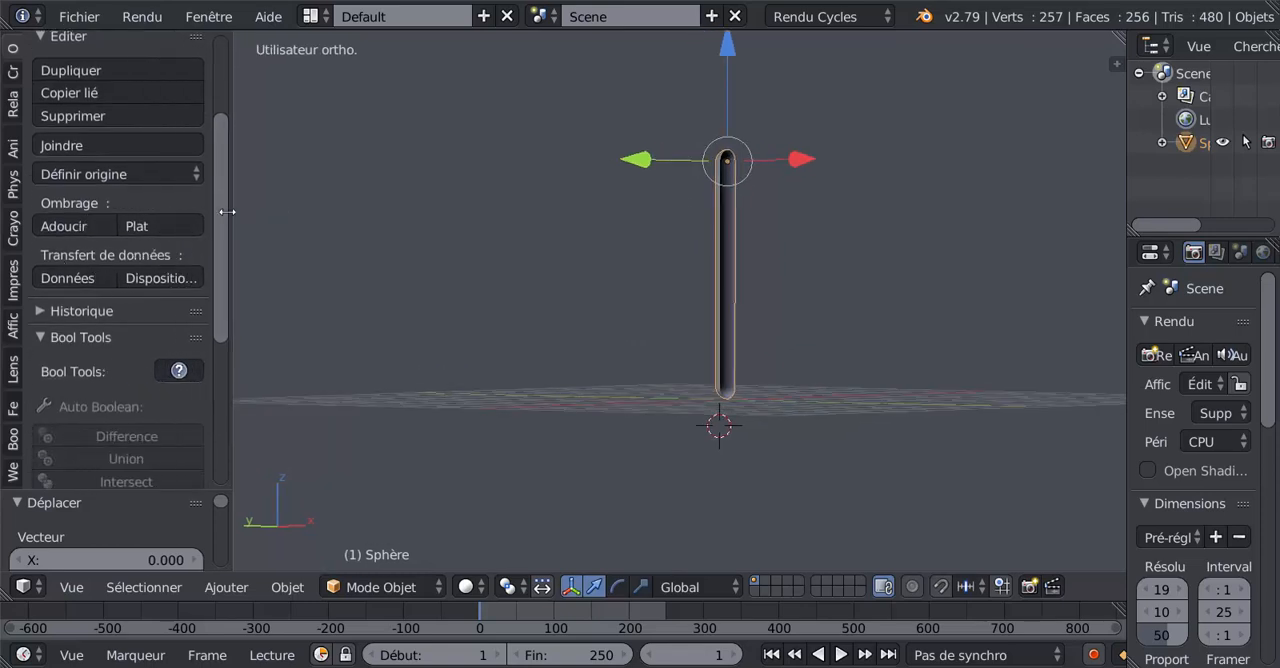
{"action": "left_click", "coordinate": [111, 174]}
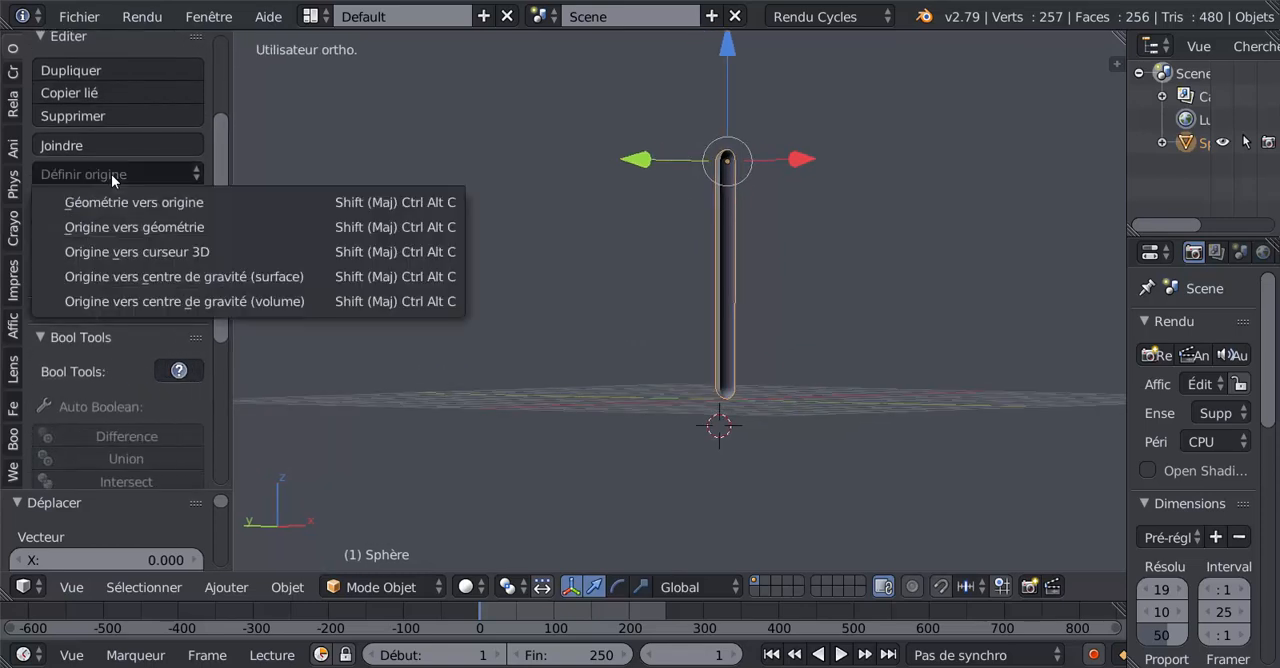
{"action": "left_click", "coordinate": [123, 227]}
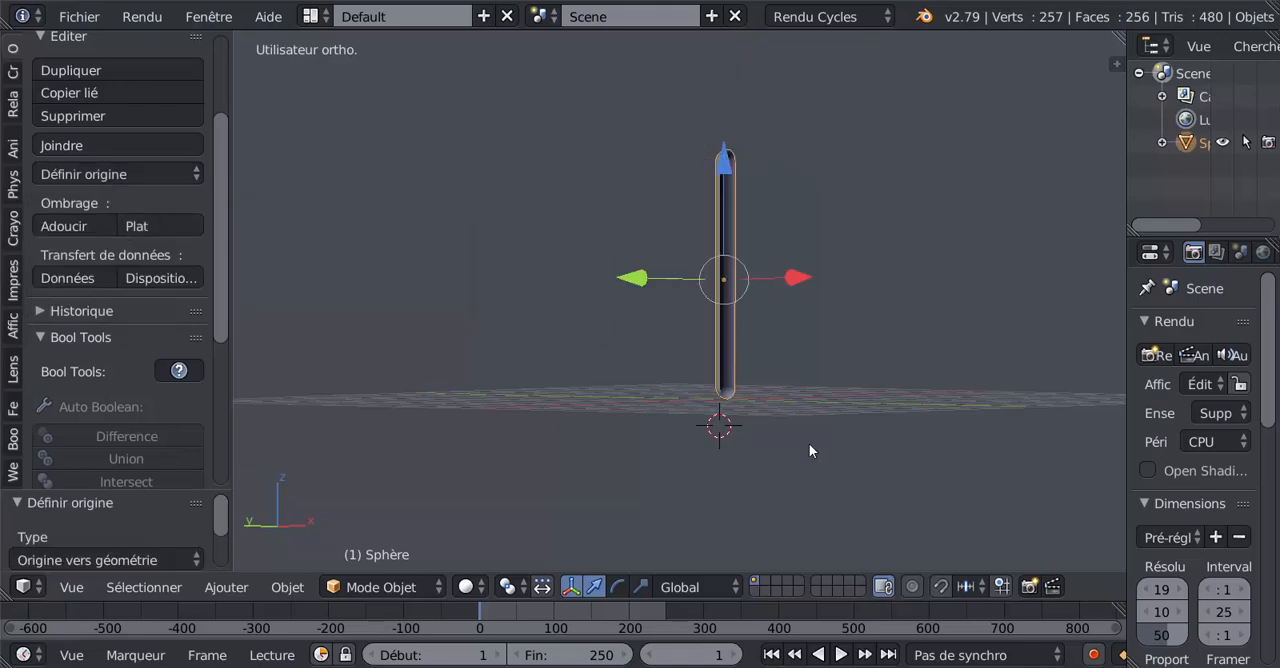
Step: Snap the 3D cursor to the scene's center at the petal's lower tip
{"action": "middle_click_drag", "start_coordinate": [809, 443], "coordinate": [755, 437]}
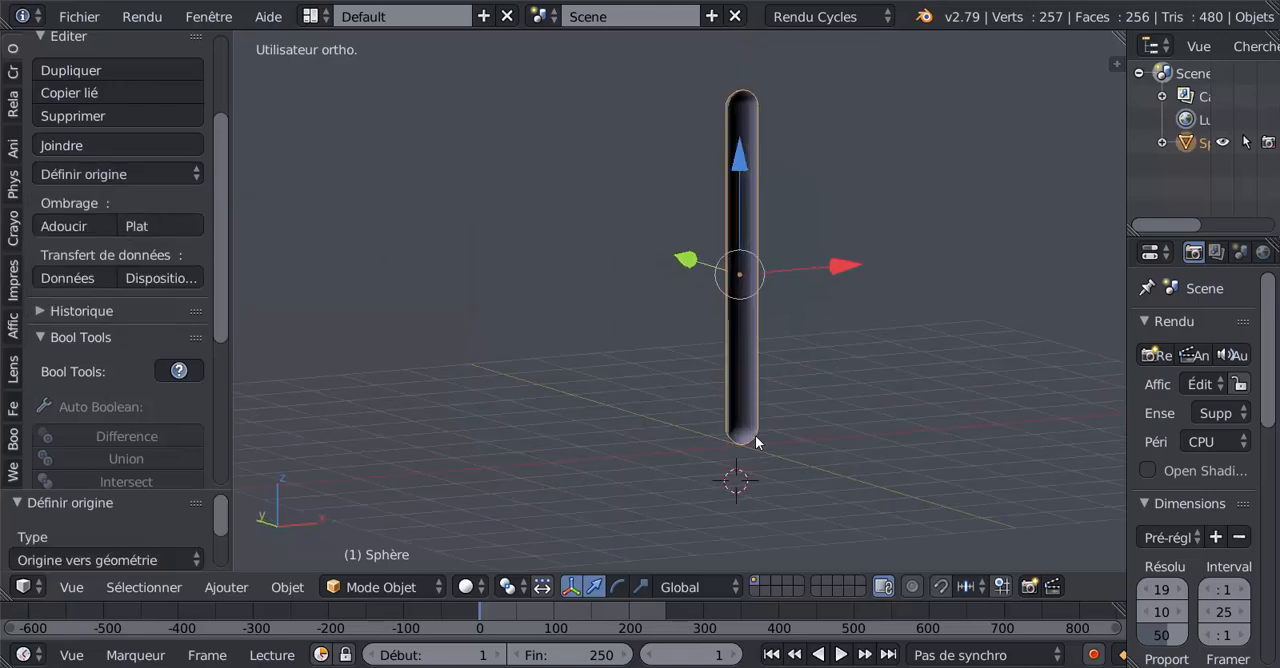
{"action": "key", "text": "shift+s"}
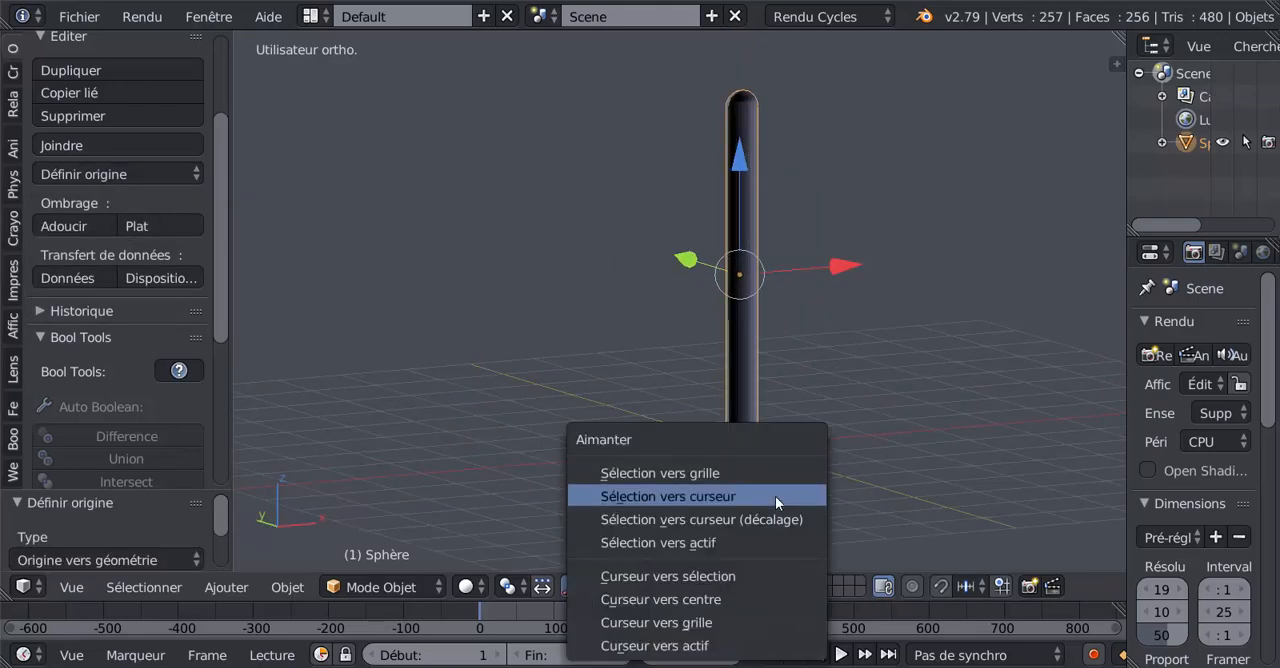
{"action": "left_click", "coordinate": [655, 599]}
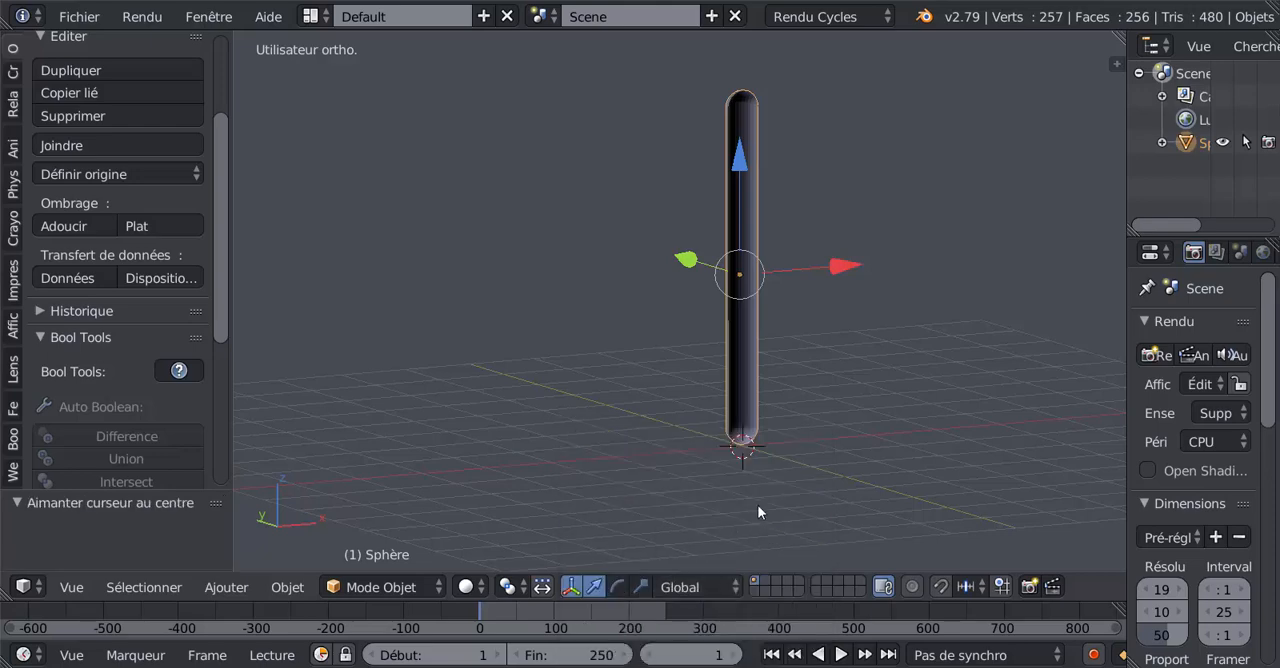
Step: Enter mesh editing on the petal and select the edge loop around its open rim
{"action": "middle_click_drag", "start_coordinate": [757, 504], "coordinate": [685, 488]}
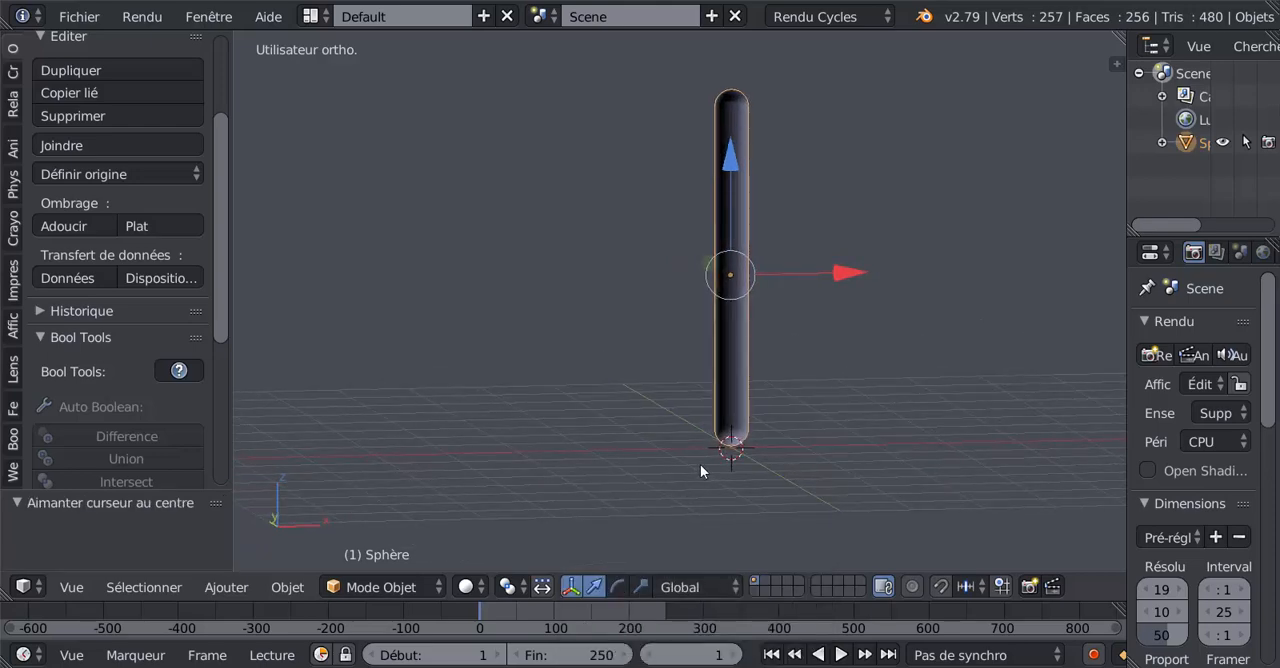
{"action": "key", "text": "Tab"}
{"action": "middle_click_drag", "start_coordinate": [804, 312], "coordinate": [832, 268]}
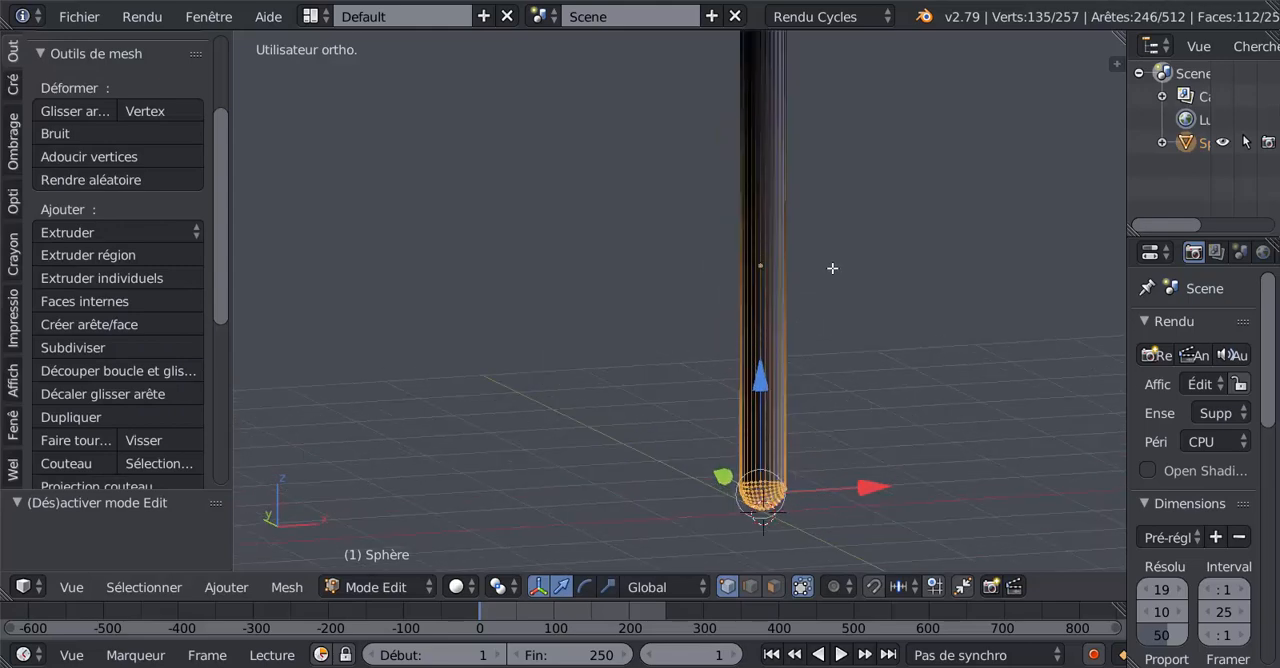
{"action": "left_click", "coordinate": [752, 587]}
{"action": "right_click", "coordinate": [798, 349], "text": "alt"}
{"action": "scroll", "coordinate": [799, 354], "scroll_direction": "down", "scroll_amount": 2}
{"action": "middle_click_drag", "start_coordinate": [799, 354], "coordinate": [737, 394]}
{"action": "scroll", "coordinate": [770, 380], "scroll_direction": "up", "scroll_amount": 3}
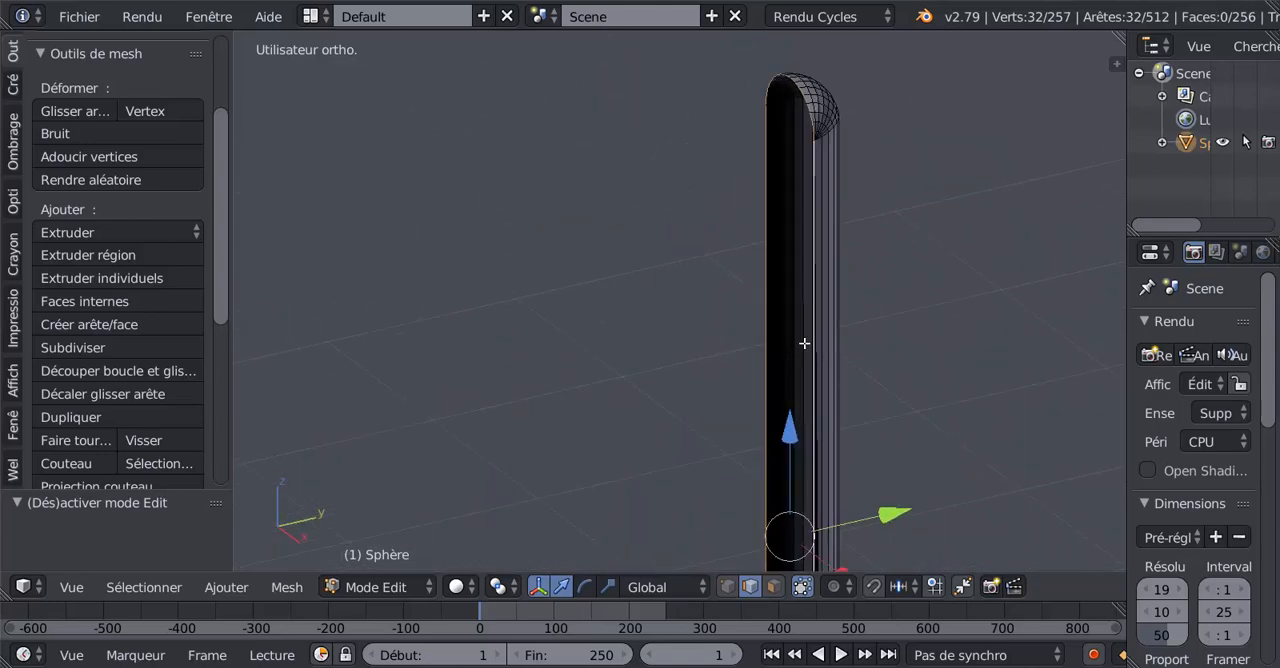
{"action": "scroll", "coordinate": [914, 340], "scroll_direction": "down", "scroll_amount": 3}
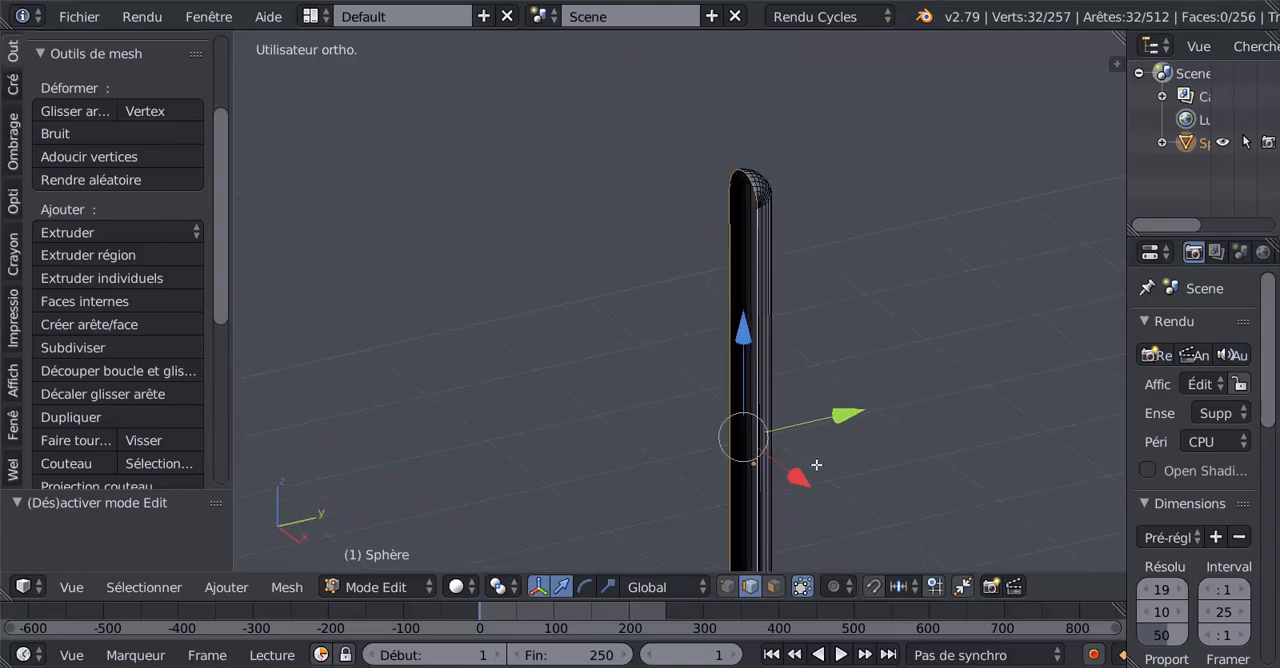
Step: Extrude the selected rim loop and scale it outward uniformly to form a border around the petal
{"action": "key", "text": "s"}
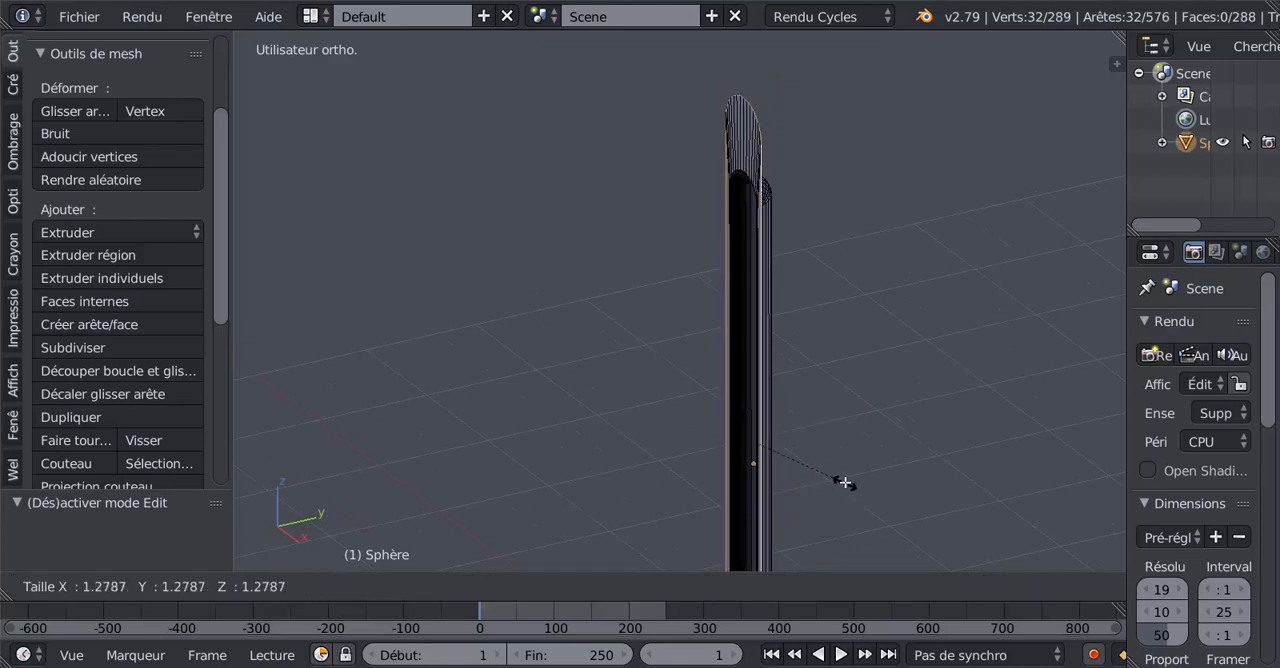
{"action": "left_click", "coordinate": [843, 477]}
{"action": "scroll", "coordinate": [843, 477], "scroll_direction": "down", "scroll_amount": 5}
Step: Scale the extruded outer rim by 1.456 along X in the front view
{"action": "middle_click_drag", "start_coordinate": [689, 477], "coordinate": [835, 362]}
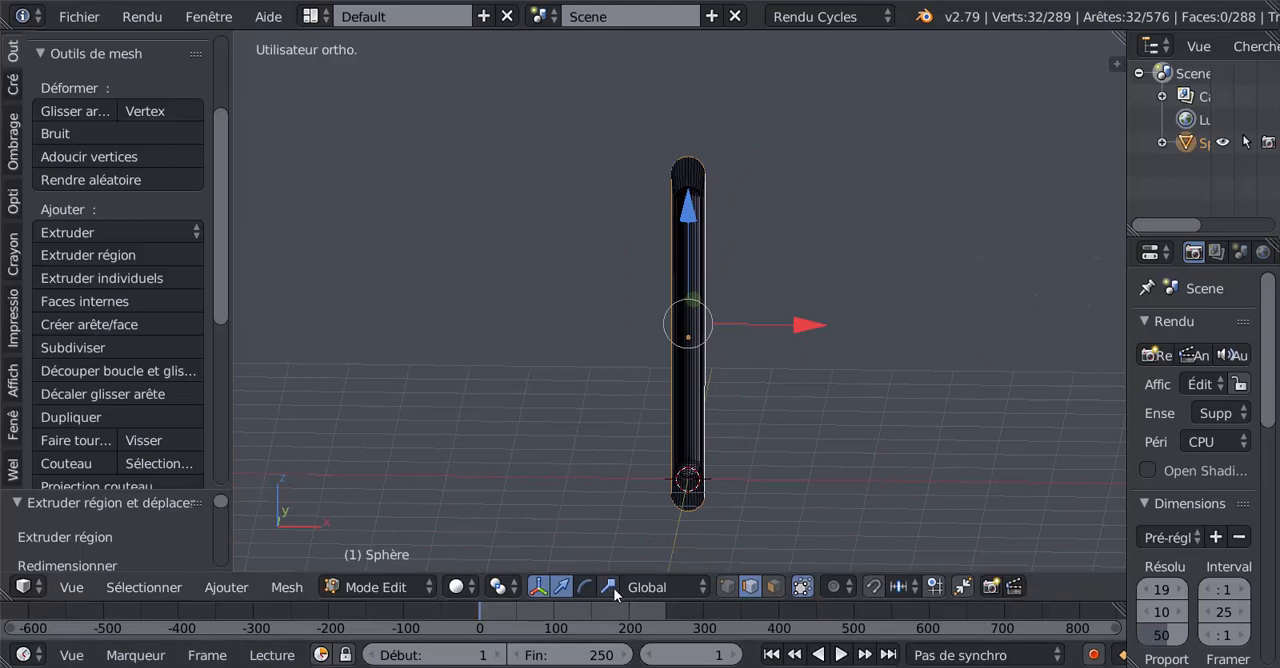
{"action": "left_click", "coordinate": [607, 587]}
{"action": "key", "text": "KP_1"}
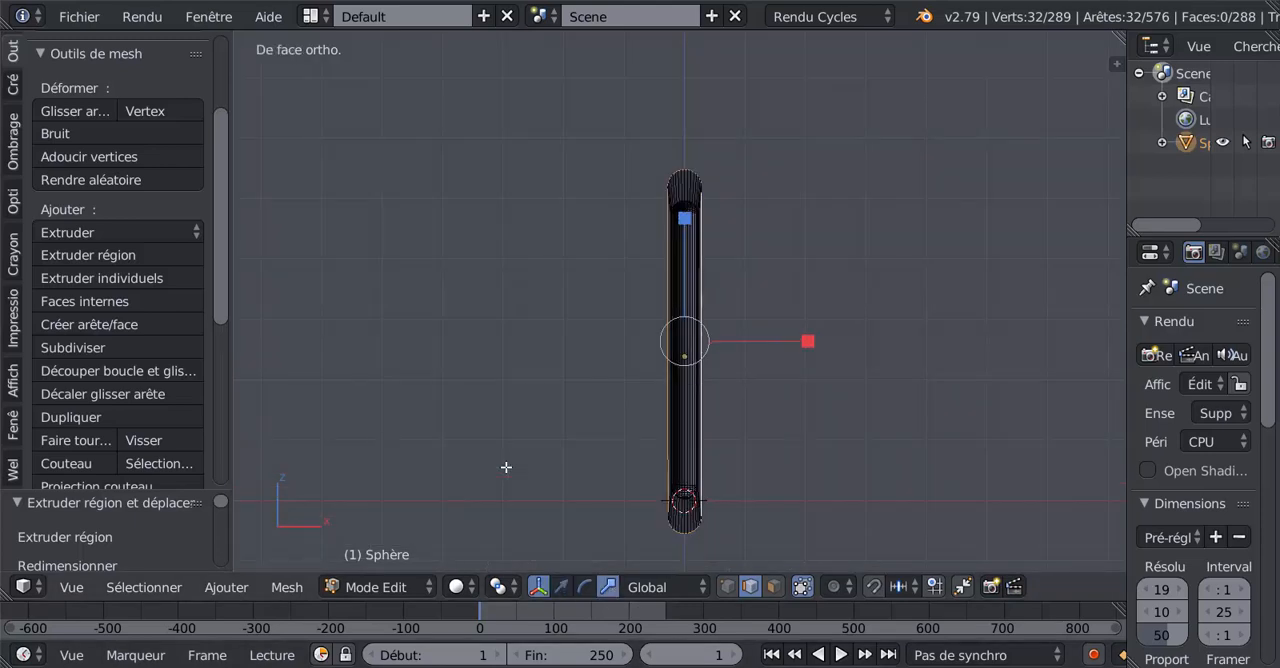
{"action": "left_click_drag", "start_coordinate": [810, 343], "coordinate": [866, 341]}
{"action": "scroll", "coordinate": [683, 270], "scroll_direction": "up", "scroll_amount": 2}
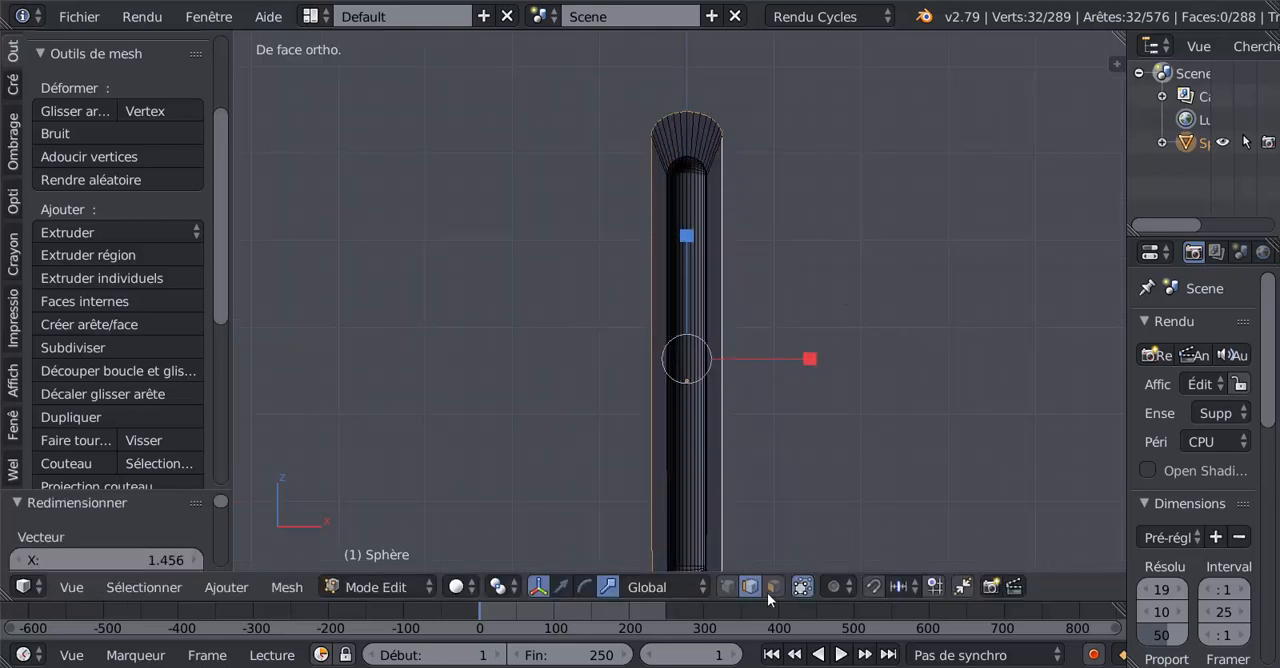
Step: Reselect the vertices of the outer rim's upper and lower rounded ends in vertex selection mode
{"action": "left_click", "coordinate": [722, 587]}
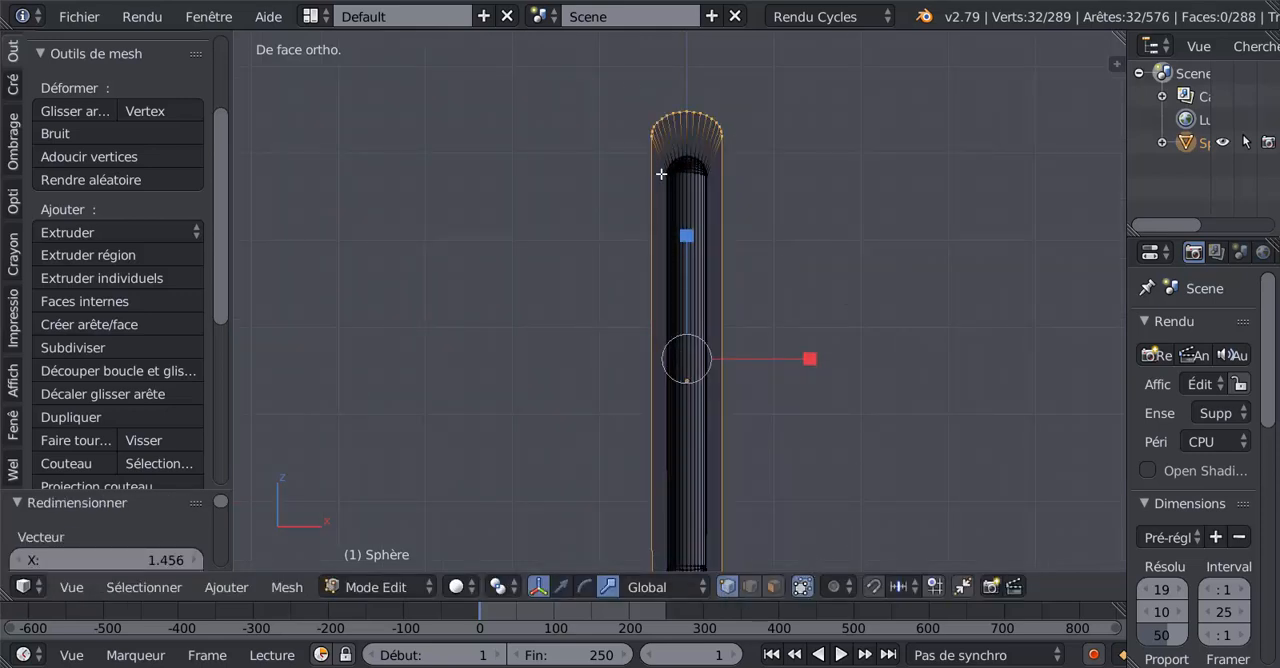
{"action": "key", "text": "a"}
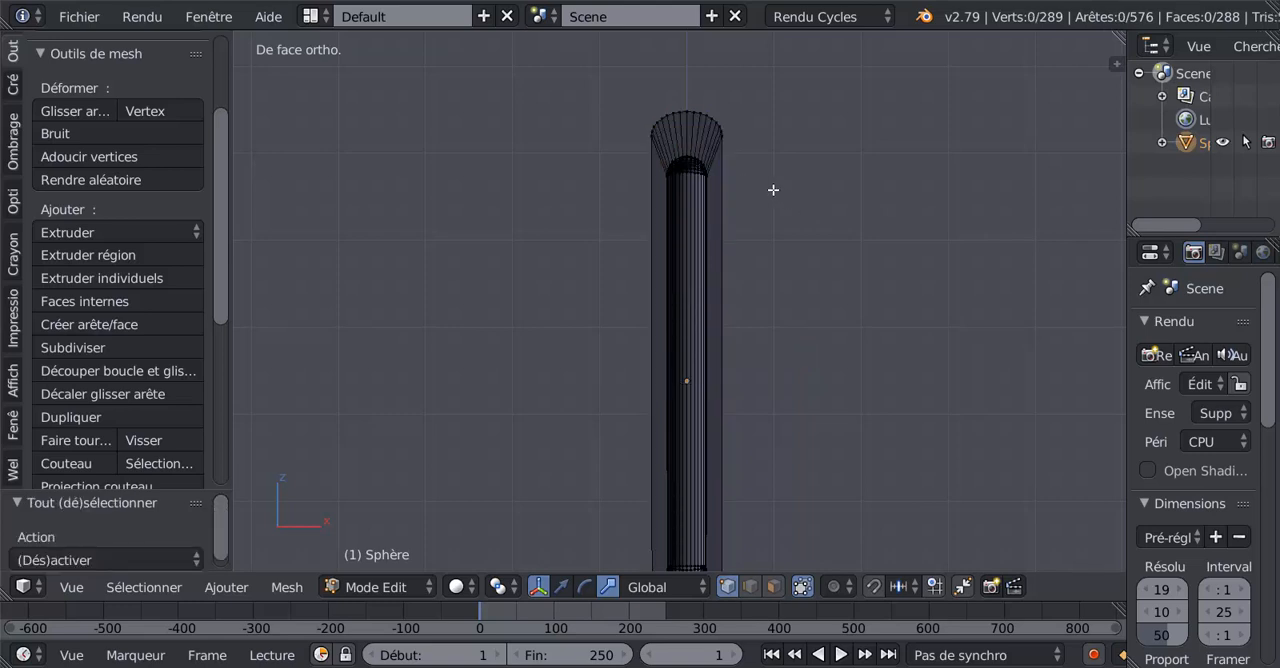
{"action": "key", "text": "c"}
{"action": "left_click_drag", "start_coordinate": [637, 129], "coordinate": [729, 120]}
{"action": "right_click", "coordinate": [729, 121]}
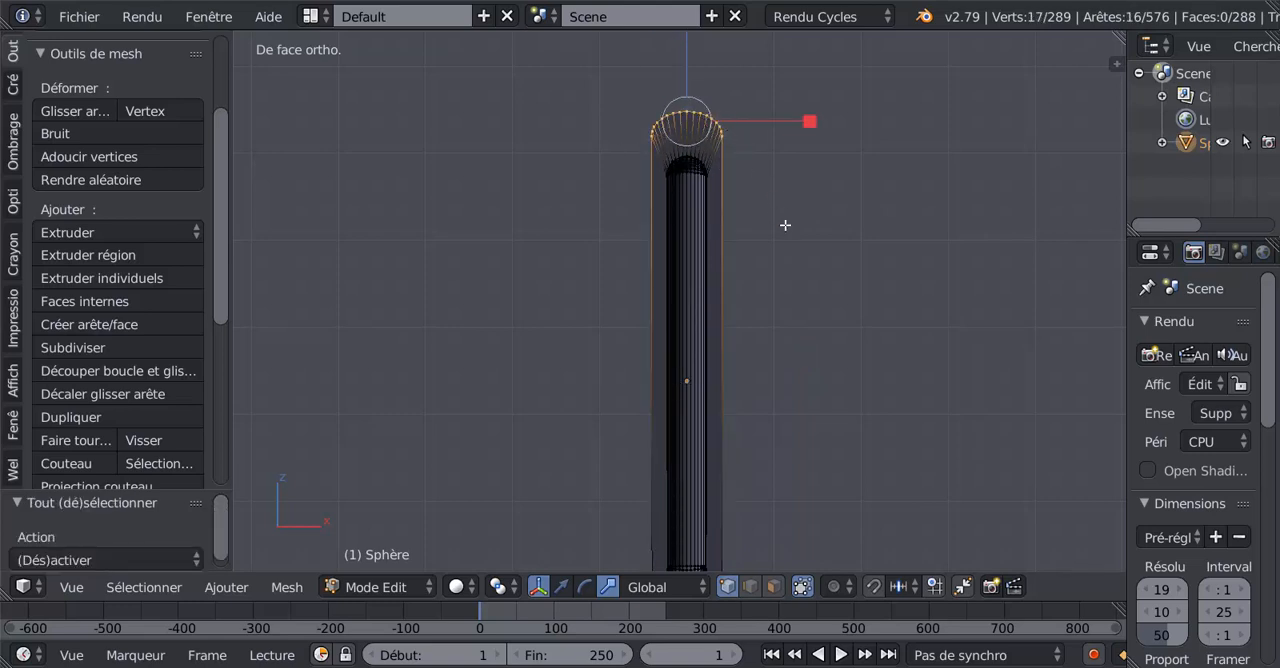
{"action": "scroll", "coordinate": [799, 350], "scroll_direction": "down", "scroll_amount": 4}
{"action": "middle_click_drag", "start_coordinate": [781, 445], "coordinate": [792, 318], "text": "shift"}
{"action": "scroll", "coordinate": [760, 375], "scroll_direction": "up", "scroll_amount": 2}
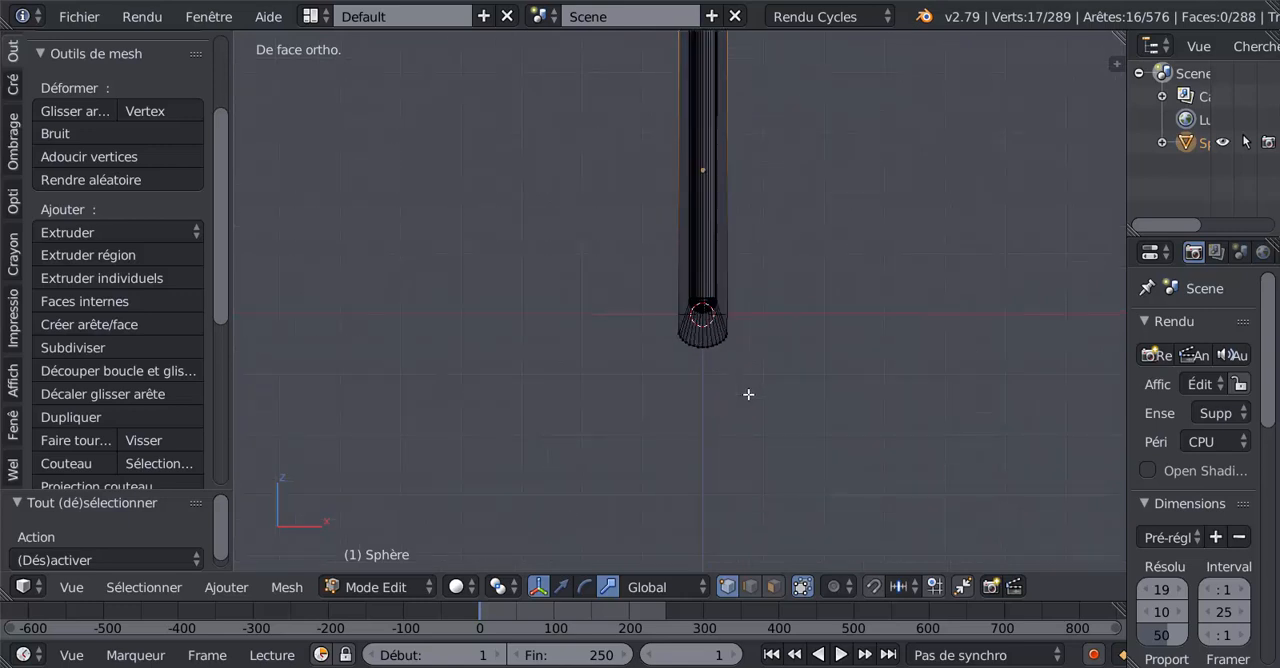
{"action": "key", "text": "c"}
{"action": "left_click_drag", "start_coordinate": [672, 351], "coordinate": [749, 349]}
{"action": "right_click", "coordinate": [749, 349]}
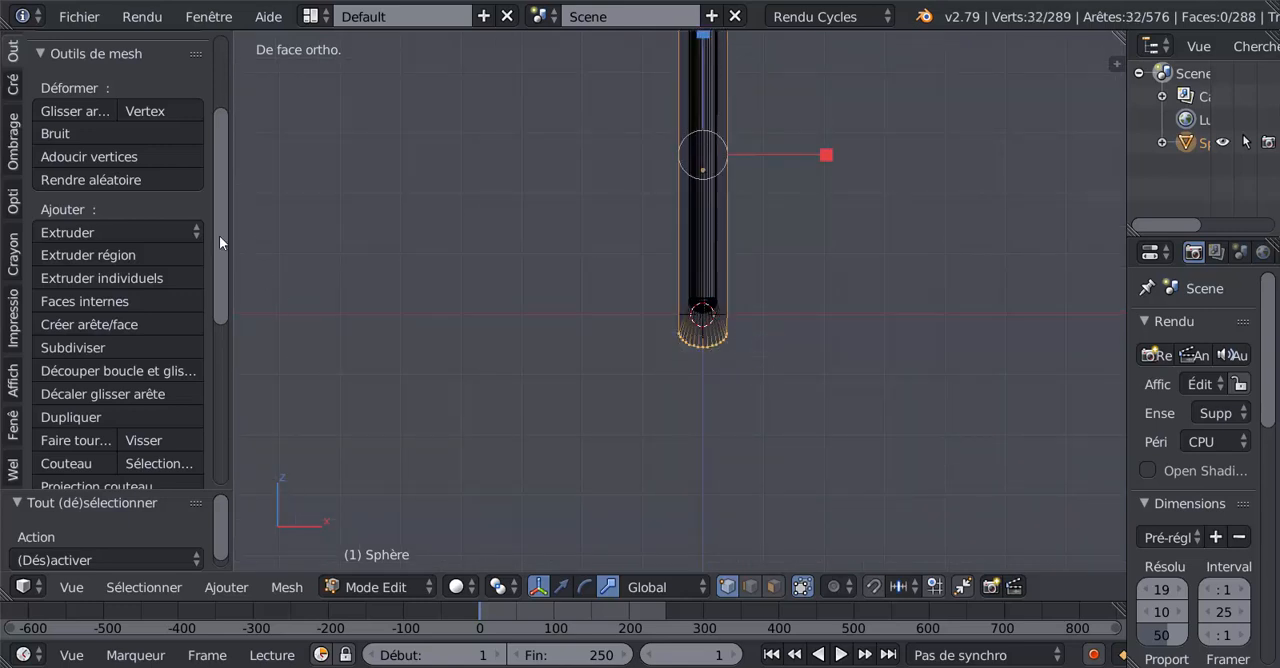
Step: Expand the LoopTools set of mesh tools
{"action": "left_click_drag", "start_coordinate": [219, 235], "coordinate": [224, 429]}
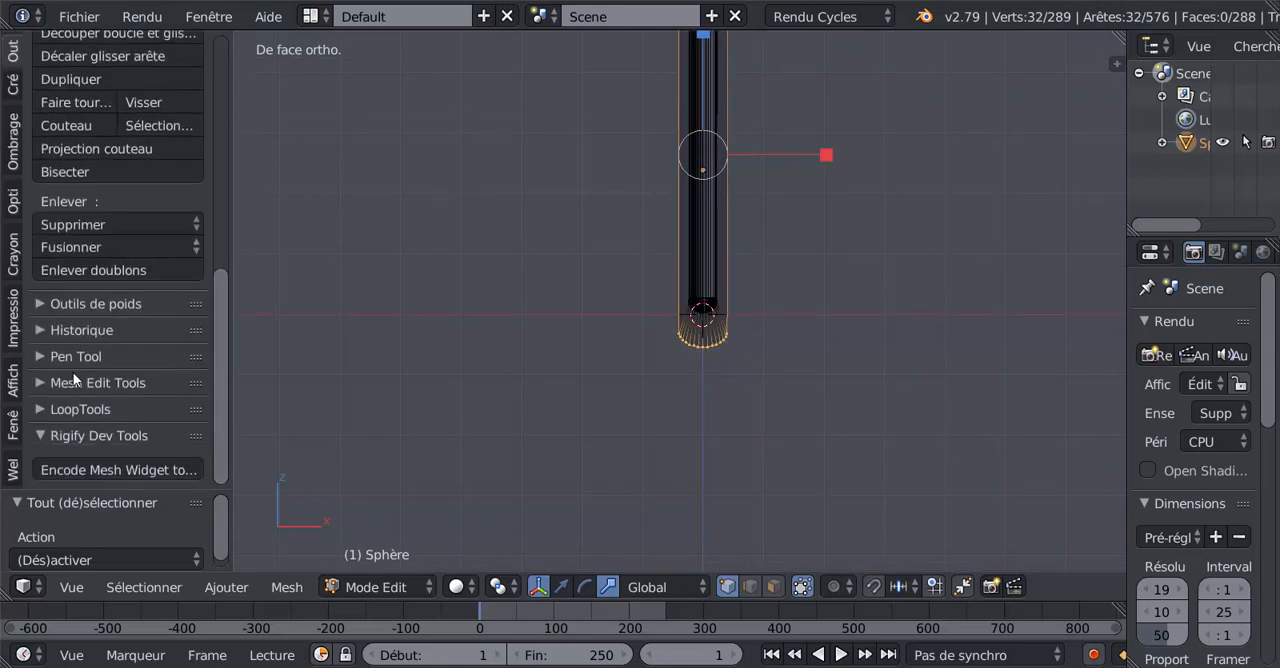
{"action": "left_click", "coordinate": [61, 410]}
{"action": "scroll", "coordinate": [173, 376], "scroll_direction": "down", "scroll_amount": 5}
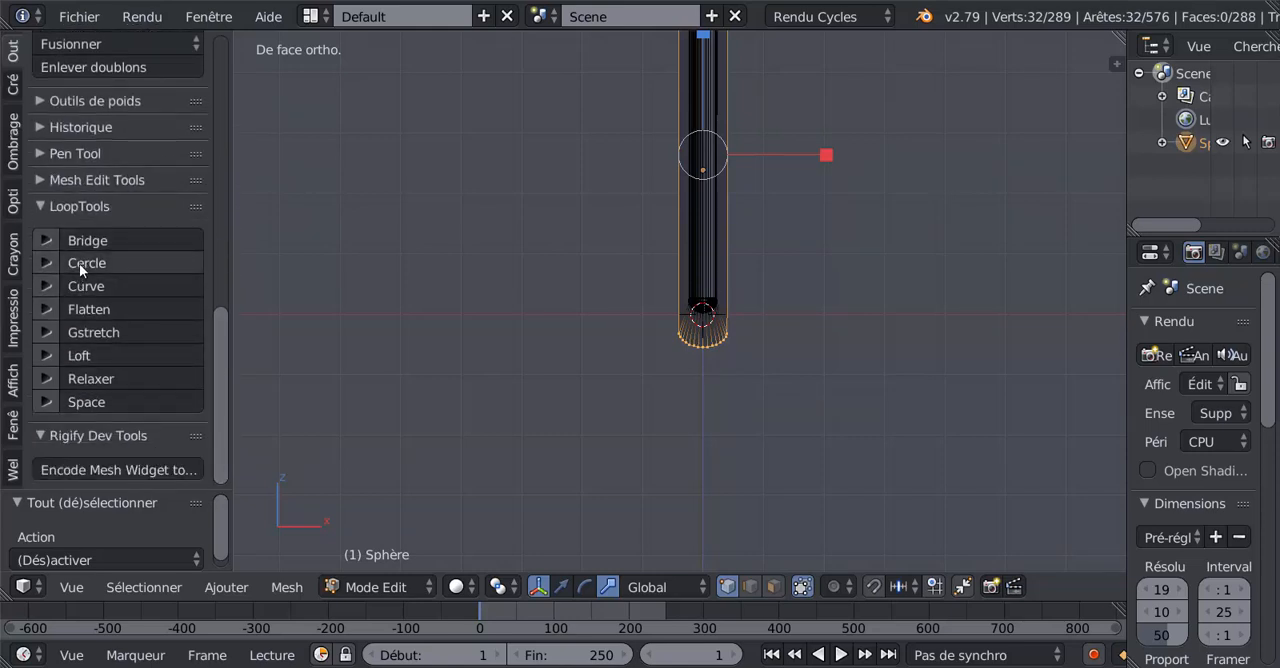
Step: Try Gstretch on both rounded ends of the outer rim at once and undo it
{"action": "left_click", "coordinate": [84, 331]}
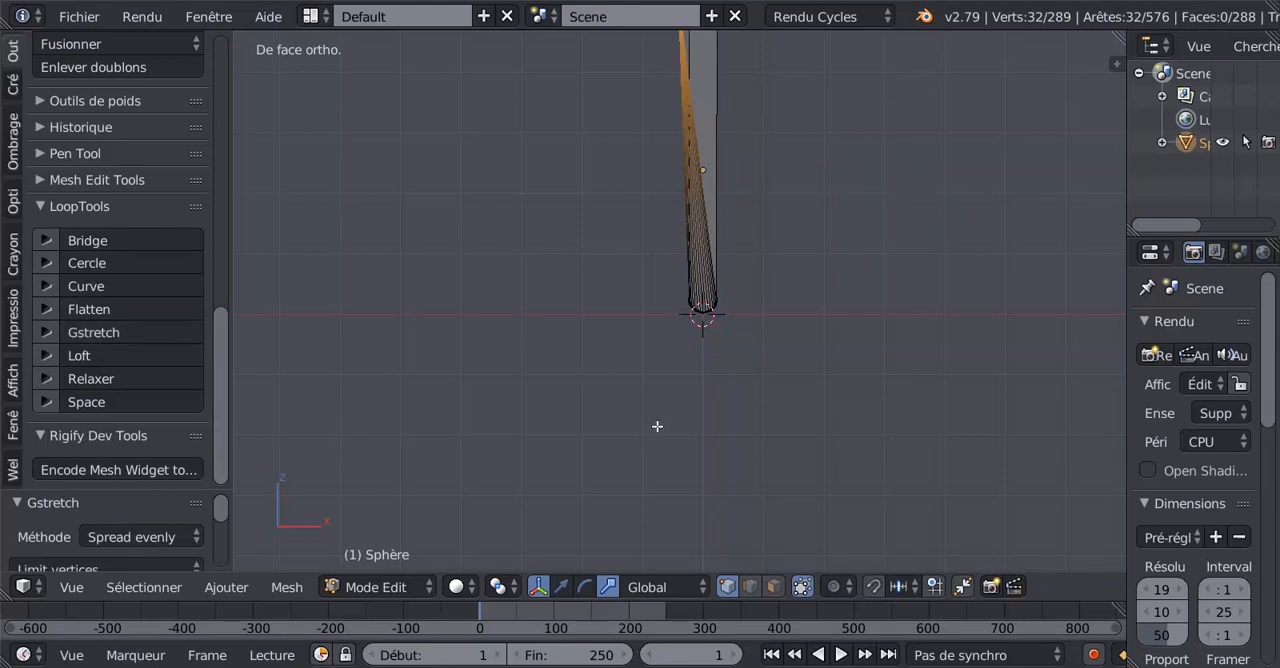
{"action": "key", "text": "ctrl+z"}
{"action": "key", "text": "KP_Decimal"}
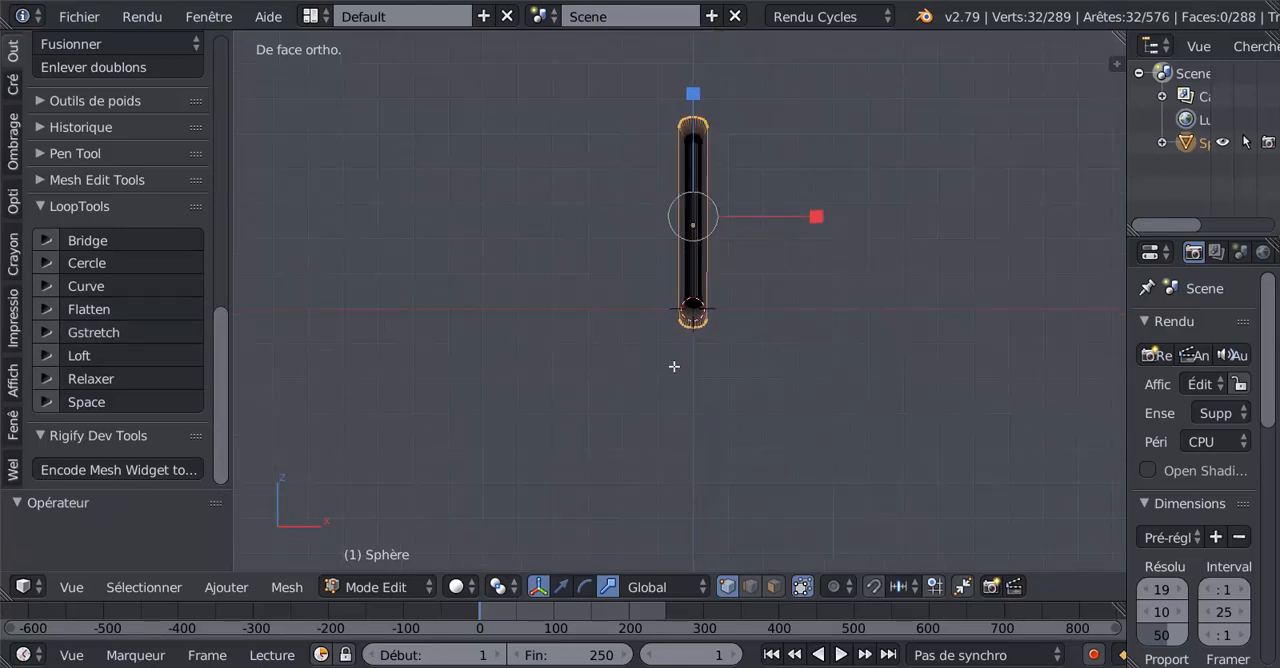
{"action": "middle_click_drag", "start_coordinate": [657, 228], "coordinate": [674, 320], "text": "shift"}
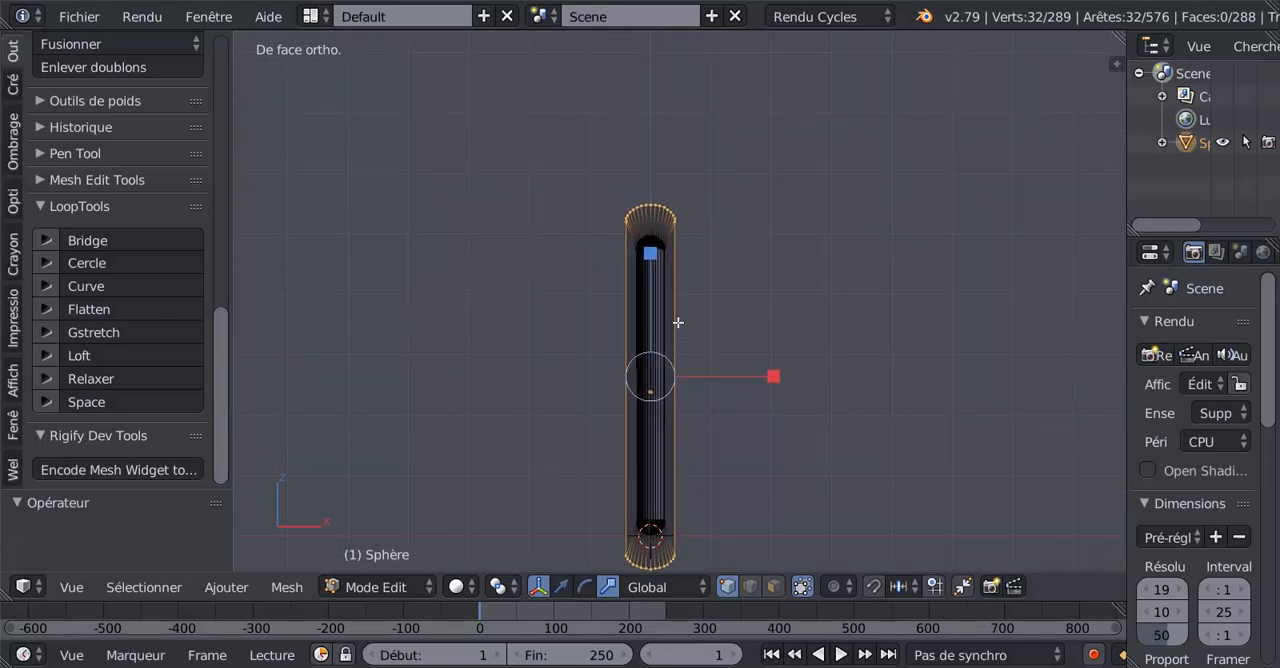
{"action": "scroll", "coordinate": [680, 240], "scroll_direction": "up", "scroll_amount": 4}
{"action": "scroll", "coordinate": [679, 222], "scroll_direction": "down", "scroll_amount": 2}
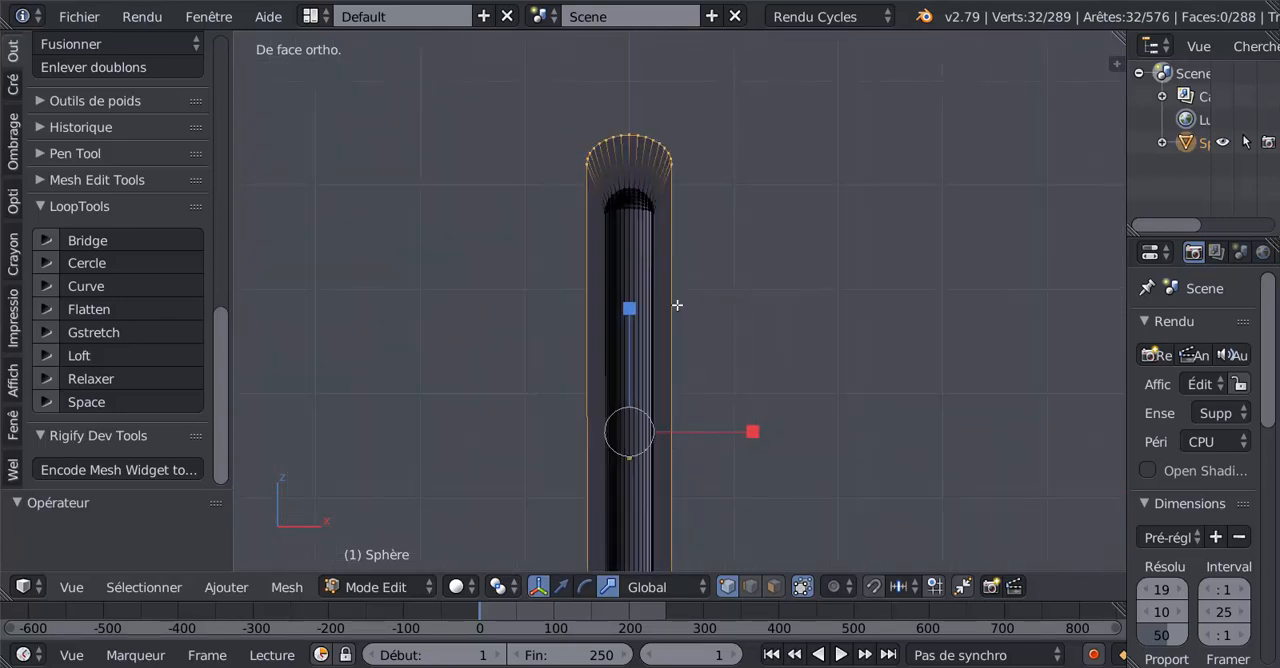
Step: Deselect the outer rim's two long side edges in edge selection mode, try Gstretch on both ends and undo it
{"action": "left_click", "coordinate": [749, 587]}
{"action": "key", "text": "c"}
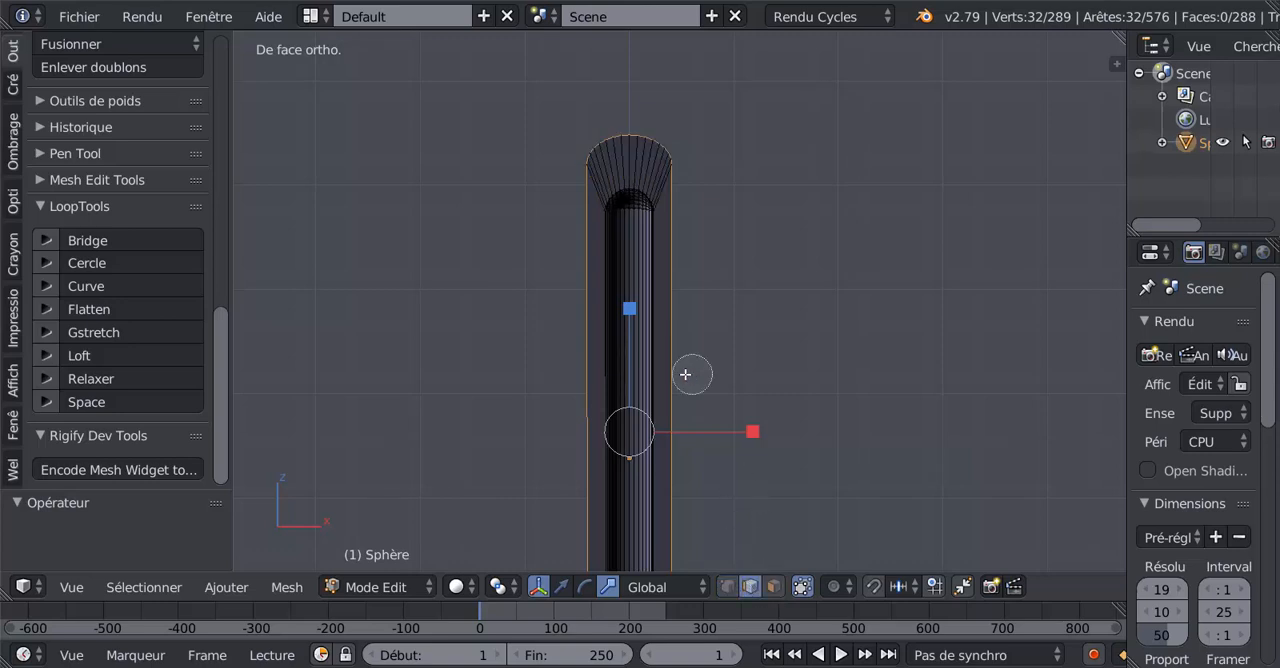
{"action": "scroll", "coordinate": [684, 374], "scroll_direction": "down", "scroll_amount": 3}
{"action": "mouse_move", "coordinate": [541, 354]}
{"action": "middle_mouse_down"}
{"action": "mouse_move", "coordinate": [648, 364]}
{"action": "mouse_move", "coordinate": [797, 343]}
{"action": "mouse_move", "coordinate": [771, 345]}
{"action": "middle_mouse_up"}
{"action": "right_click", "coordinate": [798, 341]}
{"action": "scroll", "coordinate": [795, 339], "scroll_direction": "down", "scroll_amount": 3}
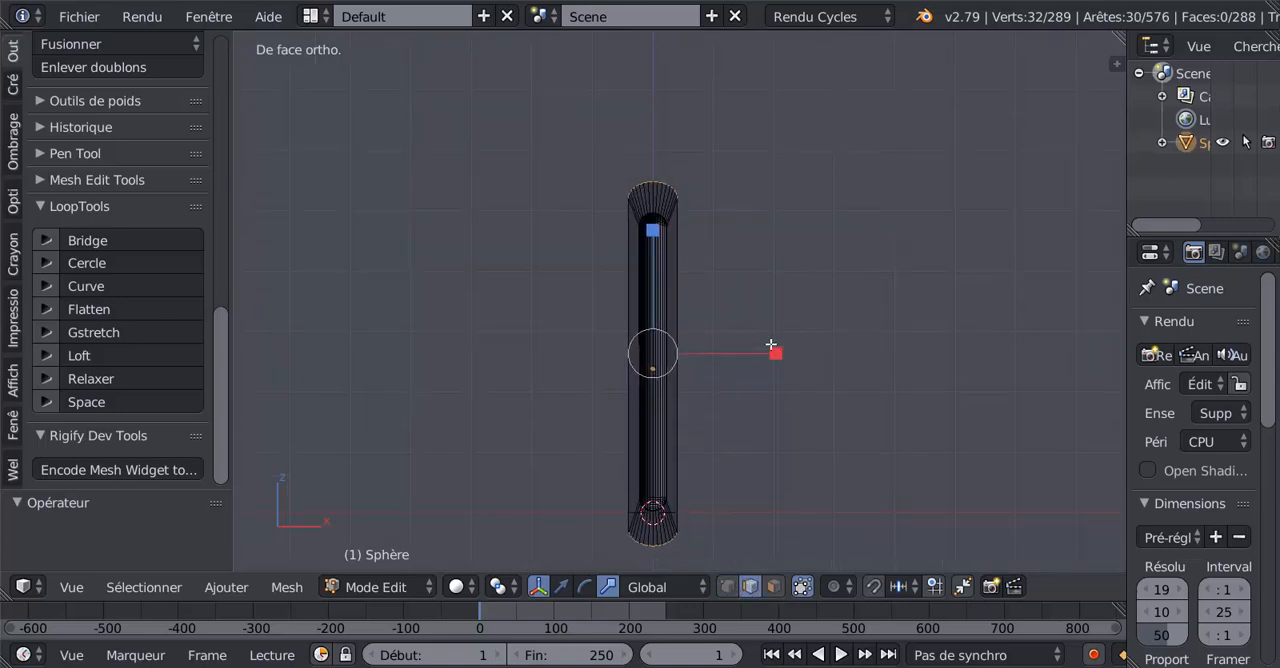
{"action": "left_click", "coordinate": [98, 332]}
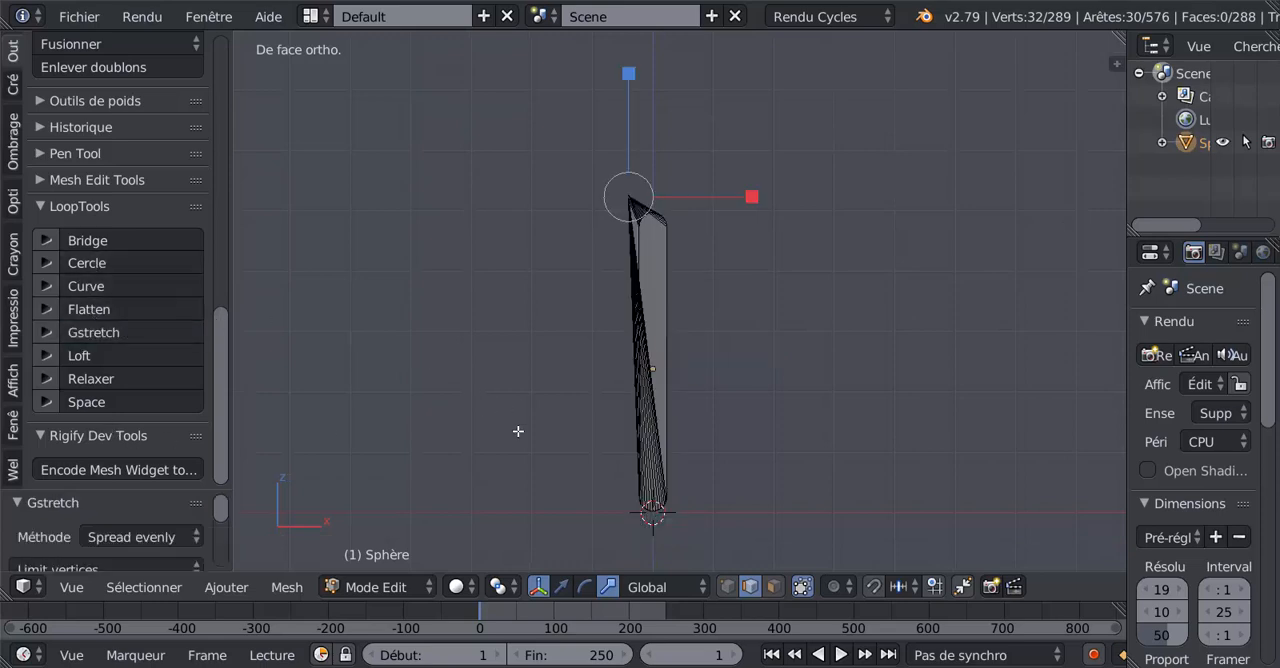
{"action": "key", "text": "ctrl+z"}
Step: Set the pivot point to individual origins, try Gstretch on both rim ends again and undo it
{"action": "left_click", "coordinate": [498, 587]}
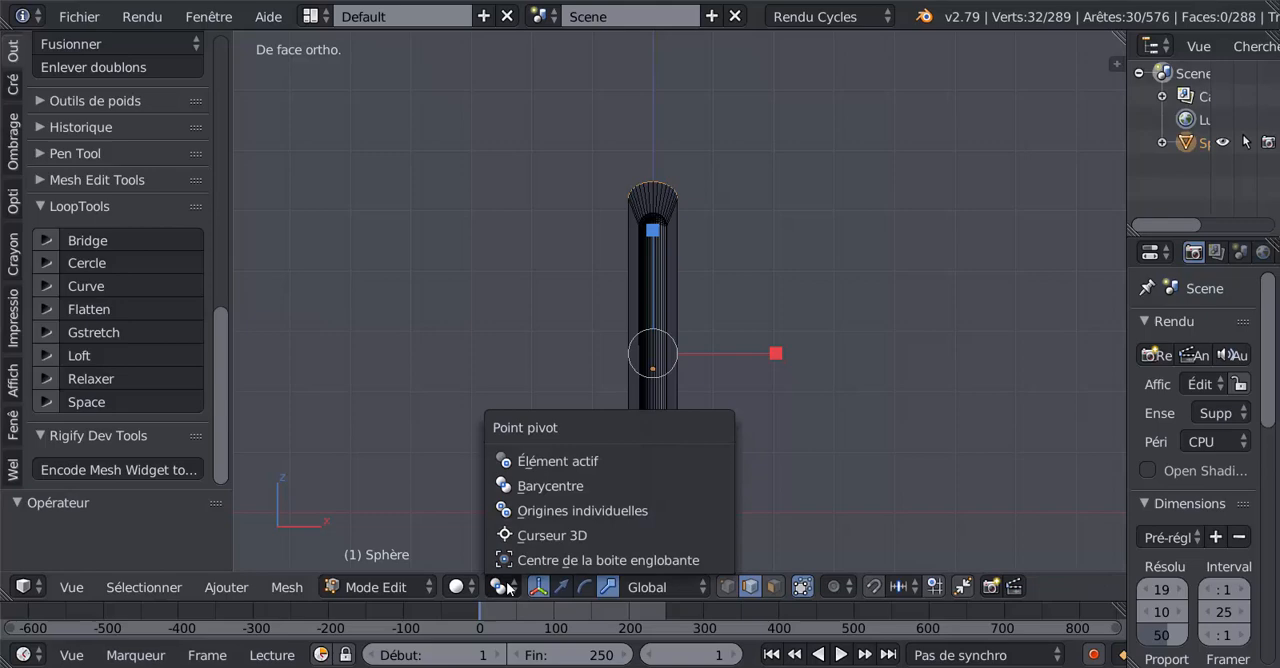
{"action": "left_click", "coordinate": [524, 512]}
{"action": "left_click", "coordinate": [113, 329]}
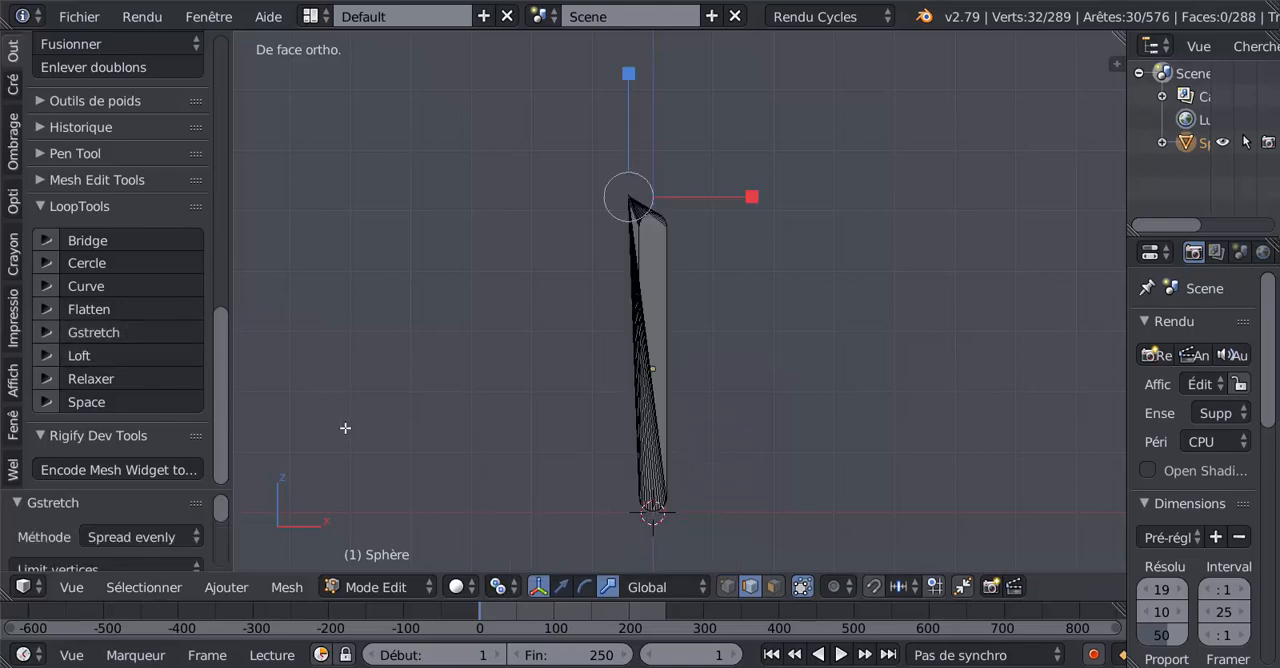
{"action": "key", "text": "ctrl+z"}
Step: Switch to vertex selection and deselect the lower rounded end, keeping only the outer rim's upper arc selected
{"action": "middle_click_drag", "start_coordinate": [363, 428], "coordinate": [640, 437]}
{"action": "scroll", "coordinate": [637, 403], "scroll_direction": "up", "scroll_amount": 5}
{"action": "middle_click_drag", "start_coordinate": [574, 363], "coordinate": [526, 375]}
{"action": "scroll", "coordinate": [531, 388], "scroll_direction": "up", "scroll_amount": 5}
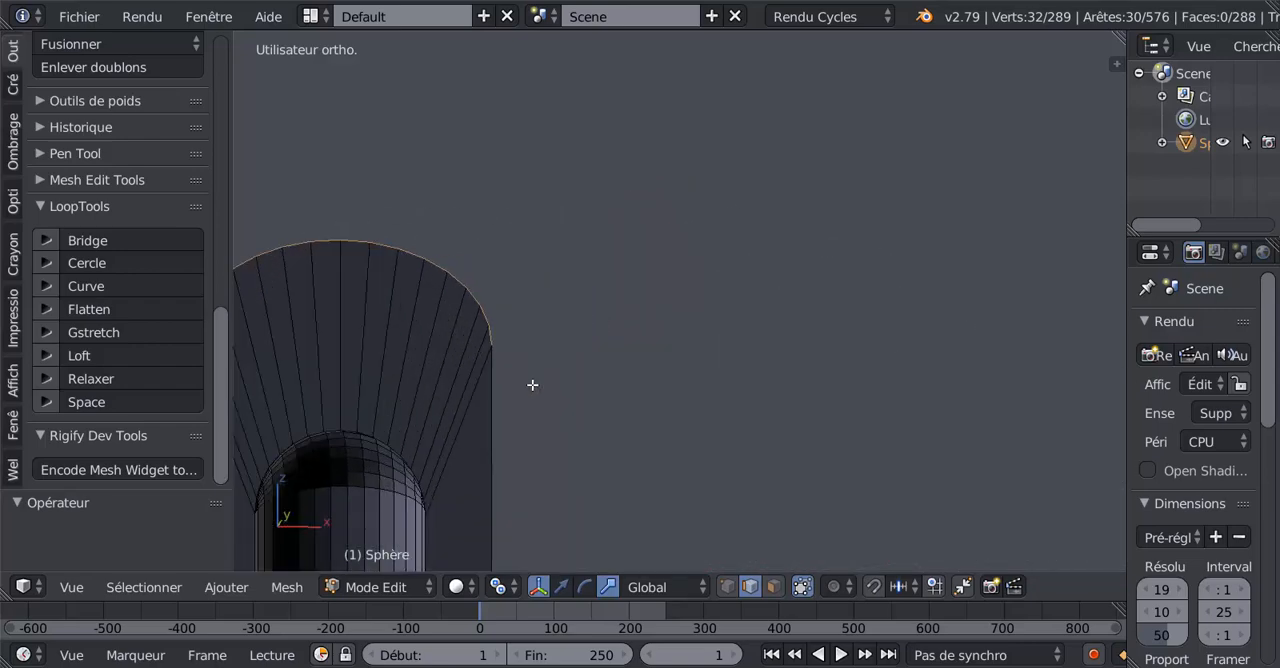
{"action": "left_click", "coordinate": [727, 587]}
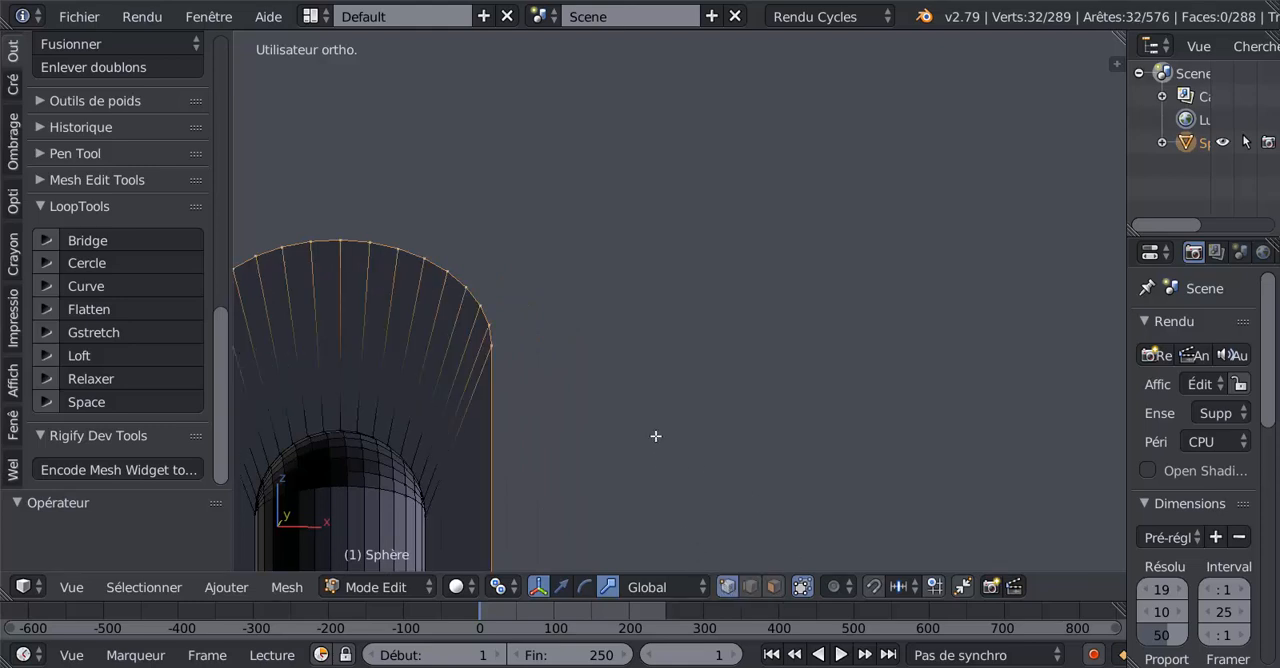
{"action": "scroll", "coordinate": [660, 436], "scroll_direction": "down", "scroll_amount": 4}
{"action": "middle_click_drag", "start_coordinate": [671, 483], "coordinate": [727, 144], "text": "shift"}
{"action": "scroll", "coordinate": [764, 312], "scroll_direction": "down", "scroll_amount": 5}
{"action": "middle_click_drag", "start_coordinate": [766, 384], "coordinate": [735, 245], "text": "shift"}
{"action": "key", "text": "c"}
{"action": "middle_click_drag", "start_coordinate": [514, 446], "coordinate": [689, 434]}
{"action": "right_click", "coordinate": [698, 430]}
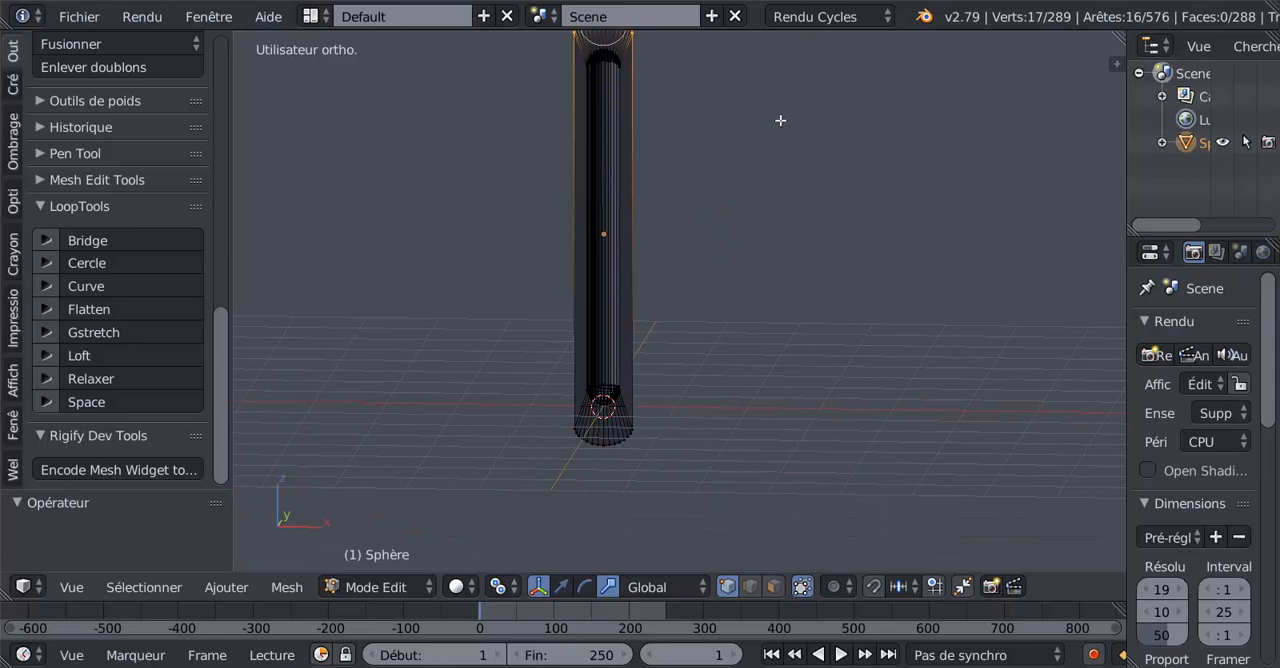
Step: Straighten the outer rim's upper arc with Gstretch, using the Spread evenly method
{"action": "middle_click_drag", "start_coordinate": [780, 120], "coordinate": [783, 317], "text": "shift"}
{"action": "scroll", "coordinate": [610, 295], "scroll_direction": "up", "scroll_amount": 4}
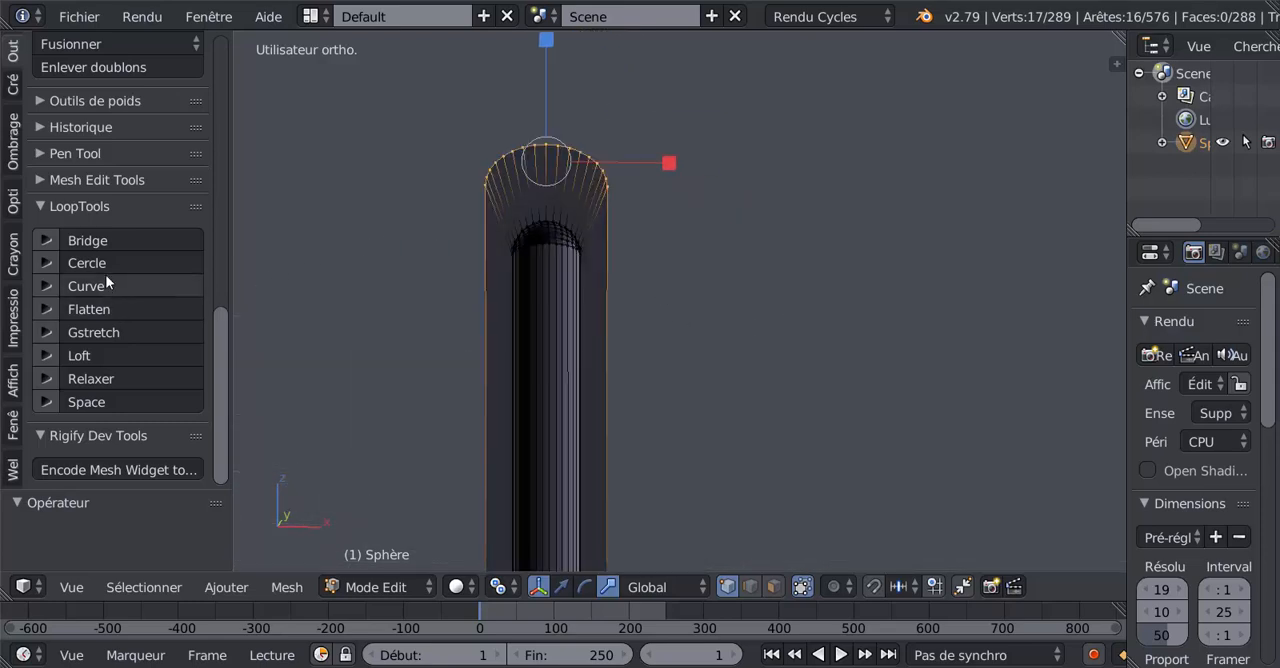
{"action": "left_click", "coordinate": [104, 330]}
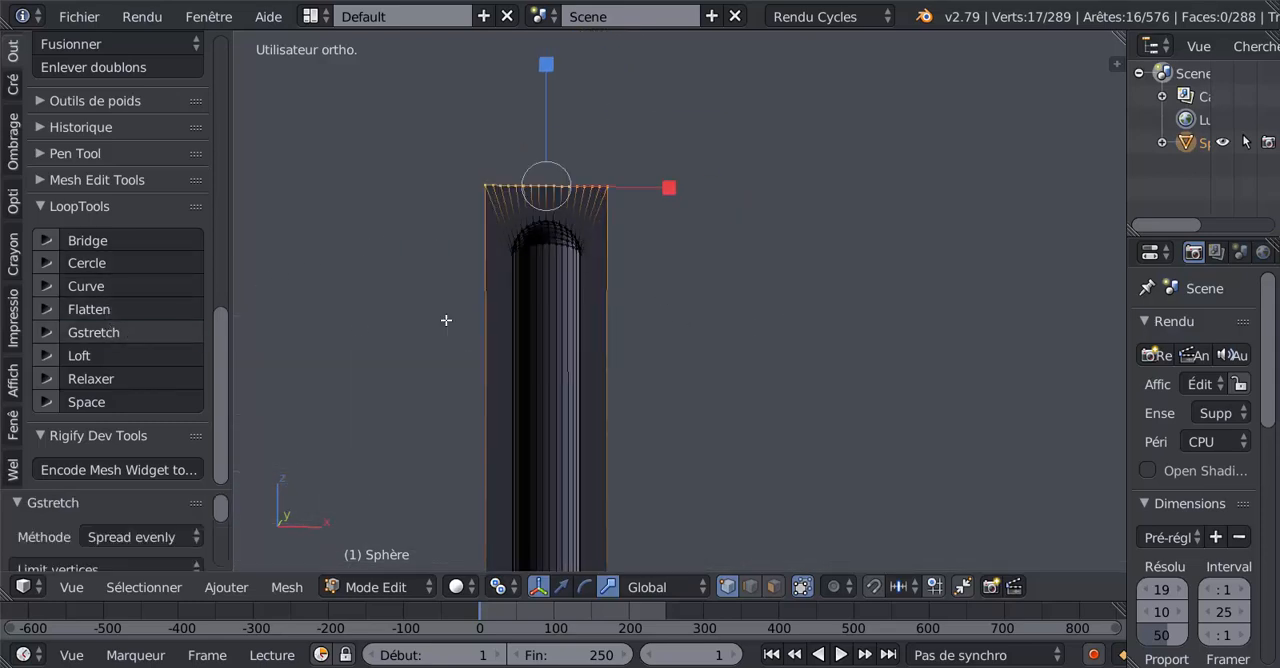
Step: Select only the outer rim's lower arc vertices and straighten them with Gstretch, using the Spread evenly method
{"action": "mouse_move", "coordinate": [692, 406]}
{"action": "middle_mouse_down", "text": "shift"}
{"action": "mouse_move", "coordinate": [719, 96]}
{"action": "mouse_move", "coordinate": [690, 246]}
{"action": "mouse_move", "coordinate": [692, 215]}
{"action": "middle_mouse_up", "text": "shift"}
{"action": "scroll", "coordinate": [701, 279], "scroll_direction": "down", "scroll_amount": 4}
{"action": "scroll", "coordinate": [642, 362], "scroll_direction": "up", "scroll_amount": 5}
{"action": "key", "text": "a"}
{"action": "key", "text": "c"}
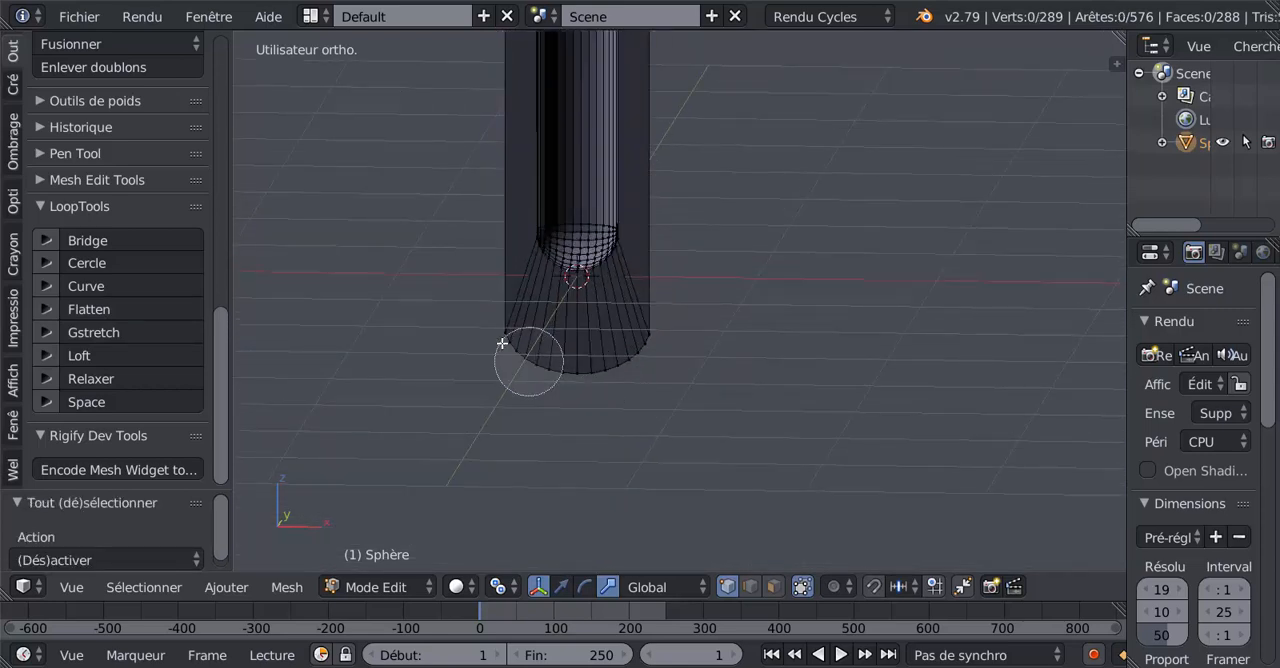
{"action": "mouse_move", "coordinate": [498, 338]}
{"action": "left_mouse_down"}
{"action": "mouse_move", "coordinate": [629, 349]}
{"action": "mouse_move", "coordinate": [685, 323]}
{"action": "left_mouse_up"}
{"action": "right_click", "coordinate": [685, 322]}
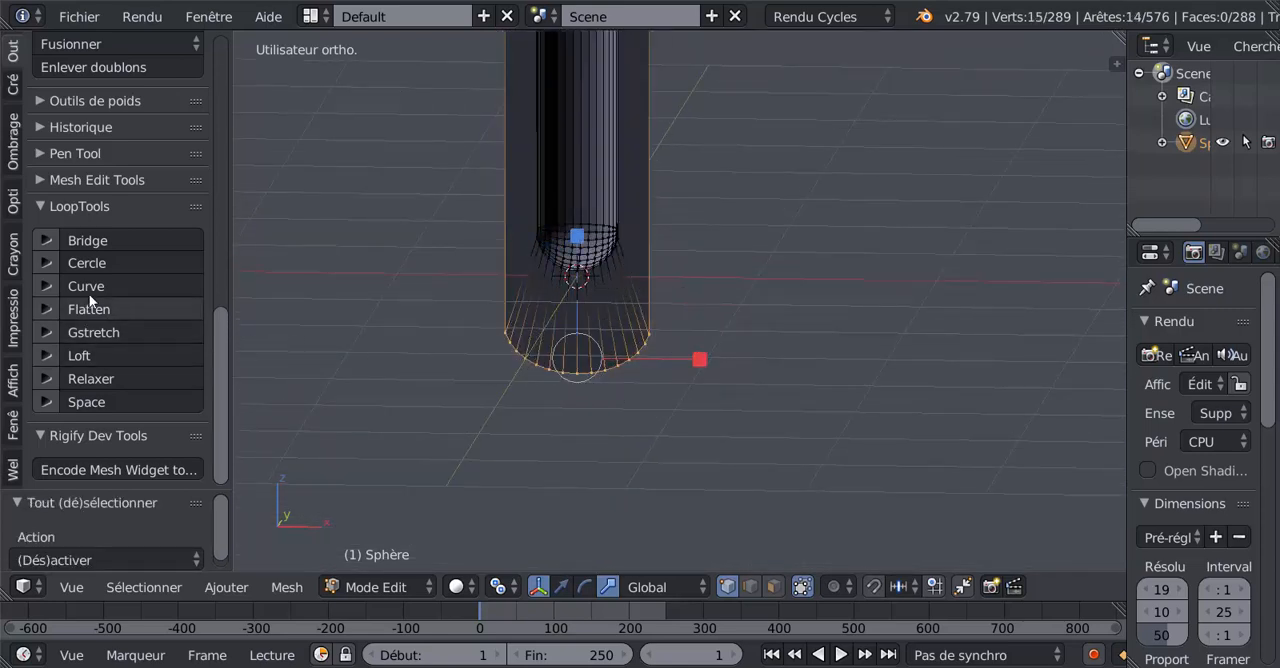
{"action": "left_click", "coordinate": [104, 332]}
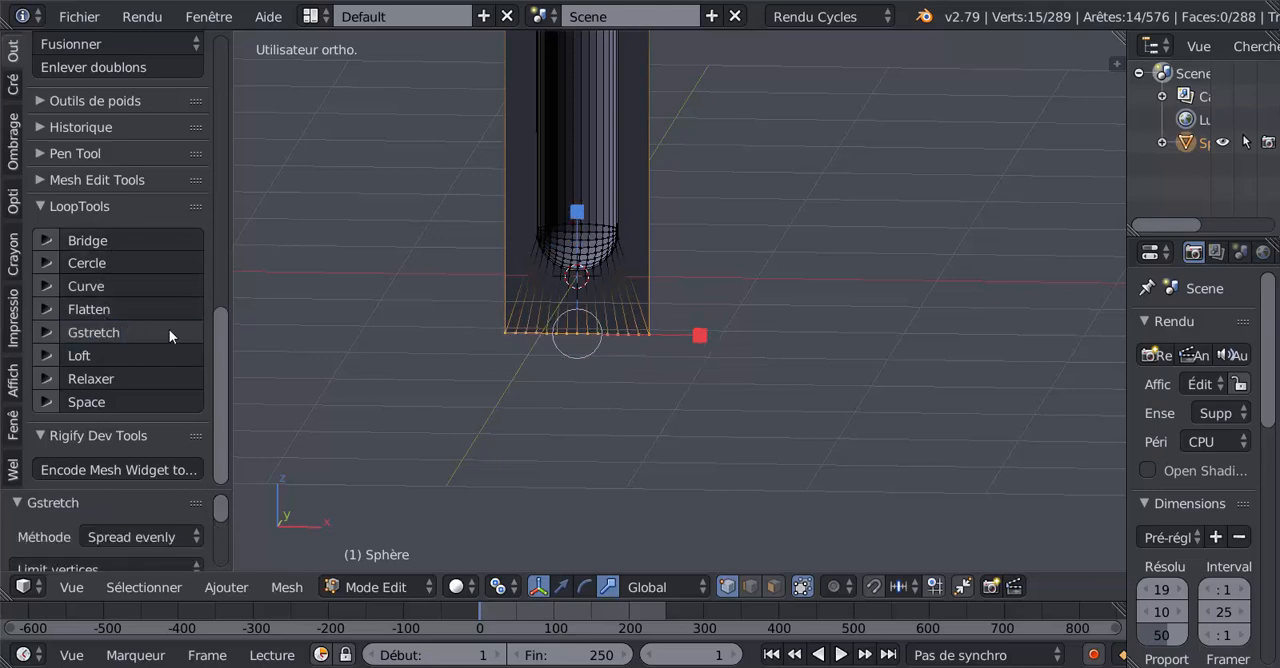
{"action": "scroll", "coordinate": [571, 337], "scroll_direction": "down", "scroll_amount": 5}
{"action": "key", "text": "Tab"}
{"action": "key", "text": "Tab"}
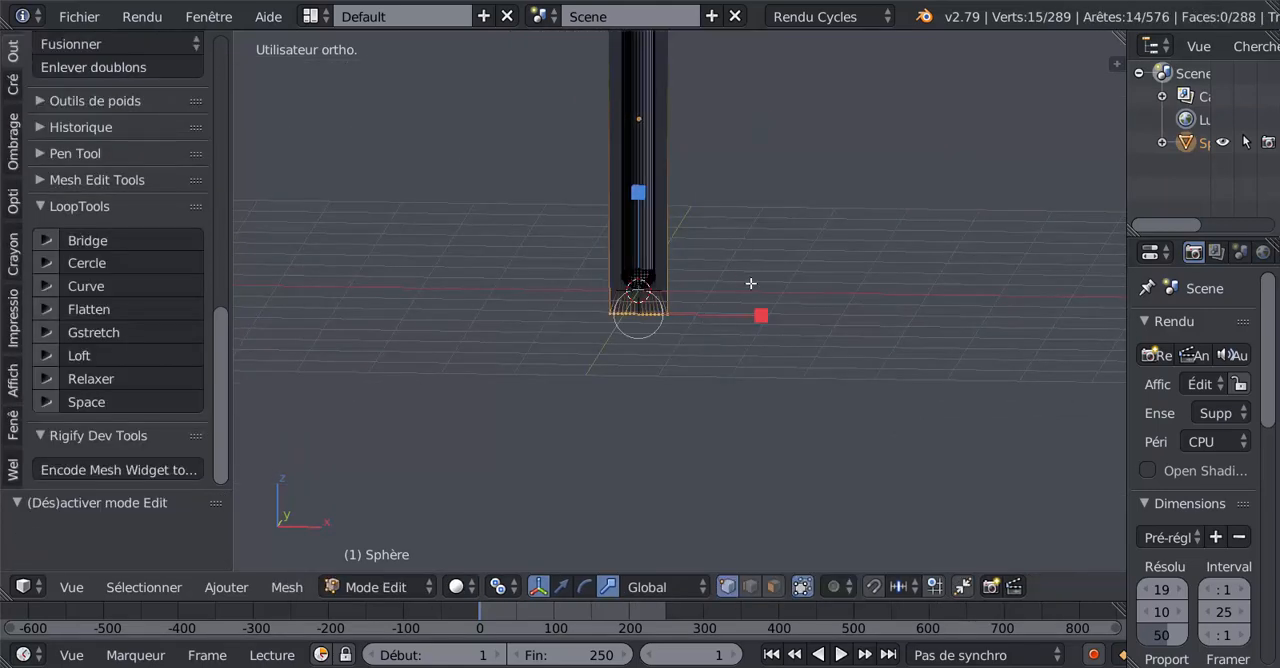
Step: Replace the selection with both straightened ends of the outer rim, the upper and the lower edge vertices
{"action": "middle_click_drag", "start_coordinate": [751, 283], "coordinate": [759, 378], "text": "shift"}
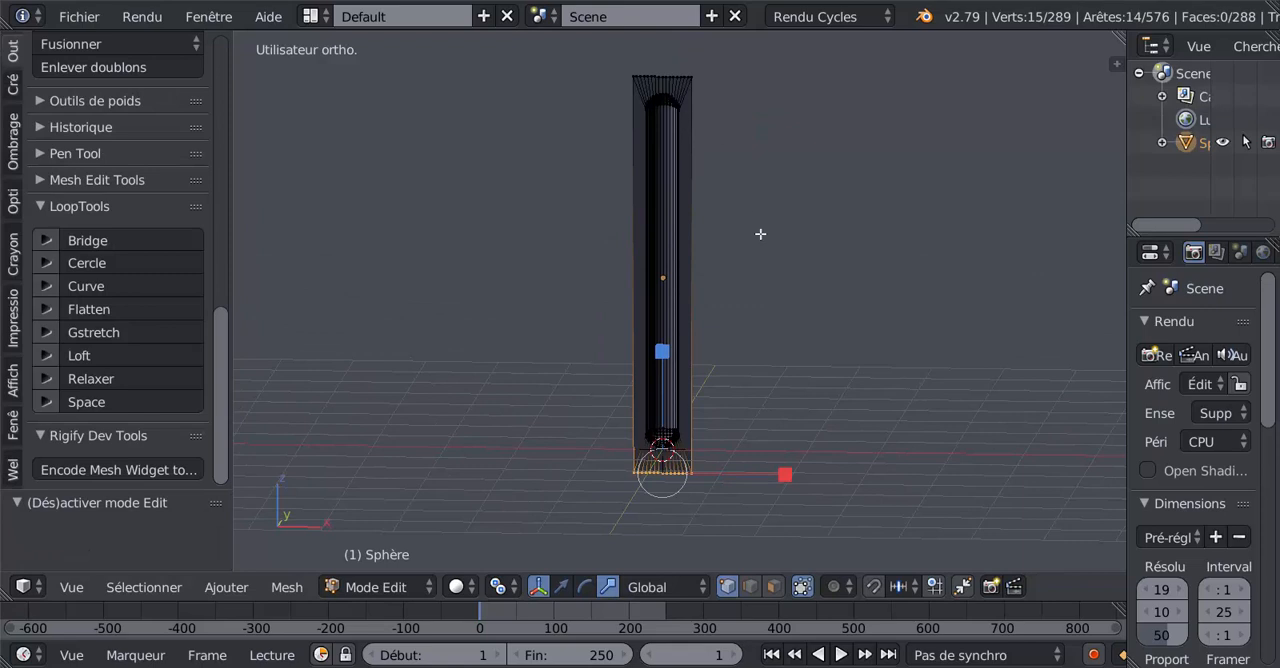
{"action": "key", "text": "a"}
{"action": "key", "text": "c"}
{"action": "left_click_drag", "start_coordinate": [640, 54], "coordinate": [702, 51]}
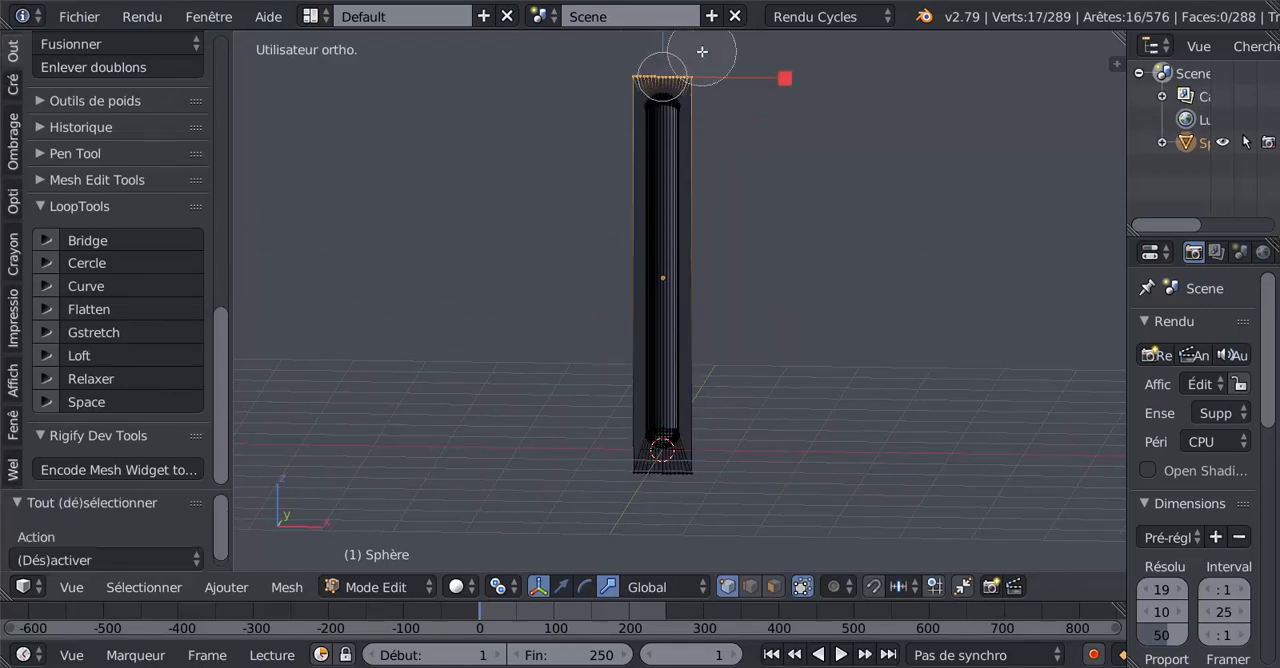
{"action": "right_click", "coordinate": [706, 58]}
{"action": "scroll", "coordinate": [716, 150], "scroll_direction": "down", "scroll_amount": 2}
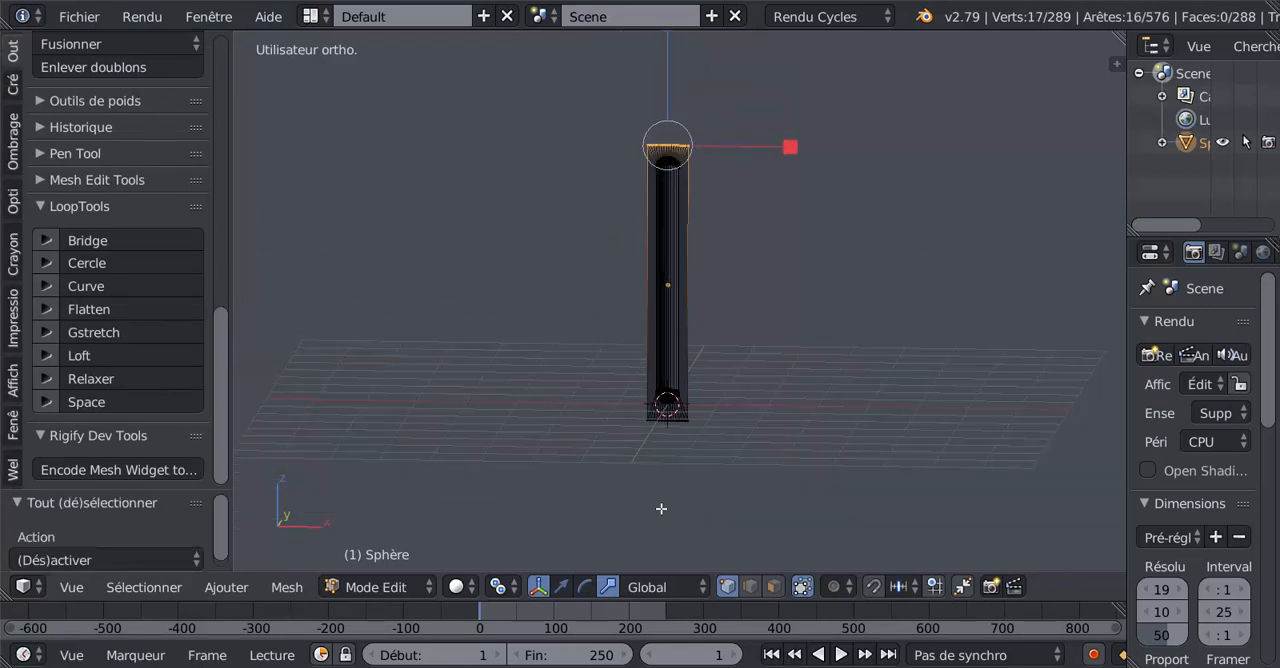
{"action": "key", "text": "c"}
{"action": "mouse_move", "coordinate": [651, 480]}
{"action": "left_mouse_down"}
{"action": "mouse_move", "coordinate": [651, 449]}
{"action": "mouse_move", "coordinate": [708, 443]}
{"action": "left_mouse_up"}
{"action": "right_click", "coordinate": [710, 440]}
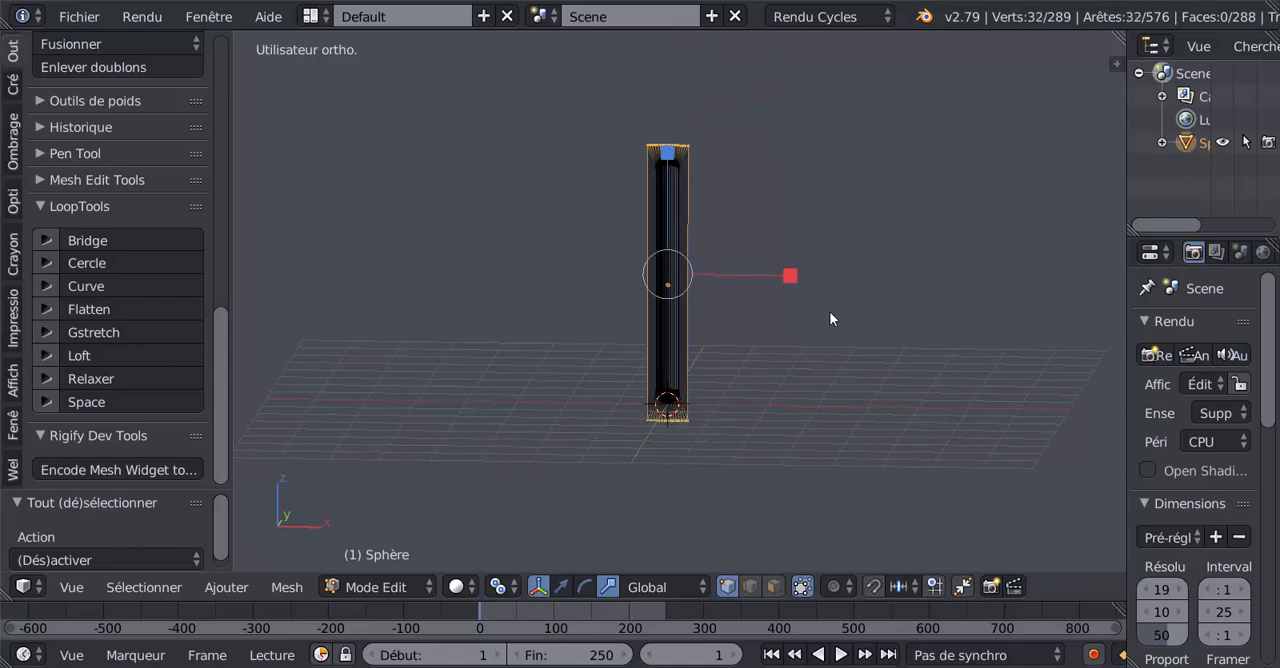
Step: Check the petal's shading in Object mode, flip the normals of its entire mesh and return to Object mode
{"action": "key", "text": "Tab"}
{"action": "middle_click_drag", "start_coordinate": [743, 357], "coordinate": [588, 391]}
{"action": "scroll", "coordinate": [702, 345], "scroll_direction": "up", "scroll_amount": 5}
{"action": "scroll", "coordinate": [716, 344], "scroll_direction": "down", "scroll_amount": 3}
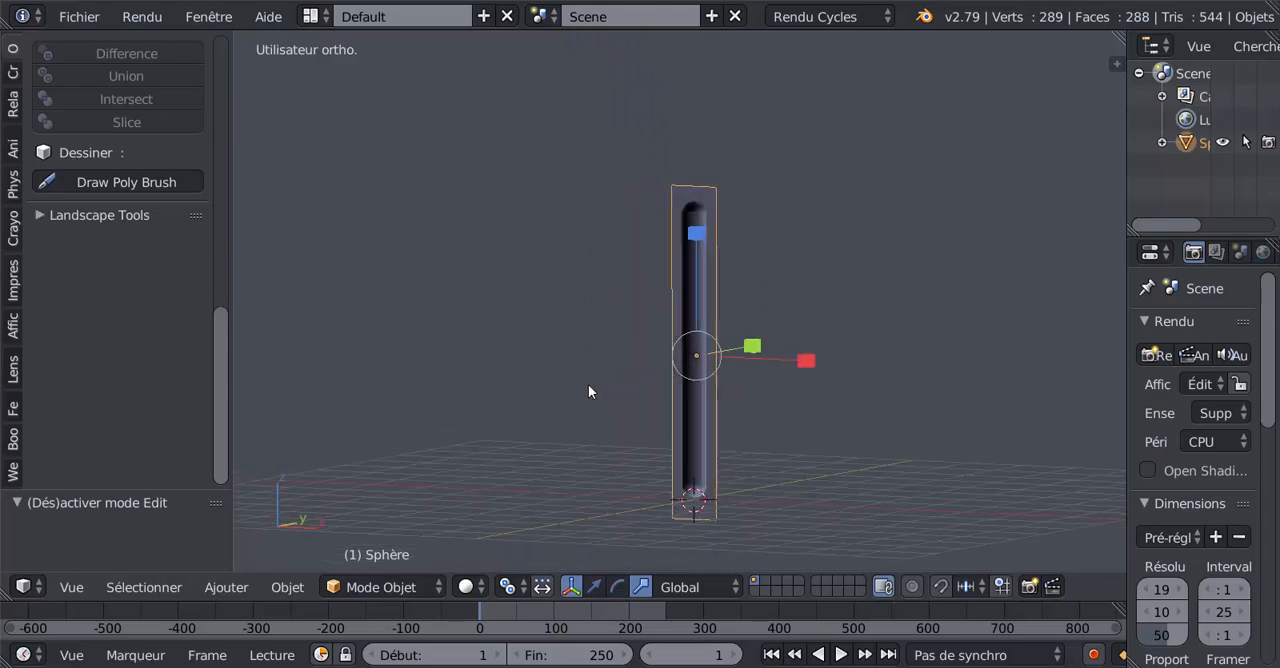
{"action": "mouse_move", "coordinate": [742, 361]}
{"action": "middle_mouse_down"}
{"action": "mouse_move", "coordinate": [665, 383]}
{"action": "mouse_move", "coordinate": [725, 375]}
{"action": "mouse_move", "coordinate": [700, 368]}
{"action": "mouse_move", "coordinate": [731, 341]}
{"action": "middle_mouse_up"}
{"action": "key", "text": "Tab"}
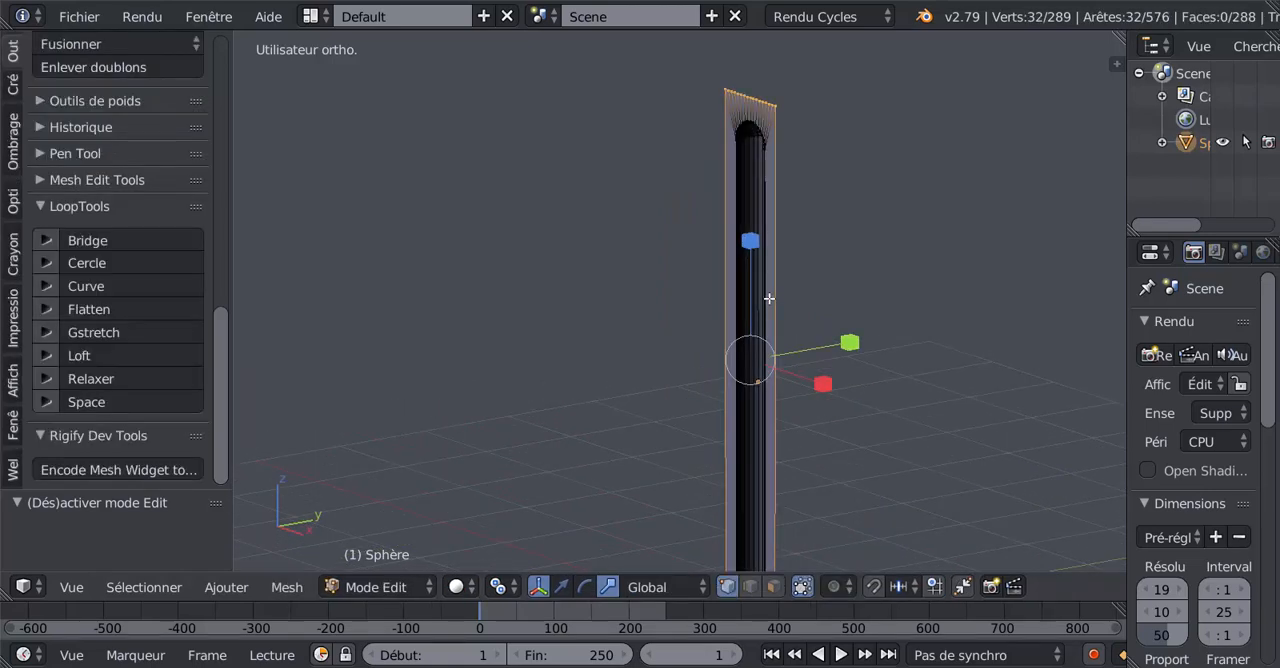
{"action": "key", "text": "a"}
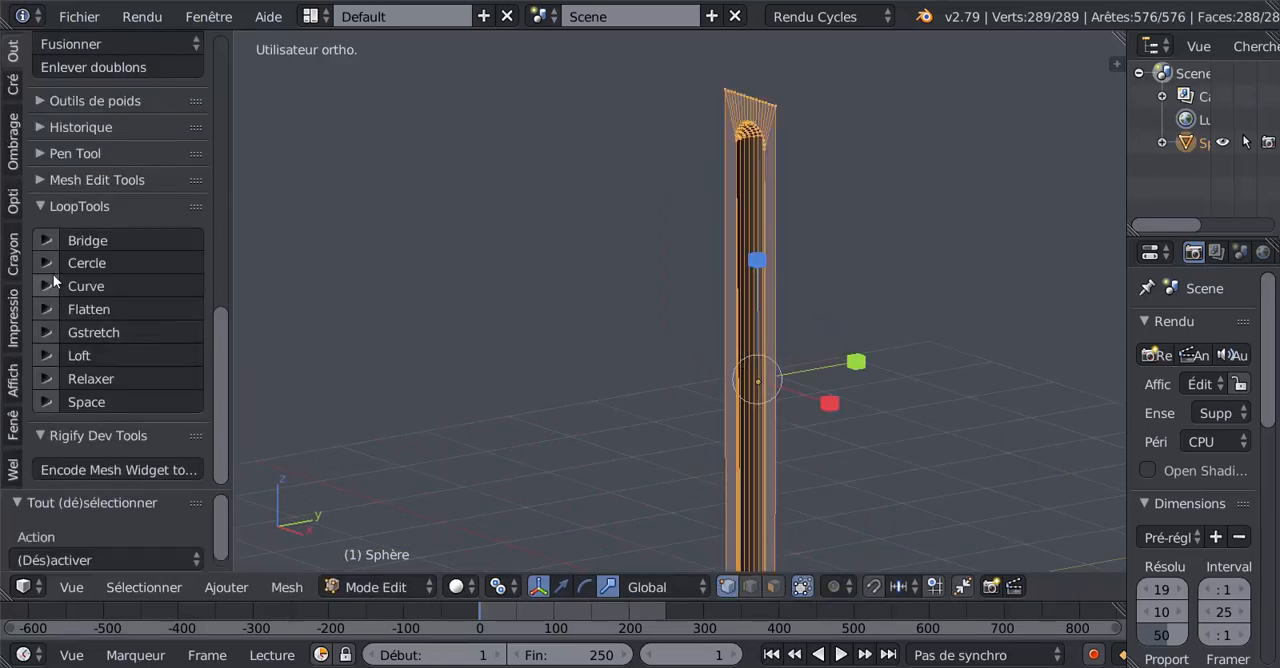
{"action": "scroll", "coordinate": [230, 313], "scroll_direction": "up", "scroll_amount": 3}
{"action": "scroll", "coordinate": [230, 313], "scroll_direction": "up", "scroll_amount": 6}
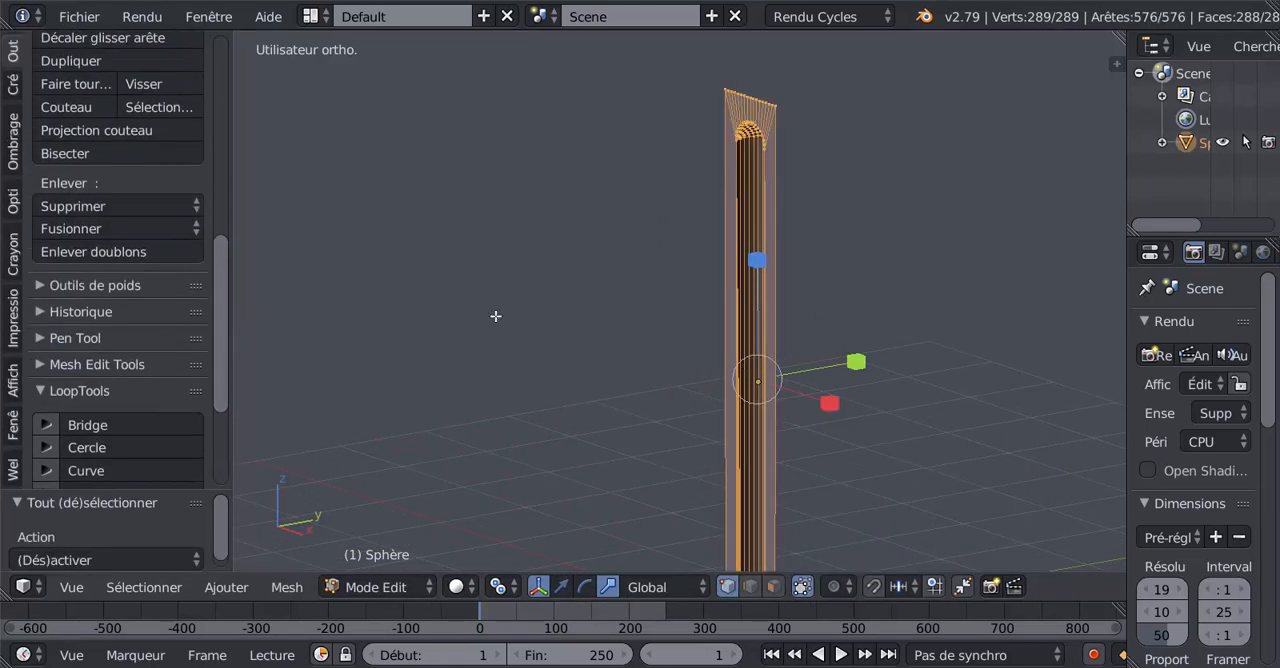
{"action": "left_click", "coordinate": [13, 140]}
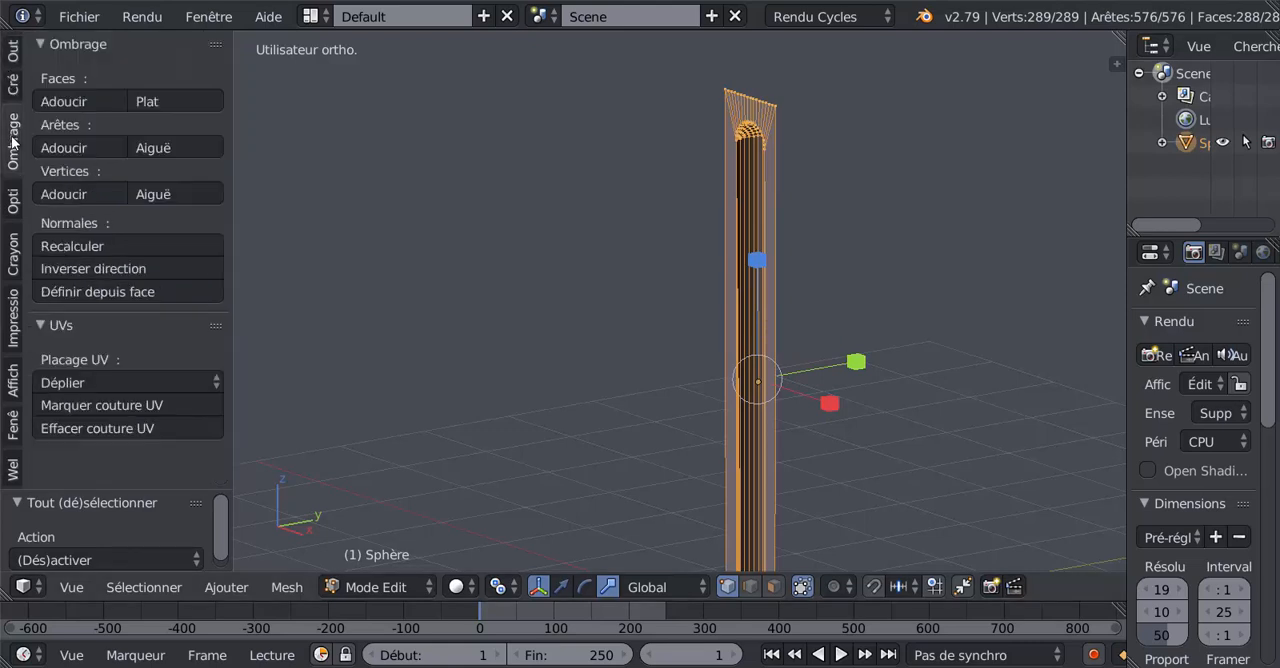
{"action": "left_click", "coordinate": [92, 267]}
{"action": "key", "text": "Tab"}
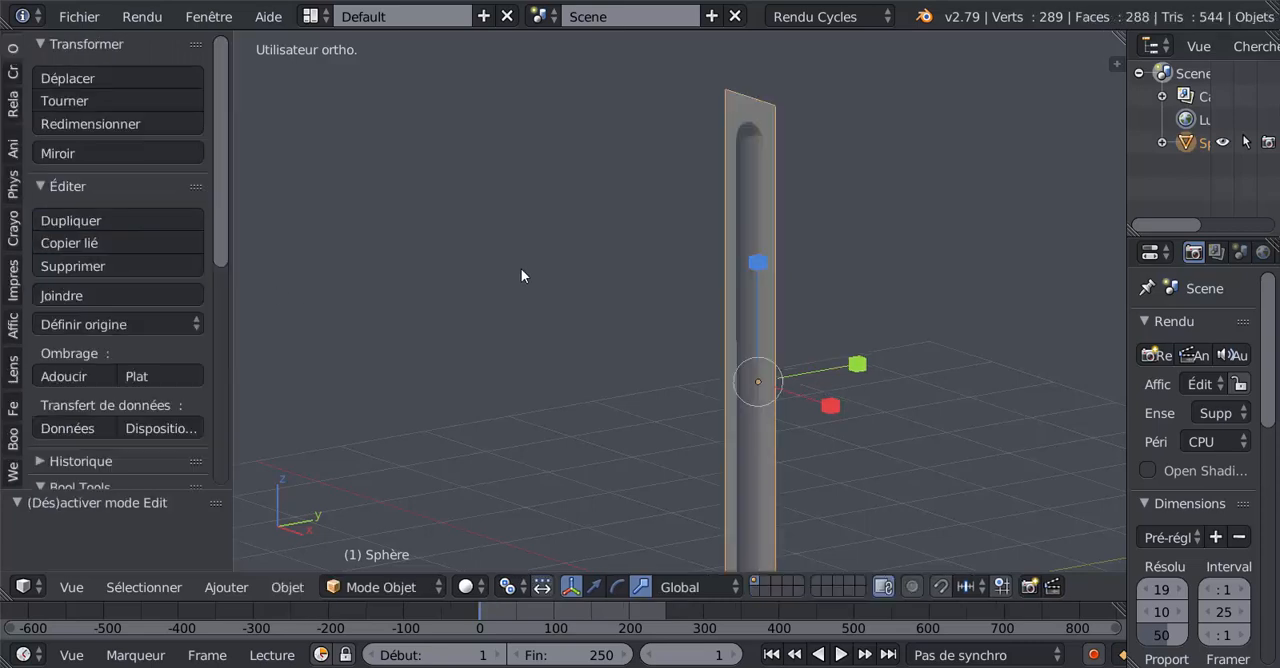
Step: Widen the properties area and add an Array modifier (Tableau) to the petal while viewing it from above
{"action": "middle_click_drag", "start_coordinate": [523, 277], "coordinate": [708, 143]}
{"action": "middle_click_drag", "start_coordinate": [693, 252], "coordinate": [585, 191]}
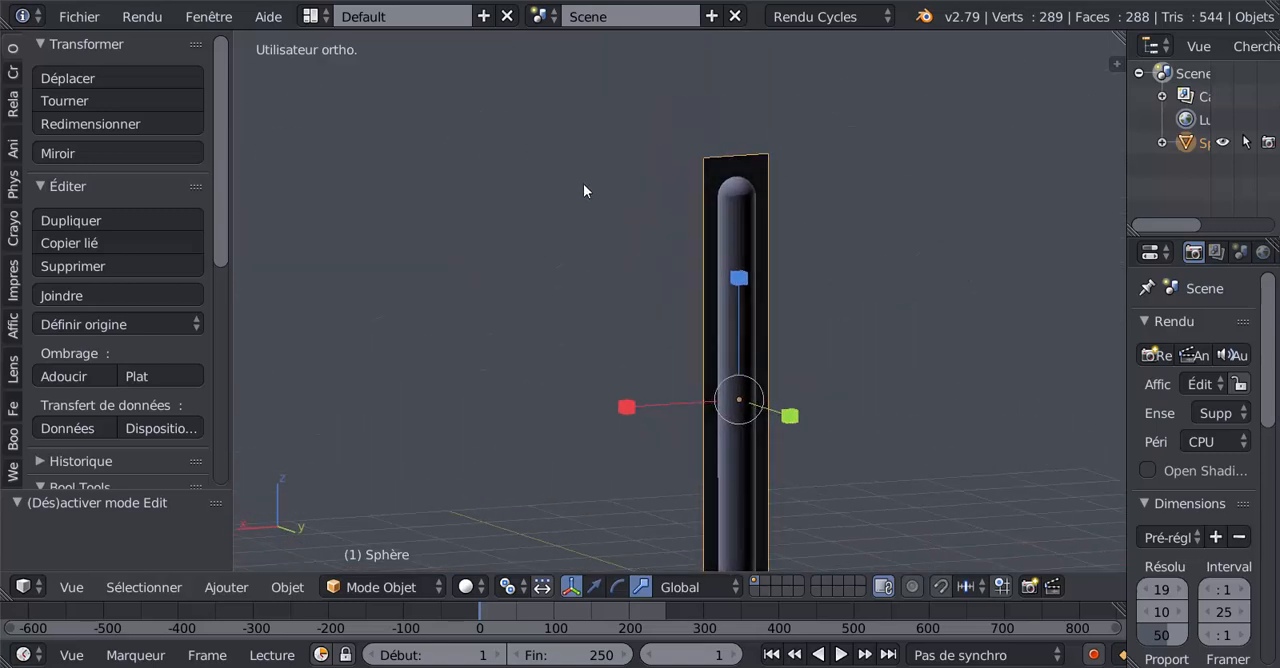
{"action": "middle_click_drag", "start_coordinate": [754, 216], "coordinate": [693, 402]}
{"action": "key", "text": "KP_7"}
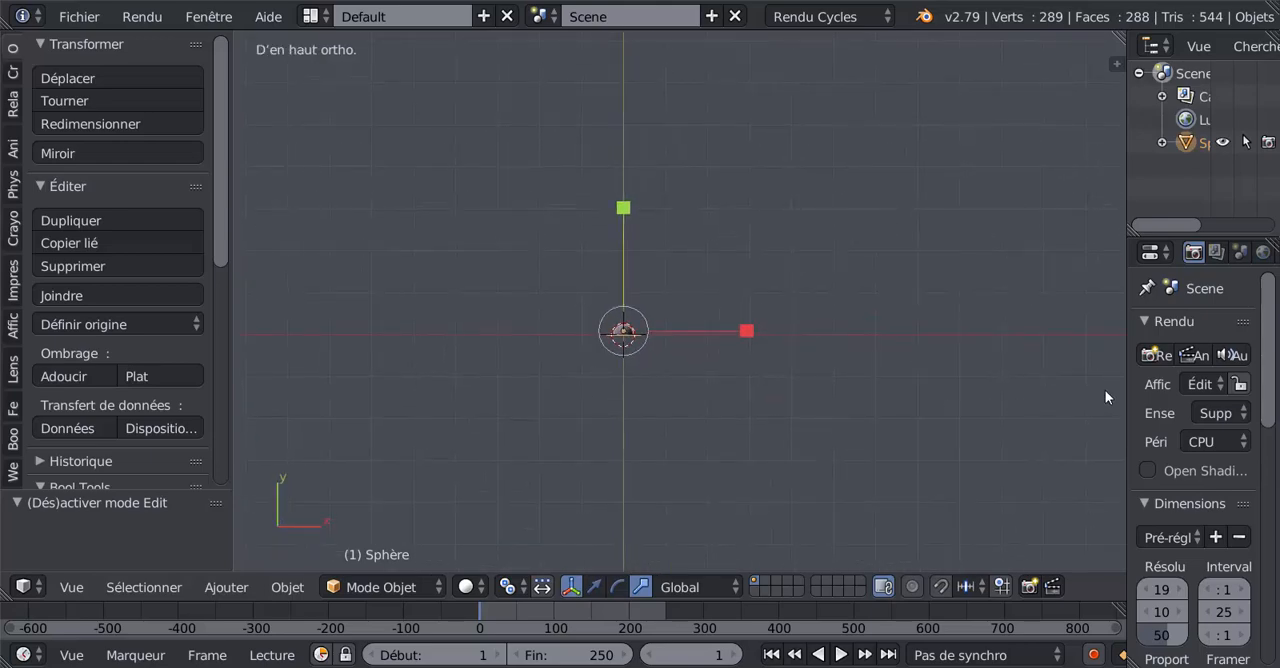
{"action": "left_click_drag", "start_coordinate": [921, 383], "coordinate": [912, 380]}
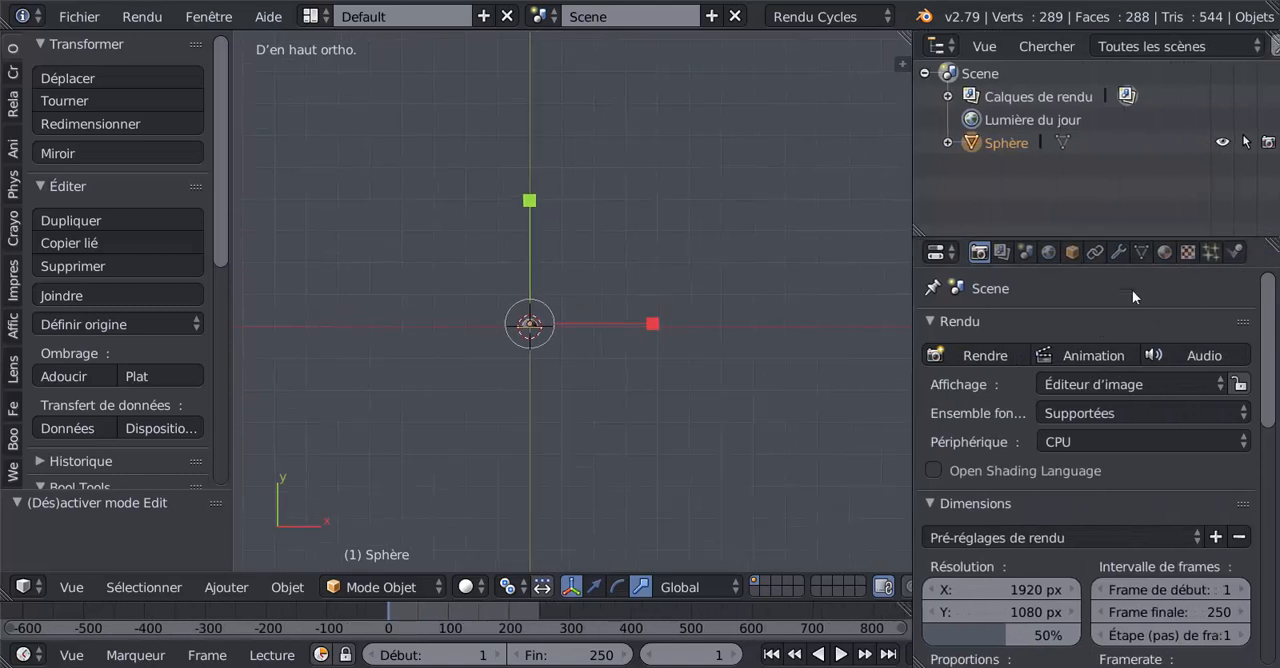
{"action": "left_click", "coordinate": [1118, 252]}
{"action": "left_click", "coordinate": [1100, 329]}
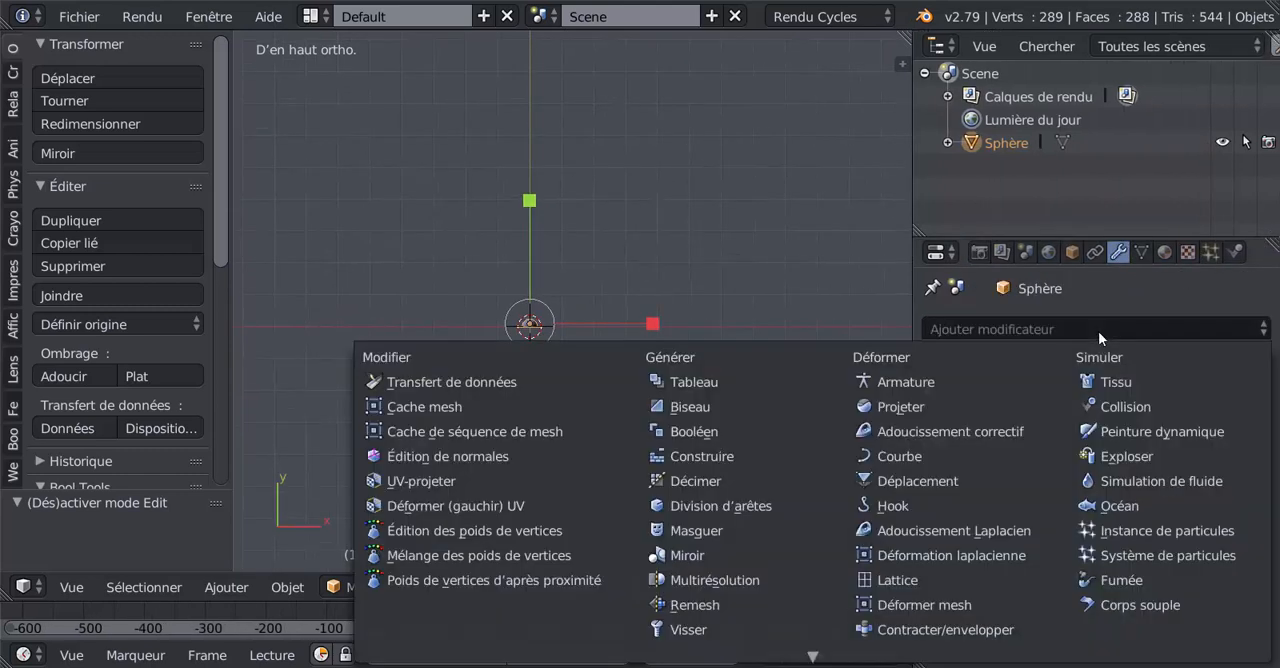
{"action": "mouse_move", "coordinate": [746, 657]}
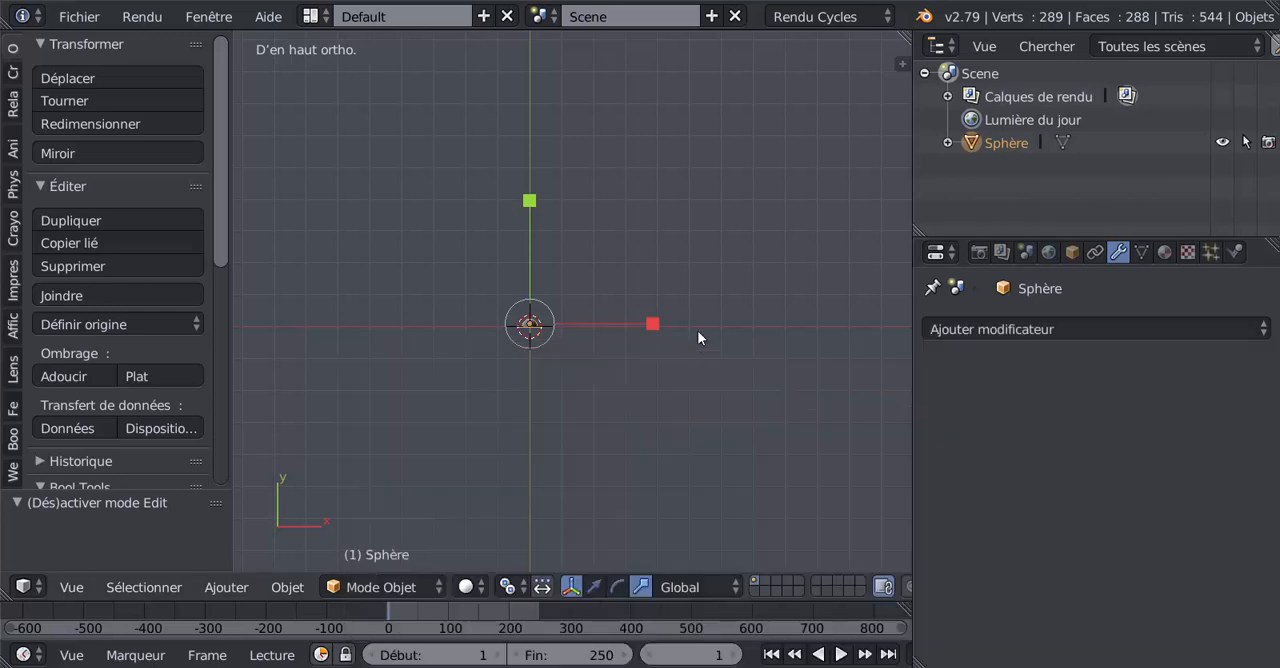
{"action": "left_click", "coordinate": [1065, 327]}
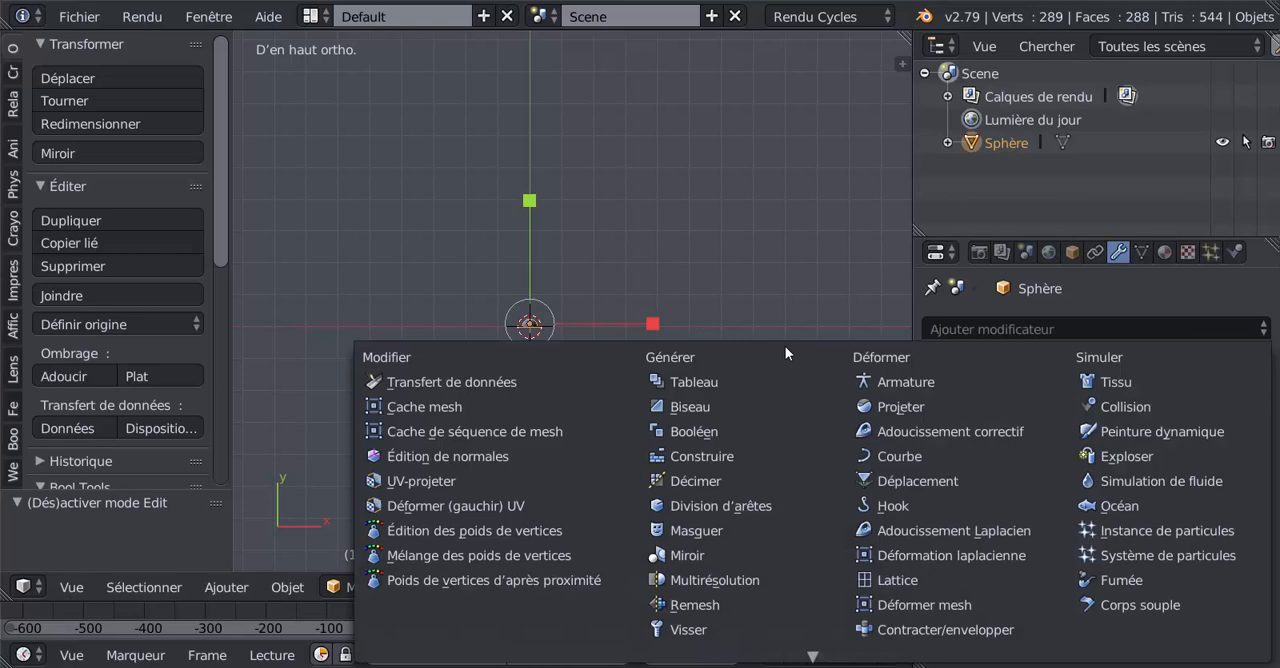
{"action": "left_click", "coordinate": [691, 382]}
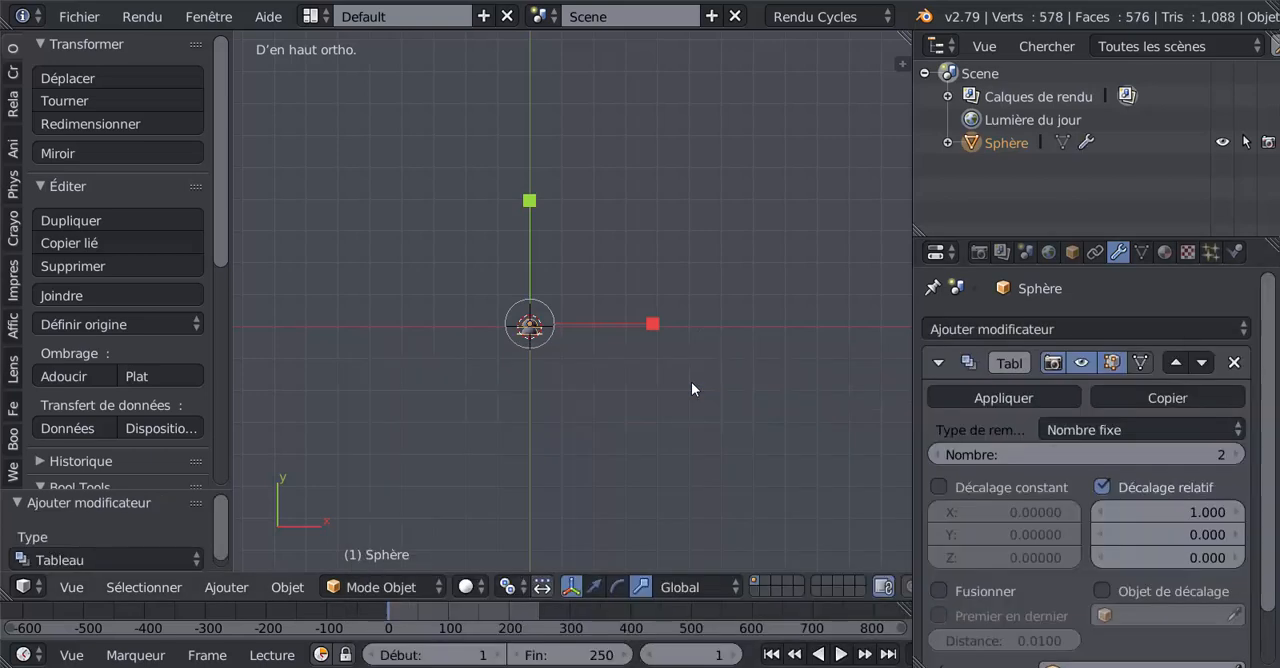
Step: Set the Array modifier's relative offset on X to 0
{"action": "scroll", "coordinate": [649, 460], "scroll_direction": "up", "scroll_amount": 2}
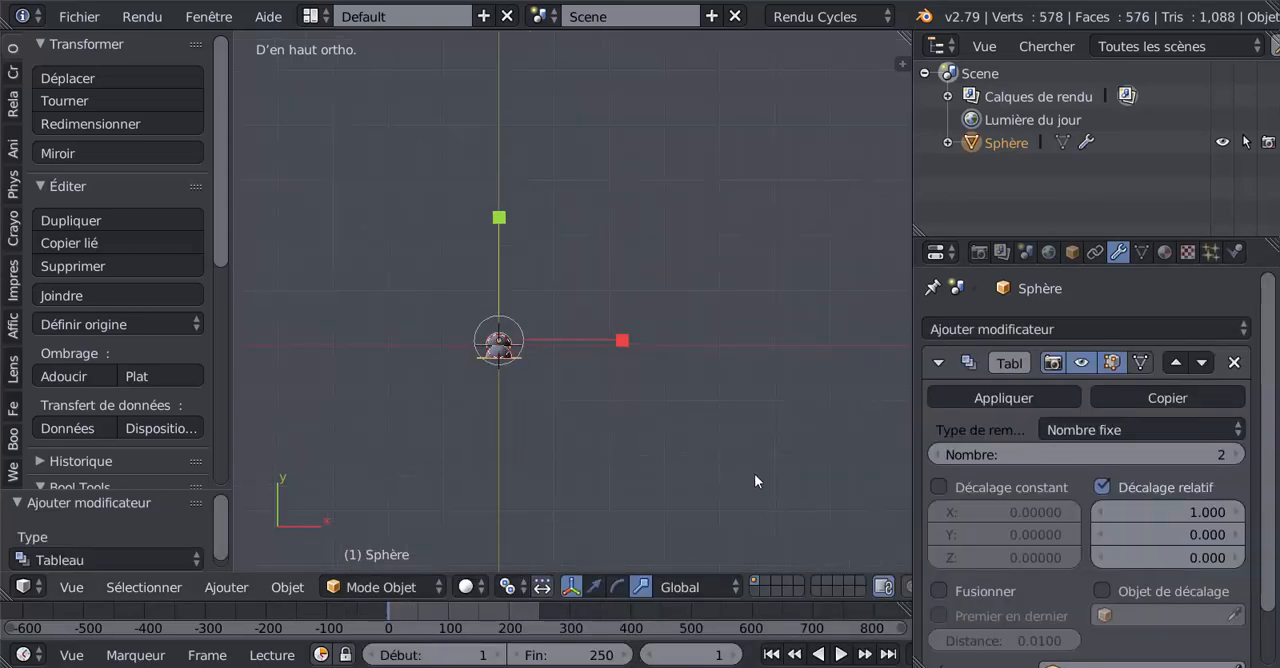
{"action": "middle_click_drag", "start_coordinate": [634, 450], "coordinate": [719, 441]}
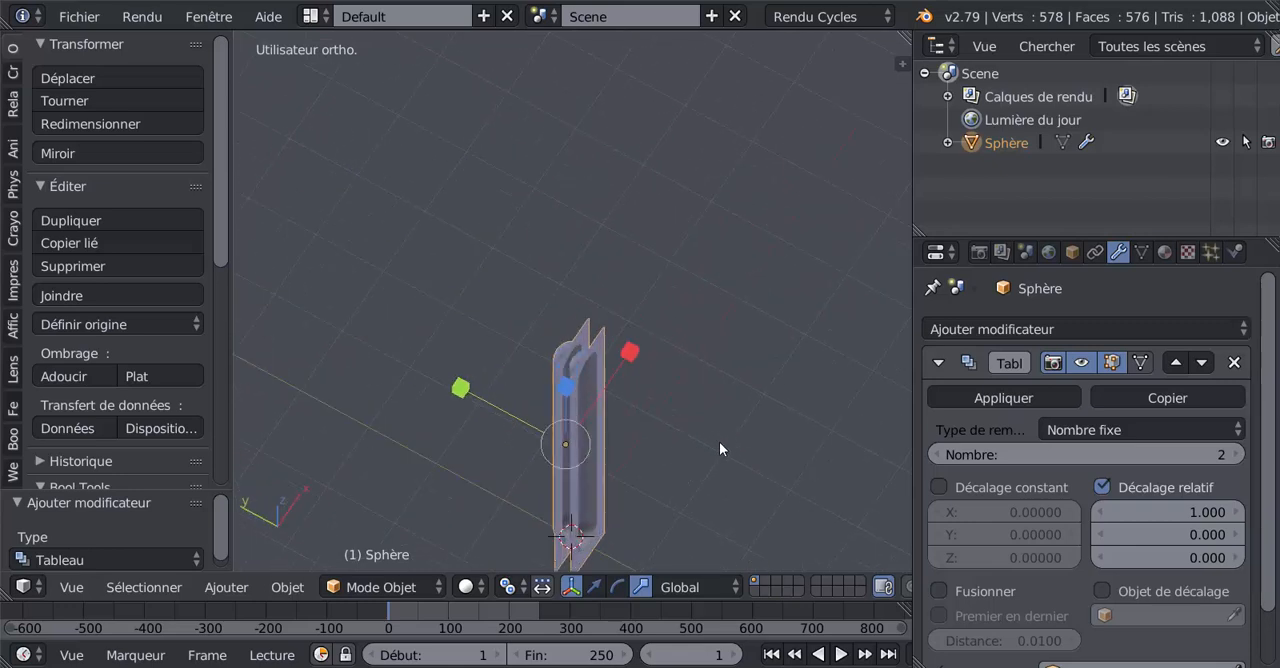
{"action": "scroll", "coordinate": [1214, 482], "scroll_direction": "down", "scroll_amount": 2}
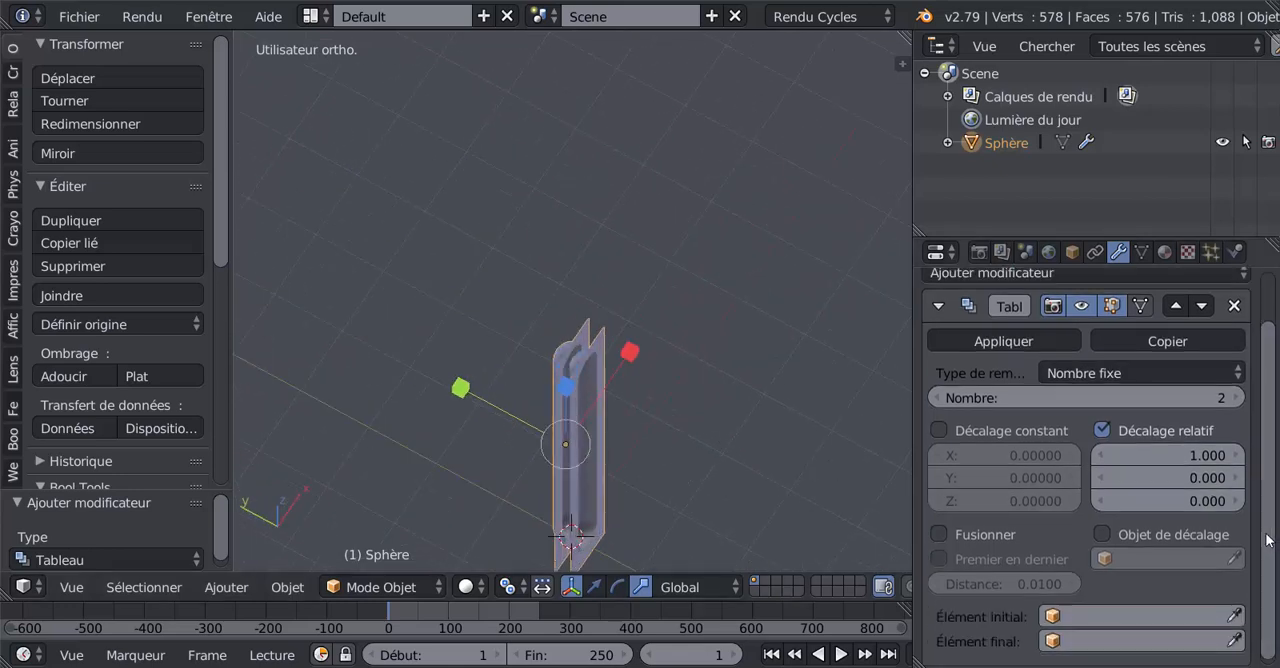
{"action": "left_click", "coordinate": [1206, 457]}
{"action": "type", "text": "0"}
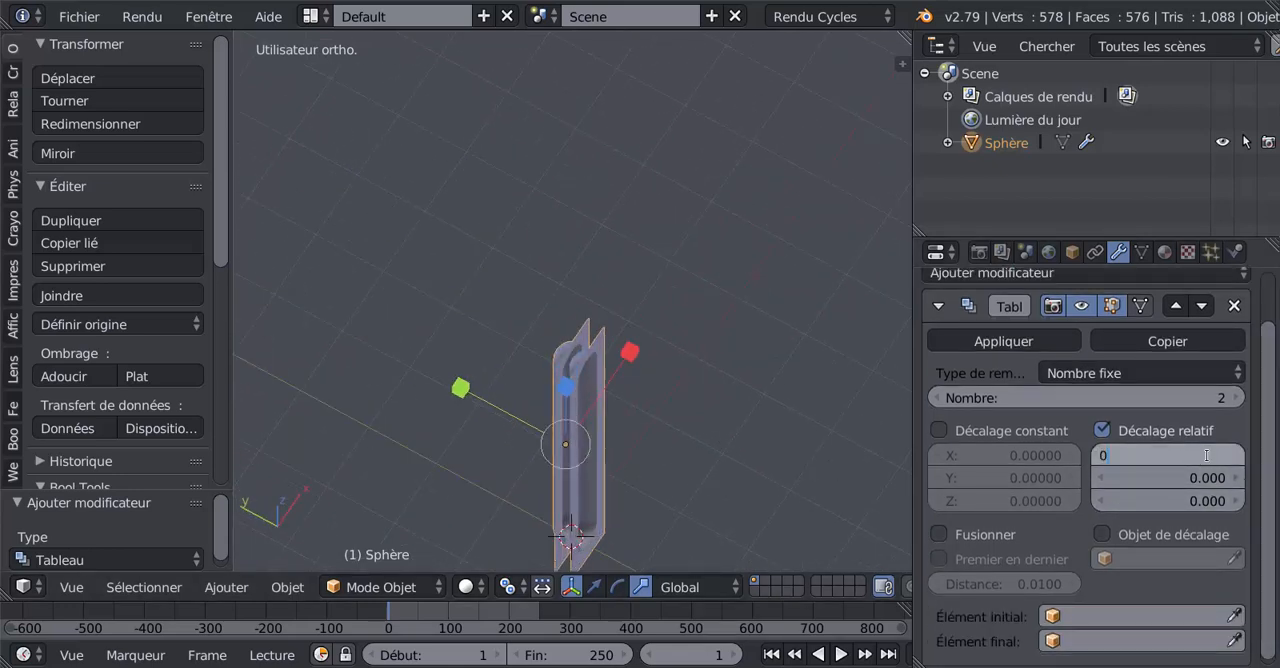
{"action": "key", "text": "Return"}
Step: Try a relative offset of 1 on Y for the array and reset it to 0
{"action": "left_click", "coordinate": [1206, 477]}
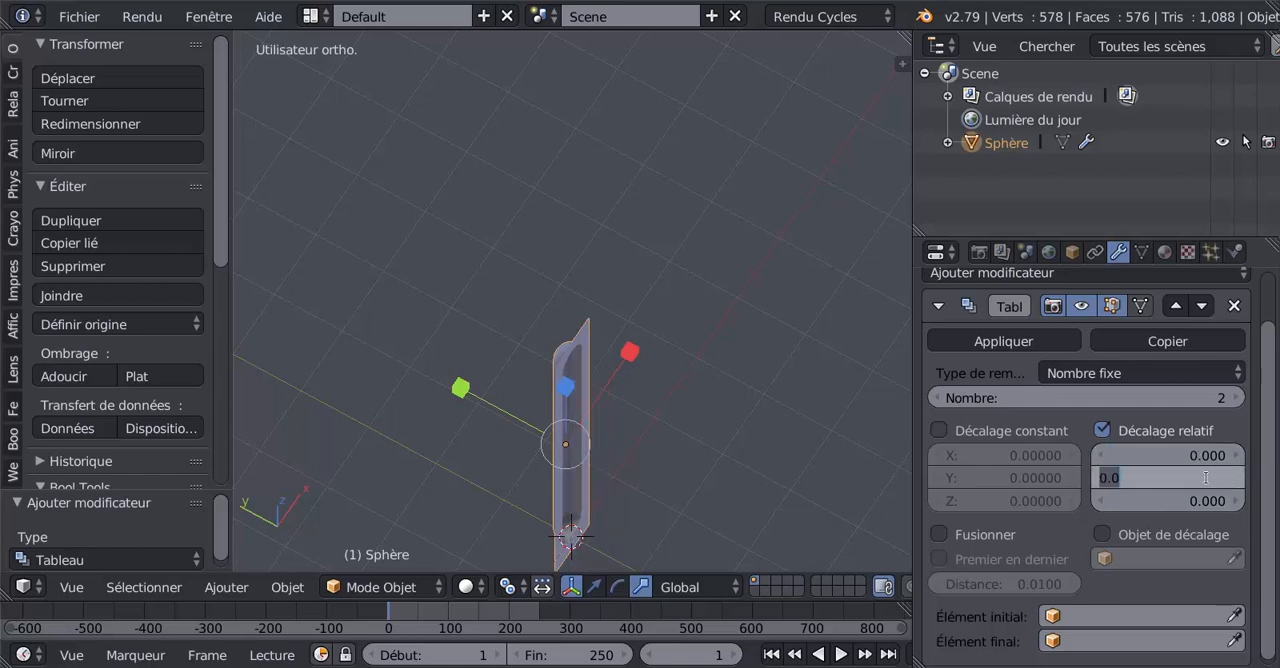
{"action": "type", "text": "1"}
{"action": "key", "text": "Return"}
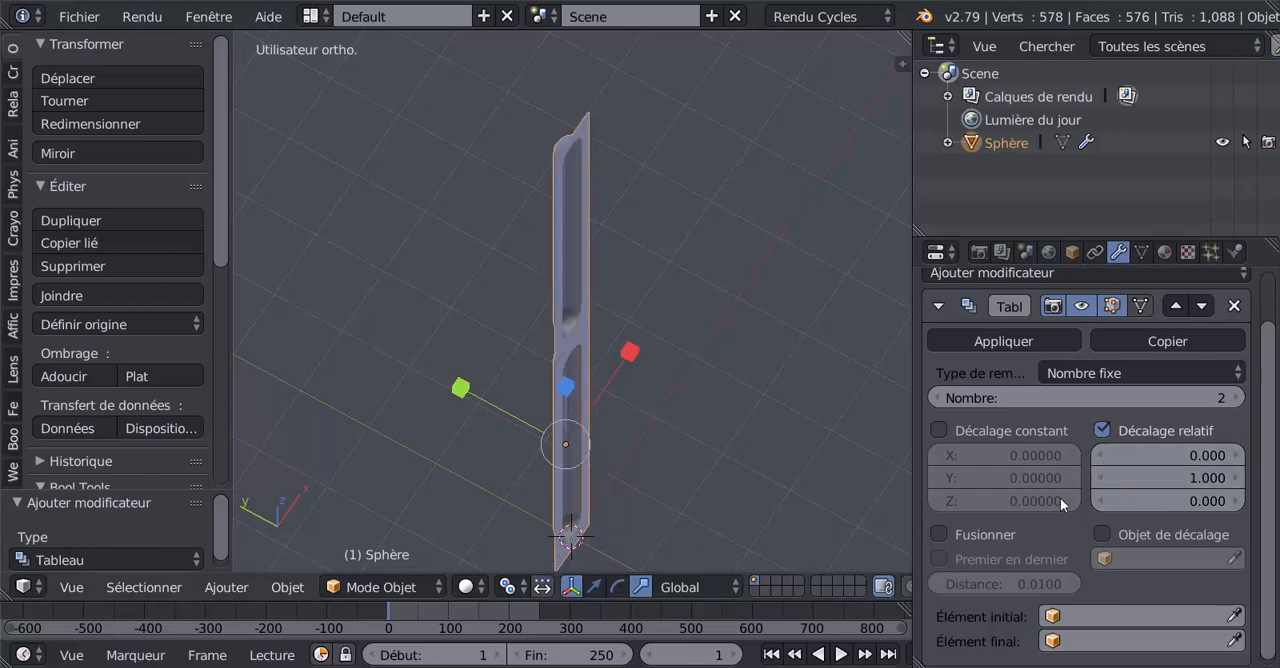
{"action": "left_click", "coordinate": [1177, 483]}
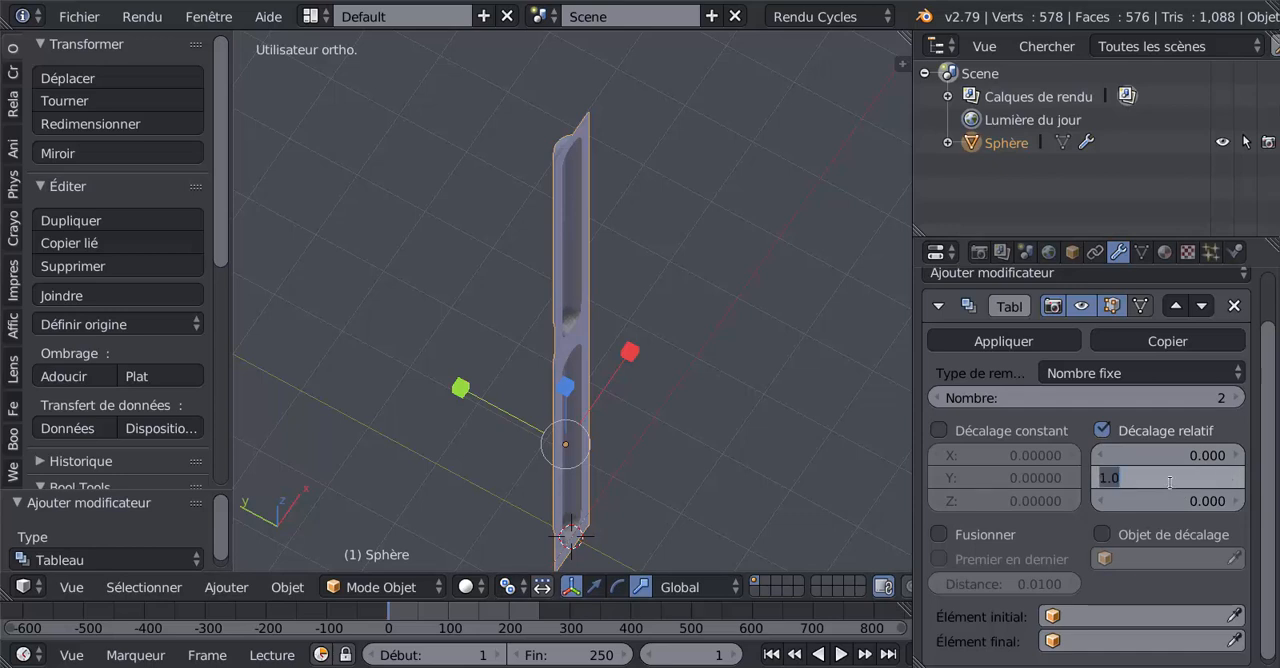
{"action": "type", "text": "0"}
{"action": "key", "text": "Return"}
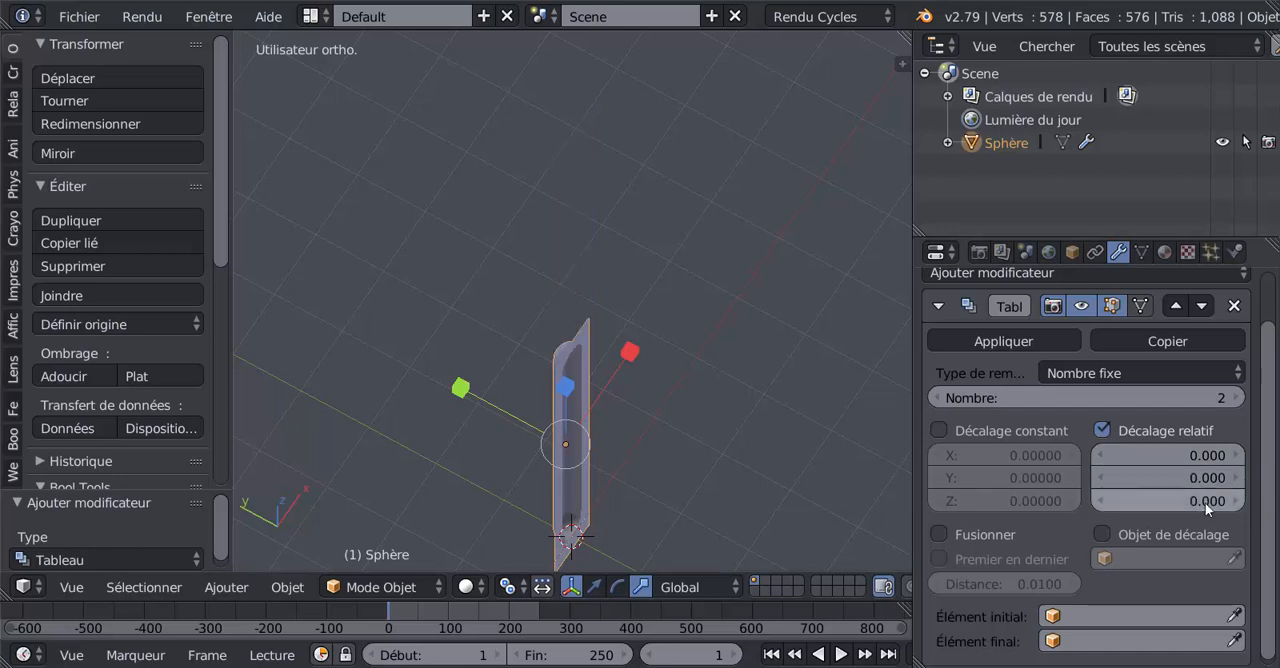
Step: Set the Array modifier's relative offset on Z to 1
{"action": "left_click", "coordinate": [1205, 502]}
{"action": "type", "text": "1"}
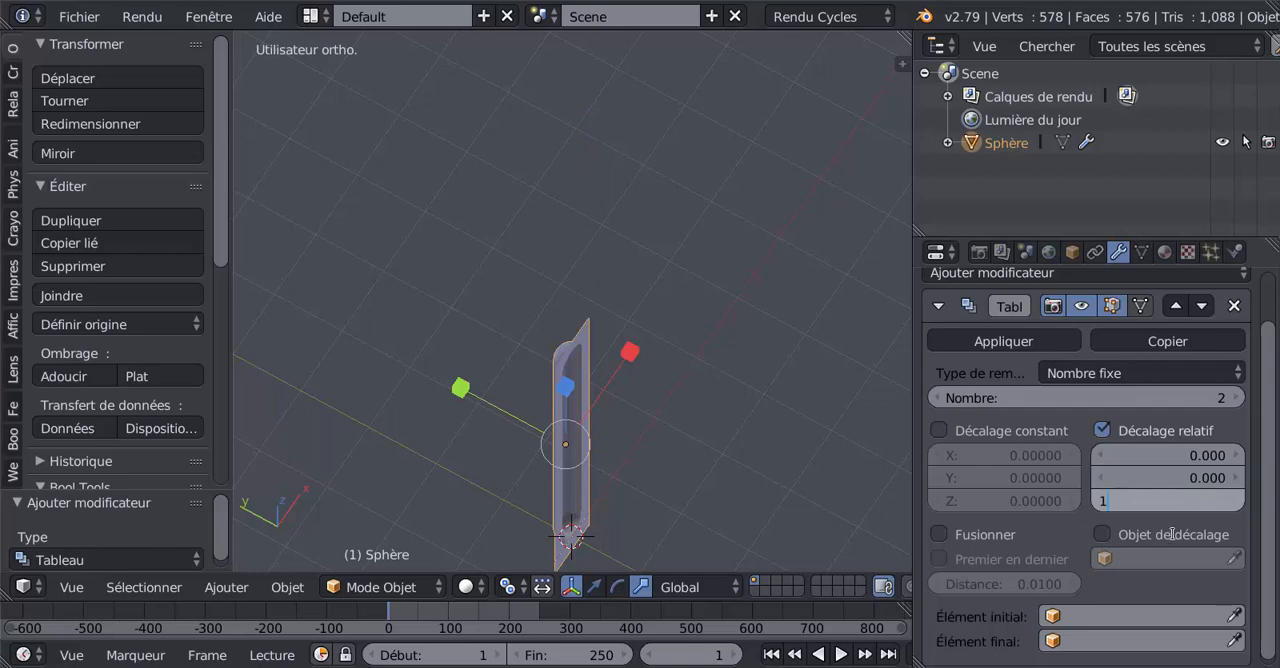
{"action": "key", "text": "Return"}
Step: Enable merging (Fusionner) in the Array modifier and inspect the seam between the two petals up close
{"action": "middle_click_drag", "start_coordinate": [857, 499], "coordinate": [760, 400]}
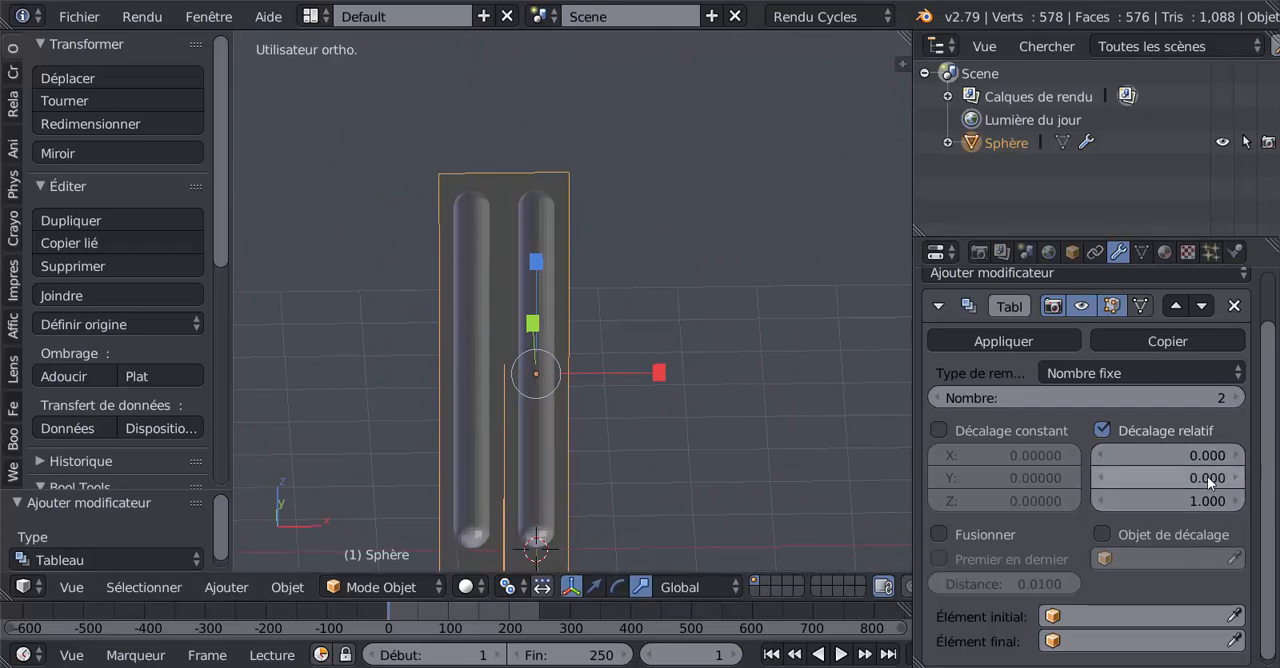
{"action": "middle_click_drag", "start_coordinate": [736, 338], "coordinate": [728, 447]}
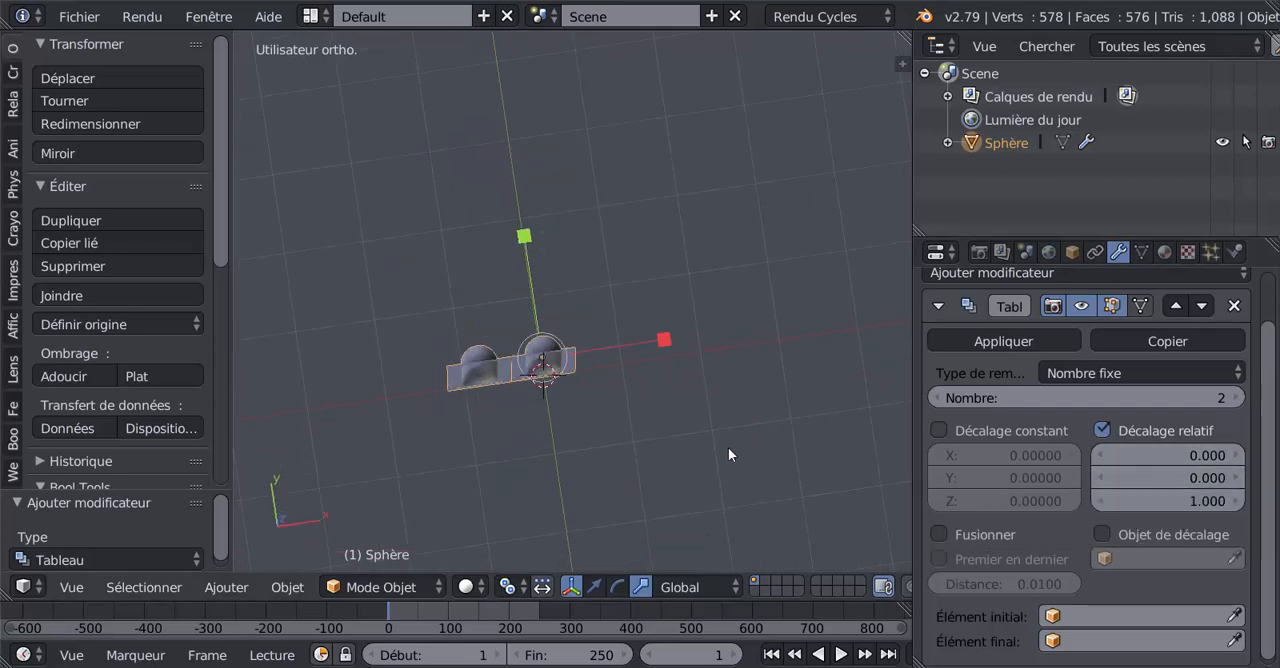
{"action": "key", "text": "KP_7"}
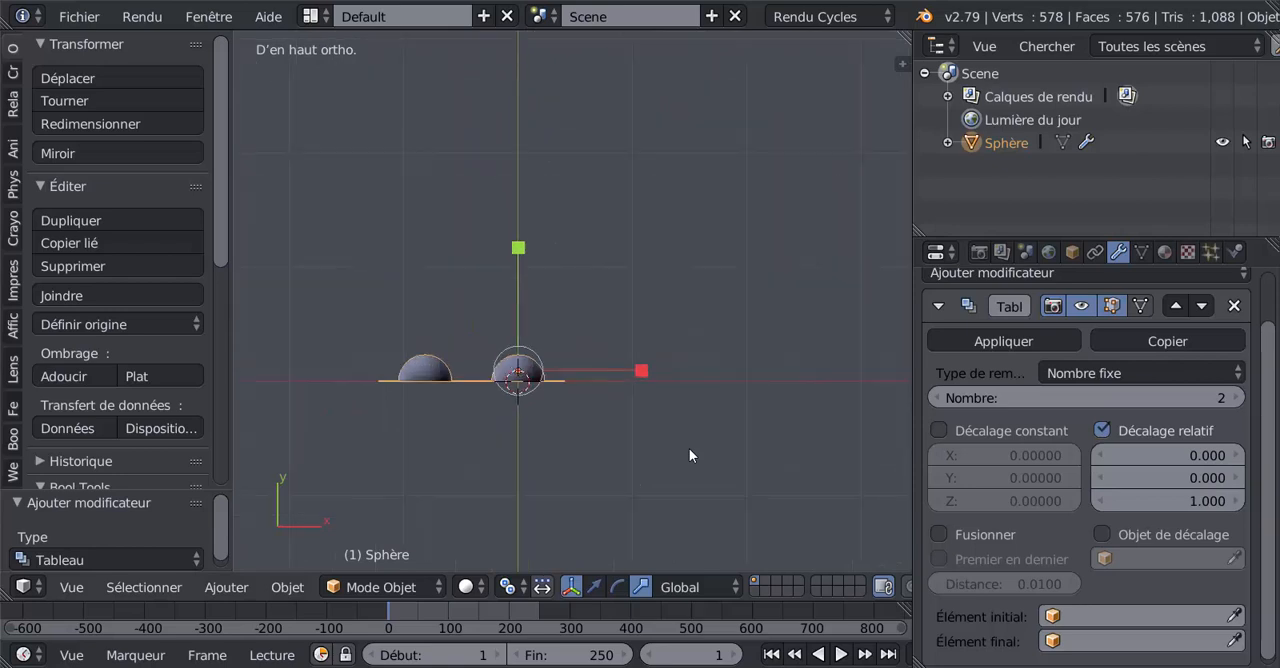
{"action": "middle_click_drag", "start_coordinate": [639, 406], "coordinate": [726, 336], "text": "shift"}
{"action": "scroll", "coordinate": [584, 355], "scroll_direction": "up", "scroll_amount": 3}
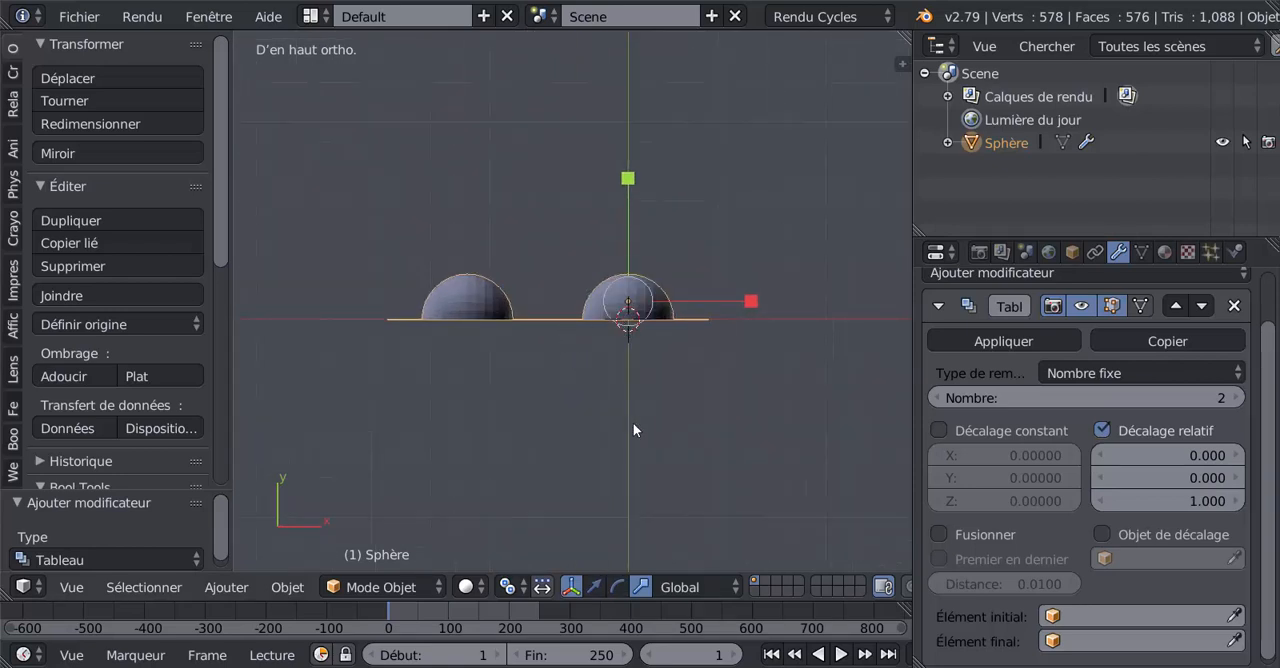
{"action": "left_click", "coordinate": [944, 530]}
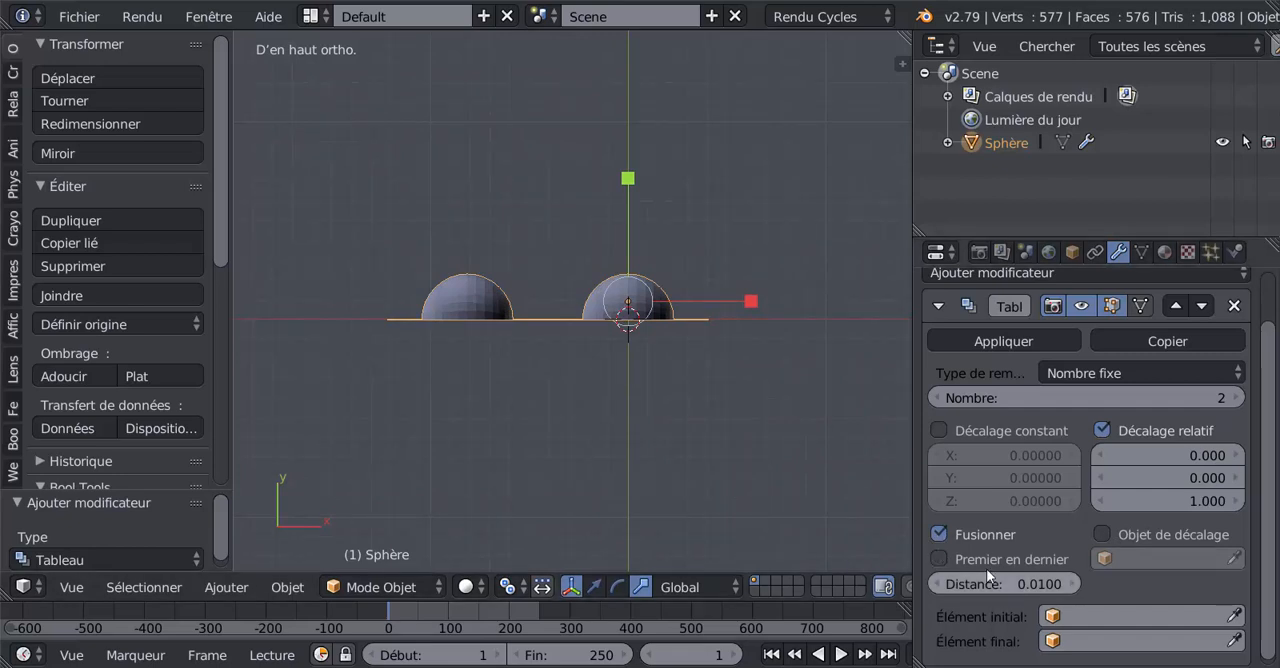
{"action": "scroll", "coordinate": [988, 437], "scroll_direction": "down", "scroll_amount": 1}
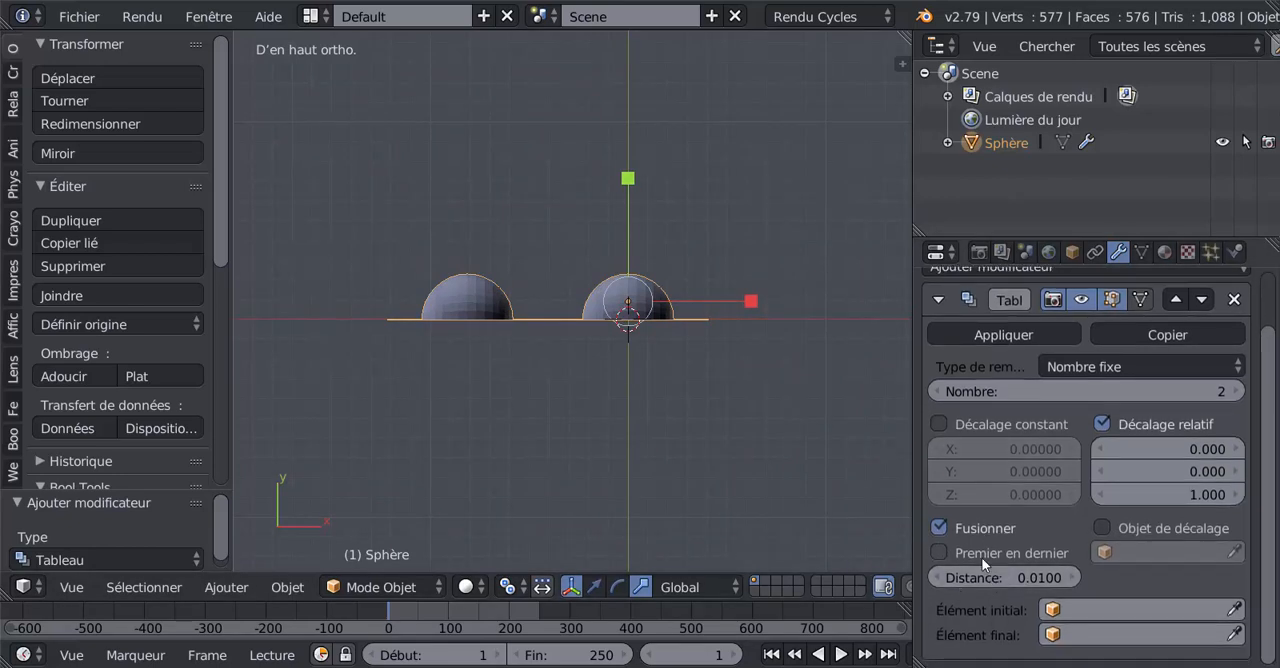
{"action": "mouse_move", "coordinate": [650, 463]}
{"action": "middle_mouse_down"}
{"action": "mouse_move", "coordinate": [688, 353]}
{"action": "mouse_move", "coordinate": [629, 334]}
{"action": "mouse_move", "coordinate": [651, 470]}
{"action": "middle_mouse_up"}
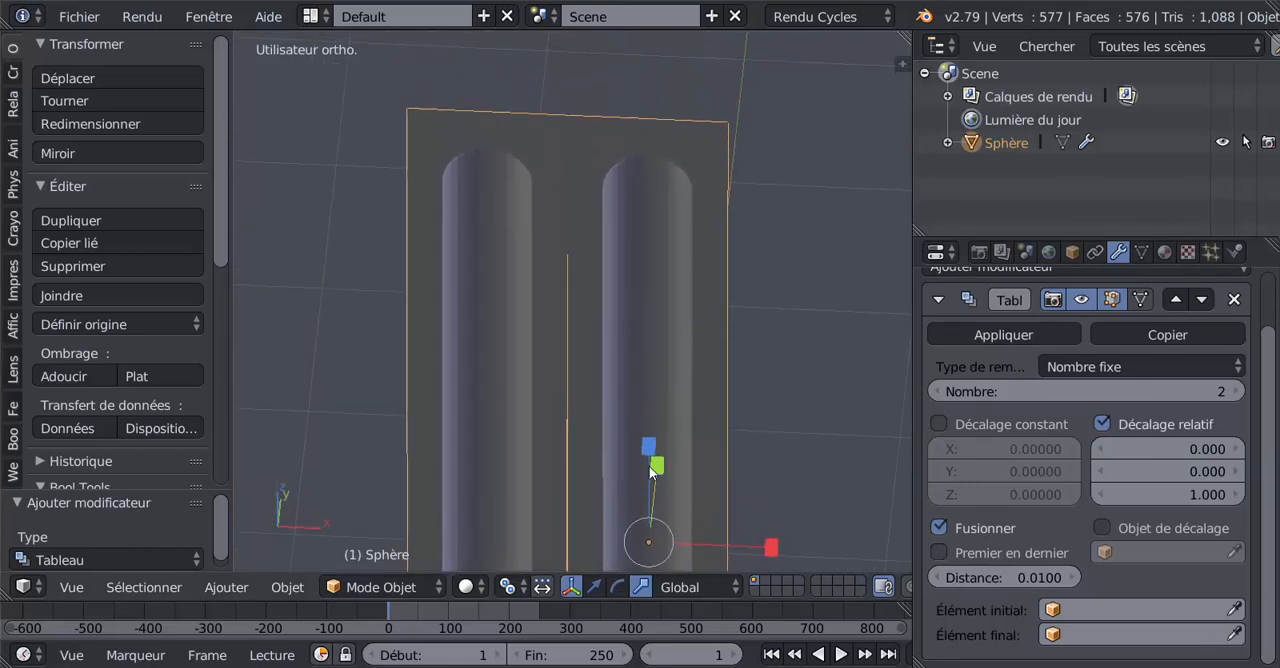
{"action": "middle_click_drag", "start_coordinate": [619, 408], "coordinate": [638, 437]}
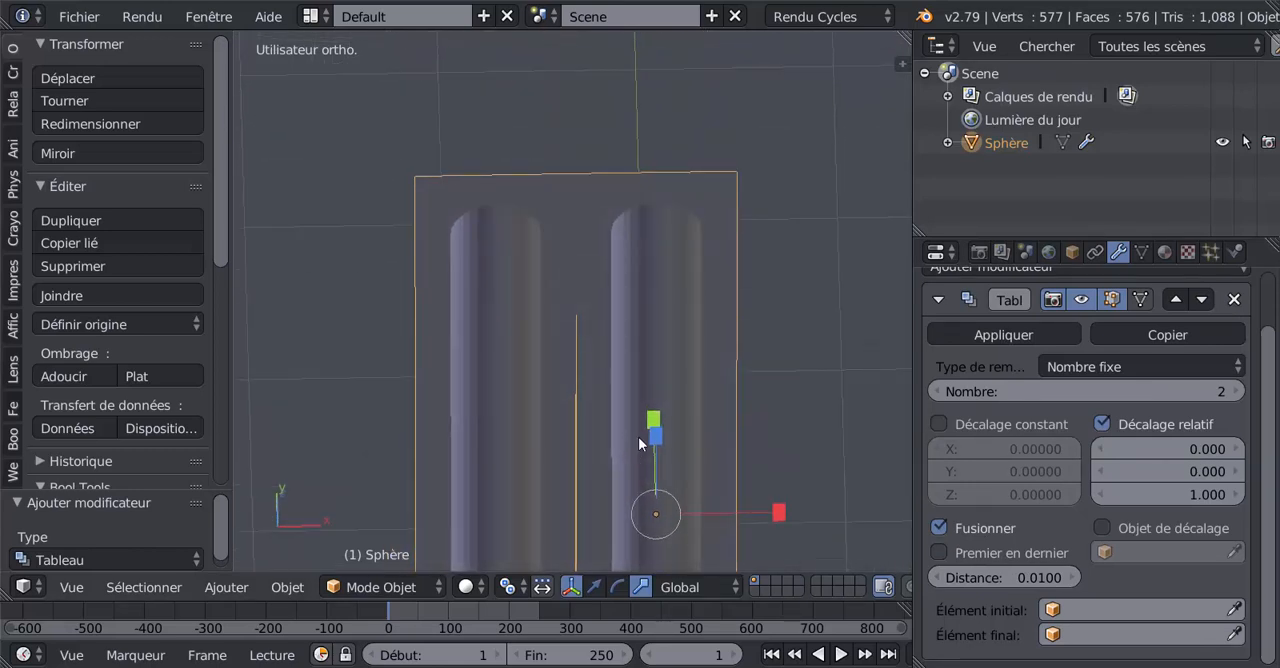
{"action": "scroll", "coordinate": [742, 363], "scroll_direction": "up", "scroll_amount": 3}
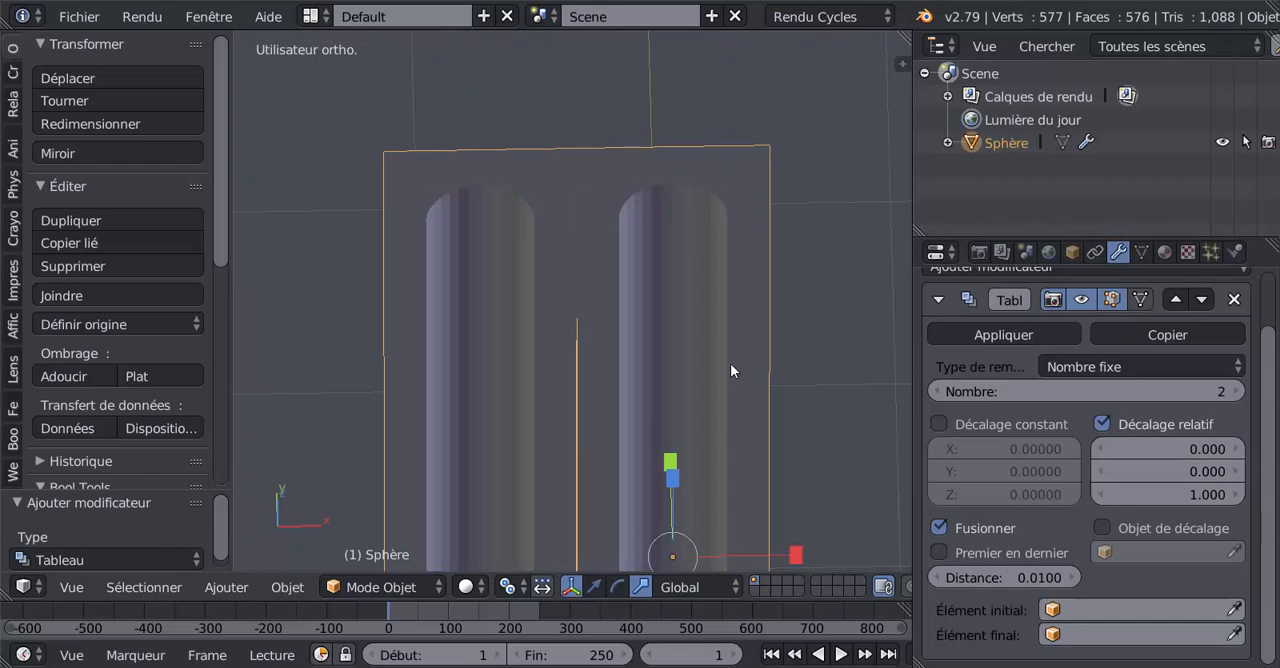
Step: Try larger merge distances up to 0.0700 in the Array modifier and bring the distance back to 0.0100
{"action": "scroll", "coordinate": [702, 350], "scroll_direction": "down", "scroll_amount": 3}
{"action": "middle_click_drag", "start_coordinate": [700, 320], "coordinate": [700, 366]}
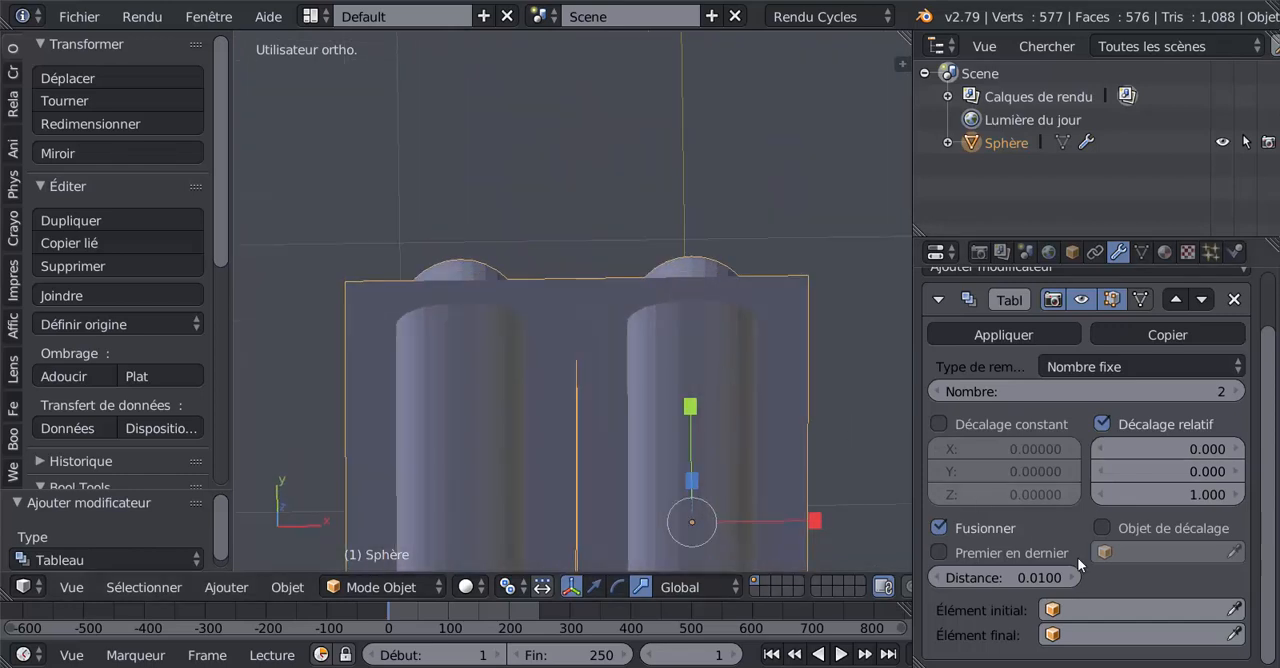
{"action": "middle_click_drag", "start_coordinate": [651, 413], "coordinate": [657, 386]}
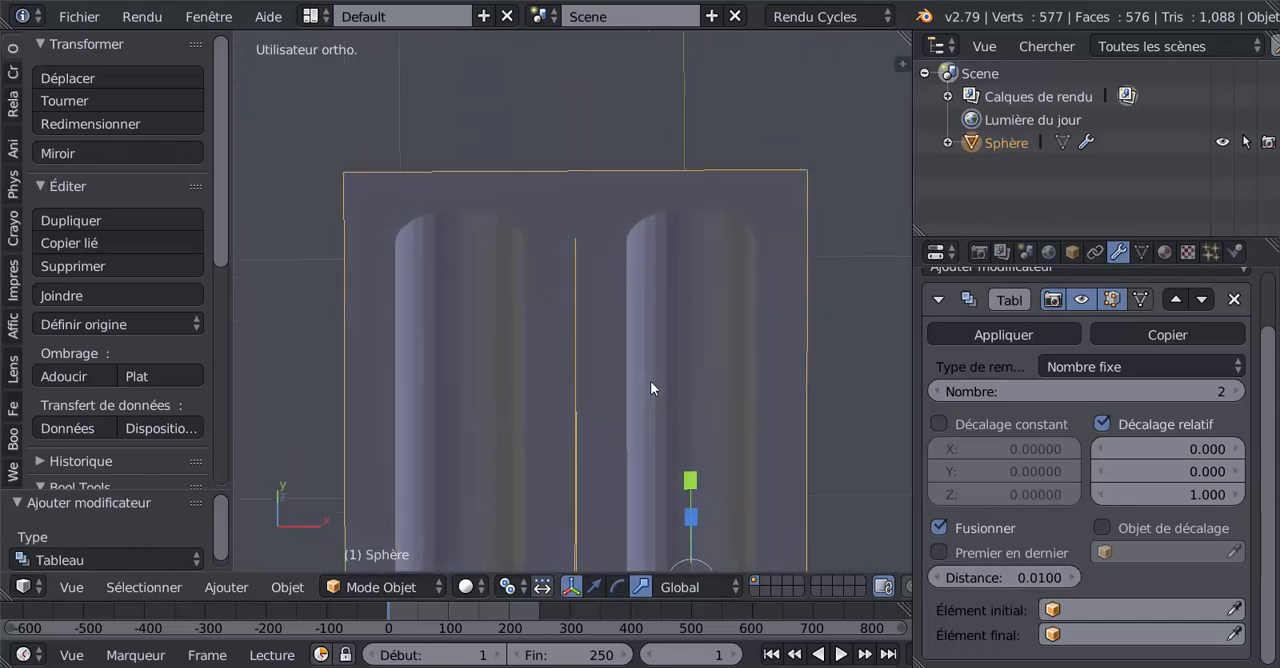
{"action": "left_click", "coordinate": [1072, 578]}
{"action": "left_click", "coordinate": [1072, 578]}
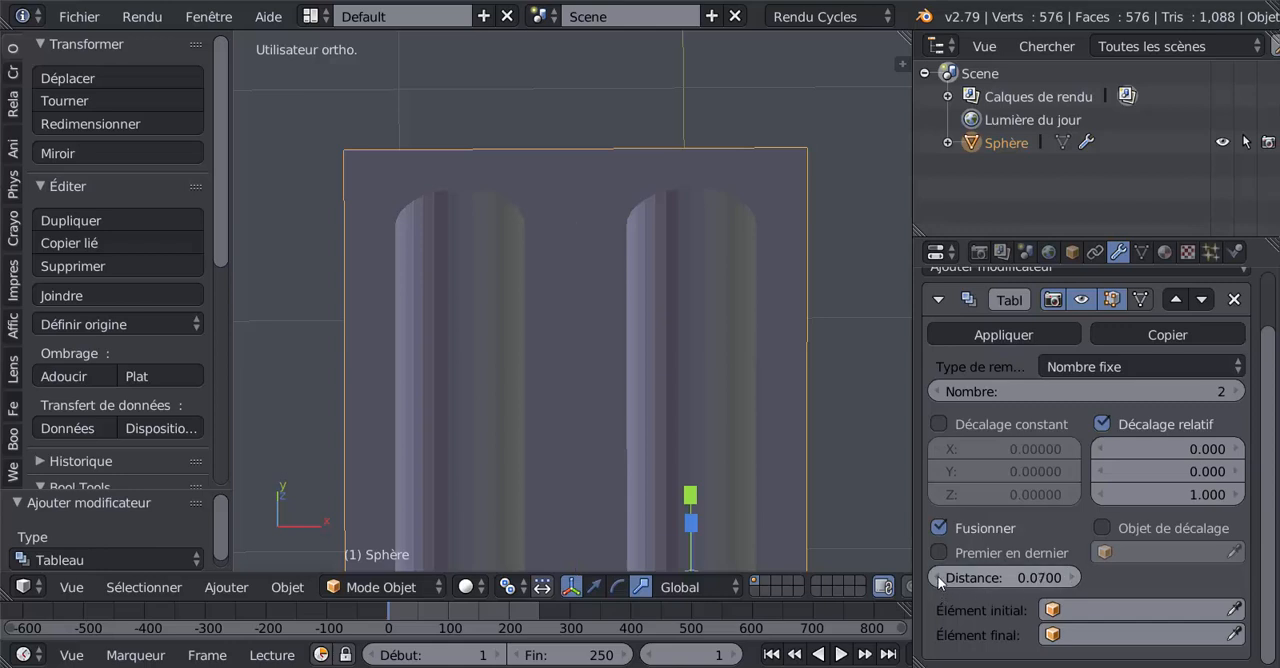
{"action": "left_click", "coordinate": [938, 578]}
{"action": "left_click", "coordinate": [938, 578]}
{"action": "left_click", "coordinate": [938, 578]}
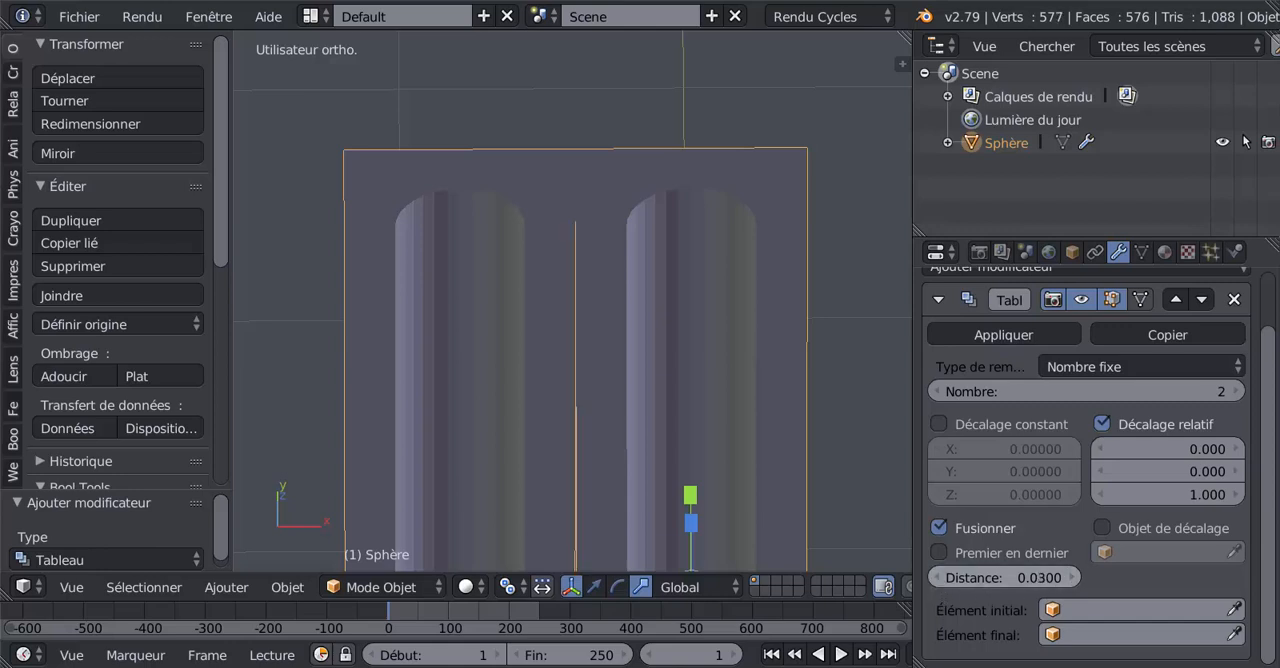
{"action": "left_click", "coordinate": [938, 578]}
{"action": "left_click", "coordinate": [938, 578]}
{"action": "left_click", "coordinate": [938, 578]}
{"action": "left_click", "coordinate": [1072, 578]}
Step: Raise the Array modifier's count (Nombre) to 20 copies of the petal
{"action": "scroll", "coordinate": [628, 428], "scroll_direction": "down", "scroll_amount": 2}
{"action": "scroll", "coordinate": [640, 425], "scroll_direction": "down", "scroll_amount": 2}
{"action": "middle_click_drag", "start_coordinate": [651, 443], "coordinate": [645, 410]}
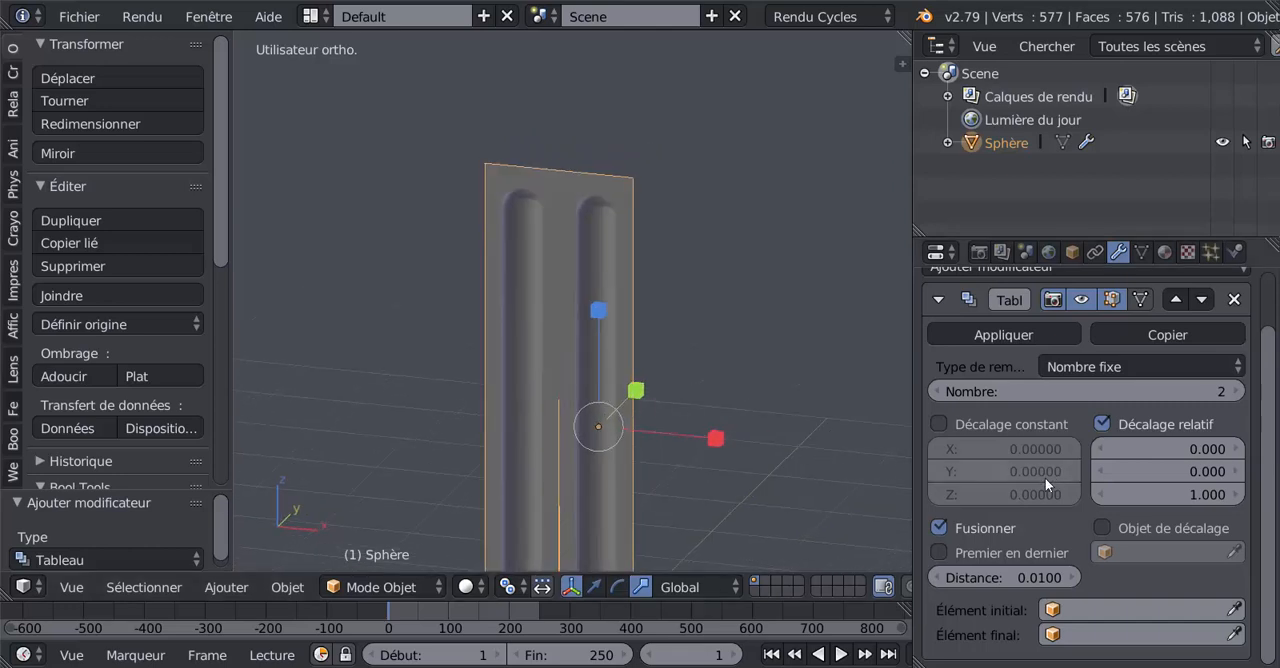
{"action": "left_click", "coordinate": [1237, 391]}
{"action": "left_click", "coordinate": [1237, 391]}
{"action": "left_click", "coordinate": [1237, 391]}
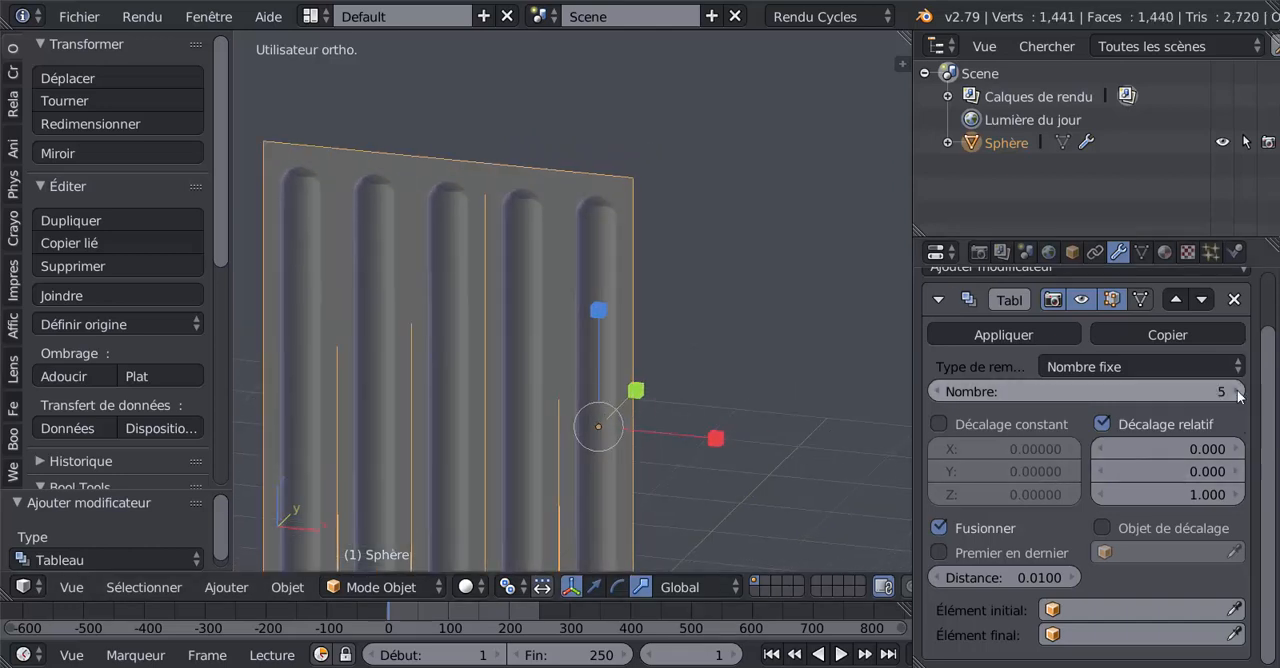
{"action": "left_click", "coordinate": [1237, 391]}
{"action": "scroll", "coordinate": [776, 424], "scroll_direction": "down", "scroll_amount": 4}
{"action": "mouse_move", "coordinate": [776, 424]}
{"action": "middle_mouse_down"}
{"action": "mouse_move", "coordinate": [723, 437]}
{"action": "mouse_move", "coordinate": [781, 442]}
{"action": "middle_mouse_up"}
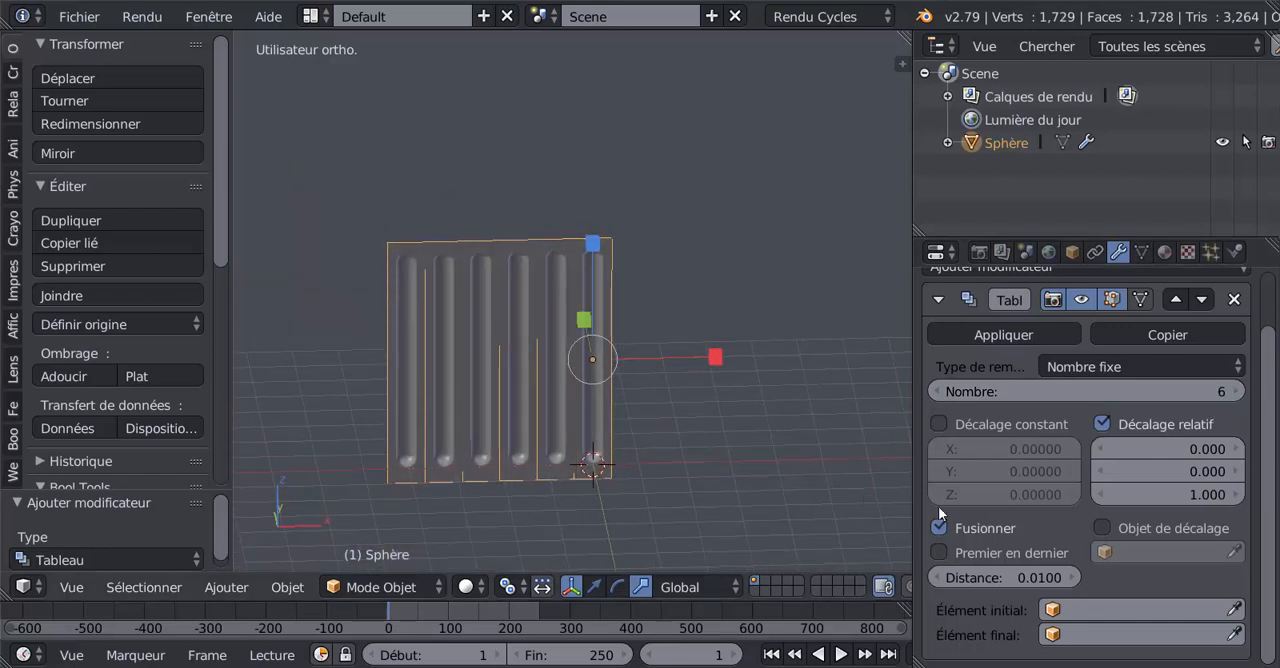
{"action": "left_click", "coordinate": [1237, 391]}
{"action": "left_click", "coordinate": [1237, 391]}
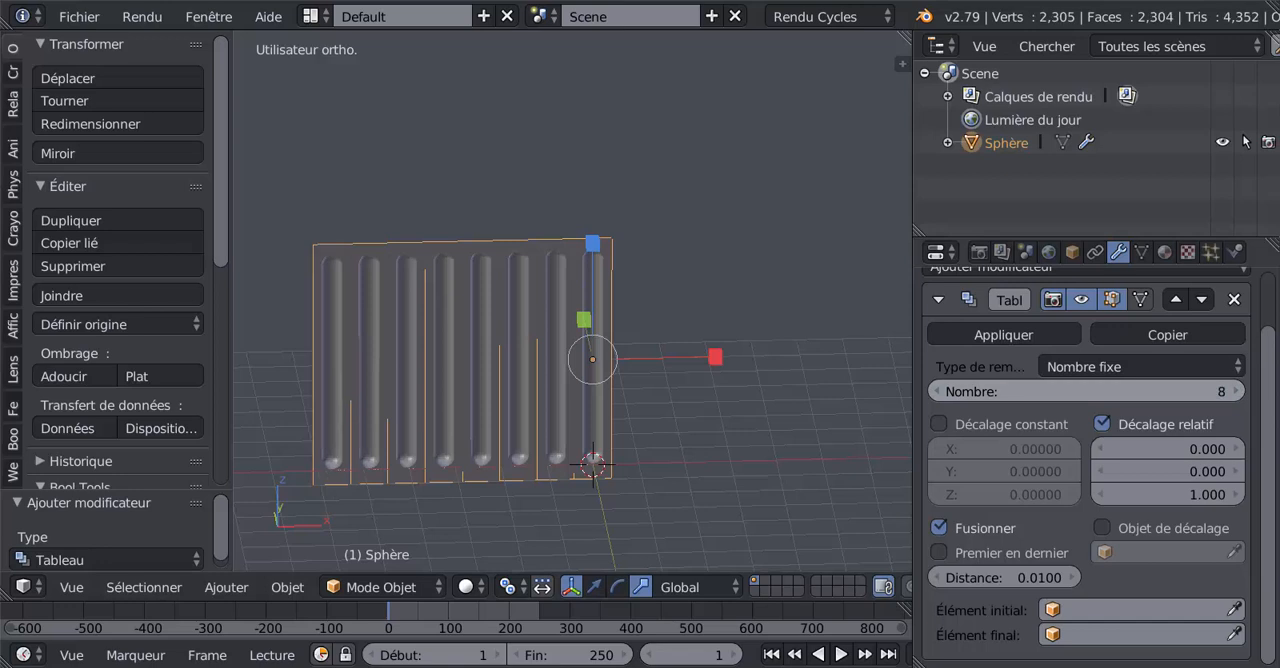
{"action": "left_click", "coordinate": [1237, 391]}
{"action": "left_click", "coordinate": [1237, 391]}
{"action": "left_click", "coordinate": [1238, 392]}
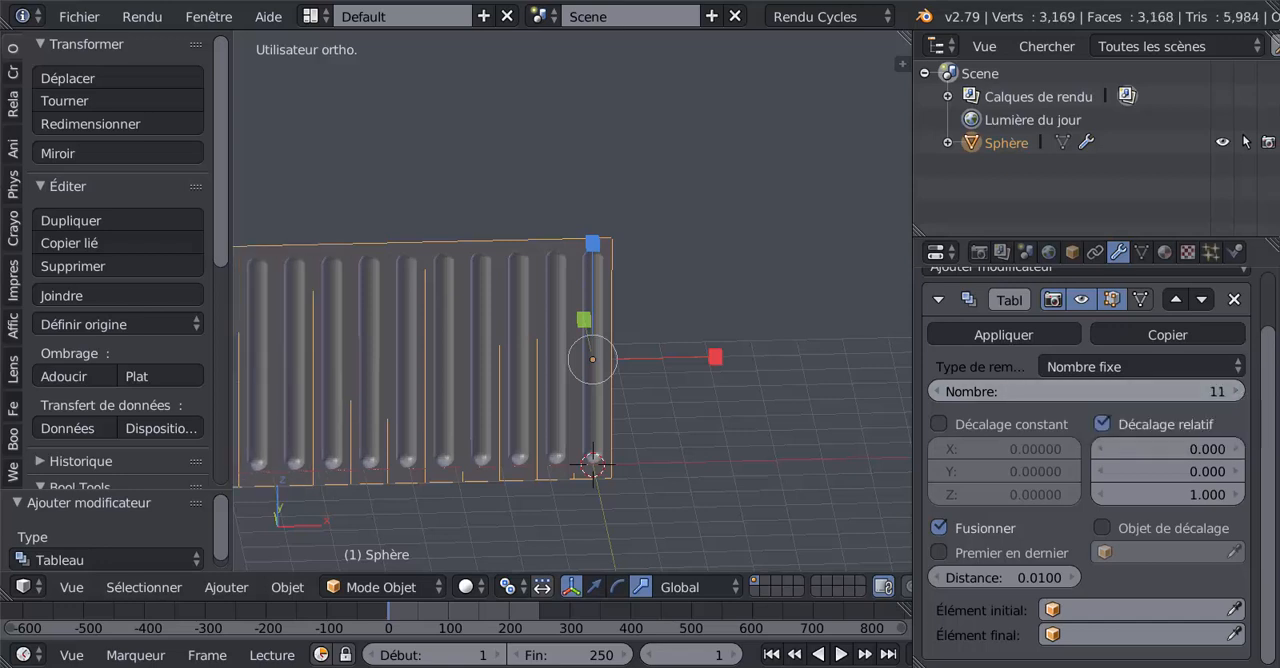
{"action": "left_click", "coordinate": [1238, 392]}
{"action": "left_click", "coordinate": [1238, 392]}
{"action": "left_click", "coordinate": [1238, 392]}
{"action": "left_click", "coordinate": [1238, 392]}
{"action": "left_click", "coordinate": [1238, 392]}
{"action": "left_click", "coordinate": [1238, 392]}
{"action": "left_click", "coordinate": [1238, 392]}
{"action": "left_click", "coordinate": [1238, 392]}
{"action": "left_click", "coordinate": [1238, 392]}
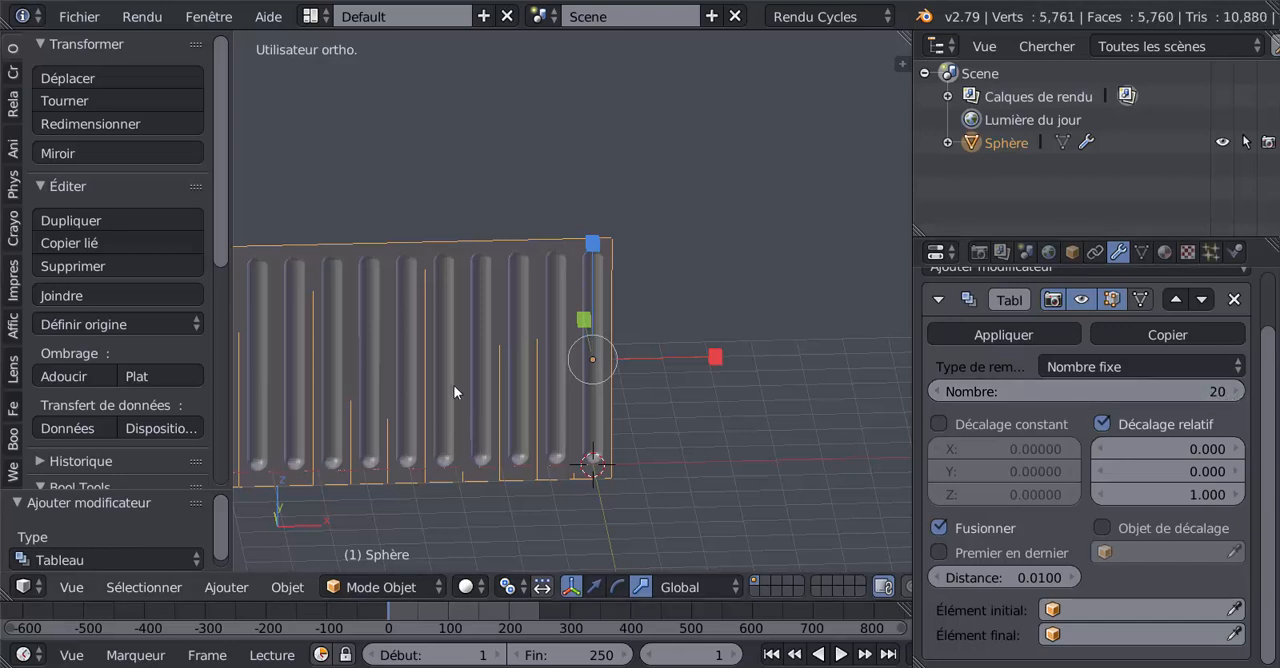
Step: Apply the Array modifier to the row of petals
{"action": "scroll", "coordinate": [456, 396], "scroll_direction": "down", "scroll_amount": 3}
{"action": "middle_click_drag", "start_coordinate": [490, 398], "coordinate": [644, 403], "text": "shift"}
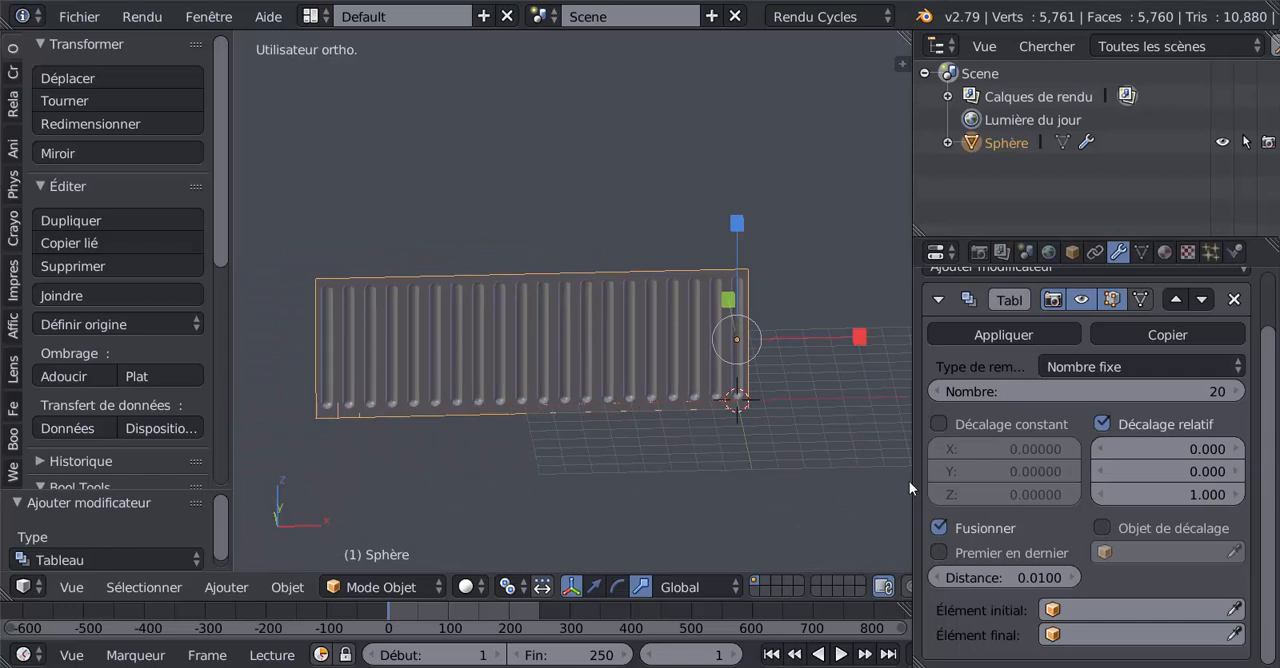
{"action": "scroll", "coordinate": [1024, 373], "scroll_direction": "up", "scroll_amount": 2}
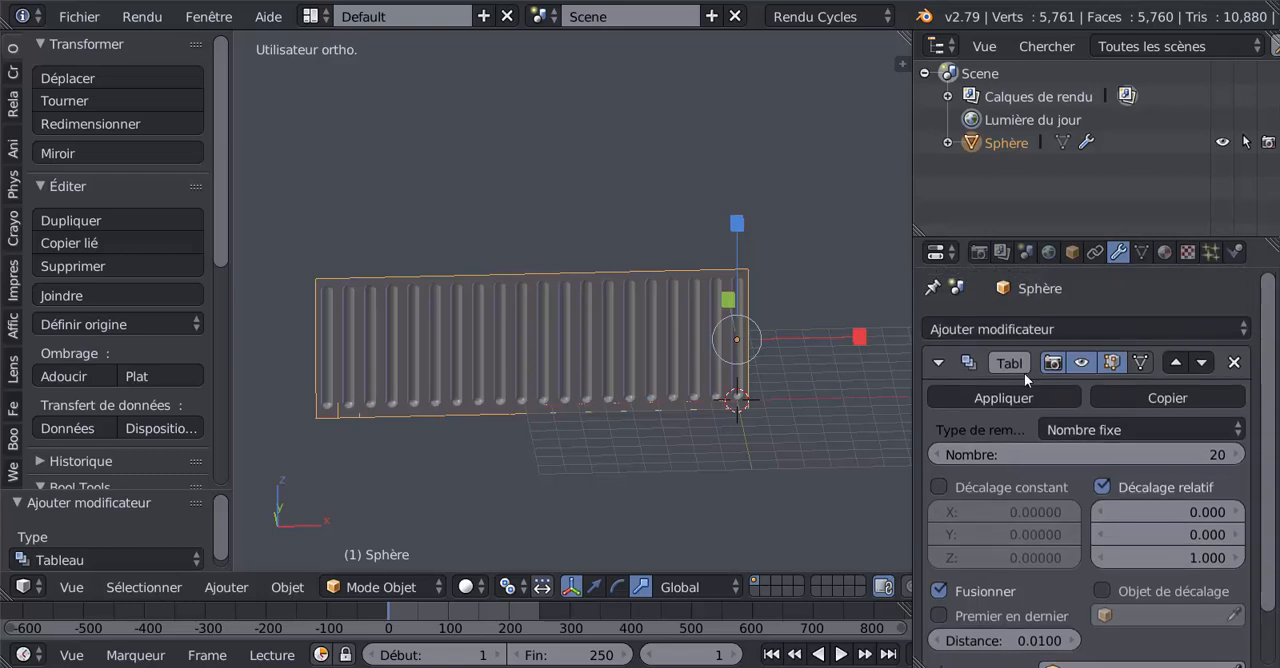
{"action": "left_click", "coordinate": [1004, 397]}
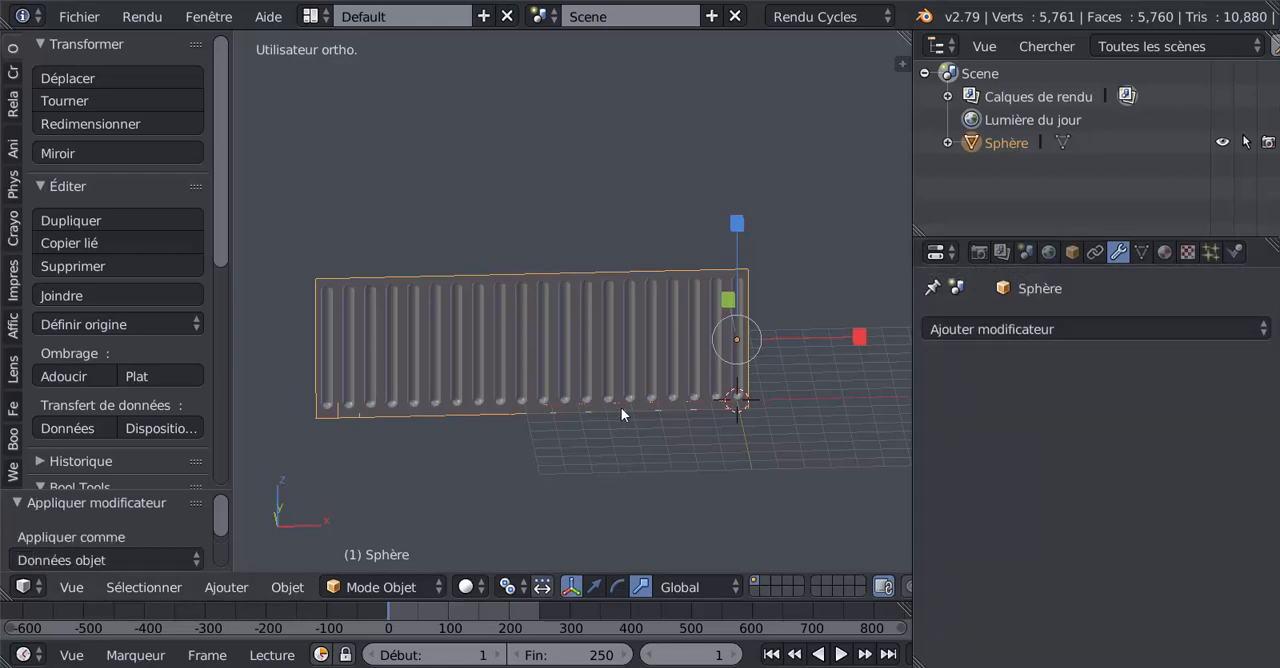
Step: Check in Edit Mode whether the vertices between two petals are merged by test-moving one on the upper border and cancelling
{"action": "key", "text": "Tab"}
{"action": "scroll", "coordinate": [625, 412], "scroll_direction": "up", "scroll_amount": 6}
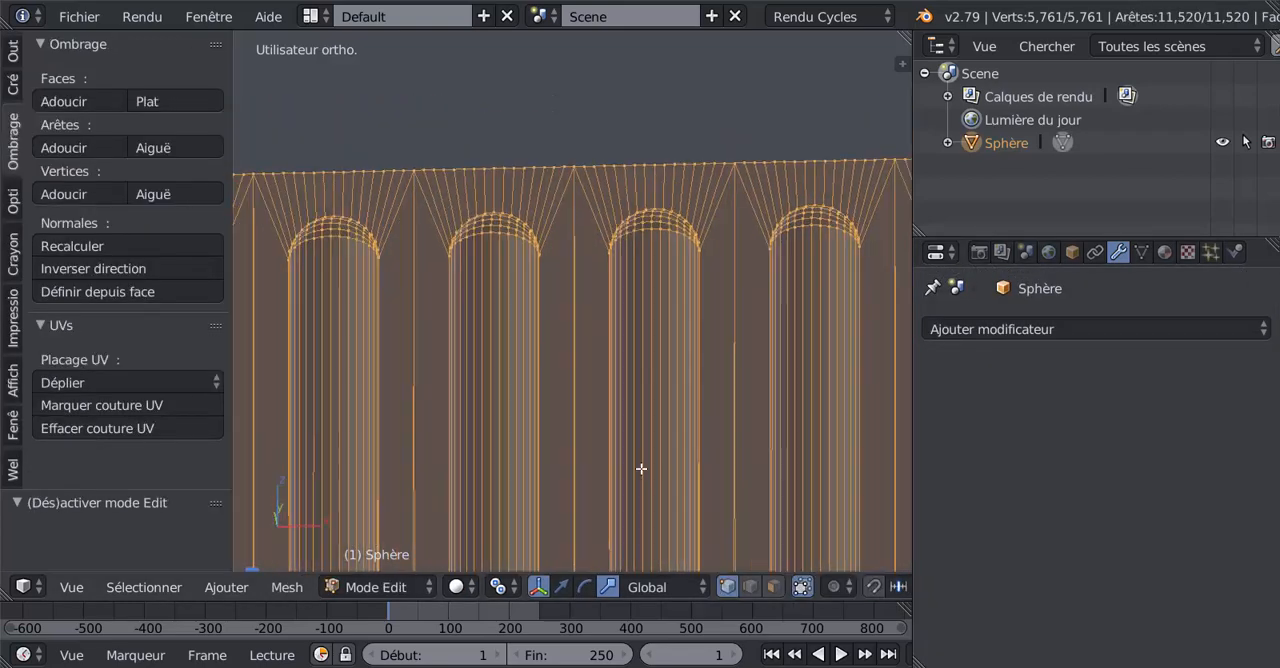
{"action": "middle_click_drag", "start_coordinate": [697, 346], "coordinate": [637, 486], "text": "shift"}
{"action": "scroll", "coordinate": [642, 475], "scroll_direction": "up", "scroll_amount": 4}
{"action": "right_click", "coordinate": [792, 302]}
{"action": "key", "text": "g"}
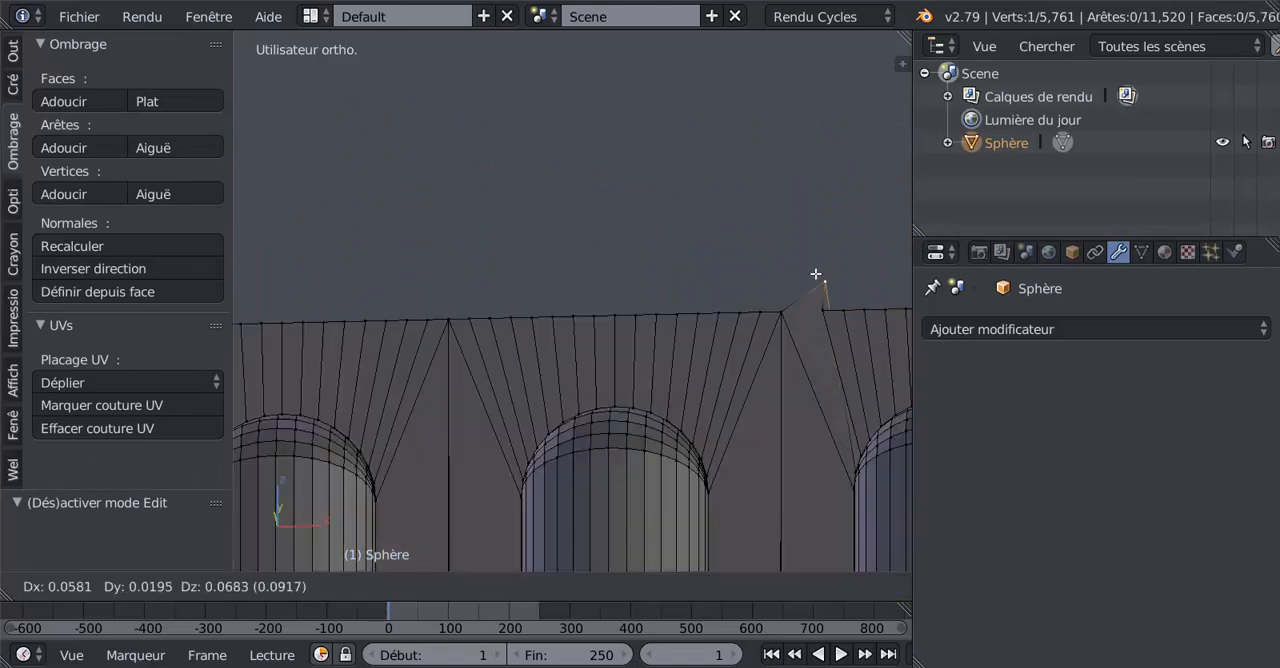
{"action": "right_click", "coordinate": [816, 274]}
{"action": "key", "text": "g"}
{"action": "right_click", "coordinate": [799, 274]}
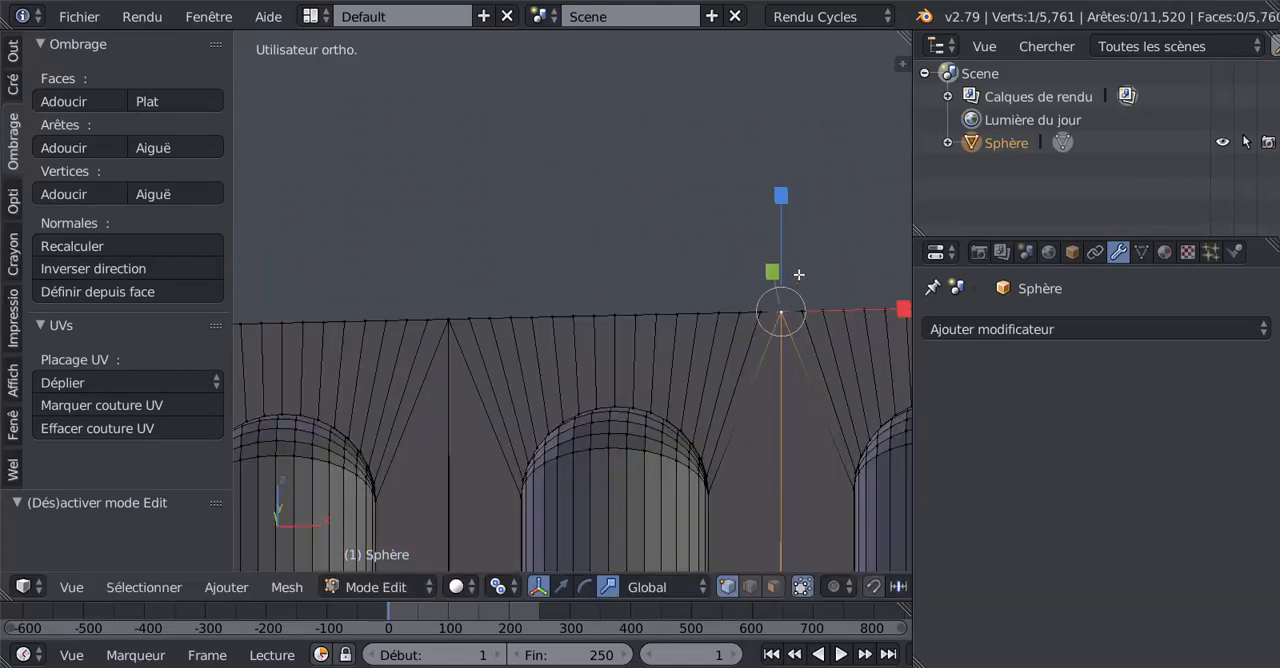
{"action": "scroll", "coordinate": [770, 350], "scroll_direction": "down", "scroll_amount": 4}
Step: Select the whole mesh, remove its duplicate vertices (Enlever doublons) and return to Object Mode
{"action": "key", "text": "a"}
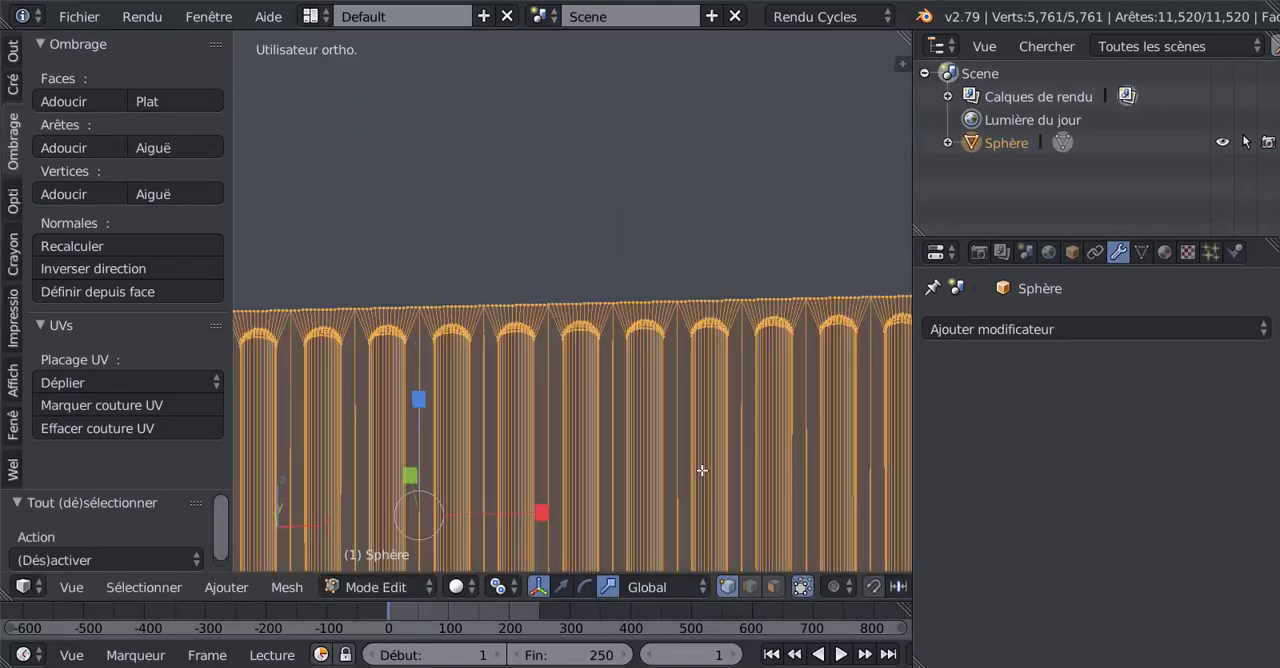
{"action": "scroll", "coordinate": [702, 470], "scroll_direction": "down", "scroll_amount": 4}
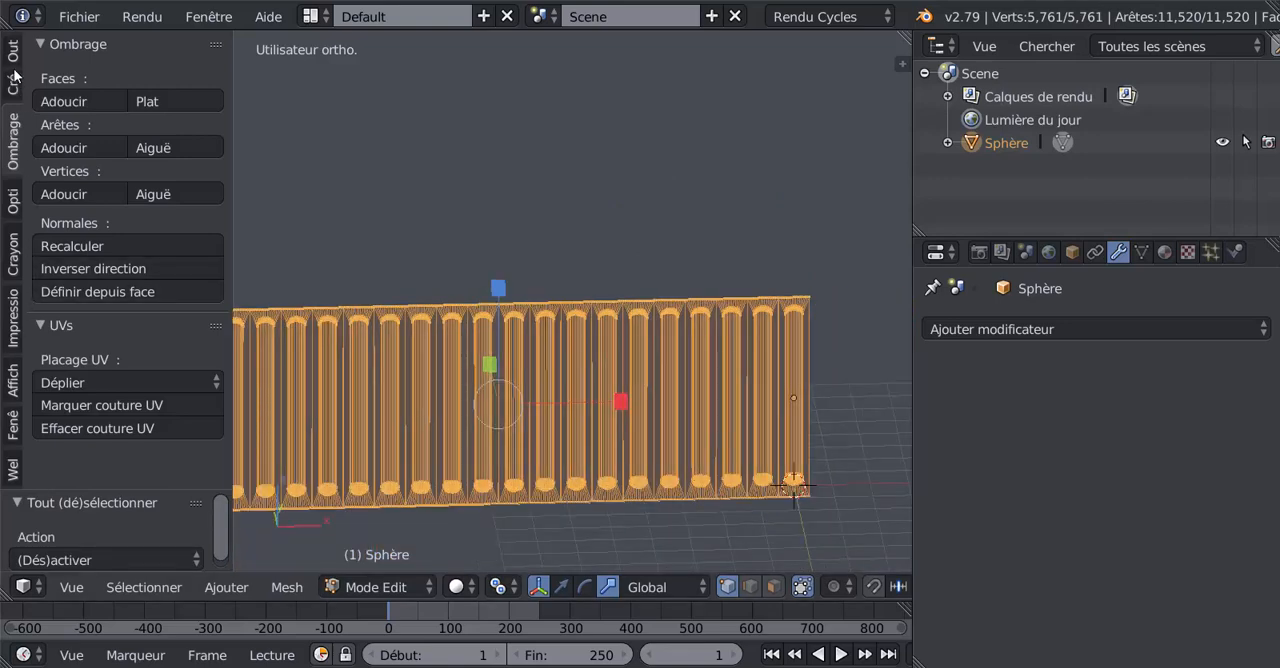
{"action": "left_click", "coordinate": [14, 60]}
{"action": "left_click_drag", "start_coordinate": [215, 164], "coordinate": [222, 325]}
{"action": "left_click", "coordinate": [120, 410]}
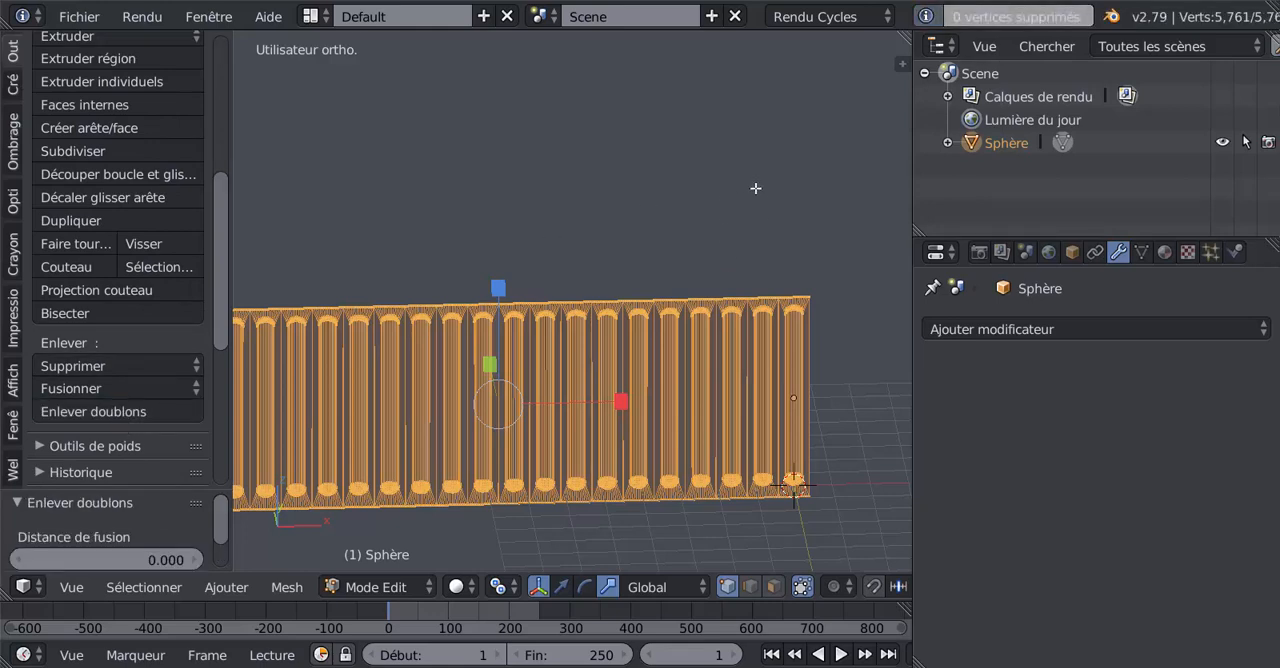
{"action": "key", "text": "Tab"}
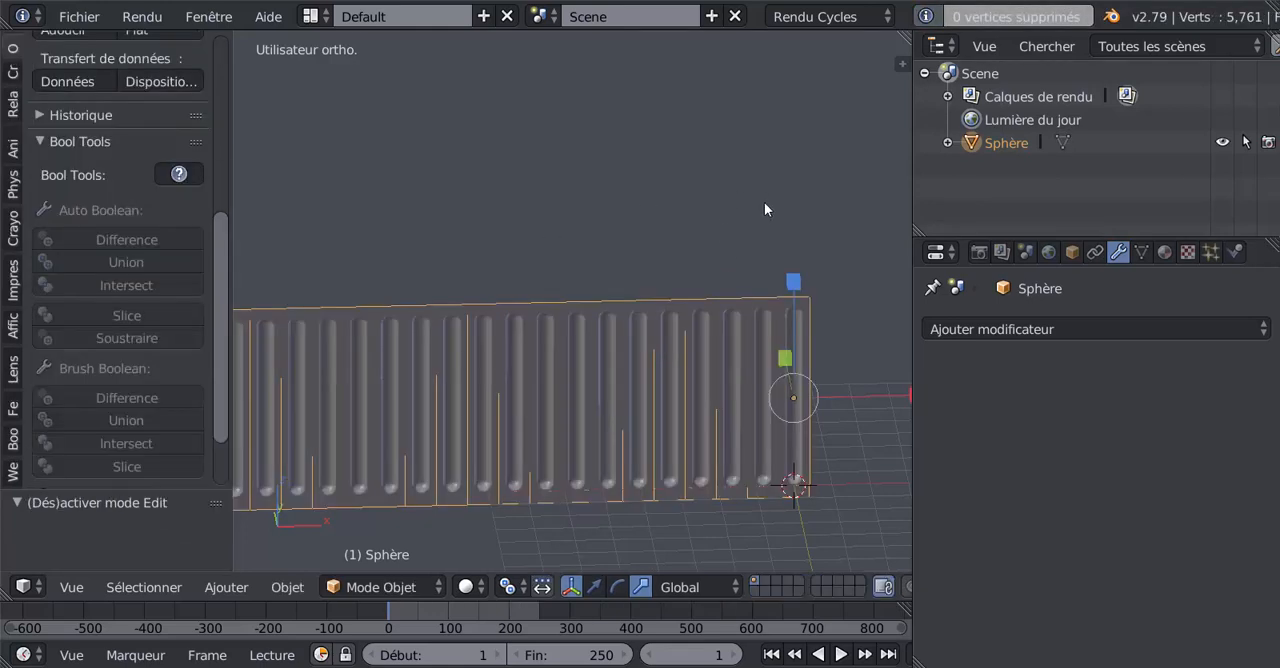
Step: Undo the mesh cleanup and the applied Array modifier so the modifier is editable again
{"action": "key", "text": "ctrl+z"}
{"action": "key", "text": "ctrl+z"}
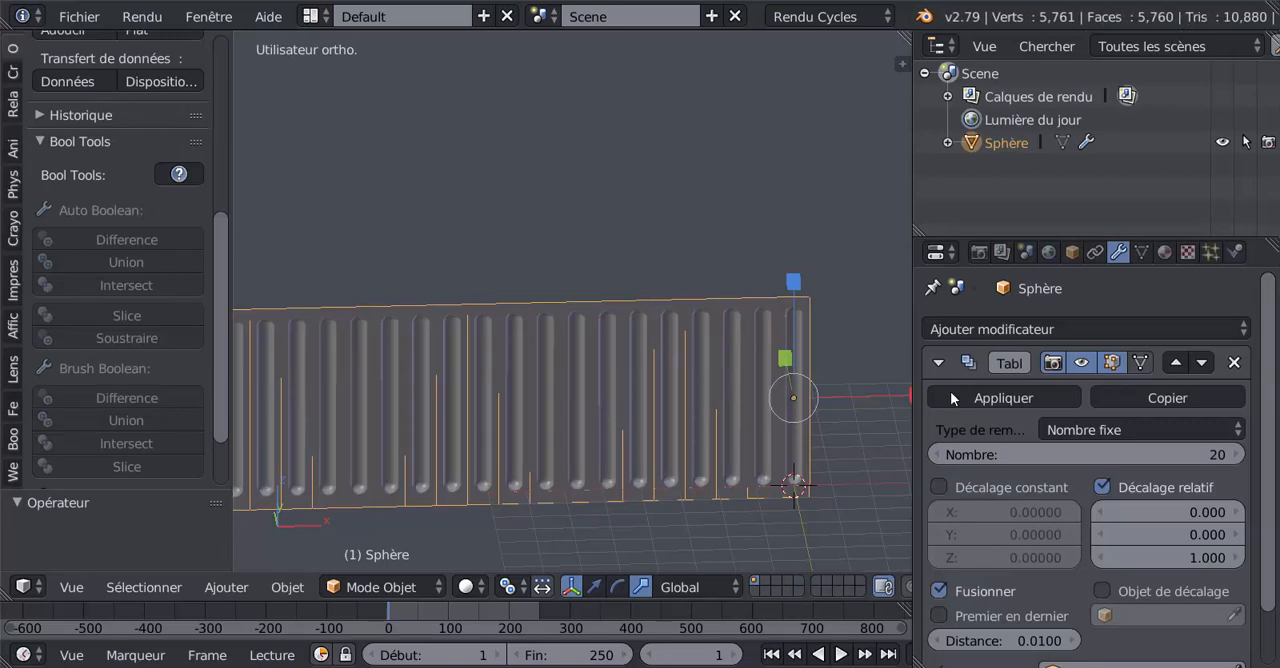
{"action": "scroll", "coordinate": [1106, 508], "scroll_direction": "down", "scroll_amount": 2}
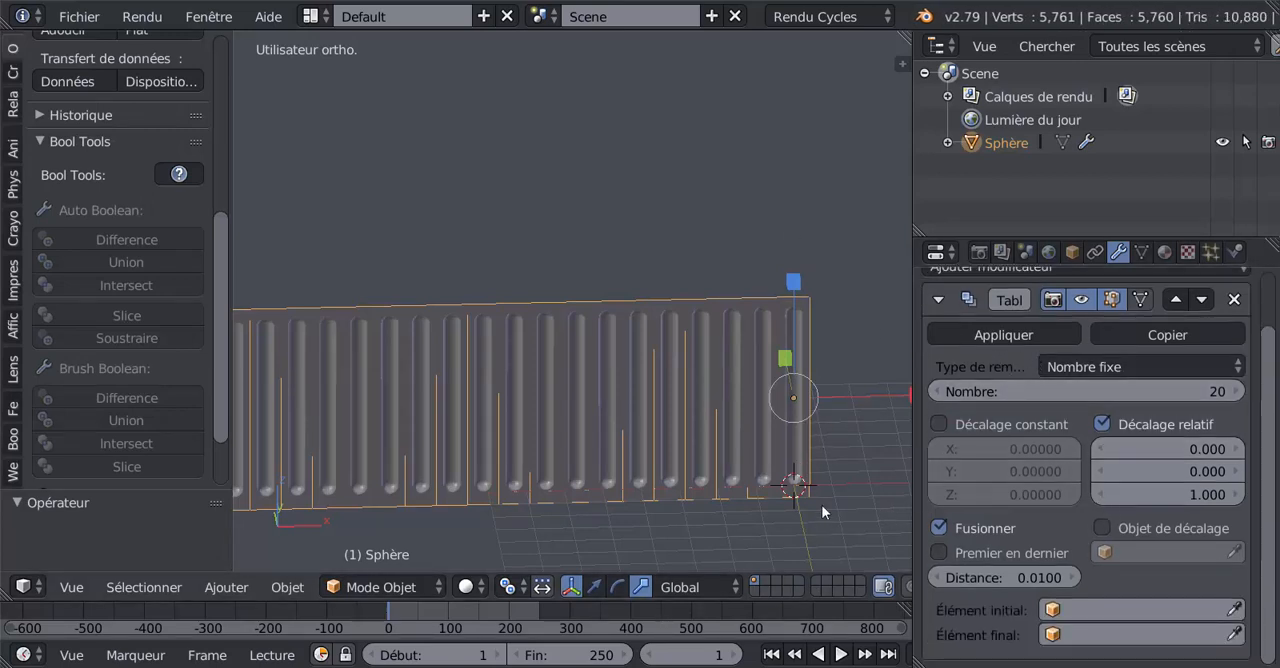
Step: Add a Bézier circle at the origin in top view and scale it up by about 6.1
{"action": "scroll", "coordinate": [822, 504], "scroll_direction": "down", "scroll_amount": 4}
{"action": "key", "text": "KP_7"}
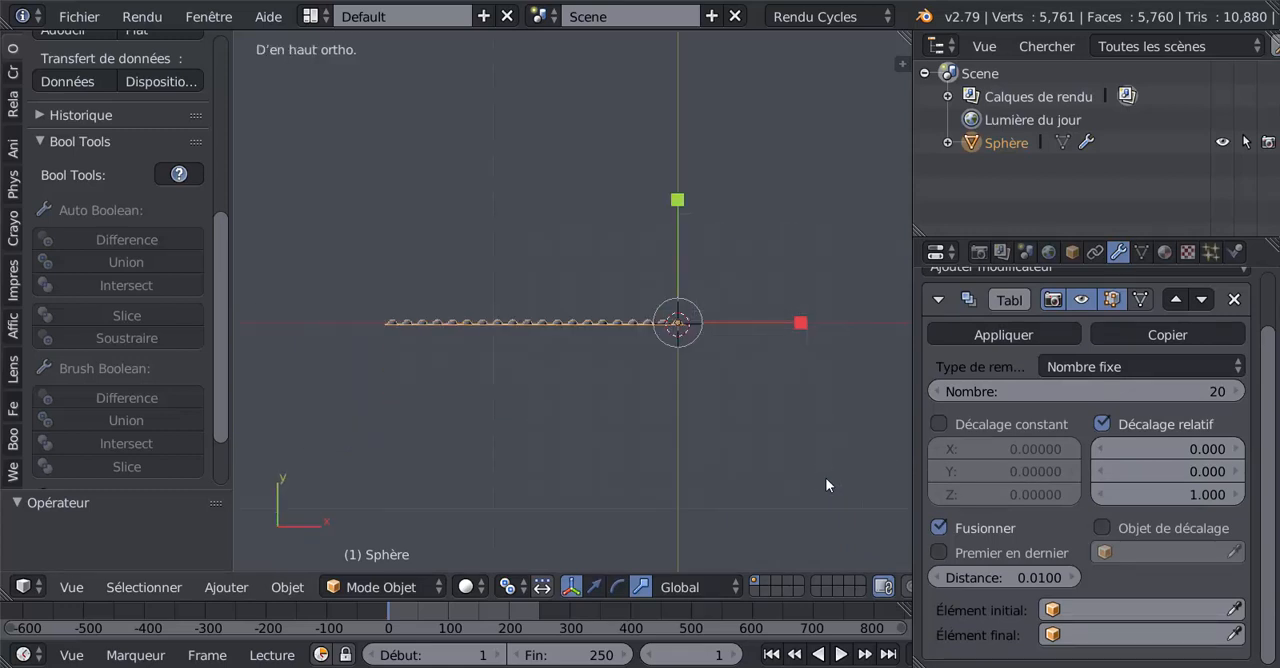
{"action": "scroll", "coordinate": [13, 58], "scroll_direction": "up", "scroll_amount": 8}
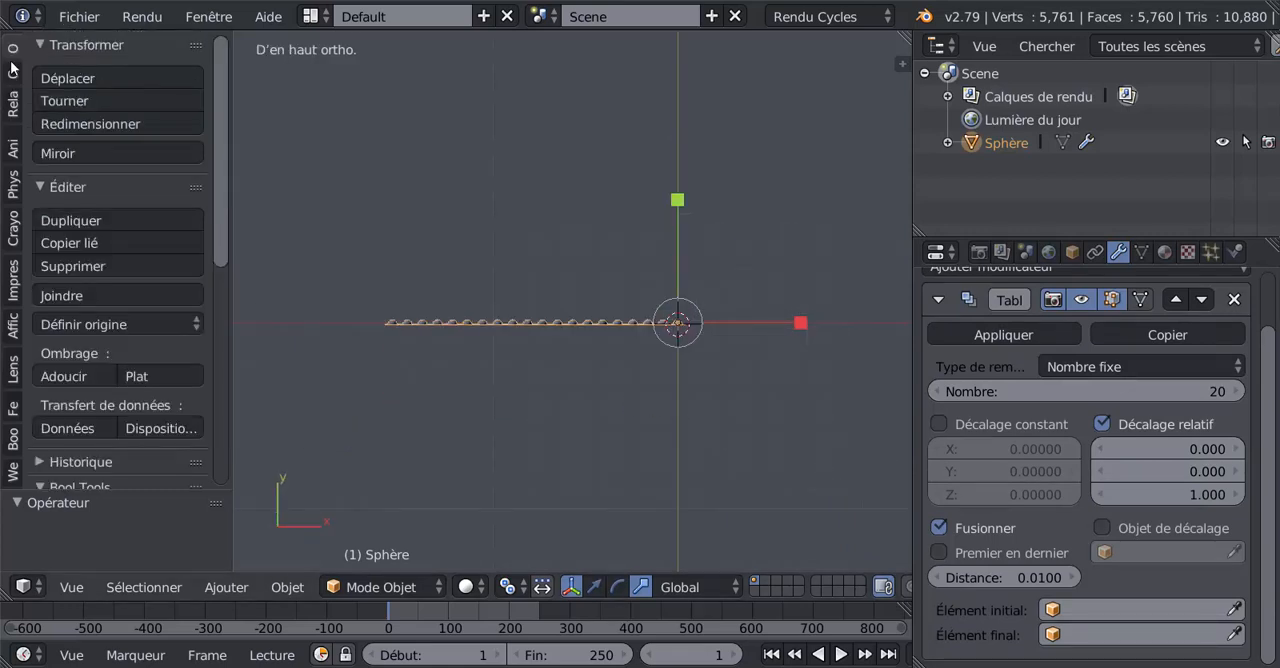
{"action": "left_click", "coordinate": [13, 69]}
{"action": "scroll", "coordinate": [107, 318], "scroll_direction": "down", "scroll_amount": 4}
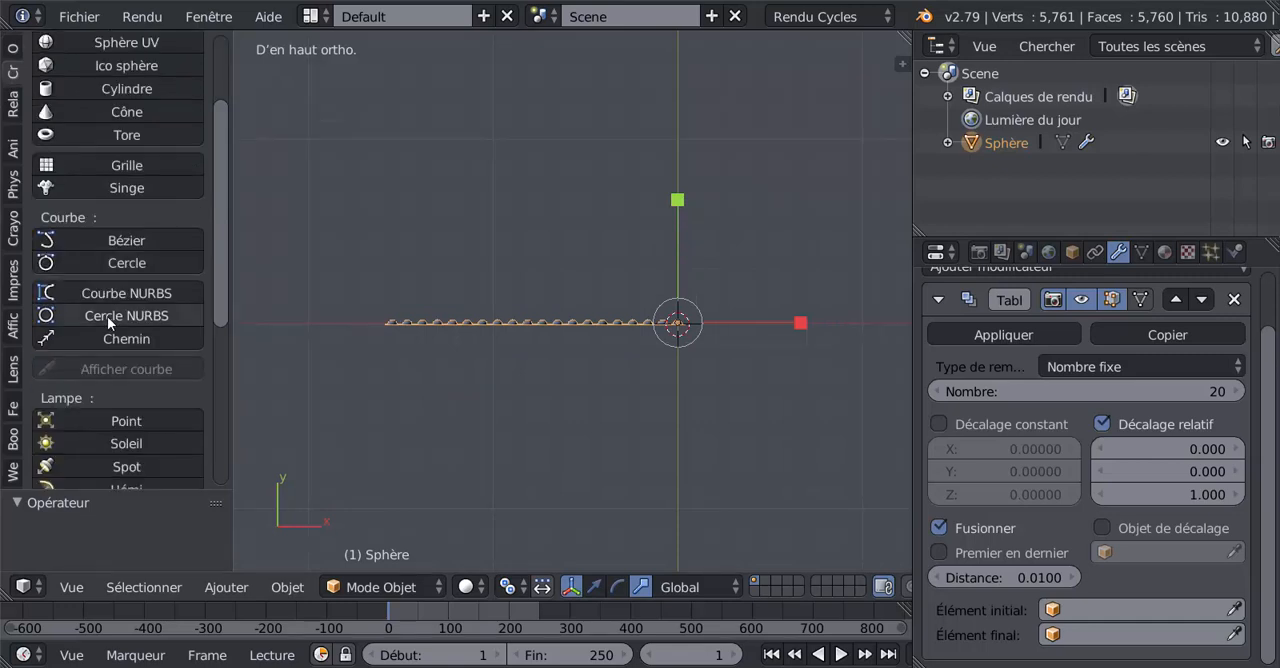
{"action": "left_click", "coordinate": [120, 262]}
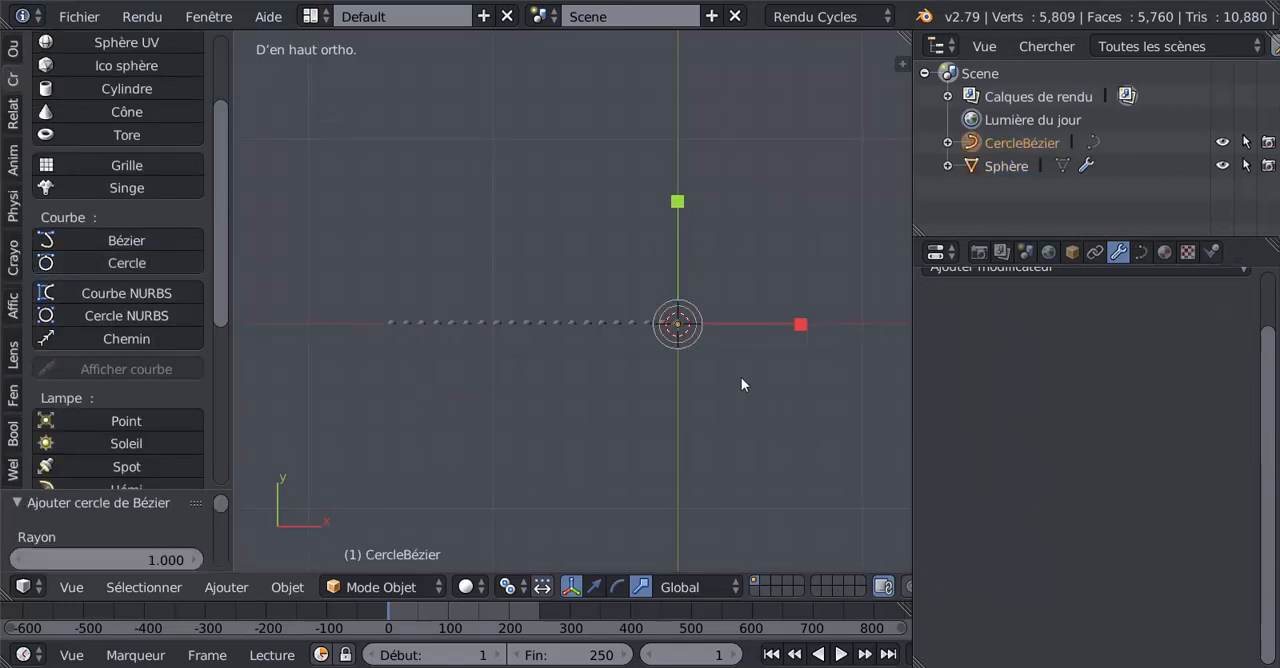
{"action": "key", "text": "s"}
{"action": "left_click", "coordinate": [411, 78]}
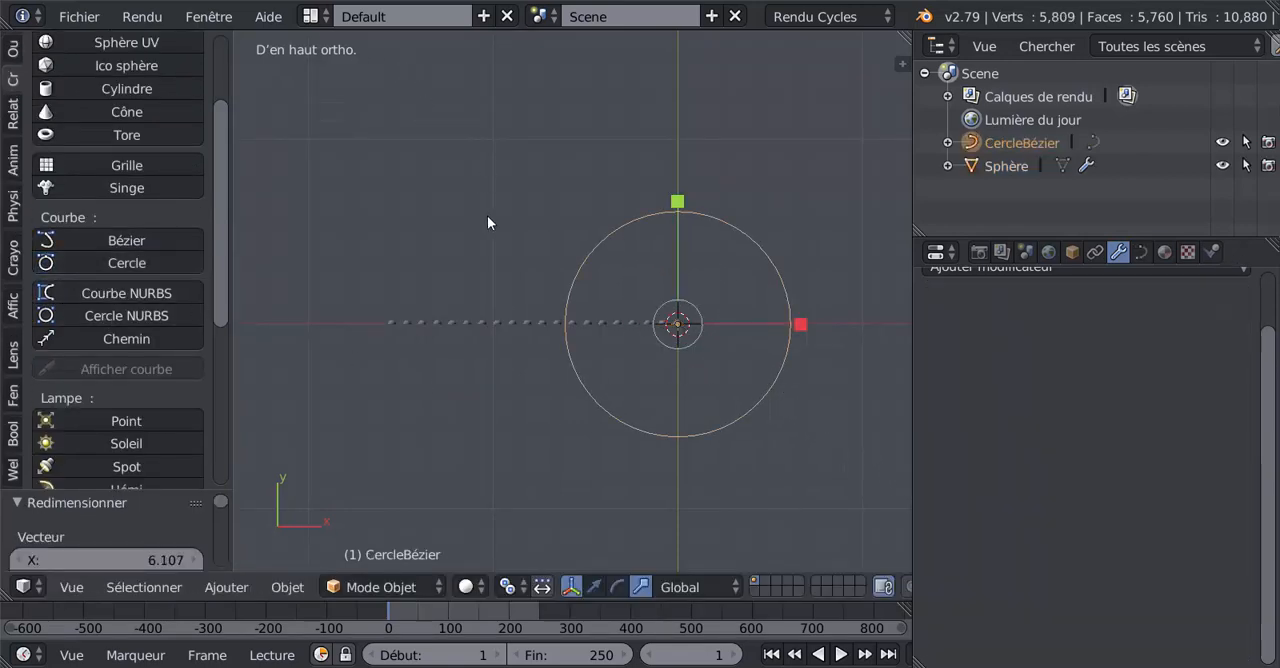
Step: Add a Curve modifier (Courbe) to the petal row Sphère with CercleBézier as its deforming object
{"action": "right_click", "coordinate": [505, 318]}
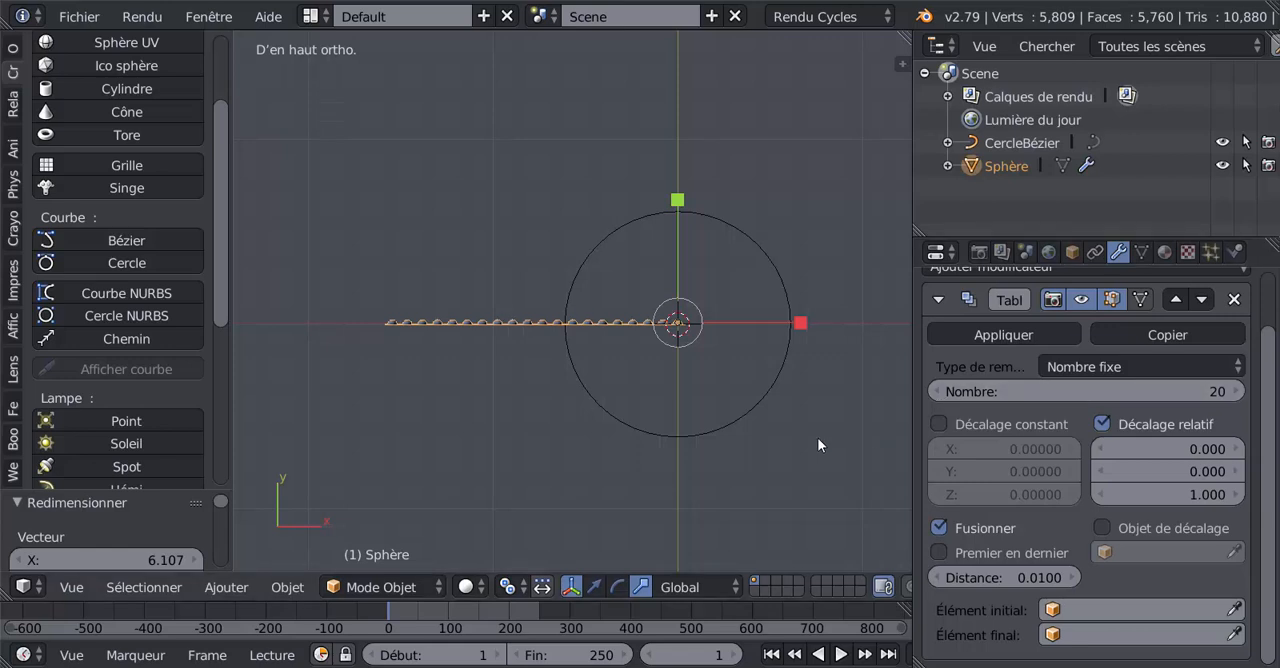
{"action": "scroll", "coordinate": [568, 334], "scroll_direction": "up", "scroll_amount": 2}
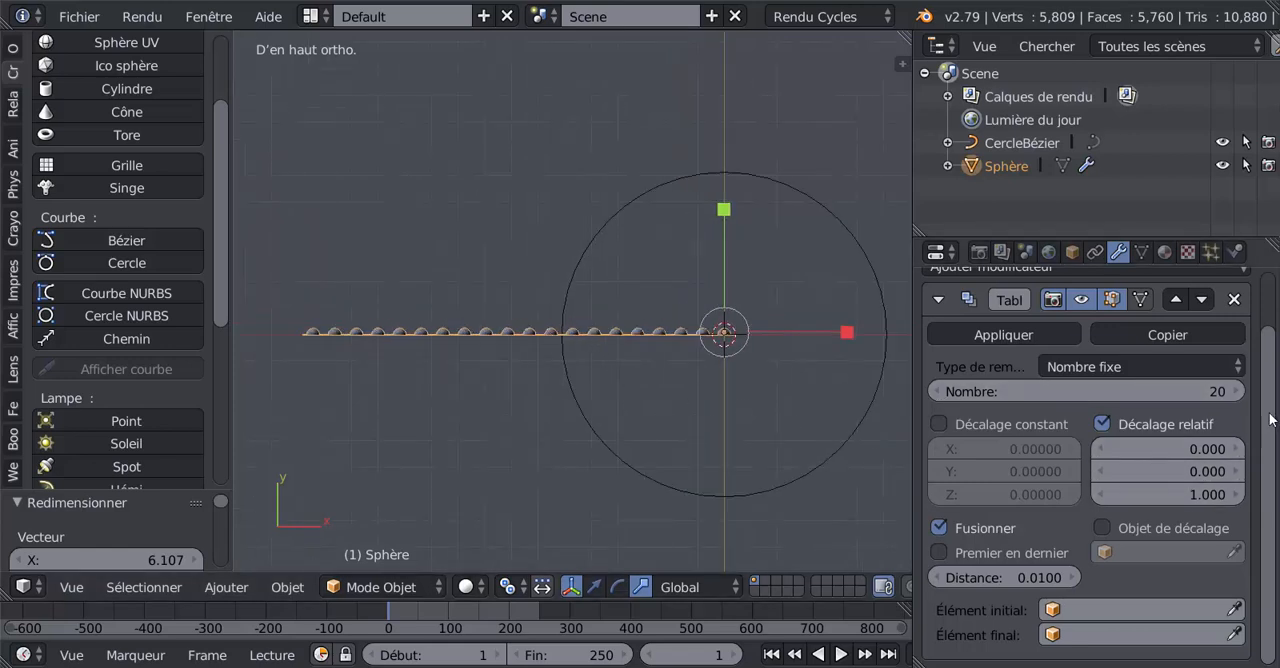
{"action": "scroll", "coordinate": [1272, 418], "scroll_direction": "up", "scroll_amount": 1}
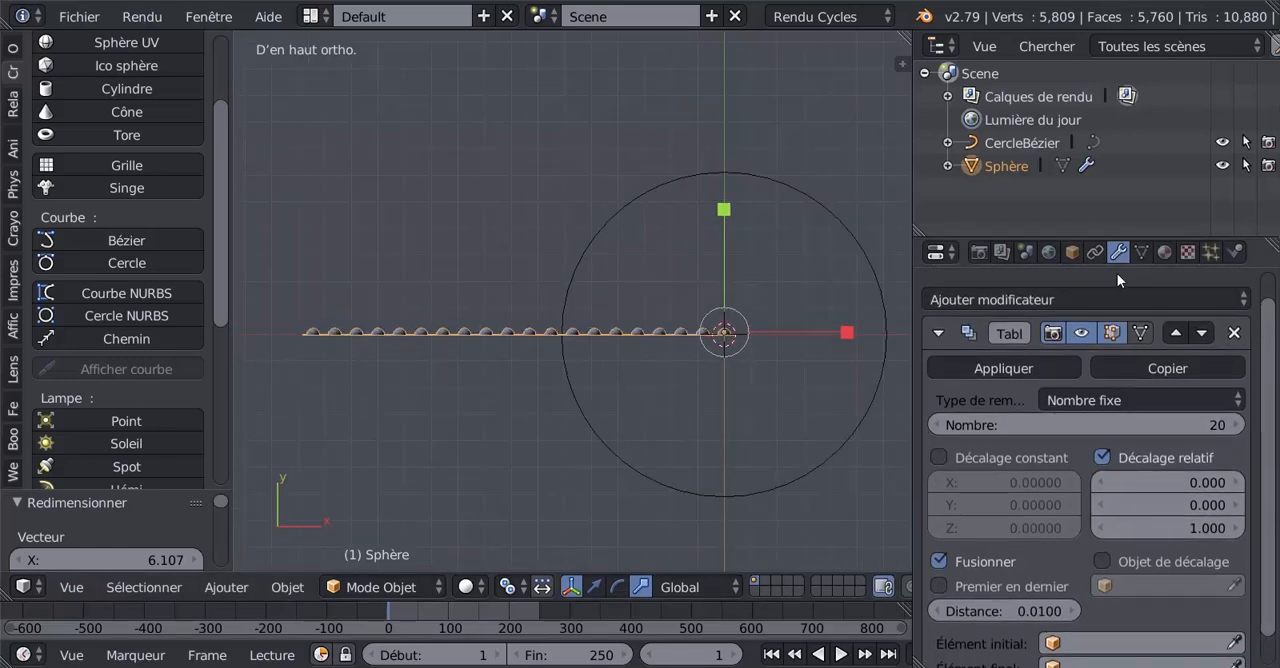
{"action": "left_click", "coordinate": [1073, 298]}
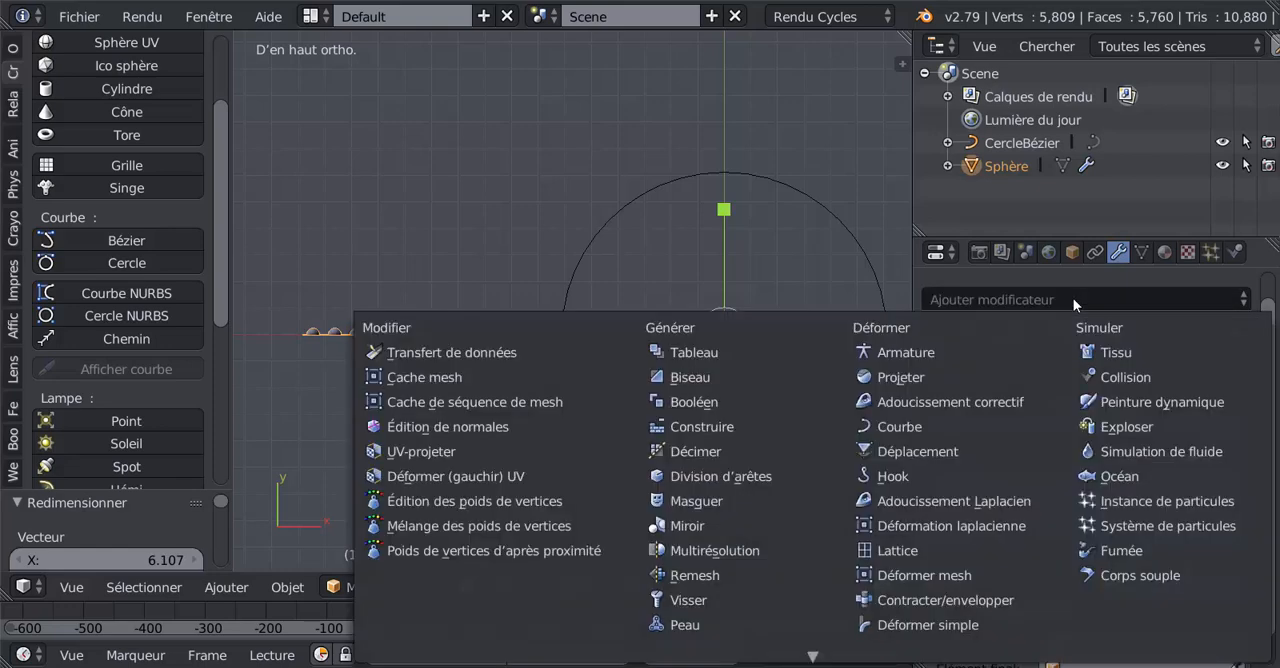
{"action": "left_click", "coordinate": [904, 427]}
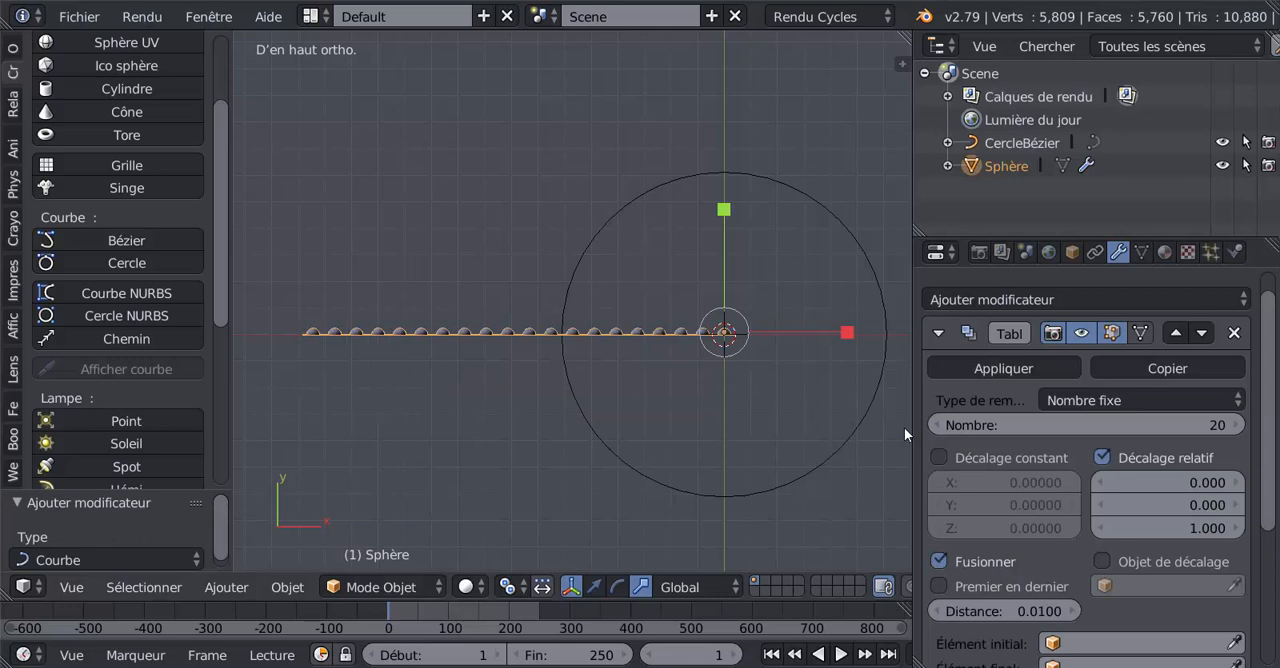
{"action": "scroll", "coordinate": [1103, 500], "scroll_direction": "down", "scroll_amount": 5}
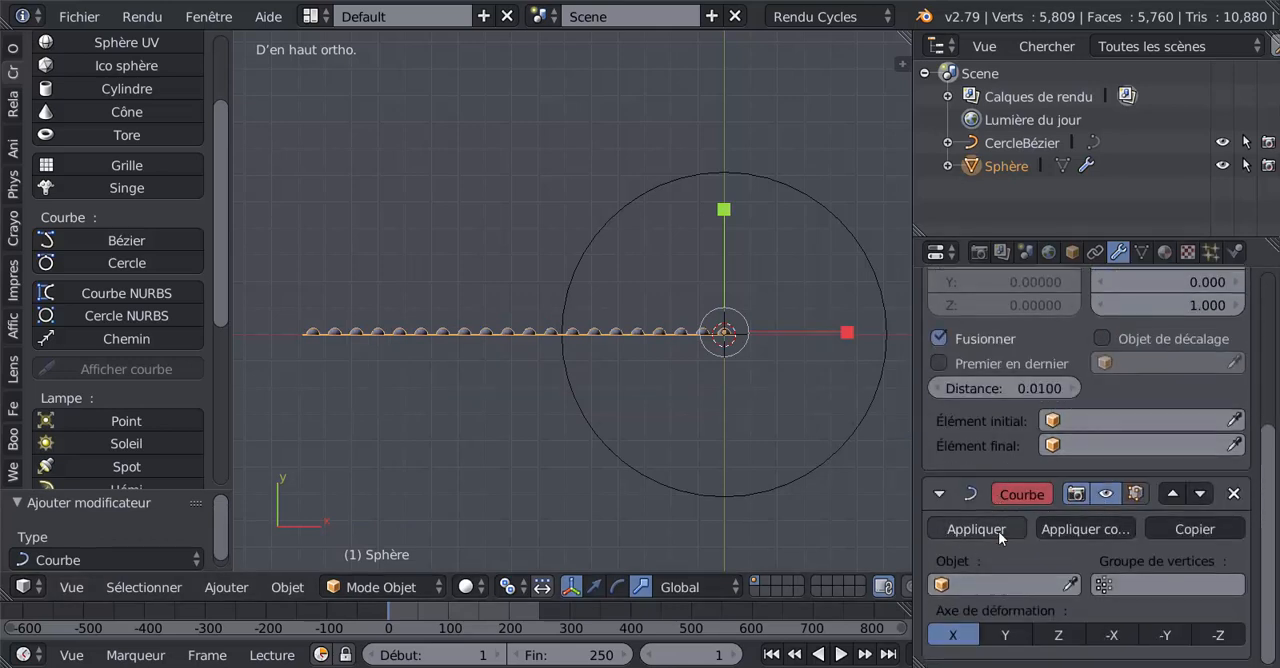
{"action": "left_click", "coordinate": [1006, 585]}
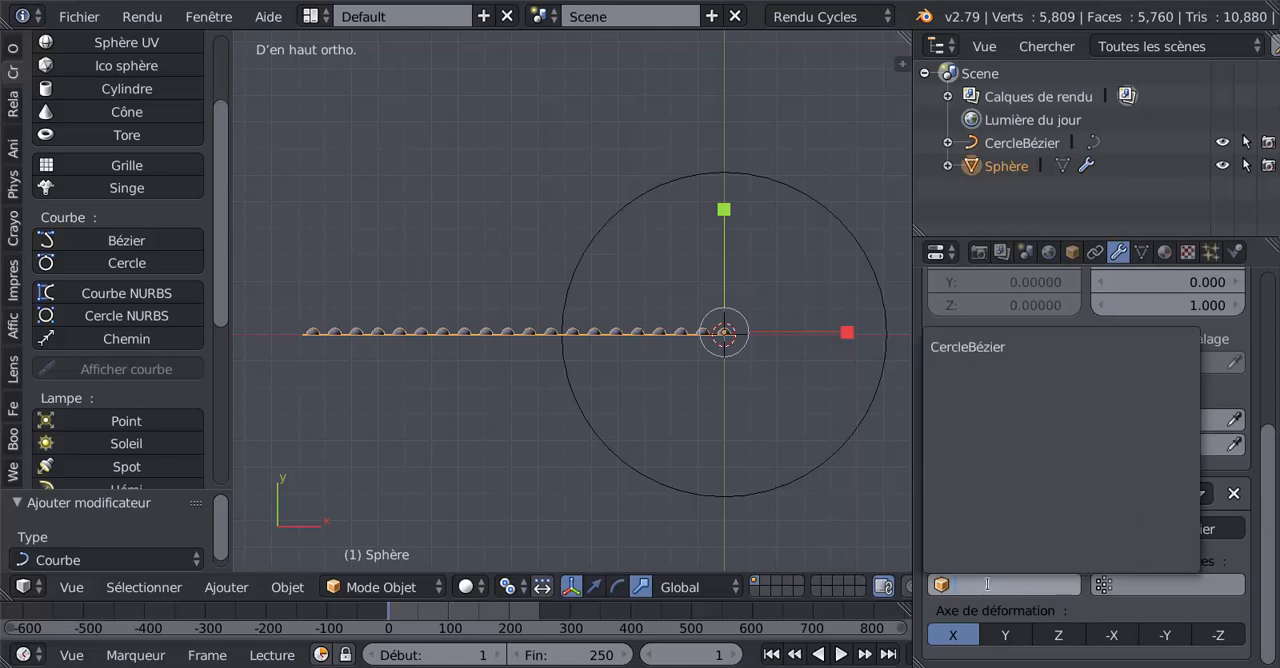
{"action": "left_click", "coordinate": [982, 347]}
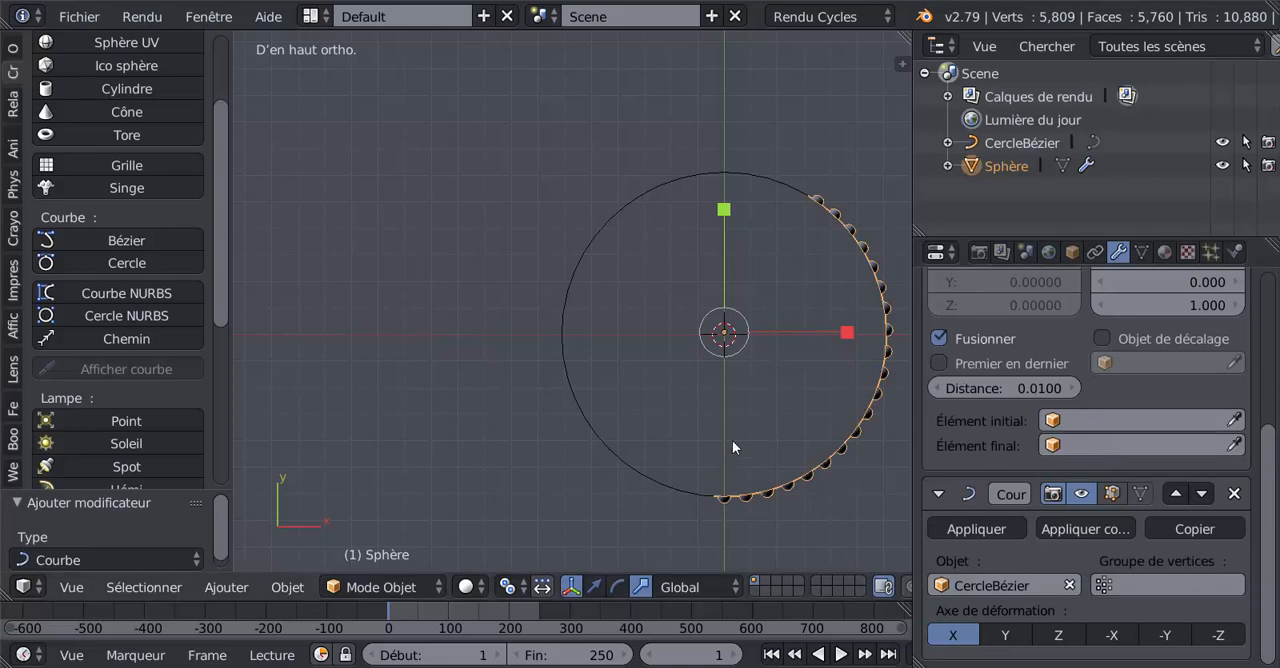
Step: Check the bent petal row from the side and clear the deforming object of its Curve modifier
{"action": "middle_click_drag", "start_coordinate": [733, 447], "coordinate": [533, 455]}
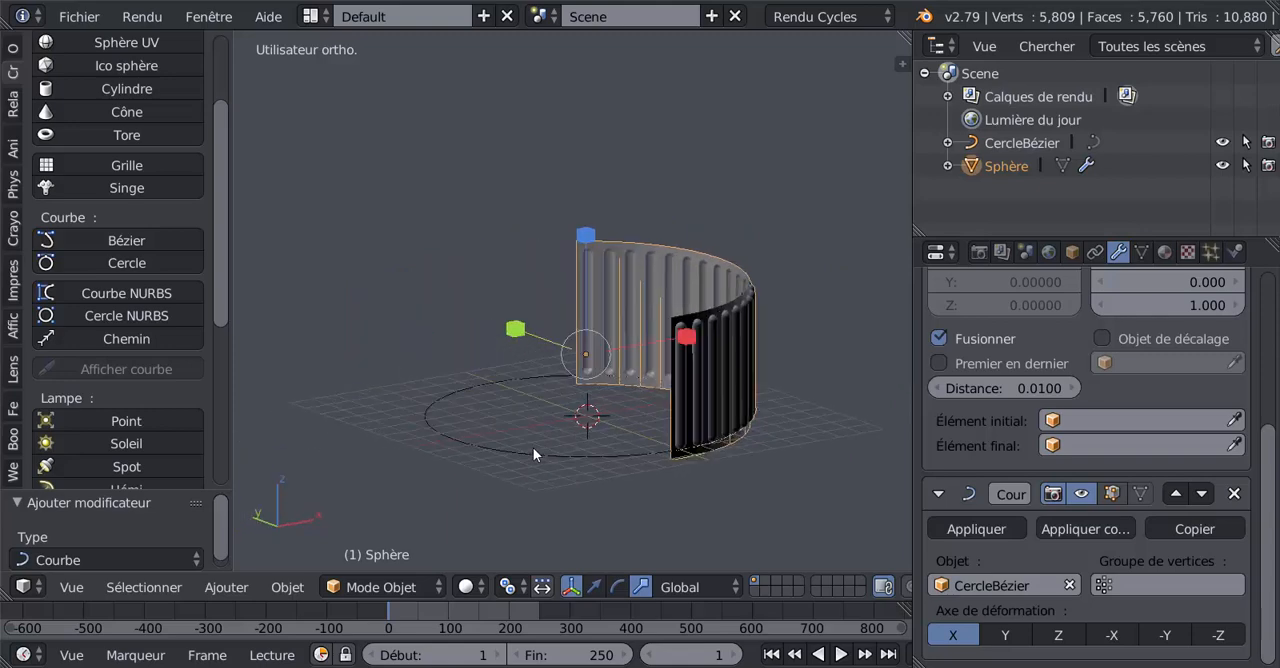
{"action": "scroll", "coordinate": [533, 455], "scroll_direction": "up", "scroll_amount": 2}
{"action": "middle_click_drag", "start_coordinate": [695, 358], "coordinate": [708, 419]}
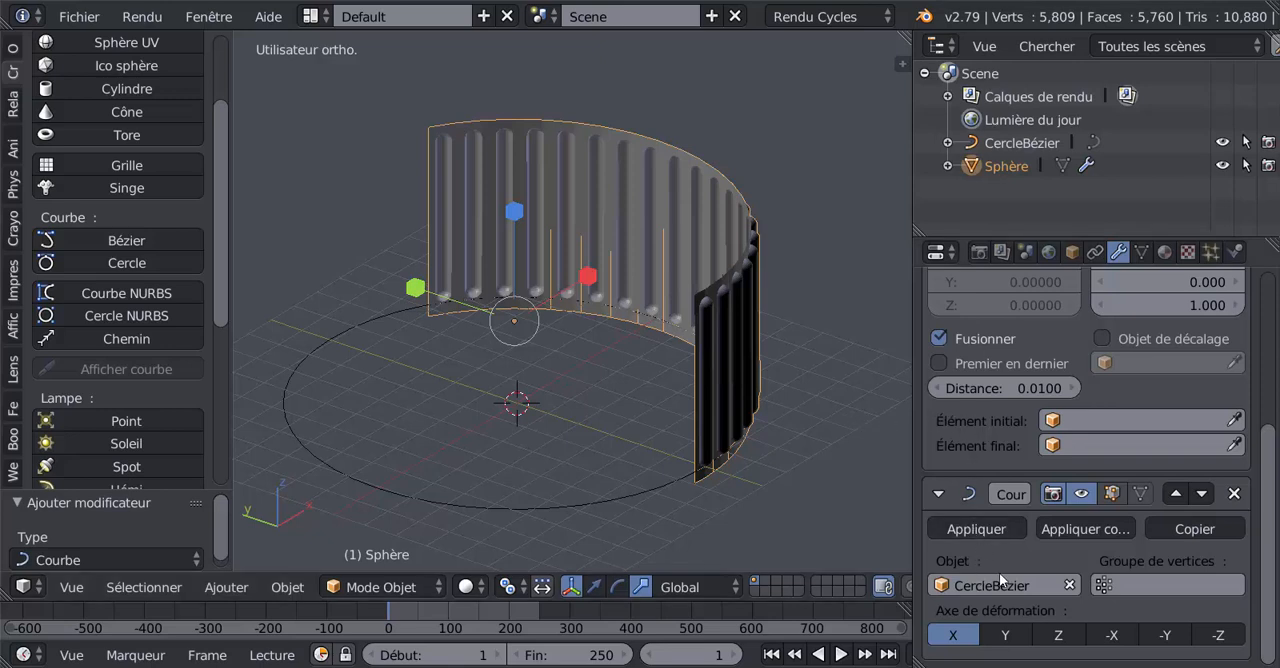
{"action": "left_click", "coordinate": [1070, 585]}
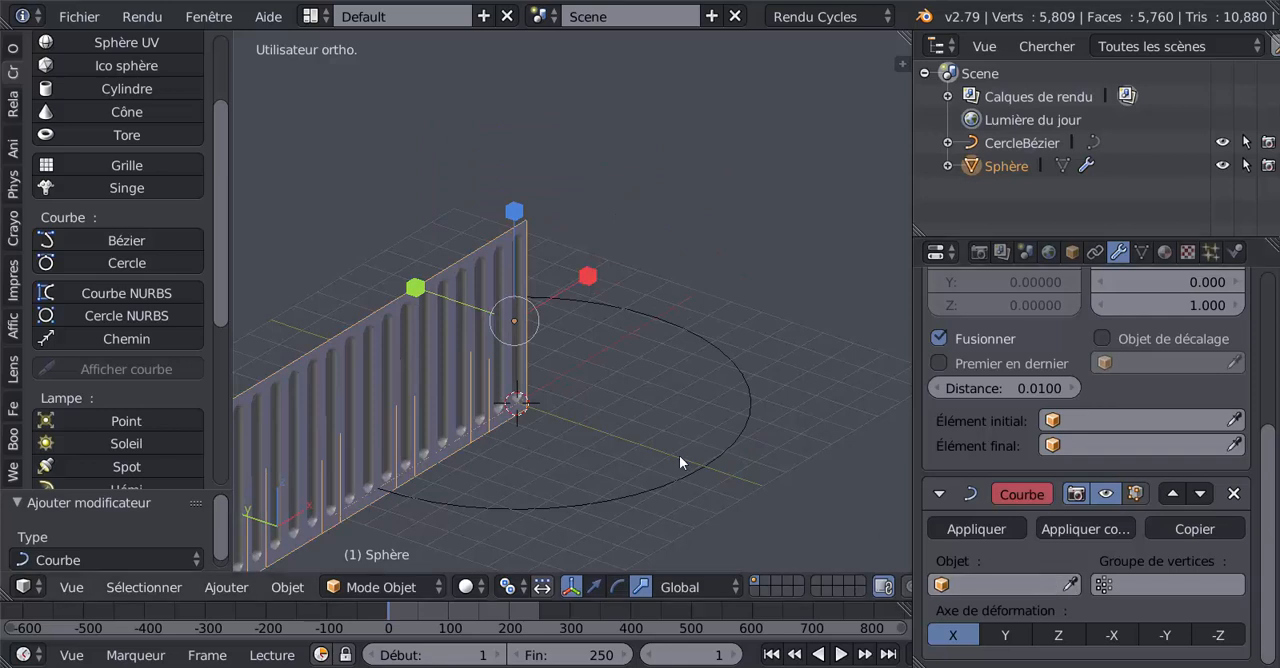
Step: Flip the petal row Sphère by scaling it -1 along the global Y axis
{"action": "middle_click_drag", "start_coordinate": [481, 341], "coordinate": [585, 350]}
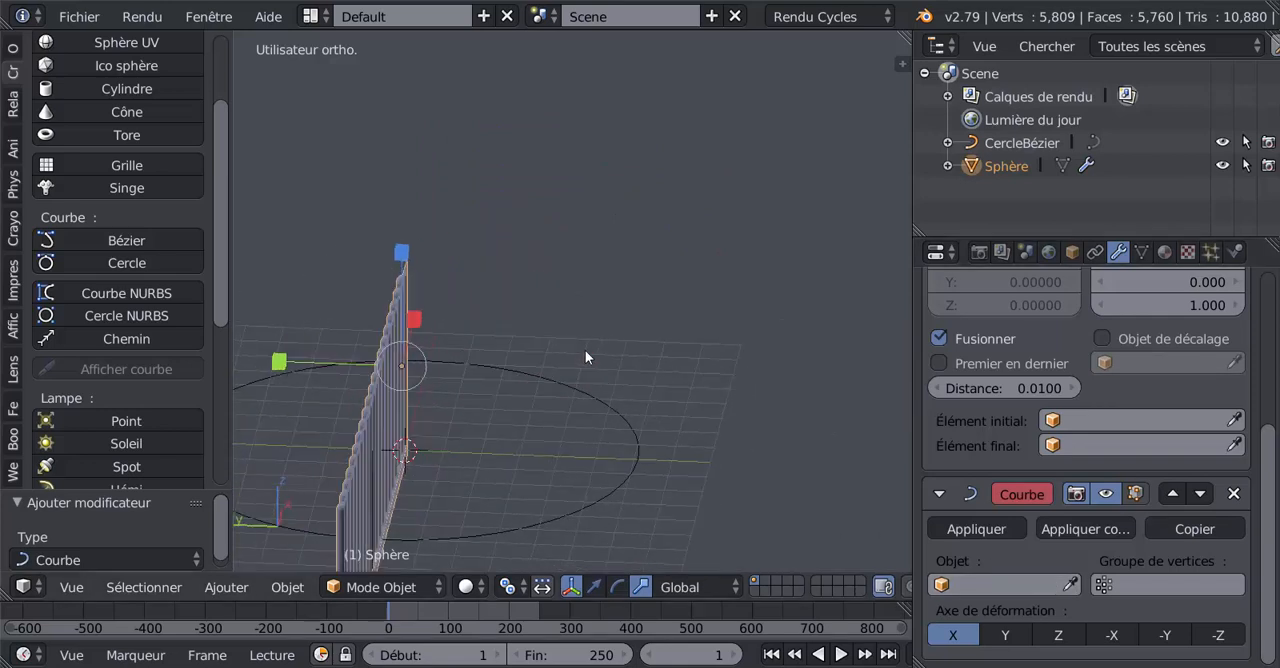
{"action": "left_click", "coordinate": [280, 362]}
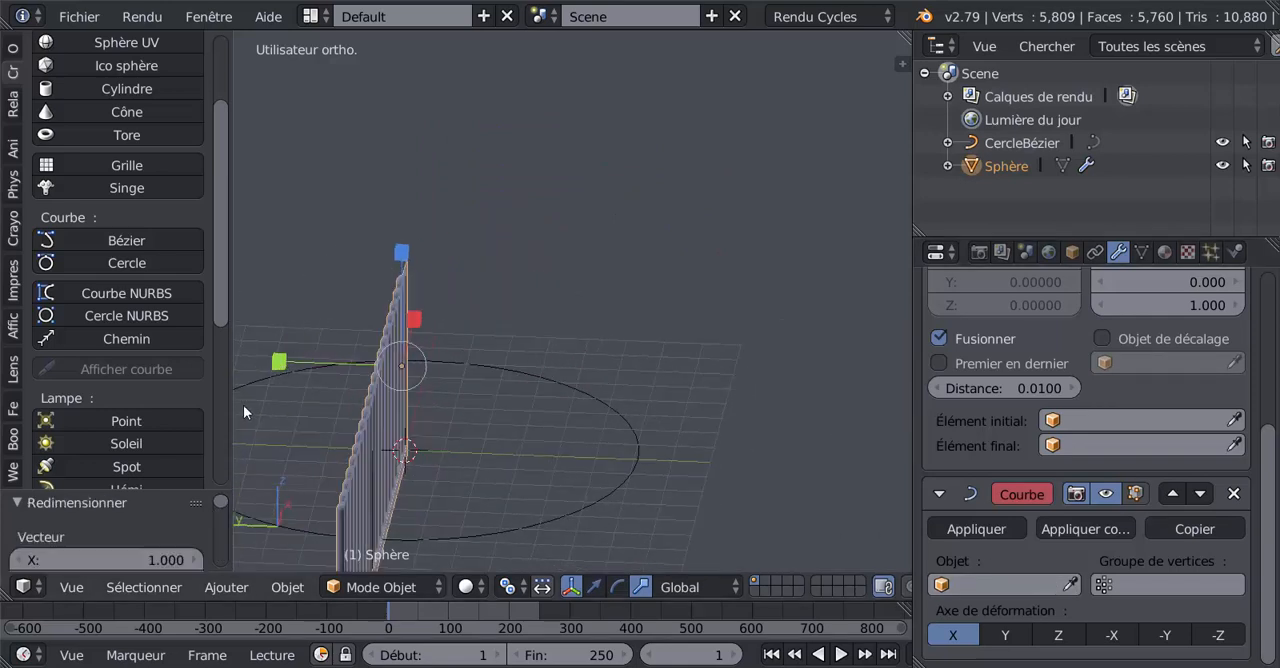
{"action": "middle_click_drag", "start_coordinate": [381, 397], "coordinate": [460, 432]}
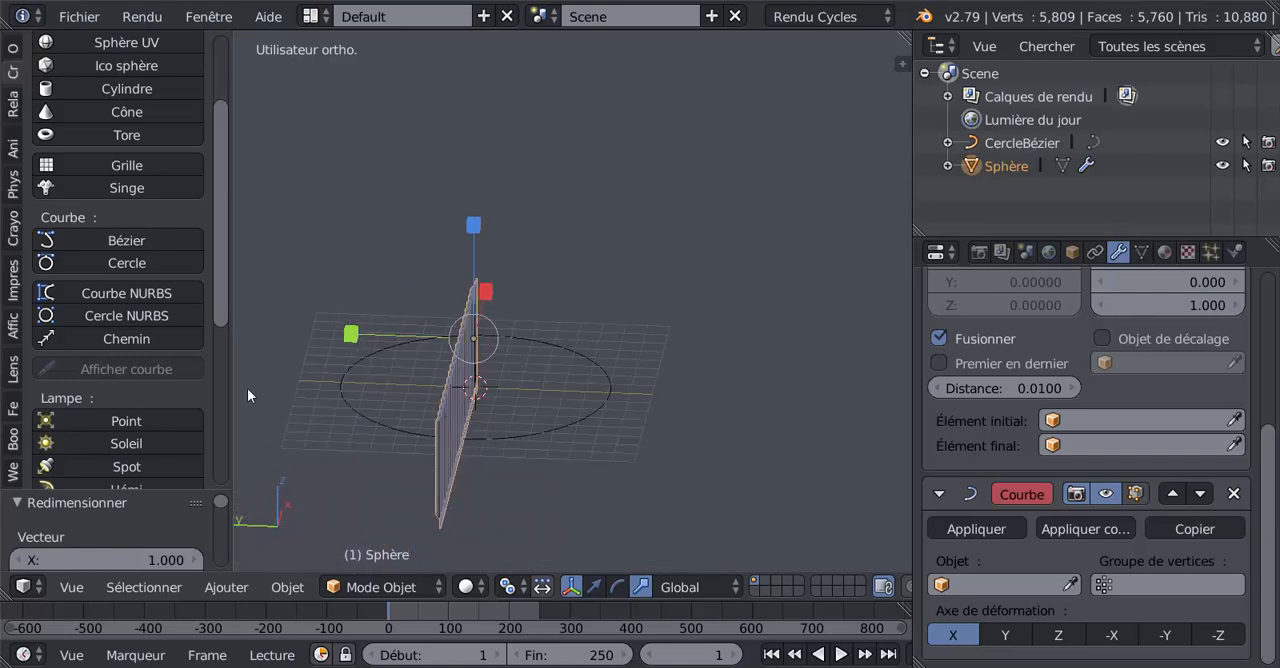
{"action": "scroll", "coordinate": [218, 310], "scroll_direction": "down", "scroll_amount": 1}
{"action": "scroll", "coordinate": [229, 397], "scroll_direction": "down", "scroll_amount": 1}
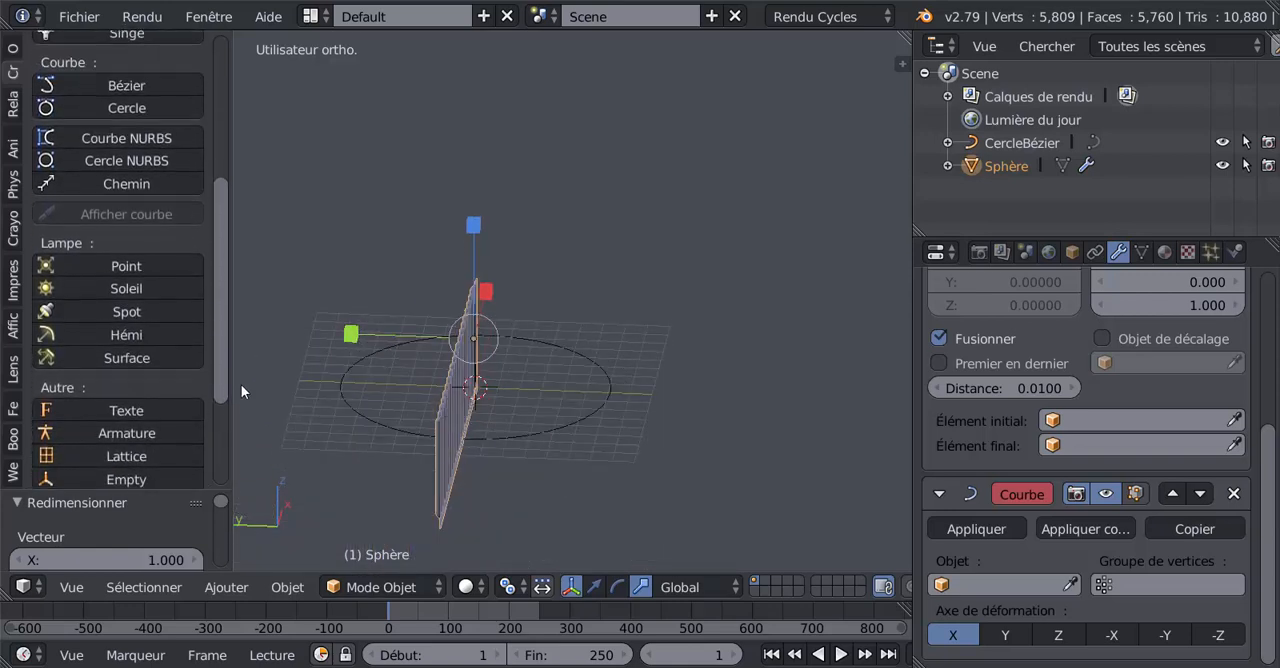
{"action": "left_click_drag", "start_coordinate": [146, 489], "coordinate": [147, 146]}
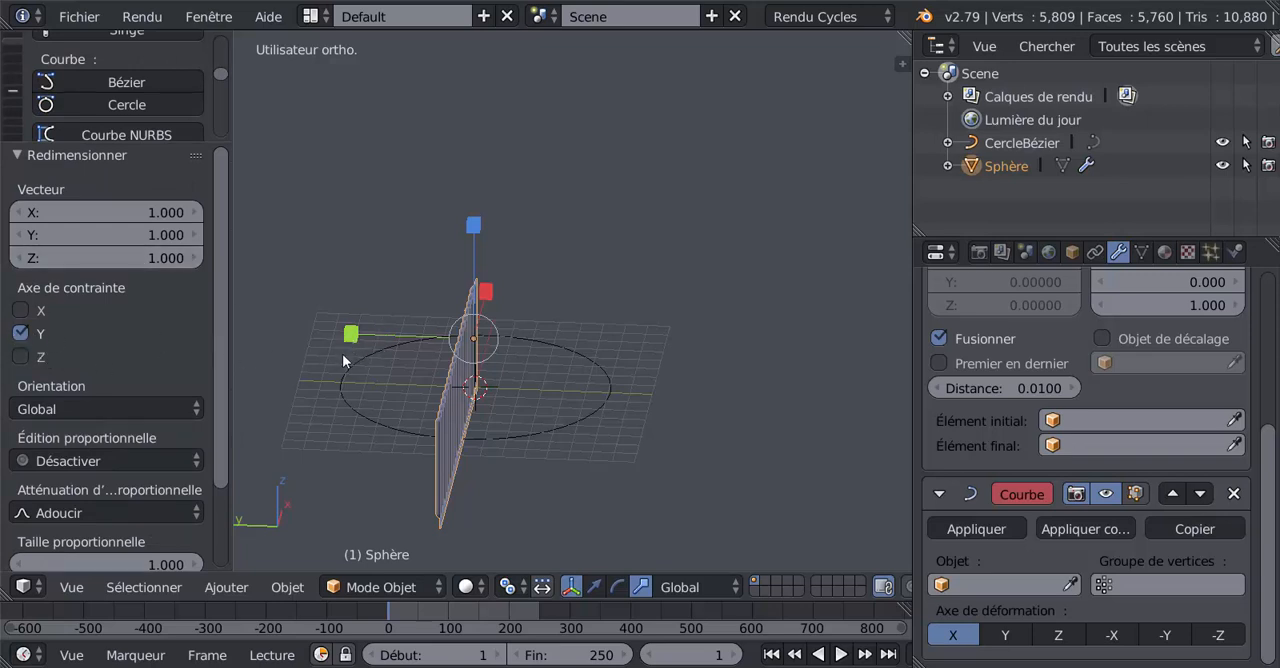
{"action": "left_click", "coordinate": [169, 235]}
{"action": "key", "text": "BackSpace"}
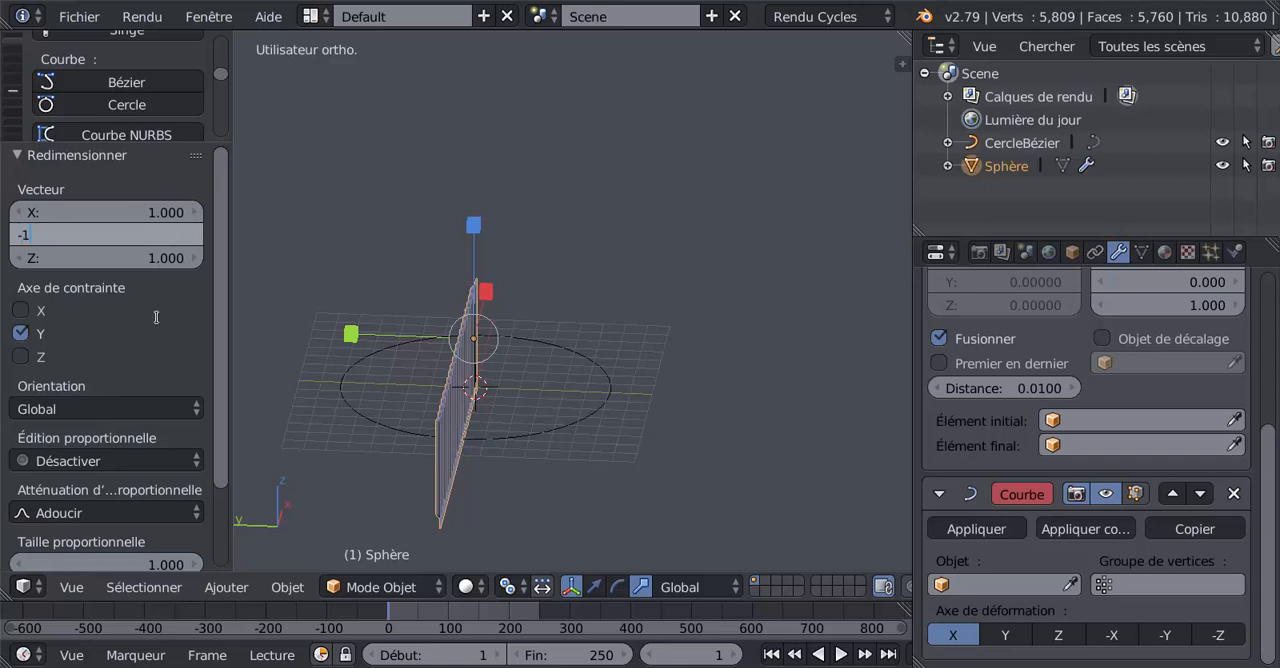
{"action": "type", "text": "-1"}
{"action": "key", "text": "Return"}
Step: Assign CercleBézier again as the deforming object of the petal row's Curve modifier
{"action": "middle_click_drag", "start_coordinate": [709, 491], "coordinate": [615, 492]}
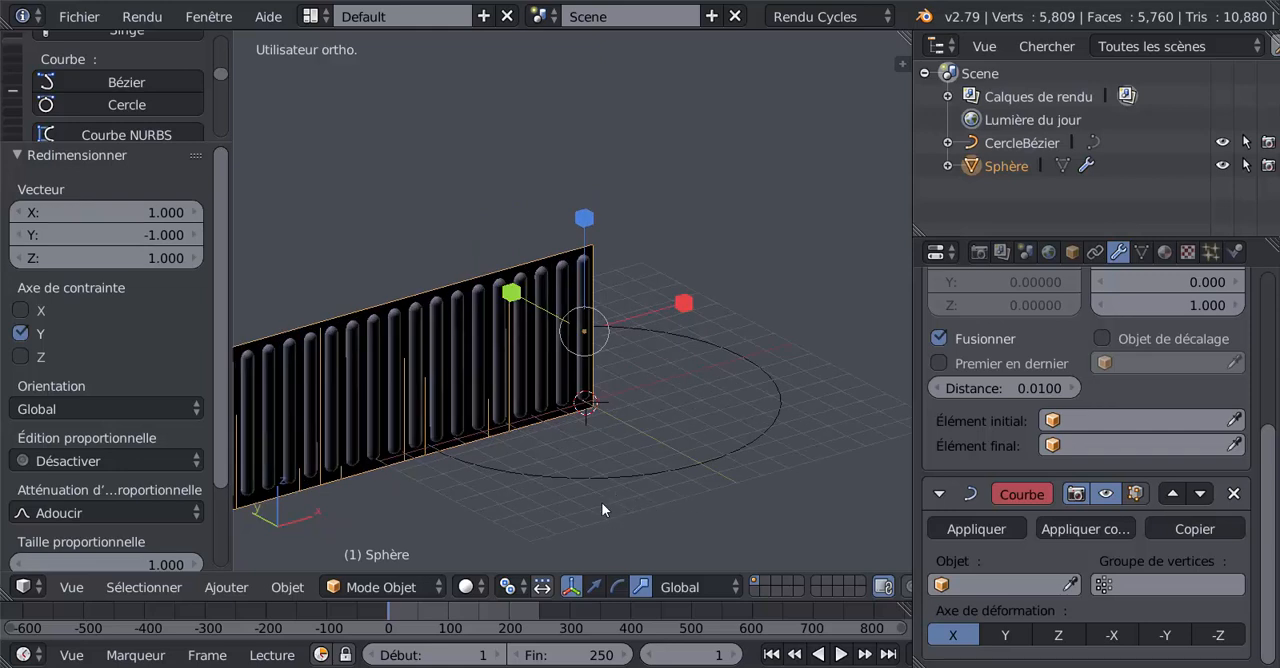
{"action": "left_click", "coordinate": [989, 585]}
{"action": "left_click", "coordinate": [968, 347]}
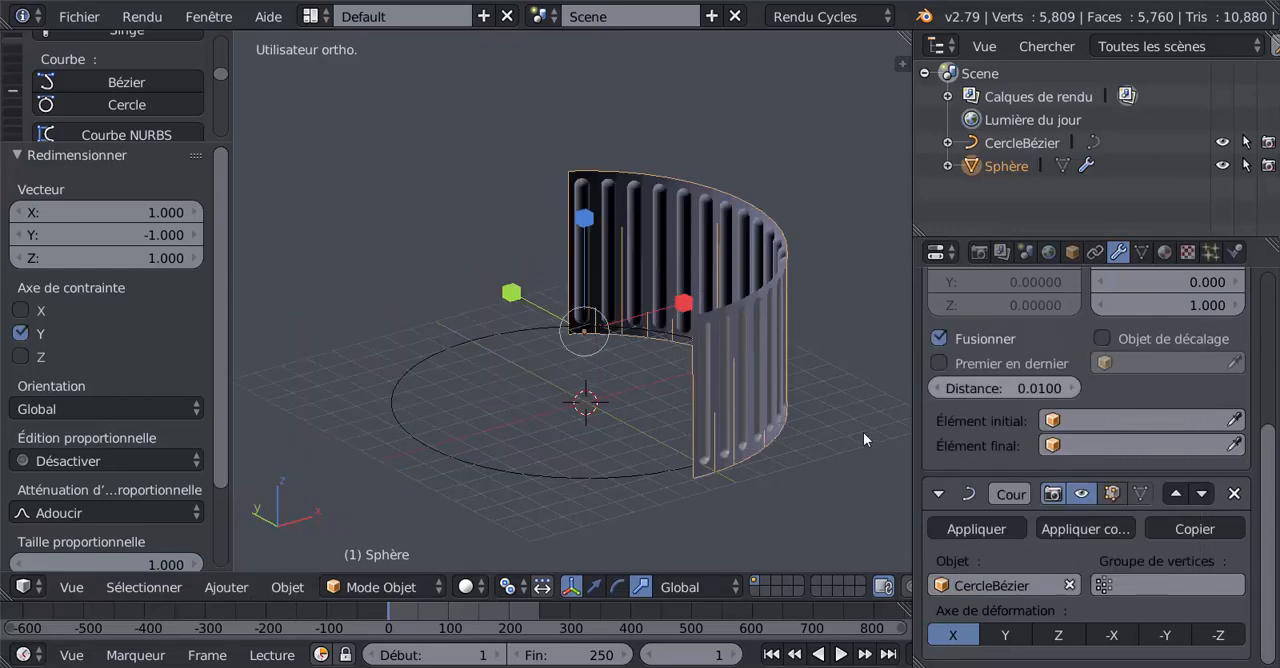
Step: Select CercleBézier and scale it down uniformly by about 0.453 so the petal row wraps most of the circle
{"action": "mouse_move", "coordinate": [681, 487]}
{"action": "middle_mouse_down"}
{"action": "mouse_move", "coordinate": [514, 432]}
{"action": "mouse_move", "coordinate": [696, 480]}
{"action": "middle_mouse_up"}
{"action": "right_click", "coordinate": [628, 478]}
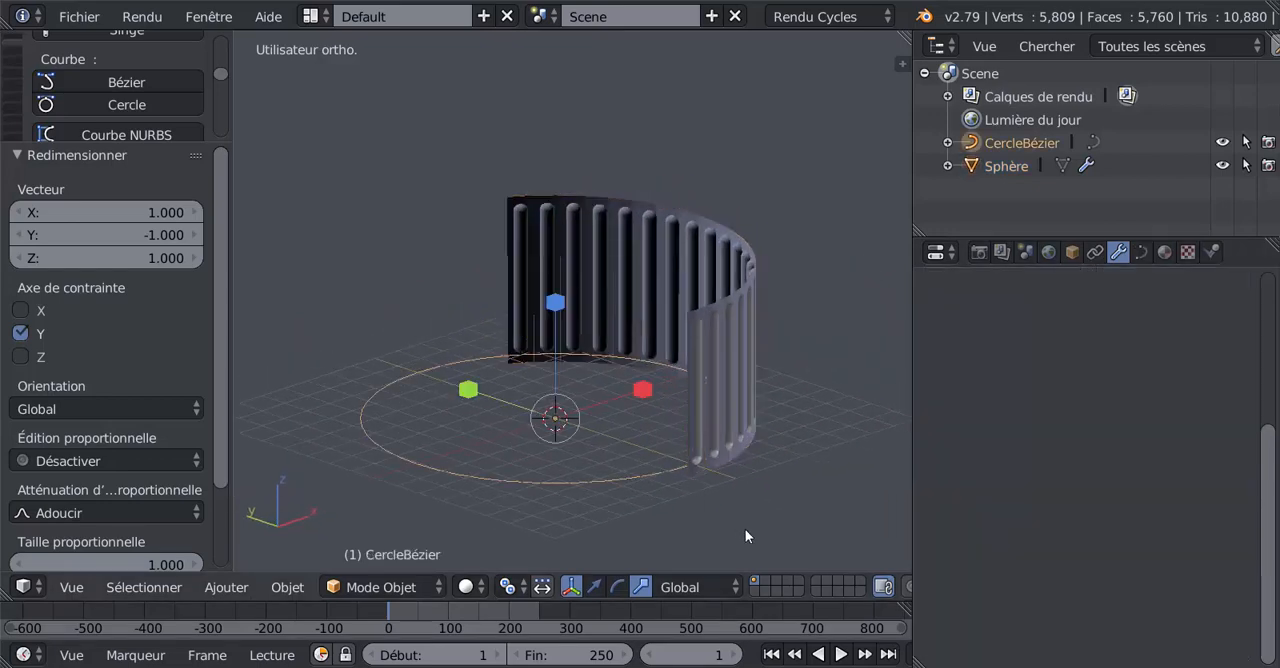
{"action": "key", "text": "s"}
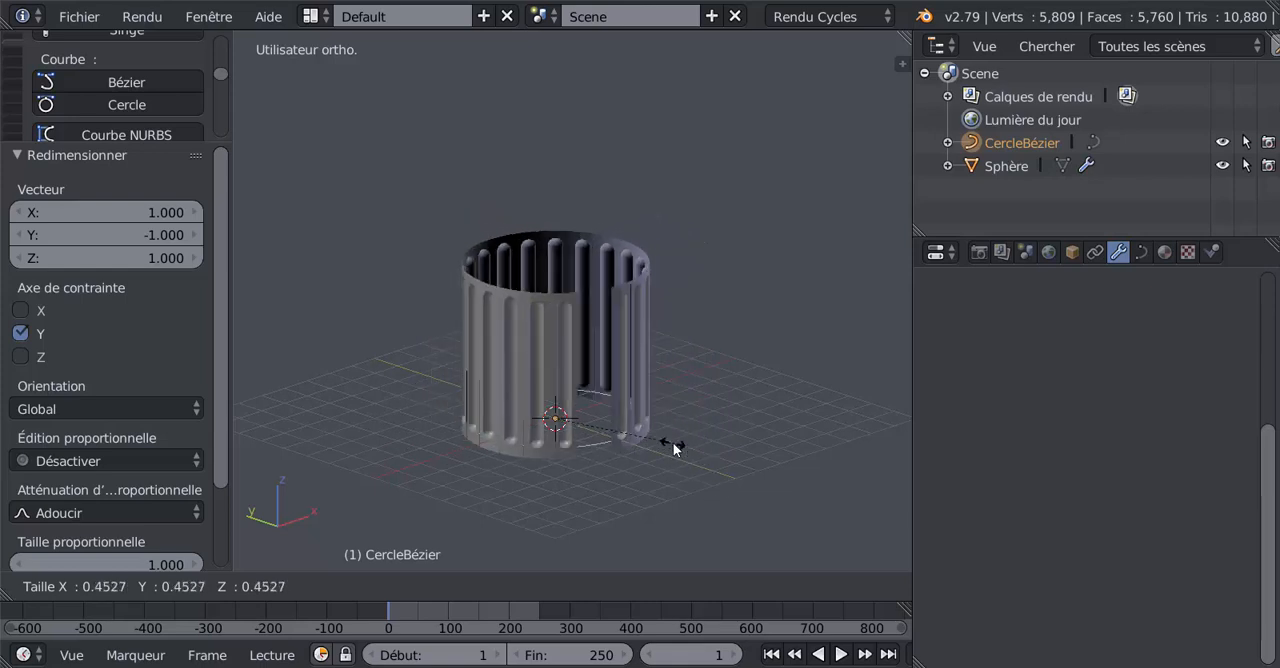
{"action": "left_click", "coordinate": [673, 442]}
Step: Scale CercleBézier by about 0.936 to close the remaining gap between the two ends of the petal row
{"action": "scroll", "coordinate": [673, 452], "scroll_direction": "up", "scroll_amount": 8}
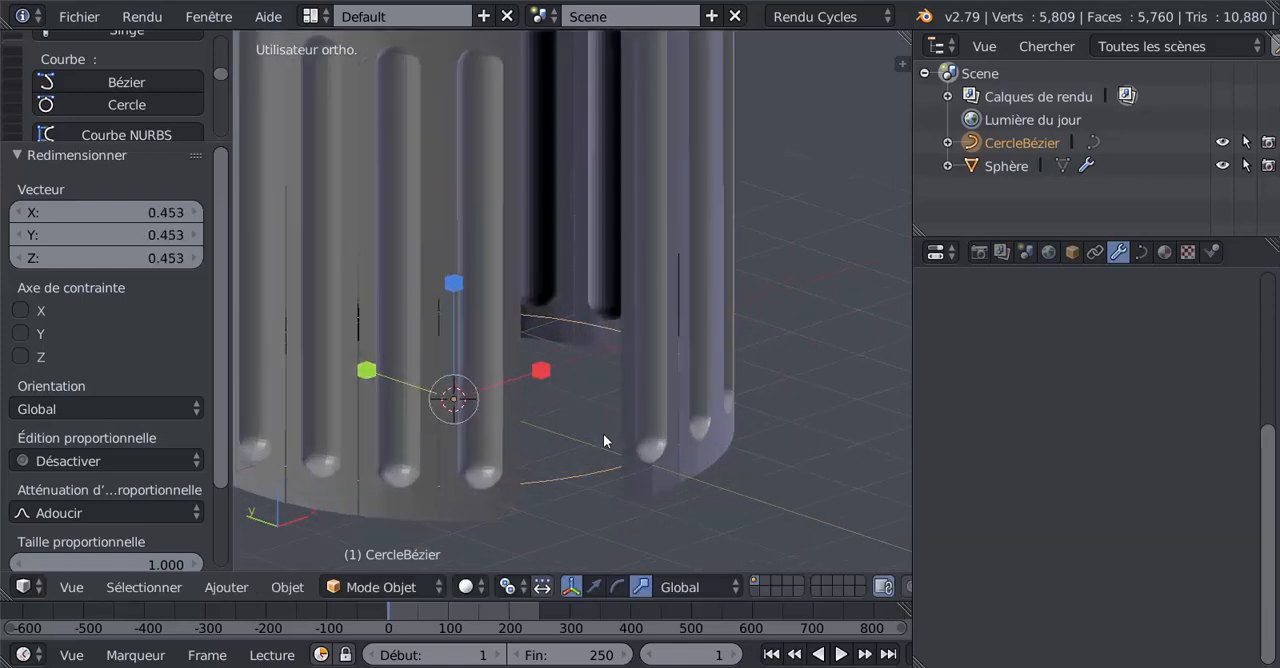
{"action": "scroll", "coordinate": [636, 503], "scroll_direction": "up", "scroll_amount": 2}
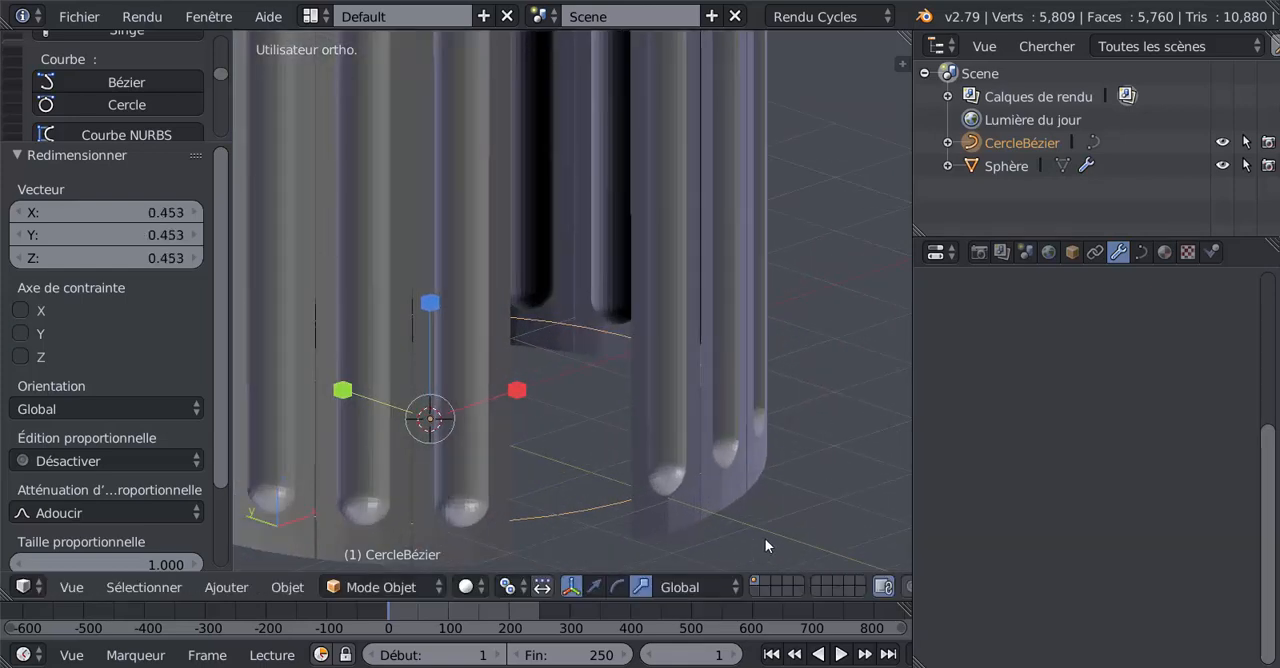
{"action": "key", "text": "s"}
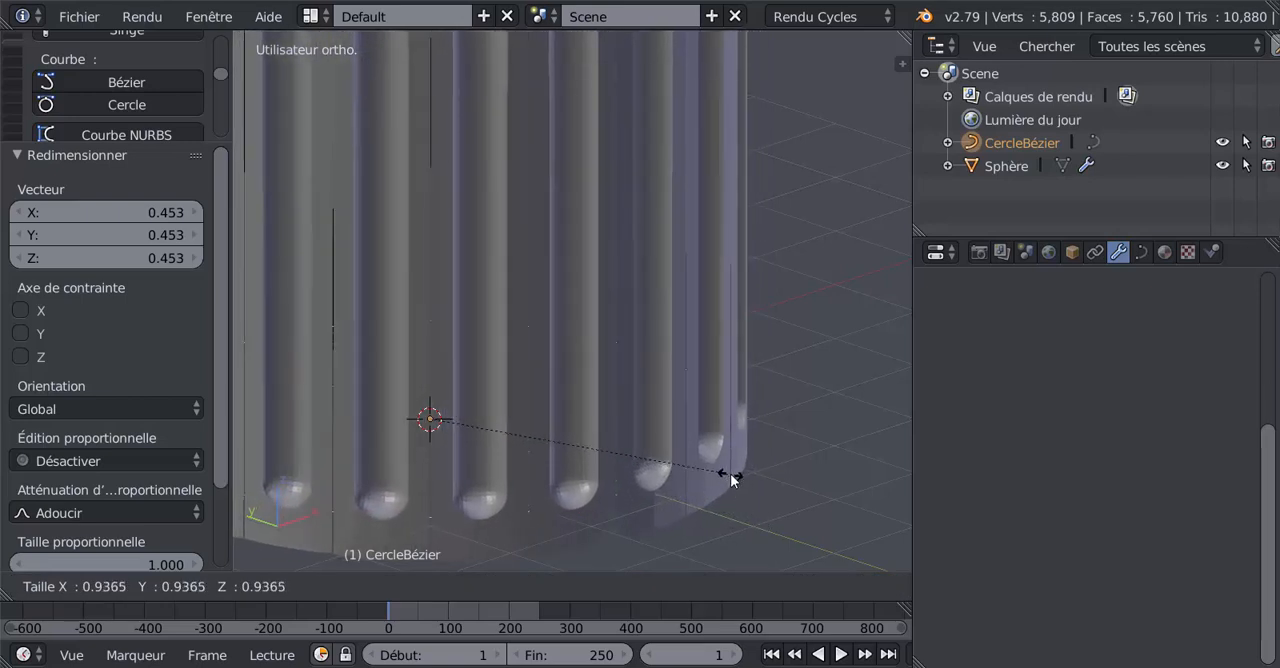
{"action": "left_click", "coordinate": [730, 480]}
Step: Examine the petal ring from several sides and check the control points of CercleBézier in Edit Mode
{"action": "middle_click_drag", "start_coordinate": [668, 519], "coordinate": [367, 574]}
{"action": "scroll", "coordinate": [620, 514], "scroll_direction": "down", "scroll_amount": 1}
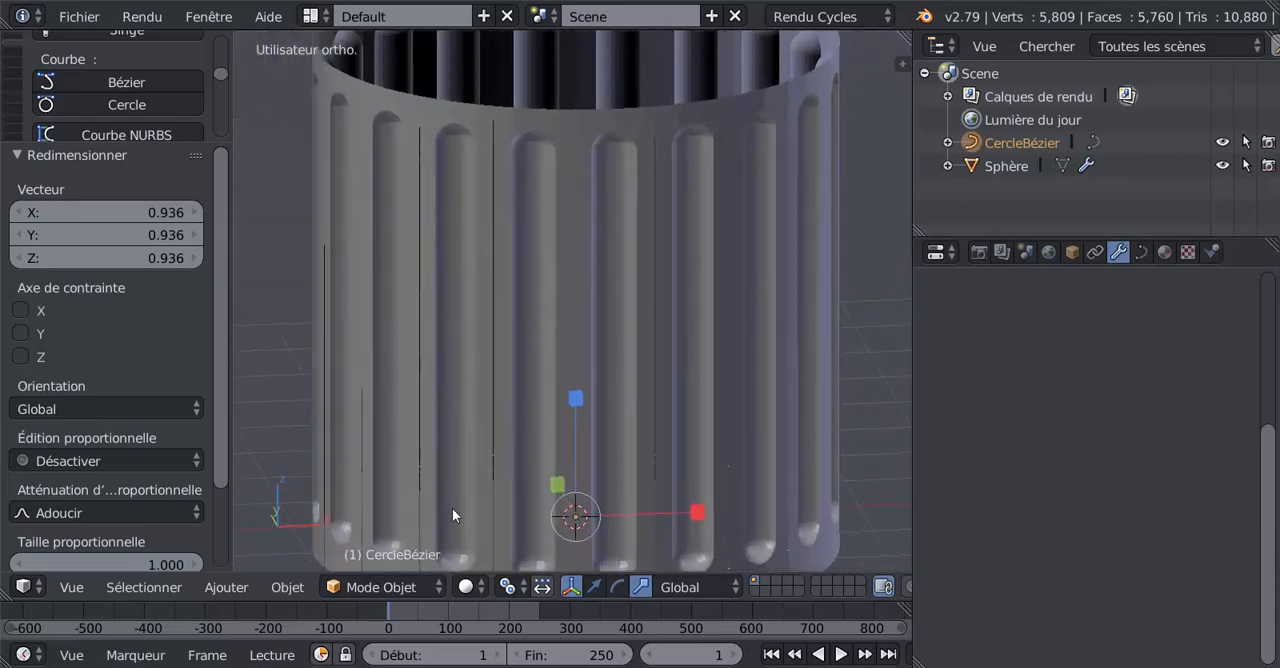
{"action": "middle_click_drag", "start_coordinate": [452, 510], "coordinate": [641, 526]}
{"action": "scroll", "coordinate": [627, 505], "scroll_direction": "up", "scroll_amount": 3}
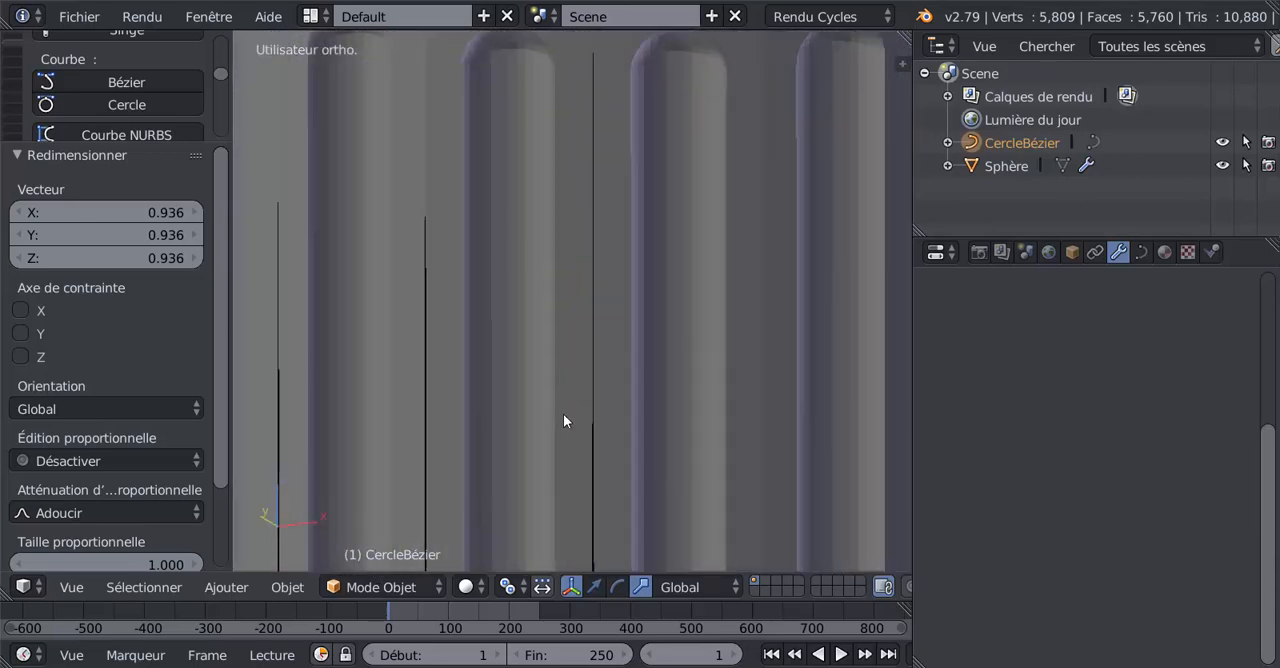
{"action": "scroll", "coordinate": [564, 414], "scroll_direction": "down", "scroll_amount": 5}
{"action": "key", "text": "Tab"}
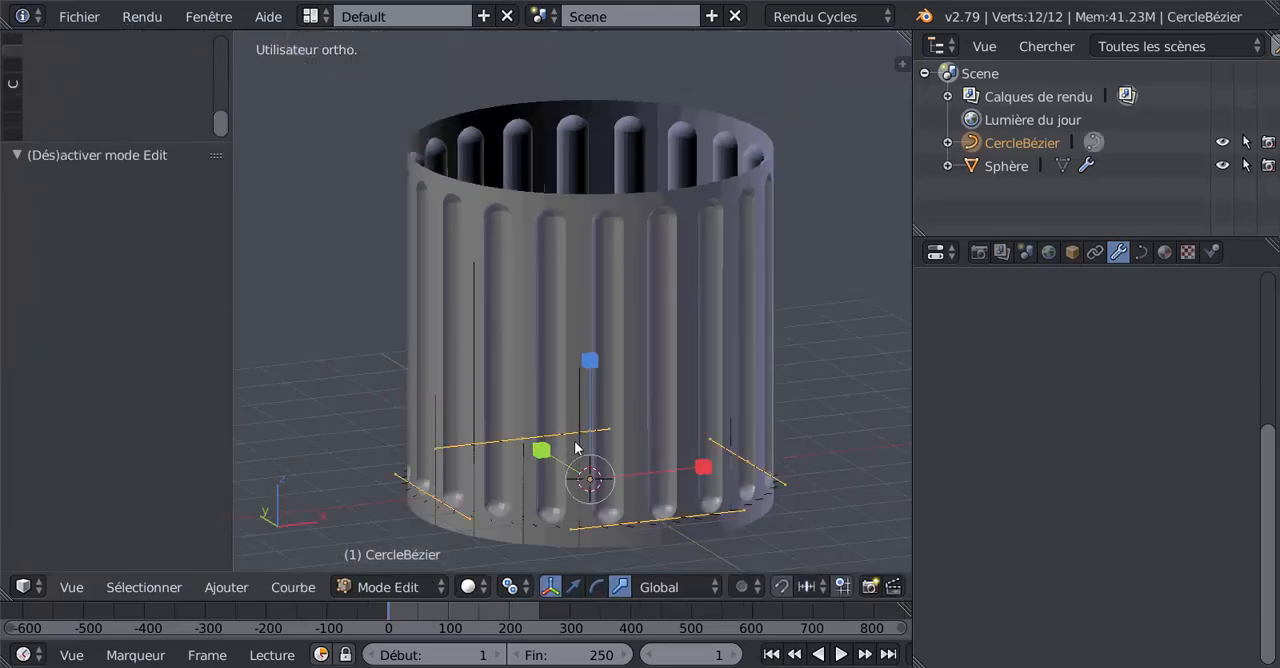
{"action": "key", "text": "Tab"}
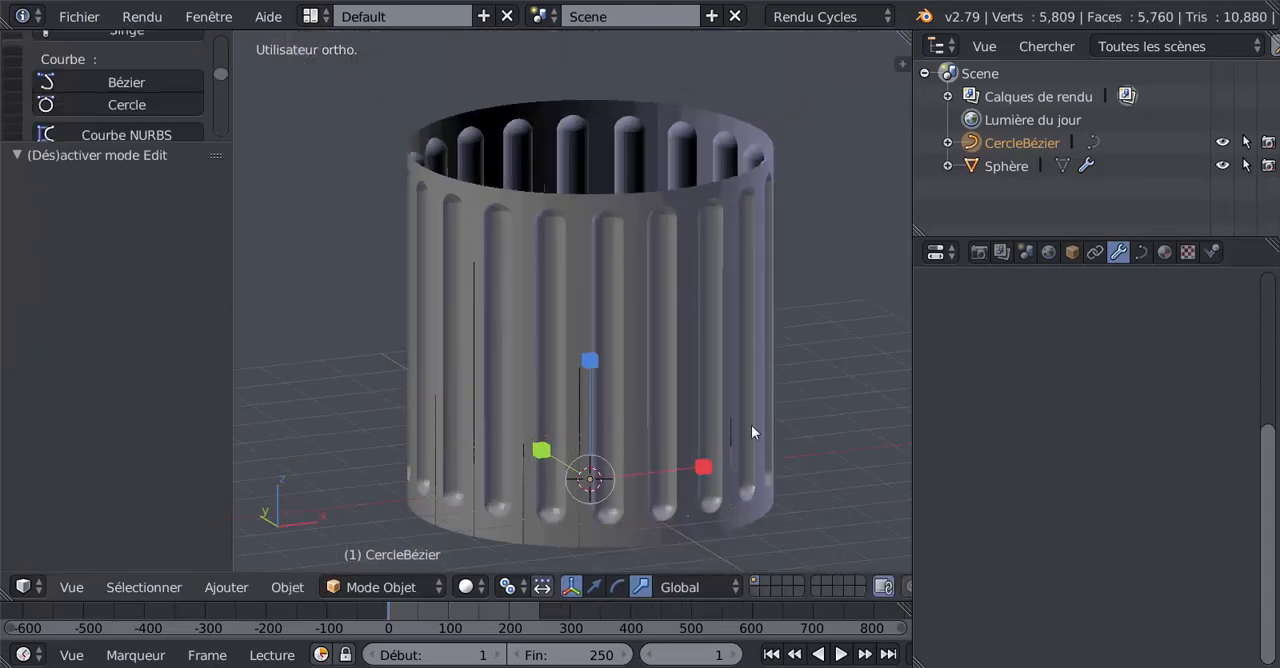
Step: Select the petal ring Sphère and apply its Array (Tableau) and Curve (Courbe) modifiers in that order
{"action": "right_click", "coordinate": [712, 402]}
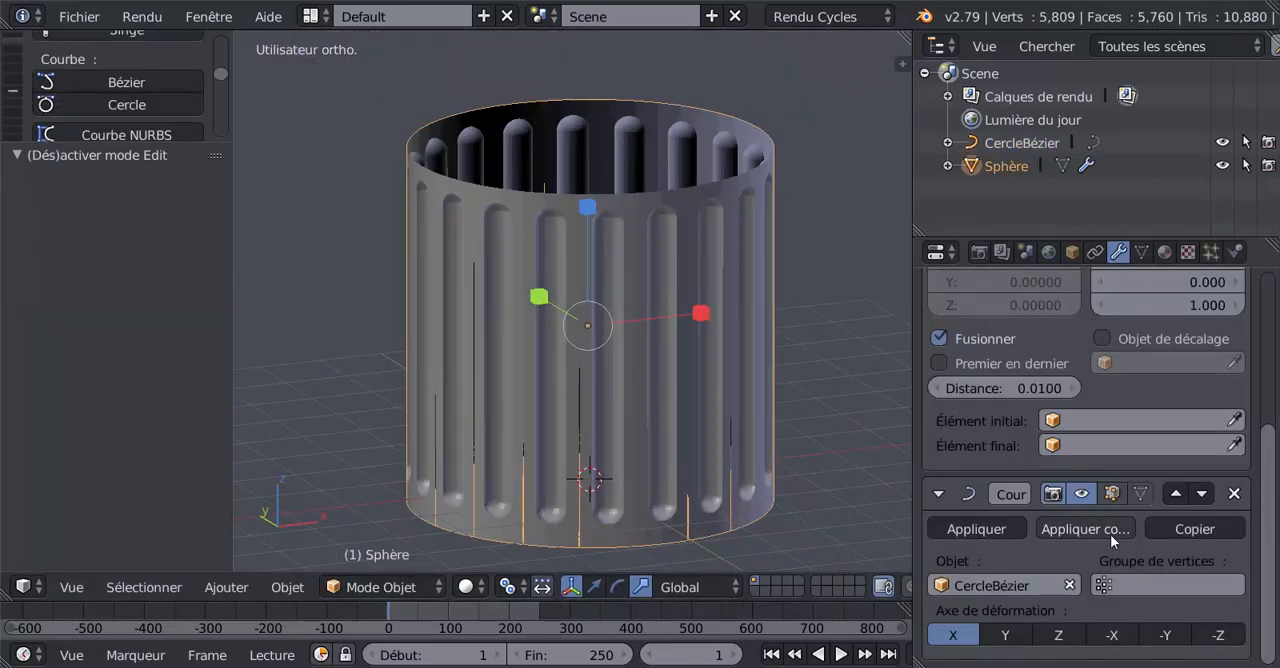
{"action": "scroll", "coordinate": [1266, 540], "scroll_direction": "up", "scroll_amount": 4}
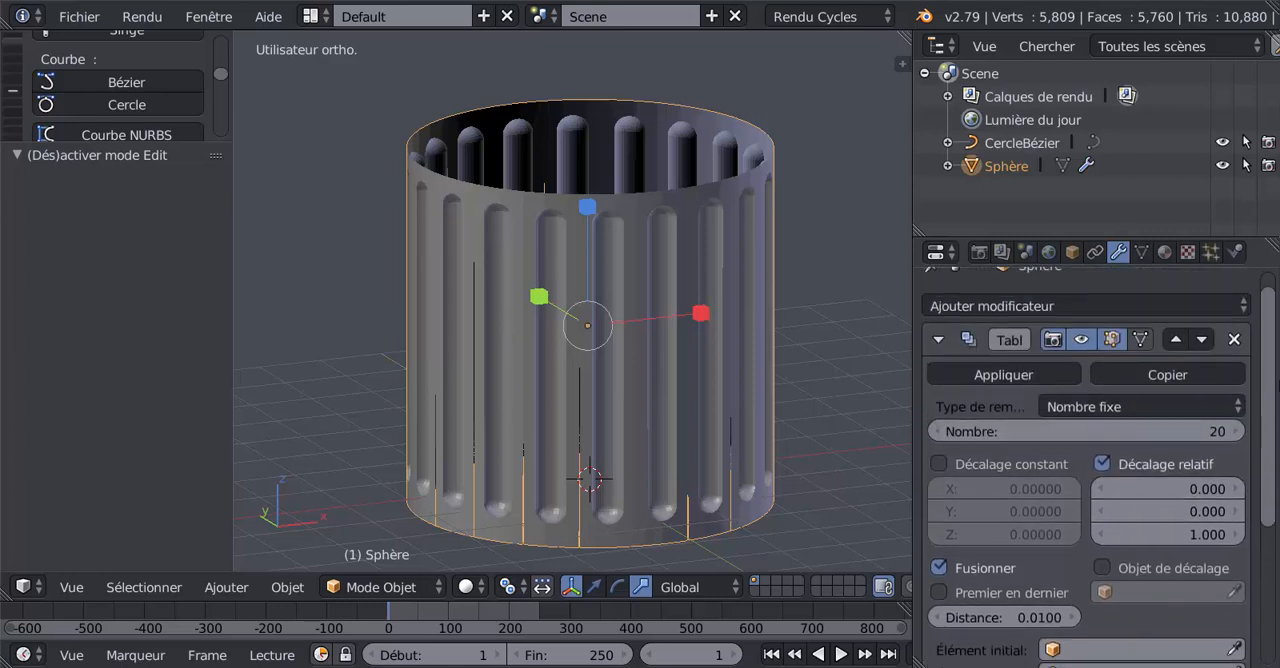
{"action": "left_click_drag", "start_coordinate": [1278, 385], "coordinate": [1278, 362]}
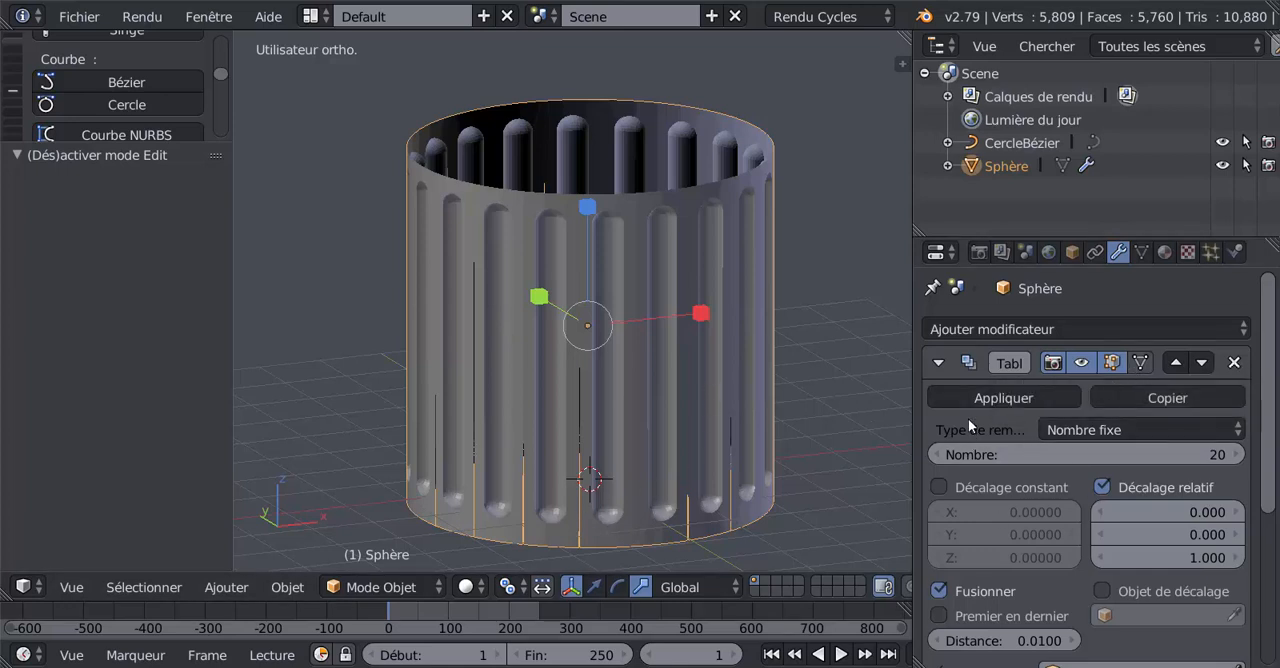
{"action": "left_click", "coordinate": [1003, 399]}
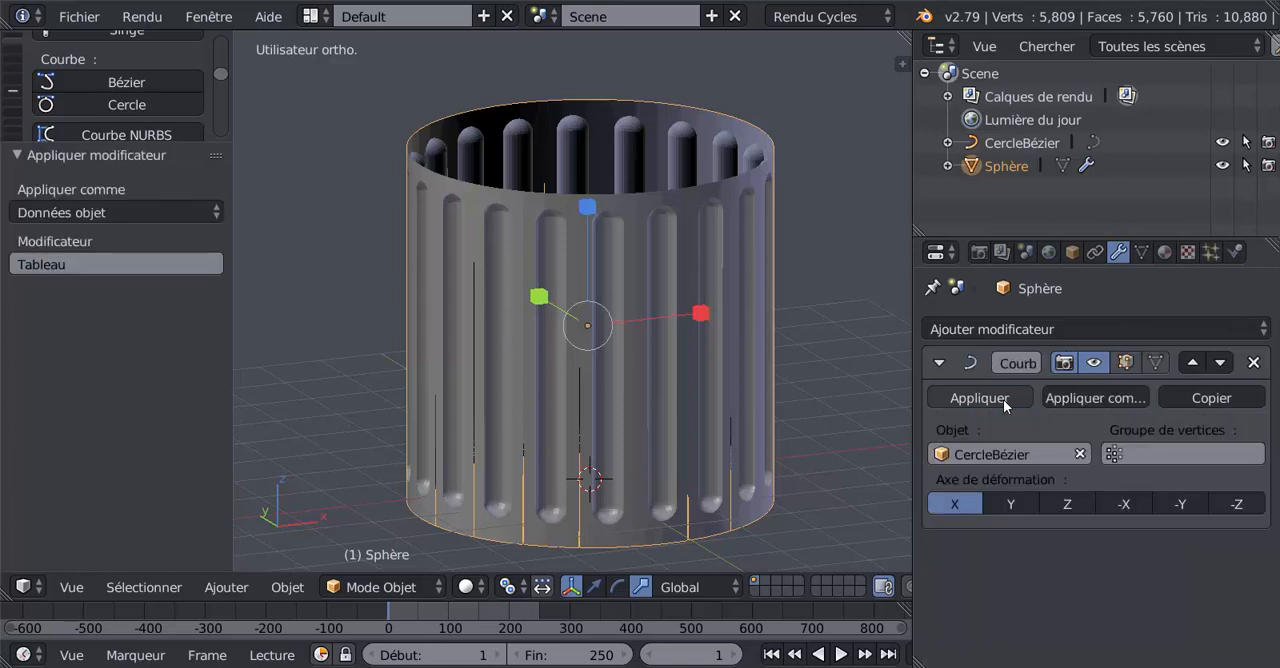
{"action": "left_click", "coordinate": [990, 399]}
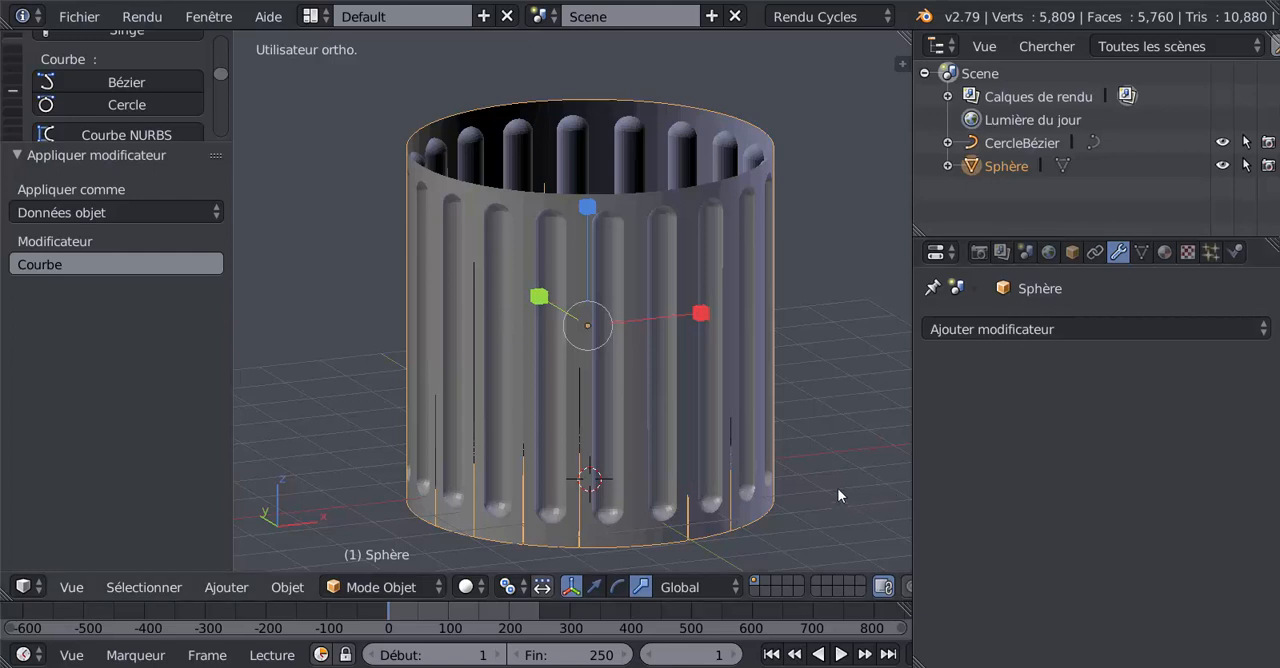
Step: Run Enlever doublons on the ring's whole mesh in Edit Mode
{"action": "key", "text": "Tab"}
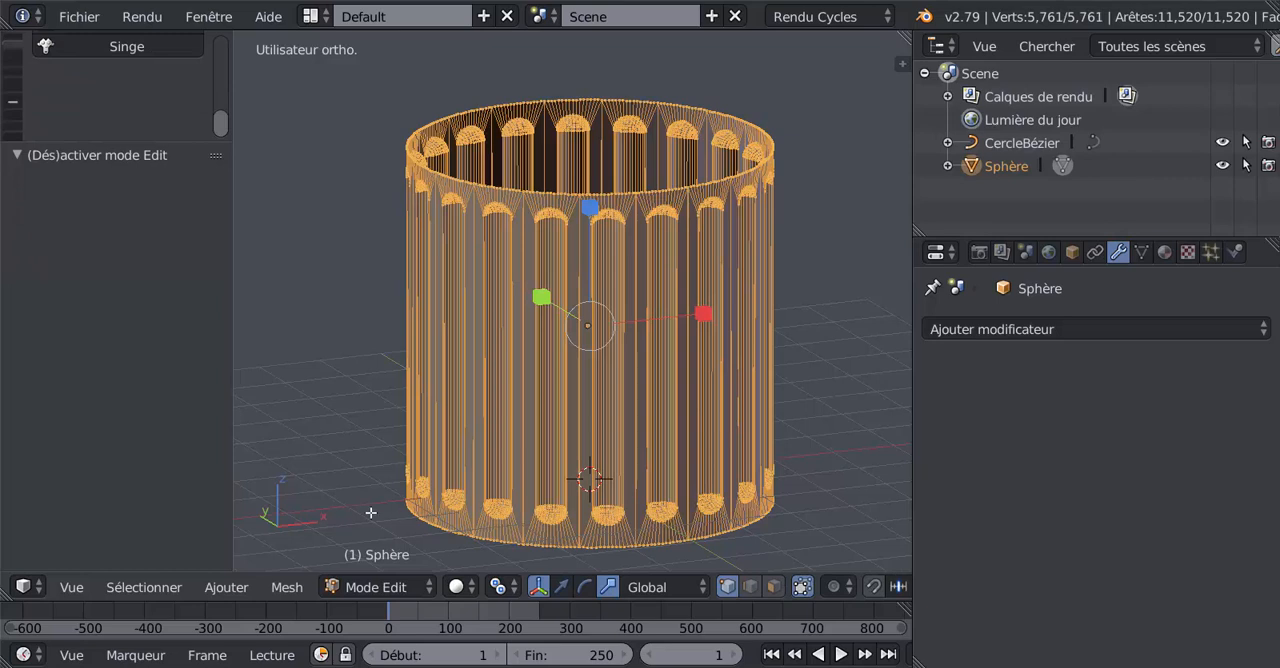
{"action": "left_click_drag", "start_coordinate": [139, 143], "coordinate": [162, 393]}
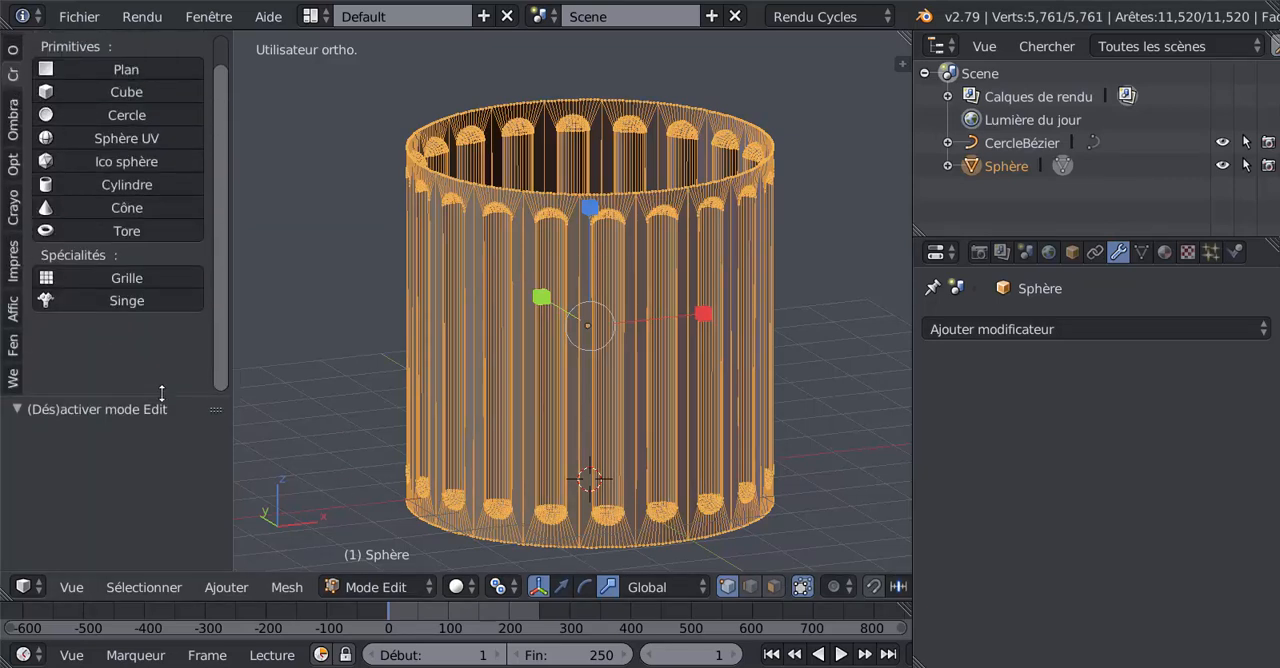
{"action": "scroll", "coordinate": [222, 349], "scroll_direction": "up", "scroll_amount": 1}
{"action": "left_click", "coordinate": [12, 52]}
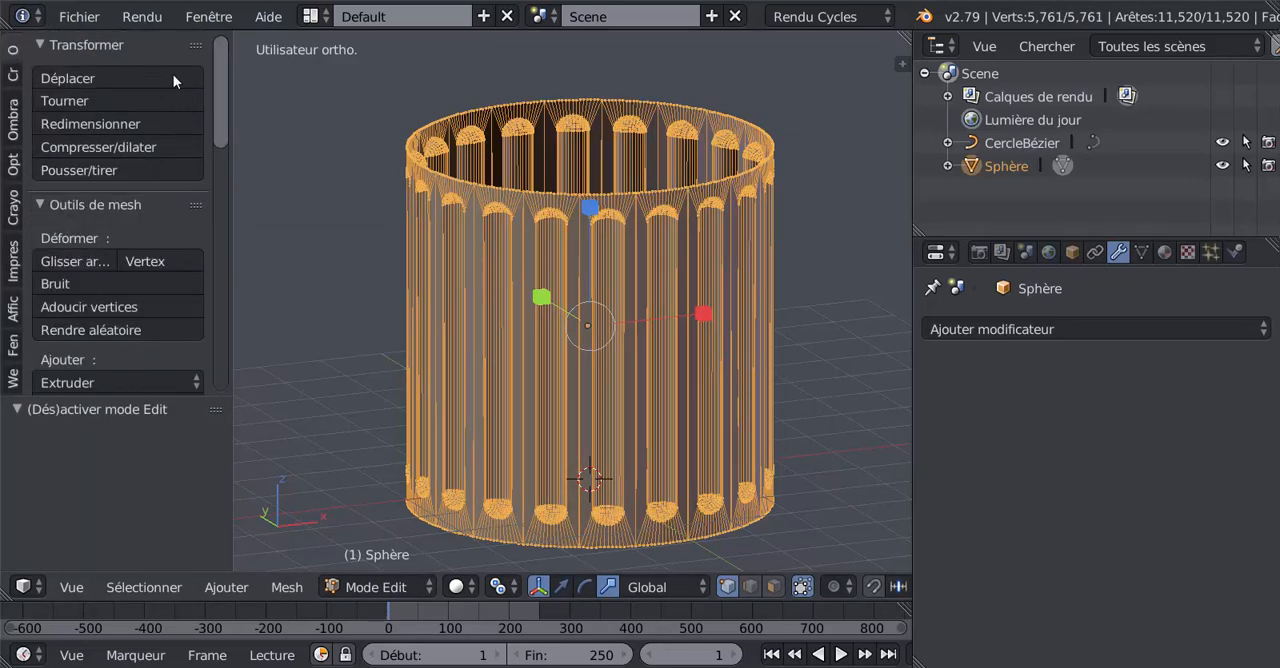
{"action": "left_click_drag", "start_coordinate": [220, 115], "coordinate": [224, 264]}
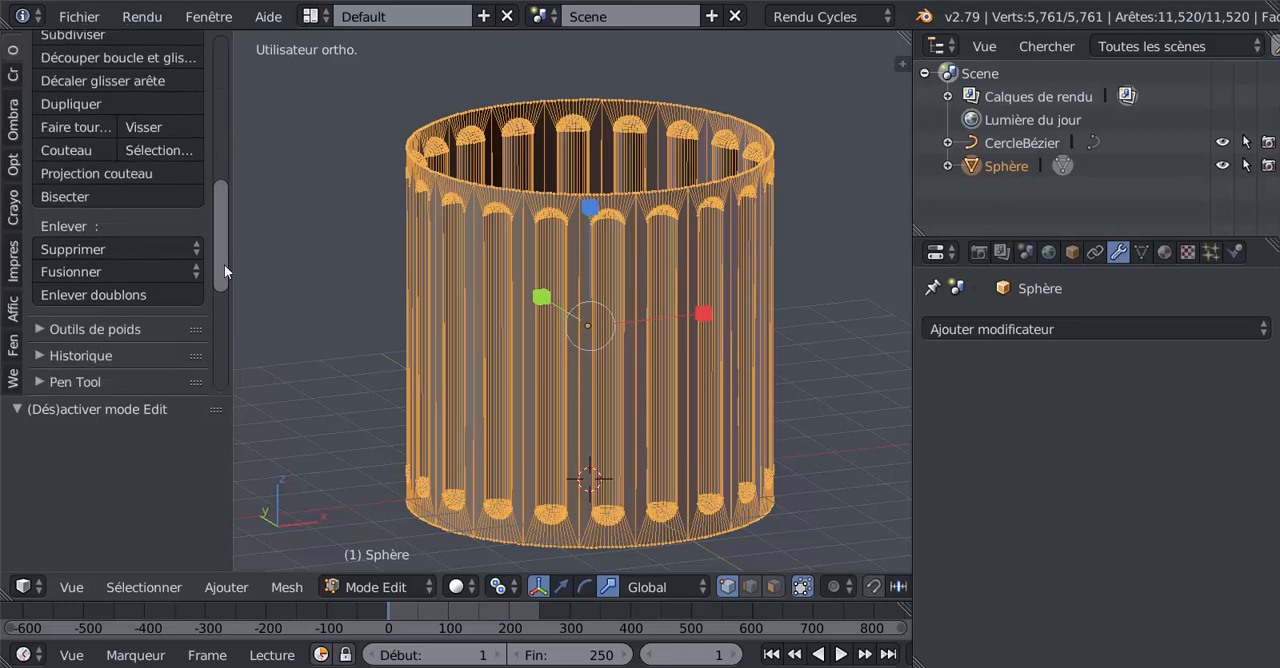
{"action": "left_click", "coordinate": [102, 294]}
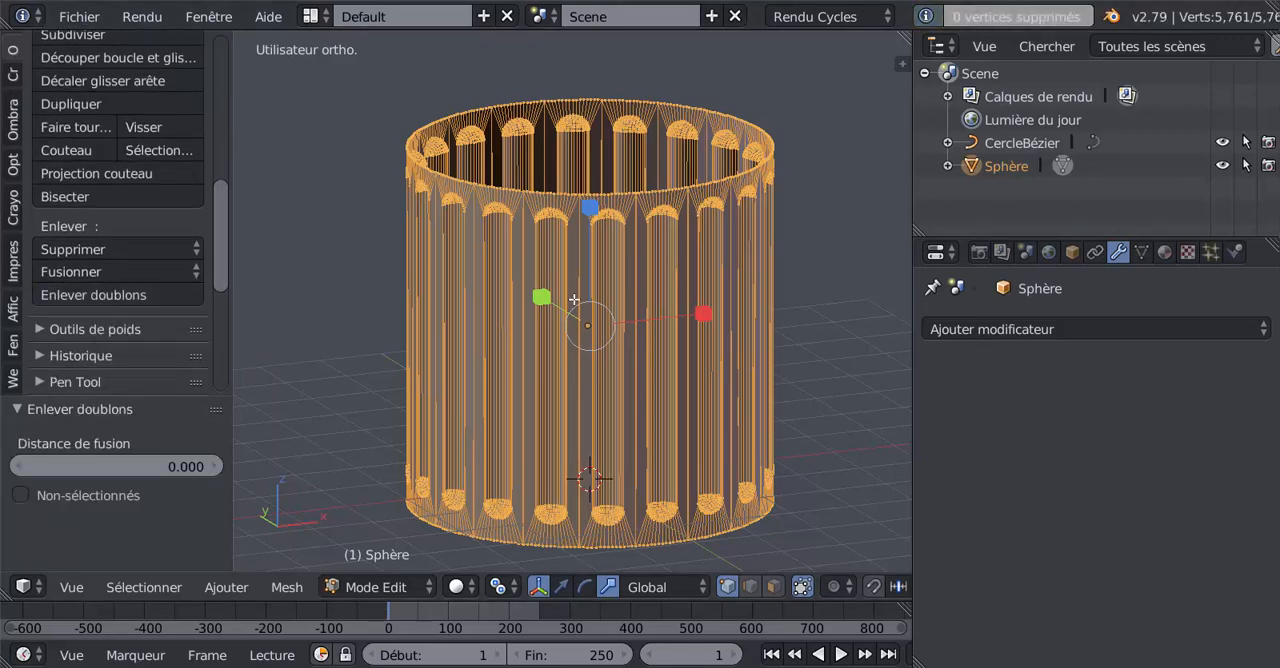
Step: Merge the two separate vertices at the petal junction on the ring's front upper rim with Fusionner, Au centre
{"action": "scroll", "coordinate": [662, 256], "scroll_direction": "up", "scroll_amount": 3}
{"action": "scroll", "coordinate": [662, 256], "scroll_direction": "up", "scroll_amount": 4}
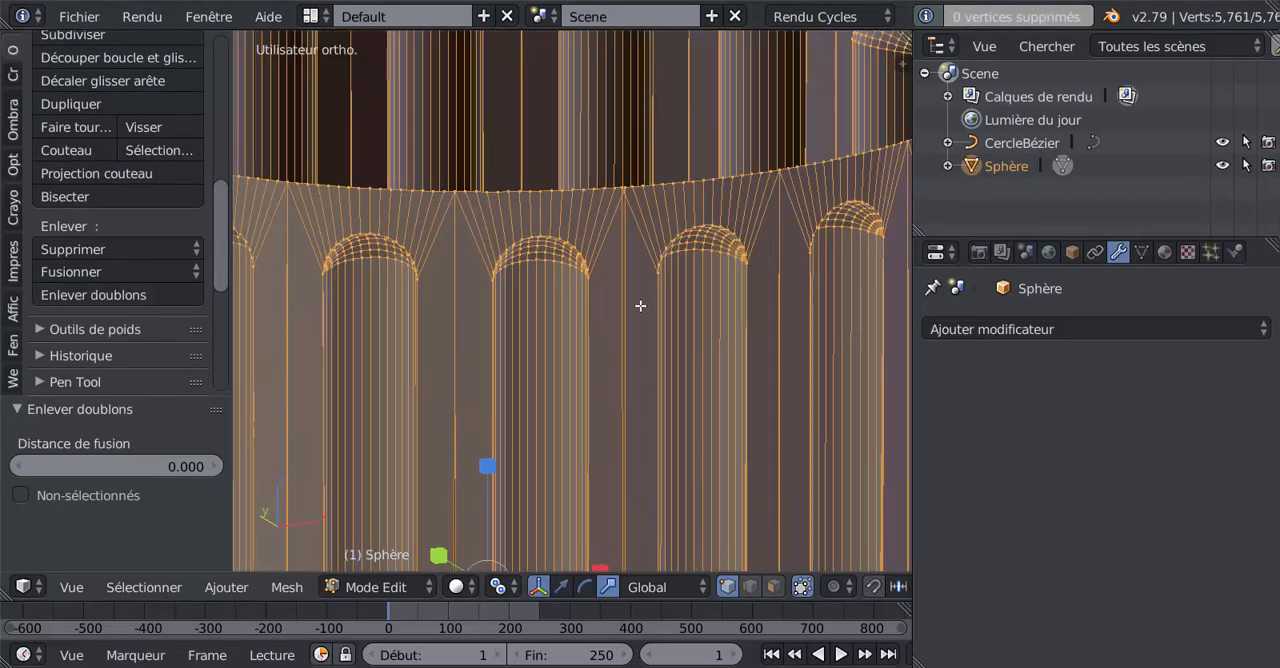
{"action": "scroll", "coordinate": [590, 320], "scroll_direction": "up", "scroll_amount": 4}
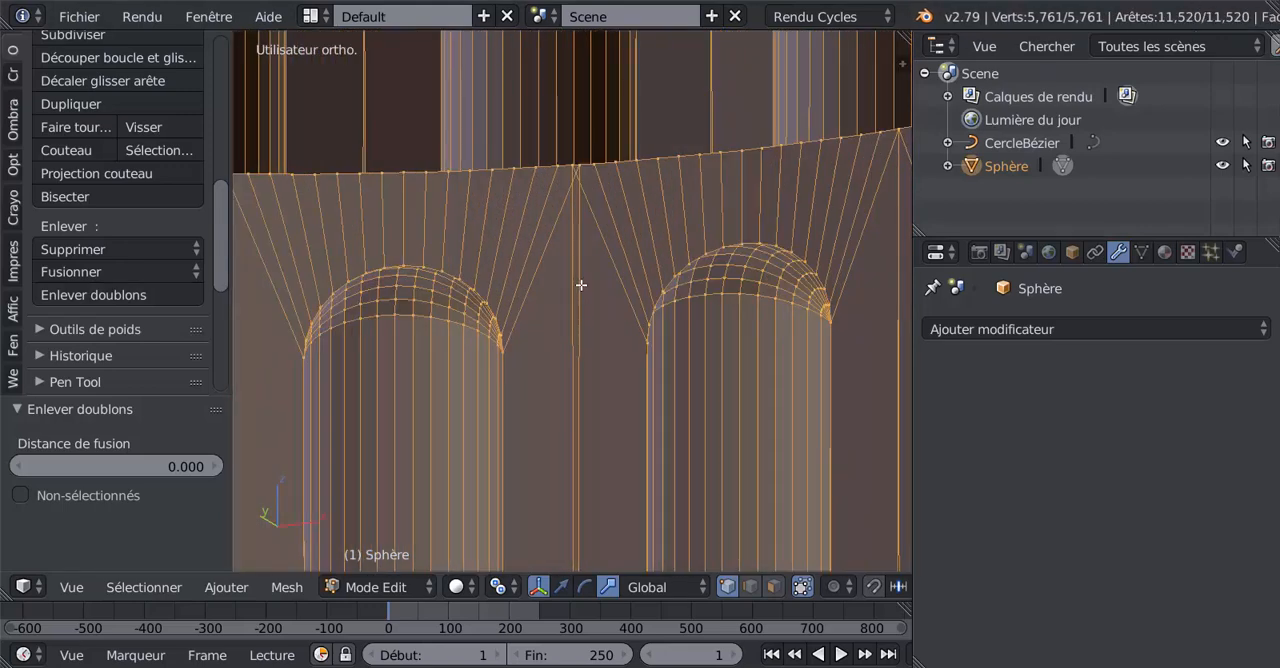
{"action": "middle_click_drag", "start_coordinate": [581, 285], "coordinate": [557, 420], "text": "shift"}
{"action": "scroll", "coordinate": [557, 420], "scroll_direction": "up", "scroll_amount": 2}
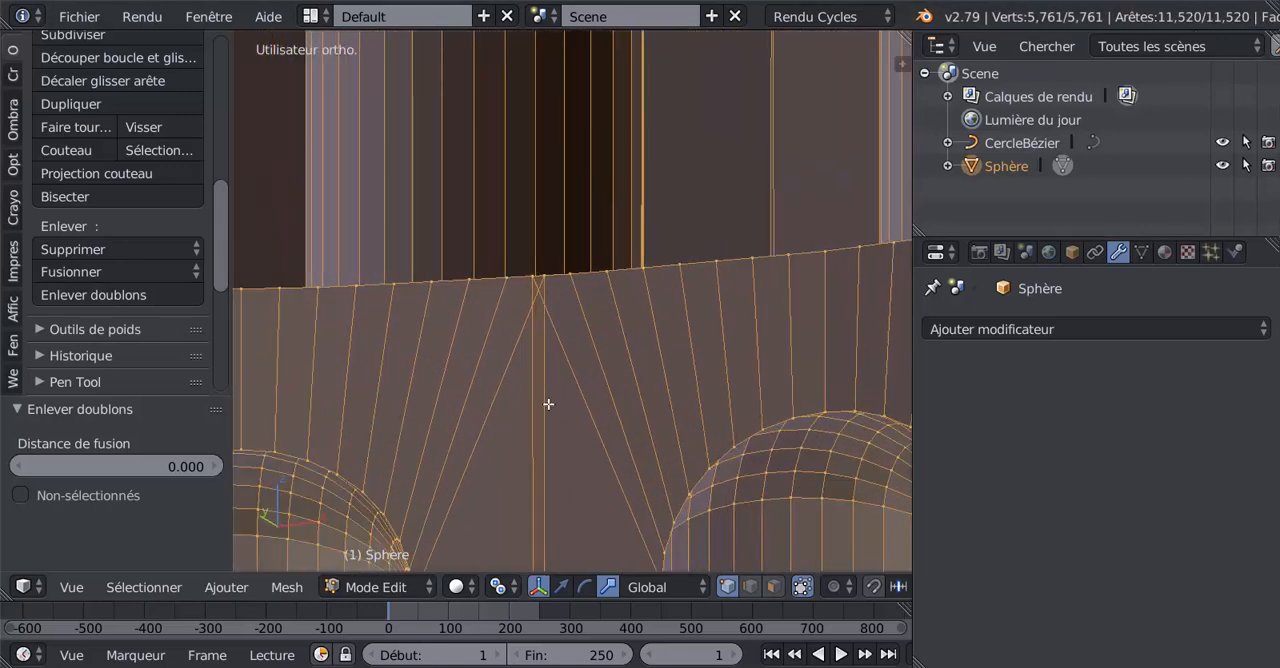
{"action": "right_click", "coordinate": [532, 285]}
{"action": "right_click", "coordinate": [544, 286], "text": "shift"}
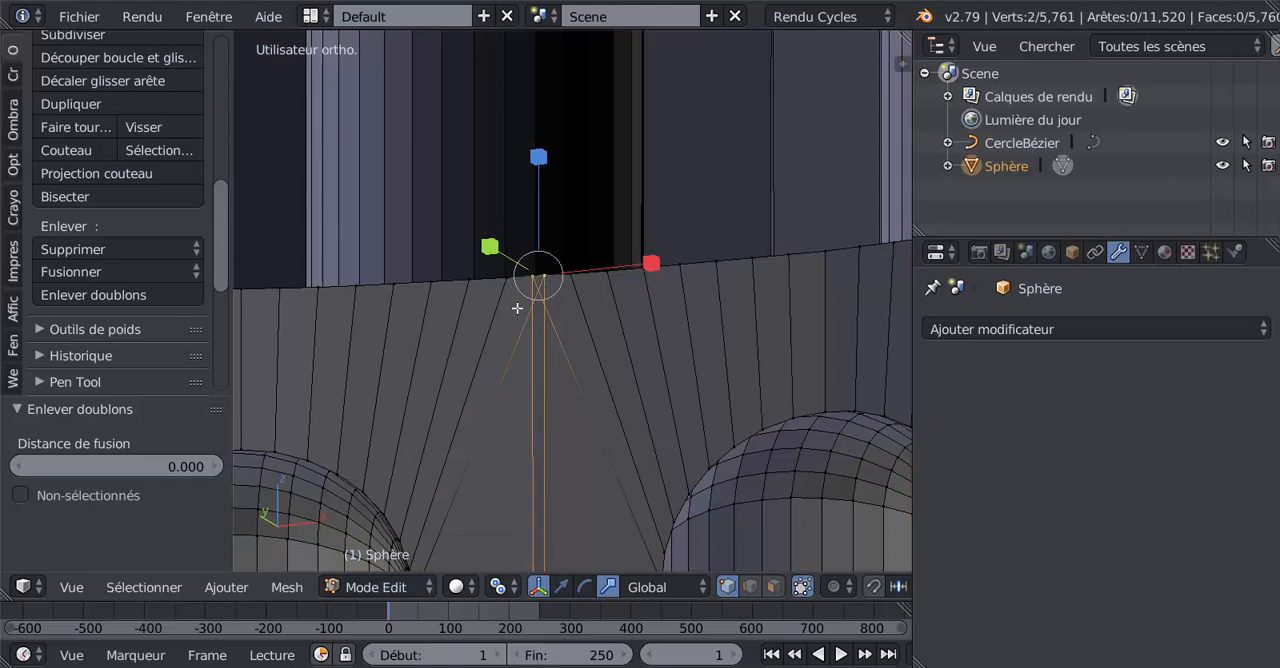
{"action": "scroll", "coordinate": [540, 343], "scroll_direction": "up", "scroll_amount": 3}
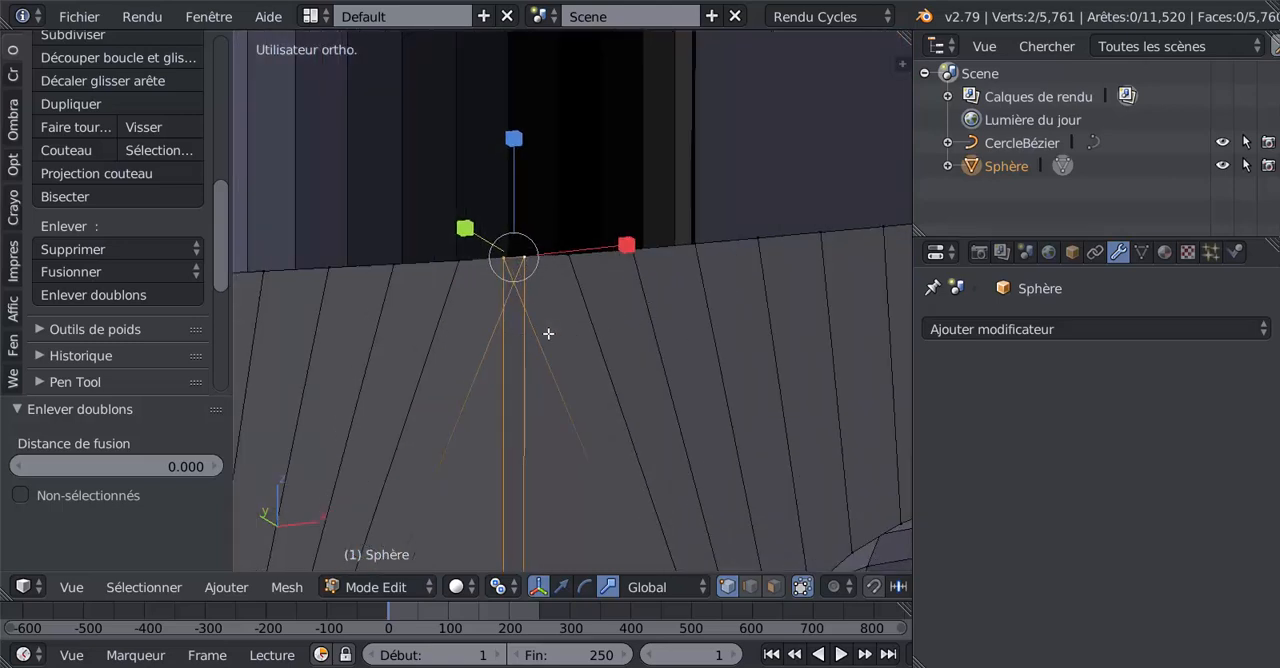
{"action": "middle_click_drag", "start_coordinate": [538, 335], "coordinate": [538, 348]}
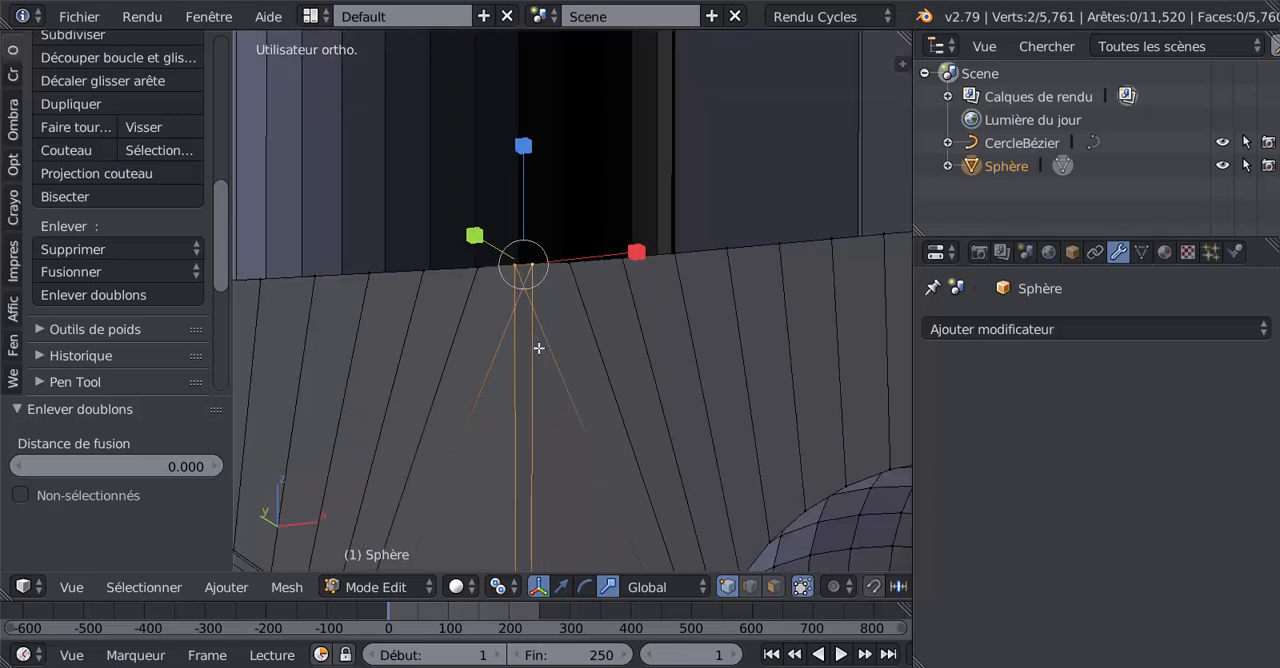
{"action": "scroll", "coordinate": [533, 373], "scroll_direction": "down", "scroll_amount": 3}
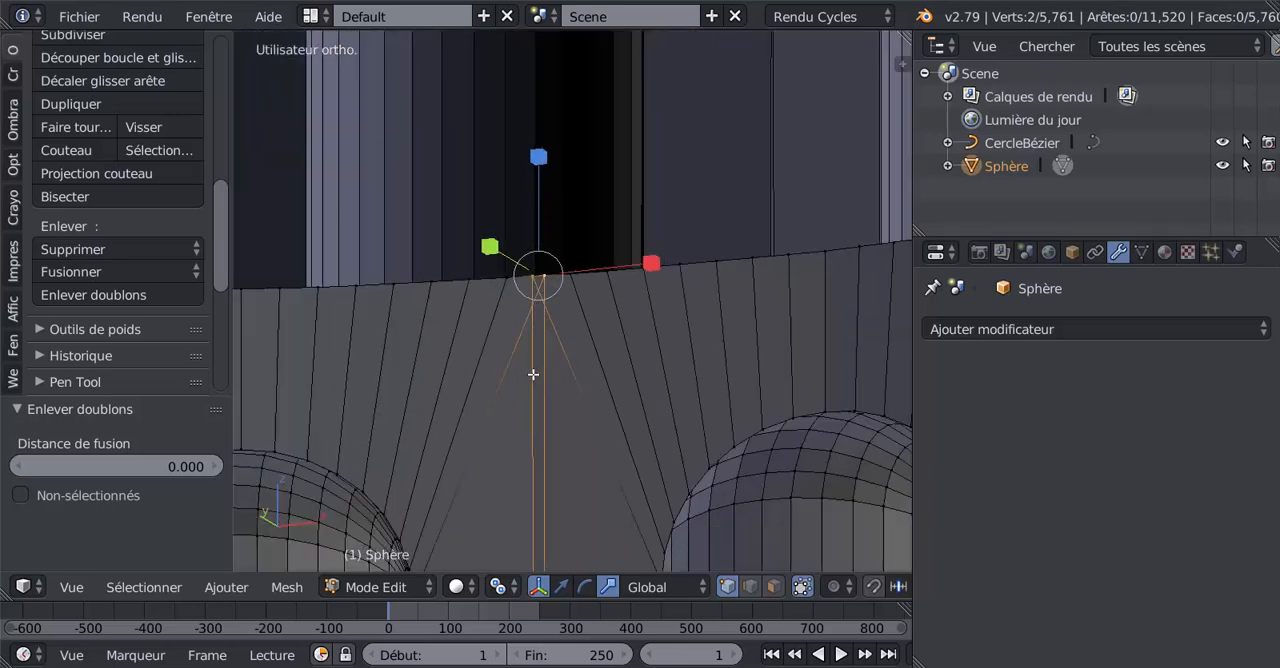
{"action": "middle_click_drag", "start_coordinate": [537, 375], "coordinate": [539, 313], "text": "shift"}
{"action": "scroll", "coordinate": [539, 313], "scroll_direction": "up", "scroll_amount": 2}
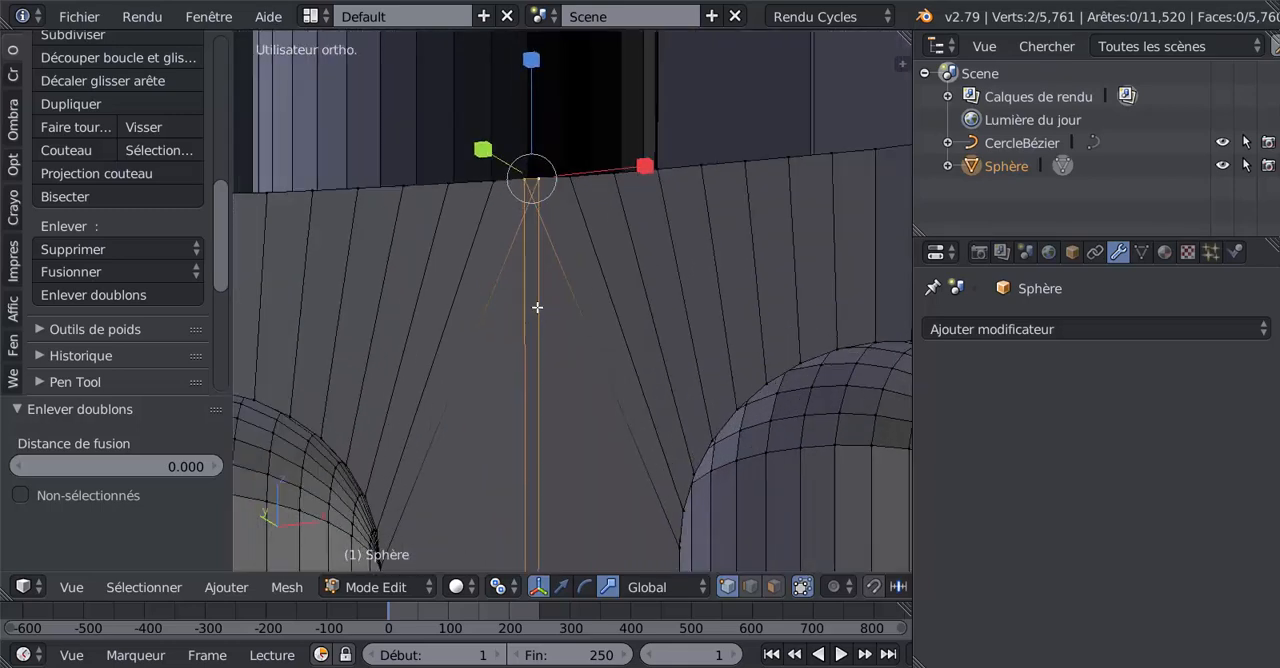
{"action": "left_click", "coordinate": [60, 294]}
{"action": "left_click", "coordinate": [83, 270]}
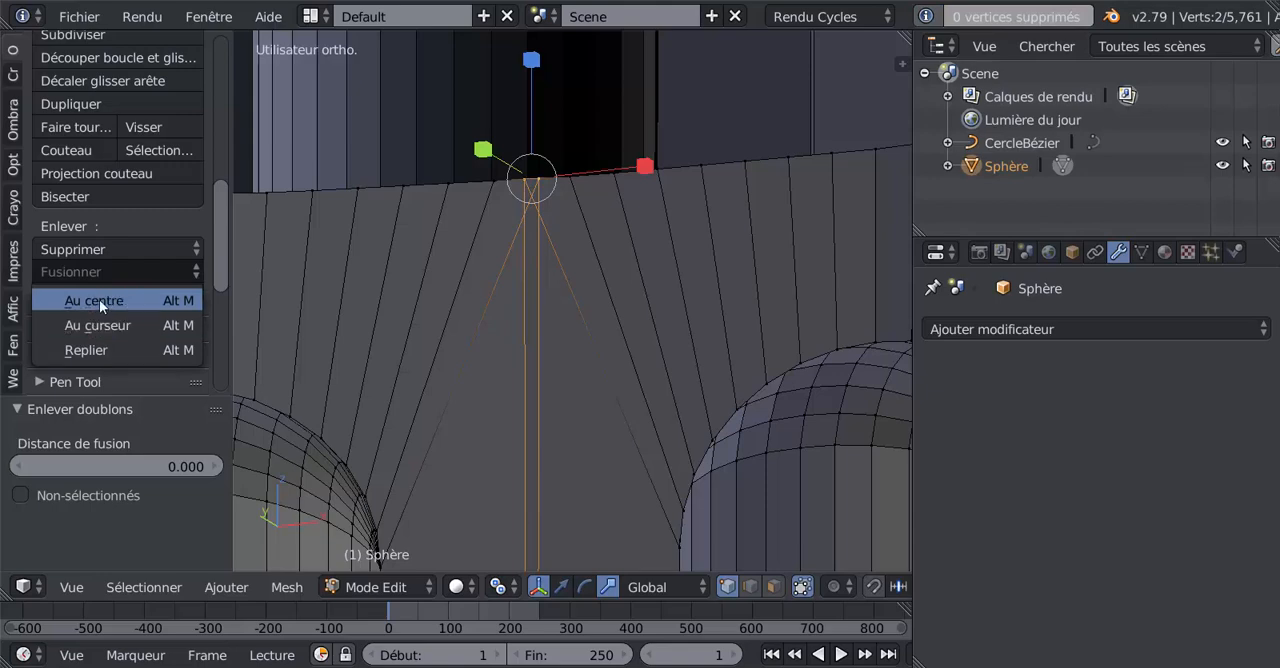
{"action": "left_click", "coordinate": [99, 299]}
{"action": "scroll", "coordinate": [418, 290], "scroll_direction": "down", "scroll_amount": 8}
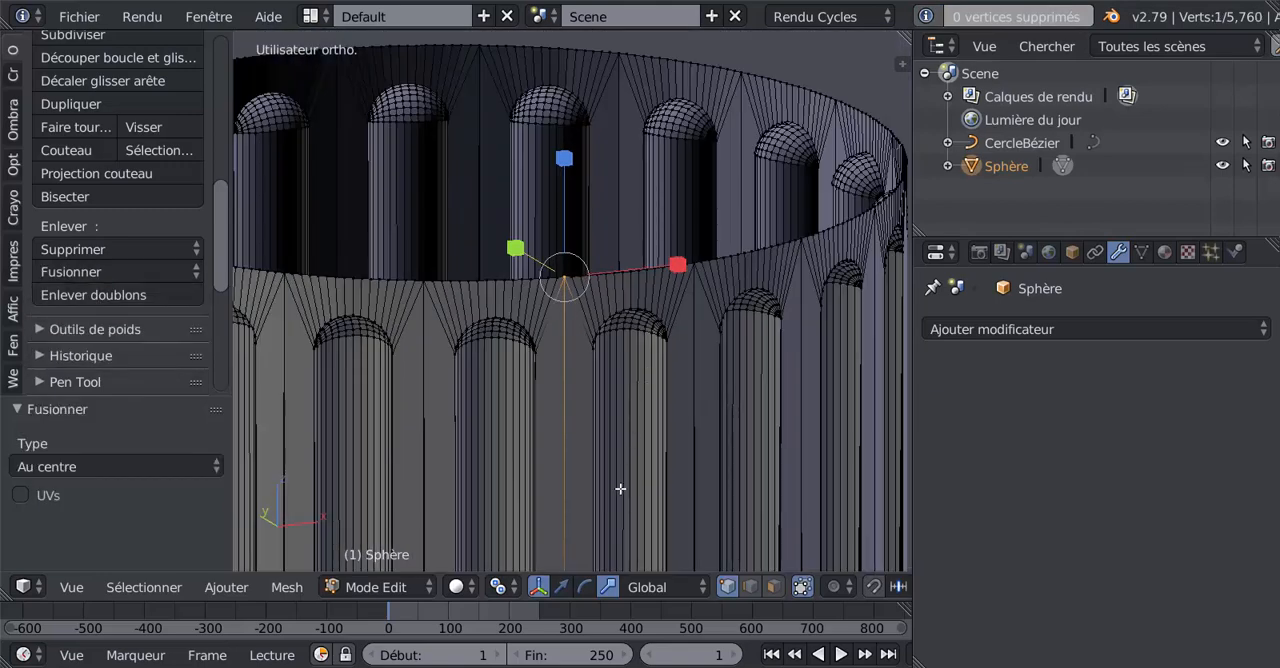
Step: Merge the two separate vertices at the matching petal junction on the ring's lower rim with Fusionner, Au centre
{"action": "scroll", "coordinate": [554, 286], "scroll_direction": "up", "scroll_amount": 8}
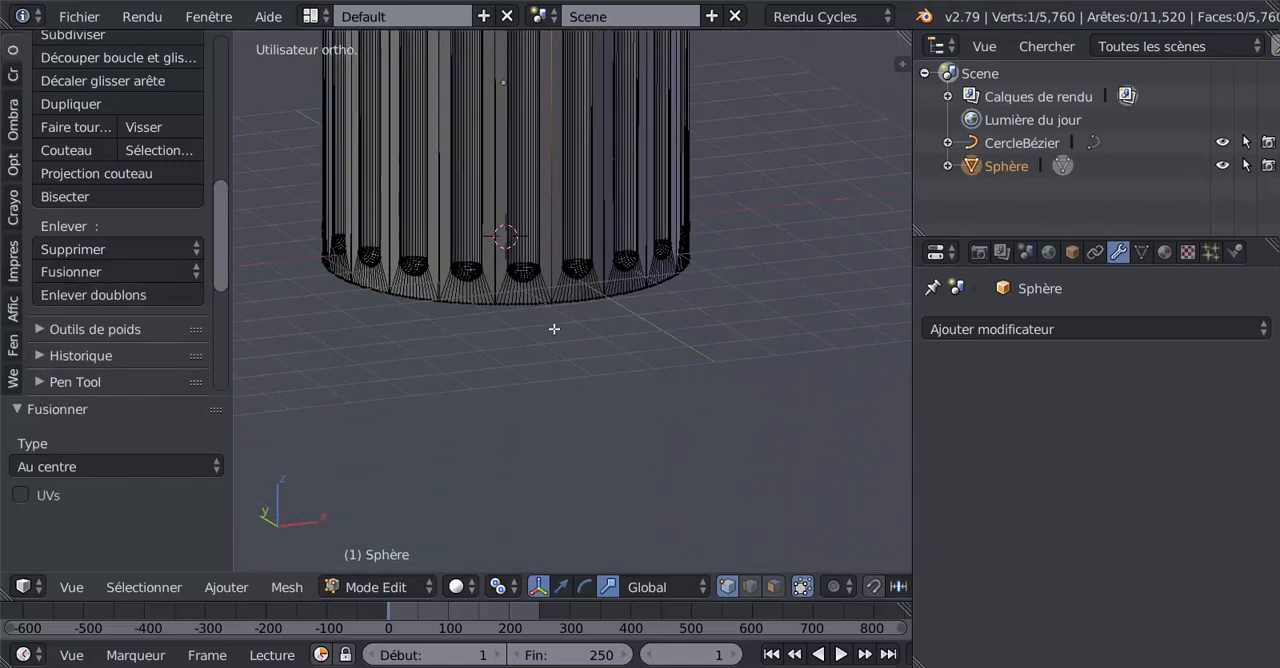
{"action": "scroll", "coordinate": [500, 298], "scroll_direction": "up", "scroll_amount": 6}
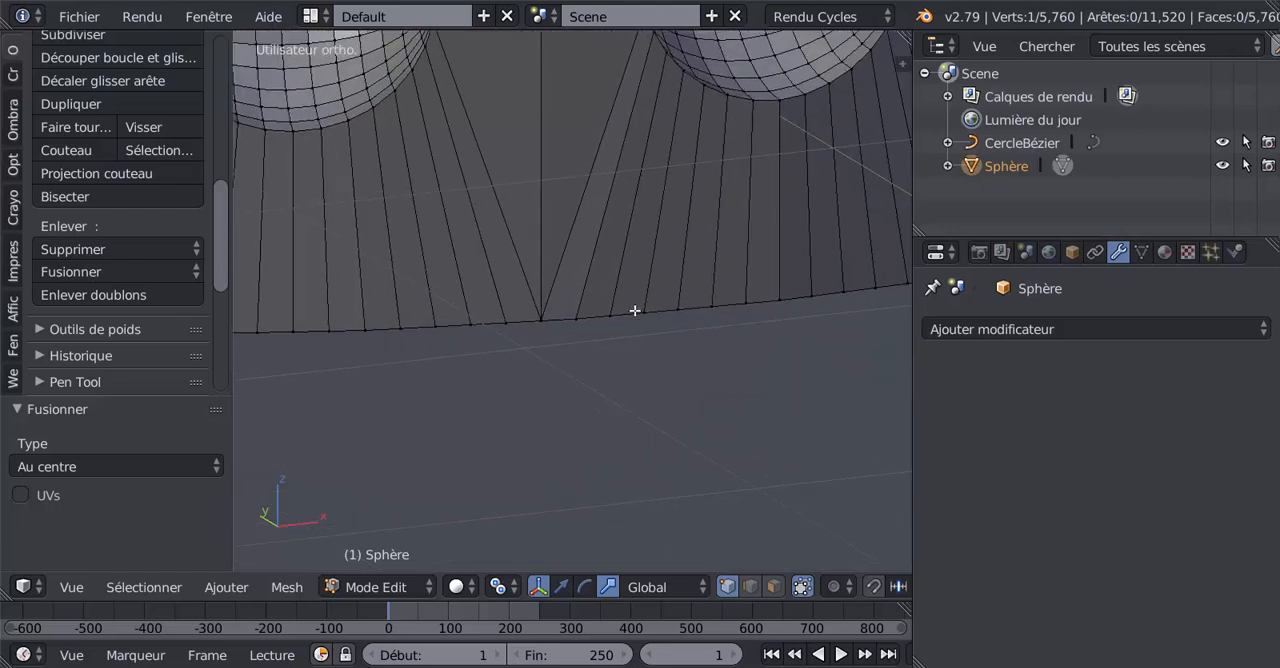
{"action": "middle_click_drag", "start_coordinate": [493, 350], "coordinate": [660, 262], "text": "shift"}
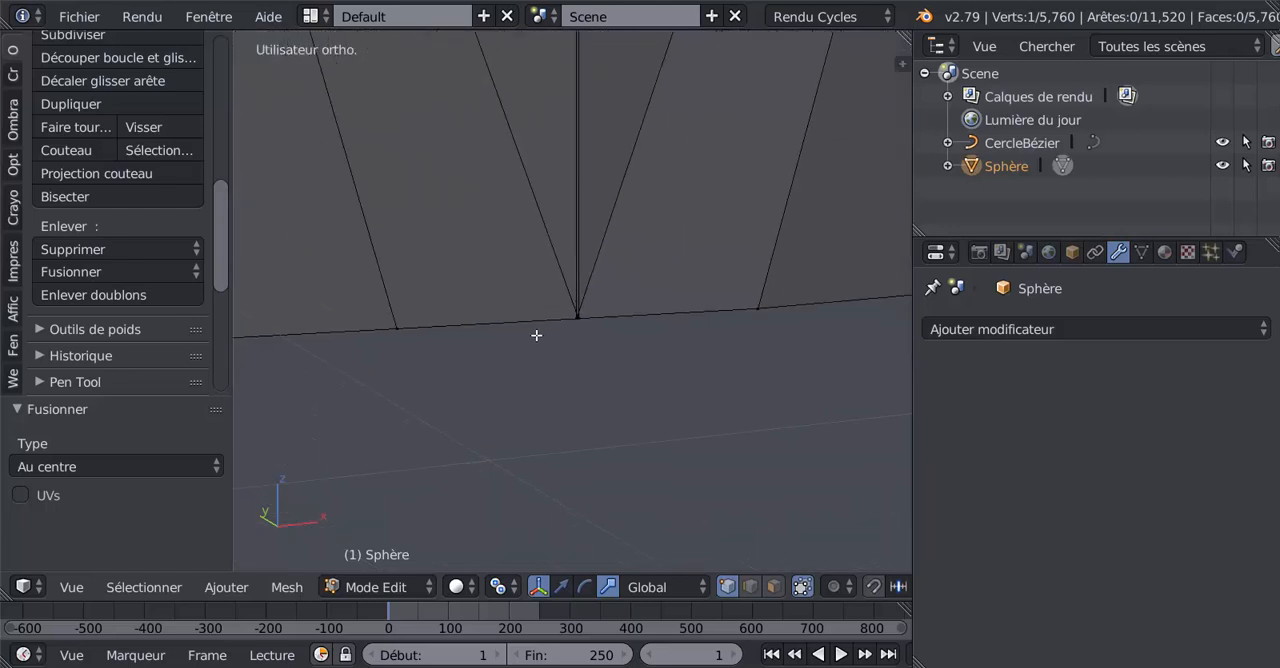
{"action": "scroll", "coordinate": [538, 352], "scroll_direction": "up", "scroll_amount": 10}
{"action": "left_click_drag", "start_coordinate": [590, 392], "coordinate": [617, 389]}
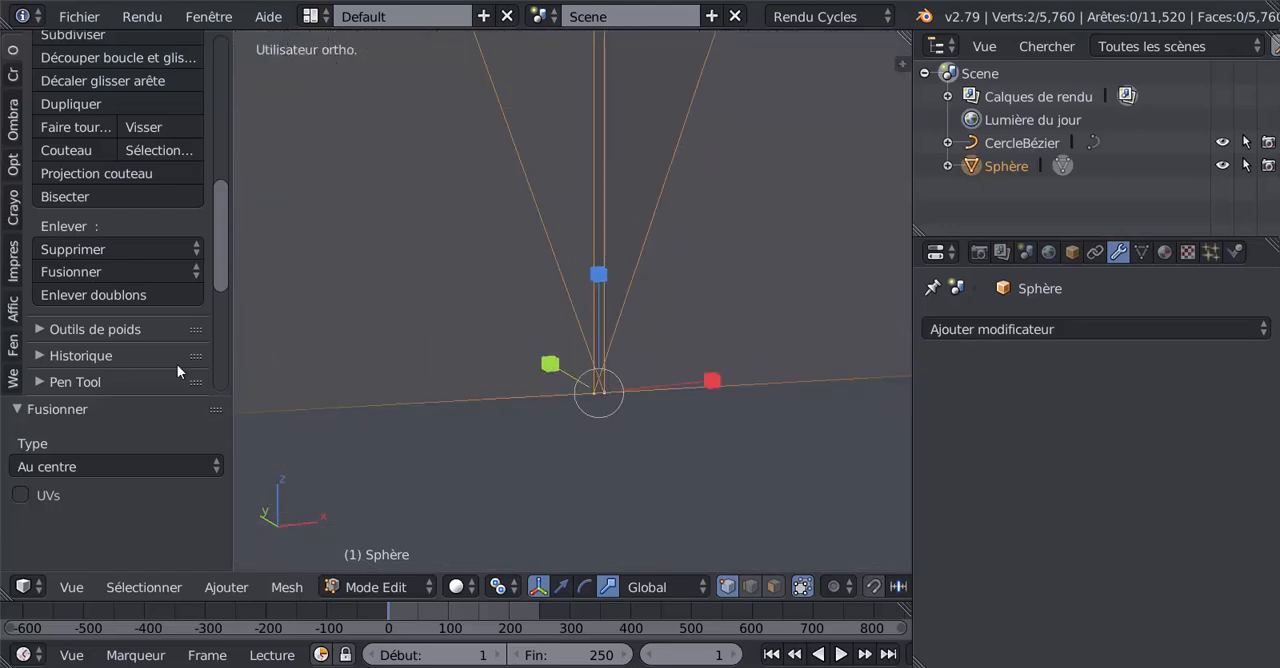
{"action": "left_click", "coordinate": [115, 270]}
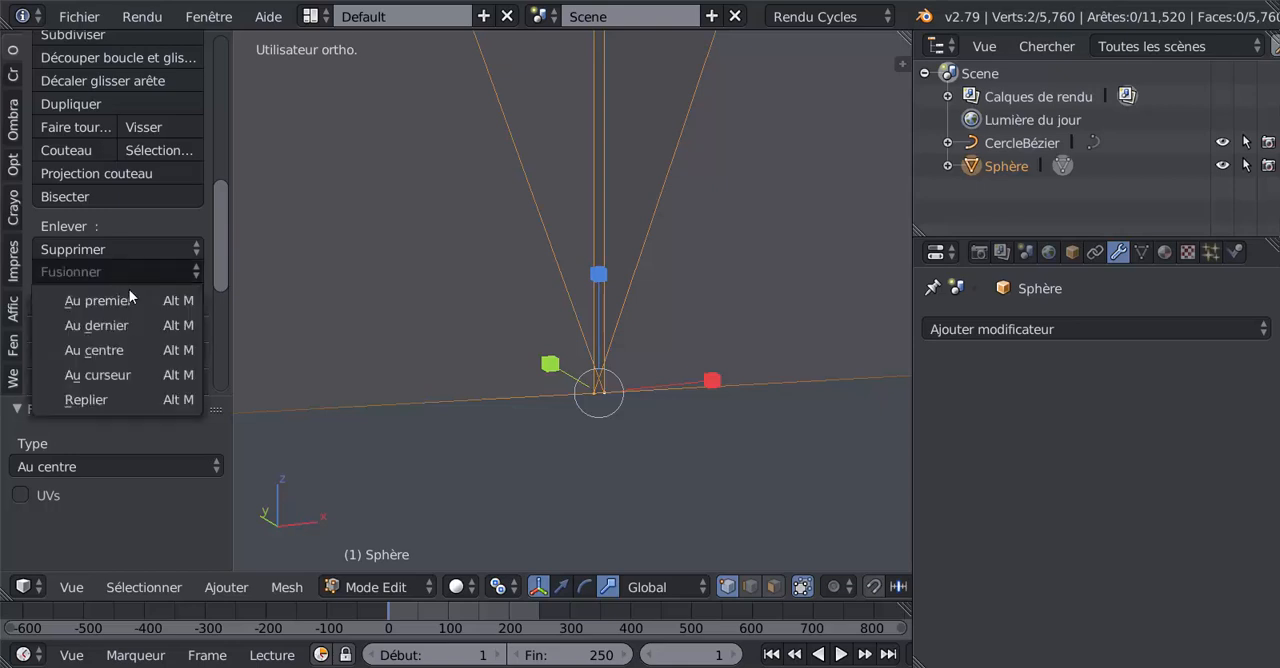
{"action": "left_click", "coordinate": [120, 349]}
{"action": "middle_click_drag", "start_coordinate": [570, 439], "coordinate": [554, 385], "text": "shift"}
{"action": "scroll", "coordinate": [563, 383], "scroll_direction": "down", "scroll_amount": 10}
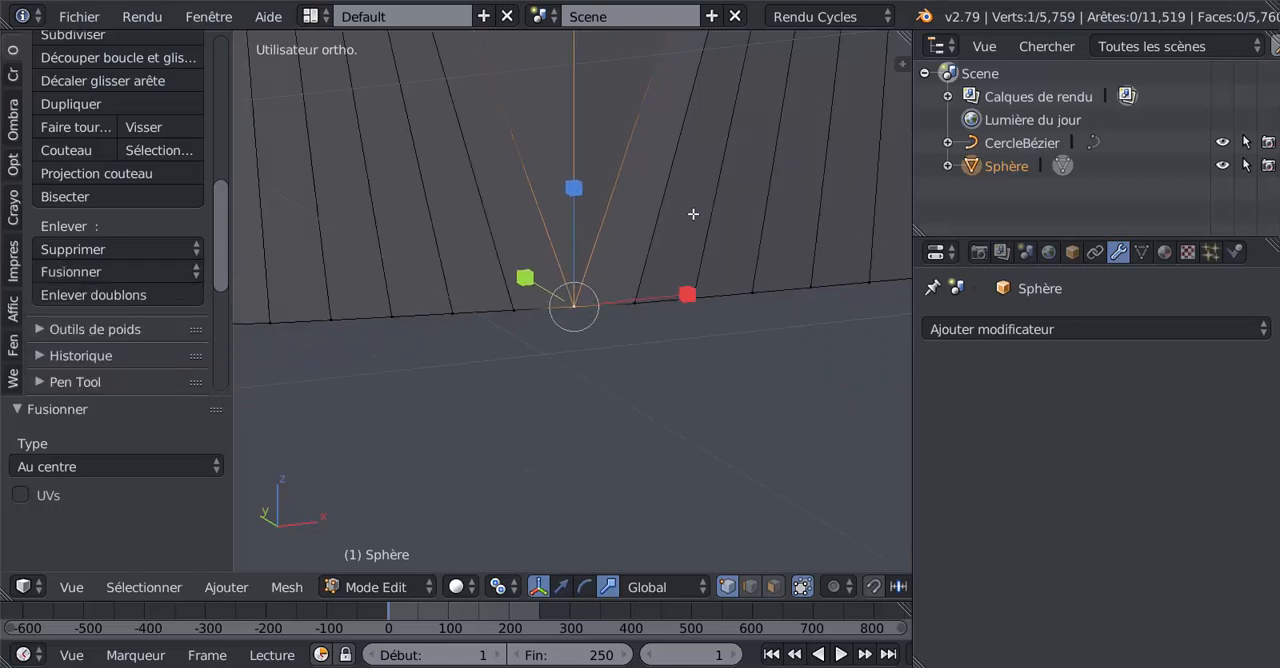
Step: Select the edge loop along the ring's lower rim and examine its continuity at the petal junctions
{"action": "middle_click_drag", "start_coordinate": [691, 214], "coordinate": [643, 454], "text": "shift"}
{"action": "scroll", "coordinate": [640, 428], "scroll_direction": "down", "scroll_amount": 4}
{"action": "key", "text": "Tab"}
{"action": "scroll", "coordinate": [627, 390], "scroll_direction": "down", "scroll_amount": 5}
{"action": "key", "text": "Tab"}
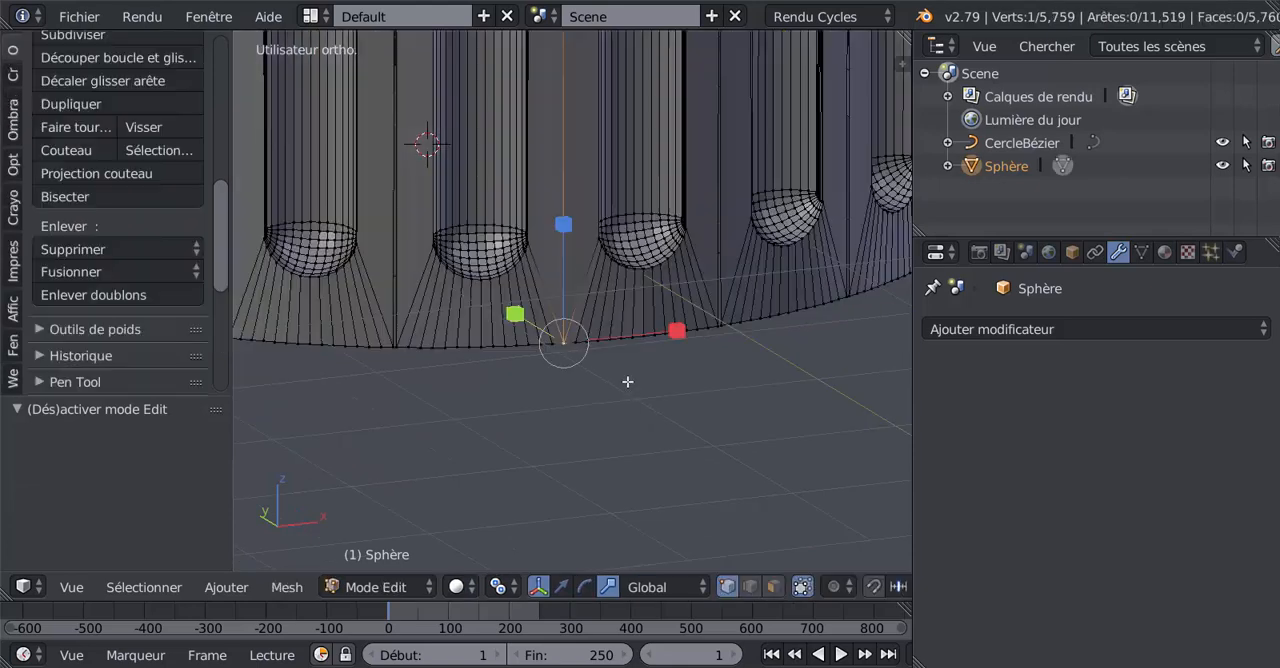
{"action": "key", "text": "Tab"}
{"action": "key", "text": "Tab"}
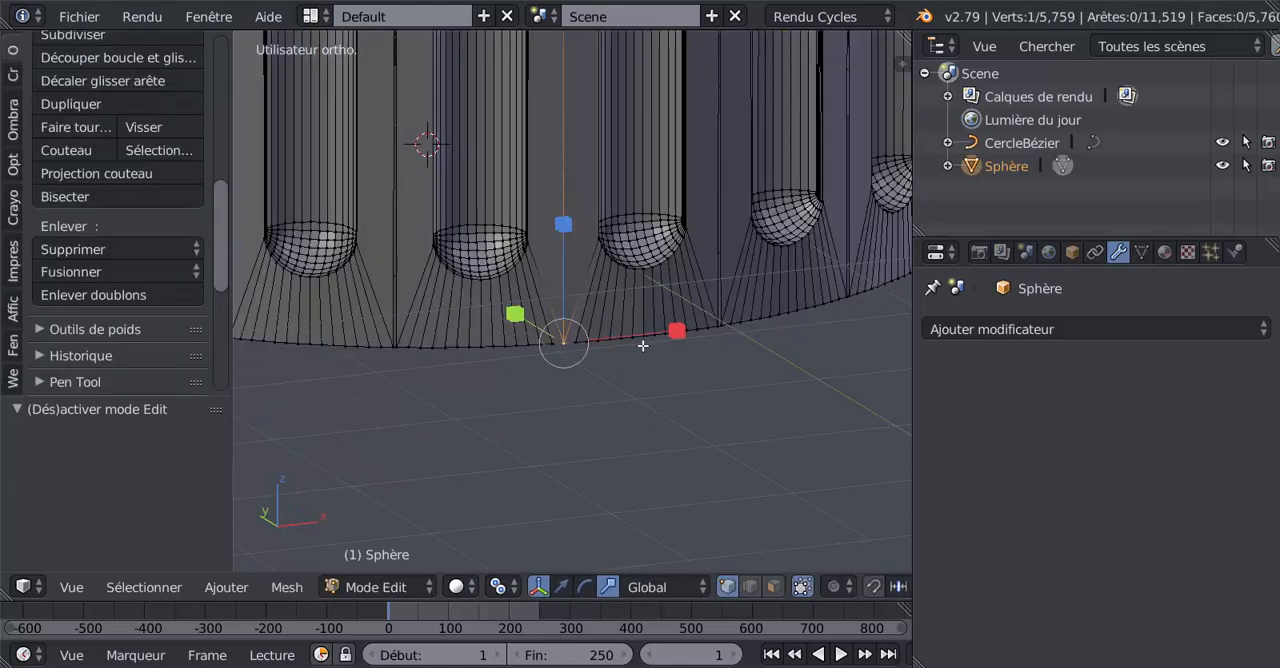
{"action": "right_click", "coordinate": [640, 336], "text": "alt"}
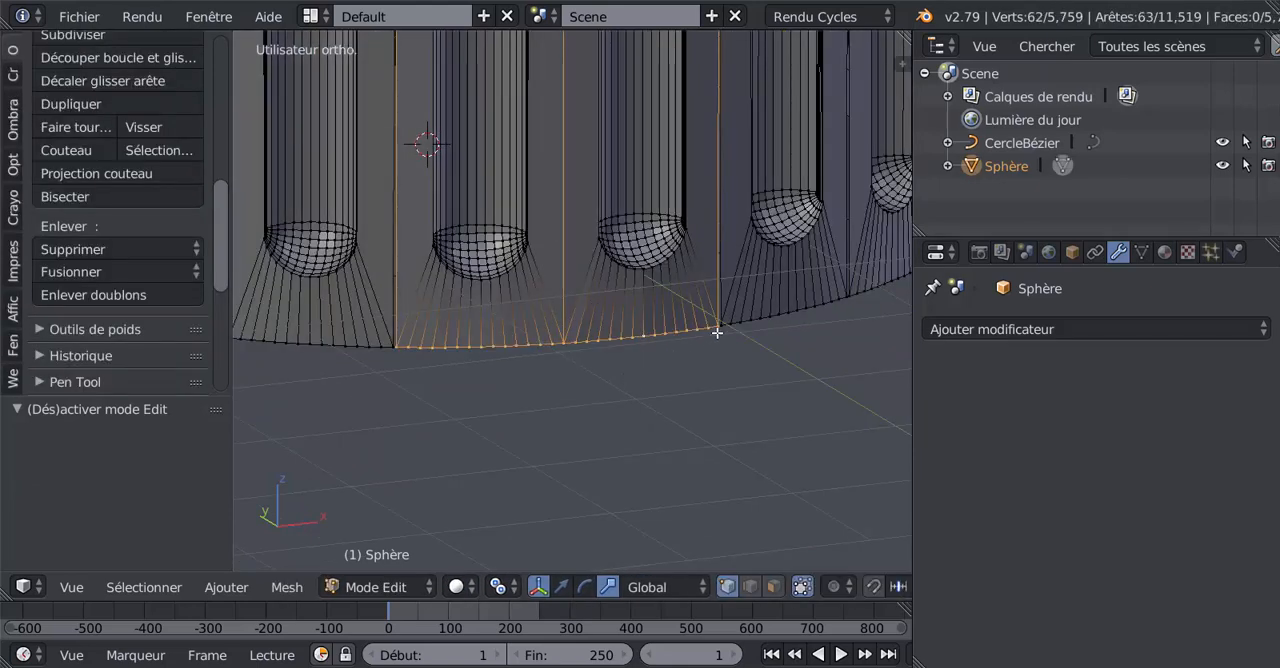
{"action": "middle_click_drag", "start_coordinate": [680, 347], "coordinate": [692, 348]}
{"action": "scroll", "coordinate": [710, 375], "scroll_direction": "up", "scroll_amount": 6}
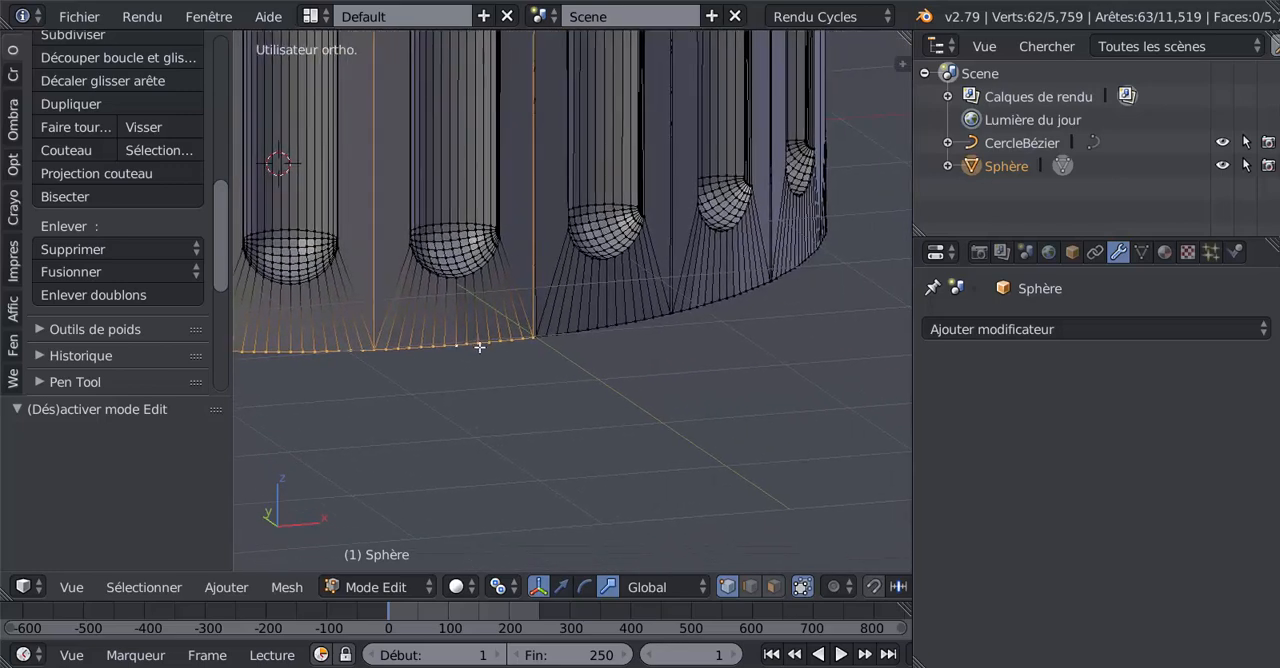
{"action": "scroll", "coordinate": [485, 421], "scroll_direction": "down", "scroll_amount": 4}
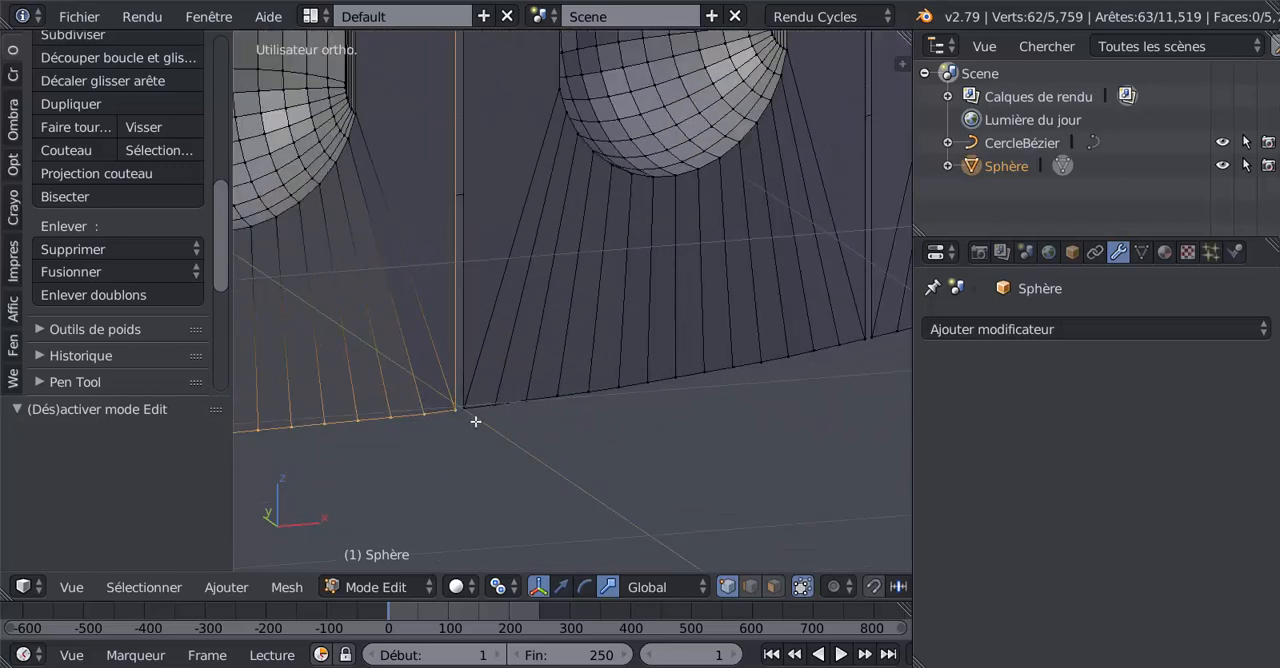
{"action": "scroll", "coordinate": [516, 380], "scroll_direction": "down", "scroll_amount": 4}
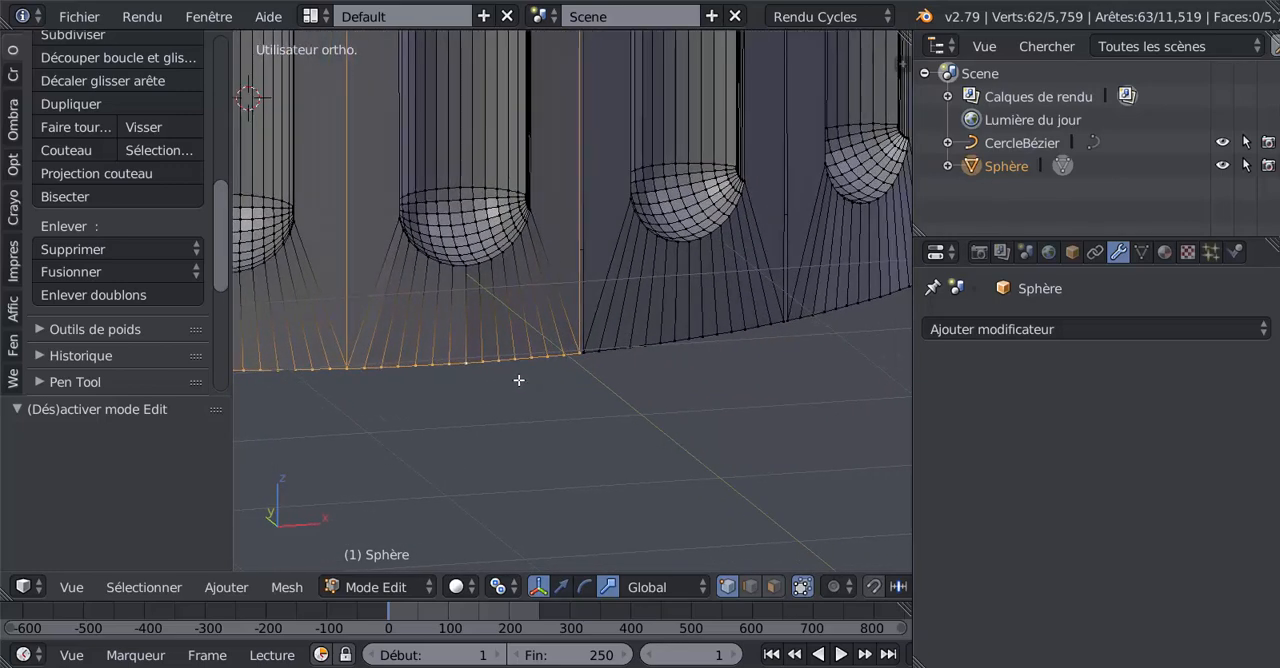
{"action": "scroll", "coordinate": [521, 378], "scroll_direction": "down", "scroll_amount": 2}
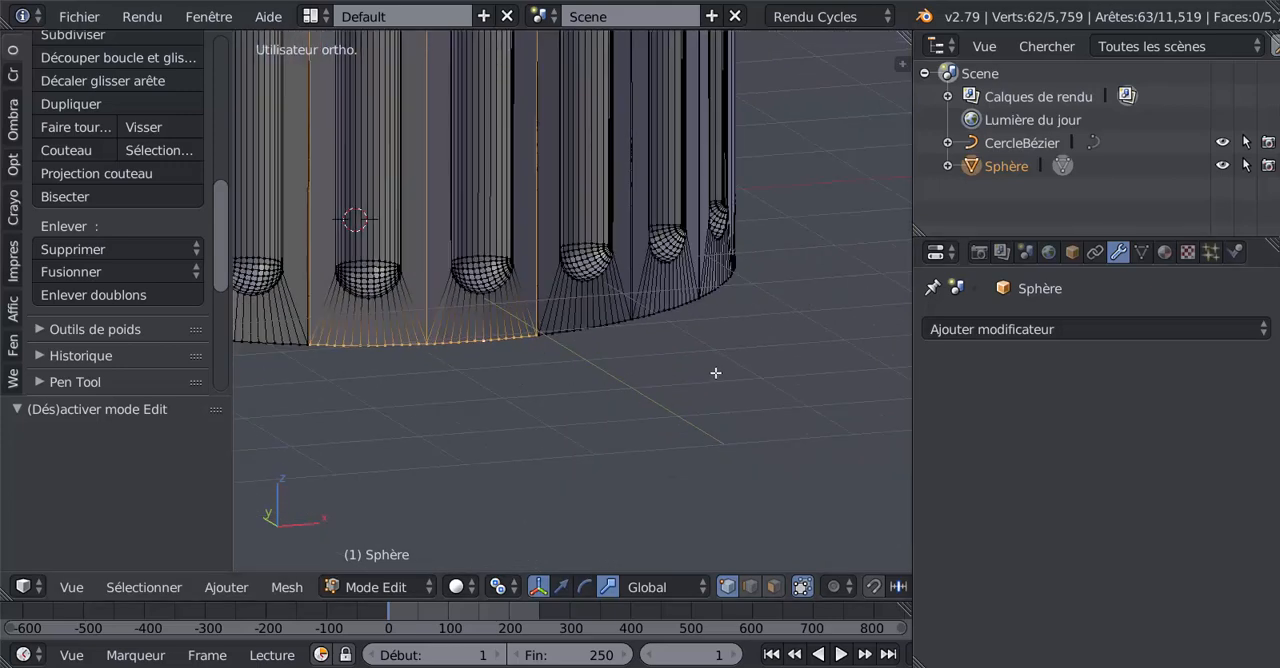
Step: Select the edge loop along the upper rim and check its extent at the petal junctions
{"action": "middle_click_drag", "start_coordinate": [735, 394], "coordinate": [840, 503], "text": "shift"}
{"action": "middle_click_drag", "start_coordinate": [745, 266], "coordinate": [745, 455], "text": "shift"}
{"action": "middle_click_drag", "start_coordinate": [729, 289], "coordinate": [713, 494], "text": "shift"}
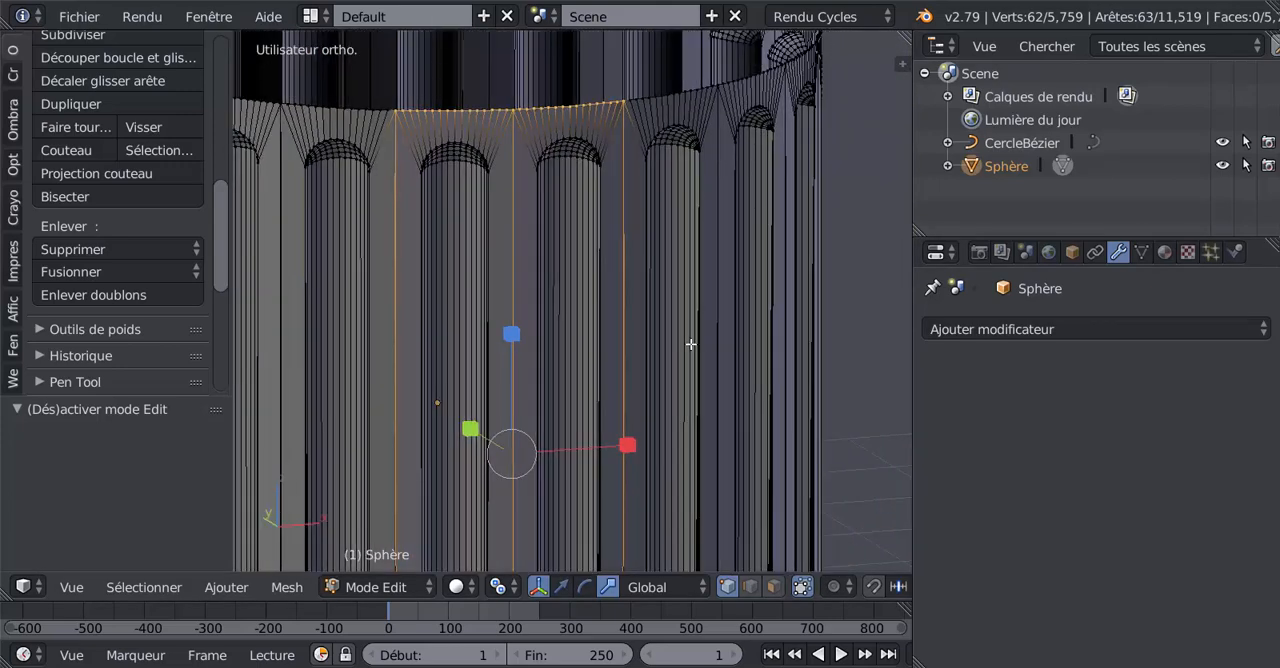
{"action": "middle_click_drag", "start_coordinate": [691, 344], "coordinate": [682, 456], "text": "shift"}
{"action": "scroll", "coordinate": [657, 300], "scroll_direction": "up", "scroll_amount": 6}
{"action": "right_click", "coordinate": [700, 43], "text": "alt"}
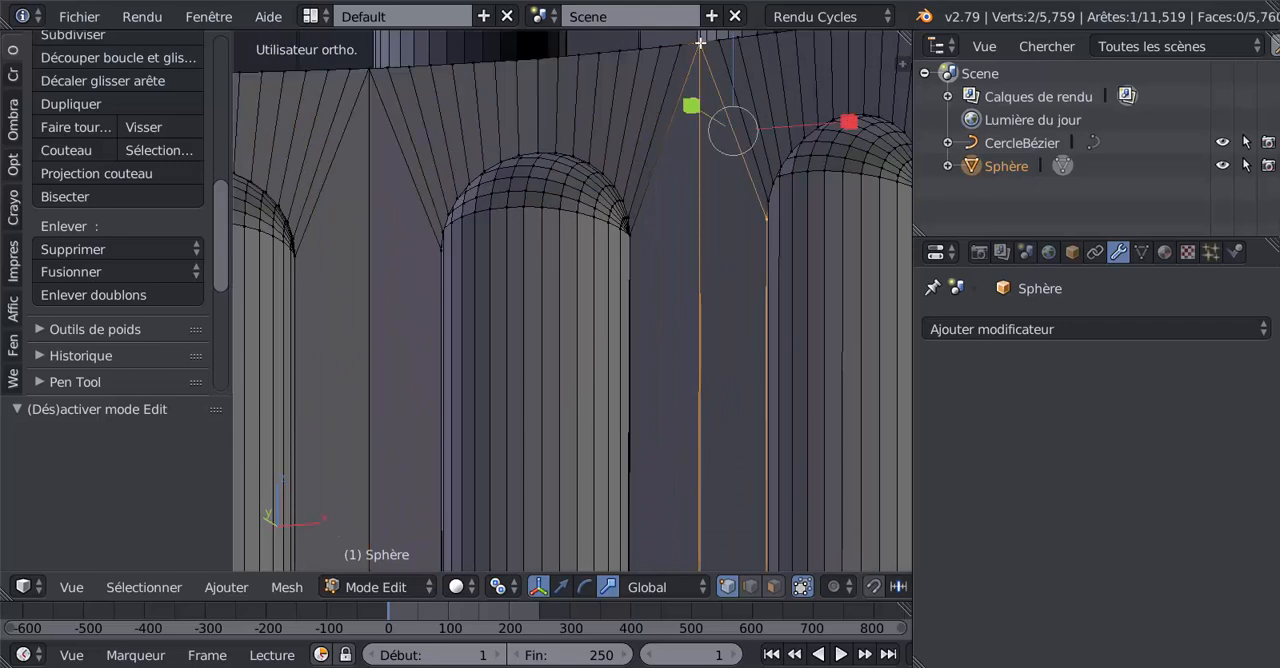
{"action": "right_click", "coordinate": [704, 43], "text": "alt"}
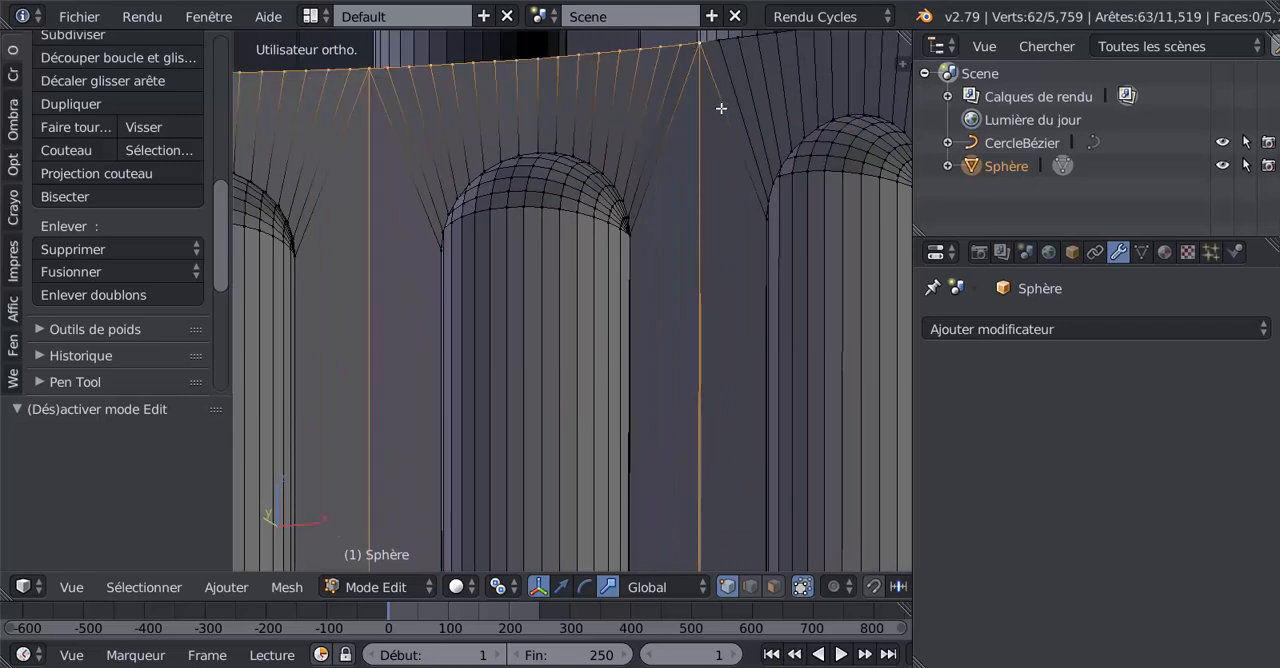
Step: Select the upper rim's edge loop over the adjacent petal and inspect its end junction up close
{"action": "scroll", "coordinate": [721, 110], "scroll_direction": "down", "scroll_amount": 5}
{"action": "middle_click_drag", "start_coordinate": [734, 206], "coordinate": [653, 212]}
{"action": "middle_click_drag", "start_coordinate": [697, 255], "coordinate": [554, 331], "text": "shift"}
{"action": "right_click", "coordinate": [636, 145], "text": "alt"}
{"action": "scroll", "coordinate": [510, 329], "scroll_direction": "up", "scroll_amount": 7}
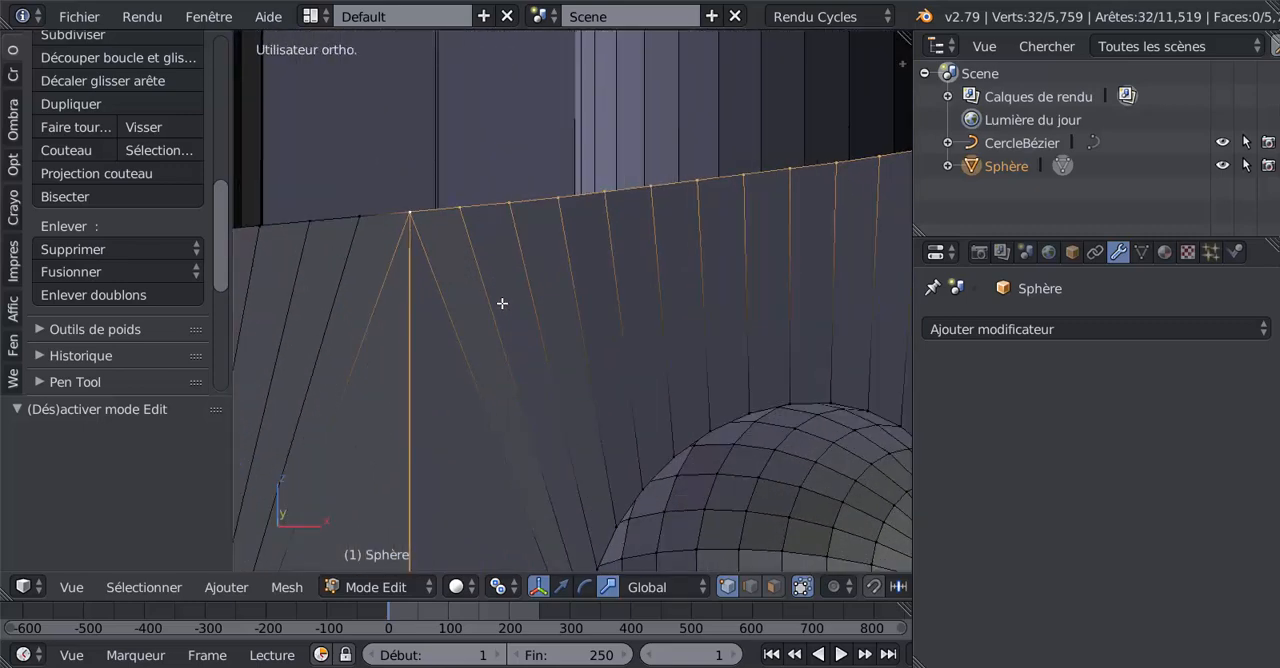
{"action": "scroll", "coordinate": [502, 303], "scroll_direction": "up", "scroll_amount": 1}
{"action": "middle_click_drag", "start_coordinate": [504, 281], "coordinate": [678, 373], "text": "shift"}
{"action": "scroll", "coordinate": [523, 305], "scroll_direction": "up", "scroll_amount": 9}
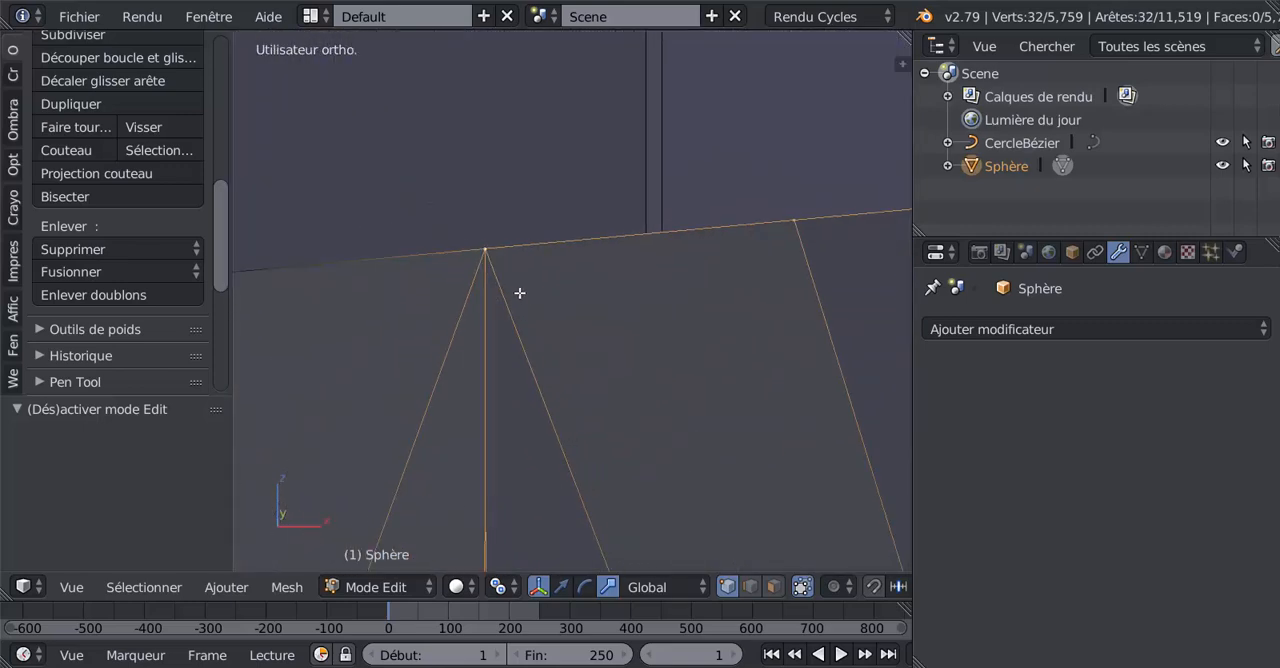
Step: Try moving the vertex at this upper-rim petal junction to check for a hidden duplicate
{"action": "mouse_move", "coordinate": [506, 248]}
{"action": "right_mouse_down"}
{"action": "mouse_move", "coordinate": [540, 266]}
{"action": "mouse_move", "coordinate": [514, 240]}
{"action": "right_mouse_up"}
{"action": "right_click", "coordinate": [517, 254]}
{"action": "scroll", "coordinate": [519, 265], "scroll_direction": "down", "scroll_amount": 5}
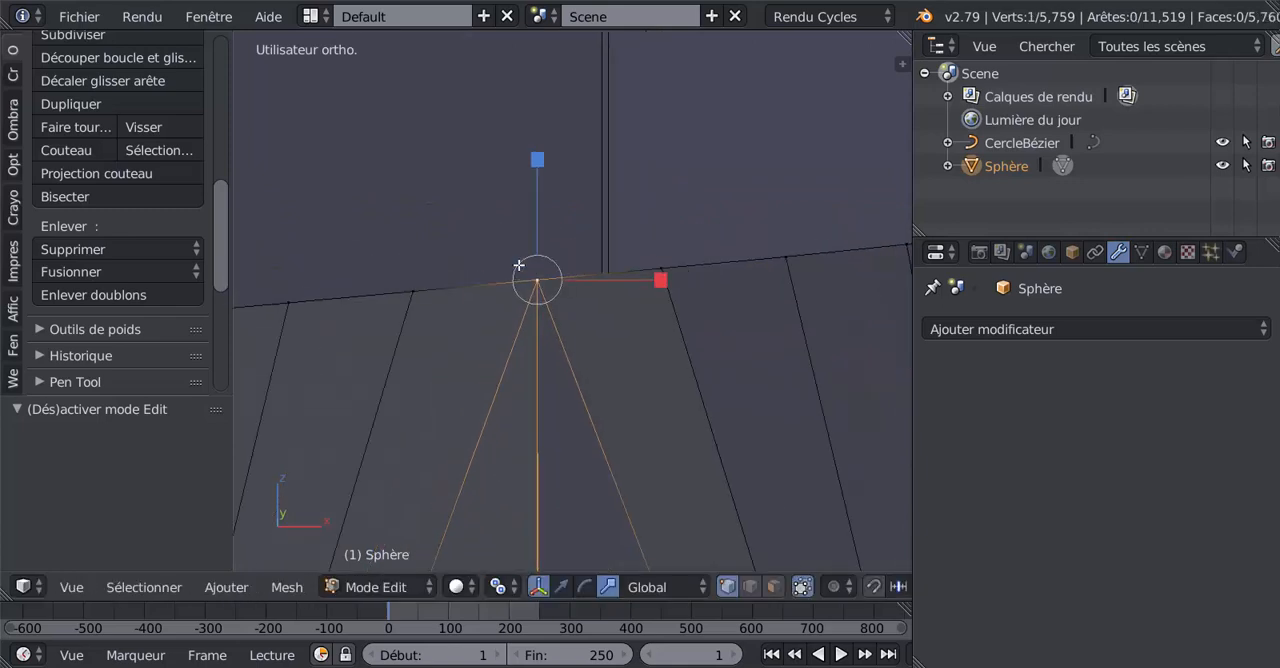
{"action": "right_click", "coordinate": [611, 285], "text": "alt"}
{"action": "scroll", "coordinate": [606, 286], "scroll_direction": "down", "scroll_amount": 5}
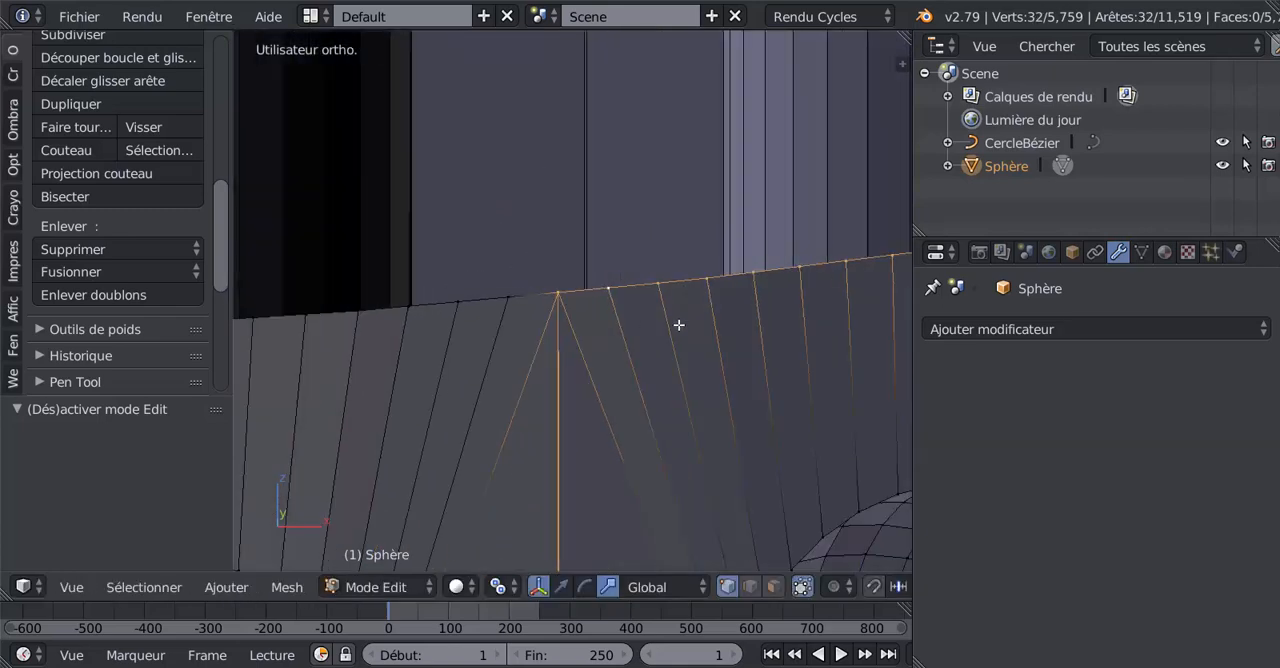
{"action": "middle_click_drag", "start_coordinate": [709, 330], "coordinate": [411, 350], "text": "shift"}
{"action": "scroll", "coordinate": [480, 322], "scroll_direction": "up", "scroll_amount": 7}
{"action": "right_click_drag", "start_coordinate": [537, 246], "coordinate": [577, 286]}
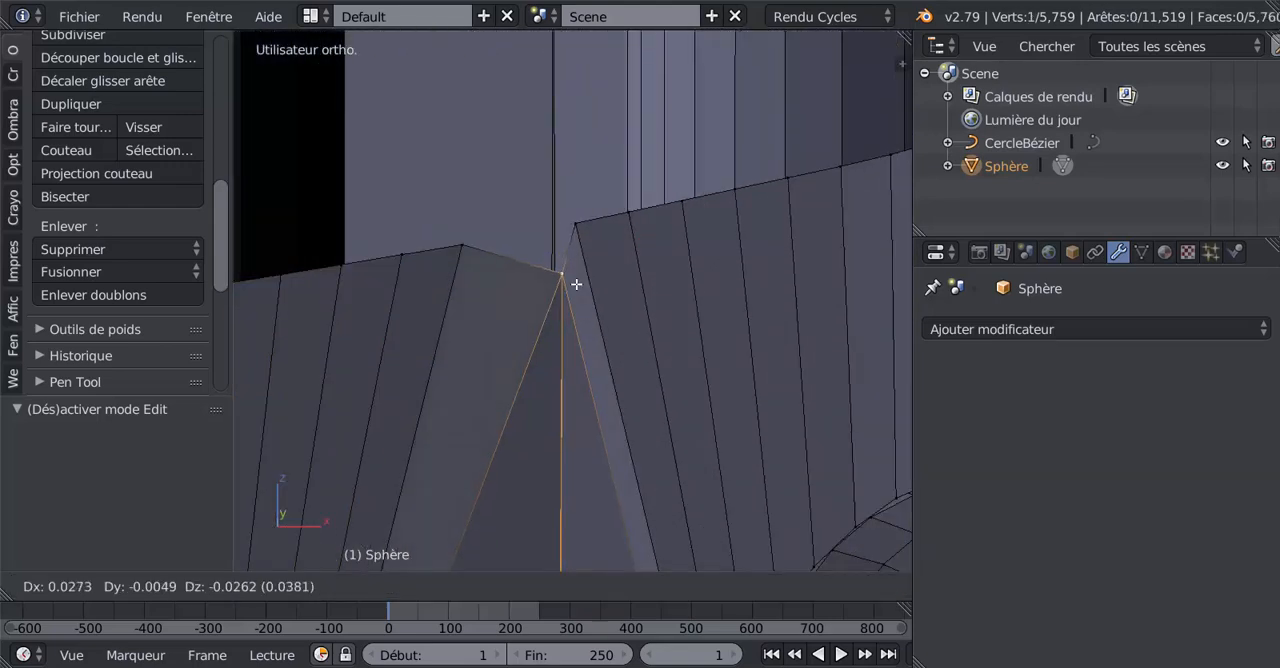
{"action": "right_click", "coordinate": [585, 281]}
Step: Test the next petal junction on the upper rim by trial moves of its vertex, and select the adjoining edge loop
{"action": "scroll", "coordinate": [604, 281], "scroll_direction": "down", "scroll_amount": 5}
{"action": "middle_click_drag", "start_coordinate": [783, 280], "coordinate": [582, 352], "text": "shift"}
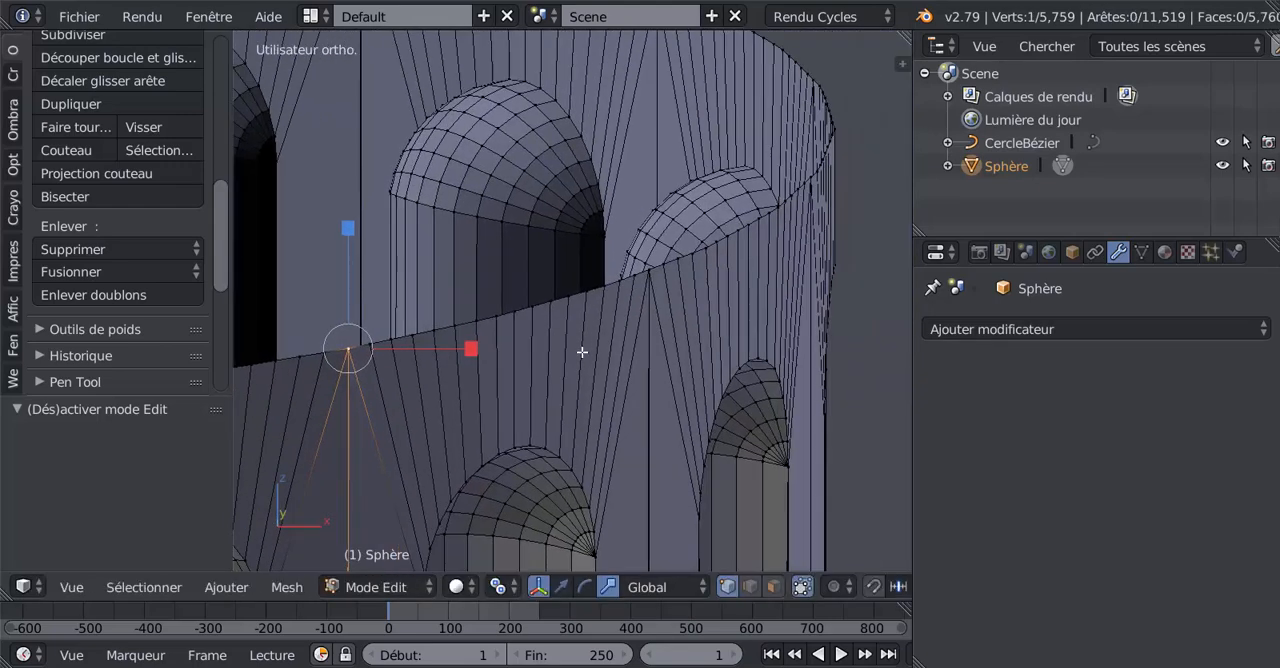
{"action": "key", "text": "g"}
{"action": "left_click", "coordinate": [650, 291]}
{"action": "key", "text": "g"}
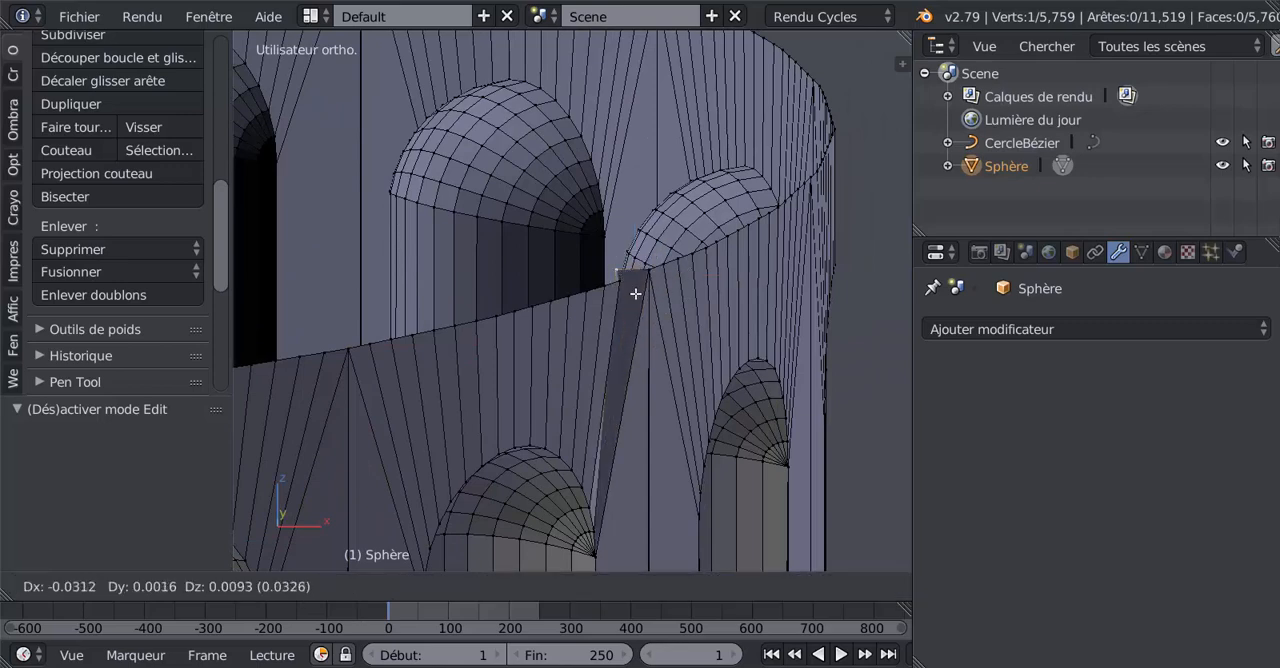
{"action": "left_click", "coordinate": [640, 288]}
{"action": "key", "text": "g"}
{"action": "left_click", "coordinate": [664, 286]}
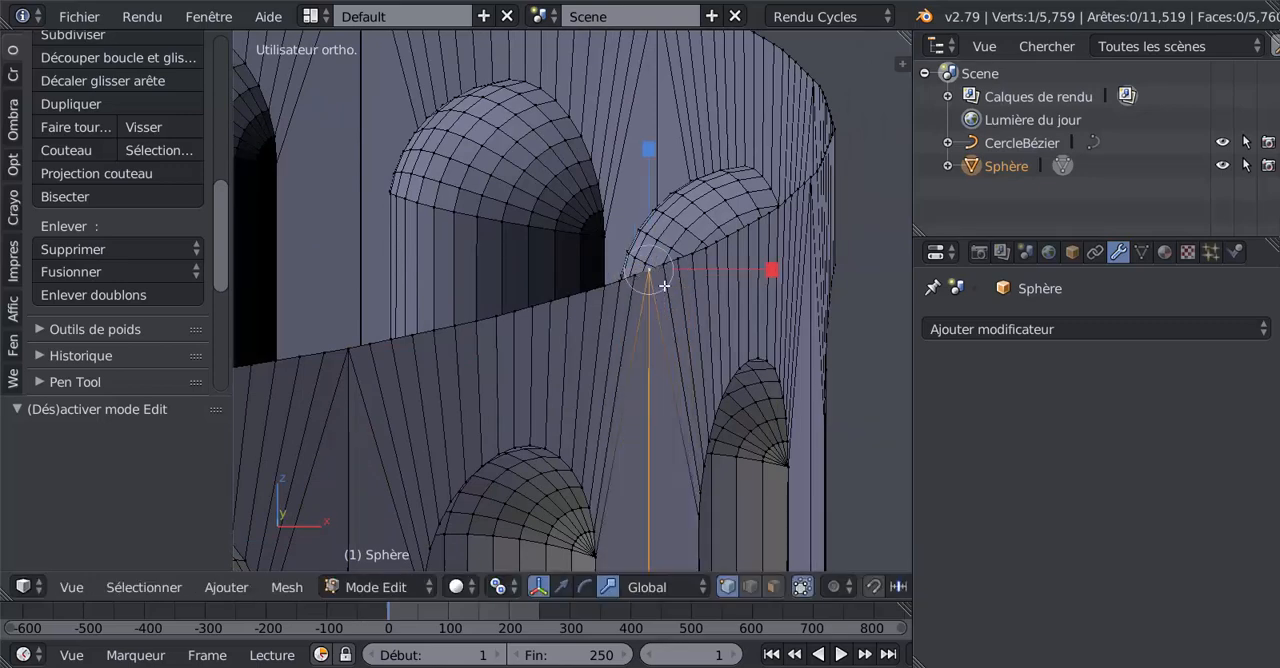
{"action": "scroll", "coordinate": [664, 286], "scroll_direction": "down", "scroll_amount": 4}
{"action": "right_click", "coordinate": [553, 301], "text": "alt"}
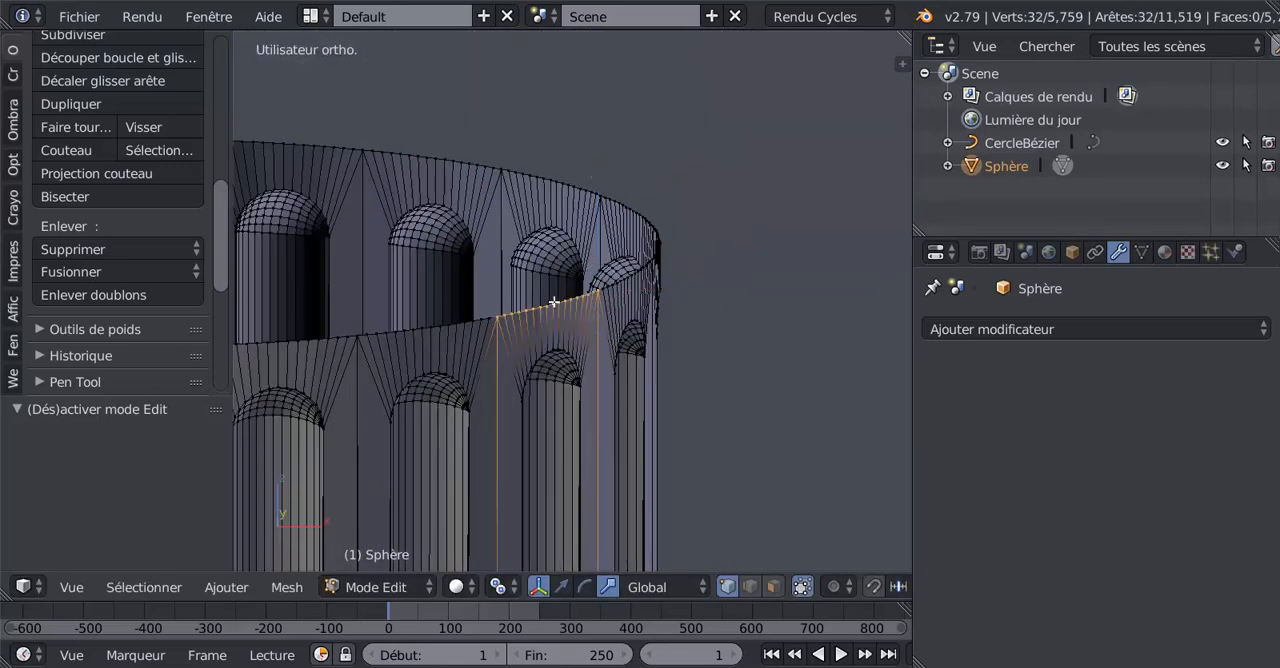
Step: Merge the two vertices at a petal junction on the column's lower rim with the Au centre option
{"action": "scroll", "coordinate": [573, 328], "scroll_direction": "down", "scroll_amount": 2}
{"action": "middle_click_drag", "start_coordinate": [523, 423], "coordinate": [571, 344], "text": "shift"}
{"action": "scroll", "coordinate": [573, 389], "scroll_direction": "down", "scroll_amount": 4}
{"action": "middle_click_drag", "start_coordinate": [560, 460], "coordinate": [600, 189], "text": "shift"}
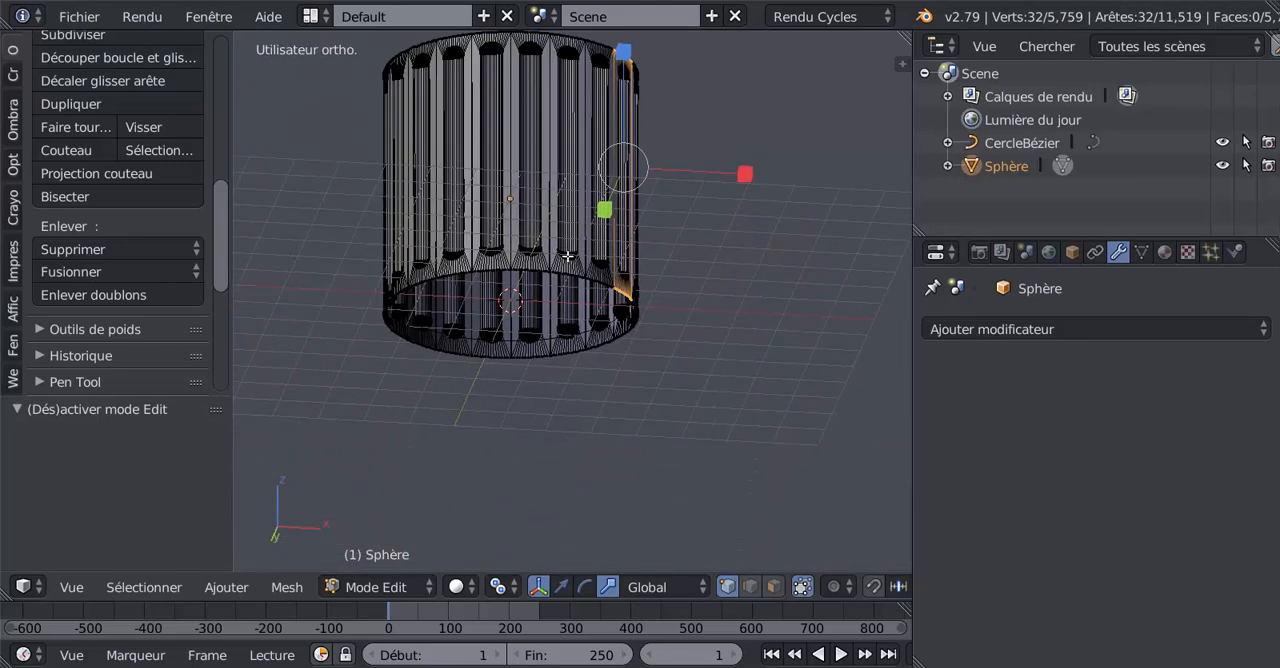
{"action": "scroll", "coordinate": [567, 258], "scroll_direction": "up", "scroll_amount": 9}
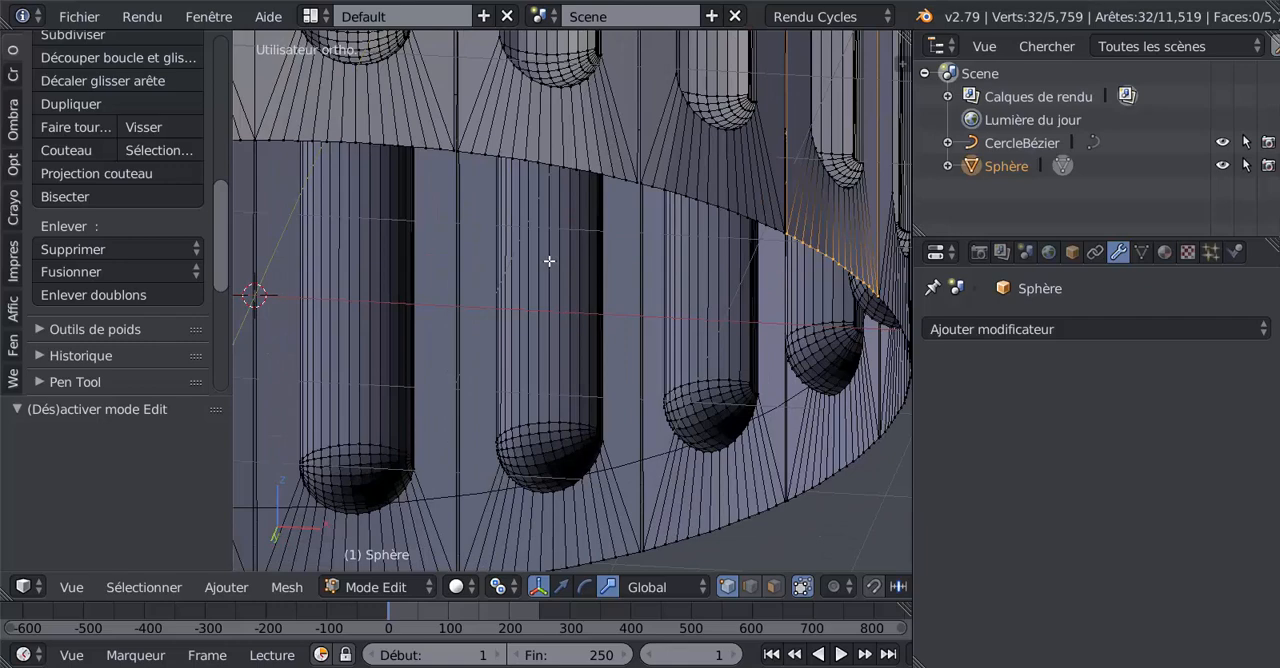
{"action": "middle_click_drag", "start_coordinate": [692, 352], "coordinate": [673, 475], "text": "shift"}
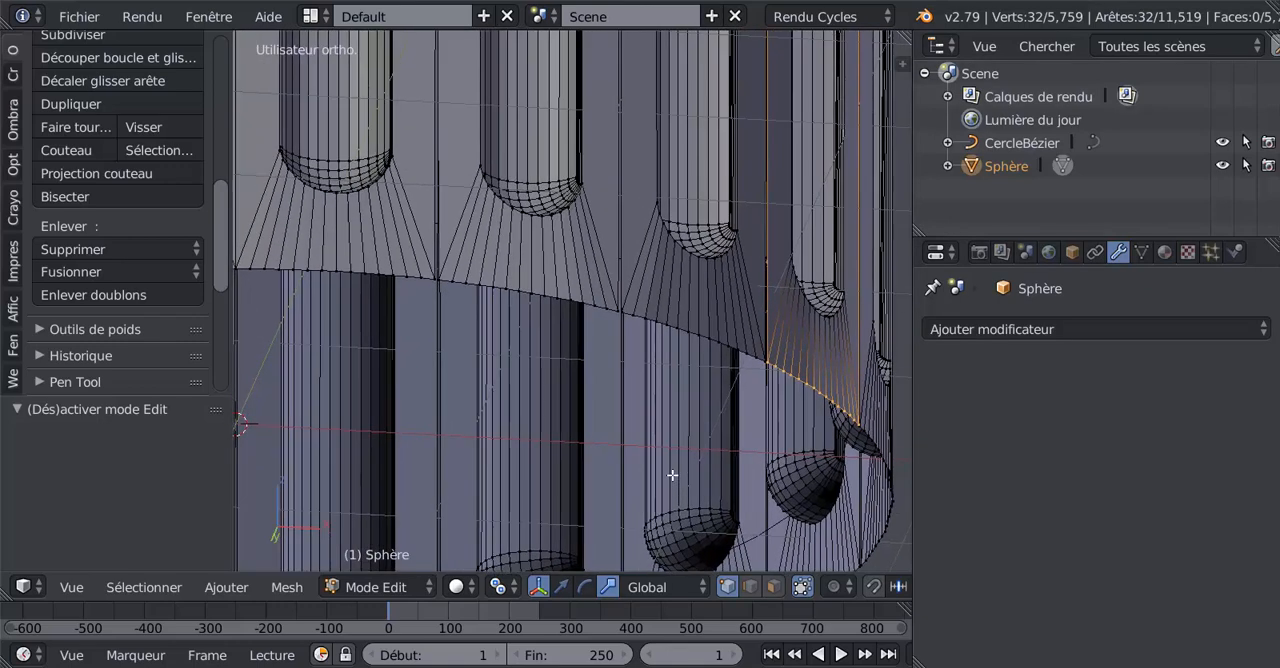
{"action": "scroll", "coordinate": [493, 306], "scroll_direction": "up", "scroll_amount": 1}
{"action": "scroll", "coordinate": [493, 306], "scroll_direction": "up", "scroll_amount": 1}
{"action": "right_click", "coordinate": [376, 265]}
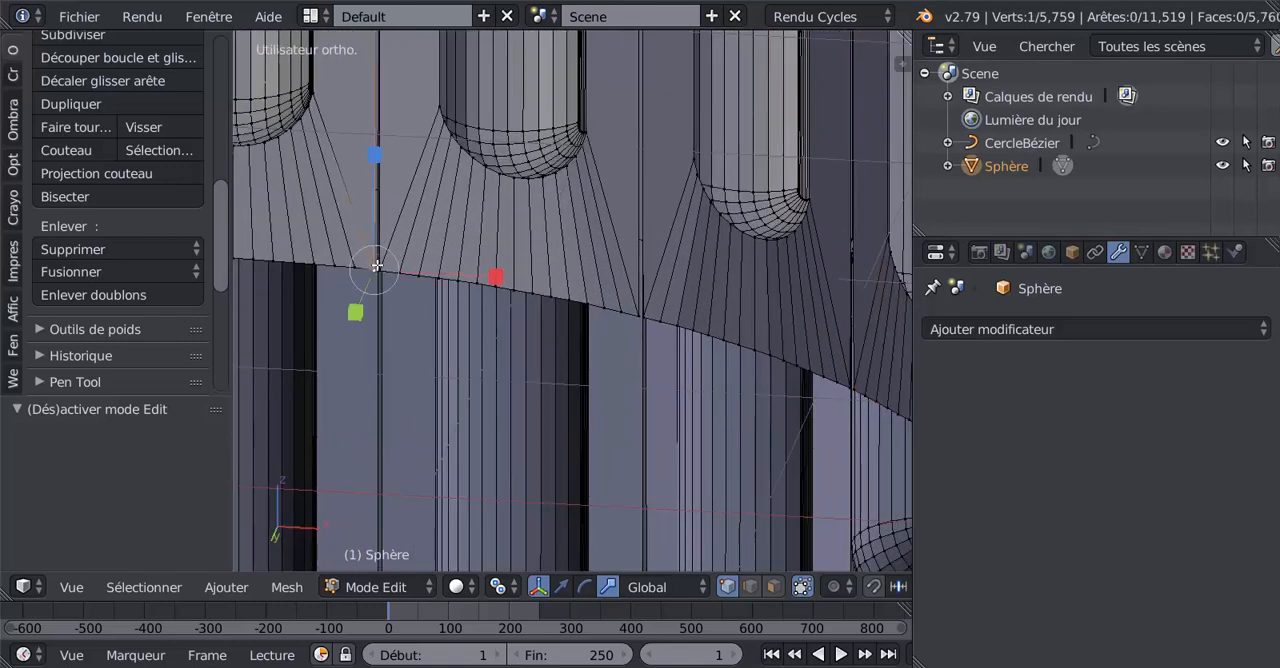
{"action": "right_click", "coordinate": [388, 266], "text": "shift"}
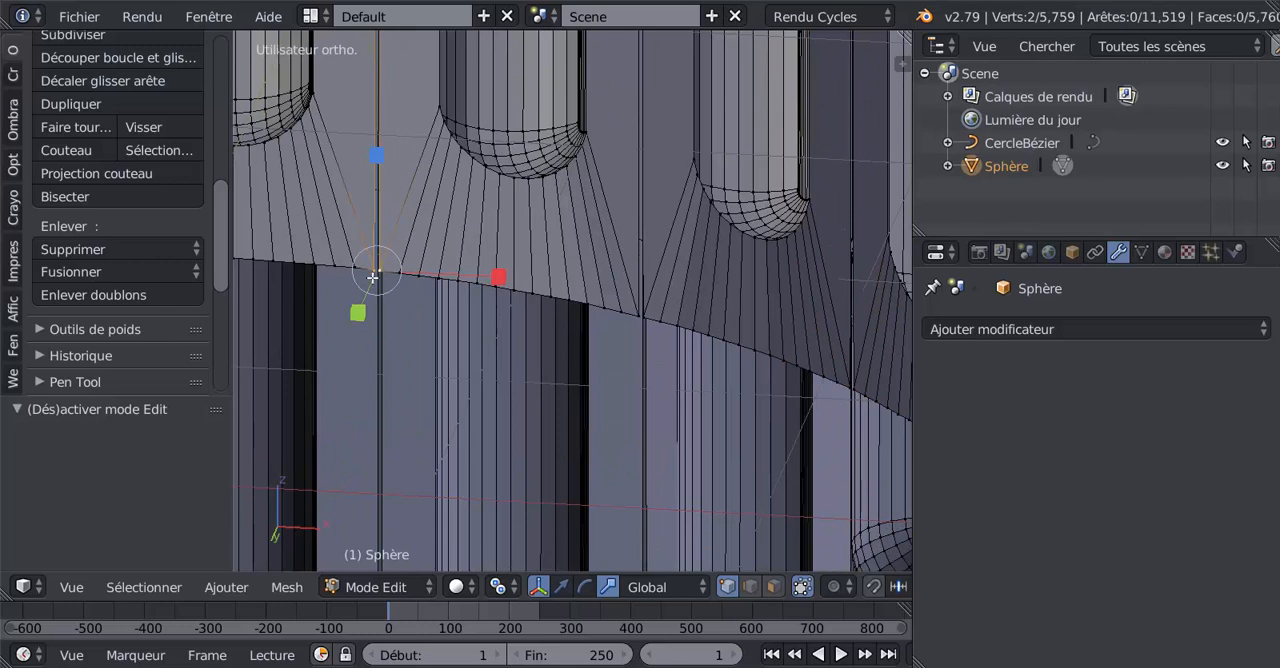
{"action": "left_click", "coordinate": [99, 270]}
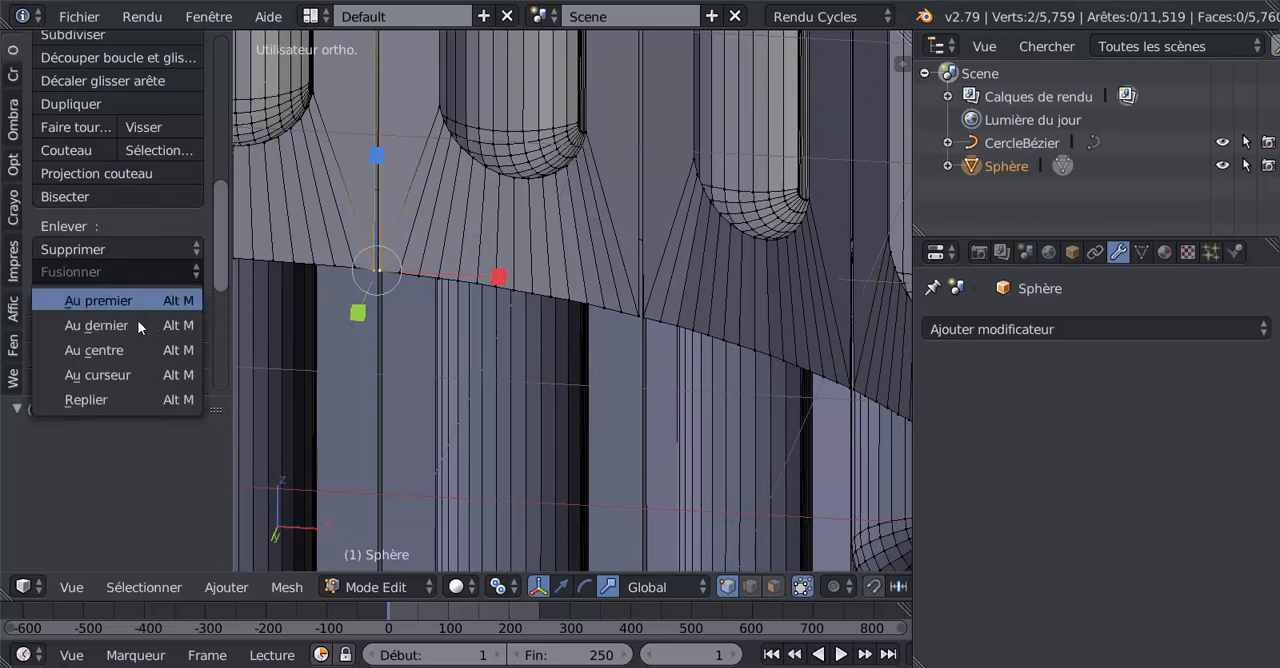
{"action": "left_click", "coordinate": [127, 351]}
Step: Merge the vertex pair at the adjacent petal junction on the lower rim at its centre
{"action": "left_click", "coordinate": [635, 315]}
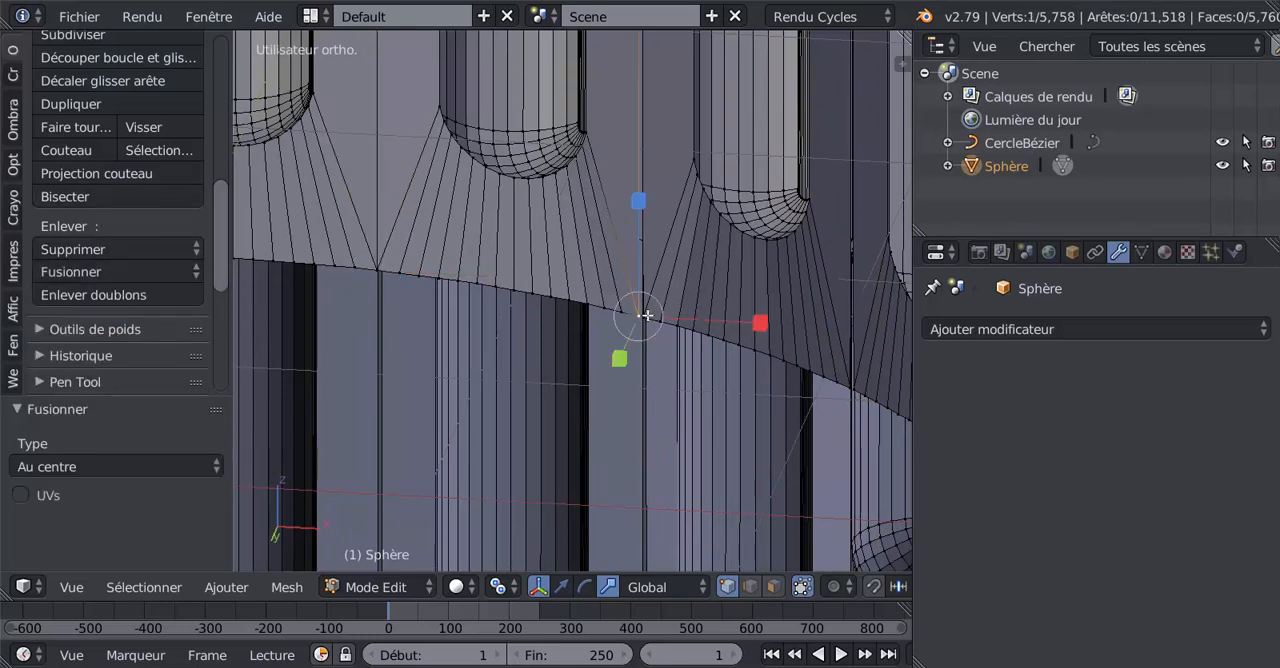
{"action": "right_click", "coordinate": [646, 316], "text": "shift"}
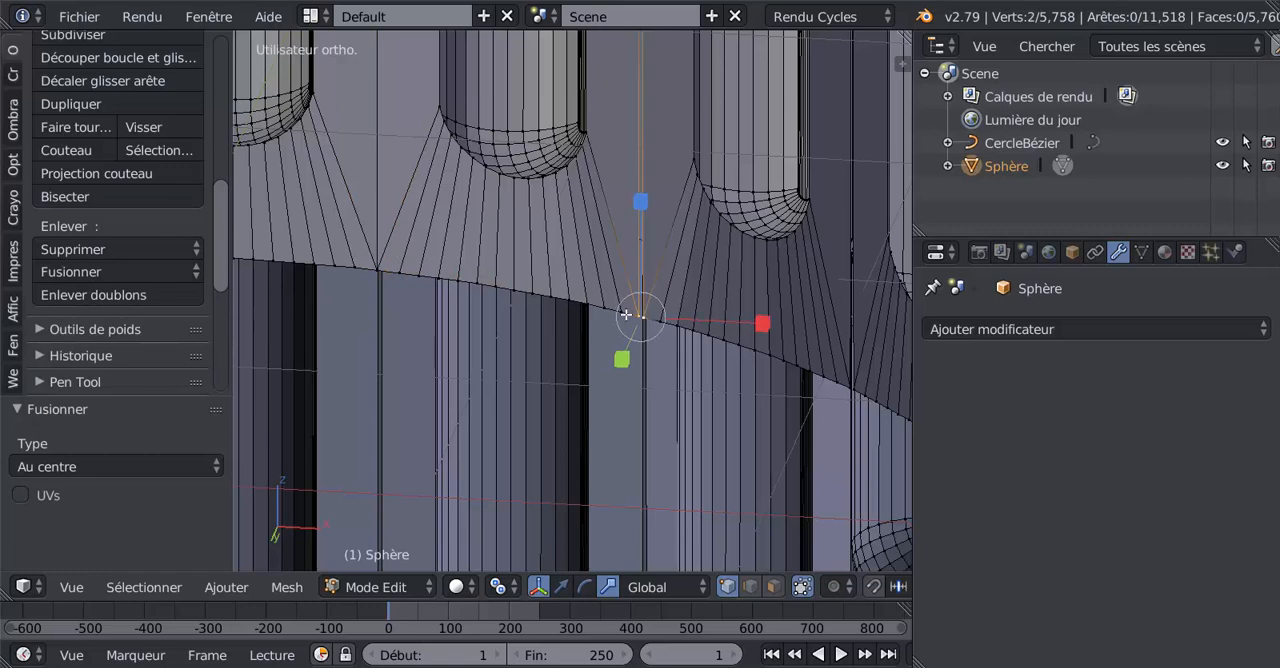
{"action": "left_click", "coordinate": [117, 270]}
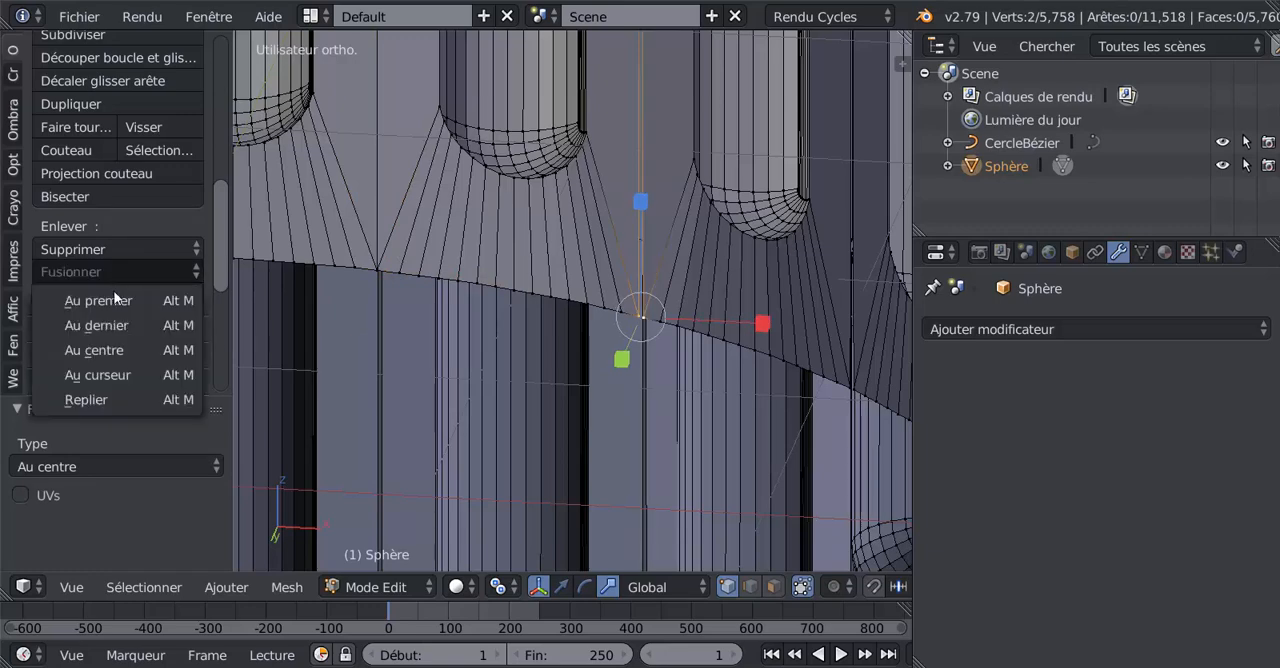
{"action": "left_click", "coordinate": [109, 350]}
Step: Find the next open gap between petals along the lower rim and merge its two end vertices at their centre
{"action": "middle_click_drag", "start_coordinate": [587, 399], "coordinate": [498, 376]}
{"action": "scroll", "coordinate": [484, 376], "scroll_direction": "up", "scroll_amount": 6}
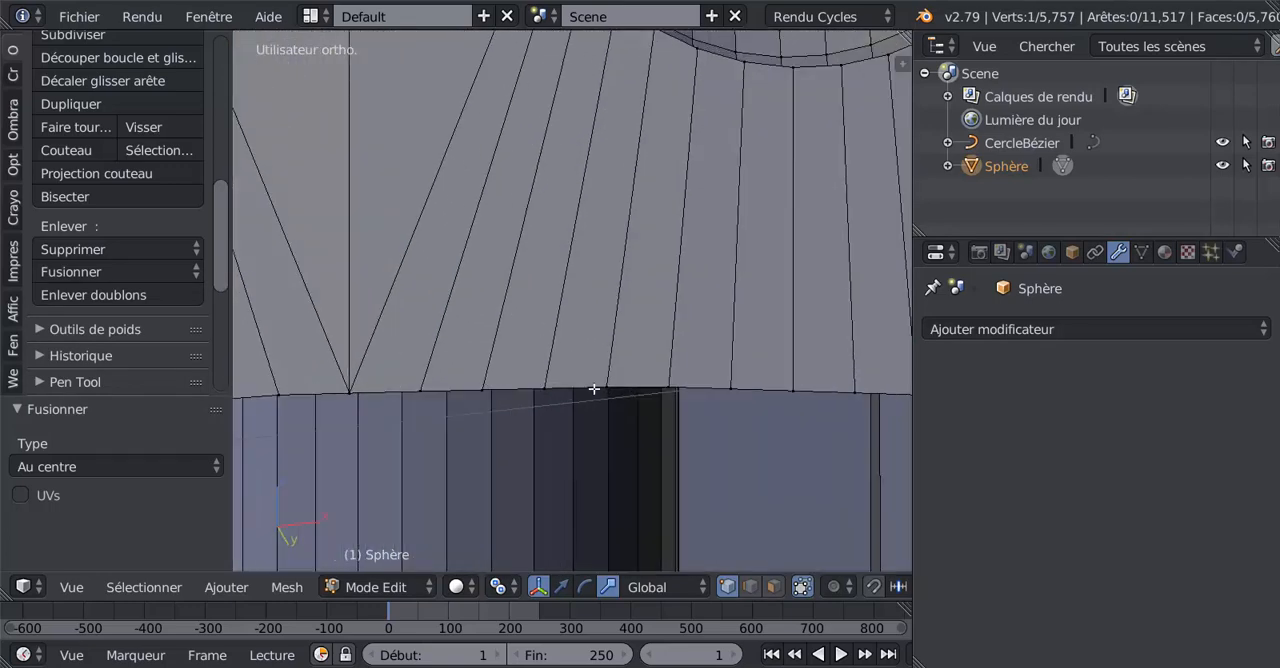
{"action": "middle_click_drag", "start_coordinate": [681, 386], "coordinate": [620, 394]}
{"action": "scroll", "coordinate": [620, 394], "scroll_direction": "down", "scroll_amount": 5}
{"action": "scroll", "coordinate": [771, 357], "scroll_direction": "up", "scroll_amount": 2}
{"action": "middle_click_drag", "start_coordinate": [771, 357], "coordinate": [483, 411], "text": "shift"}
{"action": "middle_click_drag", "start_coordinate": [671, 350], "coordinate": [647, 403]}
{"action": "right_click", "coordinate": [696, 406], "text": "shift"}
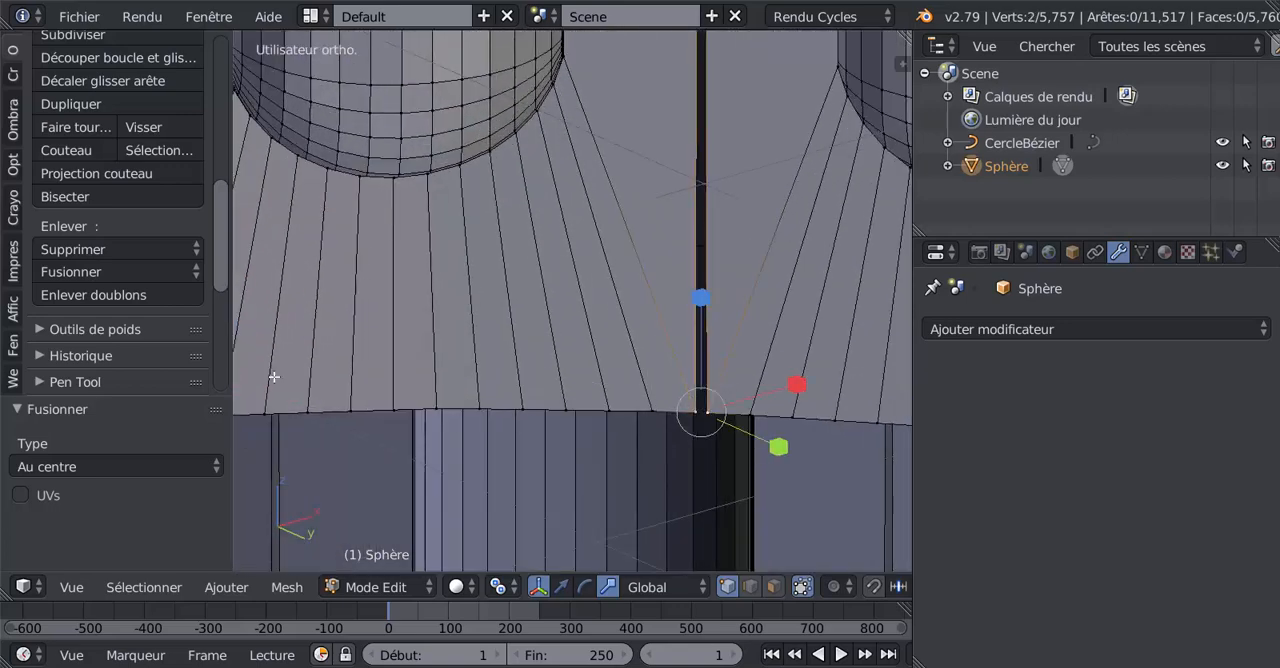
{"action": "left_click", "coordinate": [107, 270]}
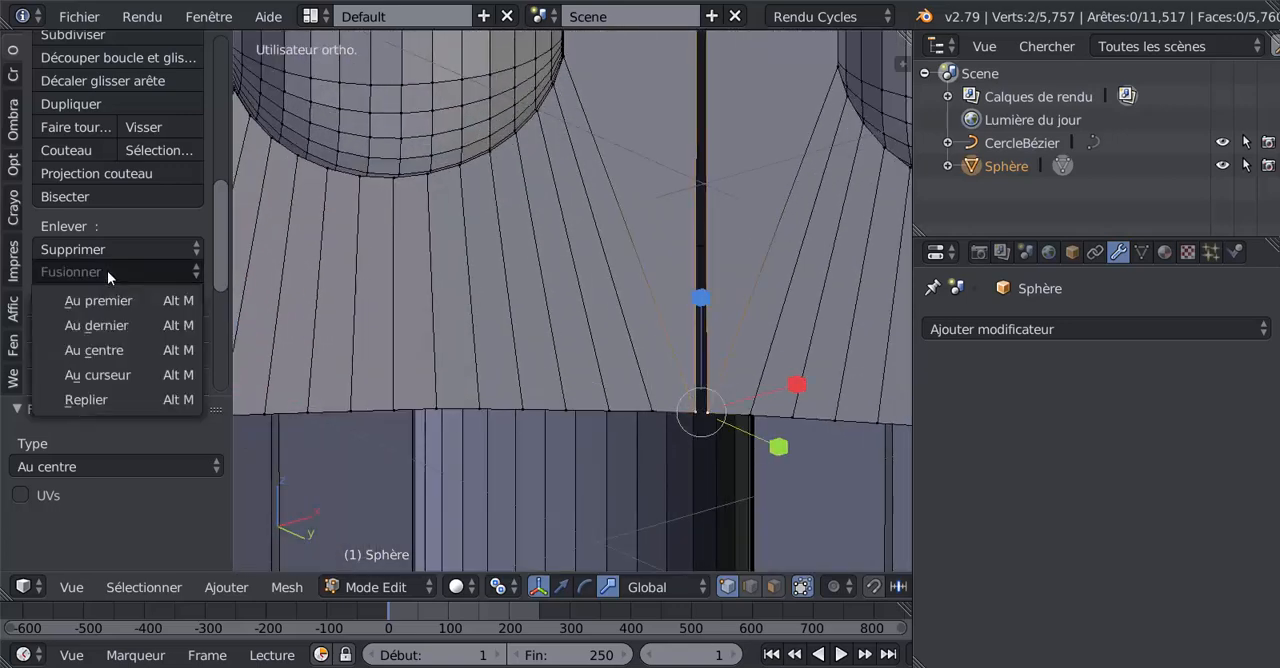
{"action": "left_click", "coordinate": [107, 350]}
Step: Select both separate vertices at the following open petal junction on the lower rim to merge them
{"action": "scroll", "coordinate": [537, 389], "scroll_direction": "down", "scroll_amount": 3}
{"action": "middle_click_drag", "start_coordinate": [760, 371], "coordinate": [349, 303], "text": "shift"}
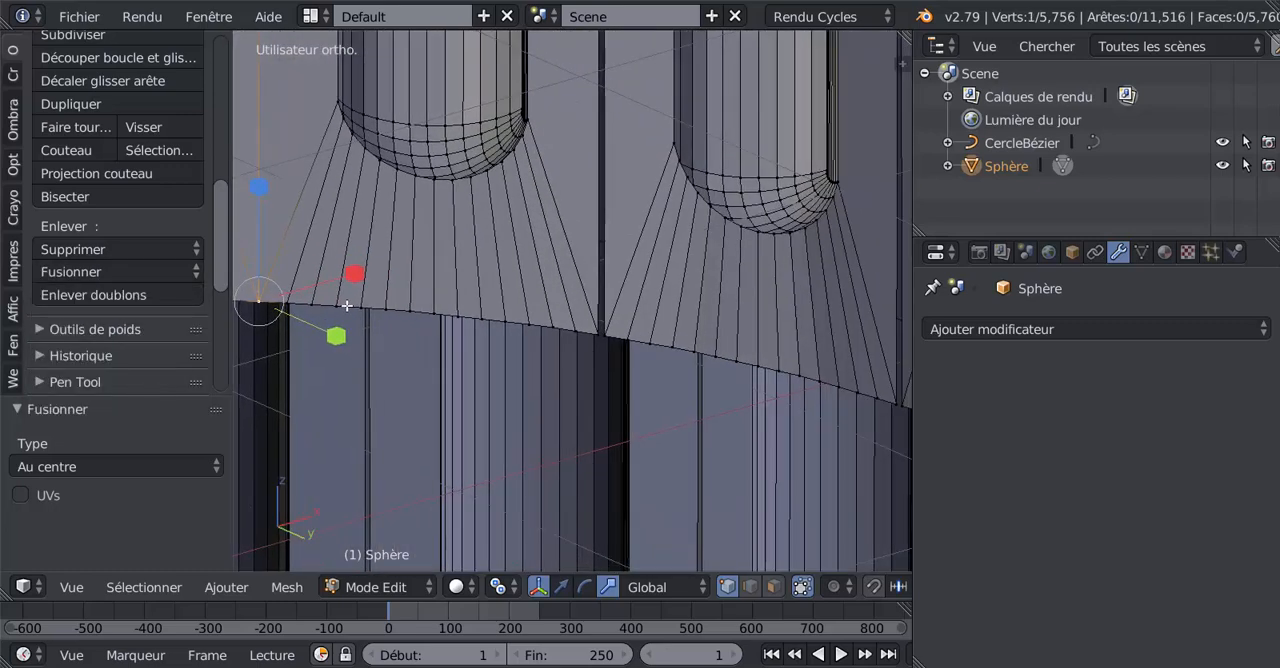
{"action": "scroll", "coordinate": [559, 351], "scroll_direction": "up", "scroll_amount": 2}
{"action": "right_click", "coordinate": [616, 350], "text": "shift"}
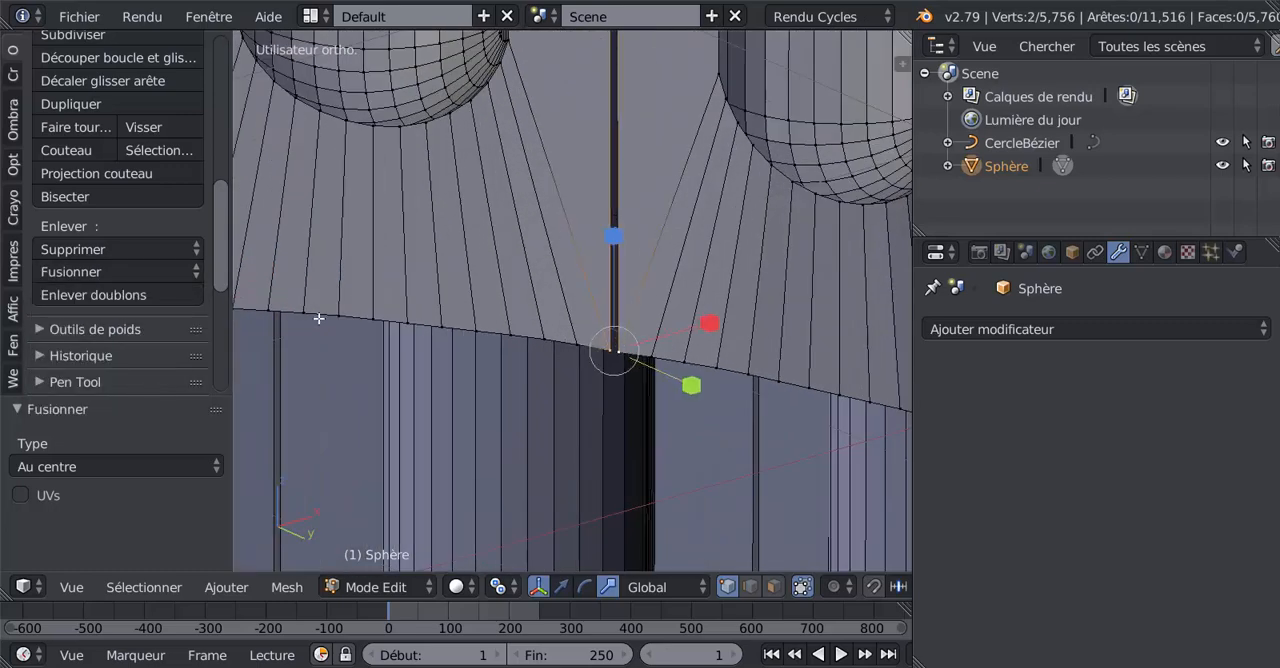
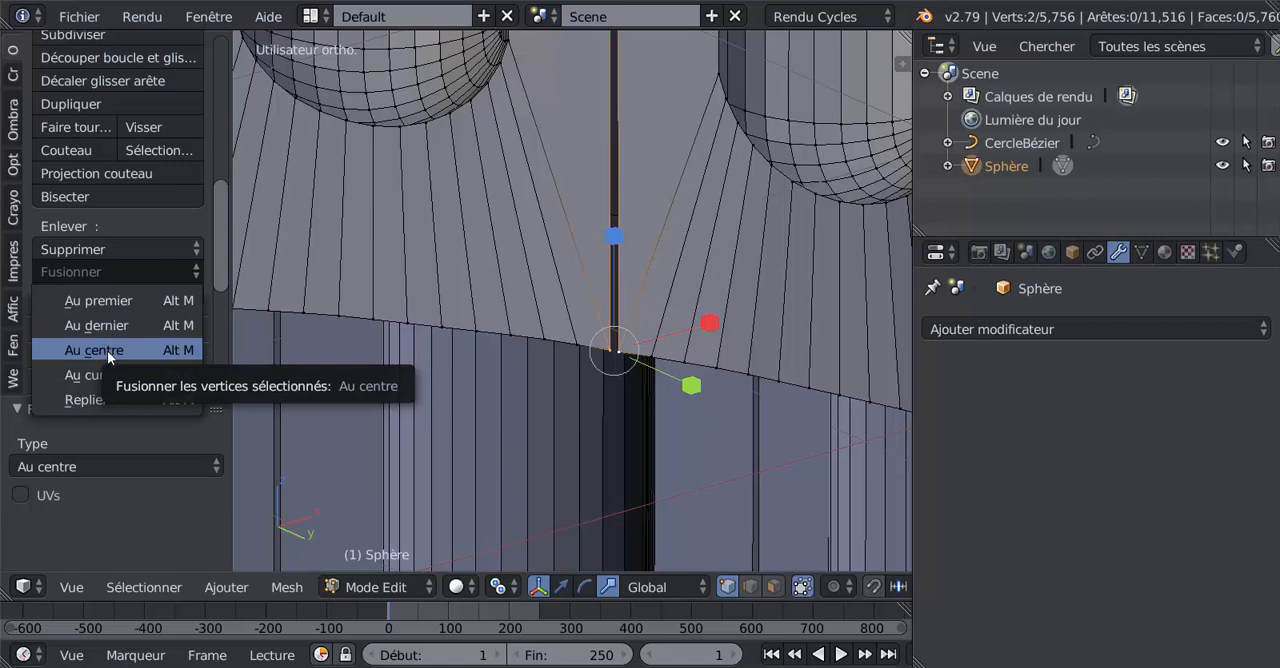
Step: Merge the selected vertex pair at its centre, and likewise the two vertices at the next open petal junction on the lower rim
{"action": "left_click", "coordinate": [107, 348]}
{"action": "middle_click_drag", "start_coordinate": [652, 365], "coordinate": [321, 267], "text": "shift"}
{"action": "scroll", "coordinate": [595, 380], "scroll_direction": "up", "scroll_amount": 3}
{"action": "right_click", "coordinate": [584, 337]}
{"action": "right_click", "coordinate": [590, 336], "text": "shift"}
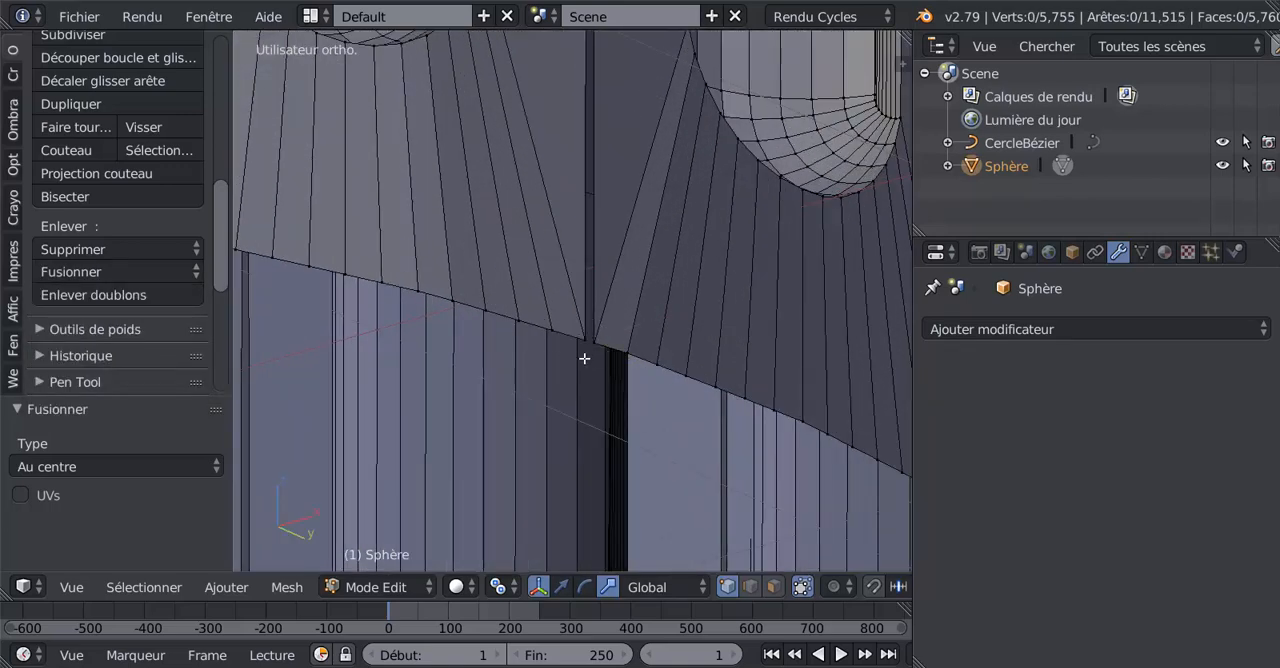
{"action": "right_click", "coordinate": [586, 337]}
{"action": "right_click", "coordinate": [600, 343], "text": "shift"}
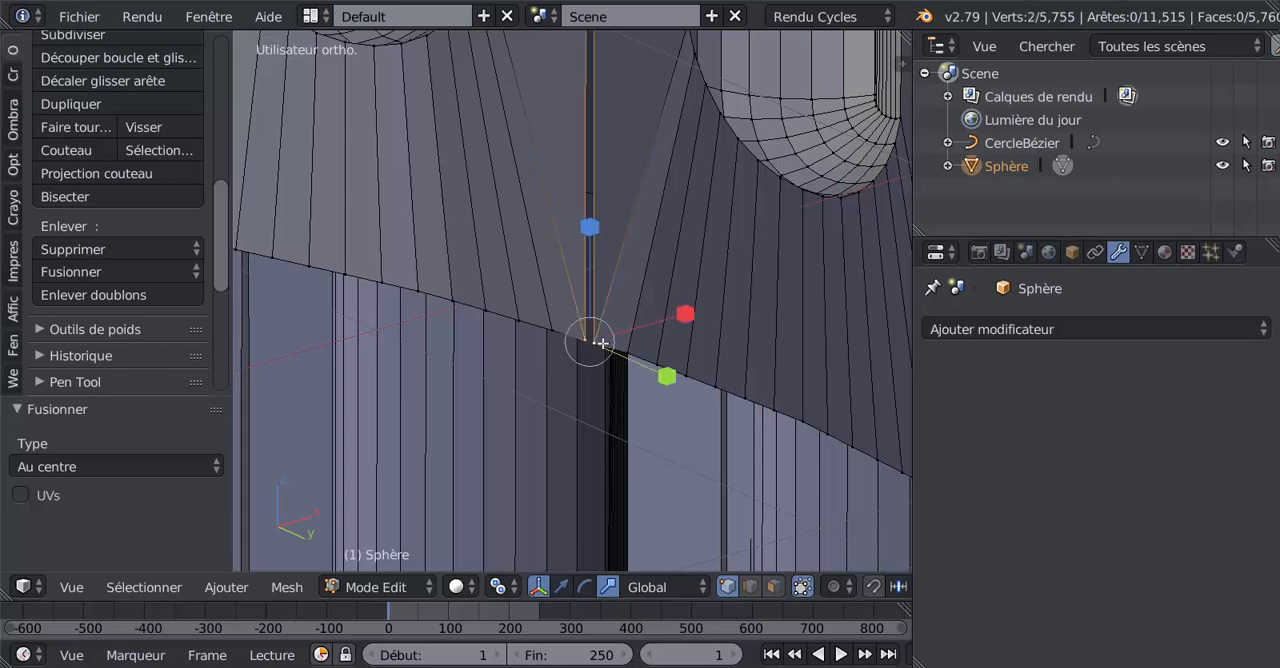
{"action": "left_click", "coordinate": [100, 271]}
{"action": "left_click", "coordinate": [110, 353]}
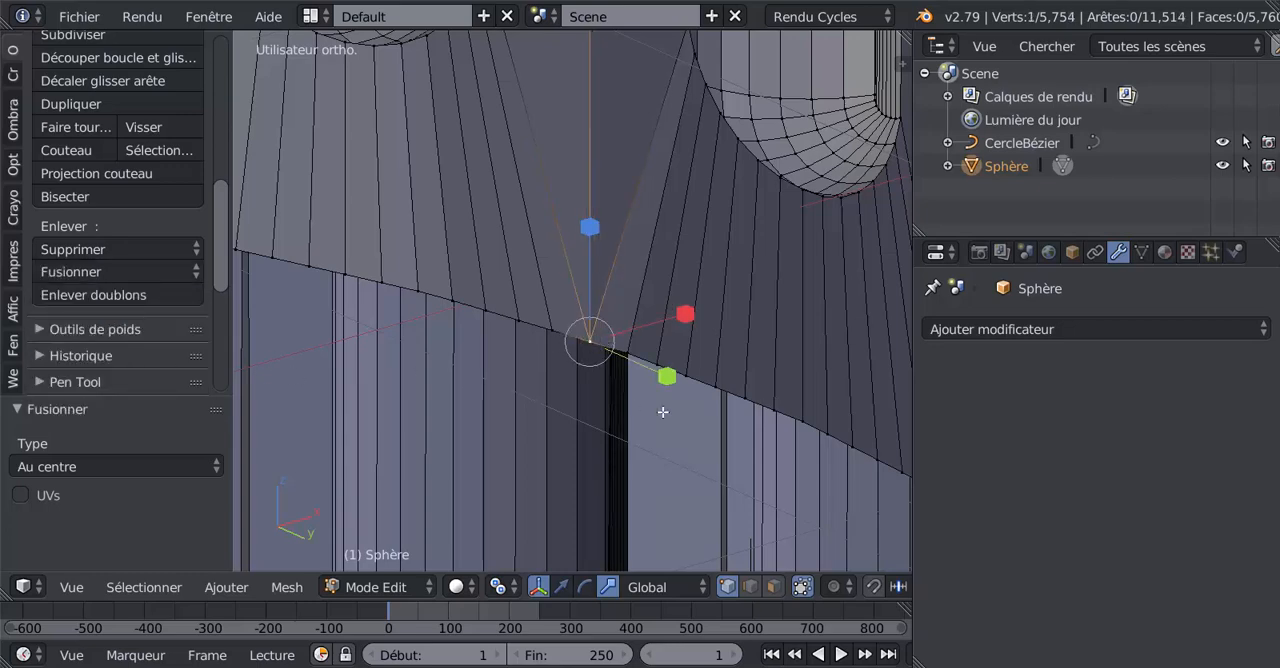
Step: Find the following open petal junction along the column's lower rim and merge its two separate vertices at their centre
{"action": "middle_click_drag", "start_coordinate": [663, 411], "coordinate": [351, 281], "text": "shift"}
{"action": "middle_click_drag", "start_coordinate": [638, 390], "coordinate": [591, 386]}
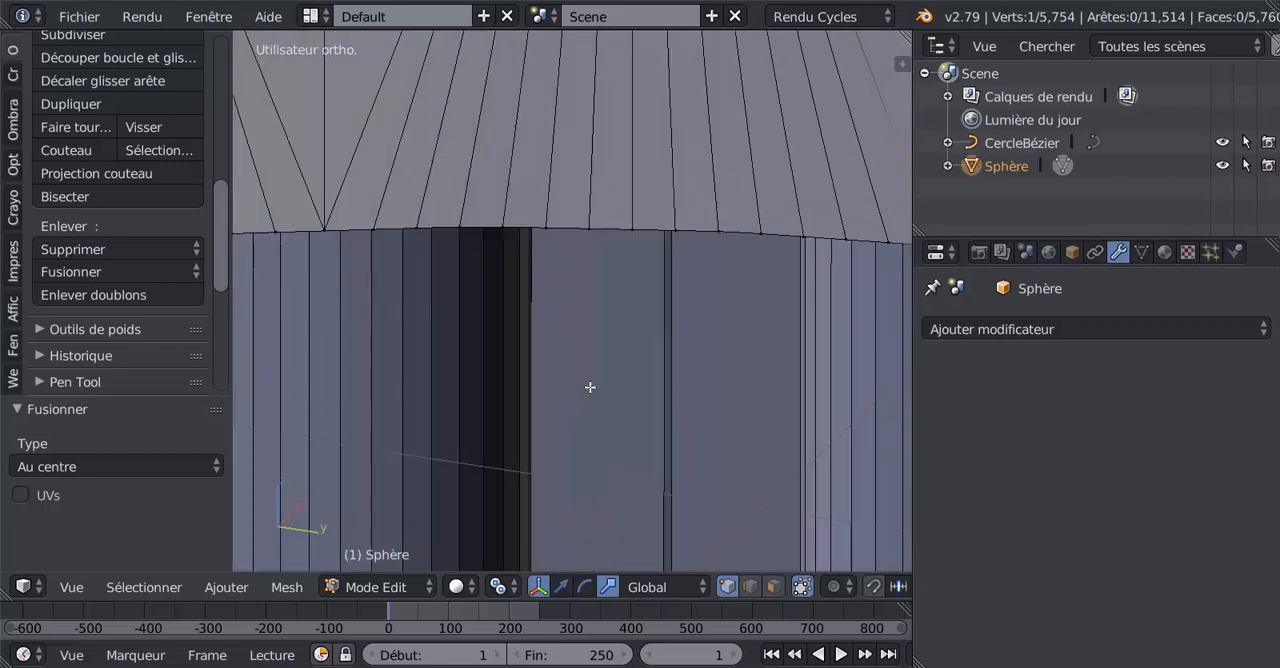
{"action": "middle_click_drag", "start_coordinate": [760, 358], "coordinate": [411, 411], "text": "shift"}
{"action": "scroll", "coordinate": [520, 381], "scroll_direction": "up", "scroll_amount": 3}
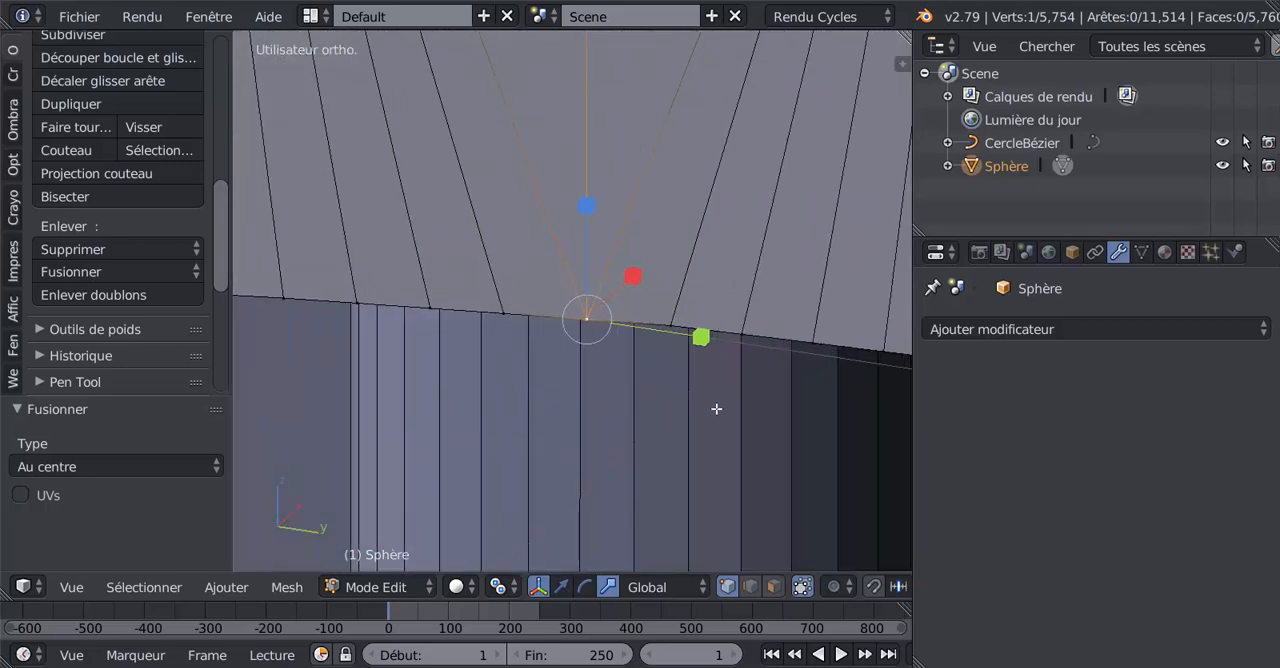
{"action": "scroll", "coordinate": [700, 409], "scroll_direction": "down", "scroll_amount": 5}
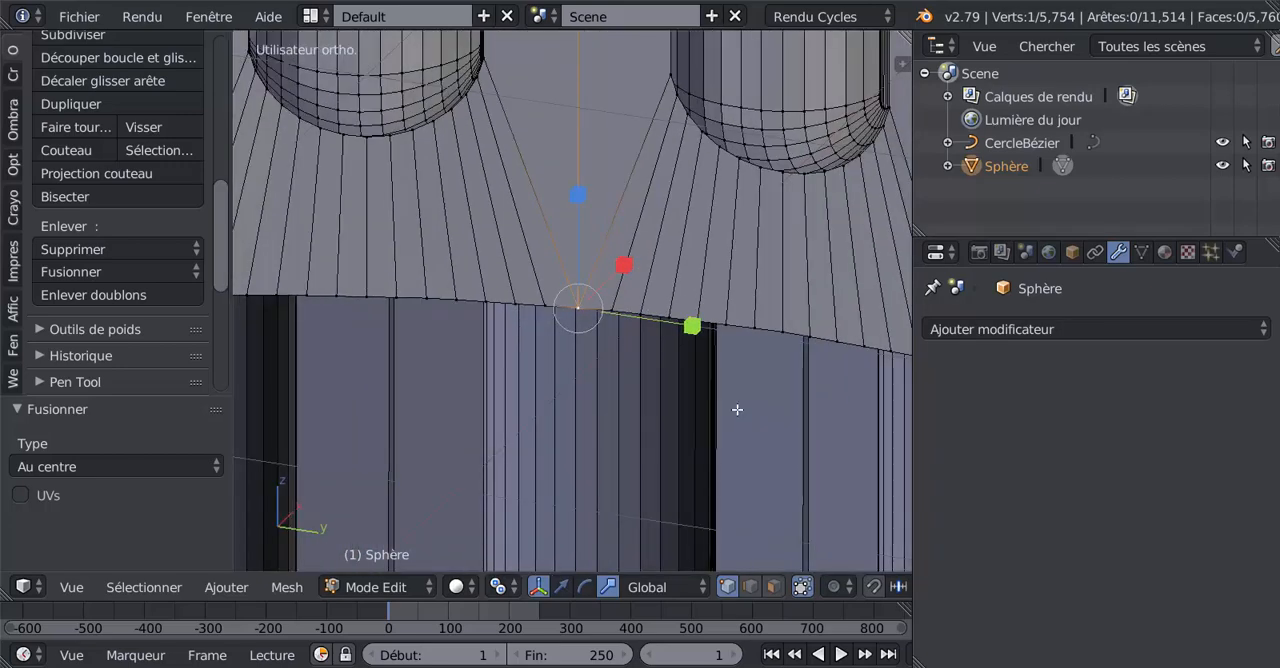
{"action": "middle_click_drag", "start_coordinate": [737, 410], "coordinate": [731, 402], "text": "shift"}
{"action": "middle_click_drag", "start_coordinate": [819, 421], "coordinate": [448, 417]}
{"action": "right_click", "coordinate": [616, 318], "text": "shift"}
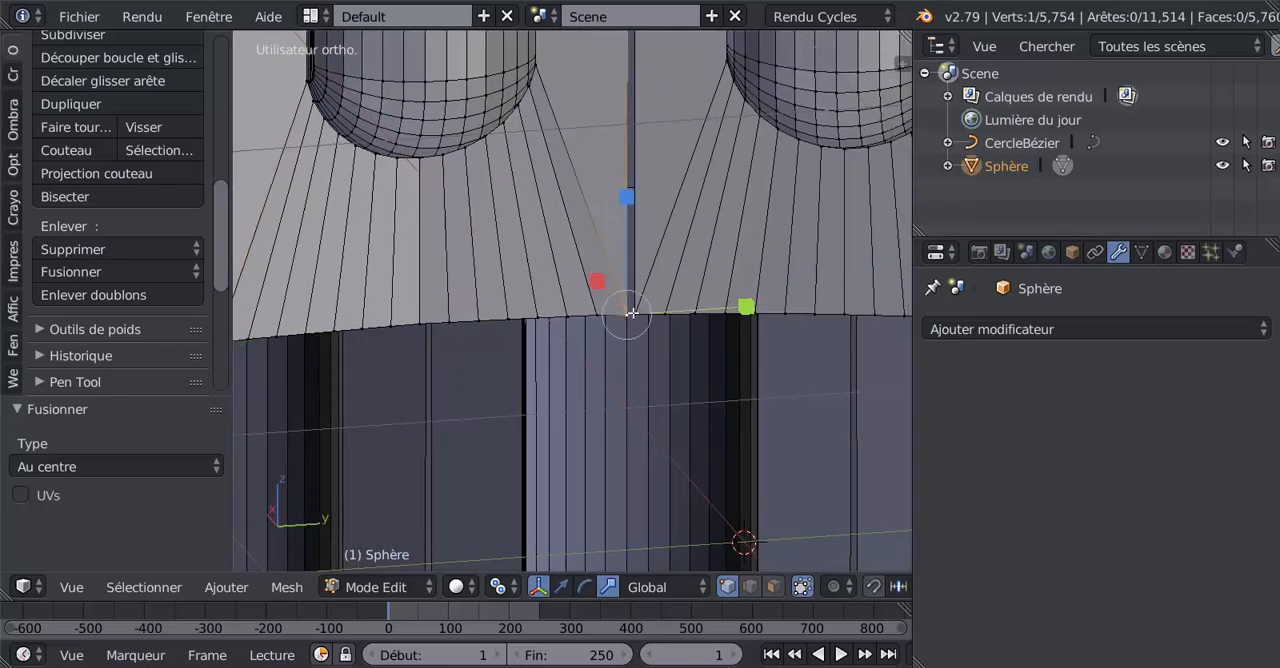
{"action": "left_click", "coordinate": [113, 268]}
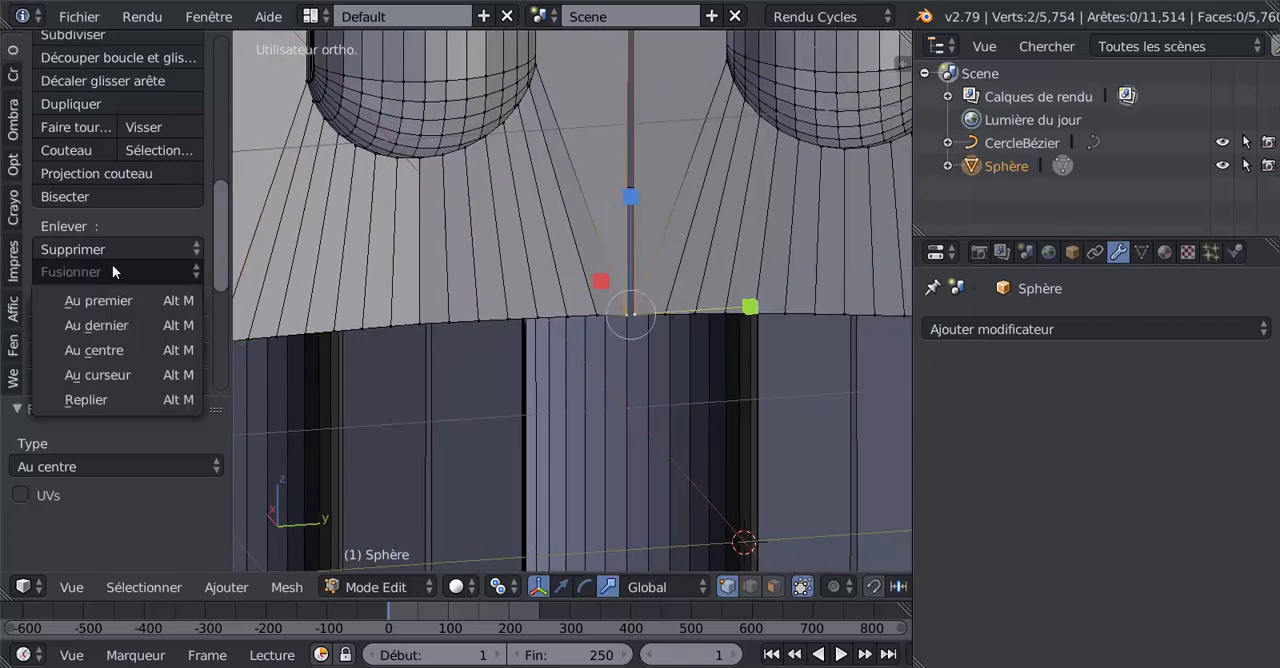
{"action": "left_click", "coordinate": [105, 350]}
Step: Select the two end vertices at the next gap between petals on the lower rim and merge them with Au centre
{"action": "middle_click_drag", "start_coordinate": [673, 390], "coordinate": [578, 353]}
{"action": "right_click", "coordinate": [647, 320]}
{"action": "key", "text": "a"}
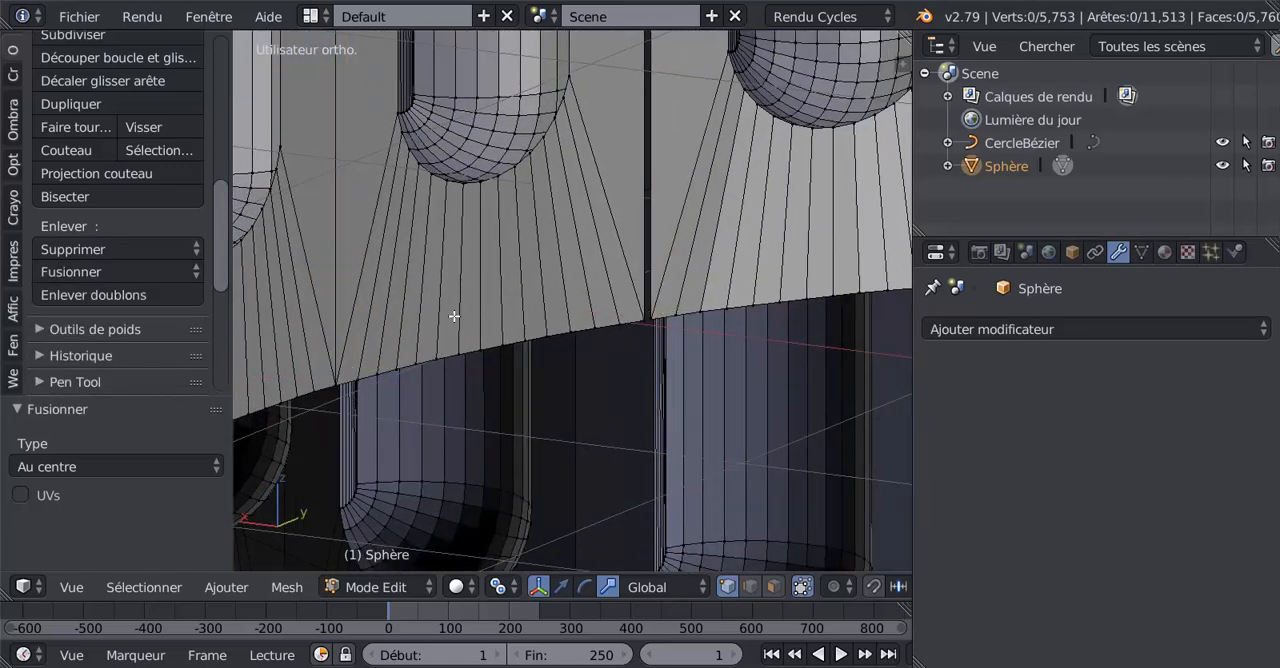
{"action": "right_click", "coordinate": [654, 316]}
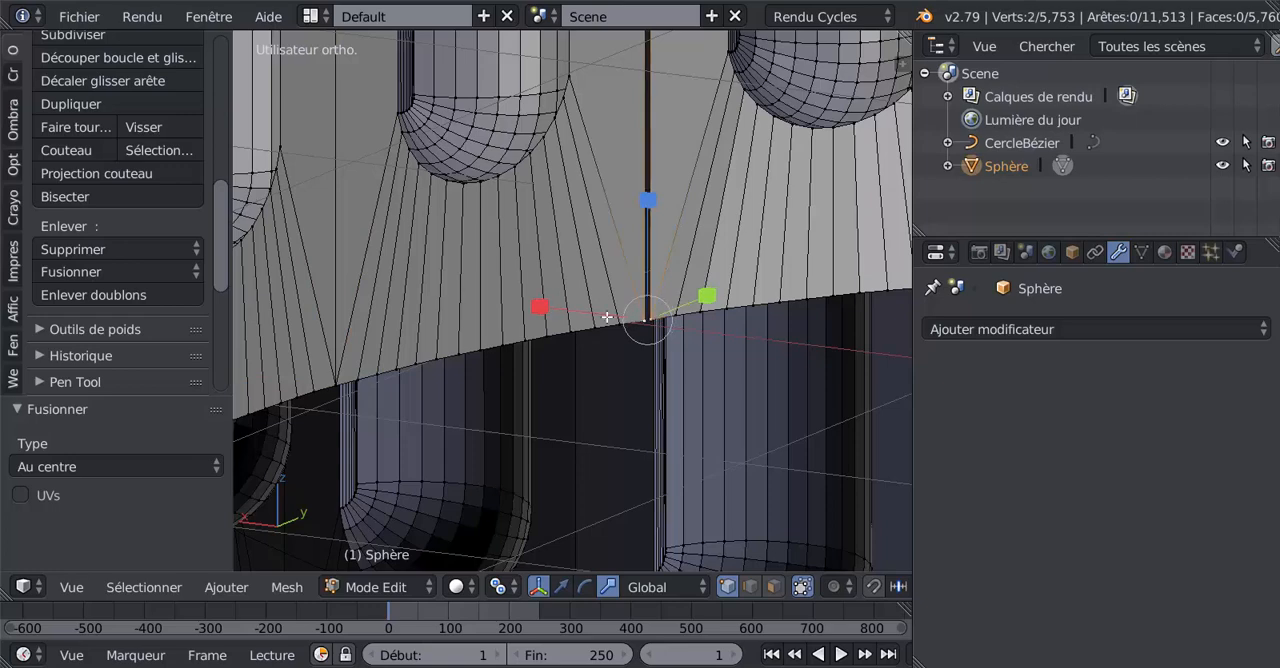
{"action": "left_click", "coordinate": [120, 269]}
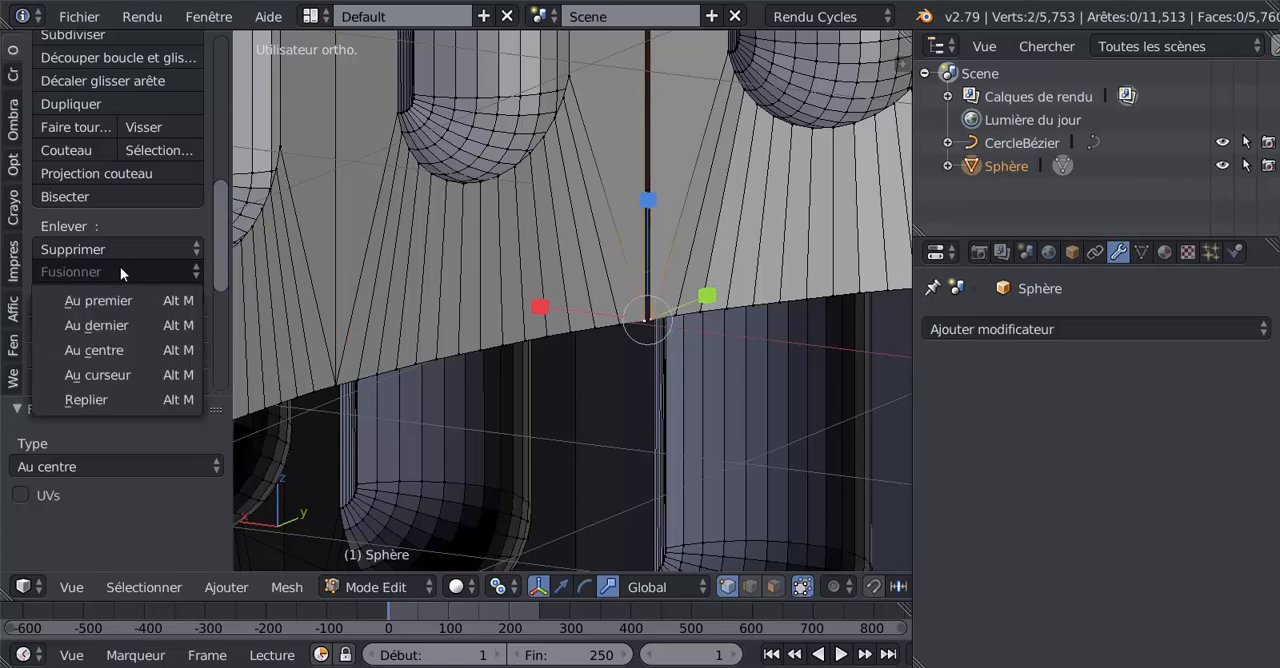
{"action": "left_click", "coordinate": [121, 351]}
Step: Merge the vertex pair at the adjacent open petal junction on the lower rim at its centre
{"action": "middle_click_drag", "start_coordinate": [241, 378], "coordinate": [503, 383]}
{"action": "key", "text": "KP_Decimal"}
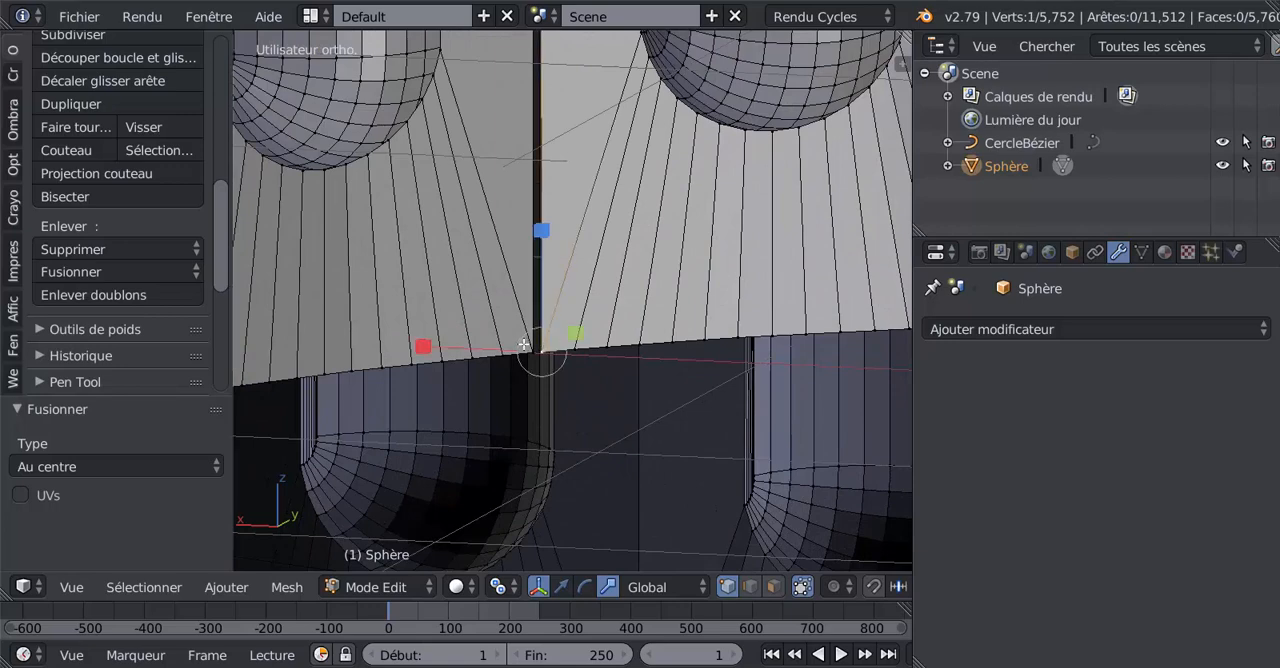
{"action": "right_click", "coordinate": [523, 344], "text": "shift"}
{"action": "left_click", "coordinate": [112, 271]}
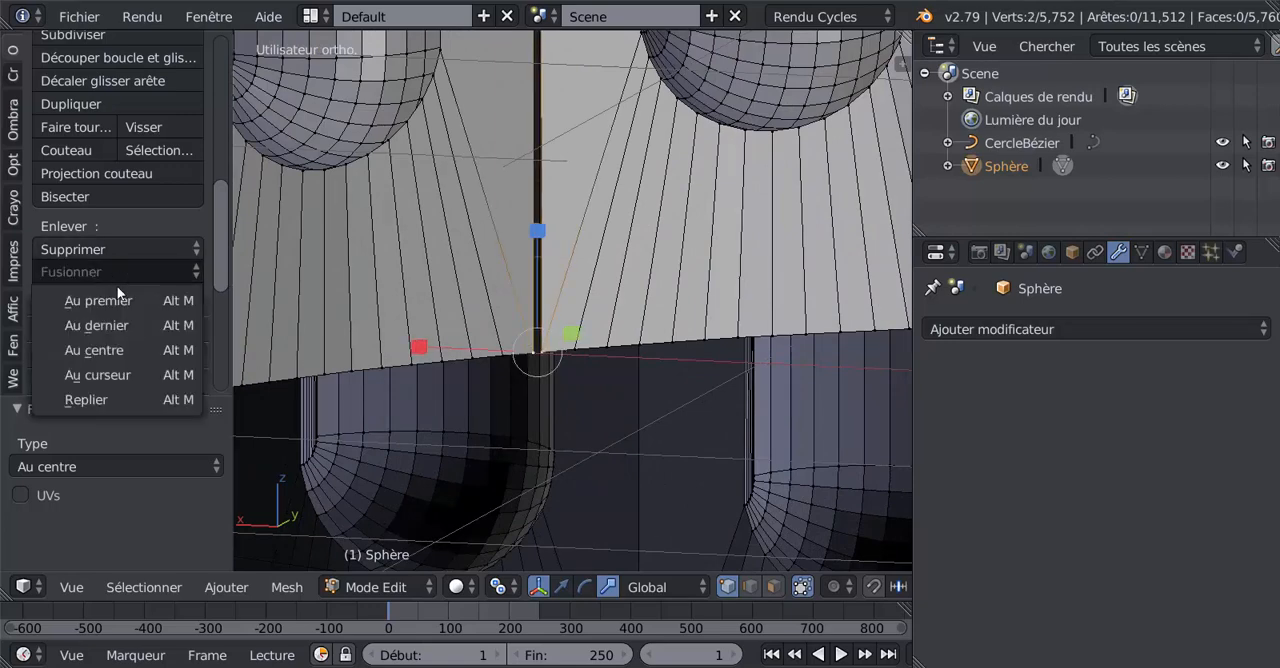
{"action": "left_click", "coordinate": [108, 350]}
Step: Continue around the lower rim to the next open petal junction and merge its two vertices with the Au centre option
{"action": "middle_click_drag", "start_coordinate": [609, 391], "coordinate": [621, 352]}
{"action": "right_click", "coordinate": [642, 323]}
{"action": "right_click", "coordinate": [630, 328], "text": "shift"}
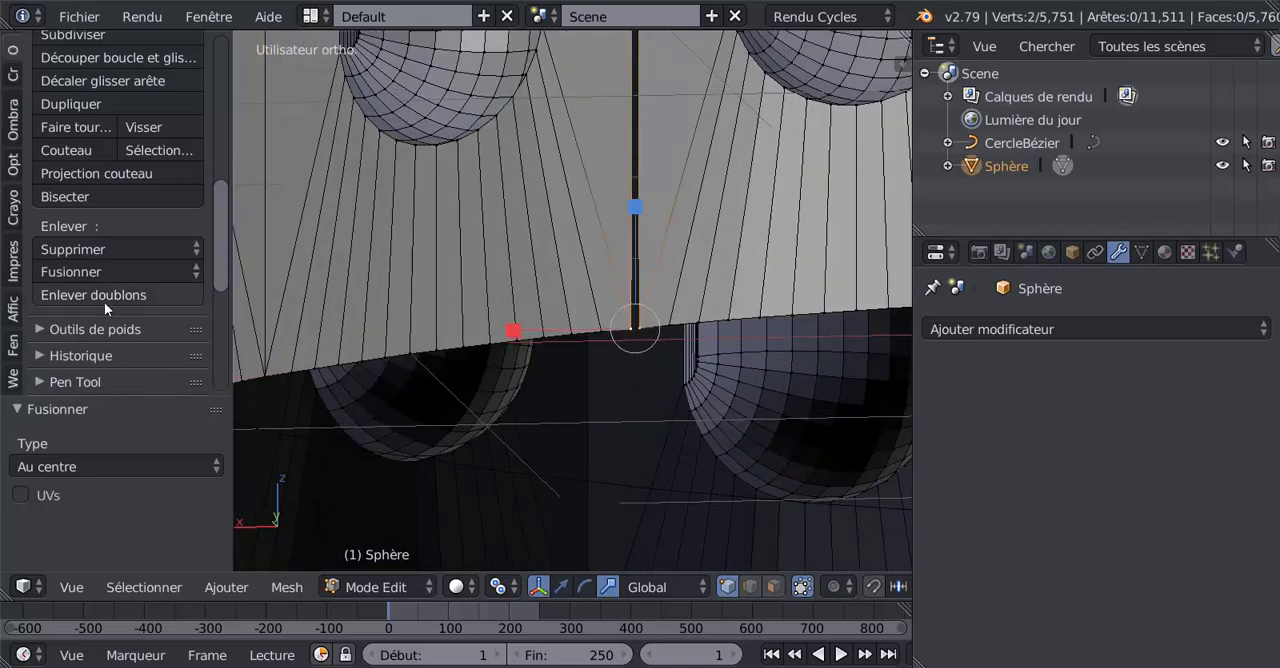
{"action": "left_click", "coordinate": [97, 270]}
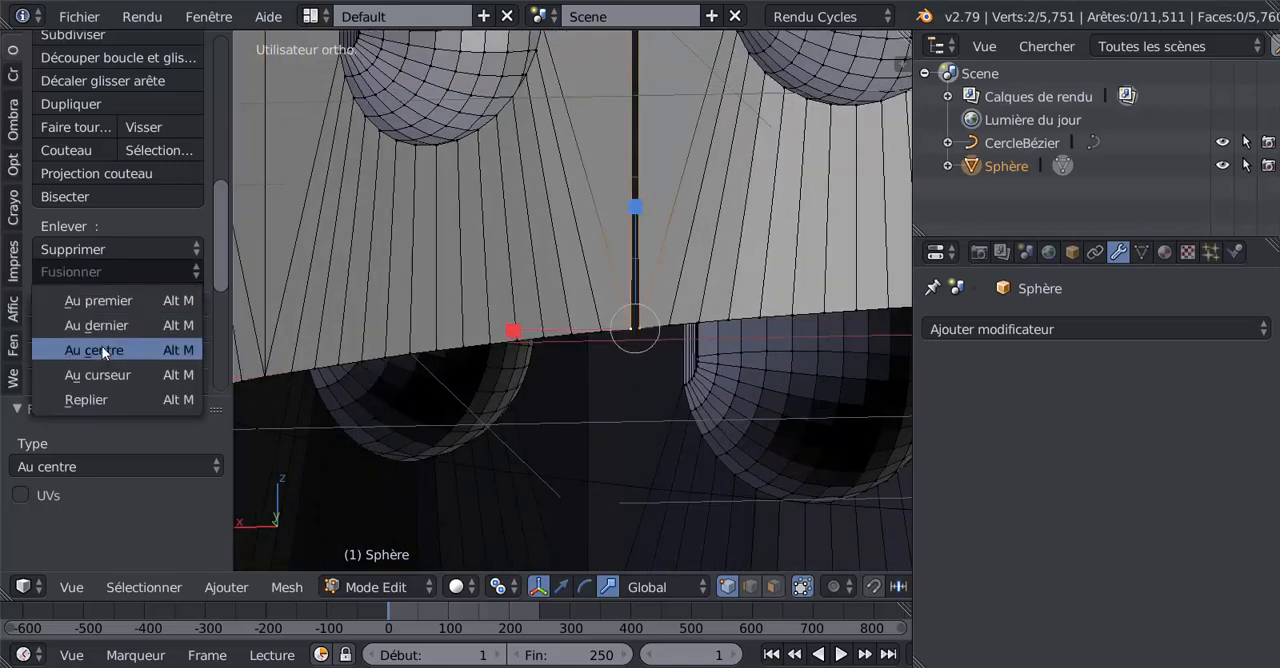
{"action": "left_click", "coordinate": [102, 352]}
Step: Merge the two separate vertices at the following gap between petals on the lower rim at their centre
{"action": "middle_click_drag", "start_coordinate": [543, 411], "coordinate": [697, 340]}
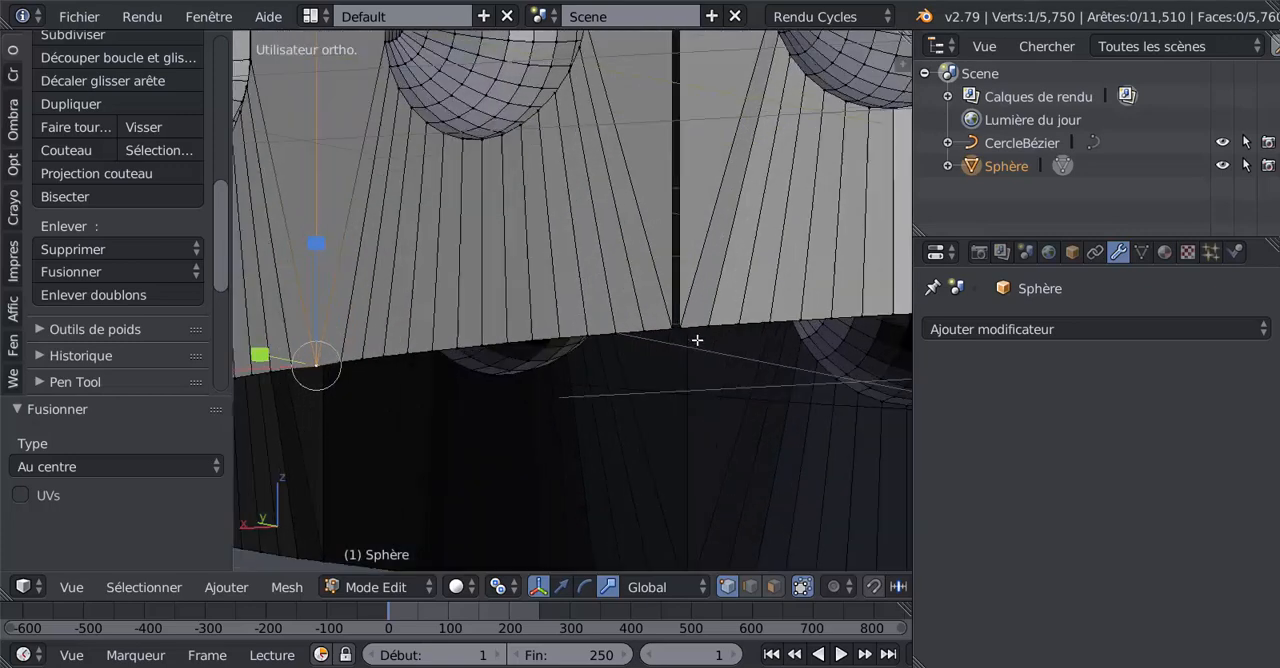
{"action": "right_click", "coordinate": [693, 318], "text": "shift"}
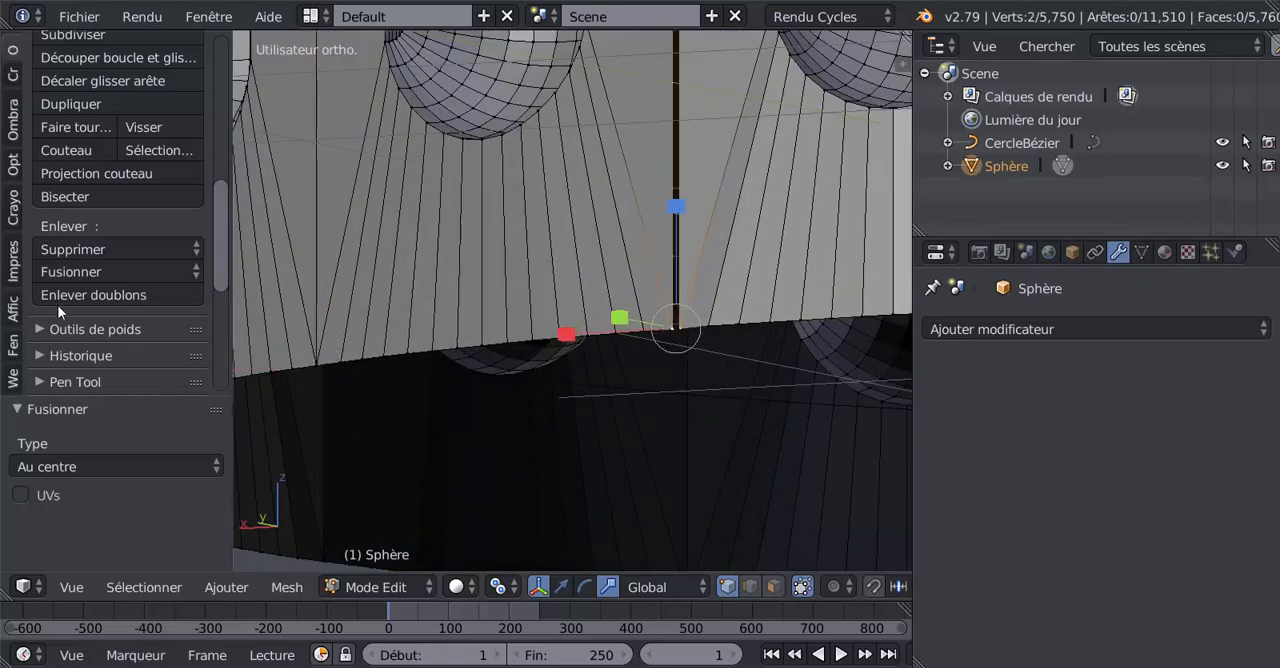
{"action": "left_click", "coordinate": [78, 270]}
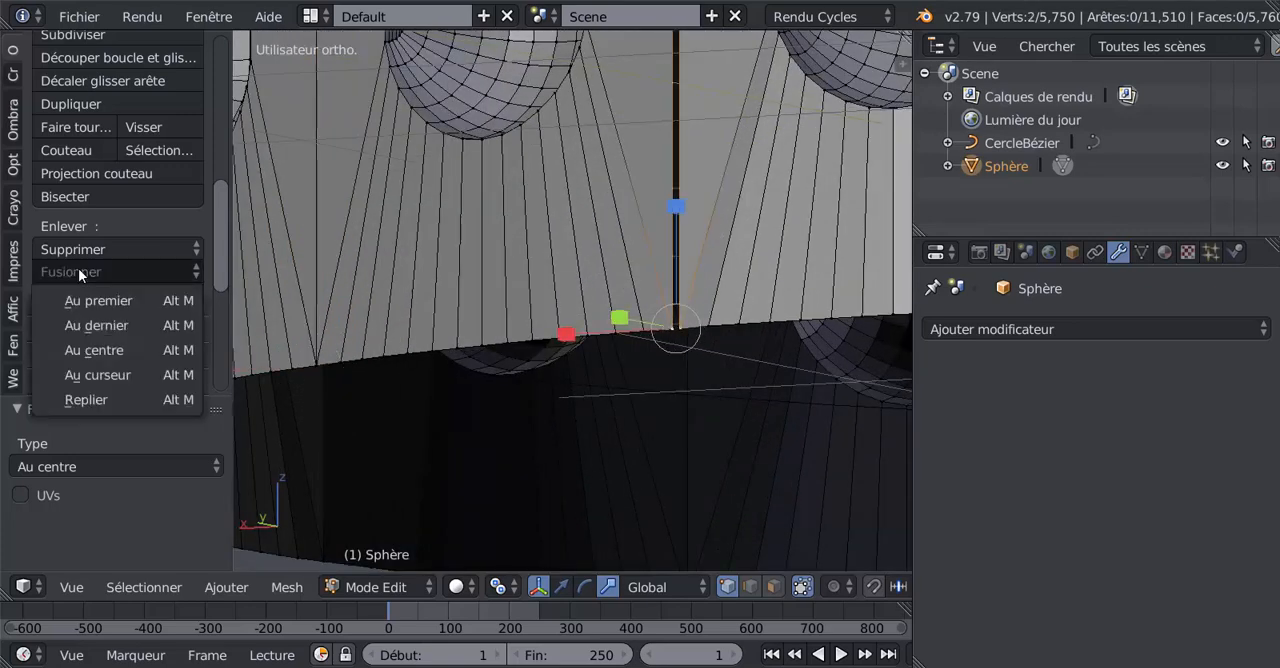
{"action": "left_click", "coordinate": [108, 347]}
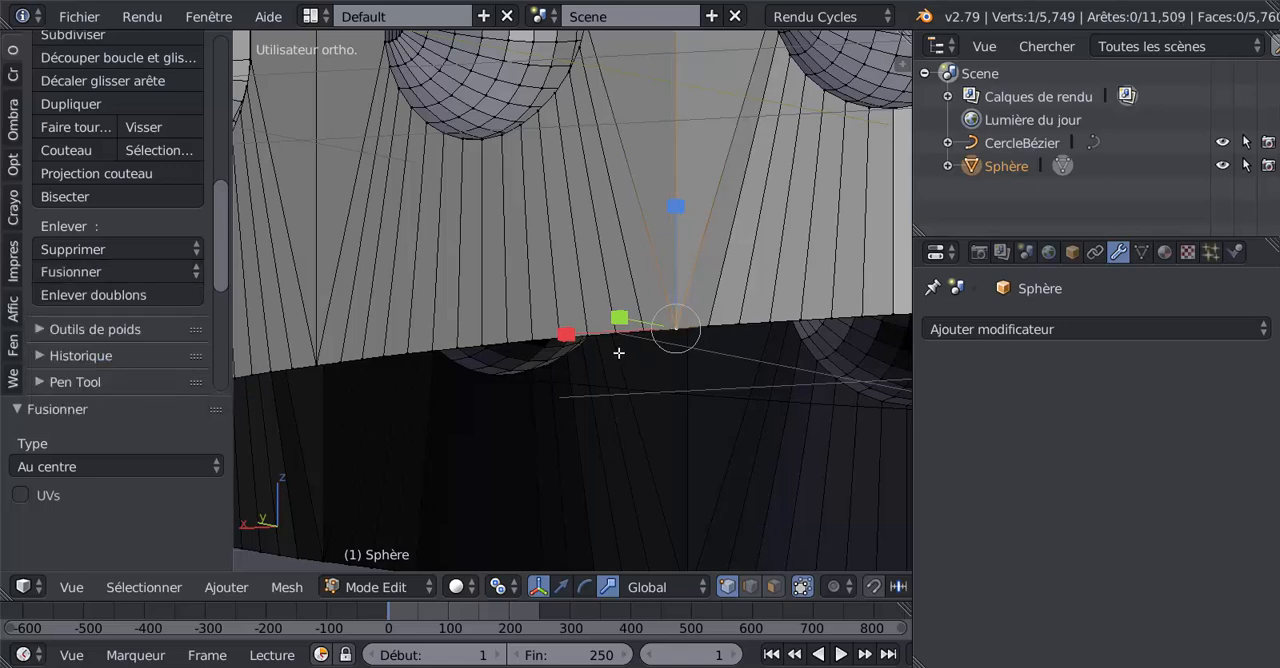
Step: Select both vertices at the next open petal junction on the lower rim and merge them with Au centre
{"action": "middle_click_drag", "start_coordinate": [619, 353], "coordinate": [457, 364], "text": "shift"}
{"action": "right_click", "coordinate": [842, 315]}
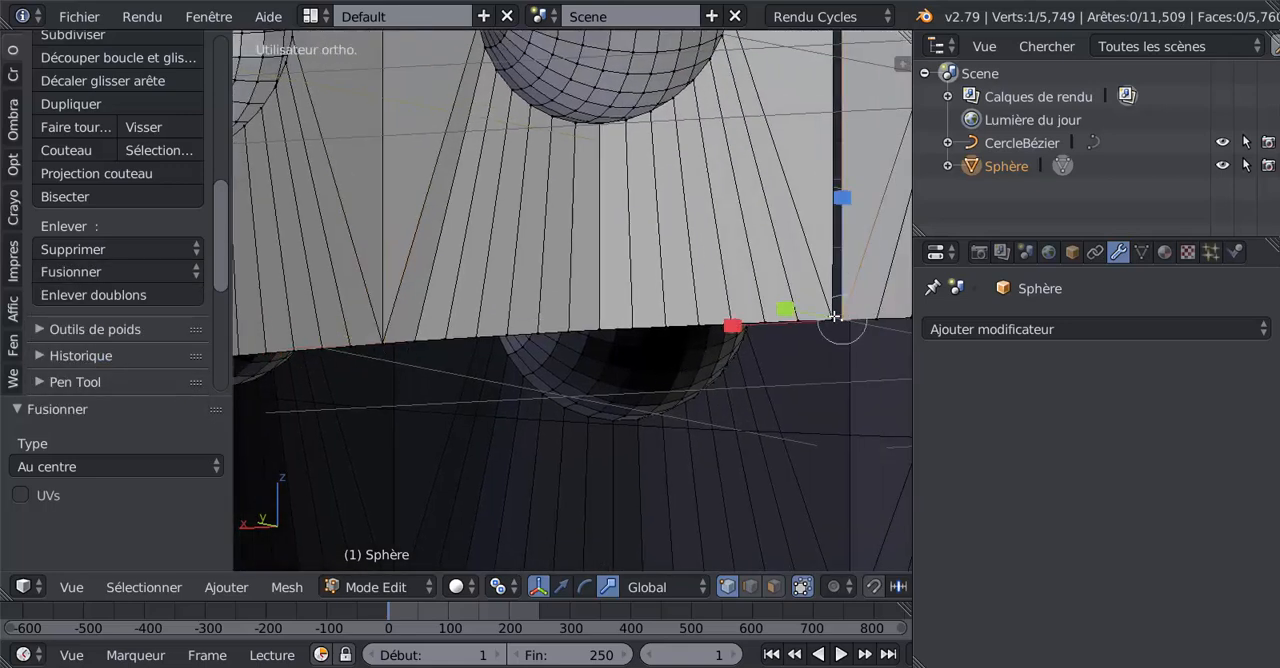
{"action": "right_click", "coordinate": [835, 316], "text": "shift"}
{"action": "left_click", "coordinate": [85, 268]}
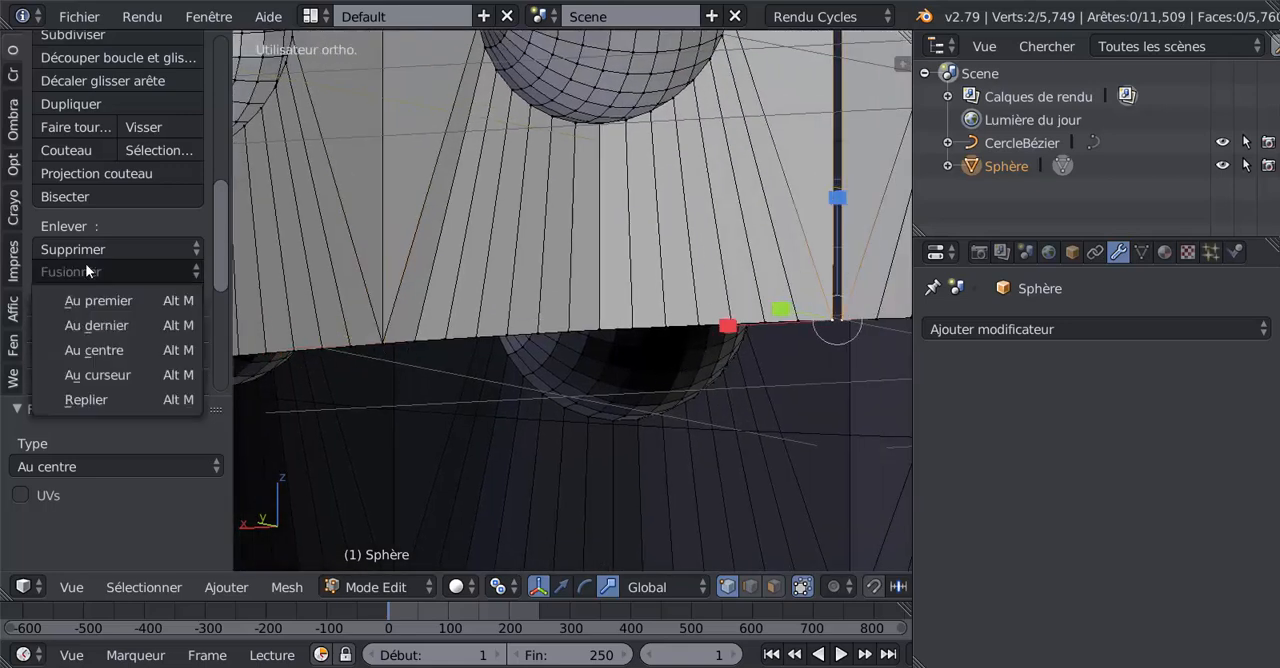
{"action": "left_click", "coordinate": [94, 332]}
Step: Close the next gap between petals farther around the lower rim by merging its two end vertices at their centre
{"action": "scroll", "coordinate": [124, 369], "scroll_direction": "down", "scroll_amount": 1}
{"action": "scroll", "coordinate": [122, 369], "scroll_direction": "down", "scroll_amount": 3}
{"action": "scroll", "coordinate": [757, 349], "scroll_direction": "down", "scroll_amount": 4}
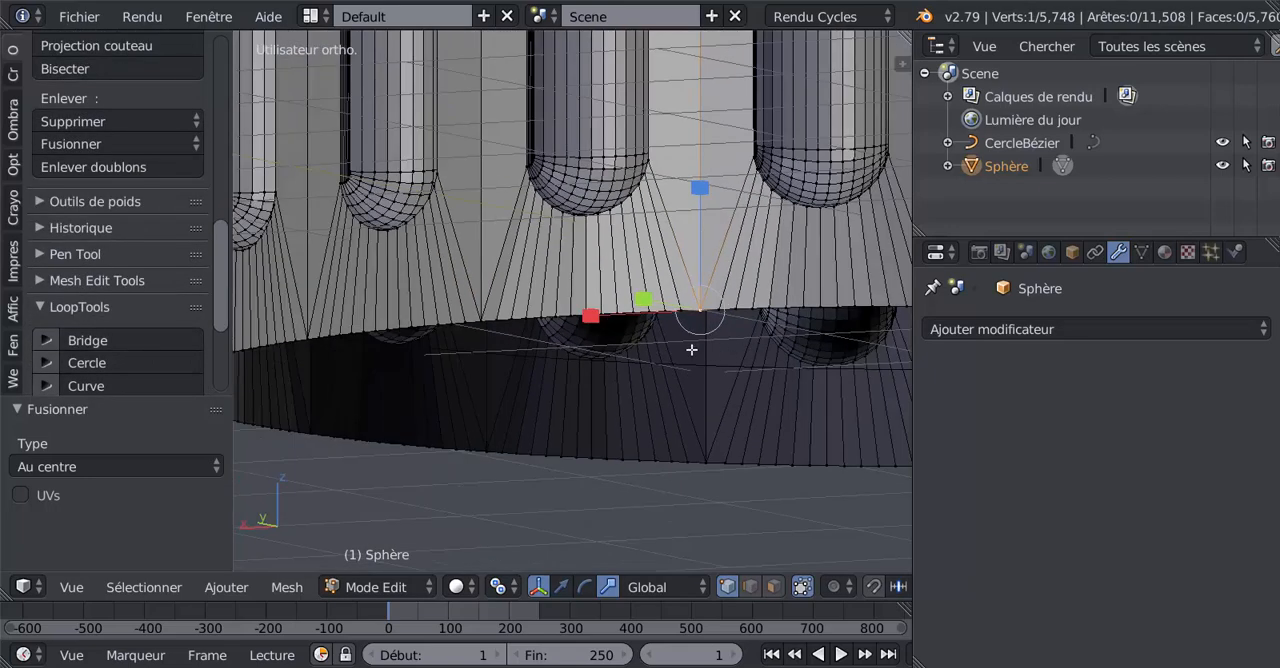
{"action": "middle_click_drag", "start_coordinate": [691, 351], "coordinate": [441, 378], "text": "shift"}
{"action": "middle_click_drag", "start_coordinate": [570, 398], "coordinate": [476, 378]}
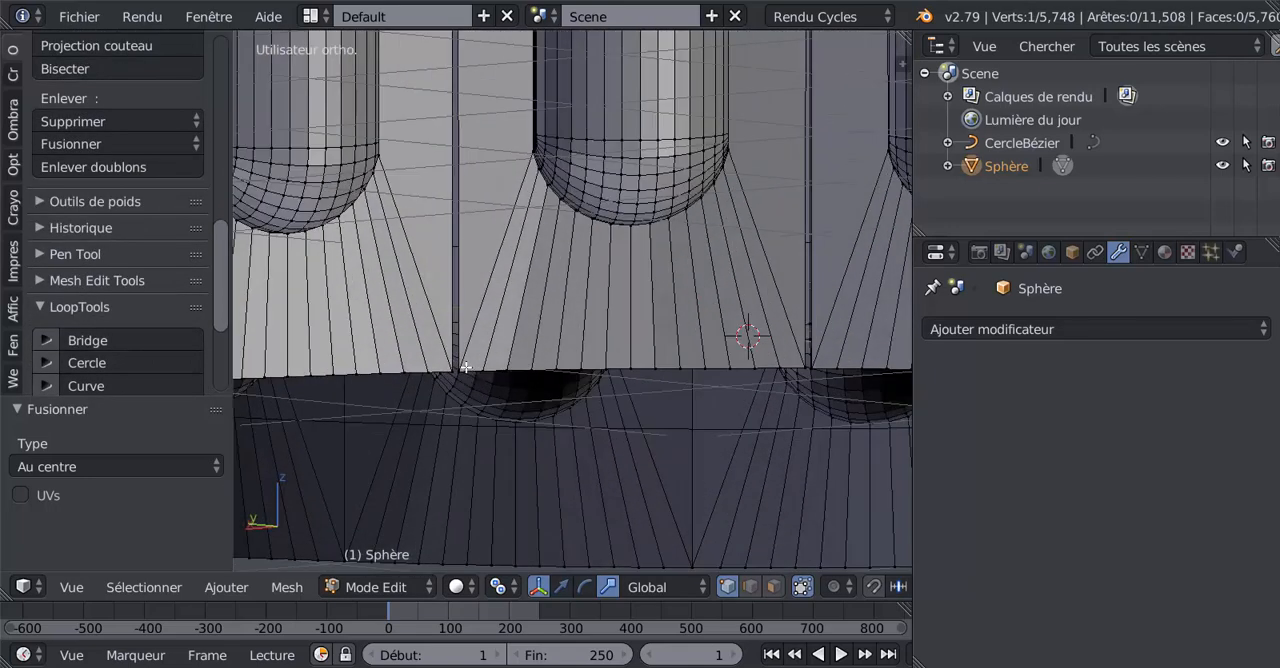
{"action": "right_click", "coordinate": [457, 367], "text": "shift"}
{"action": "scroll", "coordinate": [456, 369], "scroll_direction": "up", "scroll_amount": 2}
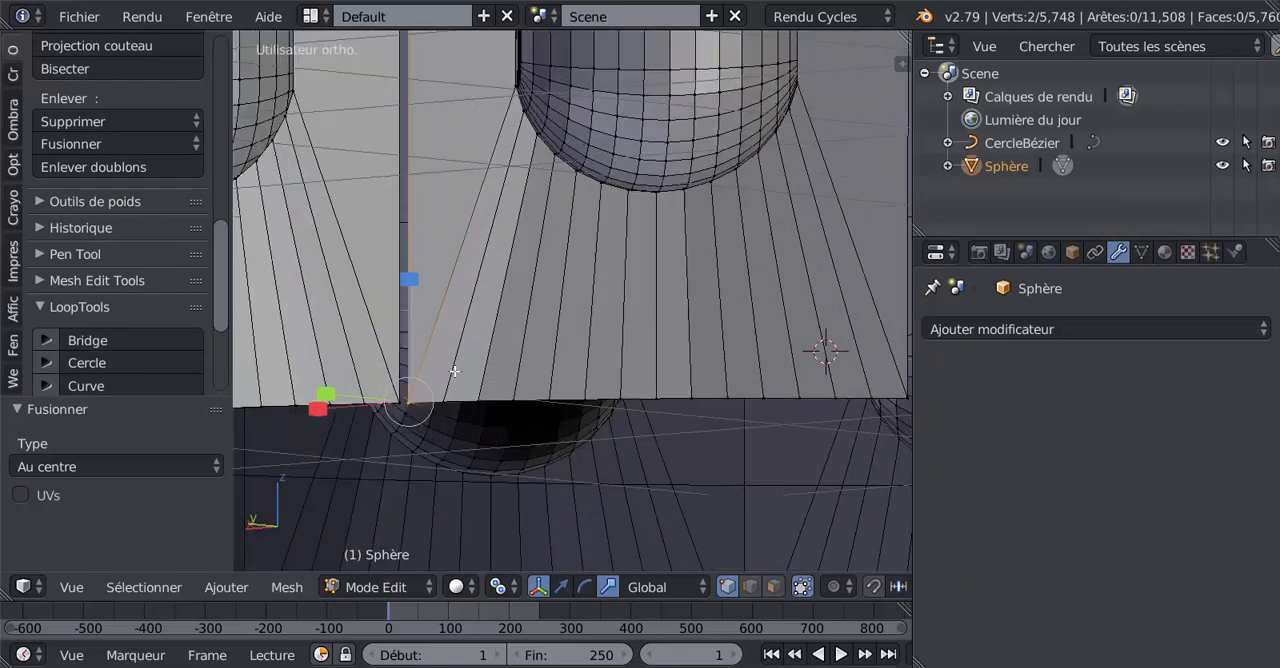
{"action": "right_click", "coordinate": [406, 400], "text": "shift"}
{"action": "right_click", "coordinate": [396, 400], "text": "shift"}
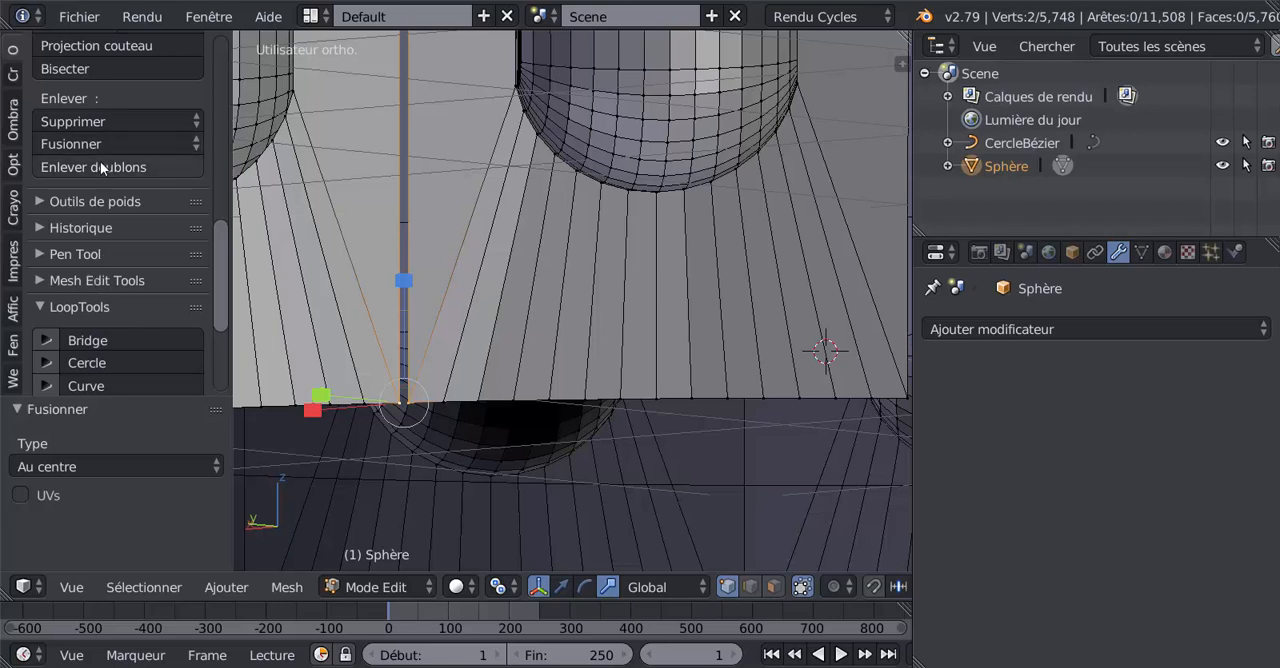
{"action": "left_click", "coordinate": [150, 166]}
{"action": "left_click", "coordinate": [117, 146]}
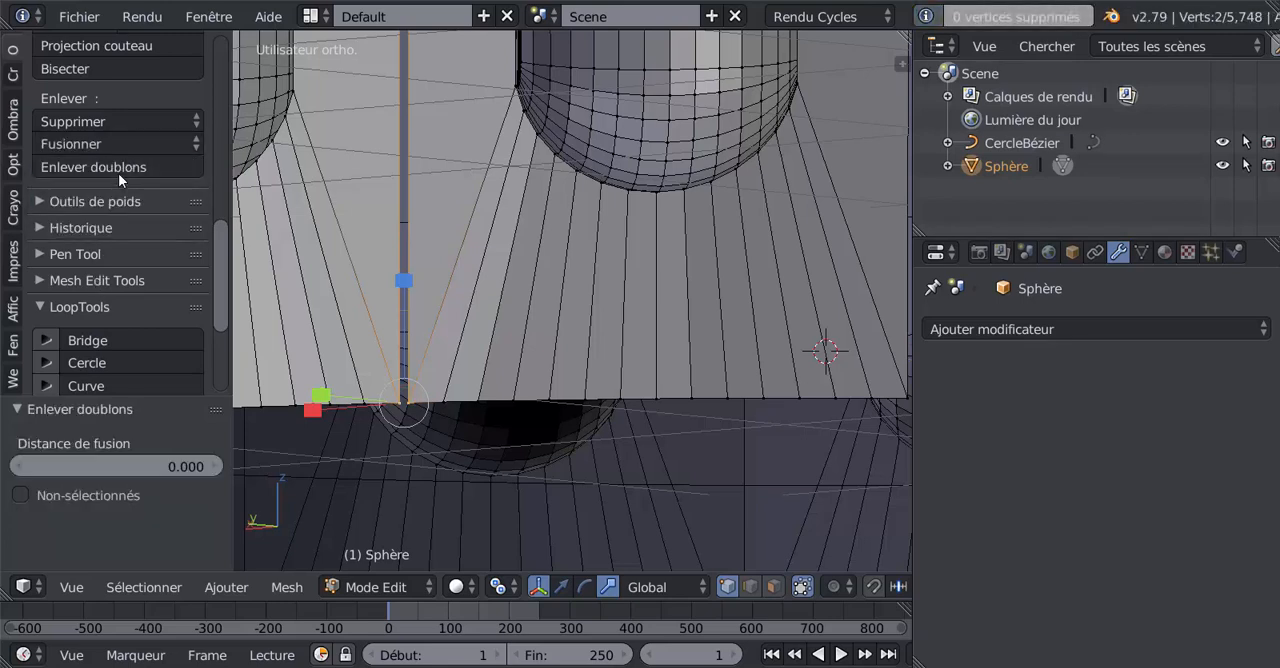
{"action": "left_click", "coordinate": [119, 143]}
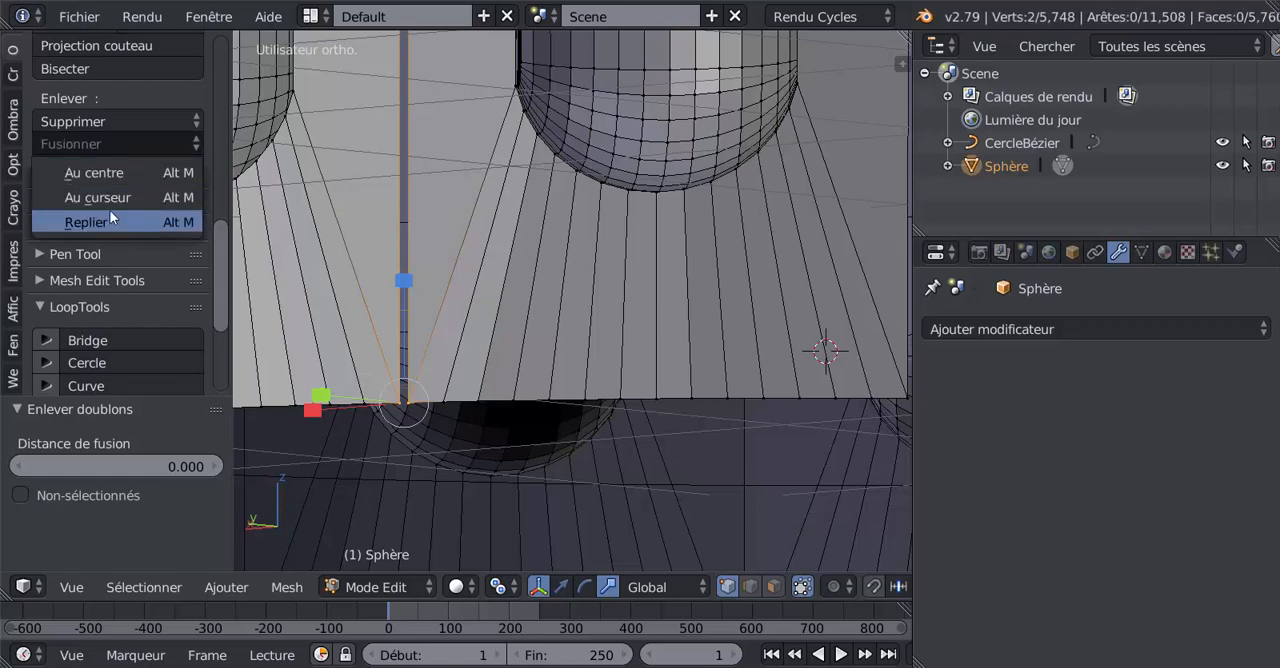
{"action": "left_click", "coordinate": [105, 172]}
Step: Merge the vertex pair at the neighbouring open petal junction on the lower rim with Au centre
{"action": "middle_click_drag", "start_coordinate": [775, 397], "coordinate": [756, 389]}
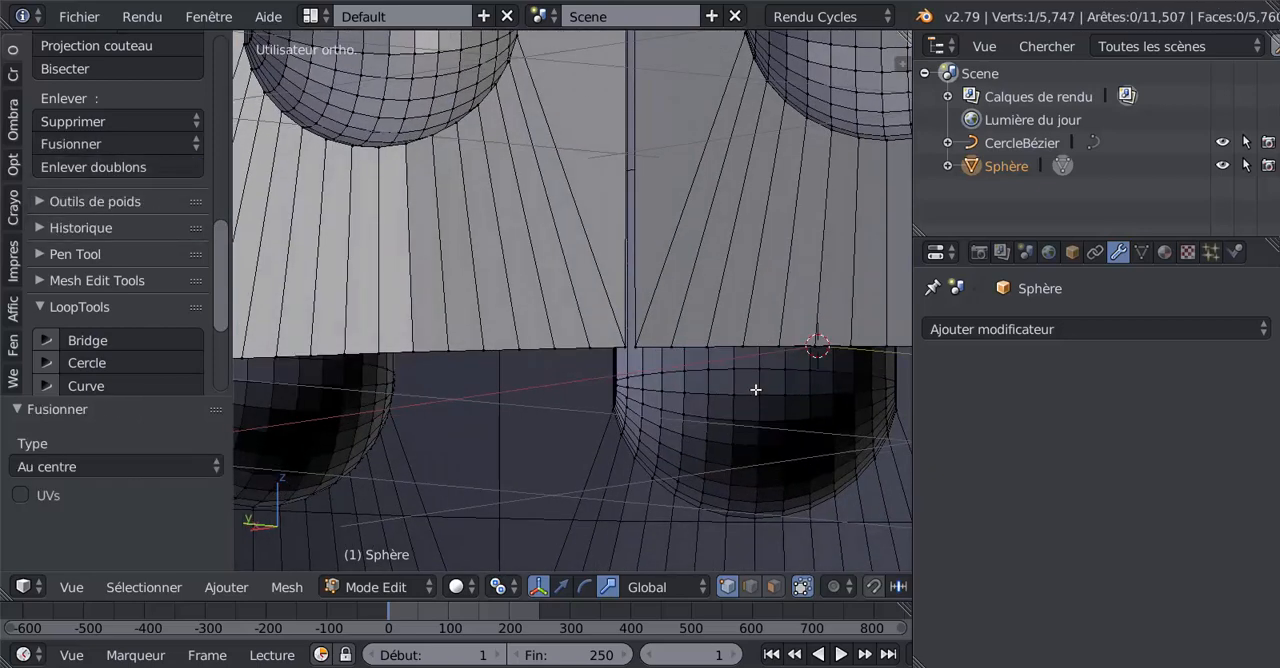
{"action": "right_click", "coordinate": [641, 335], "text": "shift"}
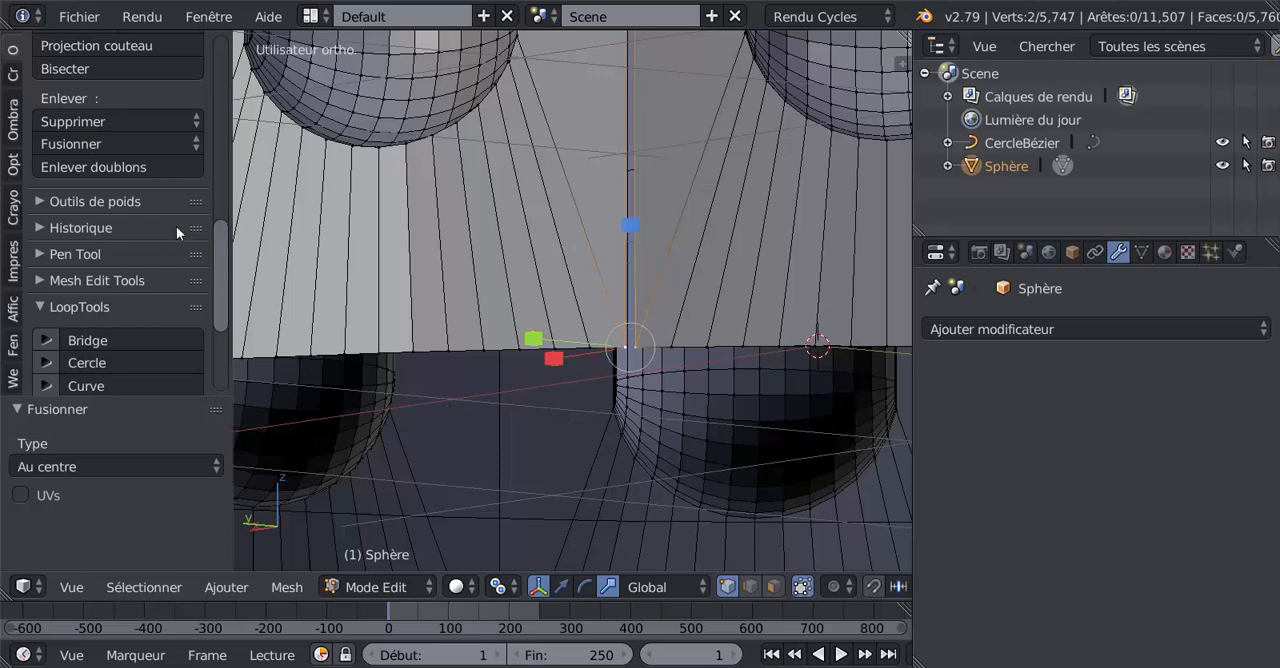
{"action": "left_click", "coordinate": [81, 140]}
{"action": "left_click", "coordinate": [103, 222]}
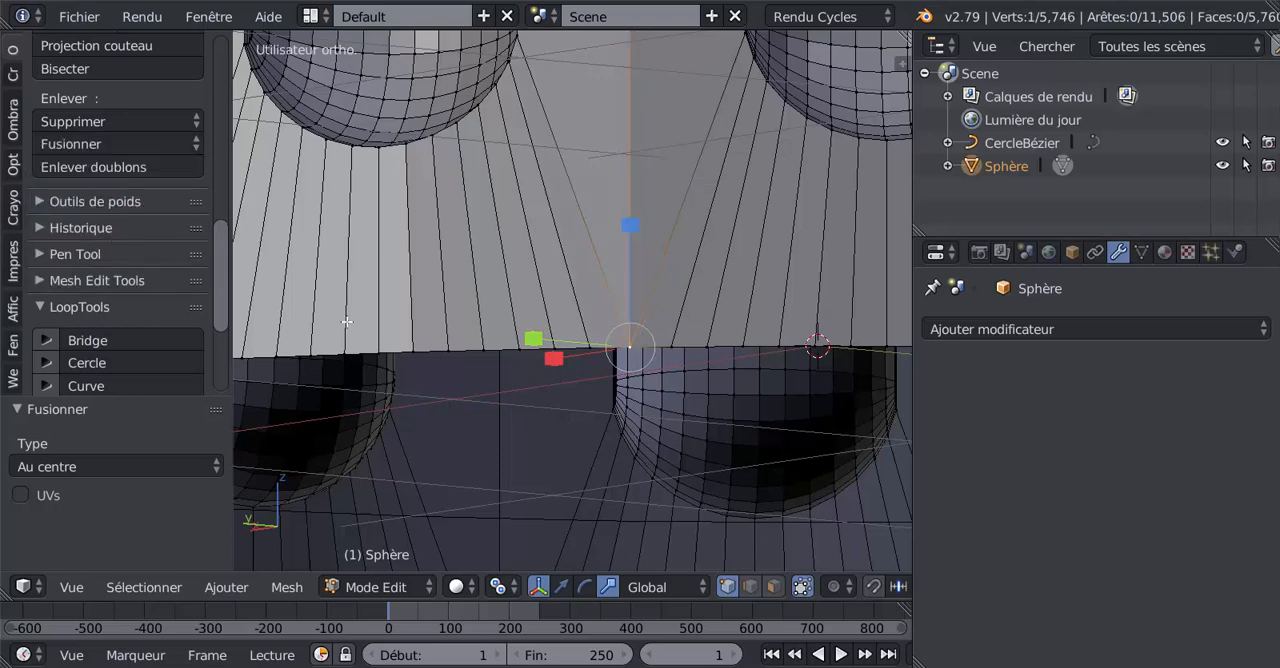
Step: Merge the separate vertices at the next two open petal junctions on the lower rim, each pair at its own centre
{"action": "middle_click_drag", "start_coordinate": [346, 321], "coordinate": [603, 309]}
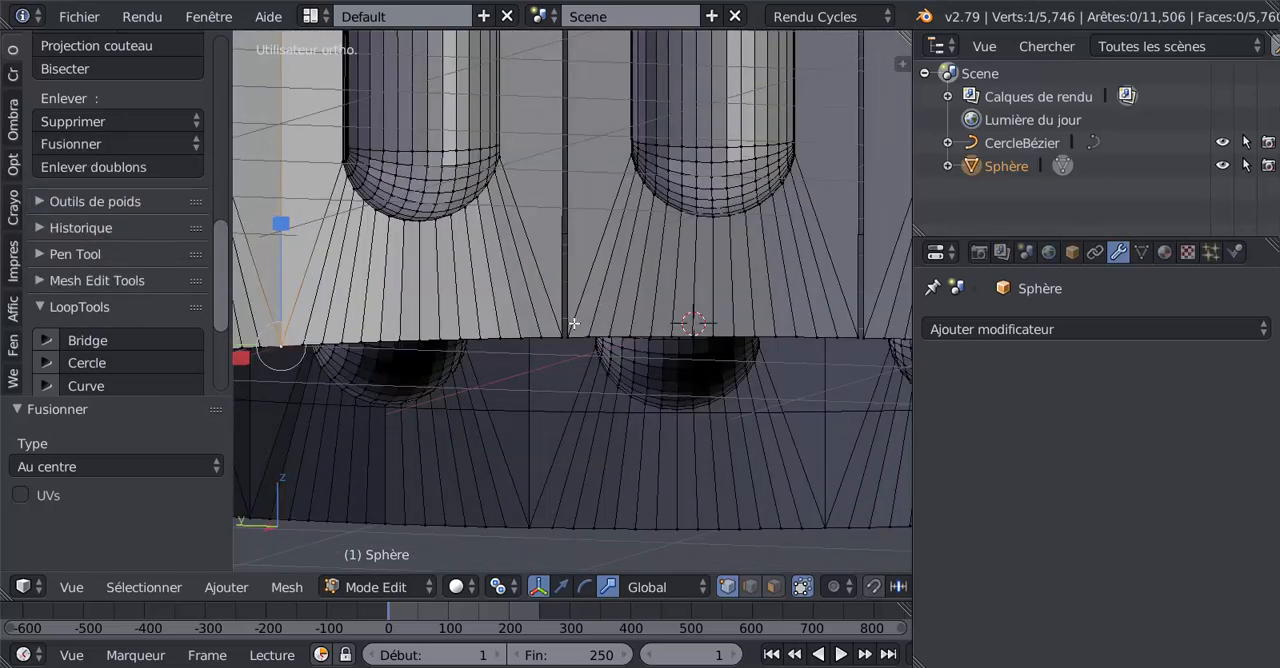
{"action": "right_click", "coordinate": [566, 335], "text": "shift"}
{"action": "left_click", "coordinate": [89, 145]}
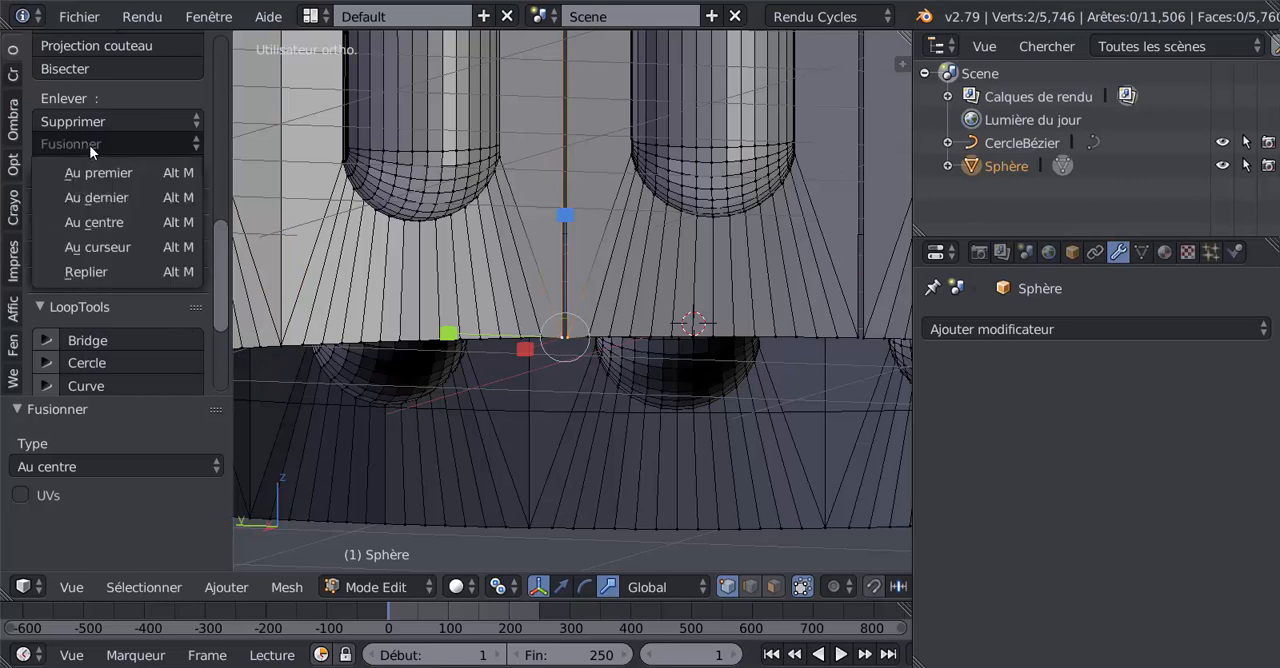
{"action": "left_click", "coordinate": [100, 220]}
{"action": "right_click", "coordinate": [860, 335], "text": "shift"}
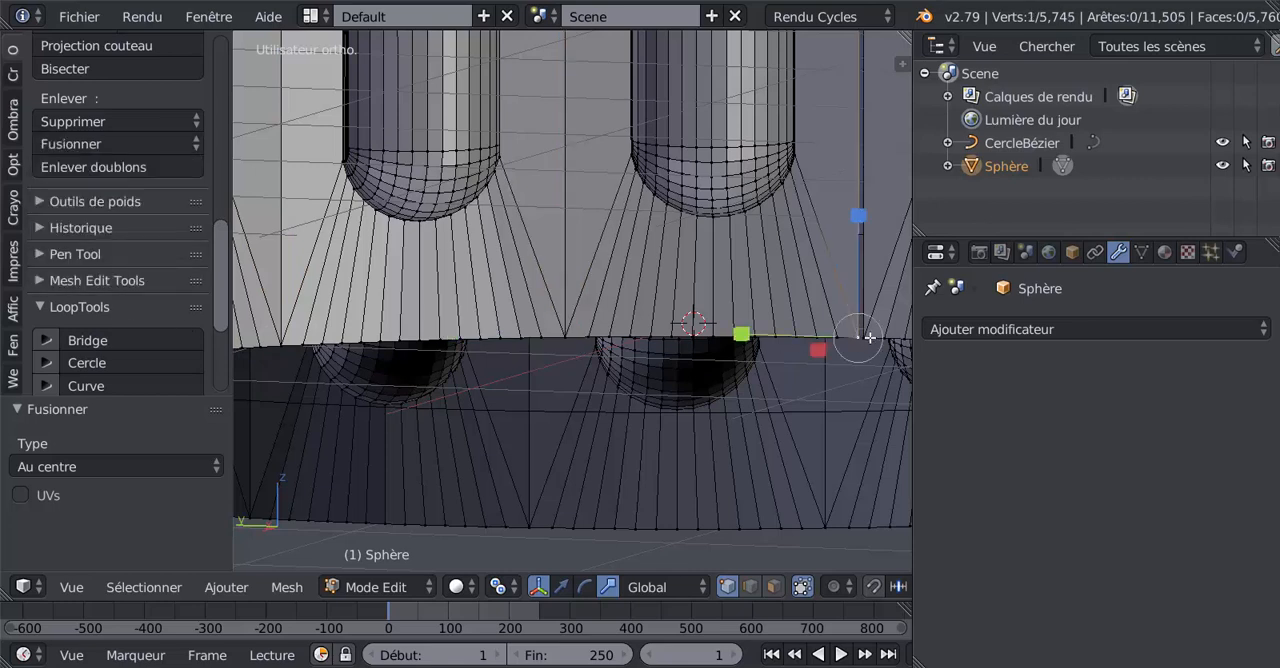
{"action": "left_click", "coordinate": [80, 148]}
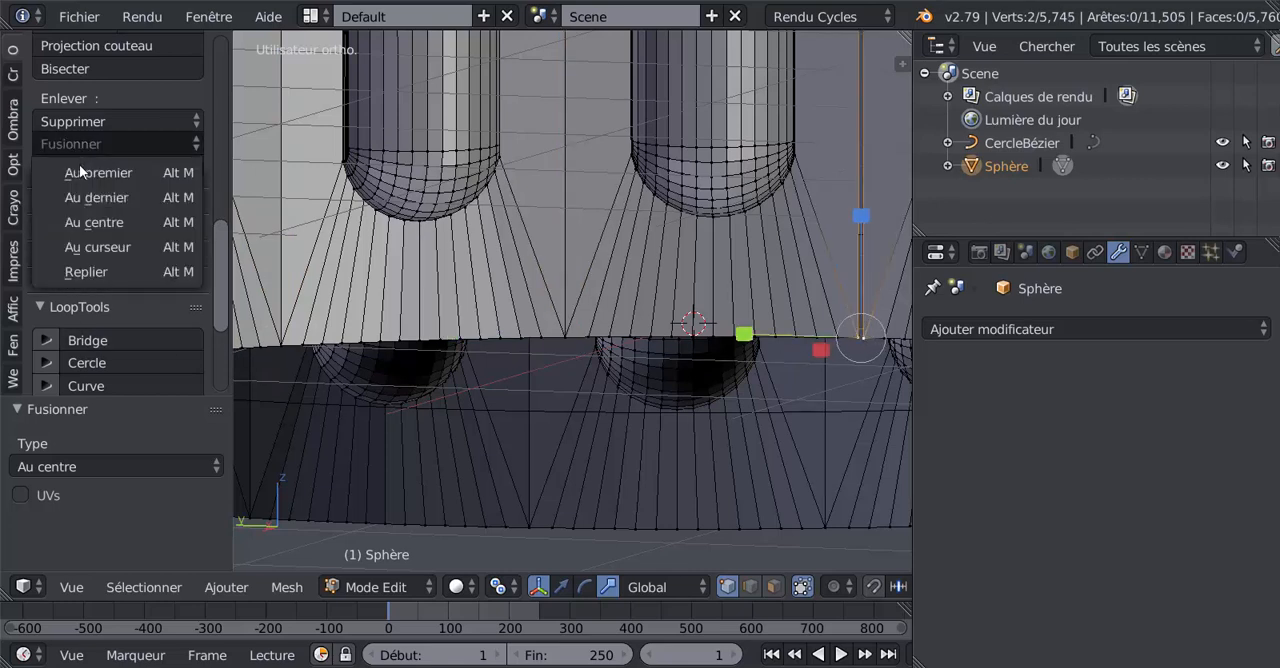
{"action": "left_click", "coordinate": [117, 230]}
Step: Select the two separate vertices at the next open petal junction on the lower rim and merge them at their centre
{"action": "scroll", "coordinate": [117, 235], "scroll_direction": "down", "scroll_amount": 2}
{"action": "middle_click_drag", "start_coordinate": [645, 351], "coordinate": [562, 333]}
{"action": "middle_click_drag", "start_coordinate": [354, 367], "coordinate": [327, 340]}
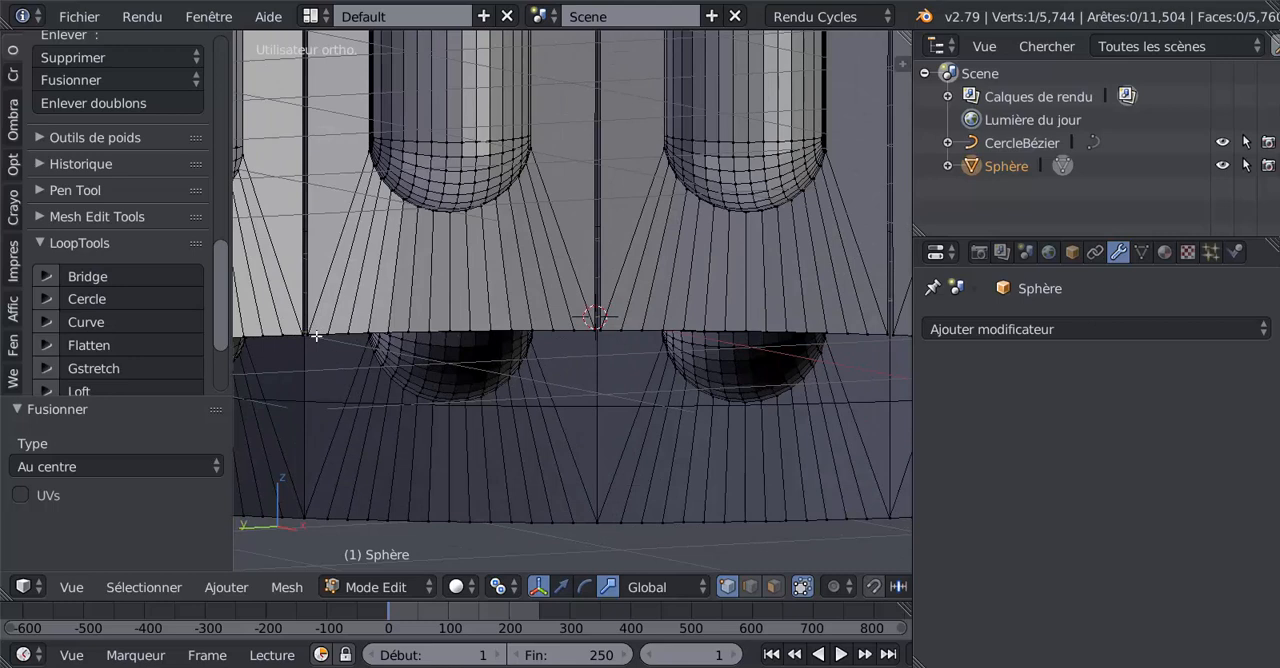
{"action": "right_click", "coordinate": [310, 332]}
{"action": "right_click", "coordinate": [303, 332], "text": "shift"}
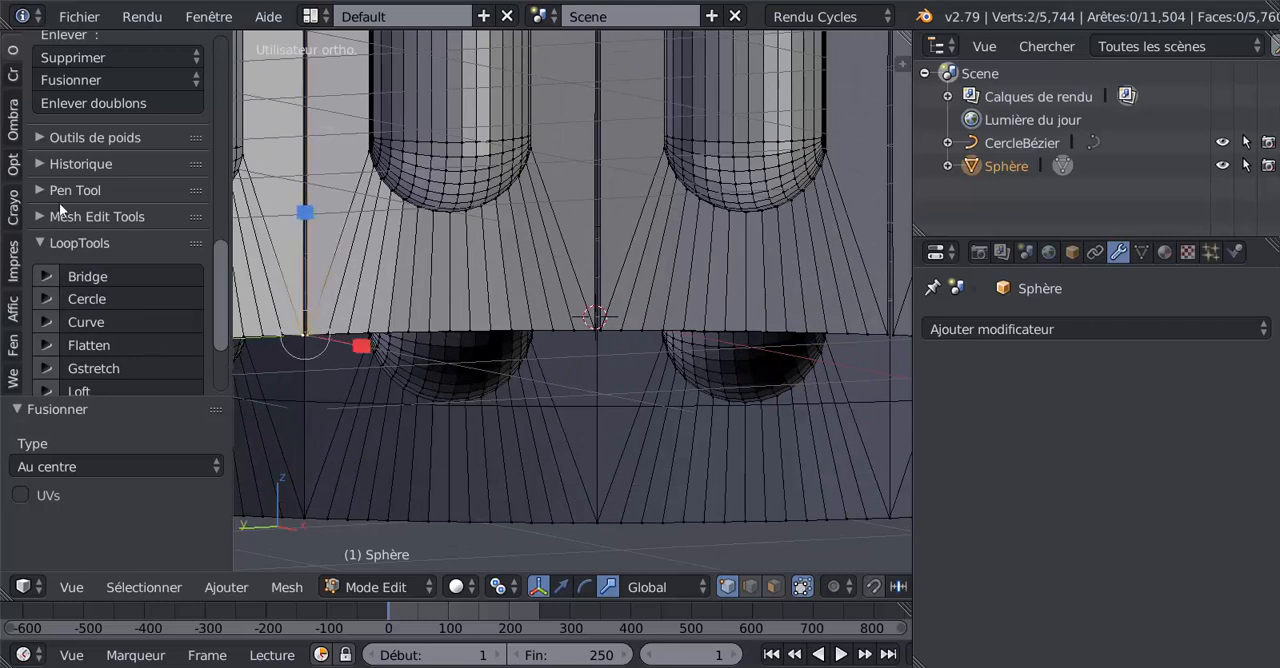
{"action": "left_click", "coordinate": [75, 81]}
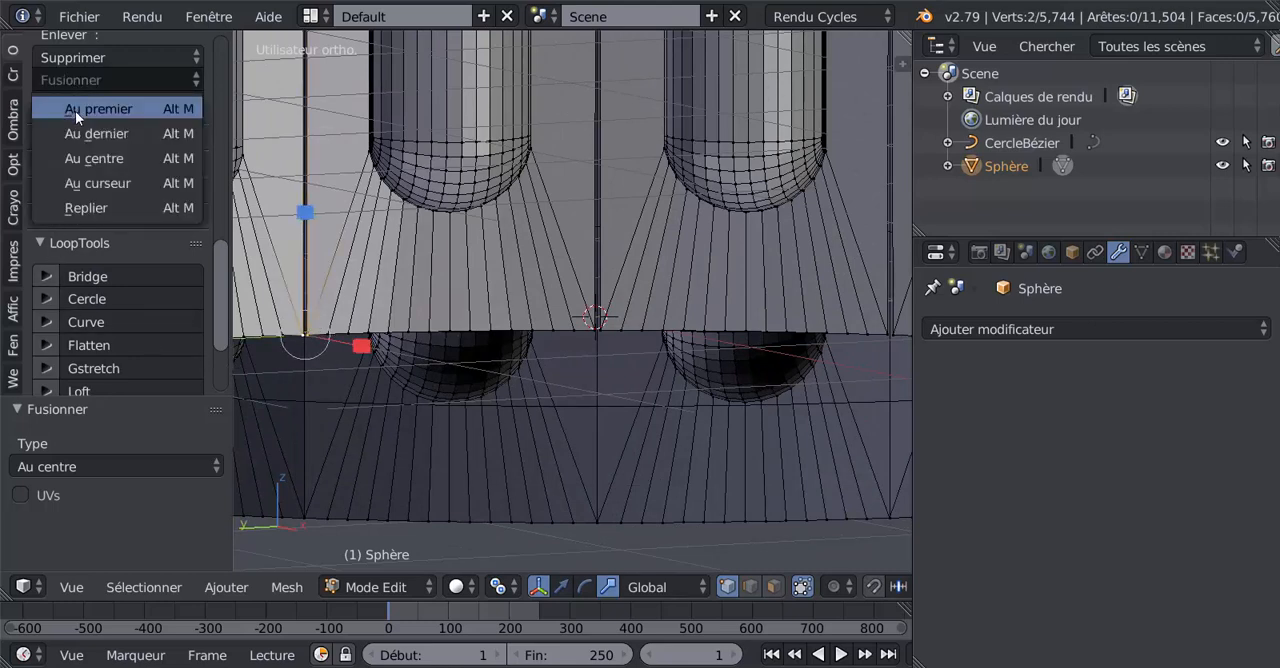
{"action": "left_click", "coordinate": [122, 160]}
Step: Merge the vertex pairs at the two following petal junctions along the lower rim with Au centre, one pair at a time
{"action": "right_click", "coordinate": [601, 331]}
{"action": "right_click", "coordinate": [594, 331], "text": "shift"}
{"action": "left_click", "coordinate": [75, 81]}
{"action": "left_click", "coordinate": [100, 159]}
{"action": "right_click", "coordinate": [887, 334]}
{"action": "right_click", "coordinate": [895, 333], "text": "shift"}
{"action": "left_click", "coordinate": [65, 78]}
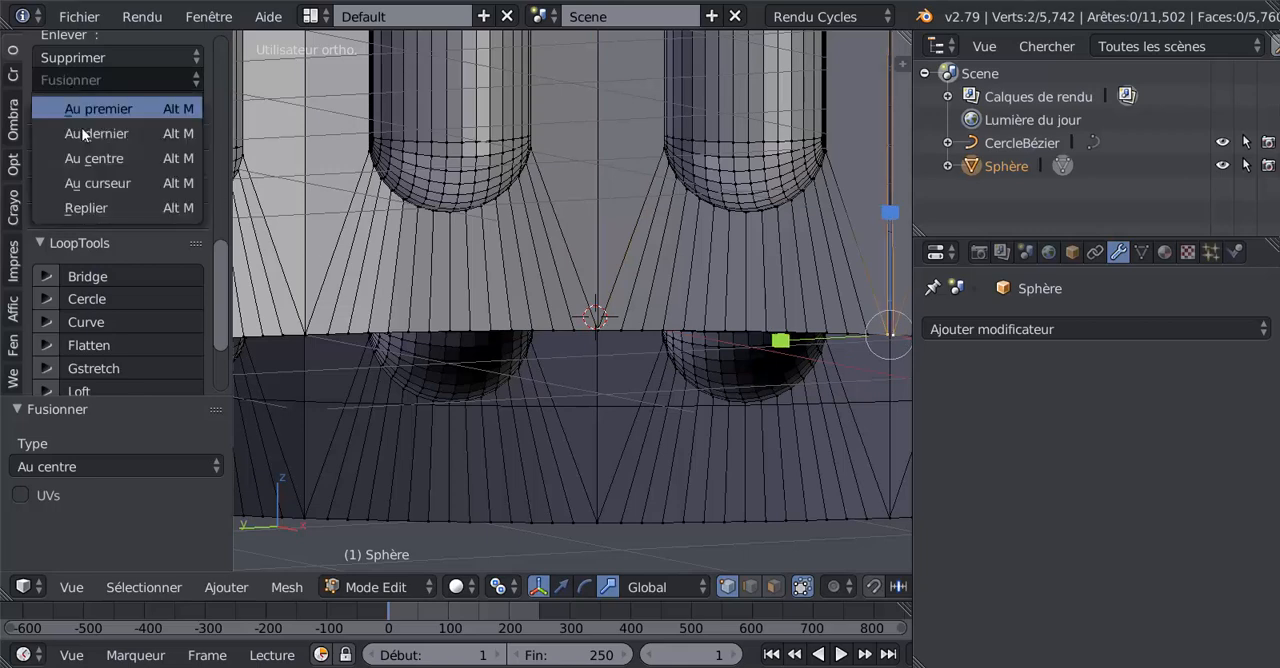
{"action": "left_click", "coordinate": [90, 156]}
Step: Close the remaining open junction on the lower rim by merging its two vertices at their centre
{"action": "scroll", "coordinate": [640, 326], "scroll_direction": "down", "scroll_amount": 3}
{"action": "middle_click_drag", "start_coordinate": [654, 316], "coordinate": [597, 322]}
{"action": "scroll", "coordinate": [597, 321], "scroll_direction": "up", "scroll_amount": 3}
{"action": "right_click", "coordinate": [596, 290]}
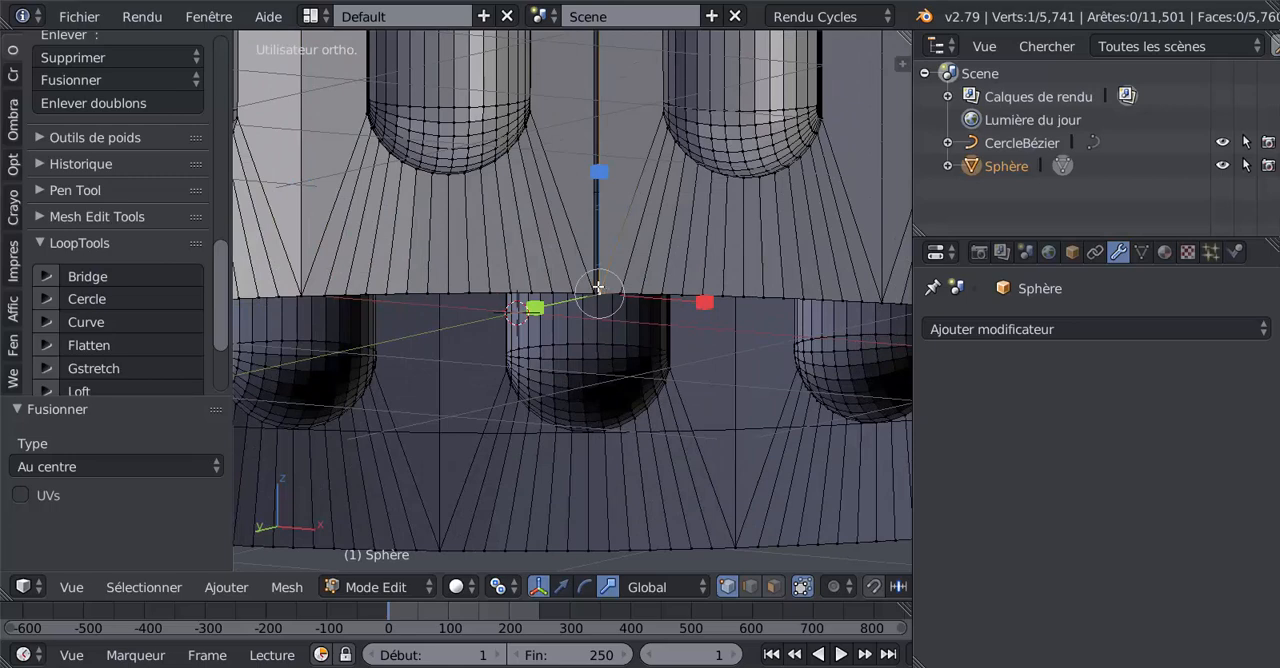
{"action": "right_click", "coordinate": [595, 290], "text": "shift"}
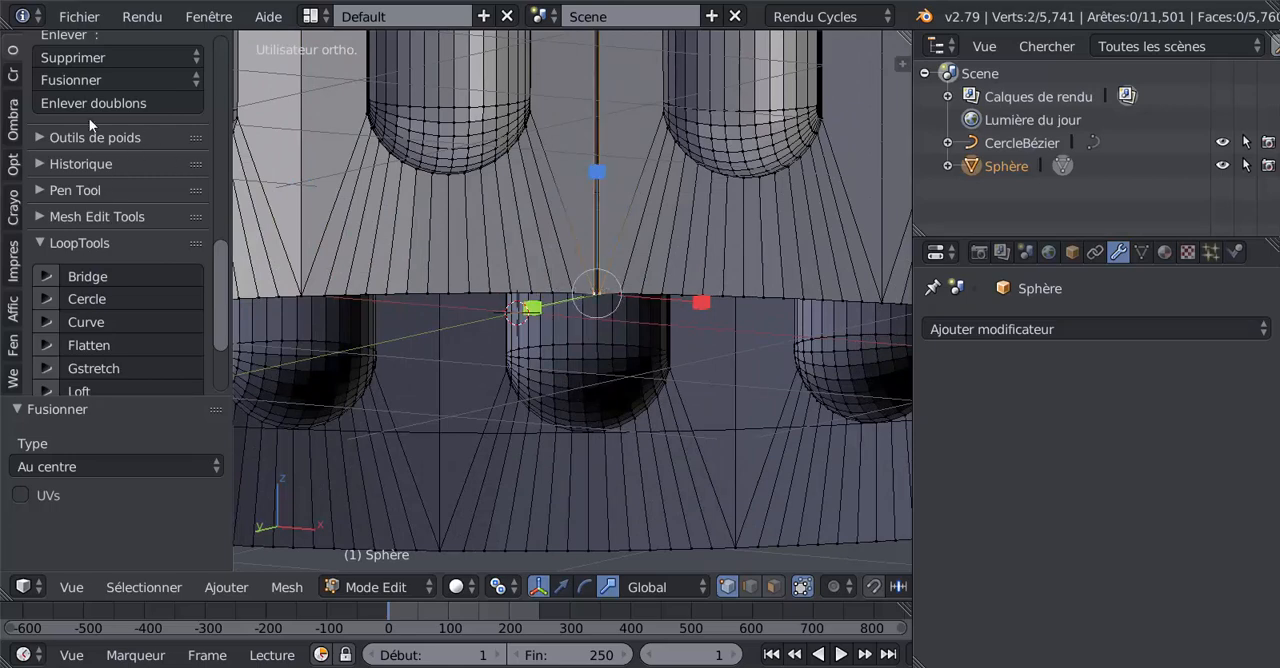
{"action": "left_click", "coordinate": [78, 78]}
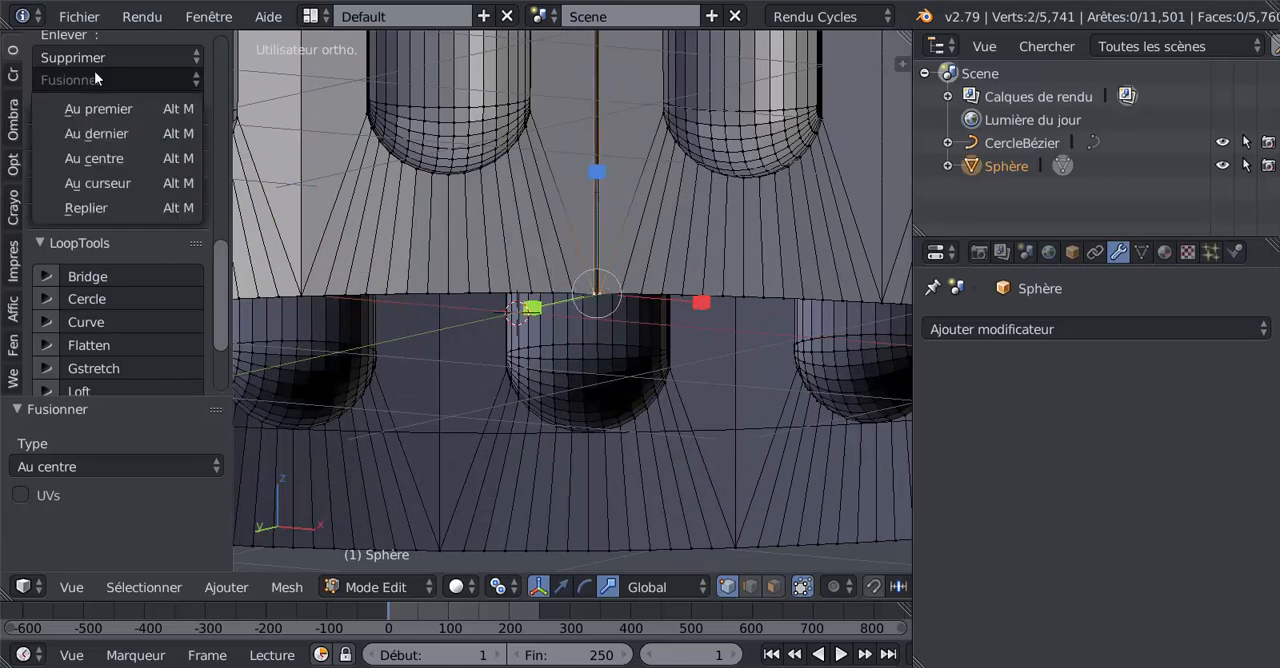
{"action": "left_click", "coordinate": [99, 159]}
Step: Leave Edit mode and add a Subdivision de surface modifier to the fluted cylinder
{"action": "scroll", "coordinate": [600, 301], "scroll_direction": "down", "scroll_amount": 8}
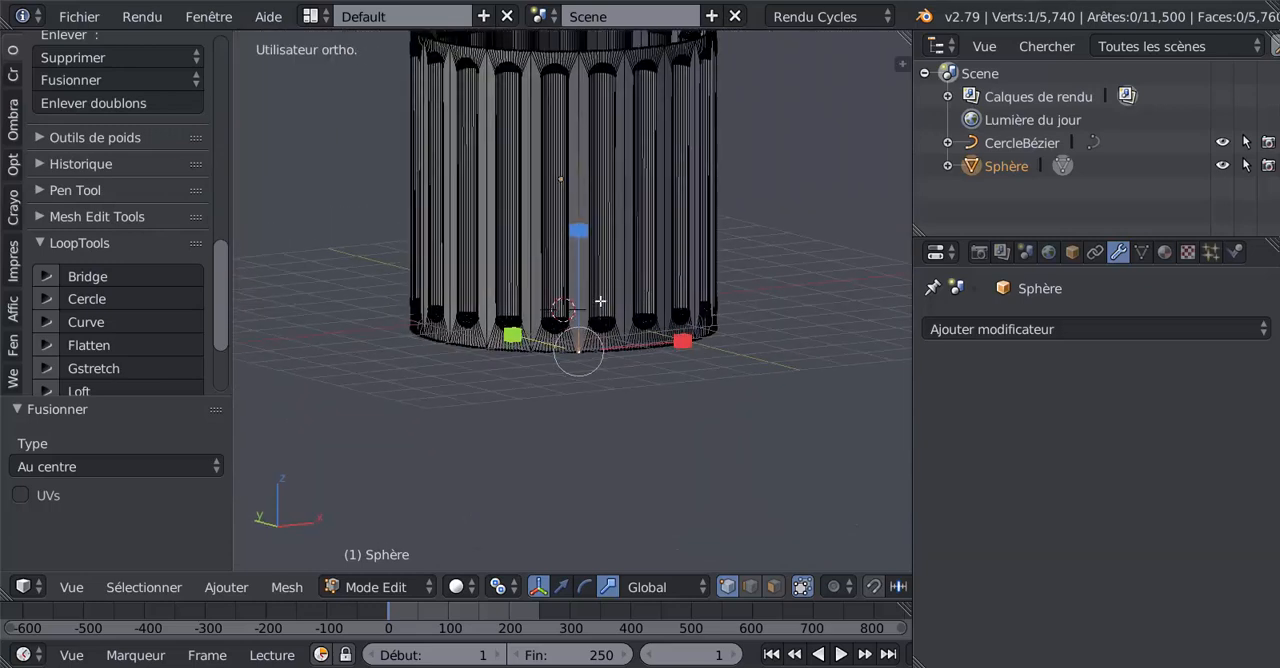
{"action": "middle_click_drag", "start_coordinate": [600, 301], "coordinate": [603, 305]}
{"action": "middle_click_drag", "start_coordinate": [611, 238], "coordinate": [616, 365], "text": "shift"}
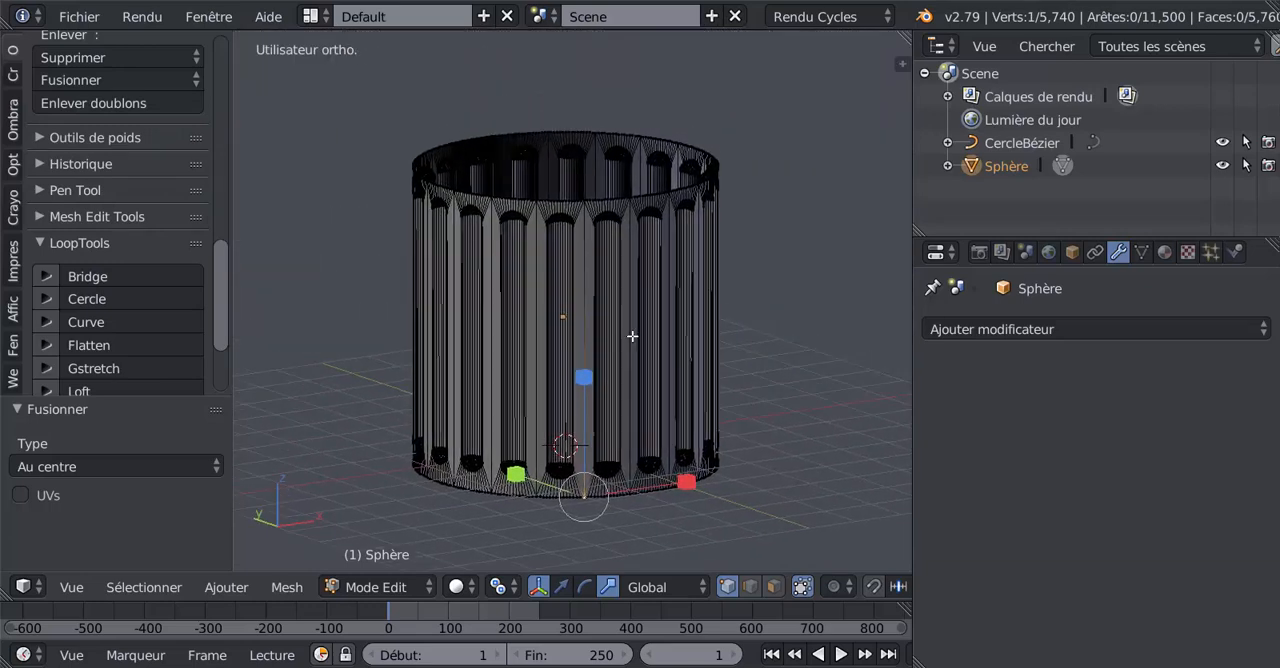
{"action": "key", "text": "Tab"}
{"action": "scroll", "coordinate": [574, 283], "scroll_direction": "up", "scroll_amount": 5}
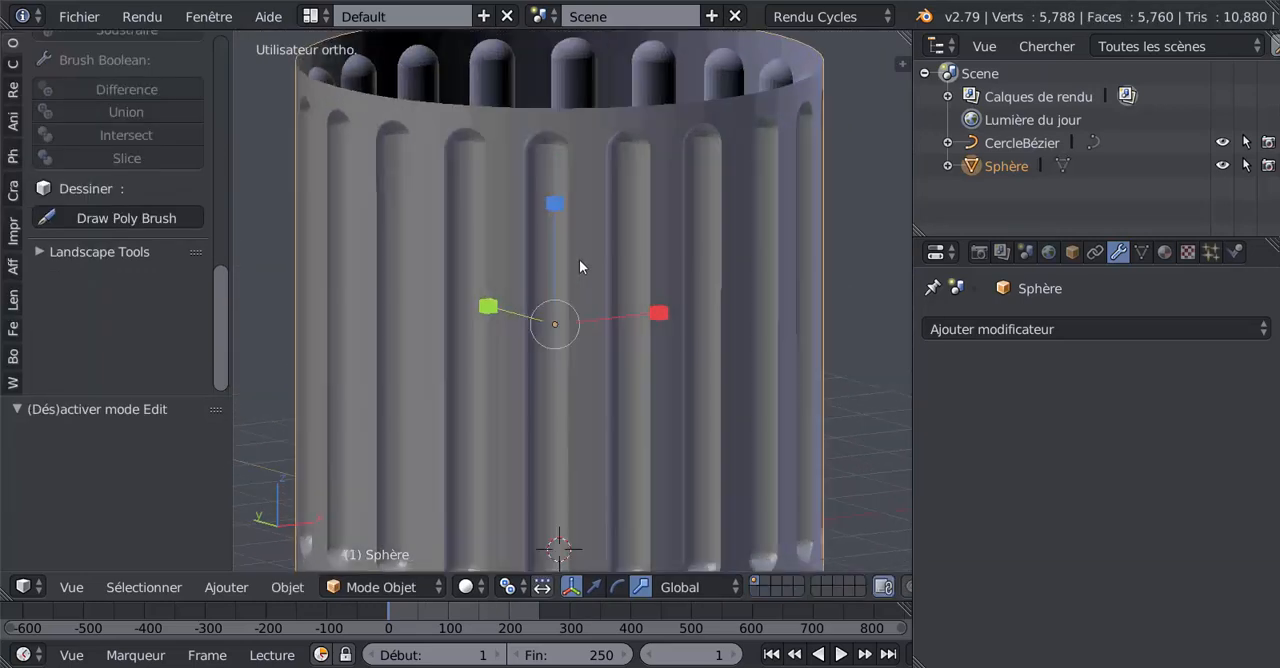
{"action": "middle_click_drag", "start_coordinate": [583, 268], "coordinate": [569, 394]}
{"action": "scroll", "coordinate": [569, 394], "scroll_direction": "up", "scroll_amount": 5}
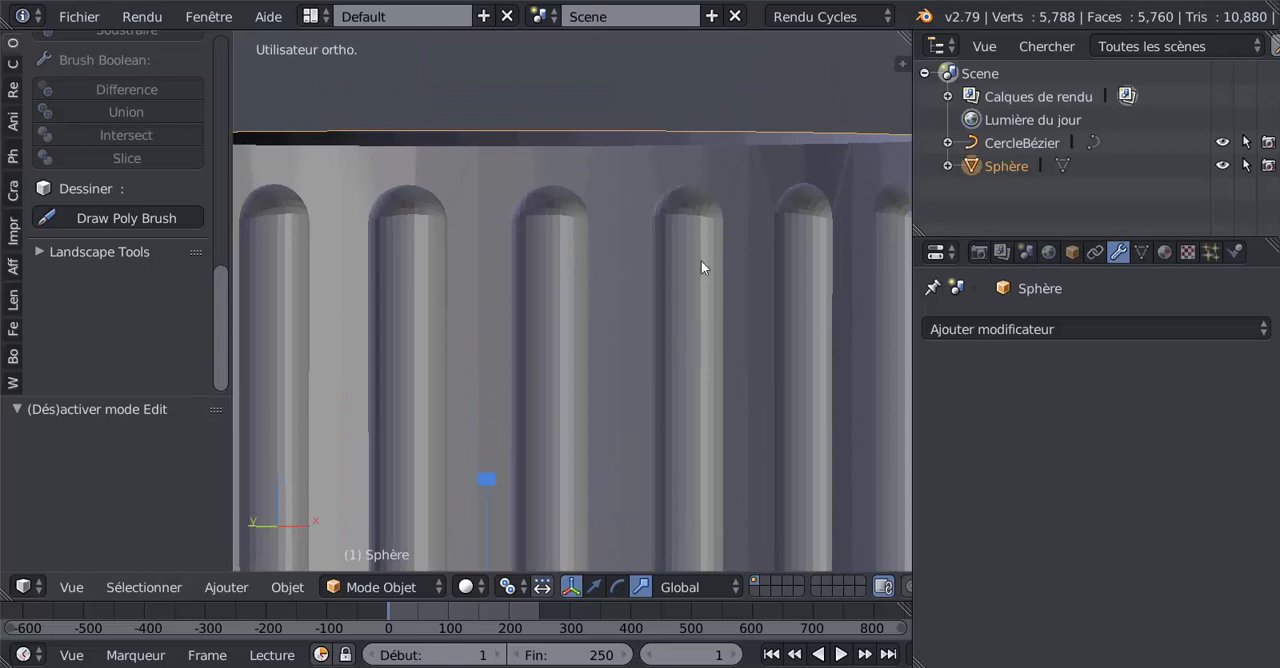
{"action": "left_click", "coordinate": [1069, 330]}
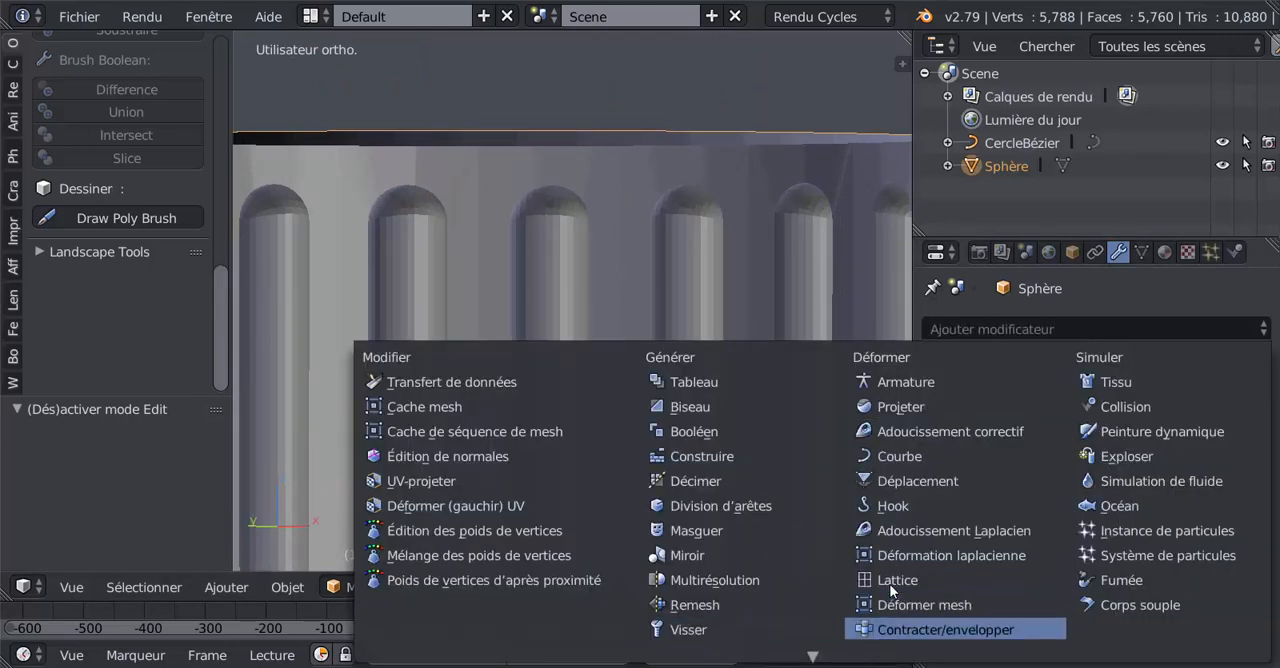
{"action": "scroll", "coordinate": [890, 590], "scroll_direction": "down", "scroll_amount": 3}
{"action": "left_click", "coordinate": [730, 633]}
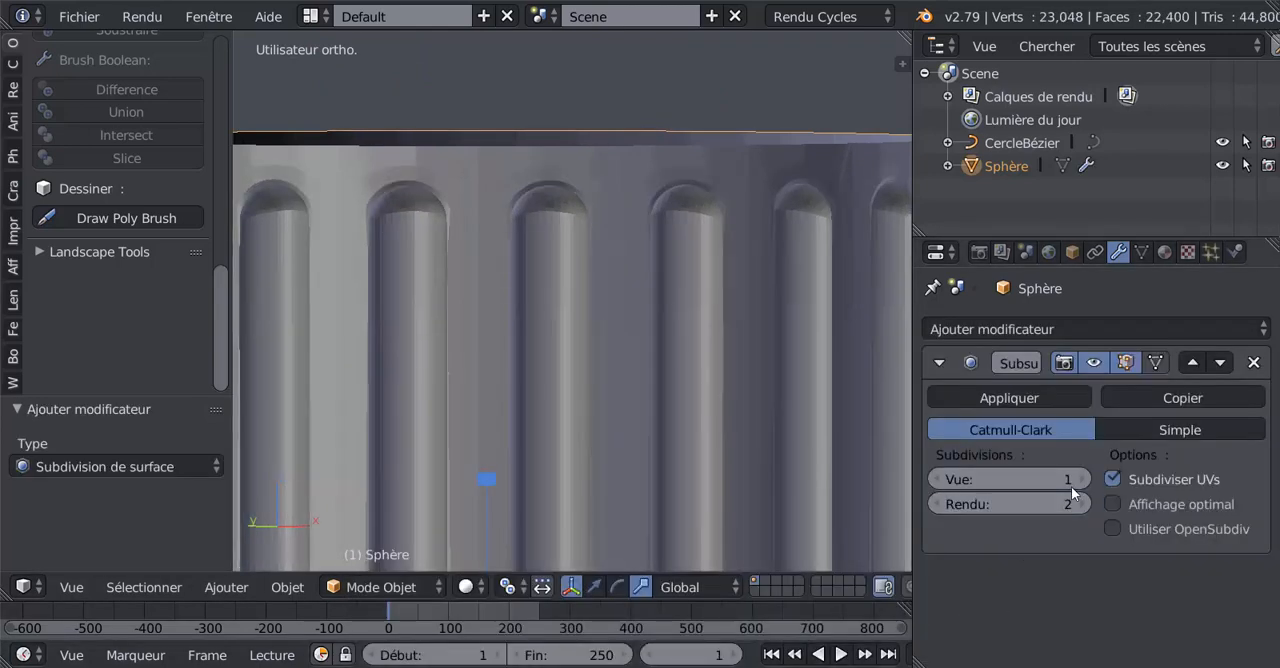
Step: Apply smooth shading (Adoucir) to the fluted cylinder
{"action": "scroll", "coordinate": [560, 418], "scroll_direction": "down", "scroll_amount": 3}
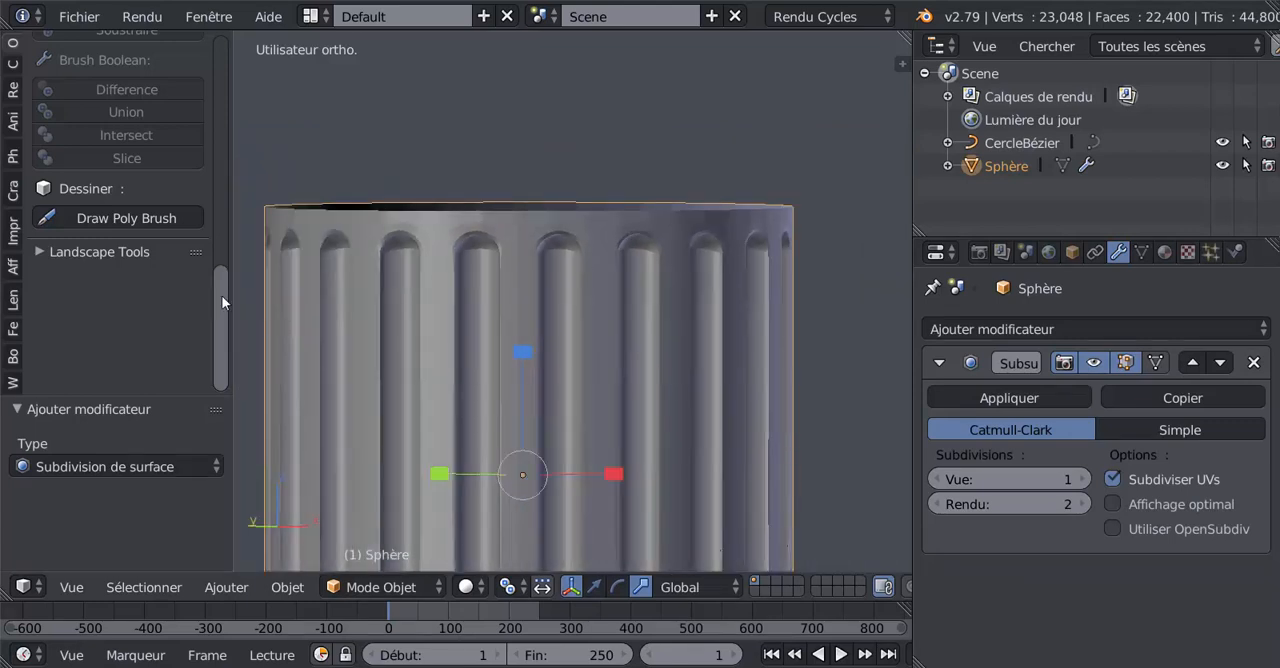
{"action": "left_click", "coordinate": [10, 48]}
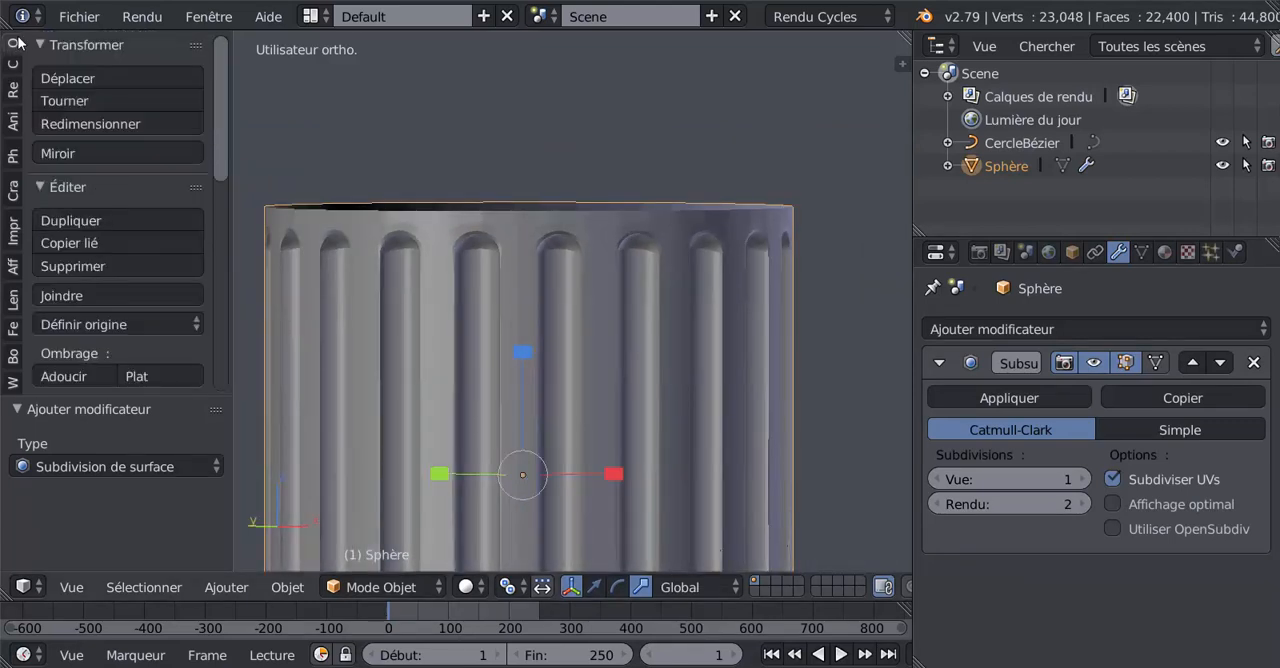
{"action": "left_click", "coordinate": [60, 375]}
Step: Return to Edit mode and select the whole edge loop around the cylinder's upper rim
{"action": "key", "text": "Tab"}
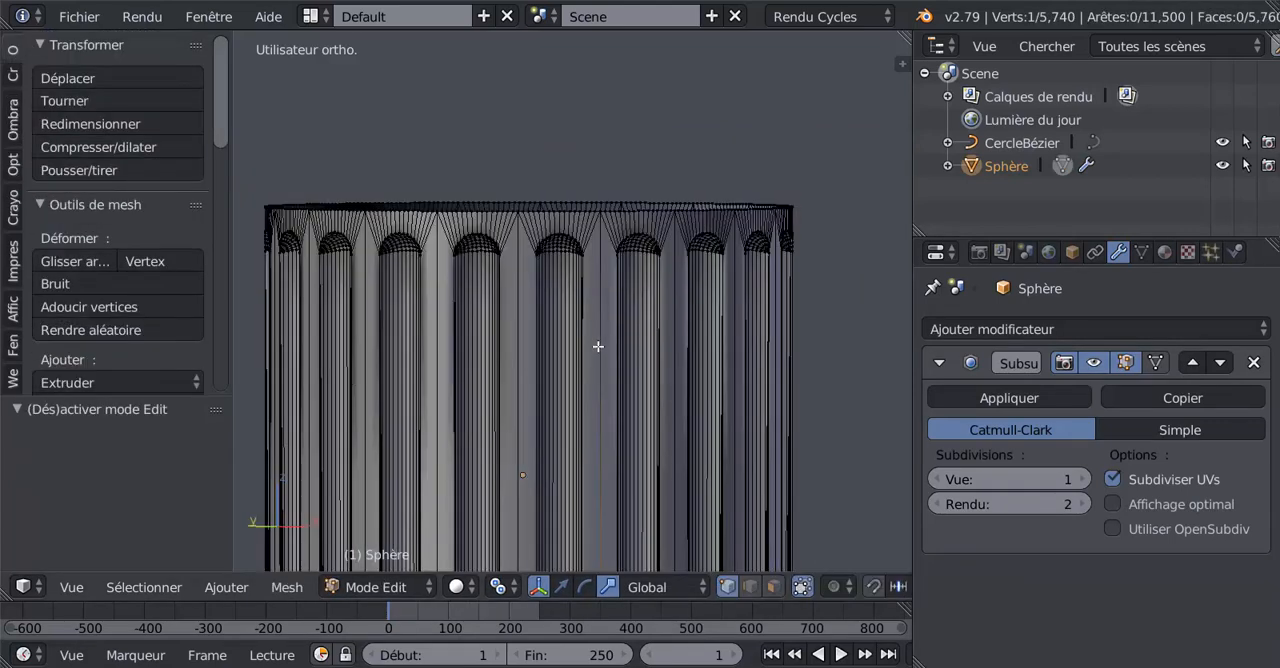
{"action": "middle_click_drag", "start_coordinate": [568, 356], "coordinate": [793, 263], "text": "shift"}
{"action": "right_click", "coordinate": [785, 250], "text": "alt"}
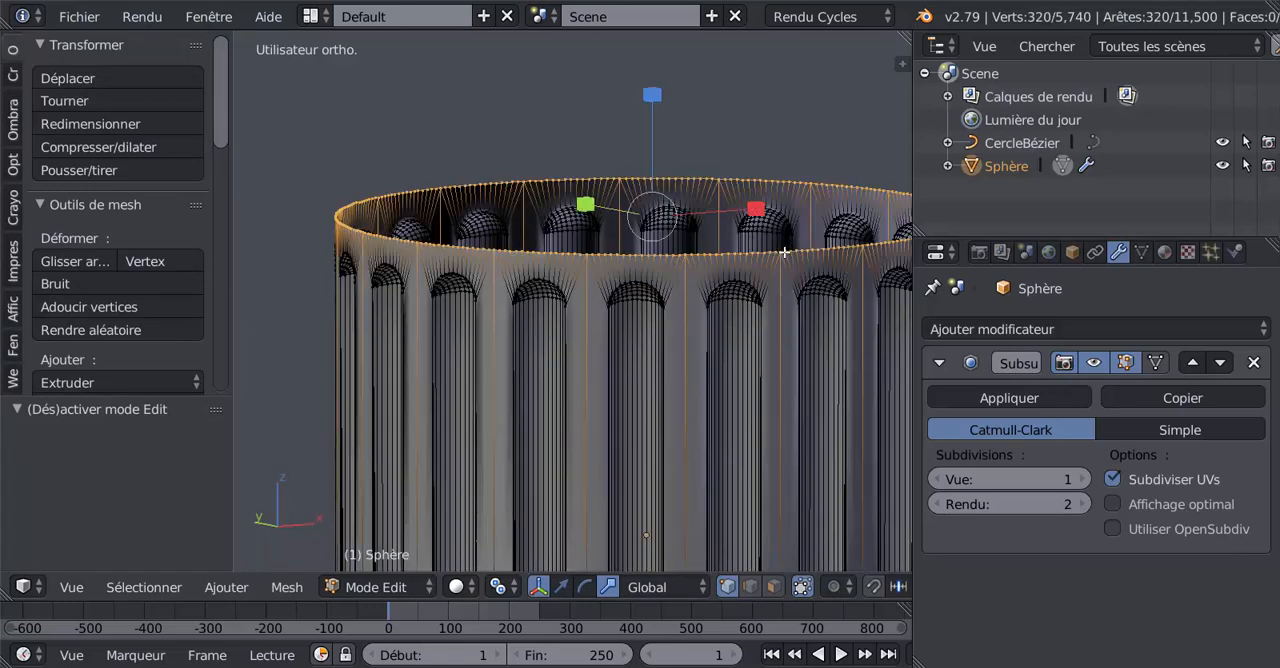
Step: Edge-slide the upper rim loop down toward the rounded petal tips by a factor of about 0.771
{"action": "scroll", "coordinate": [737, 268], "scroll_direction": "down", "scroll_amount": 2}
{"action": "middle_click_drag", "start_coordinate": [656, 341], "coordinate": [660, 323]}
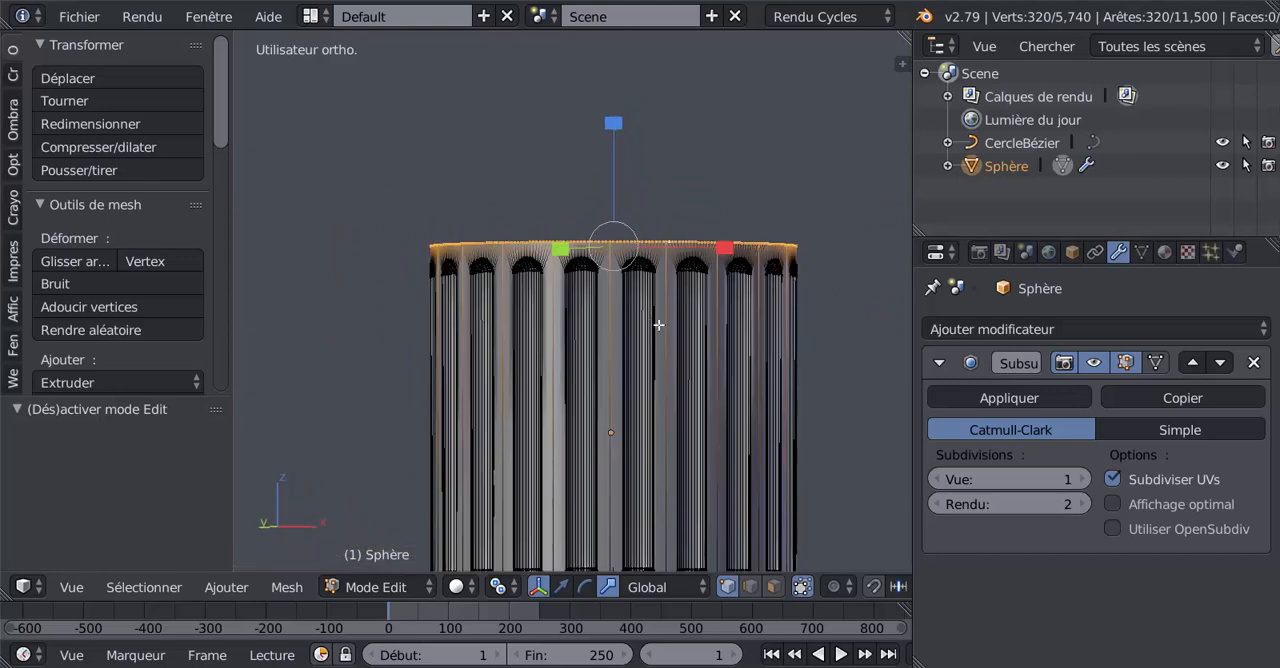
{"action": "scroll", "coordinate": [660, 323], "scroll_direction": "up", "scroll_amount": 4}
{"action": "scroll", "coordinate": [650, 278], "scroll_direction": "down", "scroll_amount": 2}
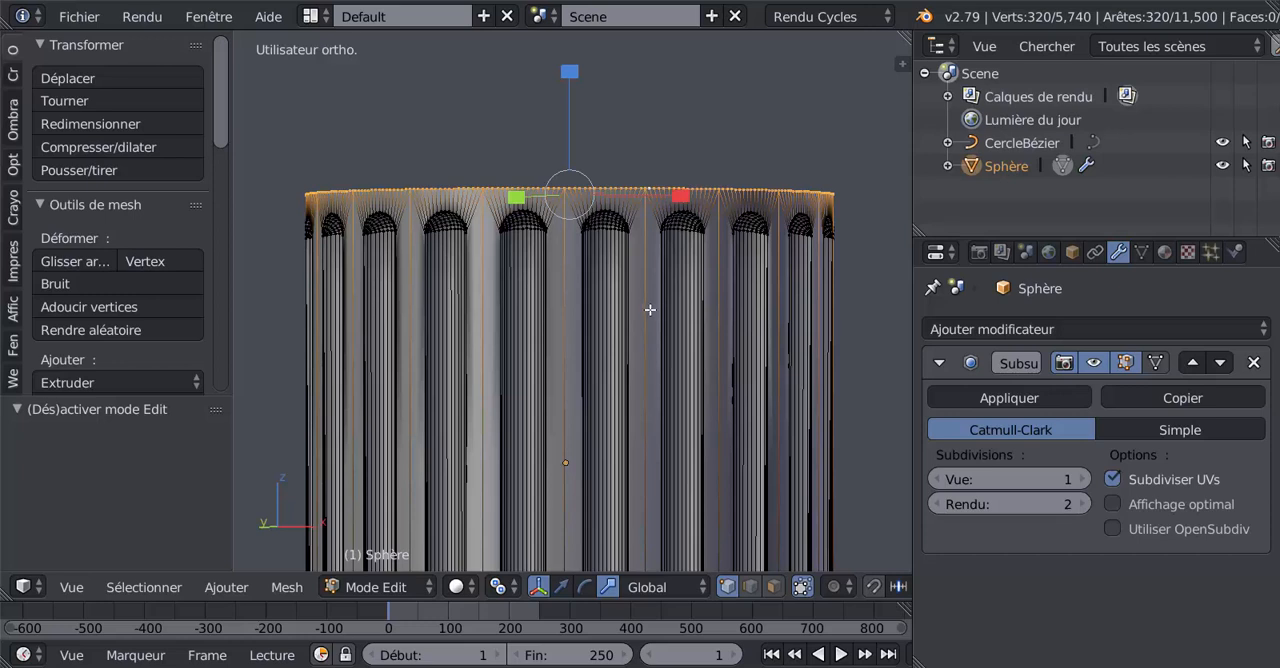
{"action": "key", "text": "g"}
{"action": "key", "text": "g"}
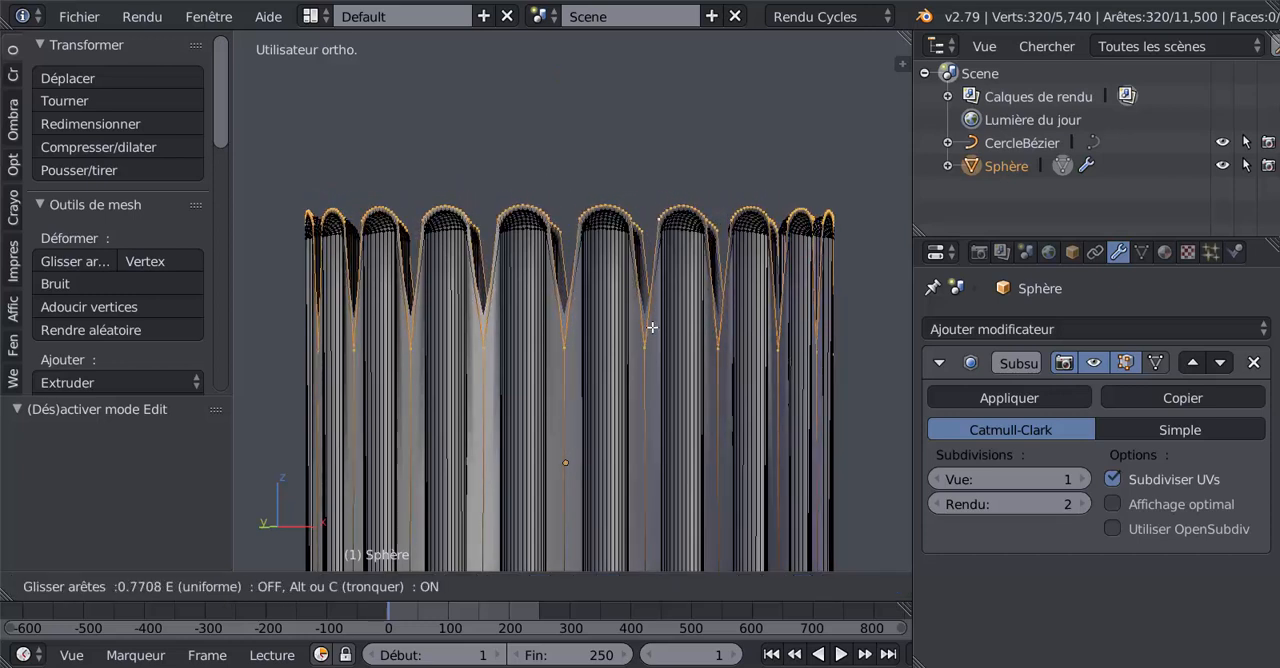
{"action": "left_click", "coordinate": [652, 327]}
Step: Slide the petal-shaped edge loop once more by a factor of about -0.213
{"action": "scroll", "coordinate": [653, 318], "scroll_direction": "up", "scroll_amount": 2}
{"action": "middle_click_drag", "start_coordinate": [660, 301], "coordinate": [664, 316]}
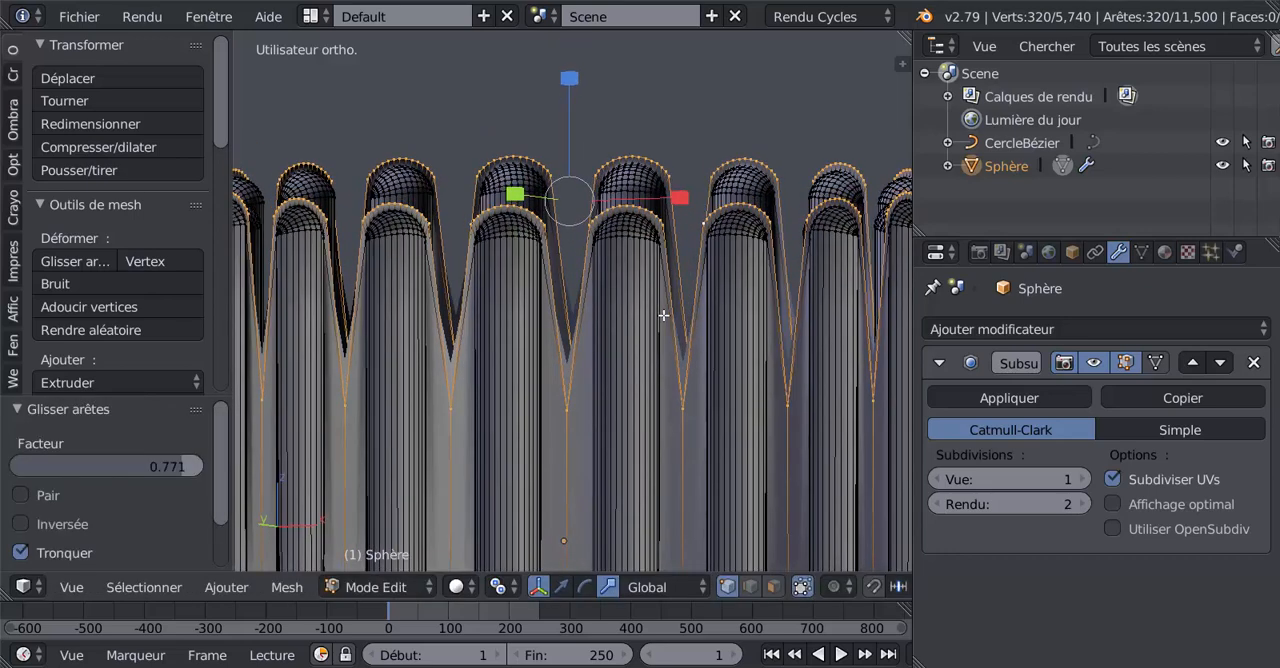
{"action": "scroll", "coordinate": [766, 254], "scroll_direction": "up", "scroll_amount": 2}
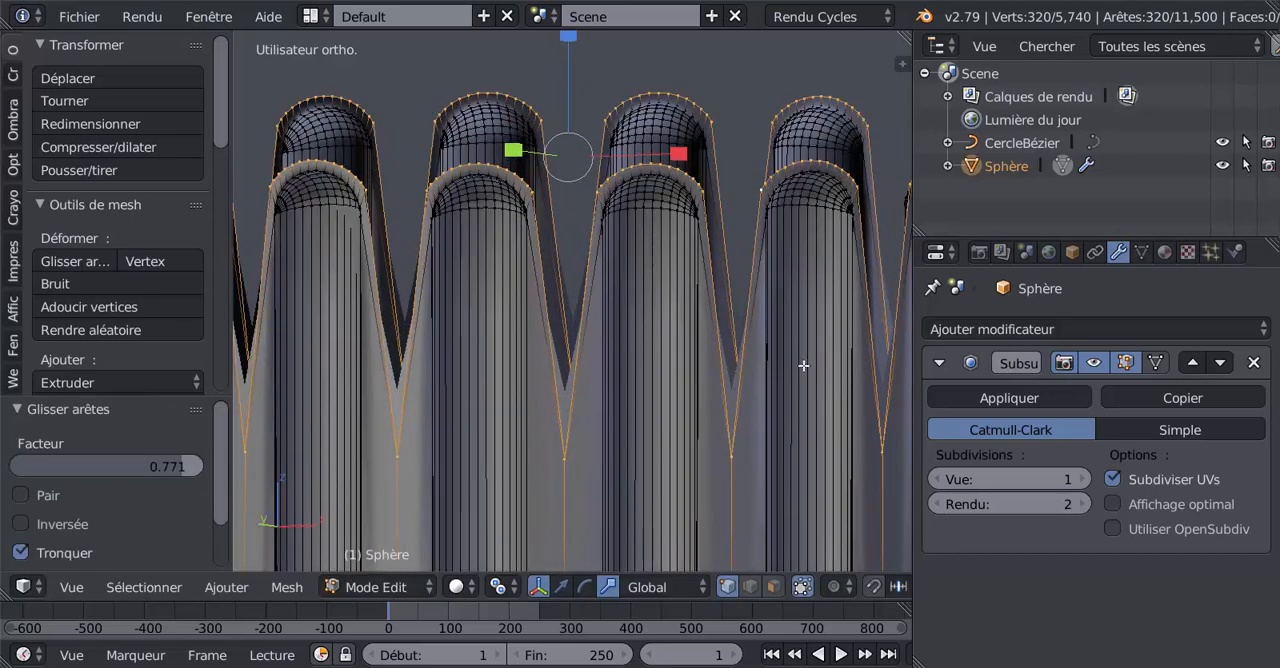
{"action": "key", "text": "g"}
{"action": "key", "text": "g"}
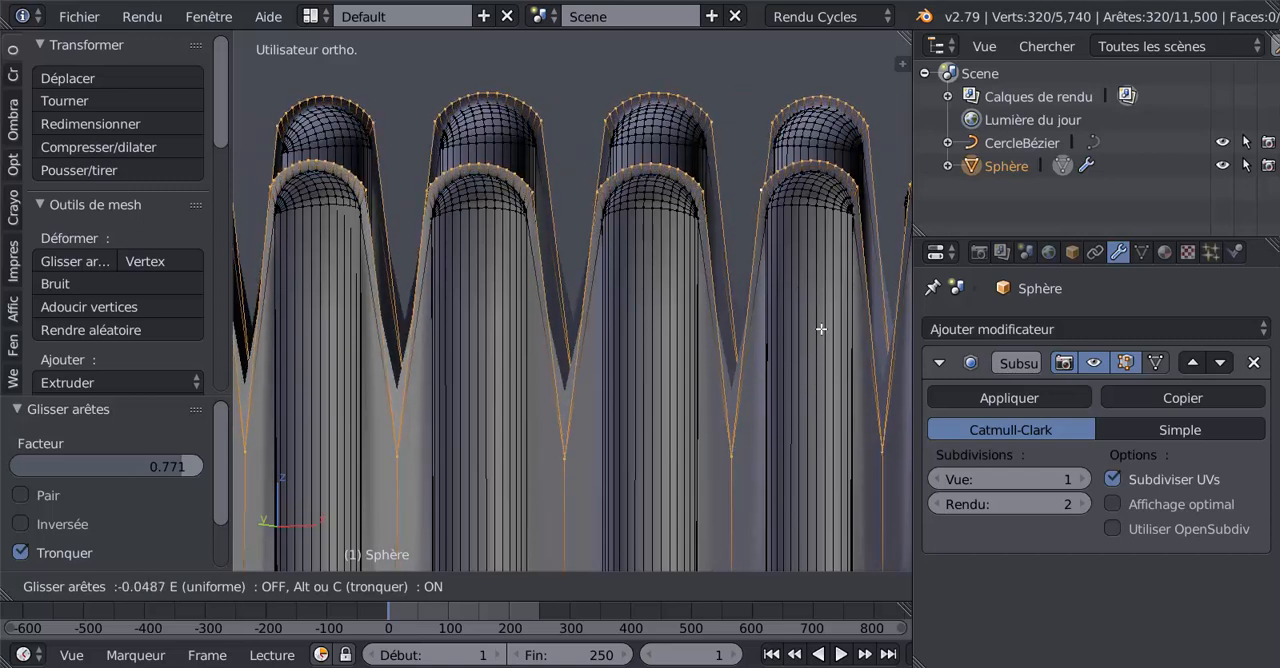
{"action": "left_click", "coordinate": [812, 358]}
{"action": "scroll", "coordinate": [790, 365], "scroll_direction": "down", "scroll_amount": 4}
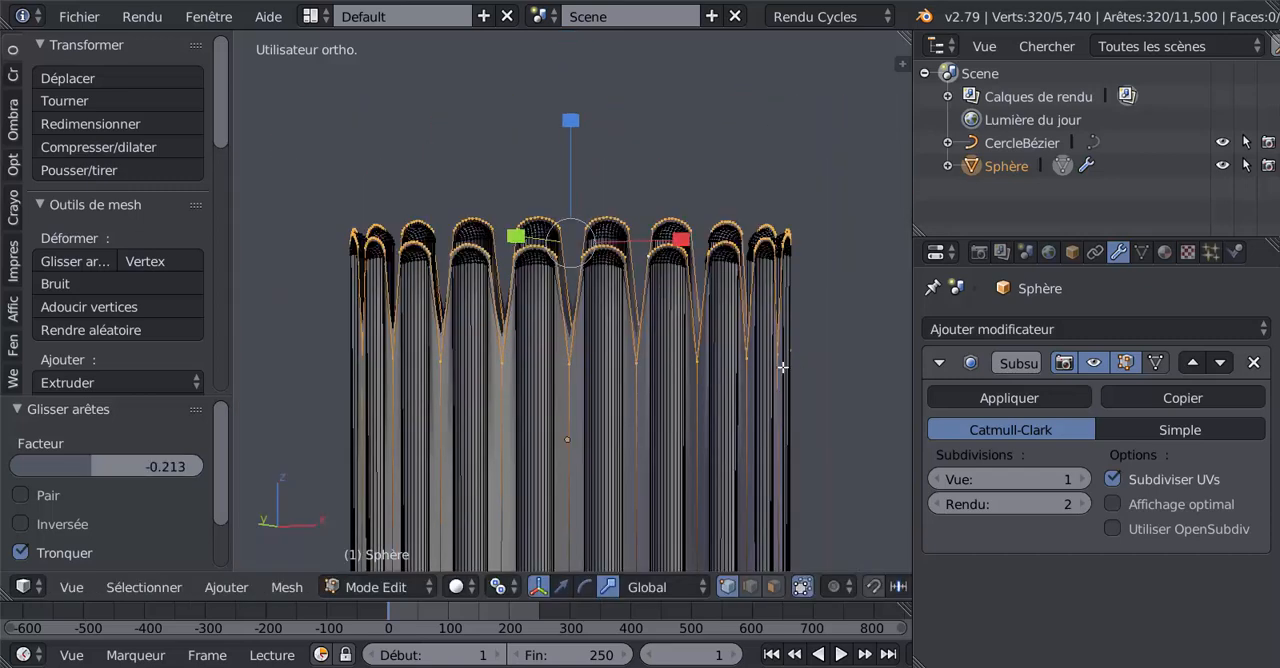
Step: Switch to the translate manipulator, extrude the petal-shaped loop and raise the new edges about 8.144 along Z
{"action": "left_click", "coordinate": [565, 588]}
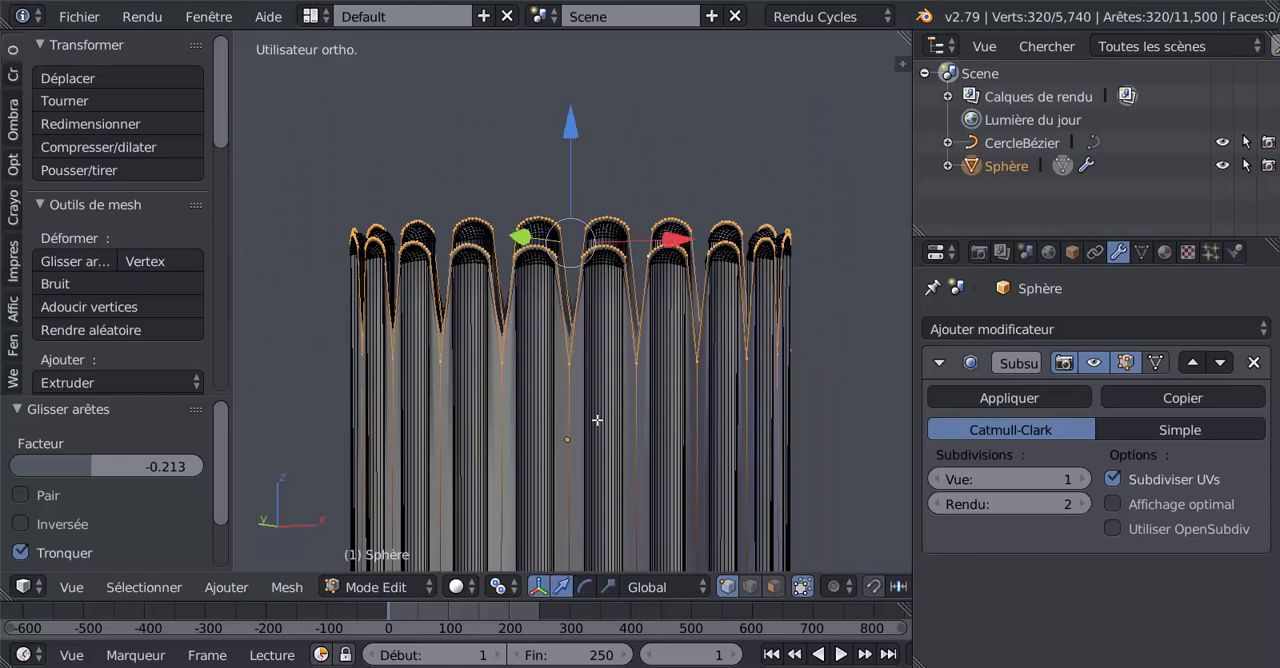
{"action": "key", "text": "e"}
{"action": "left_click", "coordinate": [598, 395]}
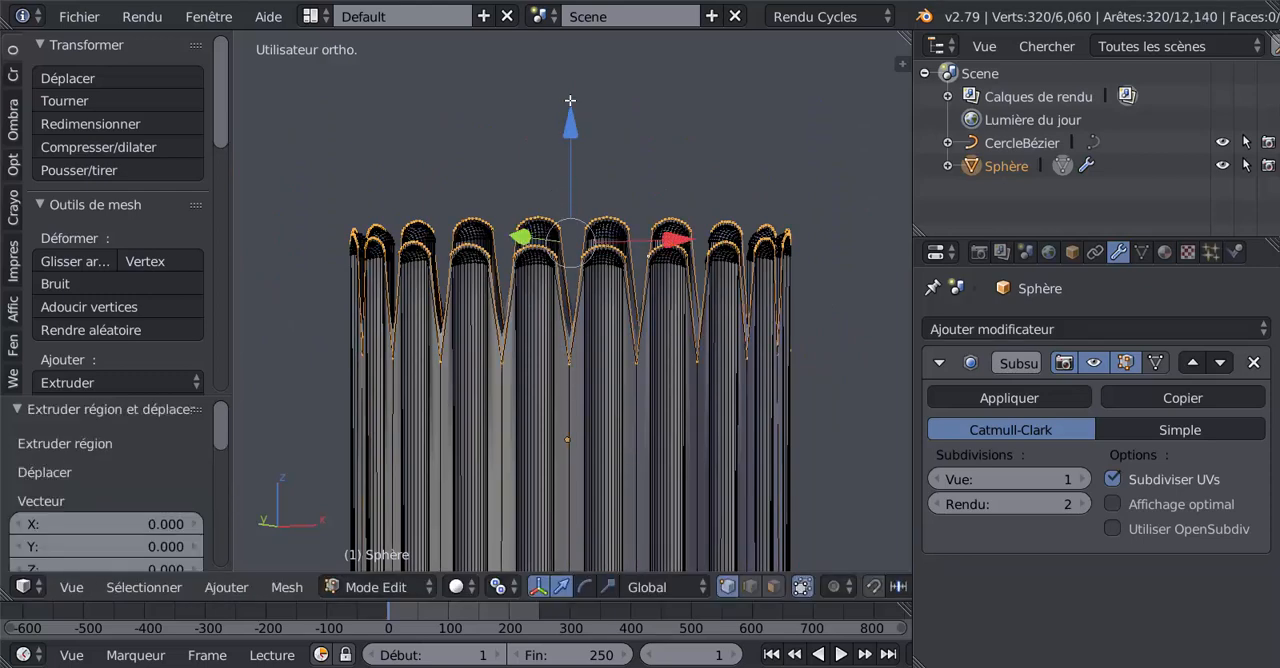
{"action": "left_click_drag", "start_coordinate": [571, 101], "coordinate": [643, 474]}
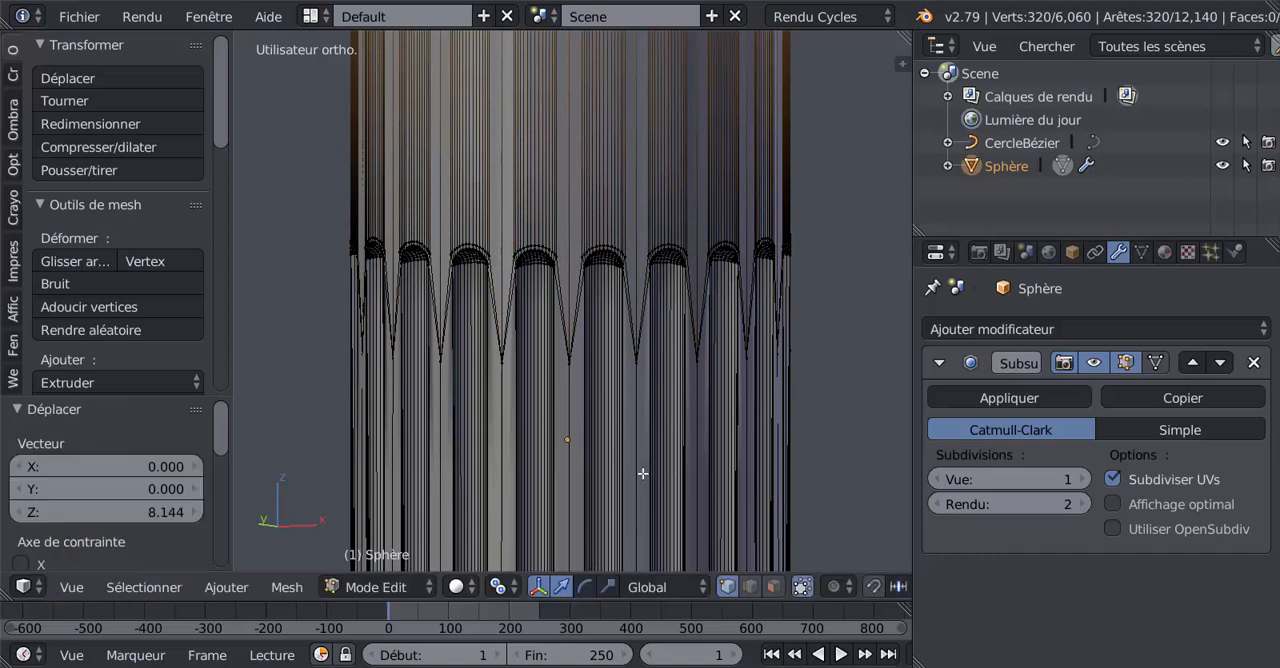
Step: Lower the extruded edge loop about 6.422 along Z, closer to the petals
{"action": "scroll", "coordinate": [654, 459], "scroll_direction": "down", "scroll_amount": 4}
{"action": "scroll", "coordinate": [778, 283], "scroll_direction": "down", "scroll_amount": 3}
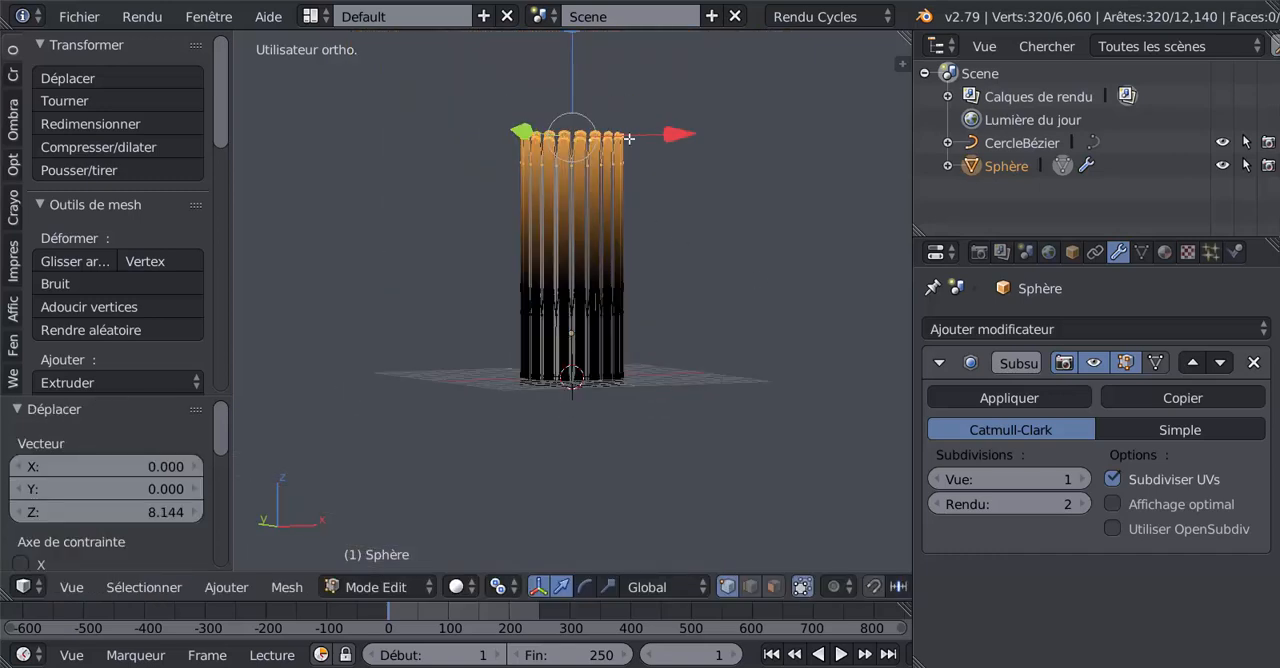
{"action": "middle_click_drag", "start_coordinate": [629, 139], "coordinate": [647, 224], "text": "shift"}
{"action": "left_click_drag", "start_coordinate": [591, 149], "coordinate": [592, 262]}
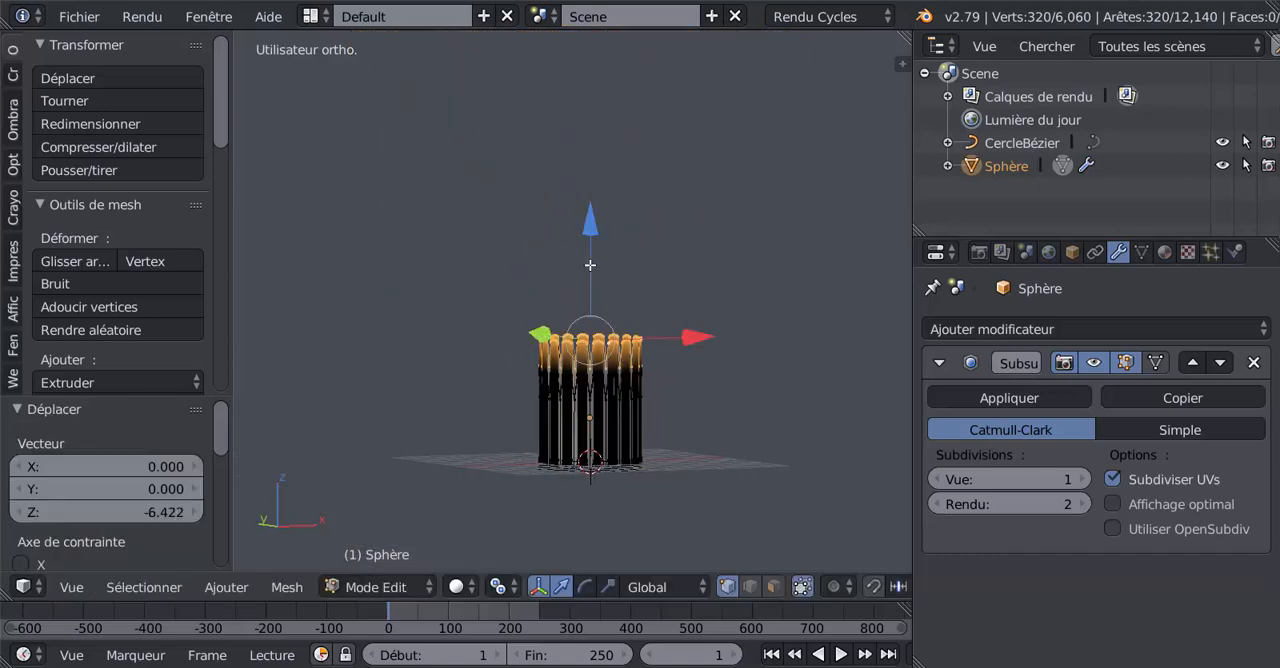
Step: Level the extruded upper edge loop with LoopTools Flatten, using the Best fit plane
{"action": "scroll", "coordinate": [563, 334], "scroll_direction": "up", "scroll_amount": 3}
{"action": "middle_click_drag", "start_coordinate": [542, 288], "coordinate": [530, 176], "text": "shift"}
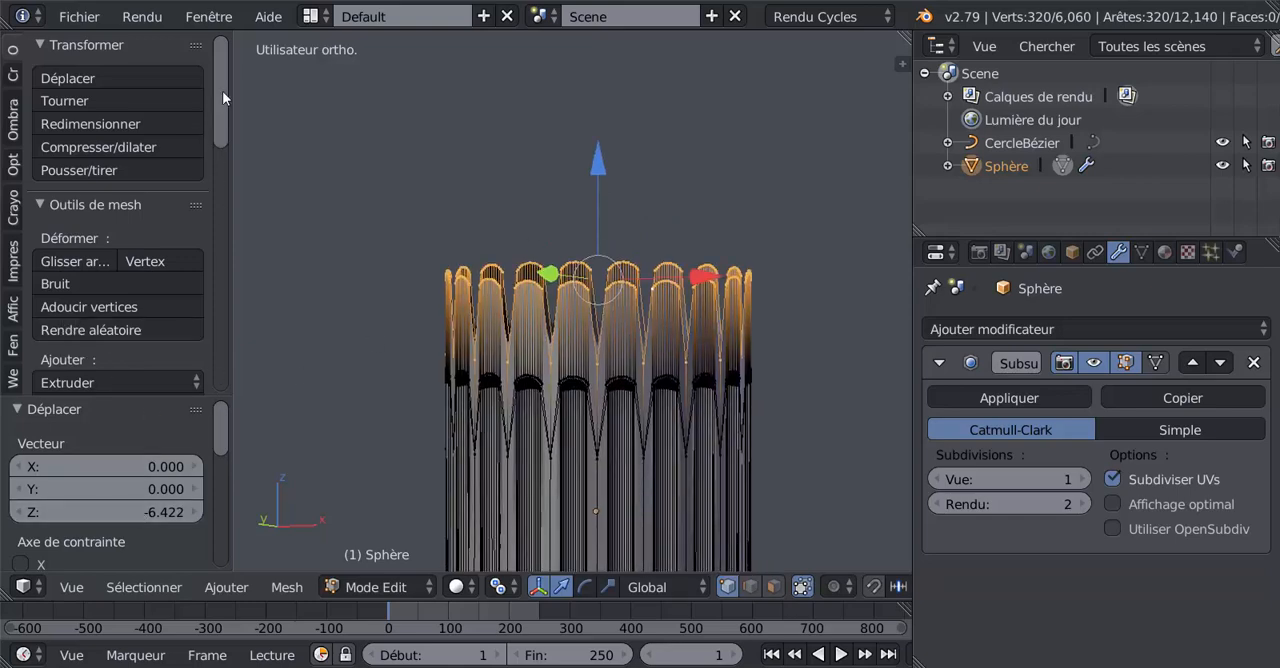
{"action": "left_click_drag", "start_coordinate": [222, 91], "coordinate": [237, 345]}
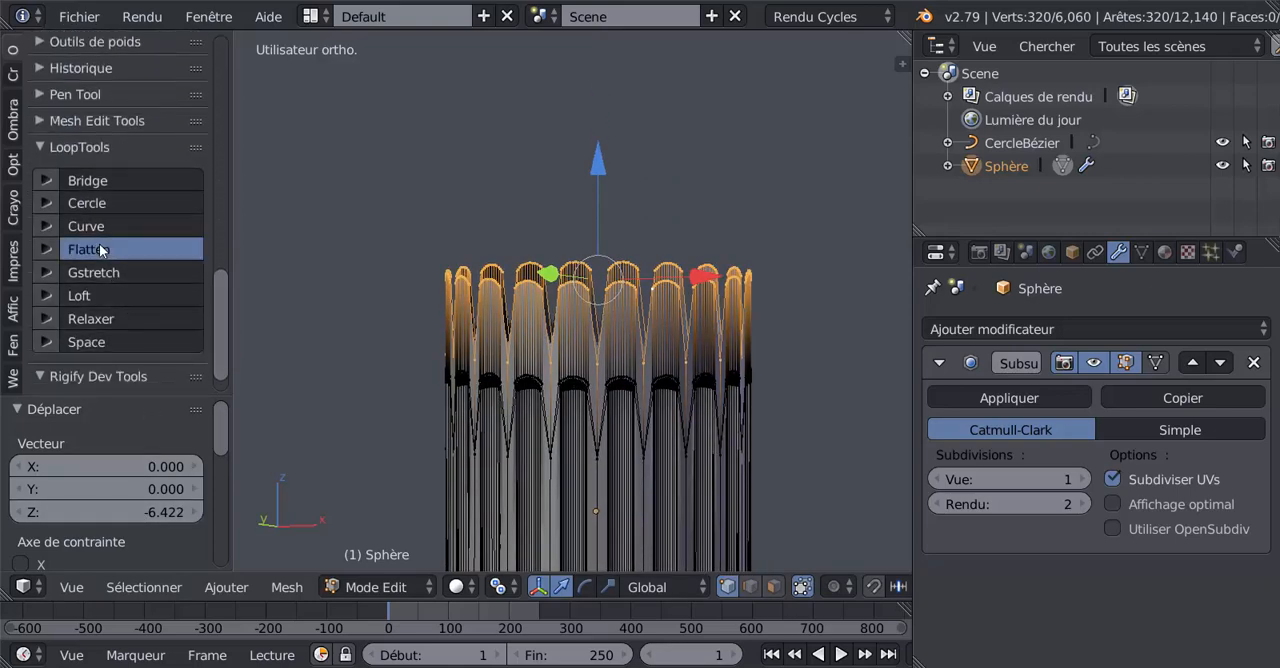
{"action": "left_click", "coordinate": [95, 249]}
Step: Lower the flattened loop about 1.531 along Z to just above the petal tips and reshape it with LoopTools Cercle
{"action": "scroll", "coordinate": [446, 371], "scroll_direction": "up", "scroll_amount": 3}
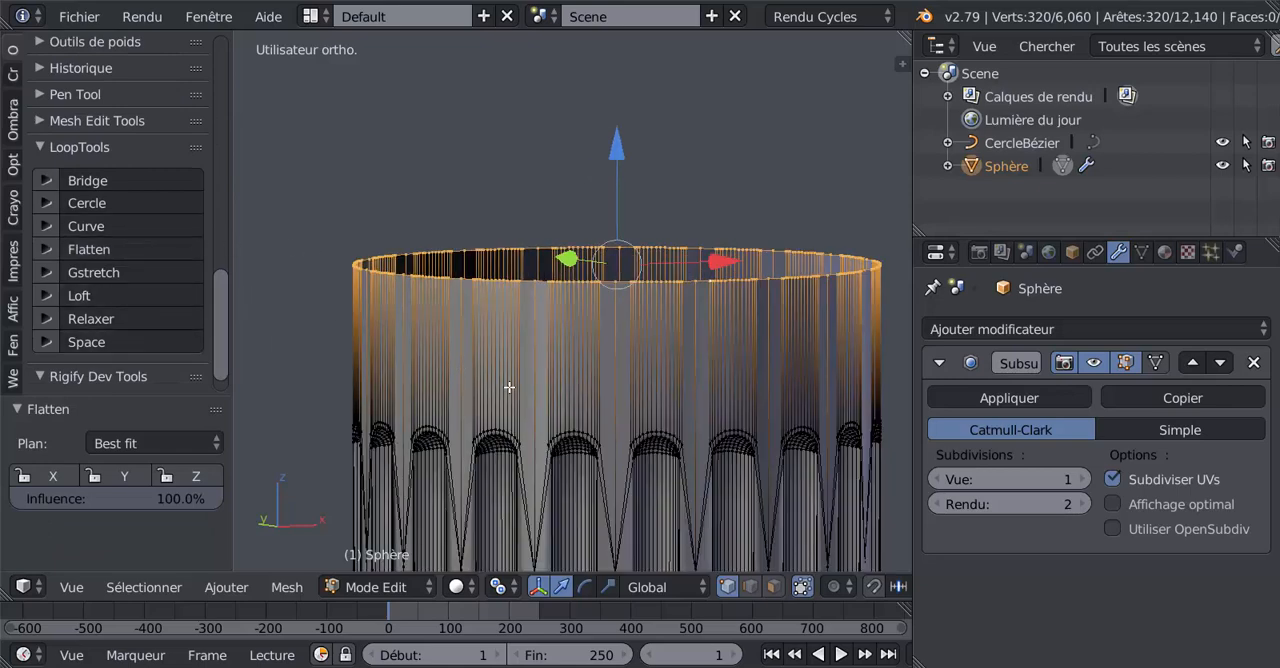
{"action": "left_click_drag", "start_coordinate": [617, 146], "coordinate": [623, 293]}
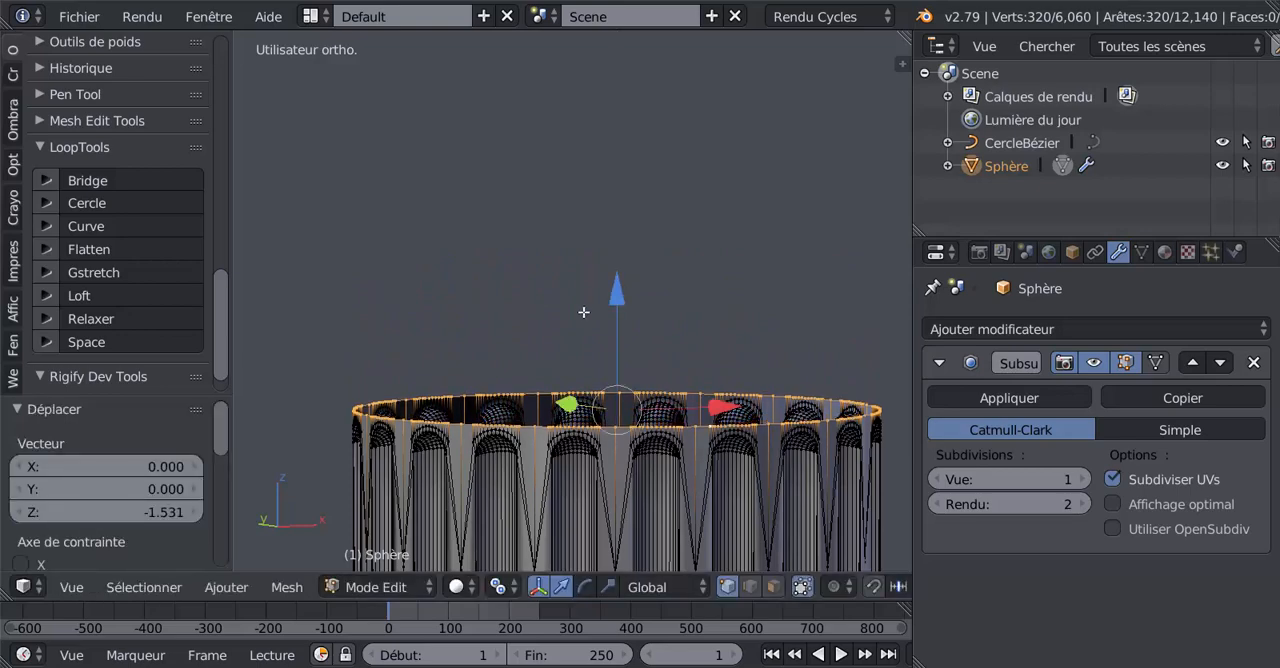
{"action": "middle_click_drag", "start_coordinate": [584, 312], "coordinate": [574, 176], "text": "shift"}
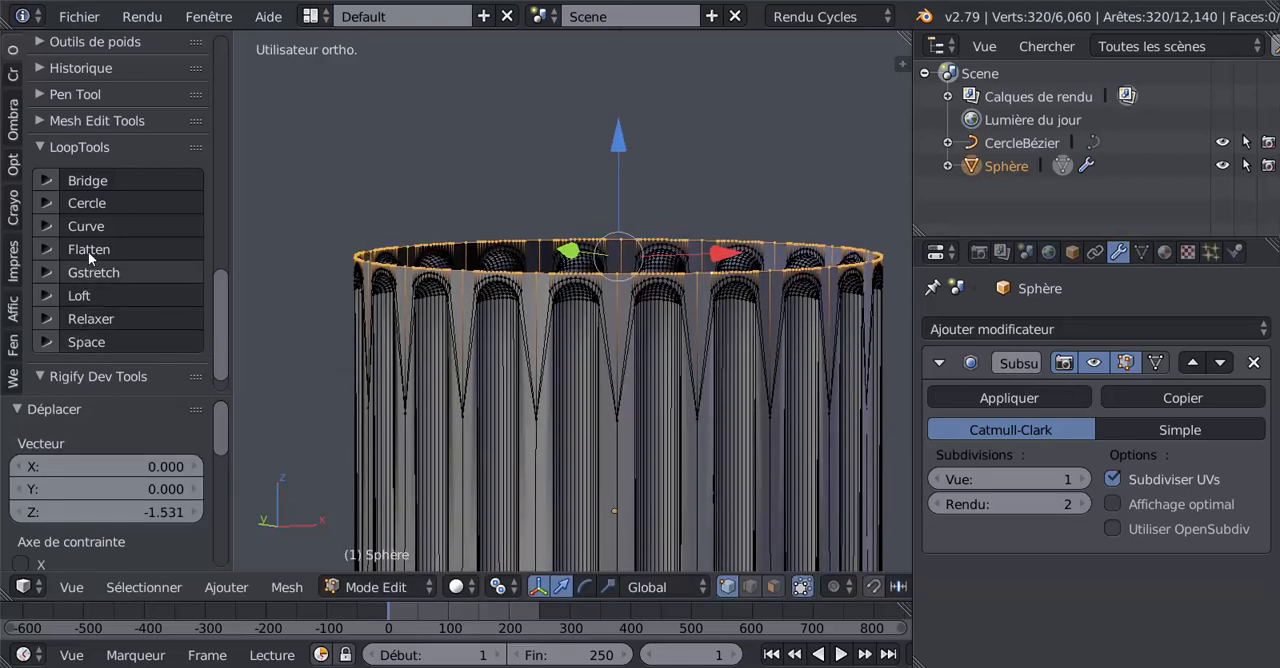
{"action": "left_click", "coordinate": [90, 203]}
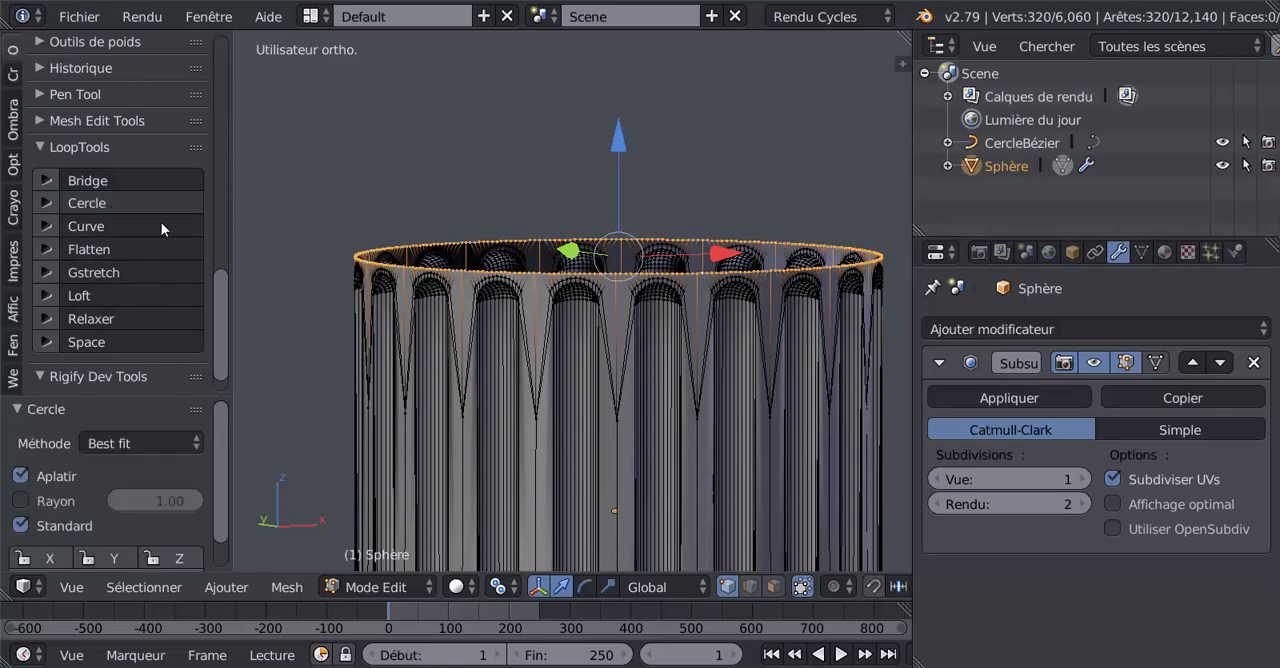
Step: Extrude the circular upper edge loop and raise the new edges about 1.009 along Z
{"action": "key", "text": "Tab"}
{"action": "scroll", "coordinate": [630, 345], "scroll_direction": "up", "scroll_amount": 2}
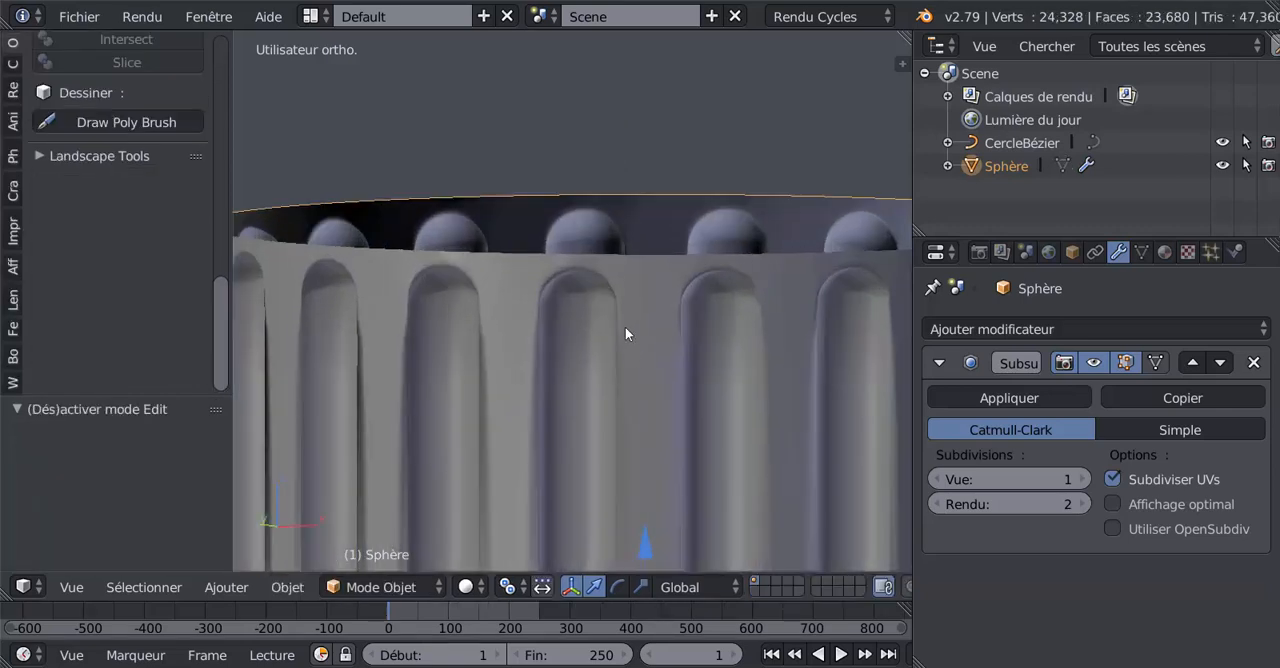
{"action": "key", "text": "Tab"}
{"action": "scroll", "coordinate": [546, 257], "scroll_direction": "down", "scroll_amount": 3}
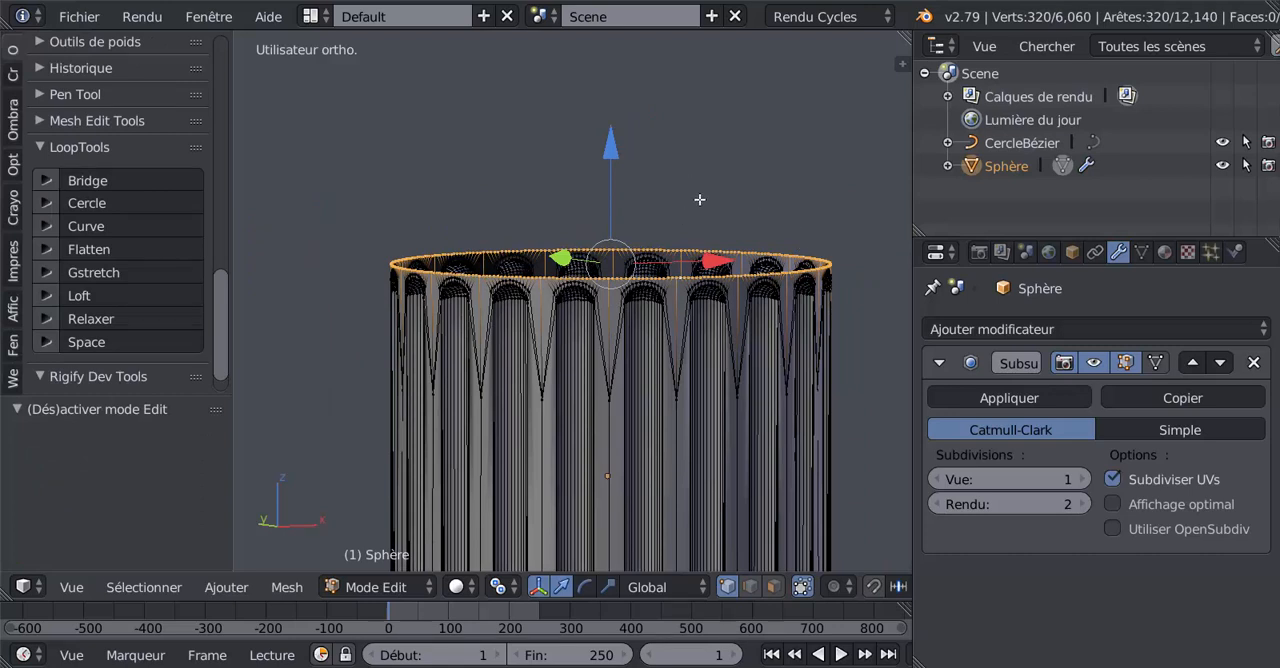
{"action": "key", "text": "e"}
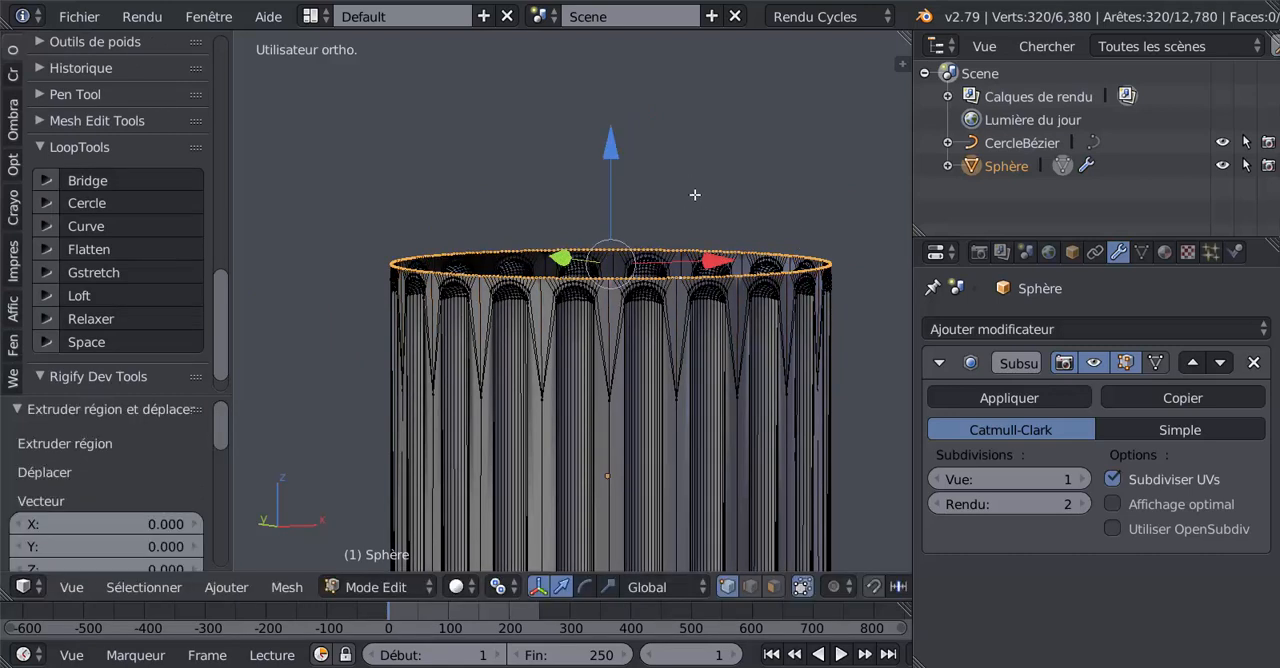
{"action": "left_click", "coordinate": [615, 152]}
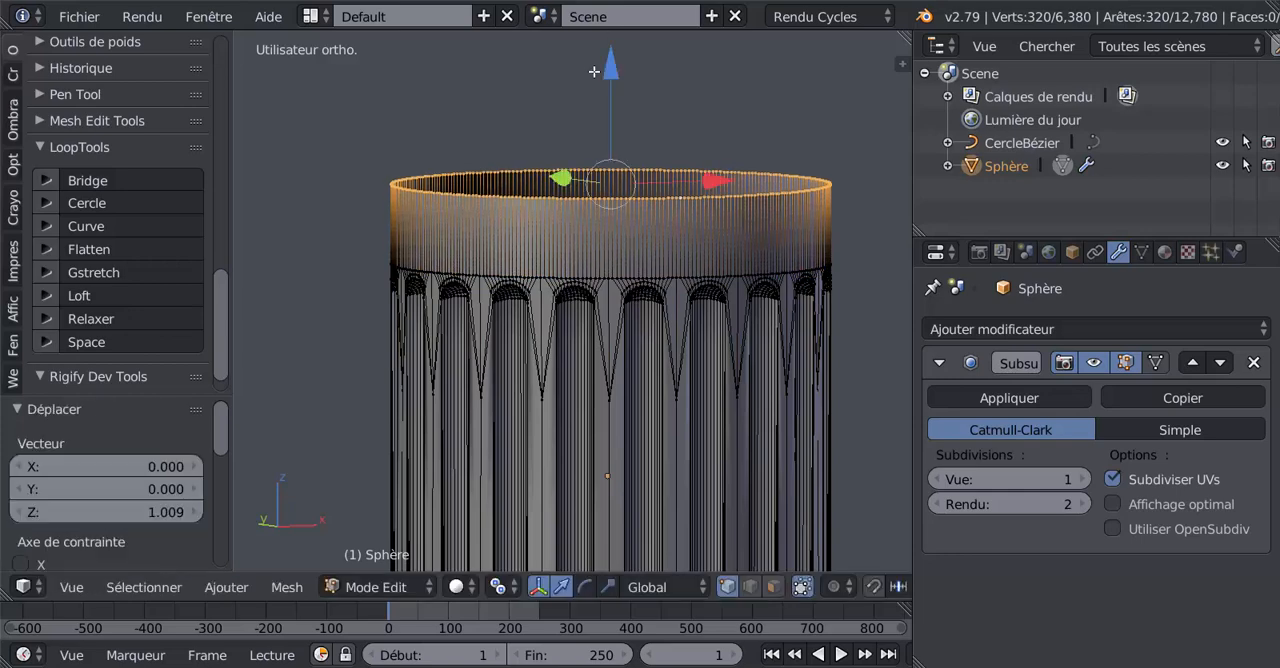
Step: Lower the top edge loop of the new band about 0.396 along Z
{"action": "key", "text": "Tab"}
{"action": "scroll", "coordinate": [666, 289], "scroll_direction": "down", "scroll_amount": 4}
{"action": "middle_click_drag", "start_coordinate": [666, 289], "coordinate": [600, 302]}
{"action": "scroll", "coordinate": [599, 294], "scroll_direction": "up", "scroll_amount": 6}
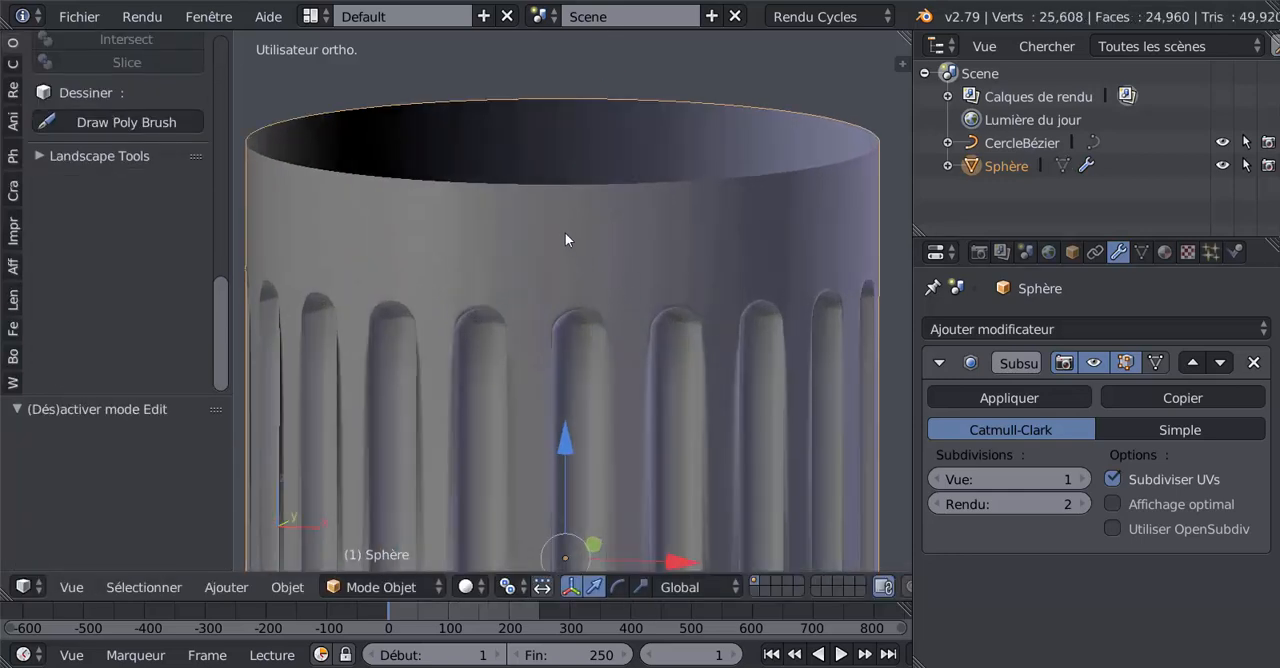
{"action": "key", "text": "Tab"}
{"action": "key", "text": "z"}
{"action": "scroll", "coordinate": [569, 100], "scroll_direction": "down", "scroll_amount": 2}
{"action": "key", "text": "g"}
{"action": "key", "text": "z"}
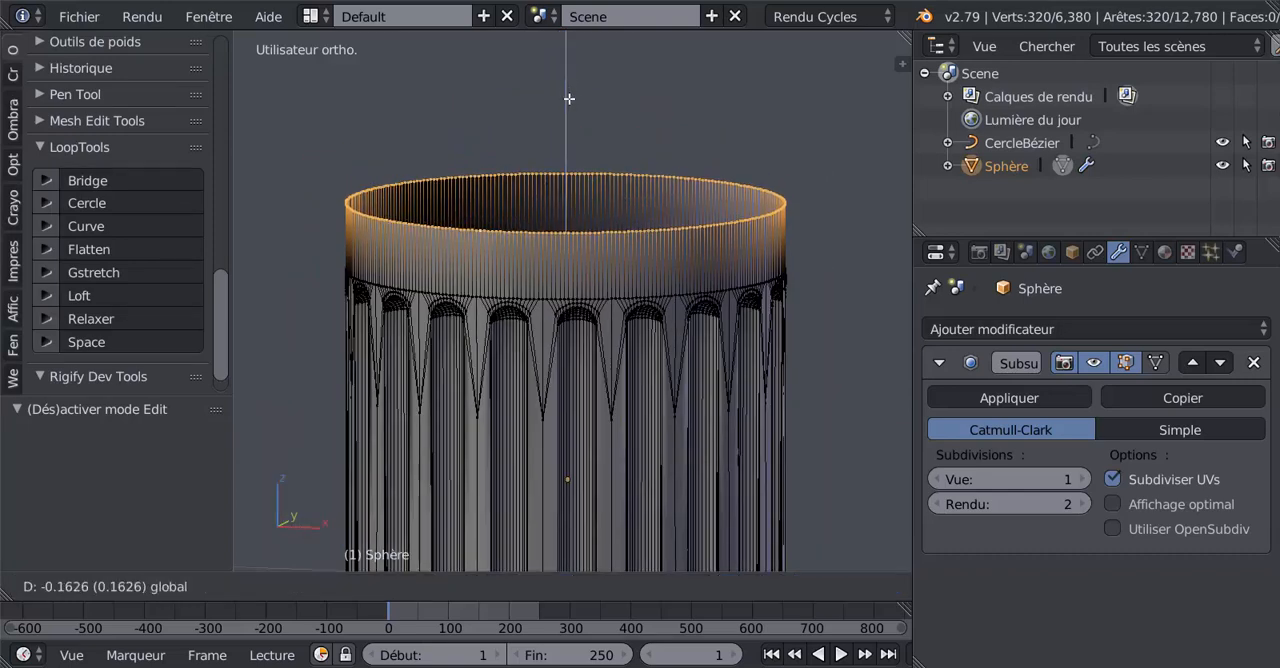
{"action": "left_click", "coordinate": [571, 106]}
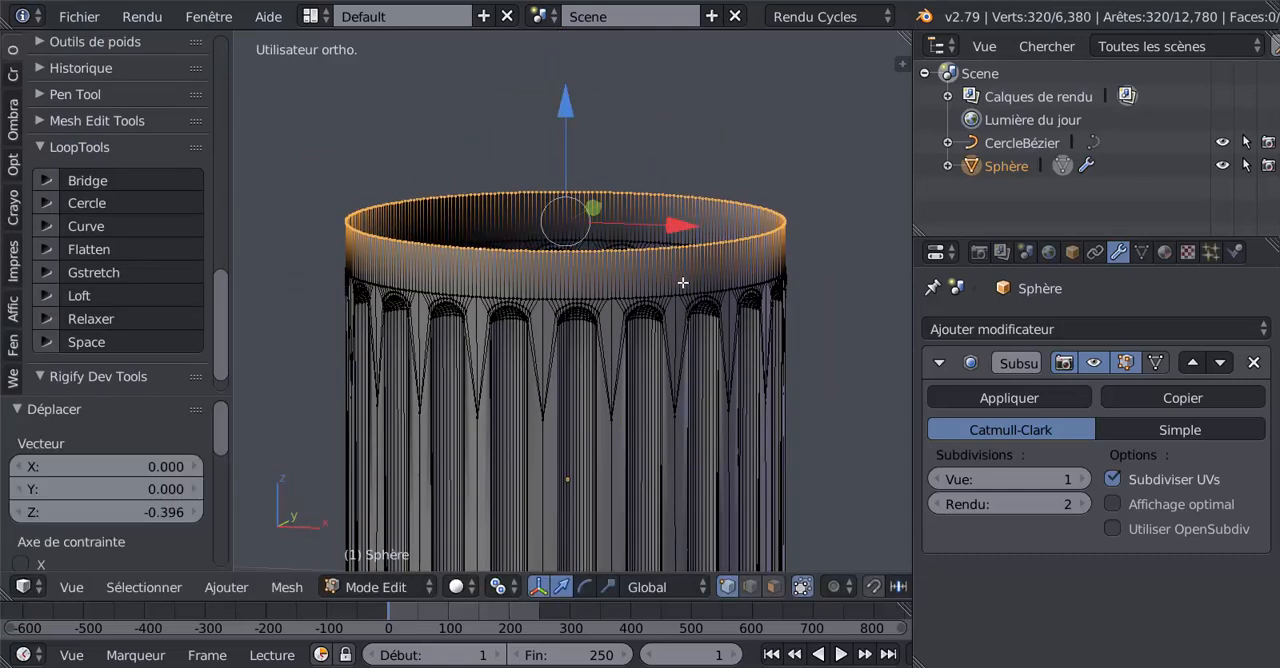
Step: Add one centred loop cut around the upper band and scale it outward to about 1.046
{"action": "key", "text": "ctrl+r"}
{"action": "left_click", "coordinate": [682, 283]}
{"action": "right_click", "coordinate": [684, 281]}
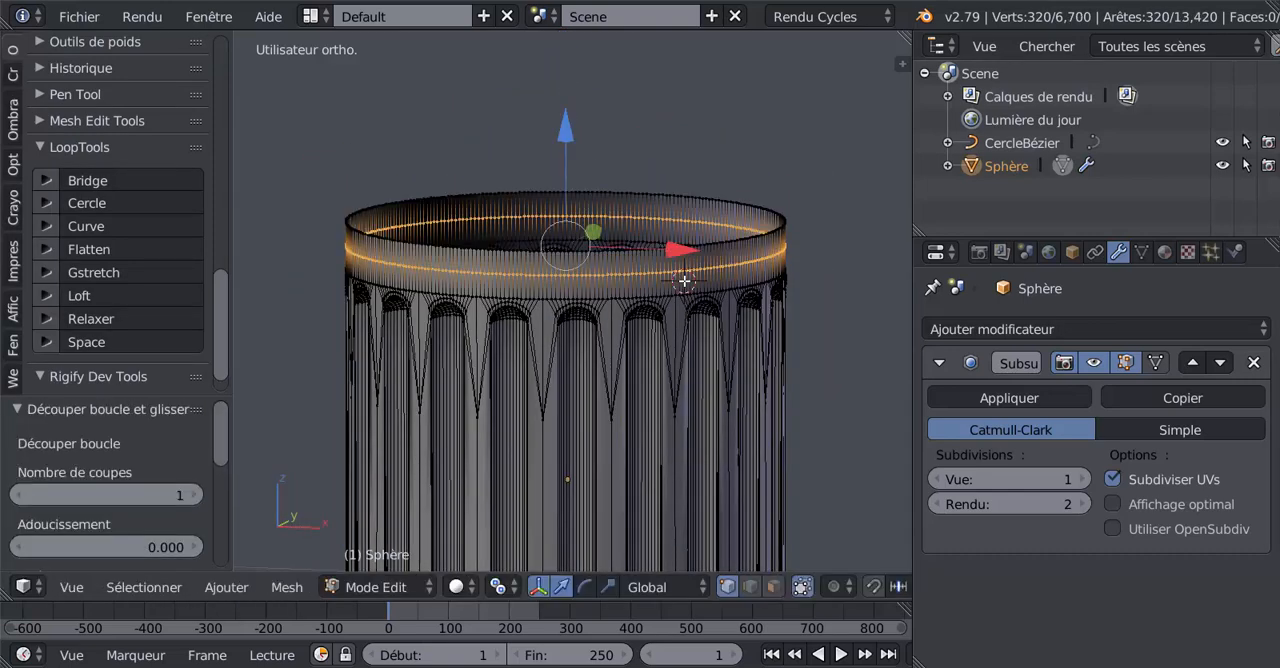
{"action": "key", "text": "s"}
{"action": "left_click", "coordinate": [760, 363]}
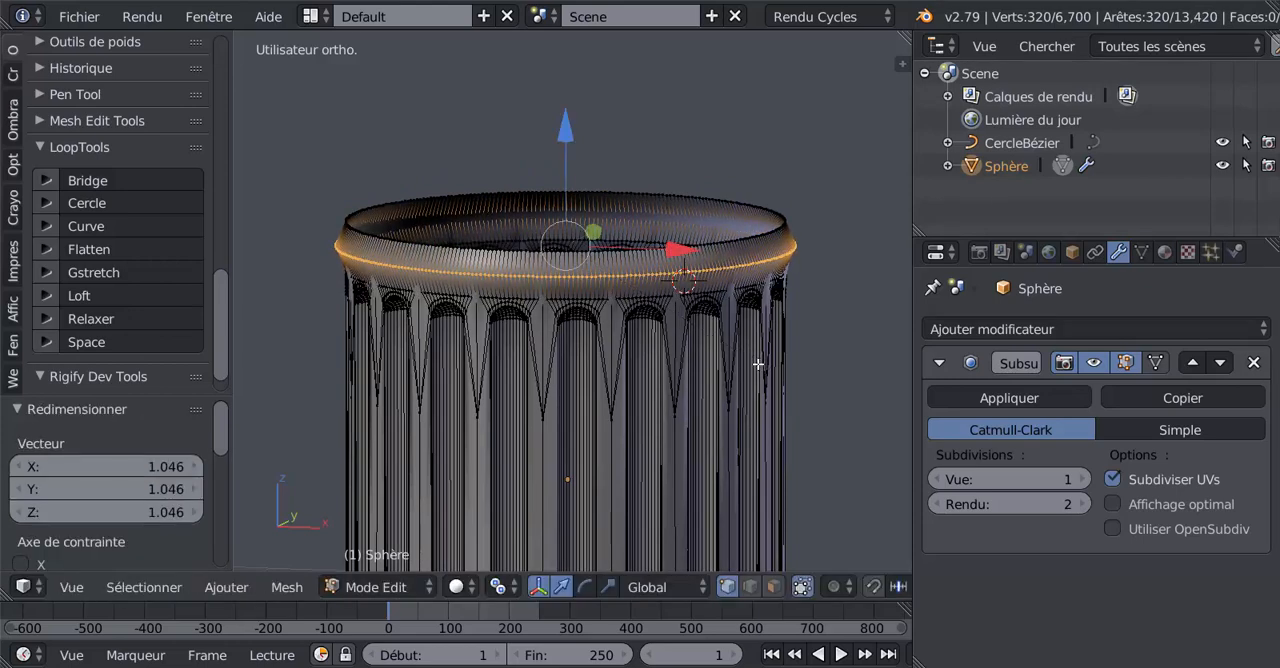
Step: Edge-slide the widened loop down by about 0.887, to just above the flutes
{"action": "key", "text": "Tab"}
{"action": "middle_click_drag", "start_coordinate": [629, 372], "coordinate": [533, 306]}
{"action": "scroll", "coordinate": [533, 306], "scroll_direction": "up", "scroll_amount": 4}
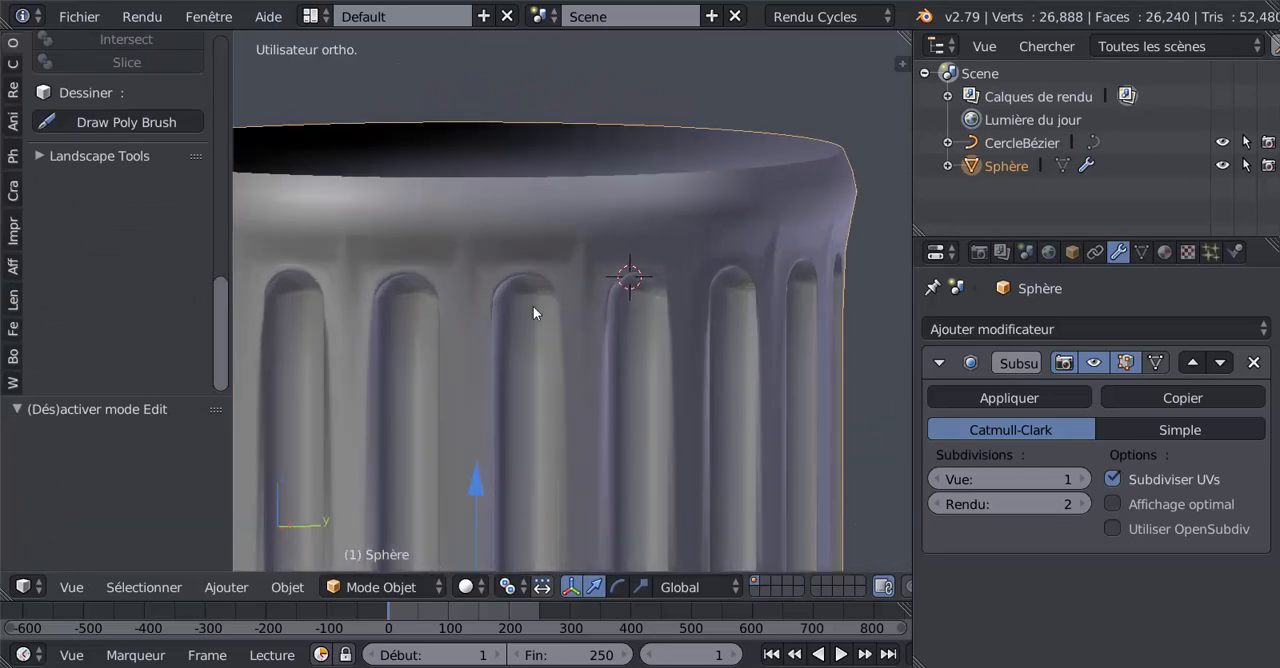
{"action": "key", "text": "Tab"}
{"action": "scroll", "coordinate": [570, 274], "scroll_direction": "up", "scroll_amount": 1}
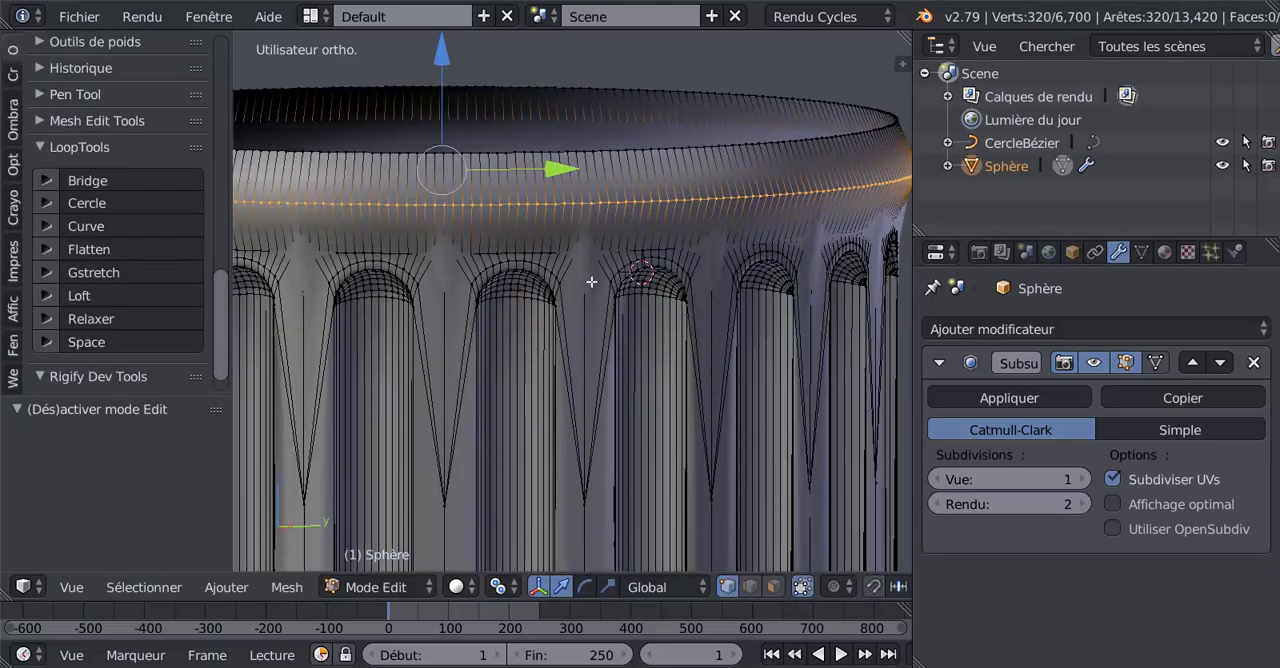
{"action": "key", "text": "g"}
{"action": "key", "text": "g"}
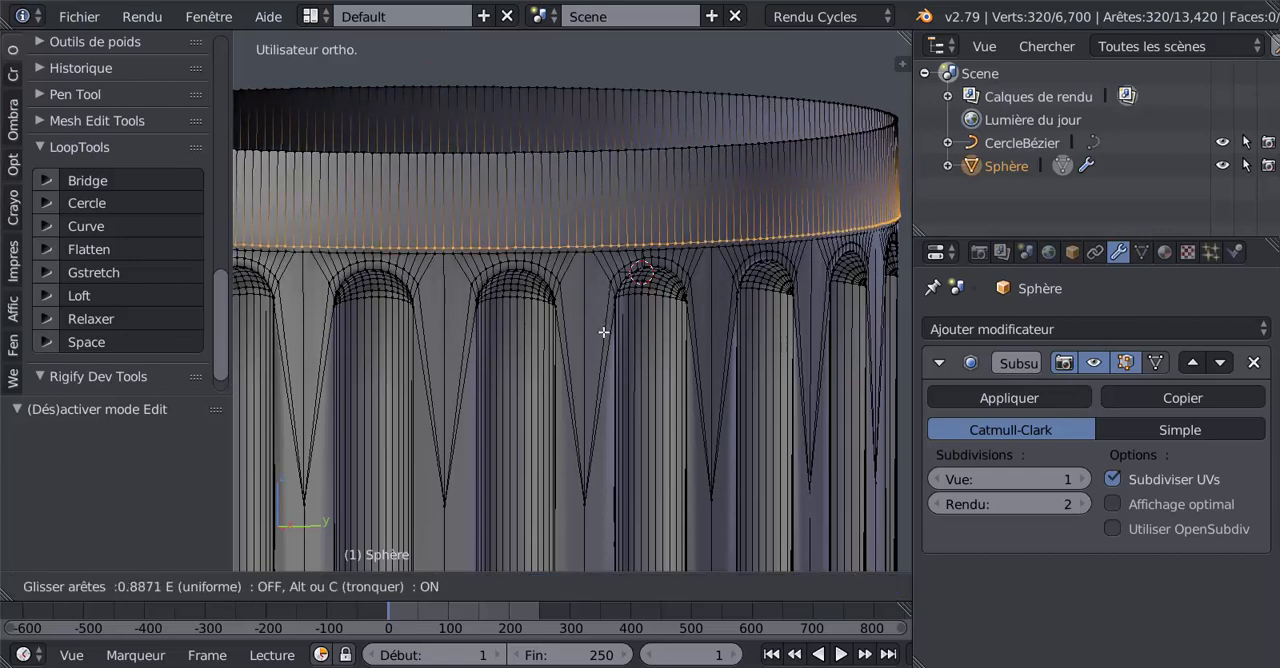
{"action": "left_click", "coordinate": [603, 332]}
Step: Add a second centred loop cut in the upper band and scale it outward into a rounded moulding
{"action": "key", "text": "ctrl+r"}
{"action": "left_click", "coordinate": [614, 214]}
{"action": "right_click", "coordinate": [614, 214]}
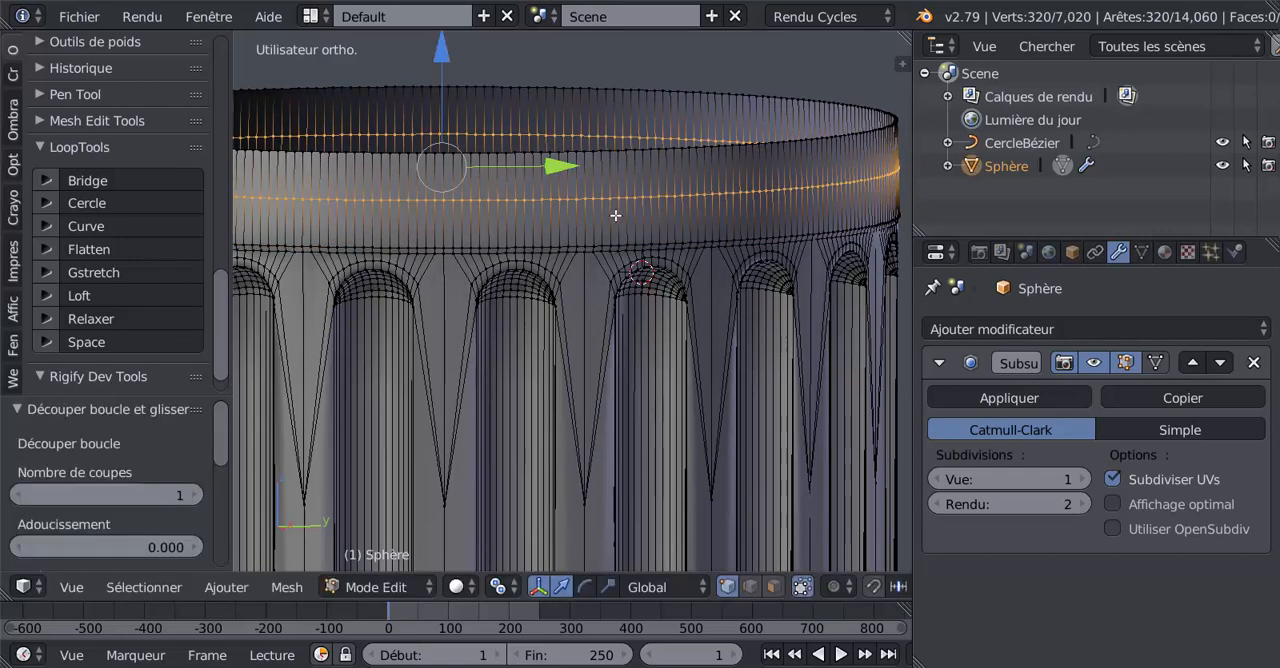
{"action": "key", "text": "g"}
{"action": "right_click", "coordinate": [626, 290]}
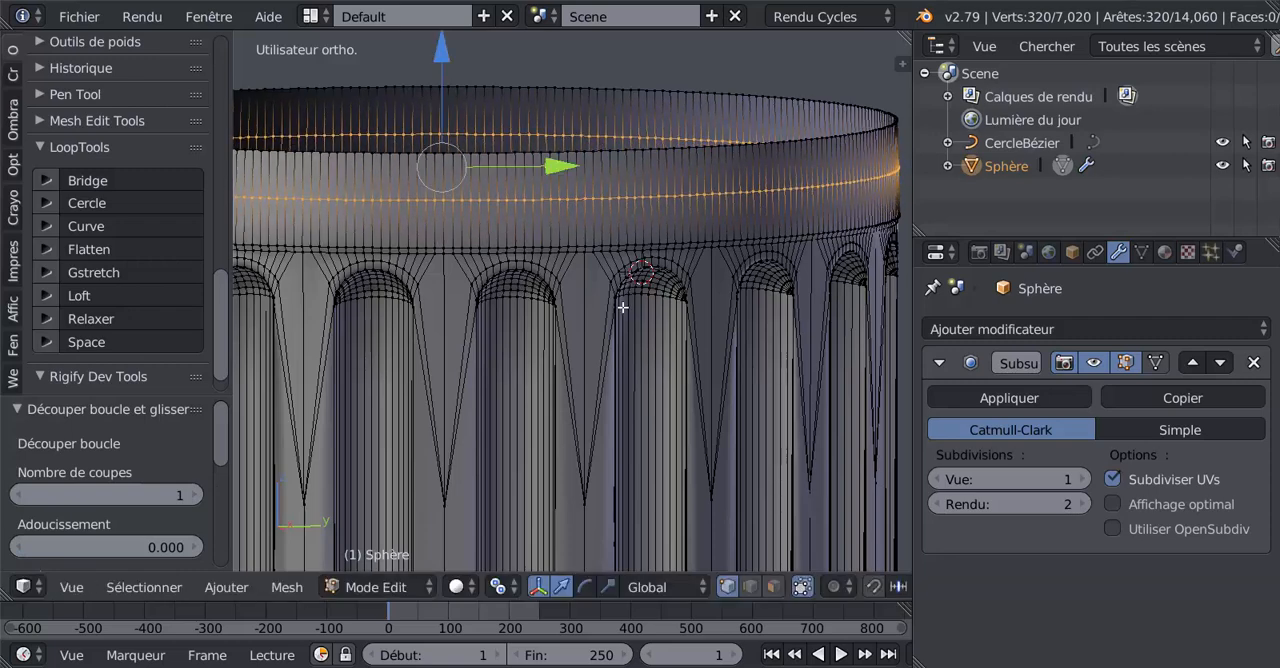
{"action": "key", "text": "s"}
{"action": "left_click", "coordinate": [630, 313]}
{"action": "key", "text": "Tab"}
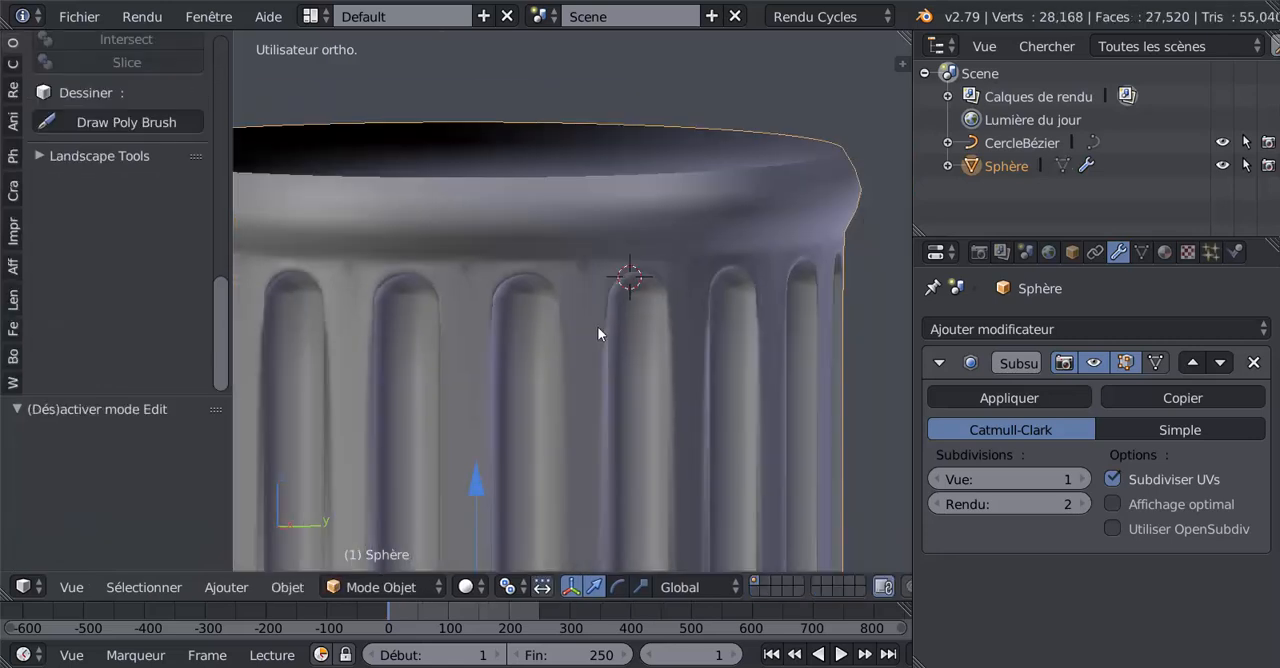
Step: Select the edge loop directly above the flute arches and reshape it with LoopTools Cercle
{"action": "scroll", "coordinate": [587, 272], "scroll_direction": "up", "scroll_amount": 1}
{"action": "scroll", "coordinate": [565, 190], "scroll_direction": "up", "scroll_amount": 1}
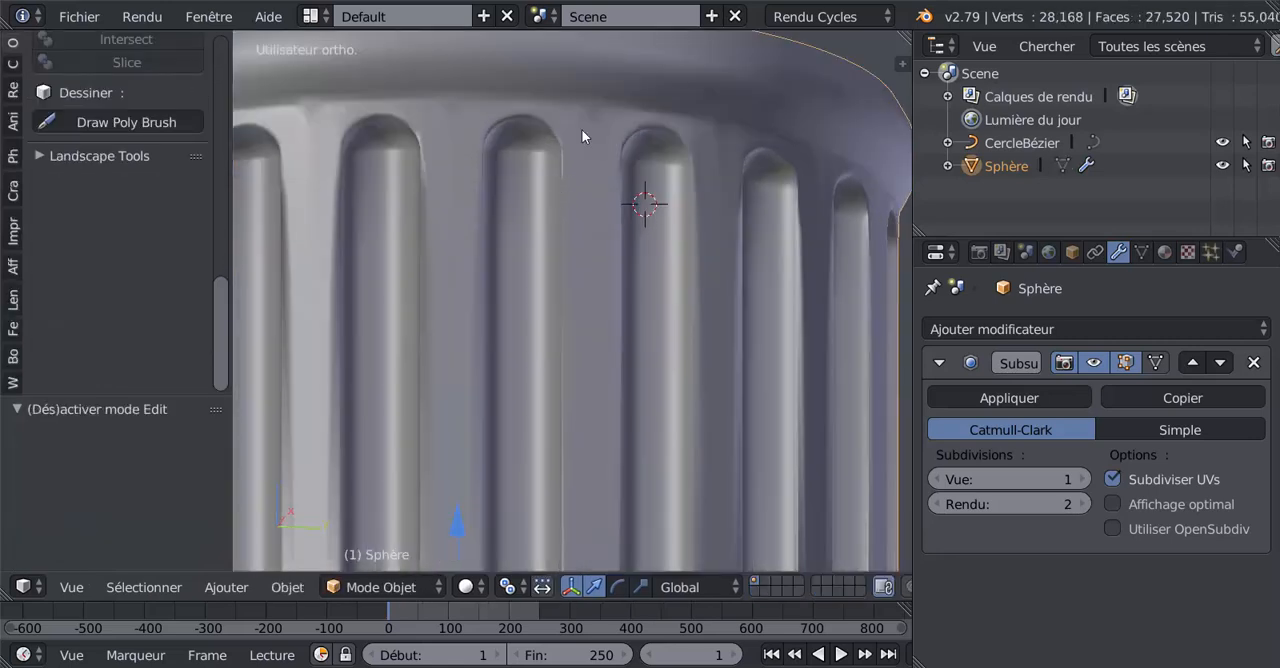
{"action": "key", "text": "Tab"}
{"action": "middle_click_drag", "start_coordinate": [596, 159], "coordinate": [610, 263], "text": "shift"}
{"action": "scroll", "coordinate": [614, 170], "scroll_direction": "up", "scroll_amount": 2}
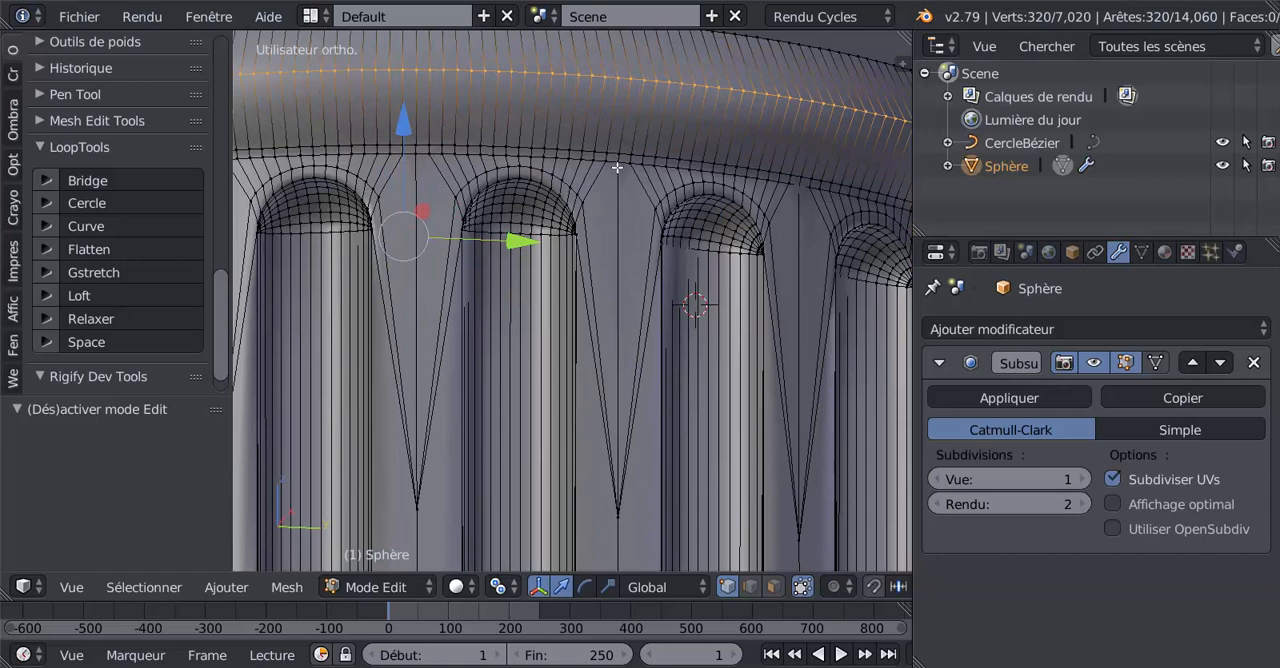
{"action": "right_click", "coordinate": [620, 165], "text": "alt"}
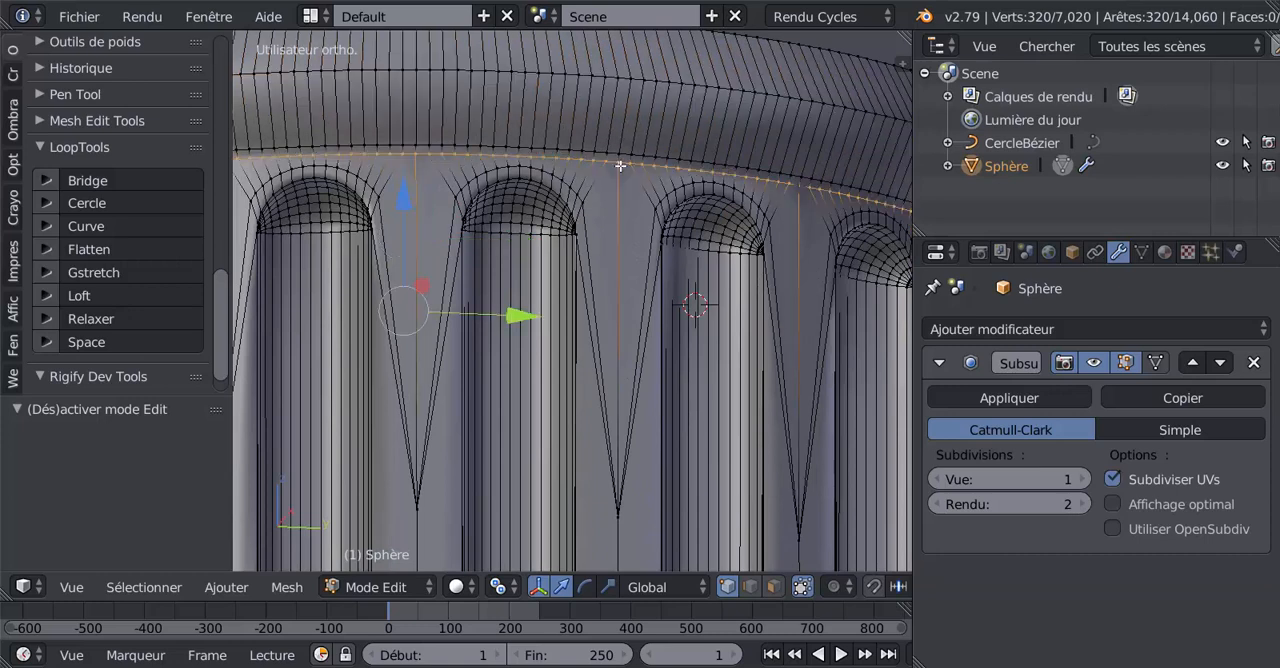
{"action": "left_click", "coordinate": [86, 203]}
{"action": "scroll", "coordinate": [608, 229], "scroll_direction": "down", "scroll_amount": 4}
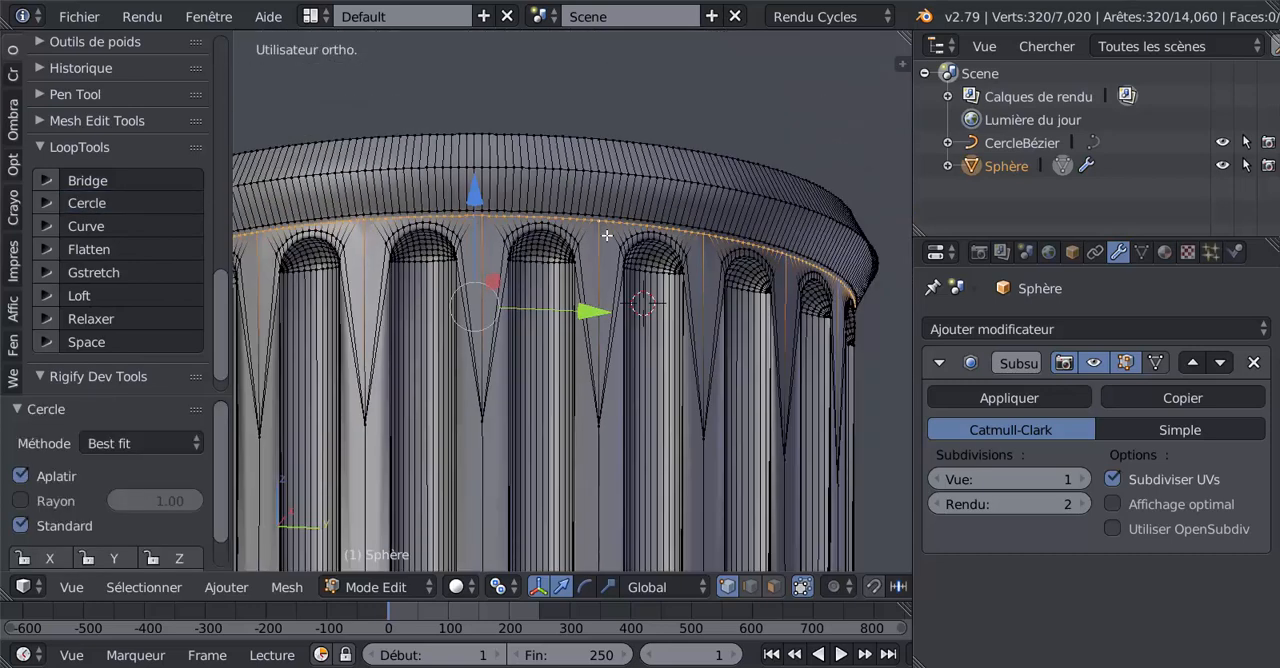
{"action": "key", "text": "Tab"}
{"action": "scroll", "coordinate": [526, 257], "scroll_direction": "up", "scroll_amount": 4}
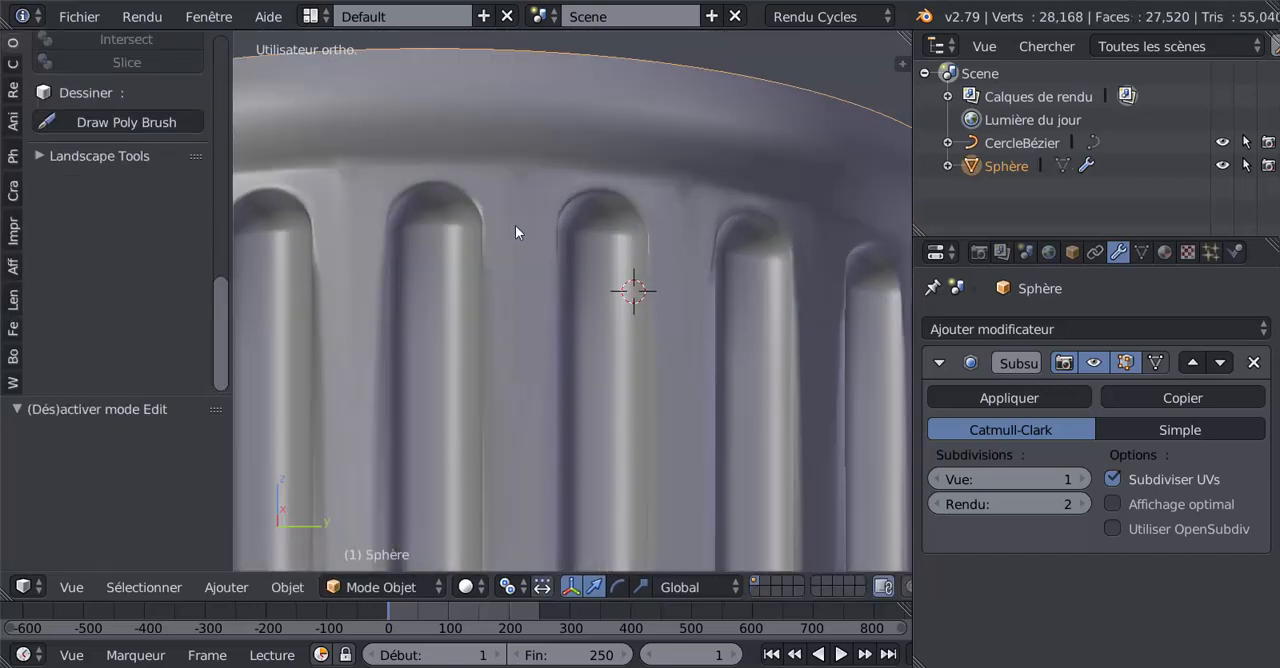
Step: Try to add a supporting loop cut around the flute arches, slid fully up to the circular loop at -1.0
{"action": "key", "text": "Tab"}
{"action": "middle_click_drag", "start_coordinate": [581, 236], "coordinate": [574, 294]}
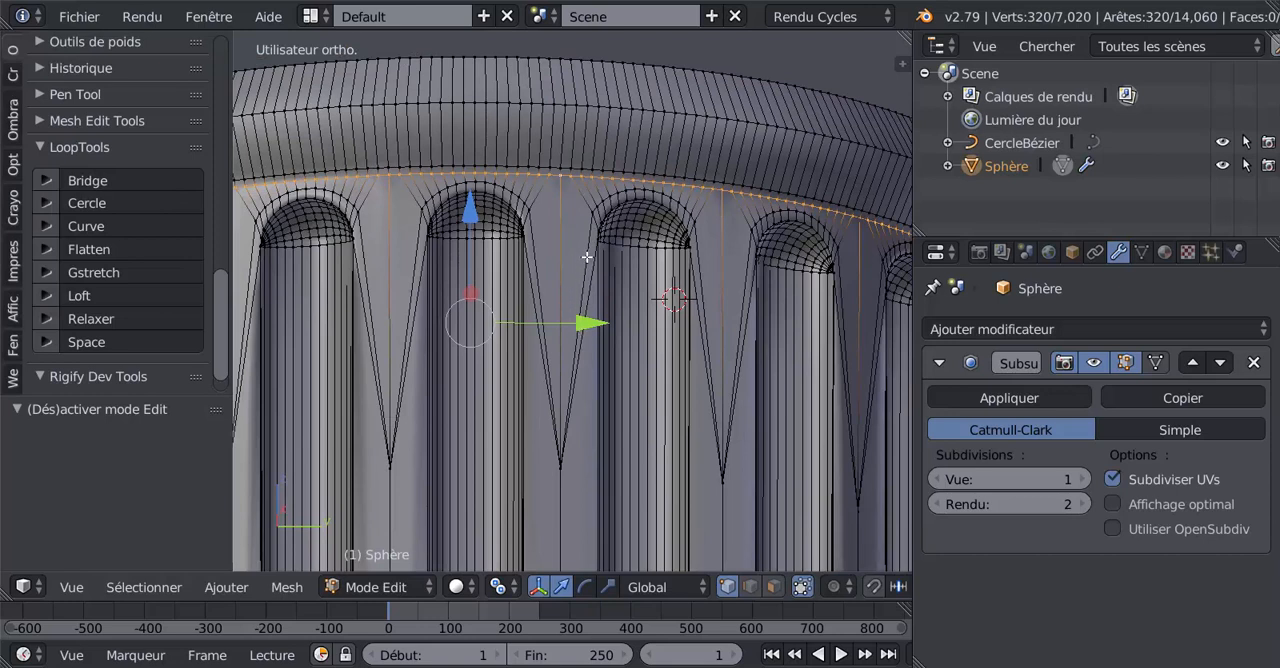
{"action": "right_click", "coordinate": [692, 244], "text": "alt"}
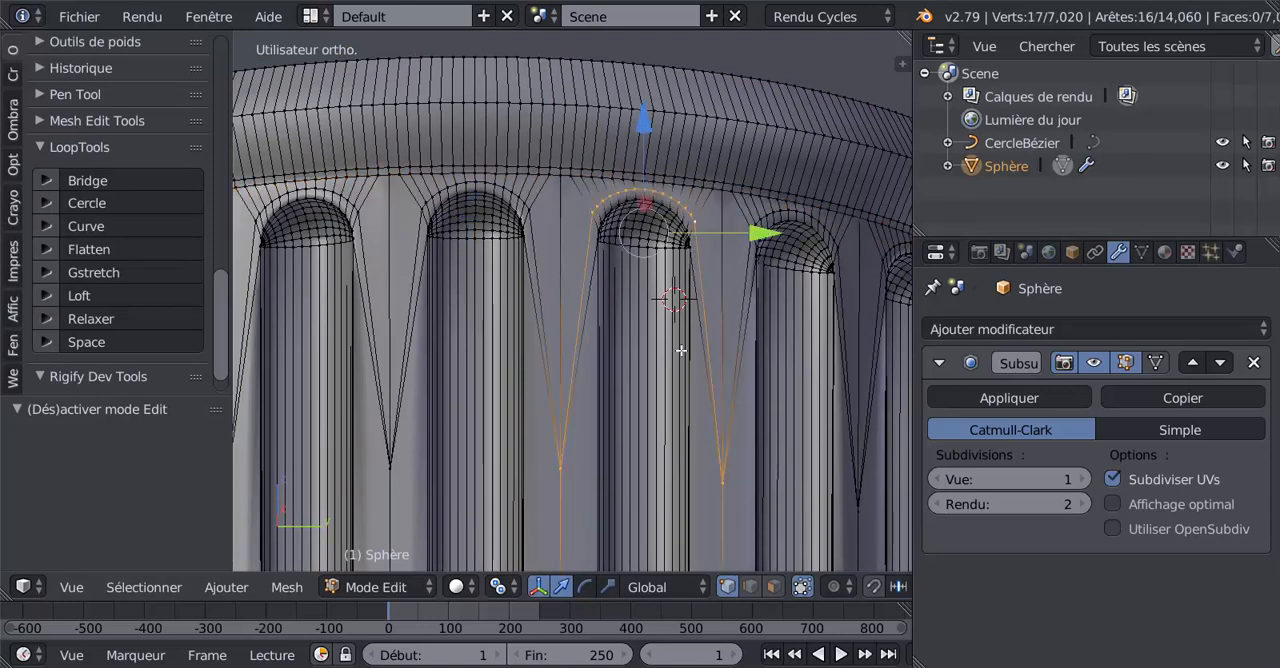
{"action": "right_click", "coordinate": [533, 224], "text": "alt+shift"}
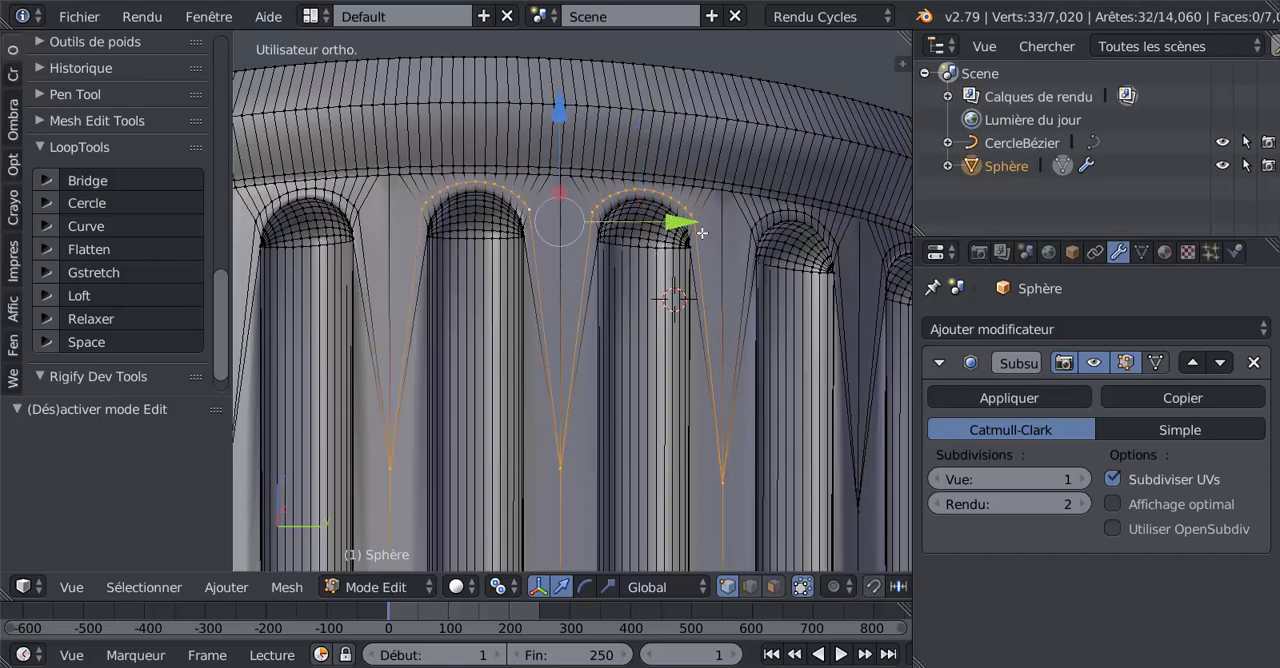
{"action": "key", "text": "ctrl+r"}
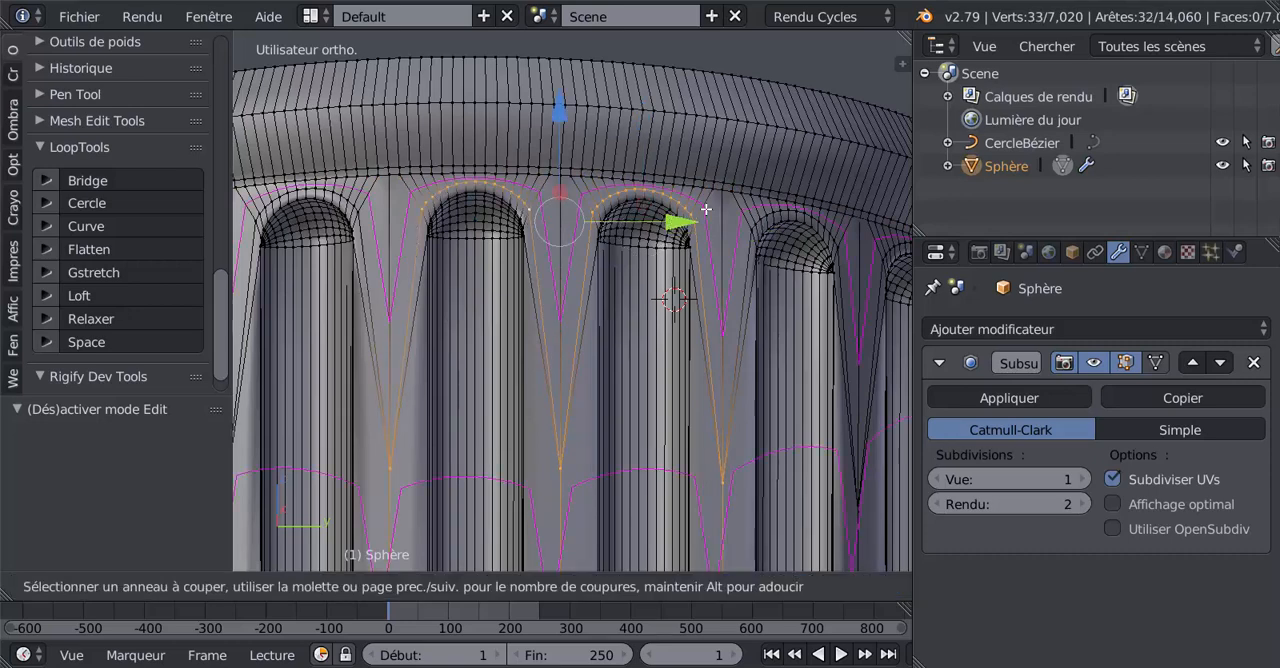
{"action": "left_click", "coordinate": [706, 209]}
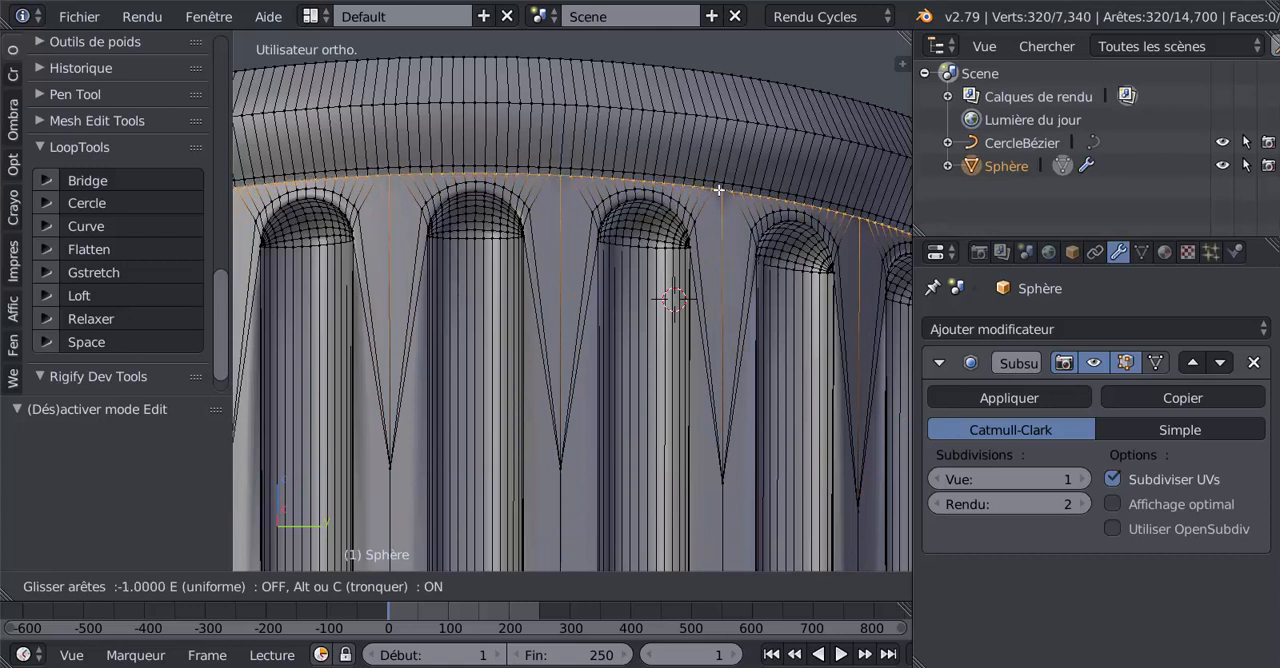
{"action": "left_click", "coordinate": [718, 192]}
Step: Undo the loop cut added between the flute arches and the circular loop
{"action": "left_click_drag", "start_coordinate": [469, 211], "coordinate": [470, 214]}
{"action": "key", "text": "Tab"}
{"action": "scroll", "coordinate": [531, 223], "scroll_direction": "down", "scroll_amount": 3}
{"action": "middle_click_drag", "start_coordinate": [544, 231], "coordinate": [422, 270]}
{"action": "scroll", "coordinate": [527, 276], "scroll_direction": "up", "scroll_amount": 3}
{"action": "scroll", "coordinate": [422, 265], "scroll_direction": "up", "scroll_amount": 2}
{"action": "key", "text": "Tab"}
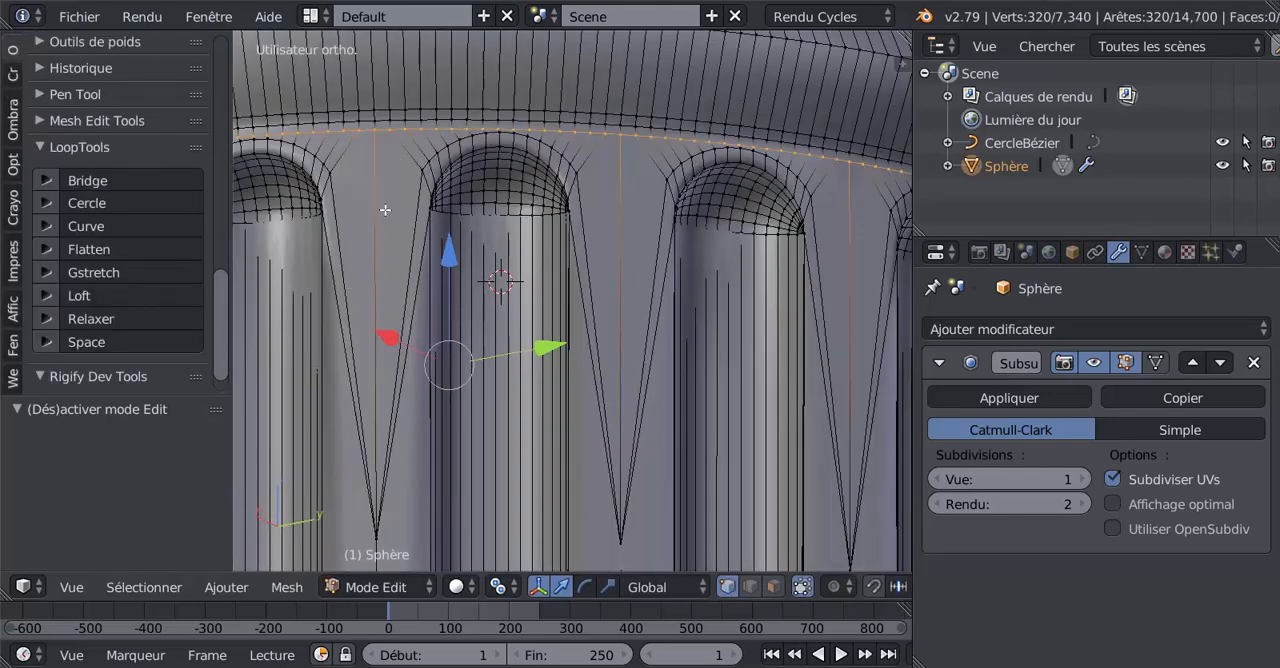
{"action": "key", "text": "ctrl+z"}
{"action": "key", "text": "ctrl+z"}
{"action": "key", "text": "ctrl+z"}
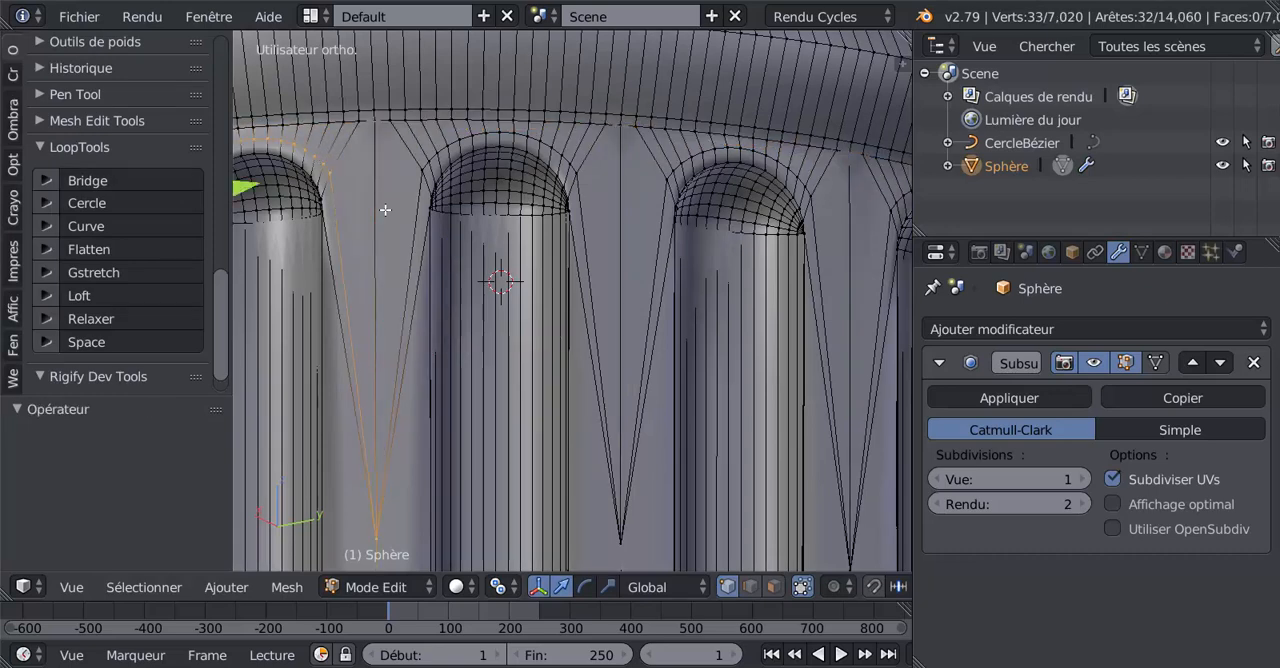
Step: Select the open edge loop at the base of the fluted column and raise it about 0.319 along Z
{"action": "key", "text": "Tab"}
{"action": "scroll", "coordinate": [390, 215], "scroll_direction": "down", "scroll_amount": 2}
{"action": "scroll", "coordinate": [405, 230], "scroll_direction": "down", "scroll_amount": 2}
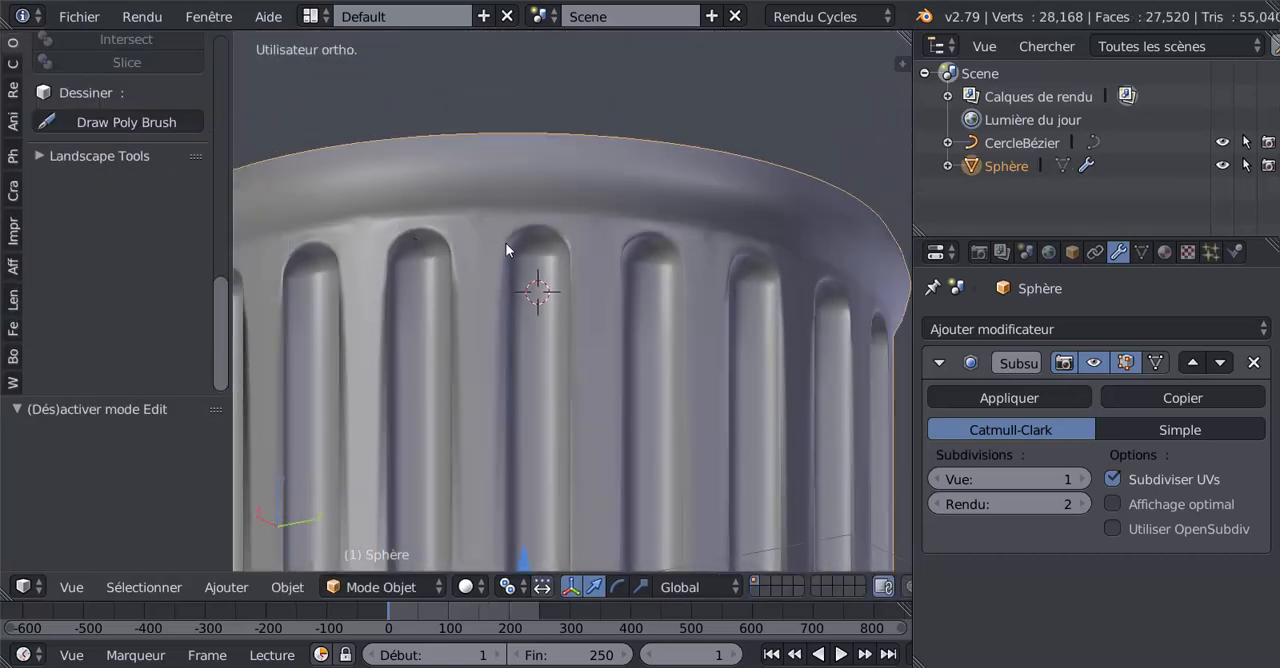
{"action": "key", "text": "Tab"}
{"action": "key", "text": "Tab"}
{"action": "scroll", "coordinate": [670, 271], "scroll_direction": "down", "scroll_amount": 5}
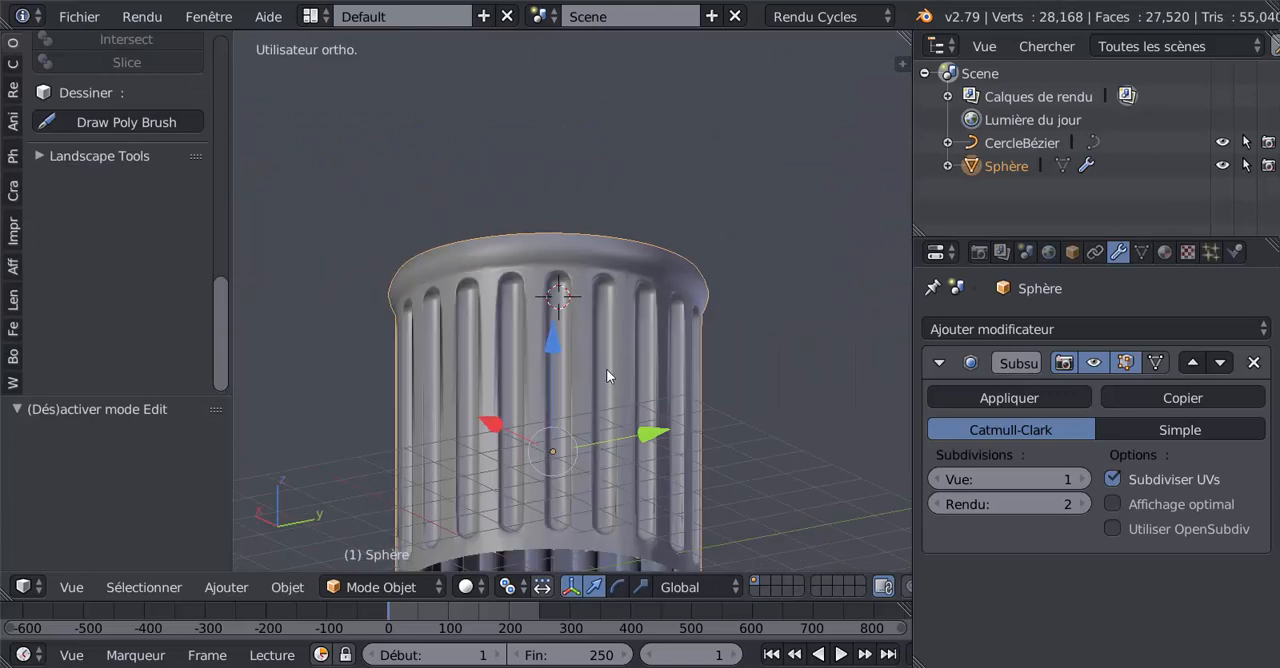
{"action": "middle_click_drag", "start_coordinate": [606, 369], "coordinate": [617, 113], "text": "shift"}
{"action": "middle_click_drag", "start_coordinate": [614, 288], "coordinate": [659, 325]}
{"action": "key", "text": "Tab"}
{"action": "right_click", "coordinate": [664, 304], "text": "alt"}
{"action": "scroll", "coordinate": [592, 237], "scroll_direction": "up", "scroll_amount": 3}
{"action": "left_click_drag", "start_coordinate": [567, 167], "coordinate": [577, 139]}
{"action": "scroll", "coordinate": [623, 259], "scroll_direction": "up", "scroll_amount": 3}
Step: Extrude the base edge loop, place it slightly lower and reshape it with LoopTools Cercle
{"action": "key", "text": "e"}
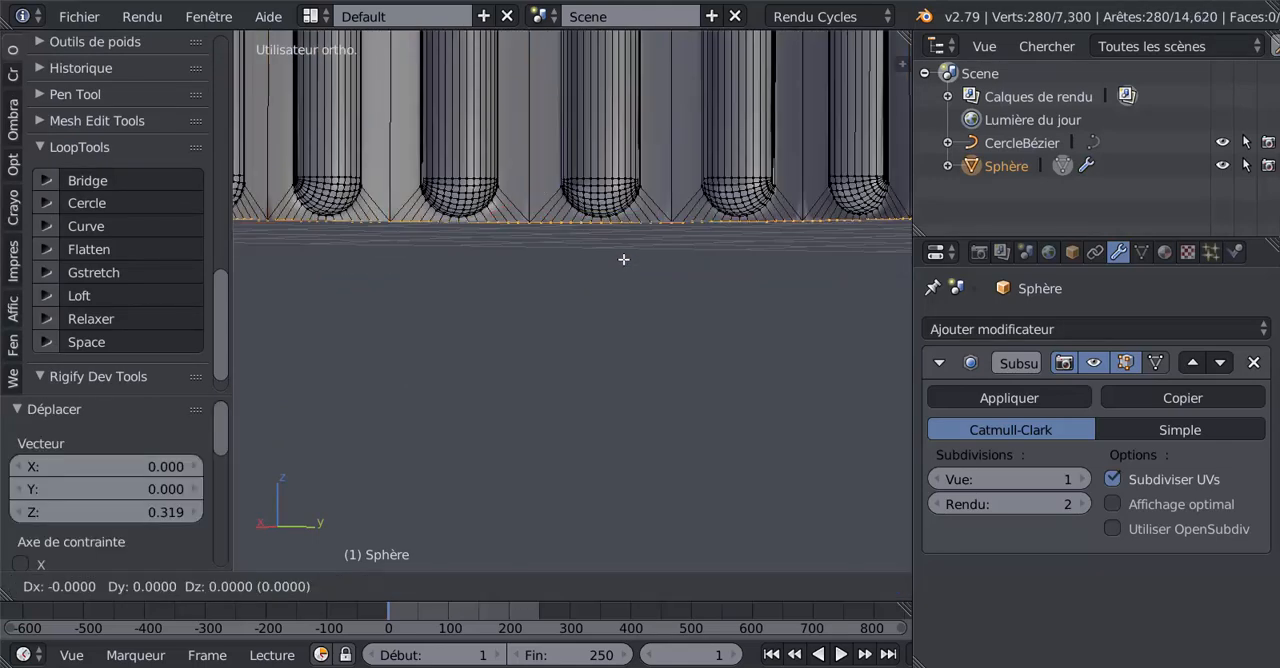
{"action": "right_click", "coordinate": [623, 259]}
{"action": "left_click_drag", "start_coordinate": [553, 88], "coordinate": [555, 118]}
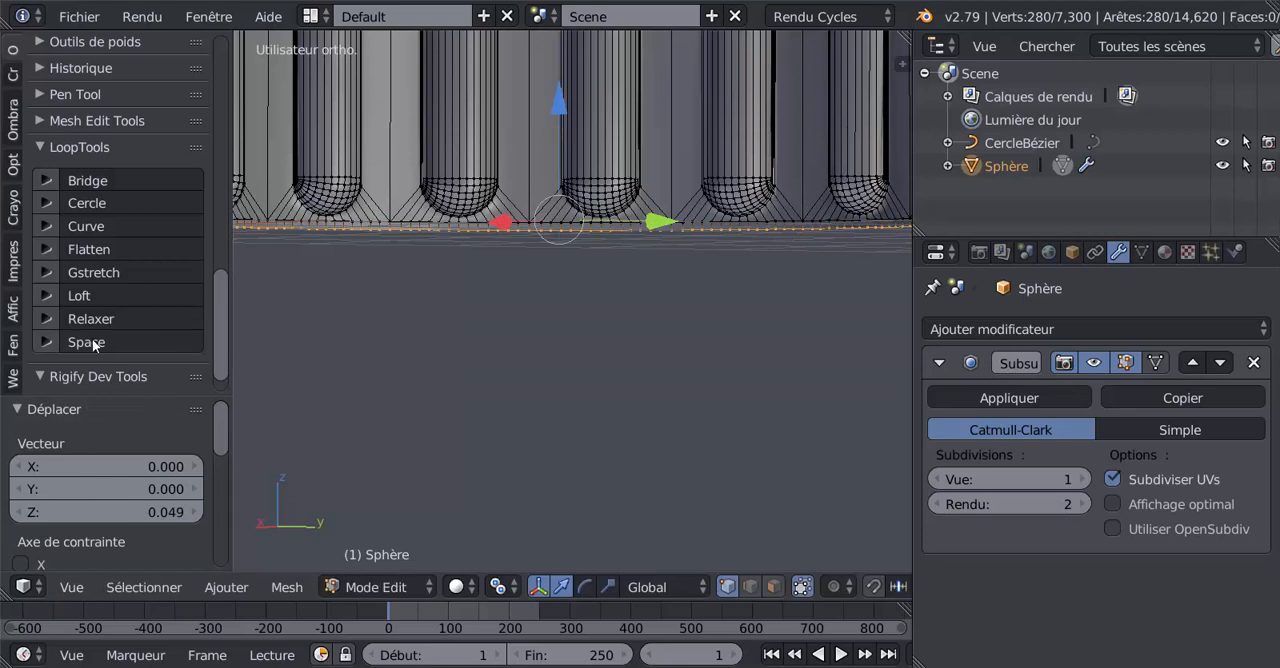
{"action": "left_click", "coordinate": [98, 203]}
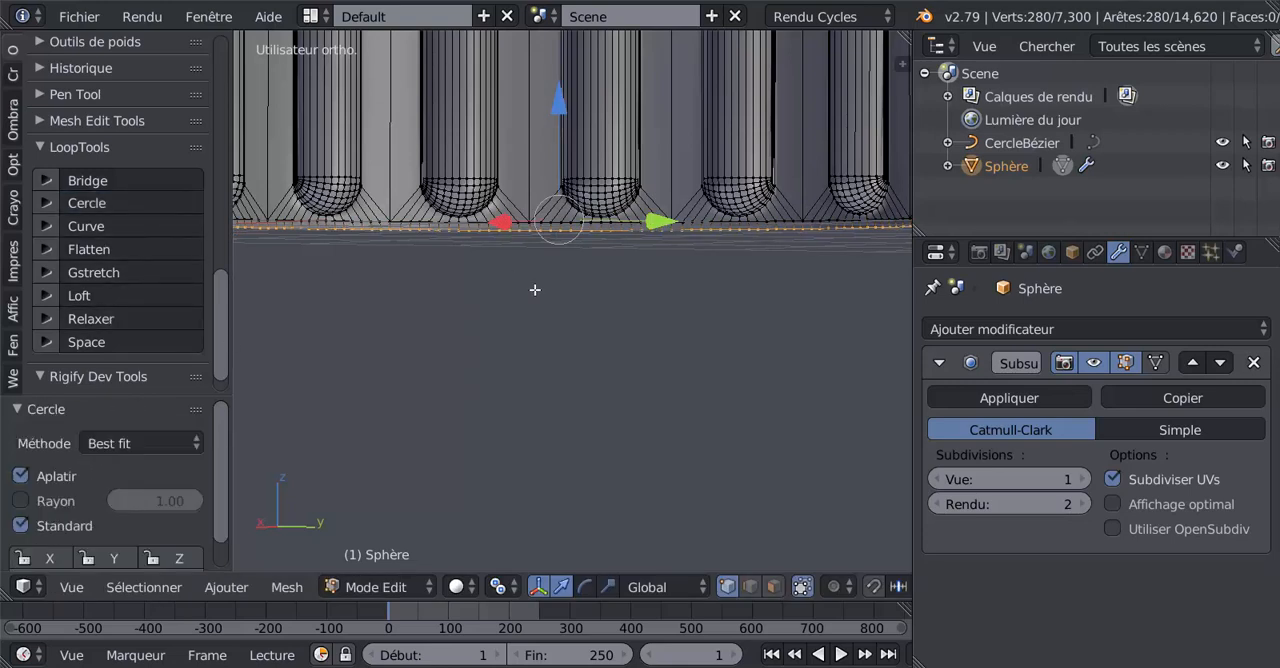
Step: Extrude the circular base loop again and lower the new edges about 0.520 along Z
{"action": "key", "text": "e"}
{"action": "right_click", "coordinate": [547, 226]}
{"action": "left_click_drag", "start_coordinate": [557, 110], "coordinate": [574, 192]}
{"action": "scroll", "coordinate": [648, 301], "scroll_direction": "down", "scroll_amount": 3}
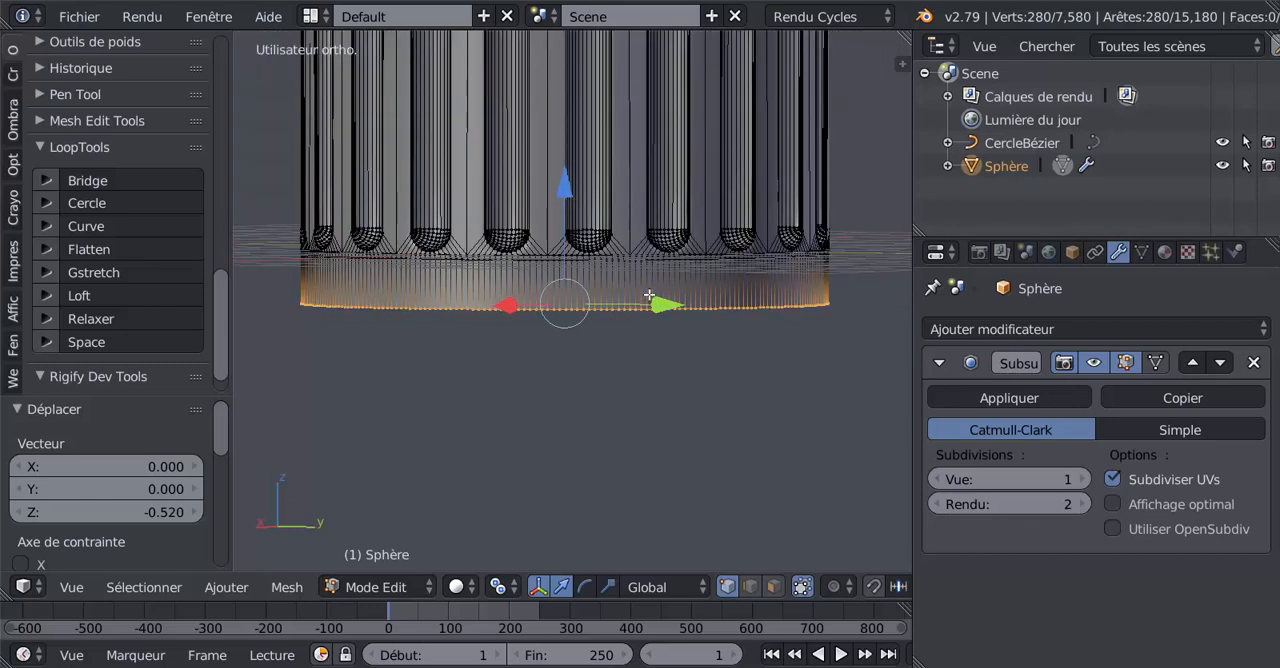
Step: Add a centred loop cut to the base band and raise it about 0.218 along Z, close to the flutes
{"action": "key", "text": "ctrl+r"}
{"action": "left_click", "coordinate": [648, 297]}
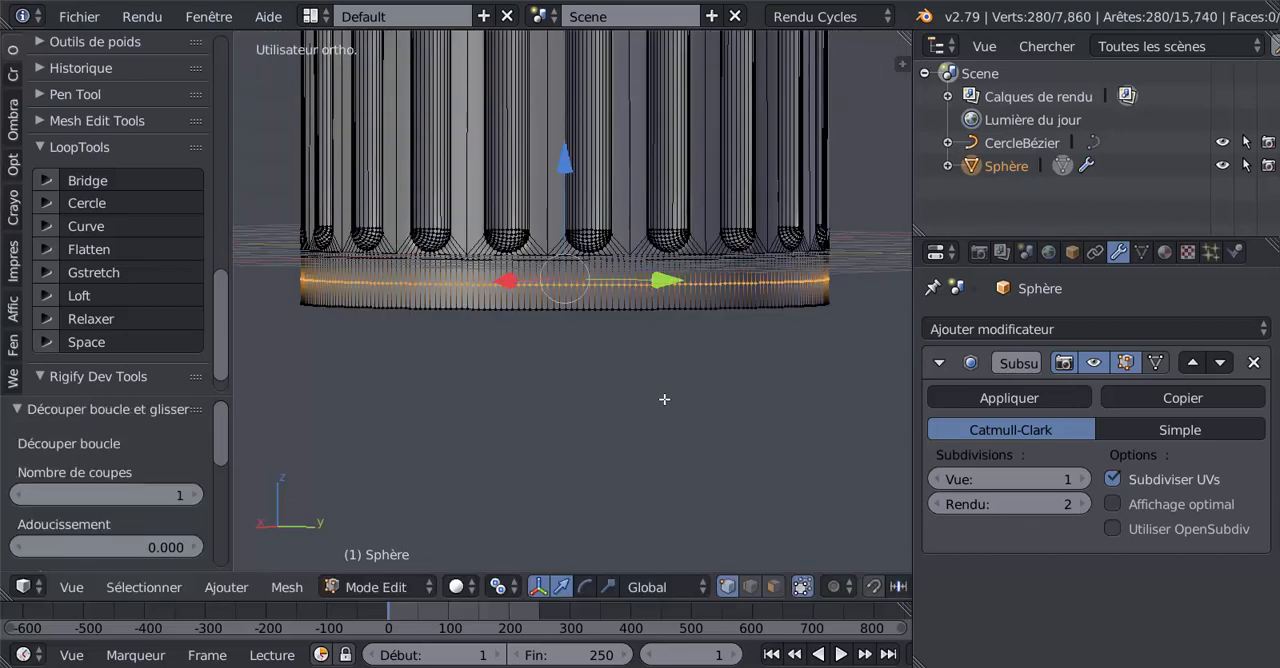
{"action": "mouse_move", "coordinate": [568, 167]}
{"action": "left_mouse_down"}
{"action": "mouse_move", "coordinate": [571, 157]}
{"action": "mouse_move", "coordinate": [580, 183]}
{"action": "left_mouse_up"}
Step: Add a loop cut around the column's base band and scale the new loop outward slightly to about 1.04
{"action": "key", "text": "ctrl+r"}
{"action": "left_click", "coordinate": [672, 288]}
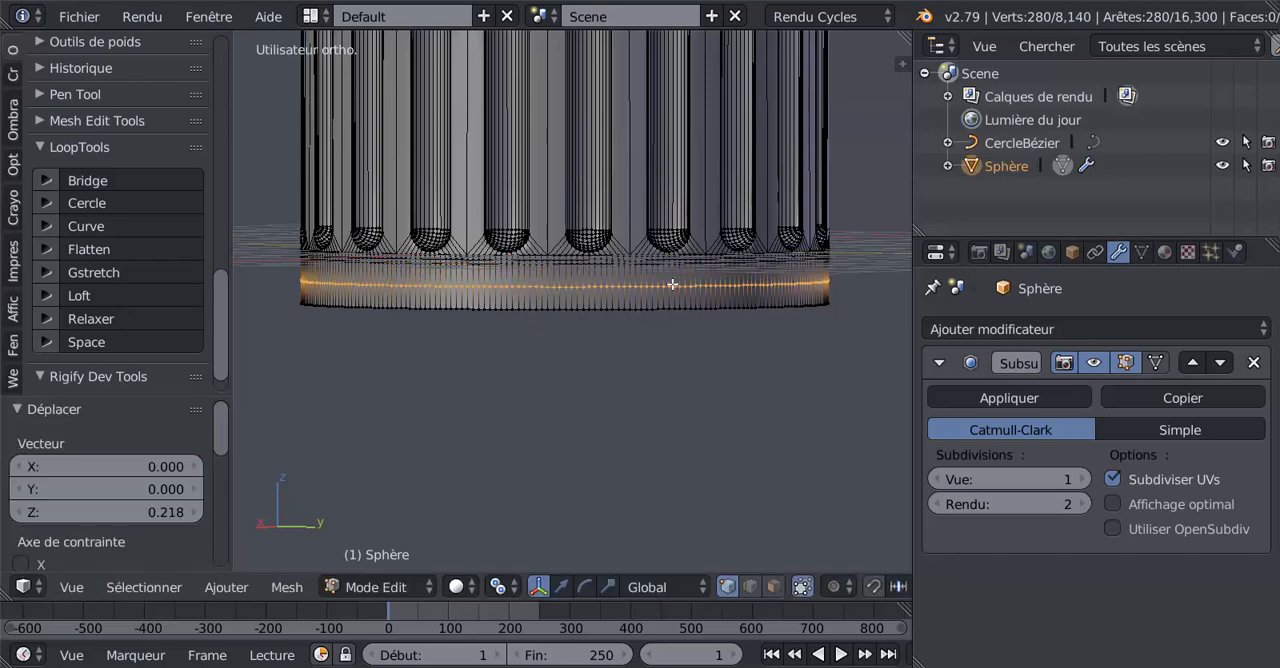
{"action": "key", "text": "s"}
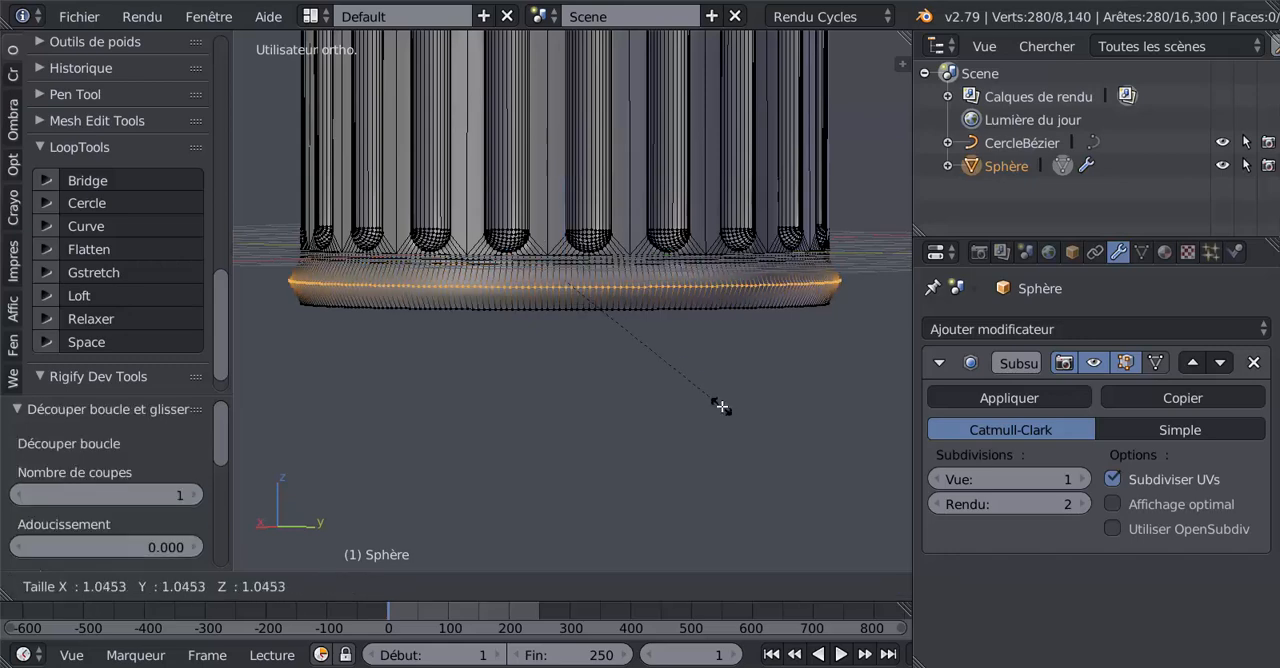
{"action": "left_click", "coordinate": [712, 398]}
{"action": "key", "text": "Tab"}
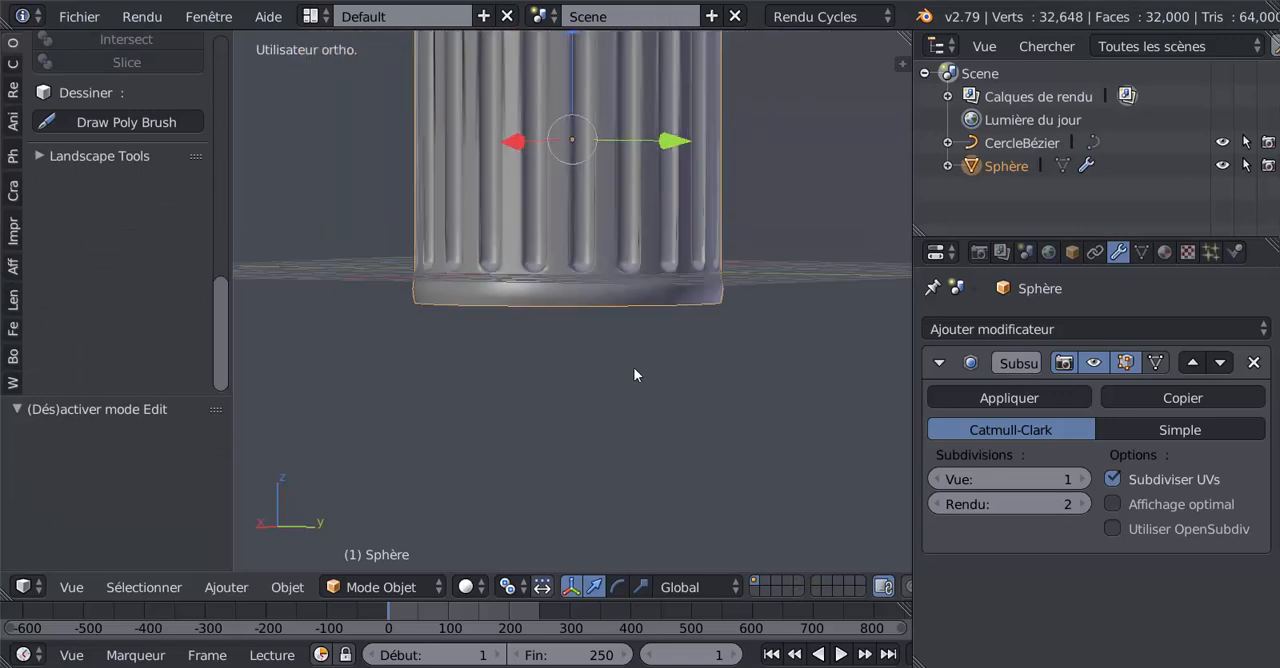
Step: Scale the selected base loop again to refine the rounded moulding
{"action": "key", "text": "Tab"}
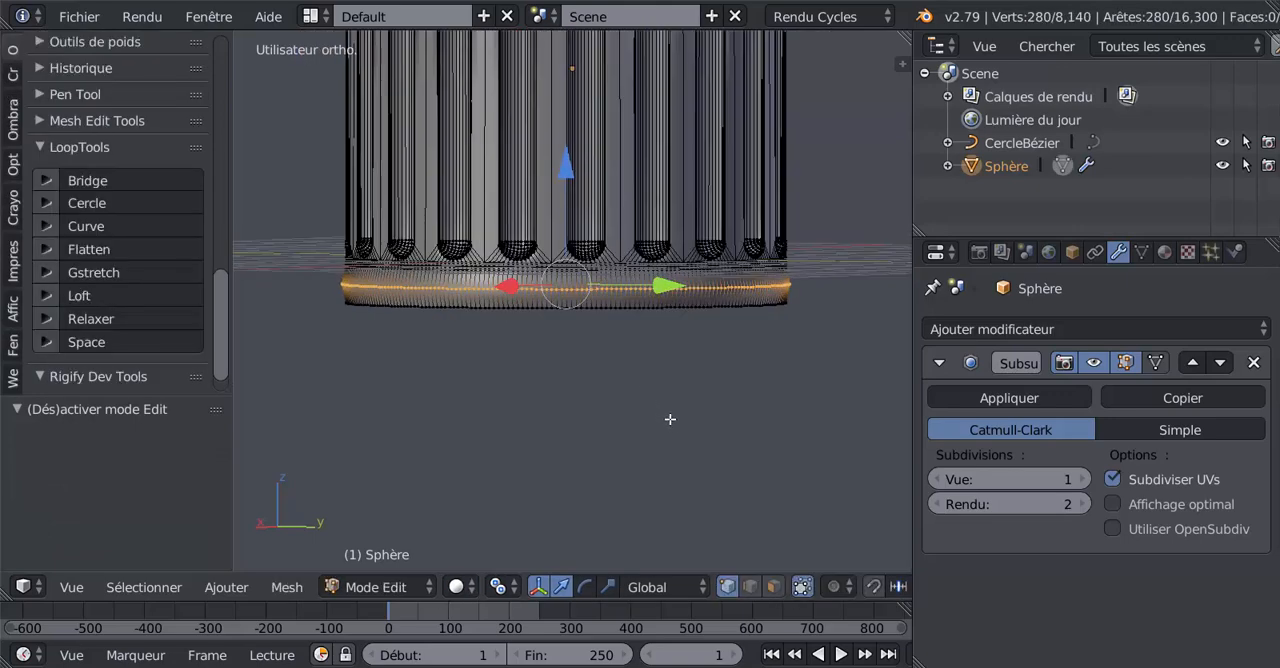
{"action": "key", "text": "s"}
{"action": "left_click", "coordinate": [671, 420]}
{"action": "key", "text": "Tab"}
Step: Scale the whole fluted column uniformly down to about 0.229
{"action": "scroll", "coordinate": [669, 419], "scroll_direction": "down", "scroll_amount": 5}
{"action": "middle_click_drag", "start_coordinate": [659, 327], "coordinate": [610, 431], "text": "shift"}
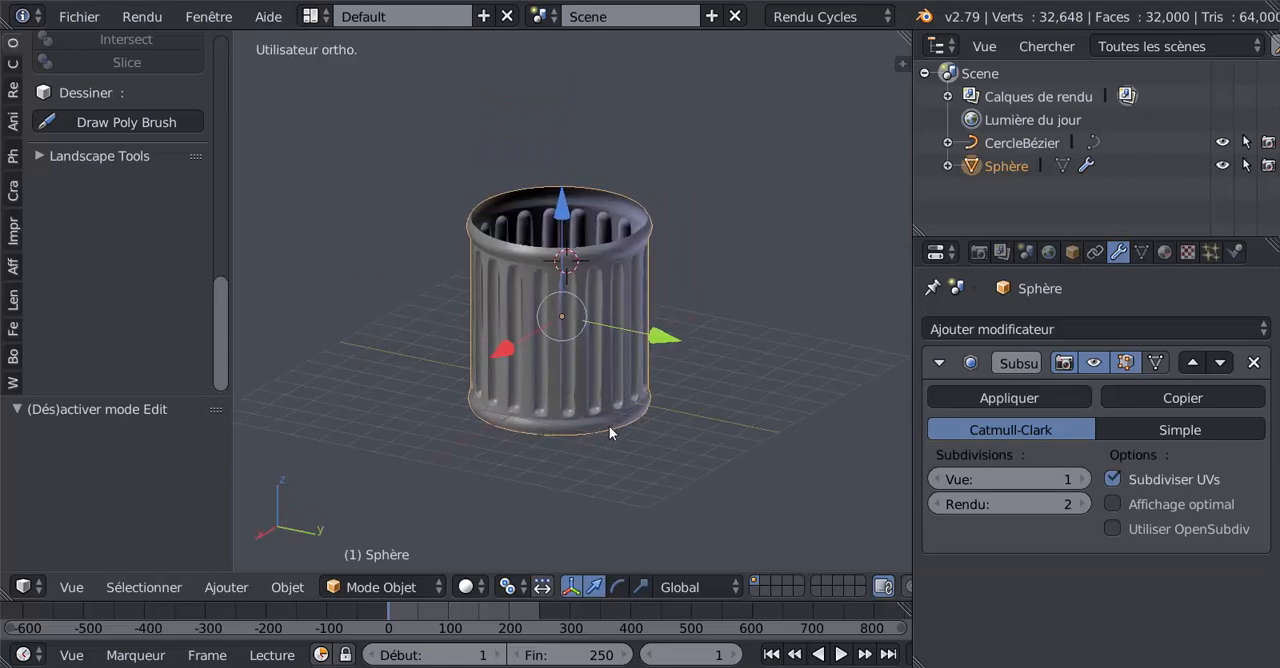
{"action": "scroll", "coordinate": [590, 395], "scroll_direction": "up", "scroll_amount": 5}
{"action": "scroll", "coordinate": [600, 385], "scroll_direction": "down", "scroll_amount": 4}
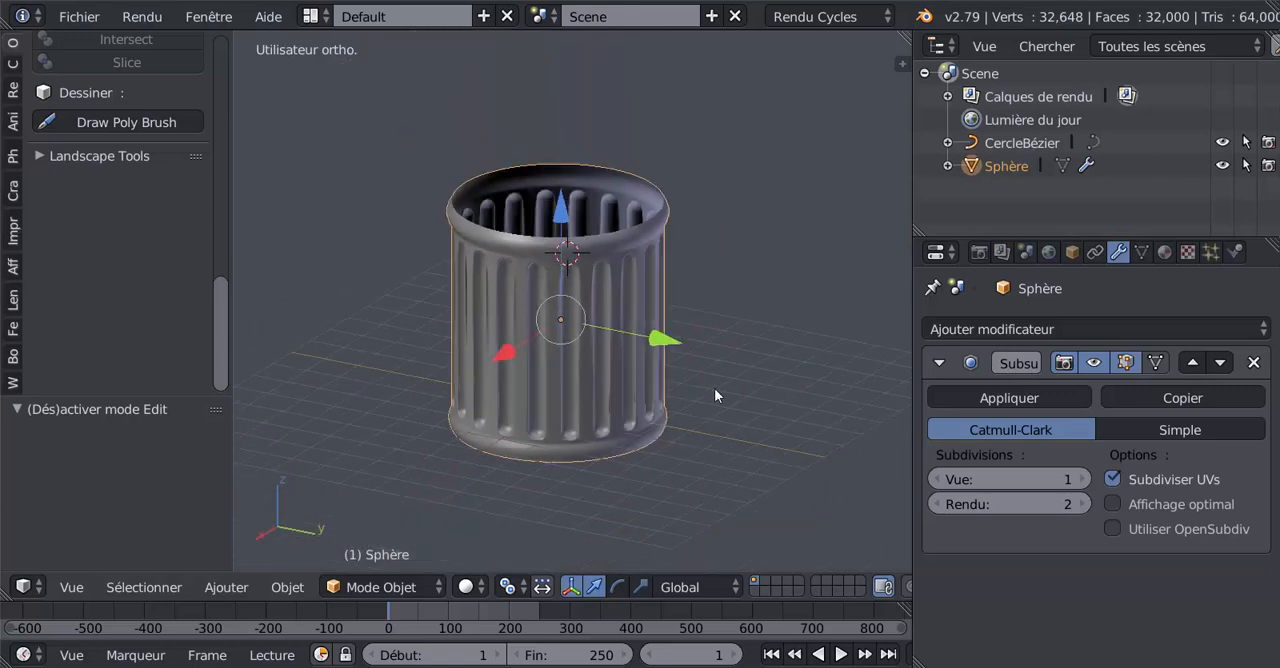
{"action": "scroll", "coordinate": [688, 409], "scroll_direction": "down", "scroll_amount": 3}
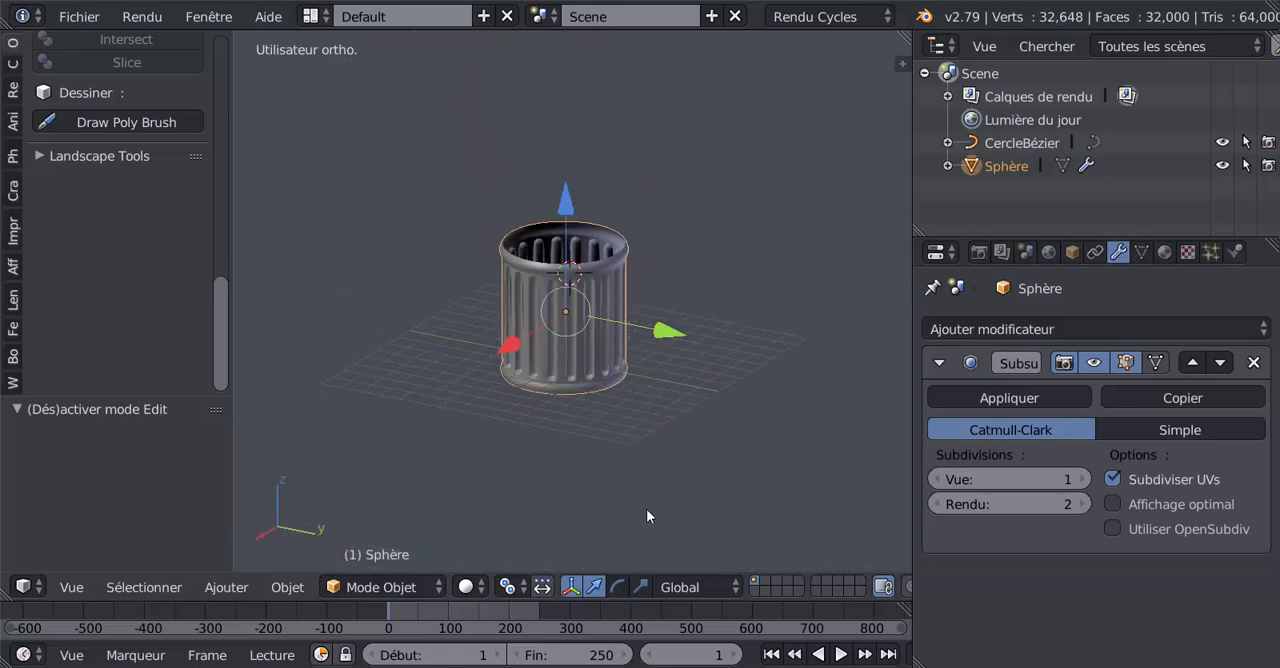
{"action": "key", "text": "s"}
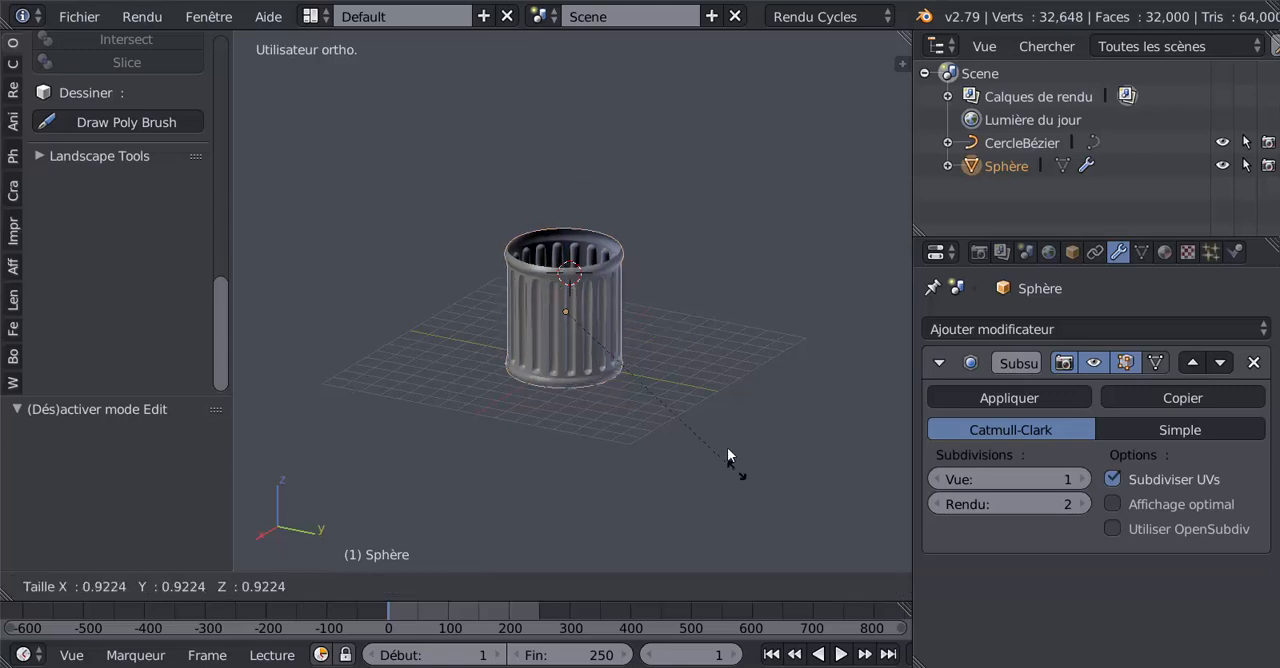
{"action": "left_click", "coordinate": [613, 344]}
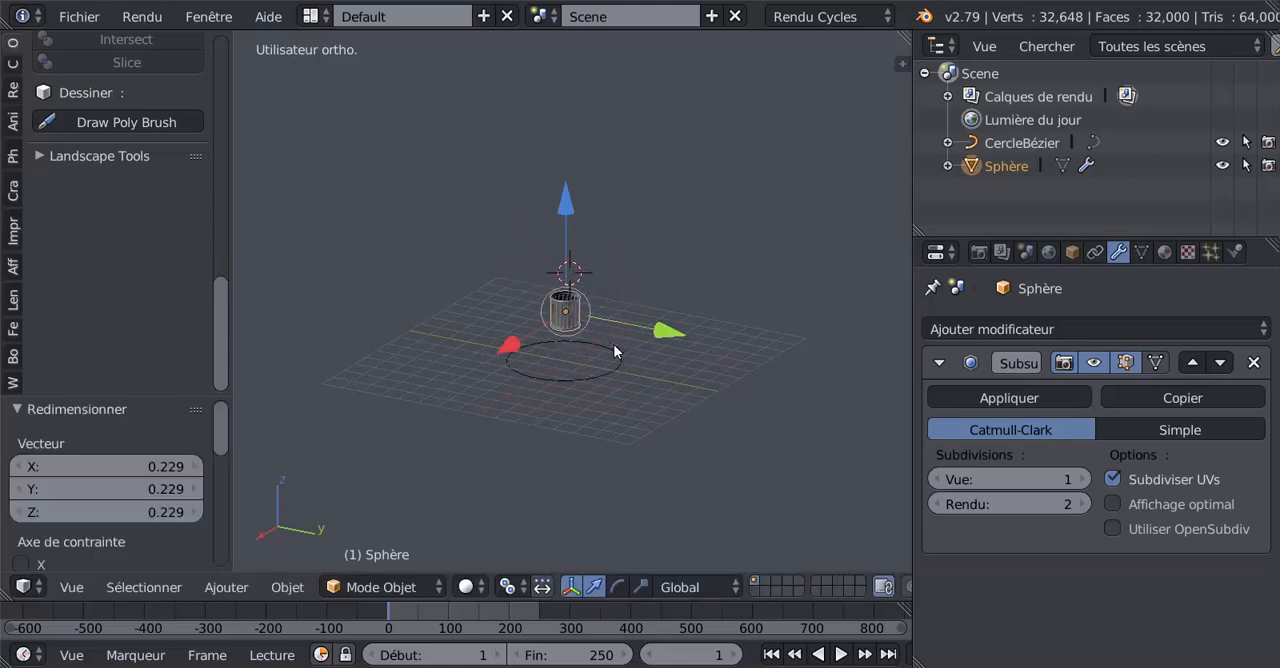
Step: Delete the Bézier circle curve around the column
{"action": "right_click", "coordinate": [584, 377]}
{"action": "key", "text": "x"}
{"action": "left_click", "coordinate": [588, 381]}
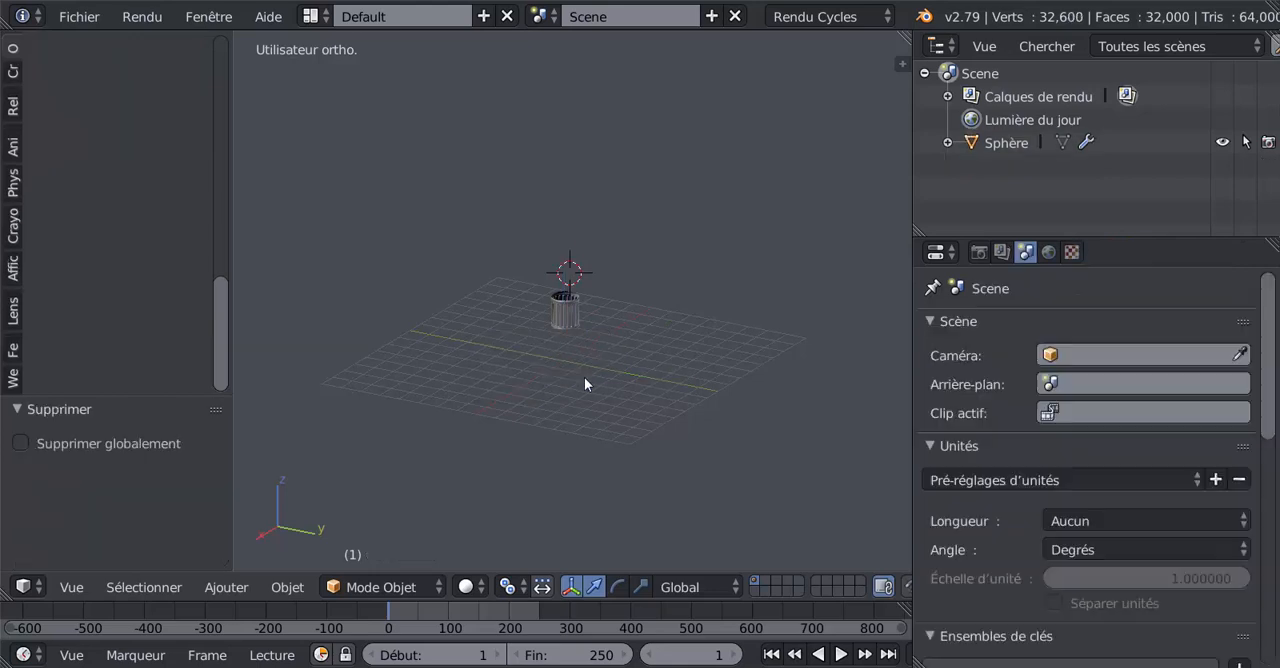
Step: Lower the column along Z in front view until its base rests on the ground axis
{"action": "key", "text": "KP_1"}
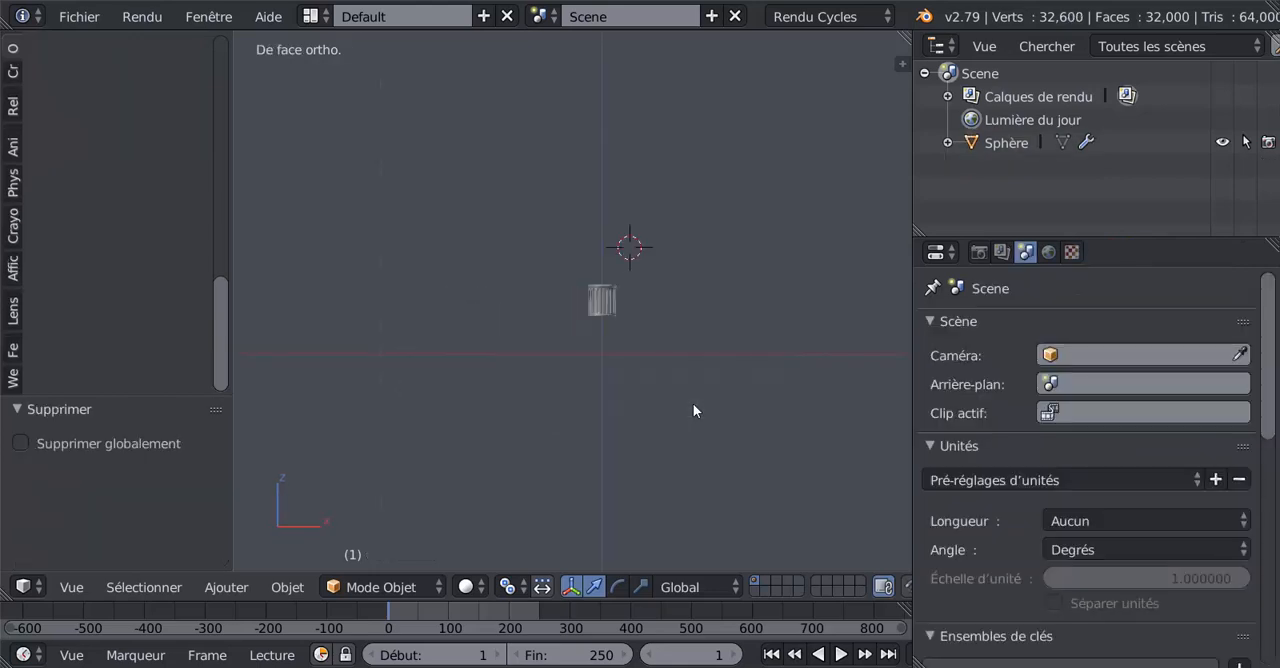
{"action": "scroll", "coordinate": [693, 404], "scroll_direction": "up", "scroll_amount": 4}
{"action": "right_click", "coordinate": [642, 292]}
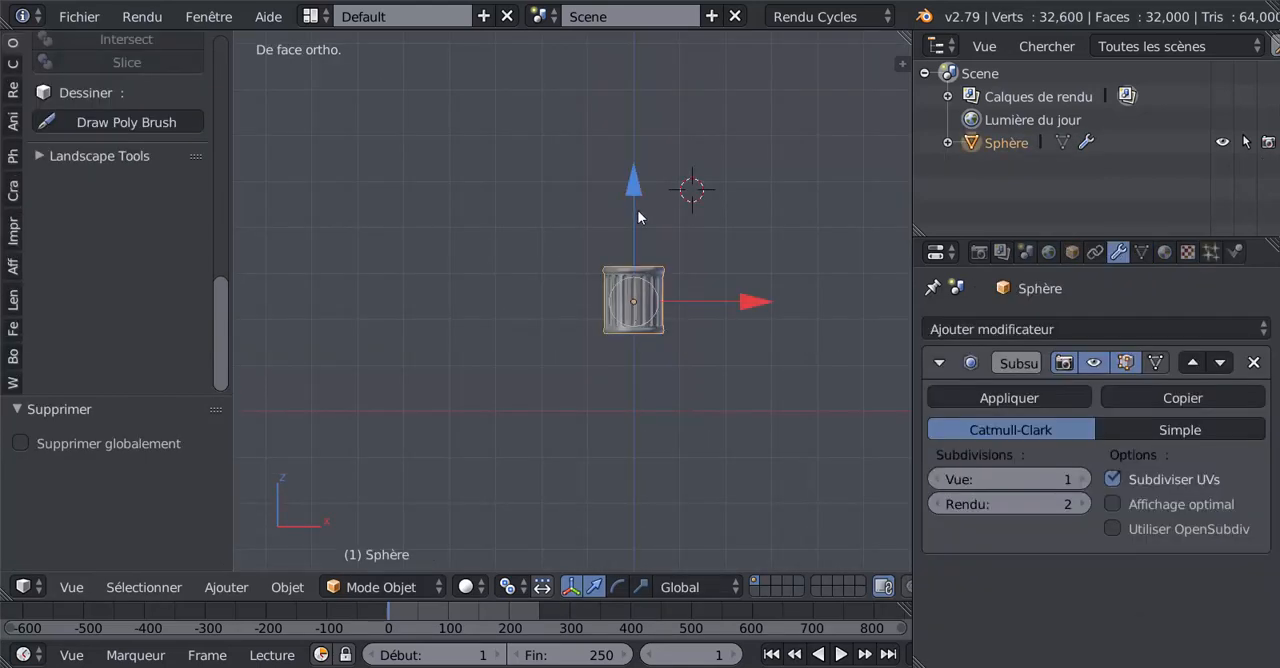
{"action": "left_click_drag", "start_coordinate": [639, 188], "coordinate": [635, 255]}
{"action": "middle_click_drag", "start_coordinate": [673, 307], "coordinate": [605, 243], "text": "shift"}
Step: Box-select the column's upper end vertices in wireframe and raise them about 1.511 along Z
{"action": "key", "text": "Tab"}
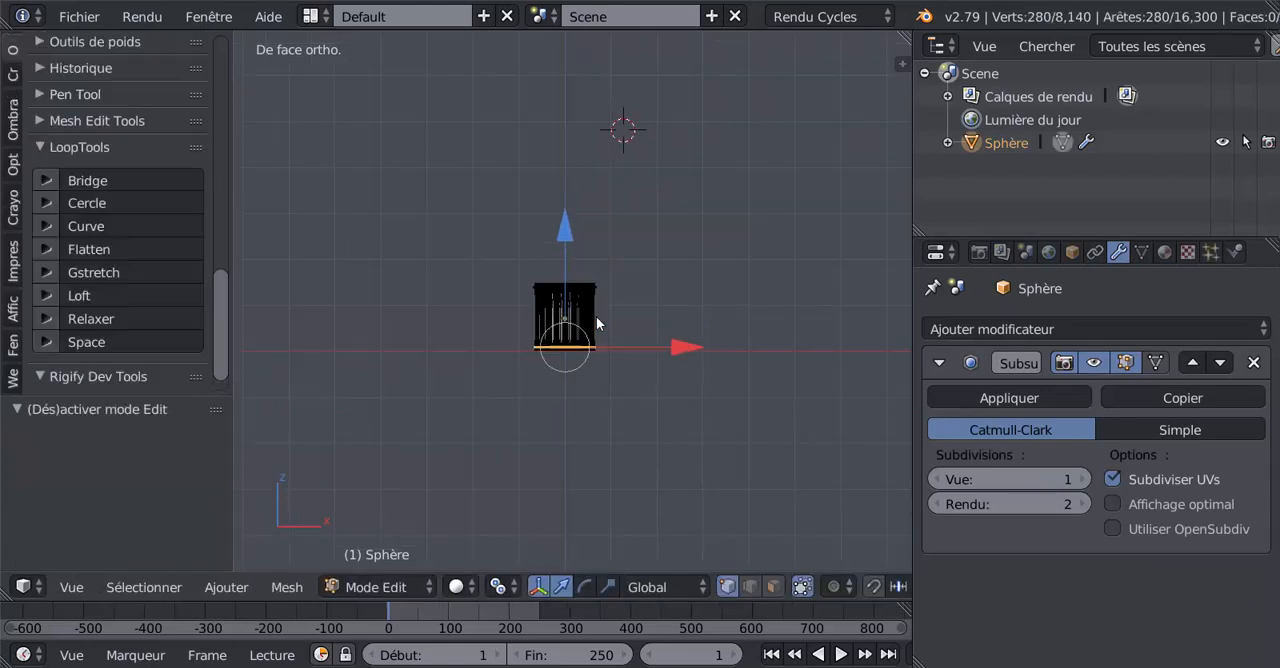
{"action": "scroll", "coordinate": [583, 317], "scroll_direction": "up", "scroll_amount": 2}
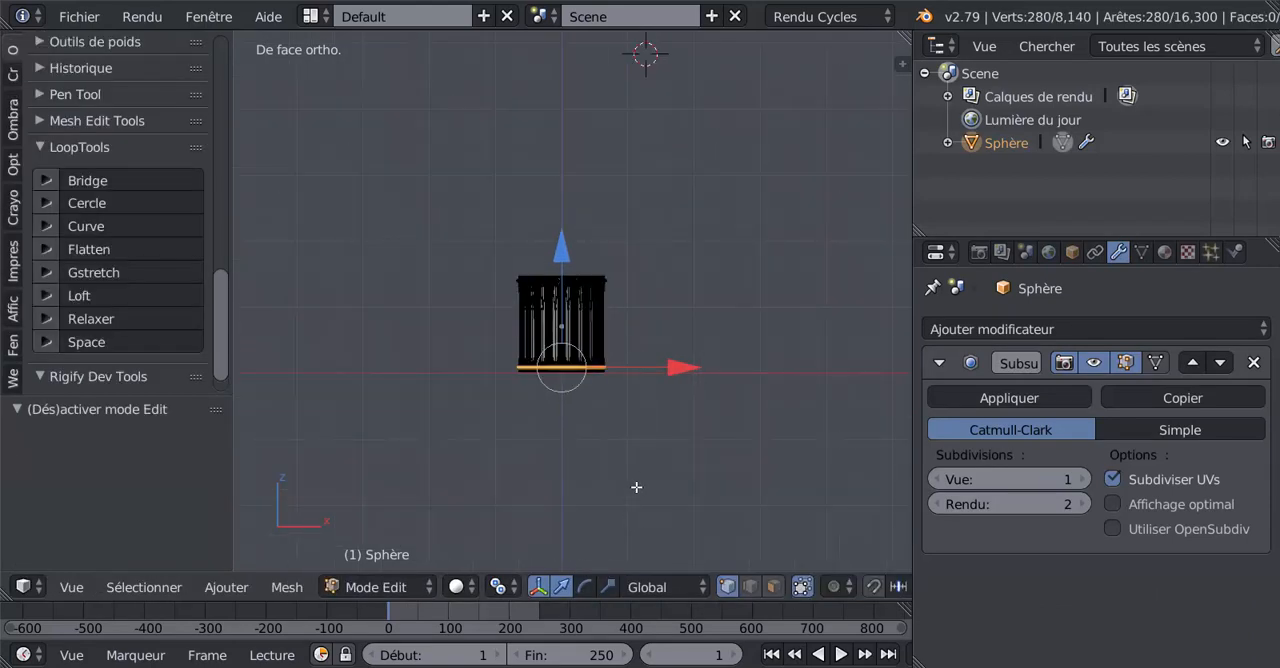
{"action": "key", "text": "z"}
{"action": "key", "text": "a"}
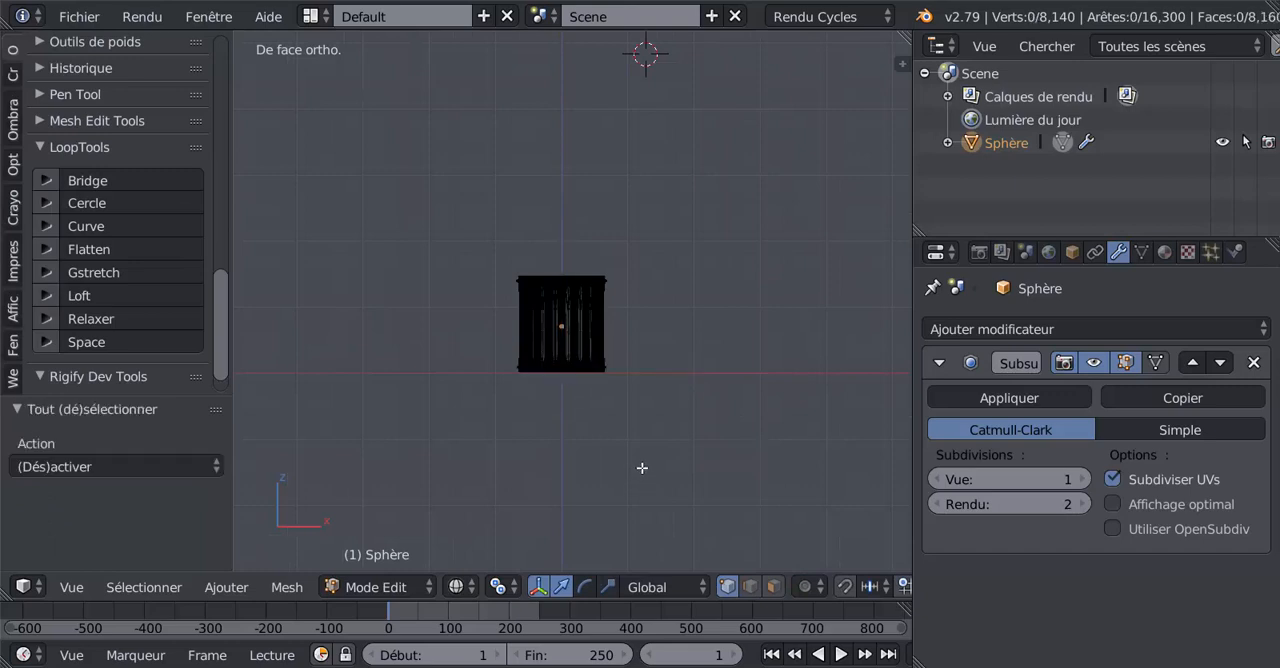
{"action": "key", "text": "b"}
{"action": "left_click_drag", "start_coordinate": [458, 239], "coordinate": [675, 314]}
{"action": "left_click_drag", "start_coordinate": [564, 171], "coordinate": [565, 74]}
{"action": "middle_click_drag", "start_coordinate": [625, 110], "coordinate": [653, 288], "text": "shift"}
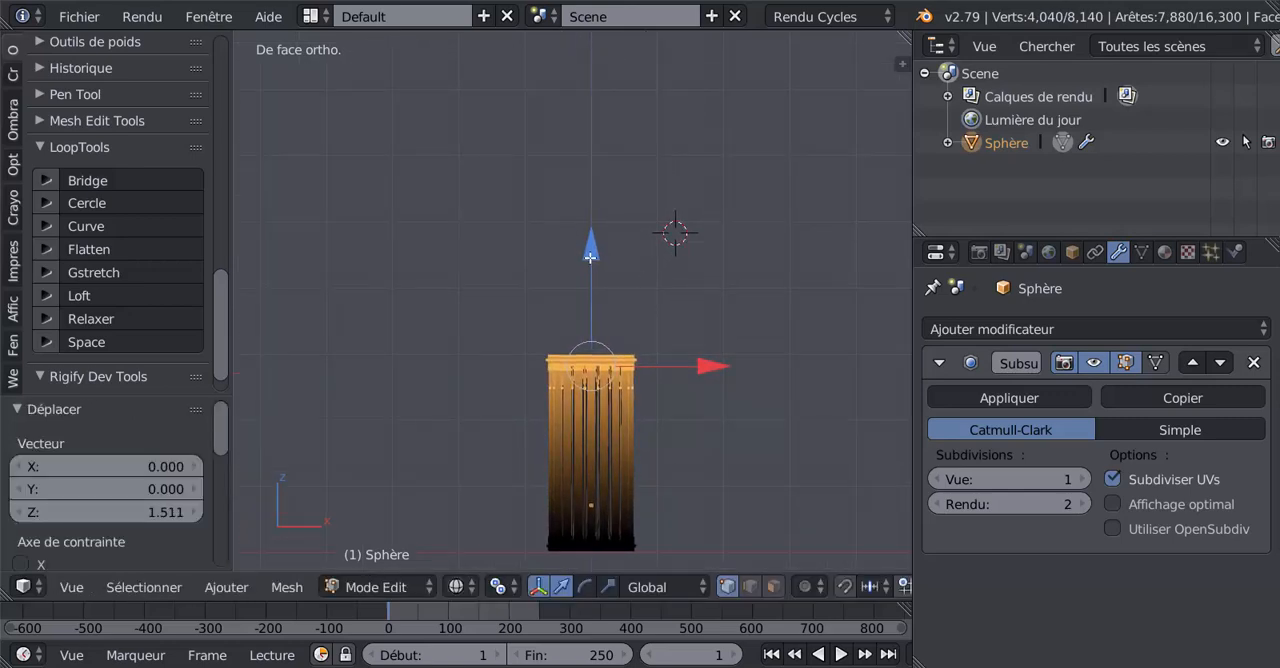
Step: Lengthen the shaft further by raising the selected upper end about 5.680 and another 9.665 along Z
{"action": "left_click_drag", "start_coordinate": [591, 256], "coordinate": [606, 421]}
{"action": "scroll", "coordinate": [657, 384], "scroll_direction": "down", "scroll_amount": 9}
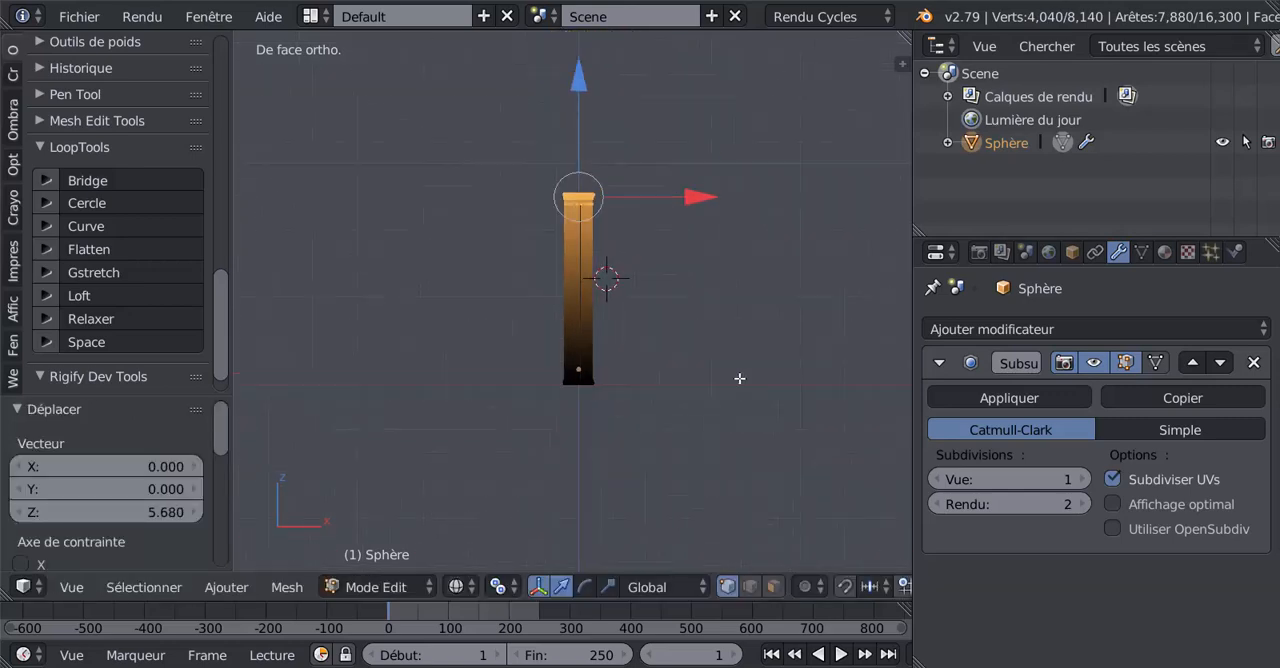
{"action": "left_click_drag", "start_coordinate": [550, 208], "coordinate": [586, 158]}
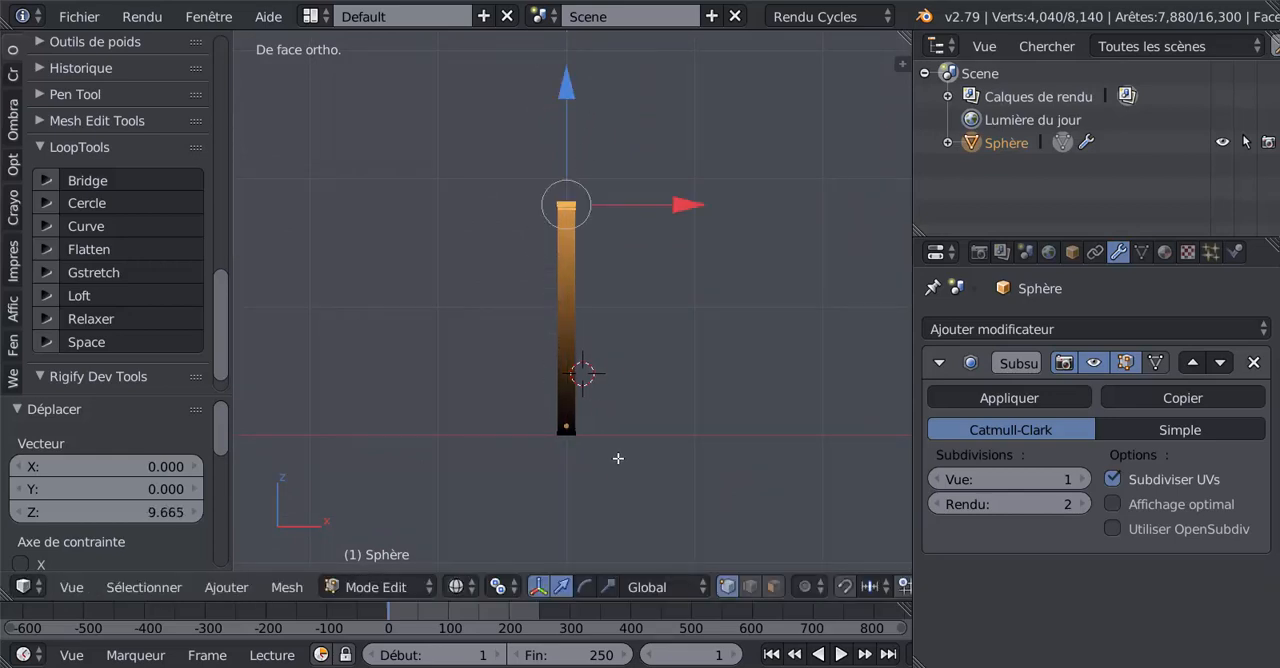
Step: Invert the selection to the column's lower end and scale it to about 1.273 to taper the shaft
{"action": "left_click", "coordinate": [130, 590]}
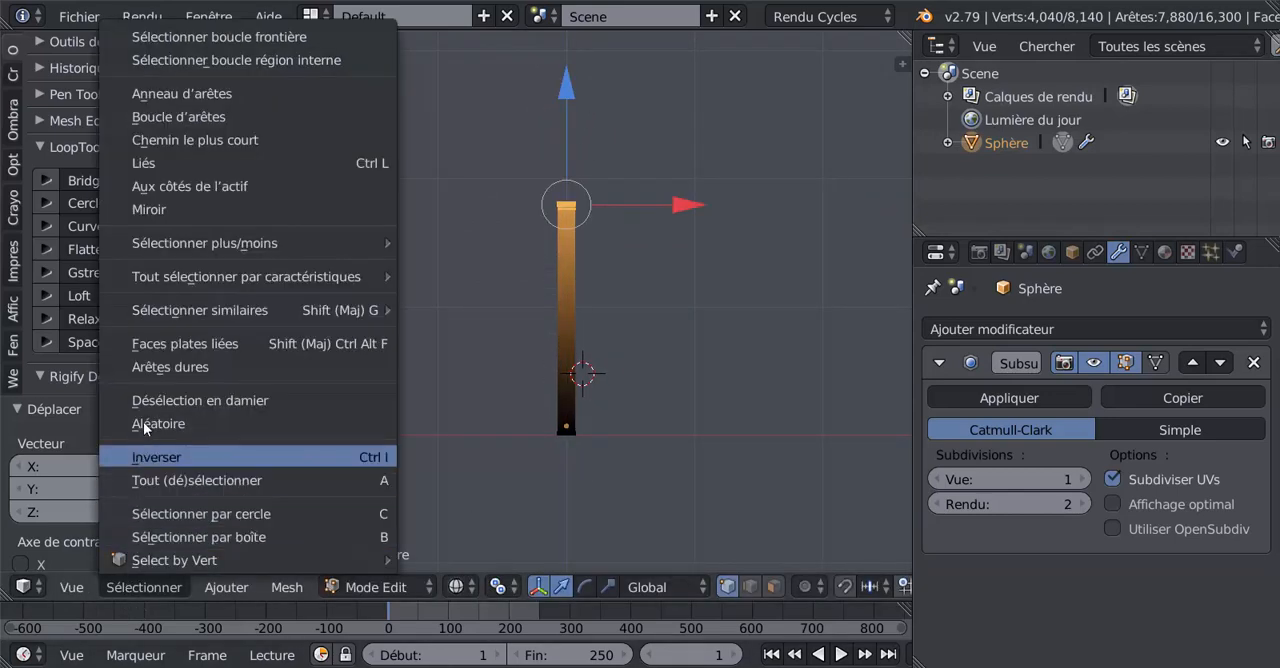
{"action": "left_click", "coordinate": [141, 456]}
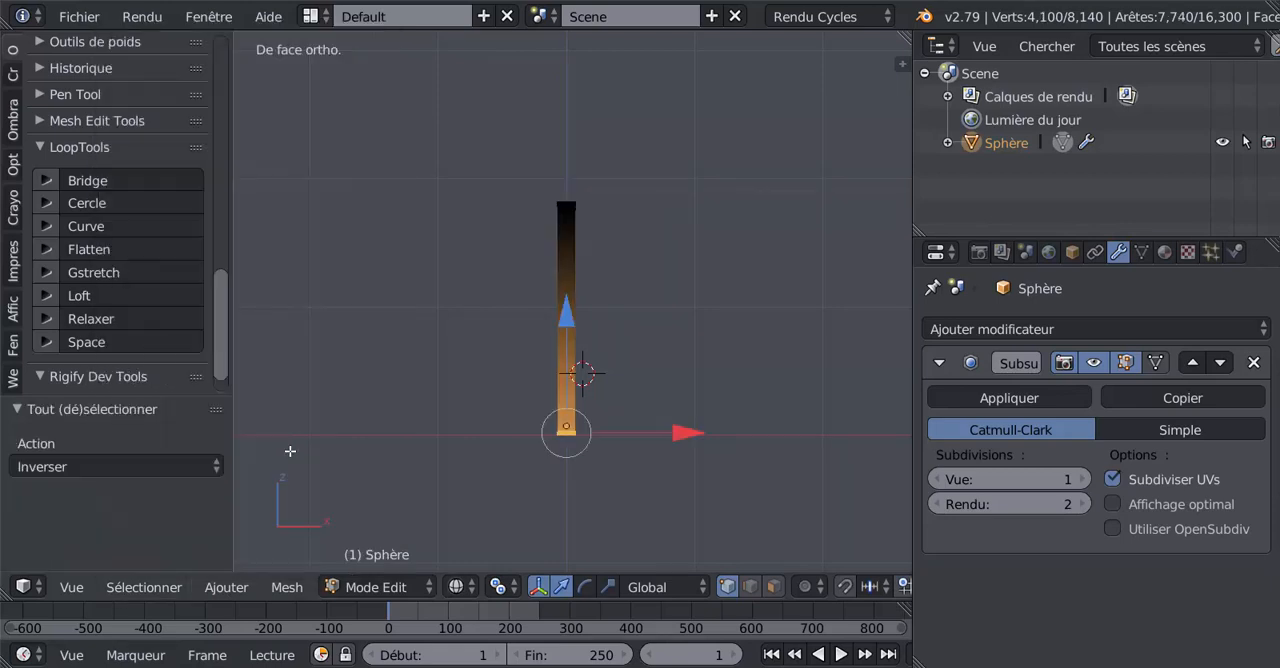
{"action": "scroll", "coordinate": [669, 503], "scroll_direction": "up", "scroll_amount": 1}
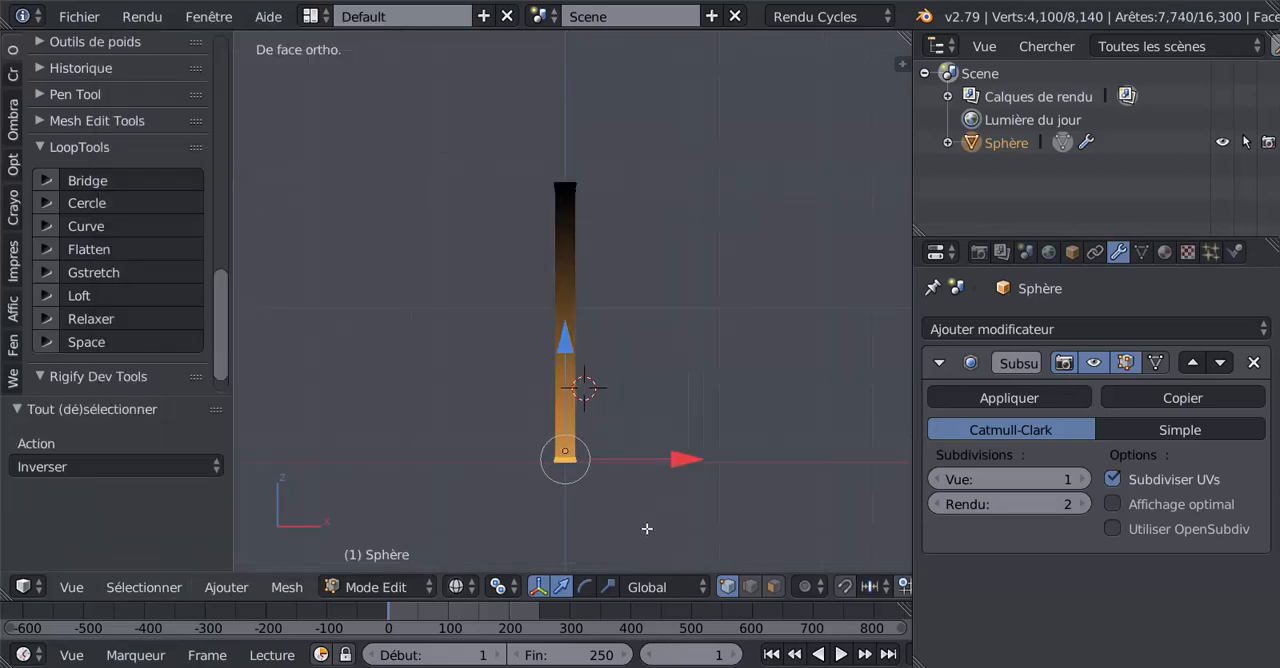
{"action": "key", "text": "s"}
{"action": "left_click", "coordinate": [682, 539]}
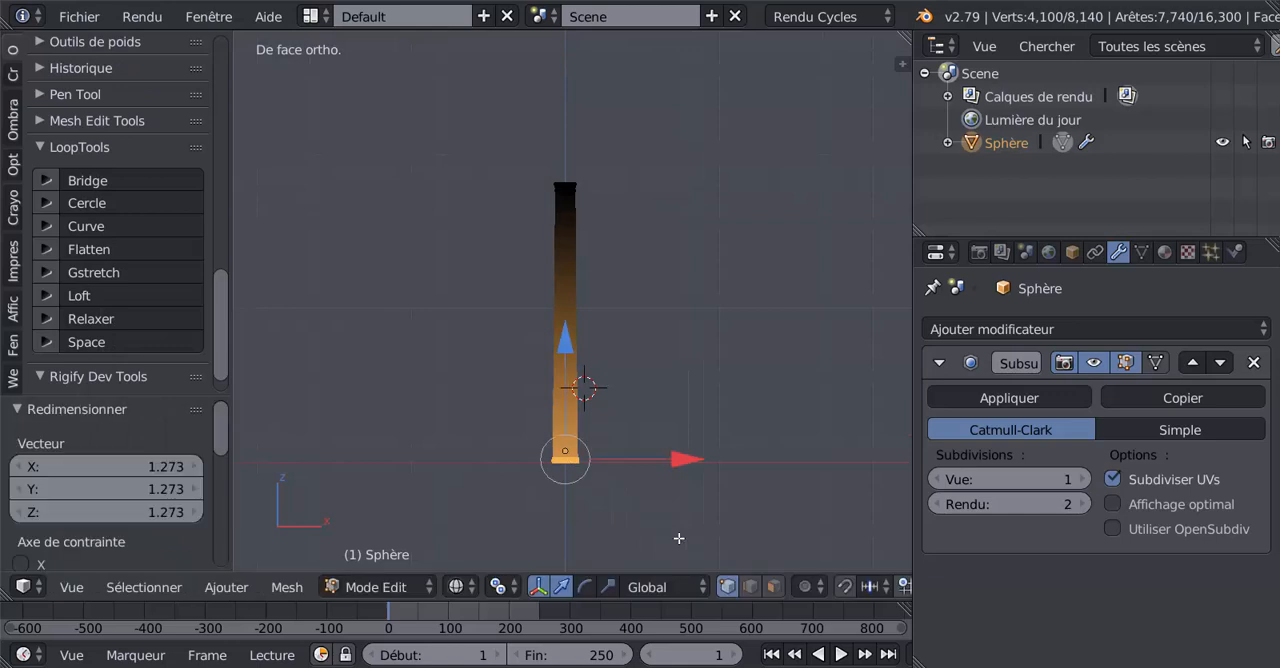
Step: Examine the tapered column's shaft and base moulding in solid shading outside Edit Mode
{"action": "key", "text": "Tab"}
{"action": "key", "text": "z"}
{"action": "mouse_move", "coordinate": [634, 480]}
{"action": "middle_mouse_down"}
{"action": "mouse_move", "coordinate": [523, 534]}
{"action": "mouse_move", "coordinate": [565, 481]}
{"action": "middle_mouse_up"}
{"action": "scroll", "coordinate": [565, 478], "scroll_direction": "up", "scroll_amount": 4}
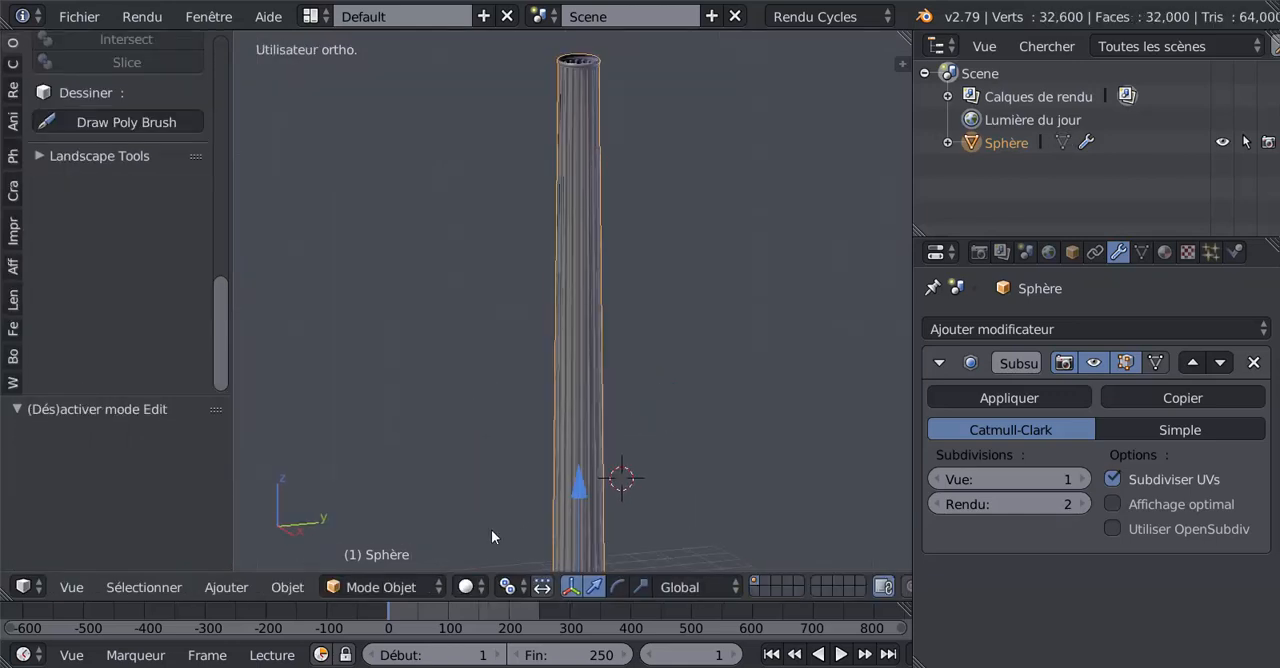
{"action": "middle_click_drag", "start_coordinate": [491, 529], "coordinate": [537, 398]}
{"action": "scroll", "coordinate": [537, 398], "scroll_direction": "up", "scroll_amount": 8}
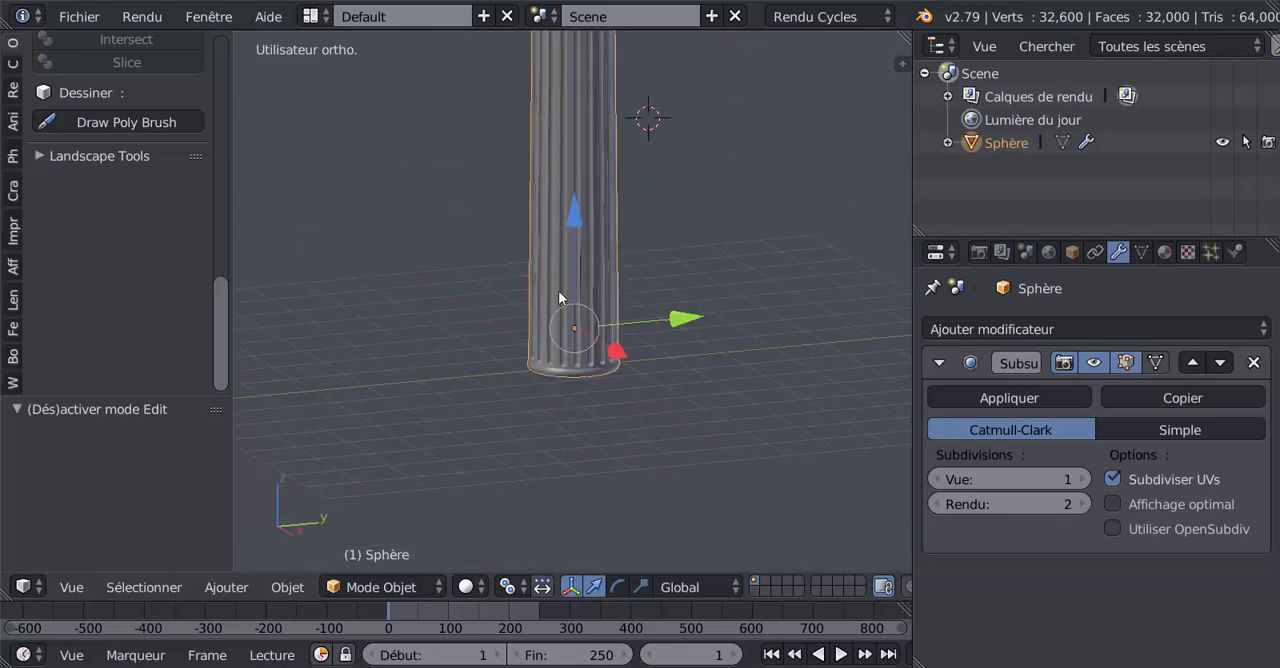
{"action": "key", "text": "z"}
{"action": "scroll", "coordinate": [606, 474], "scroll_direction": "down", "scroll_amount": 3}
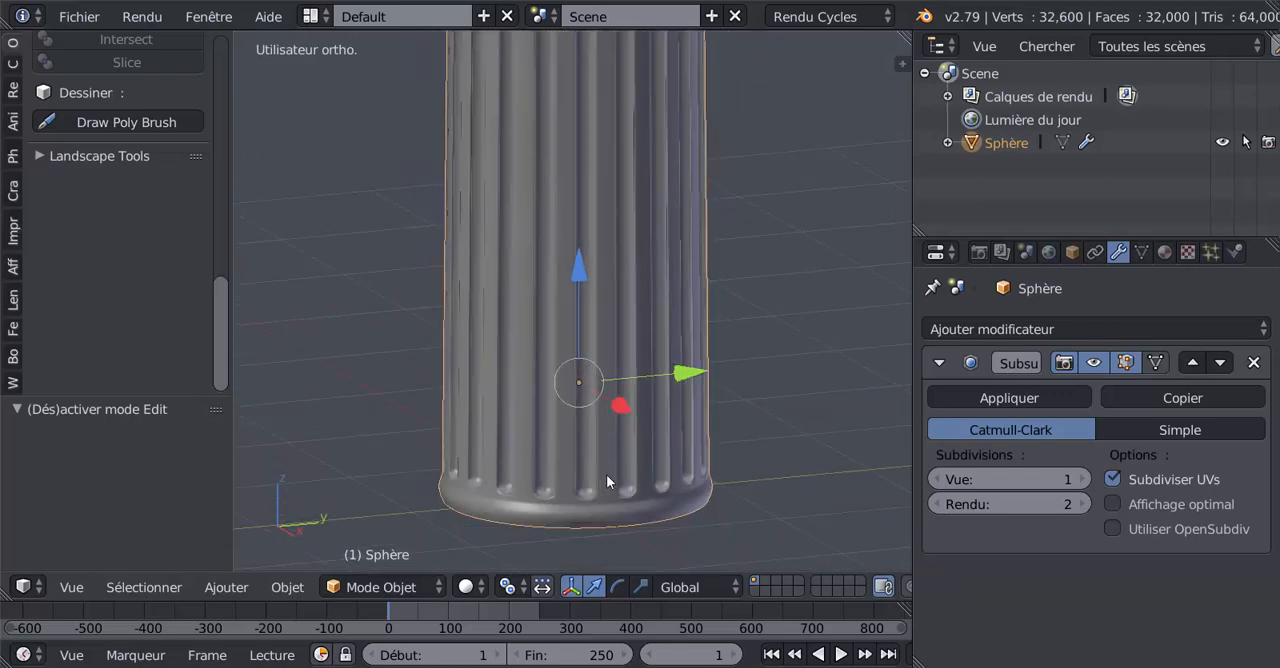
{"action": "middle_click_drag", "start_coordinate": [607, 348], "coordinate": [609, 523], "text": "shift"}
{"action": "middle_click_drag", "start_coordinate": [626, 180], "coordinate": [617, 535], "text": "shift"}
Step: Reopen the column's mesh for editing at its upper end and set the viewport shading to Solide
{"action": "key", "text": "Tab"}
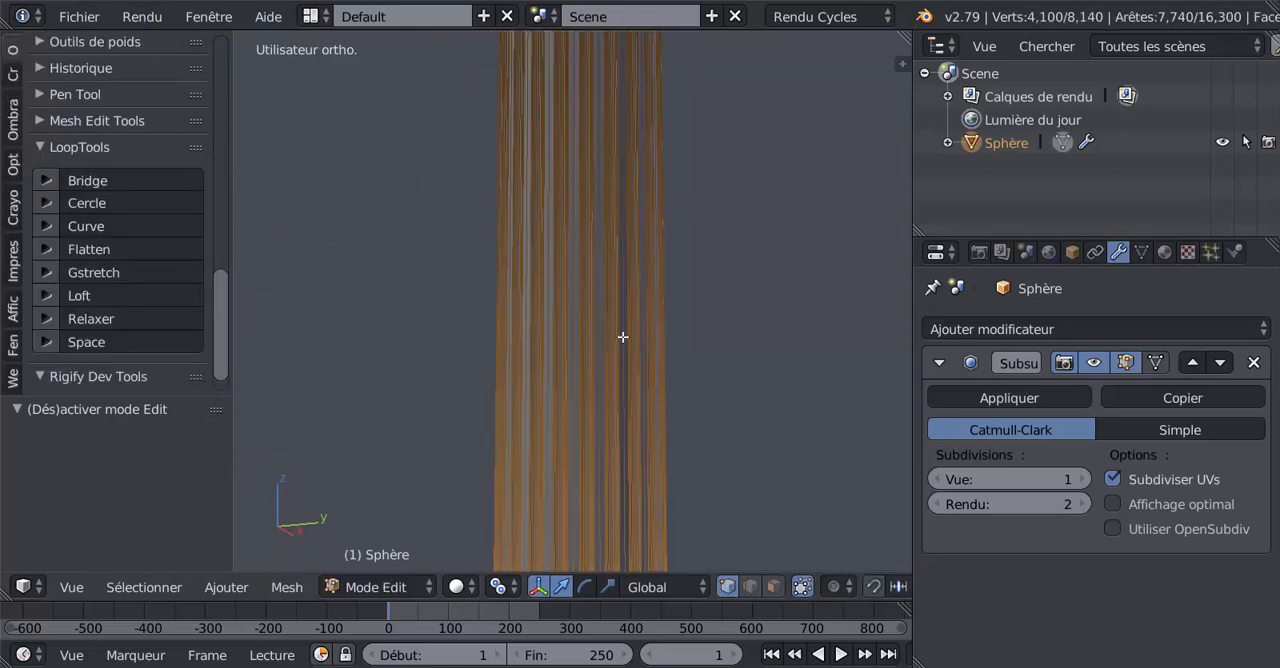
{"action": "scroll", "coordinate": [612, 421], "scroll_direction": "down", "scroll_amount": 4}
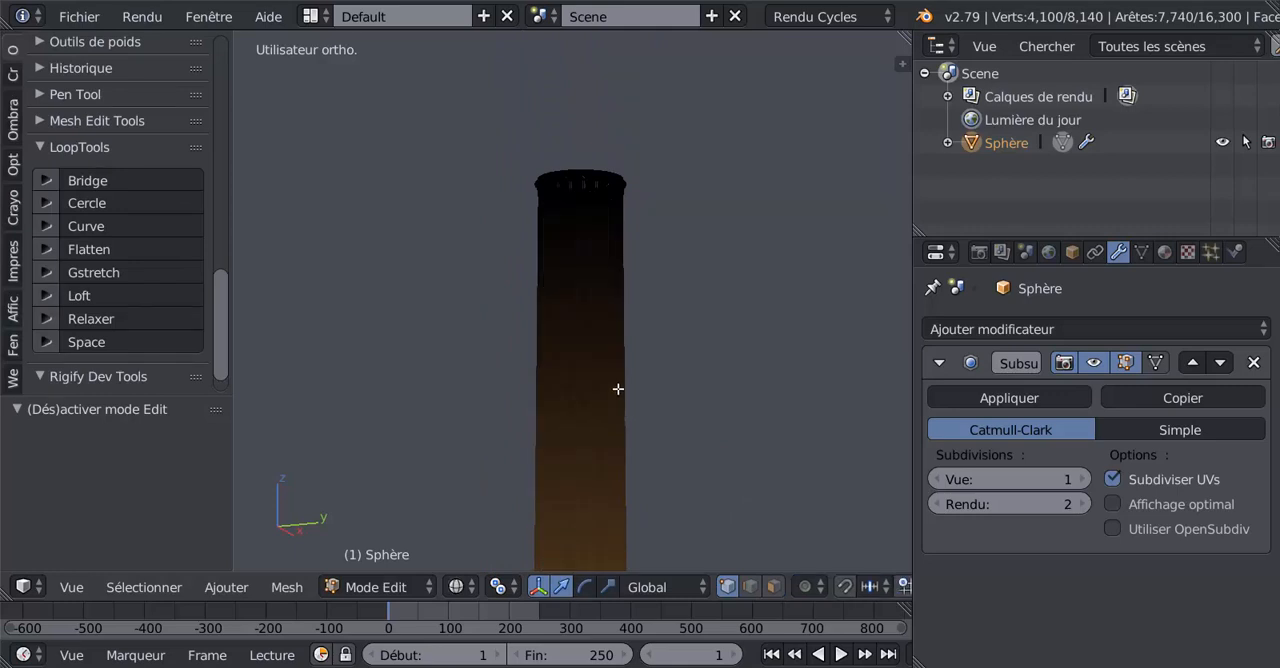
{"action": "key", "text": "Tab"}
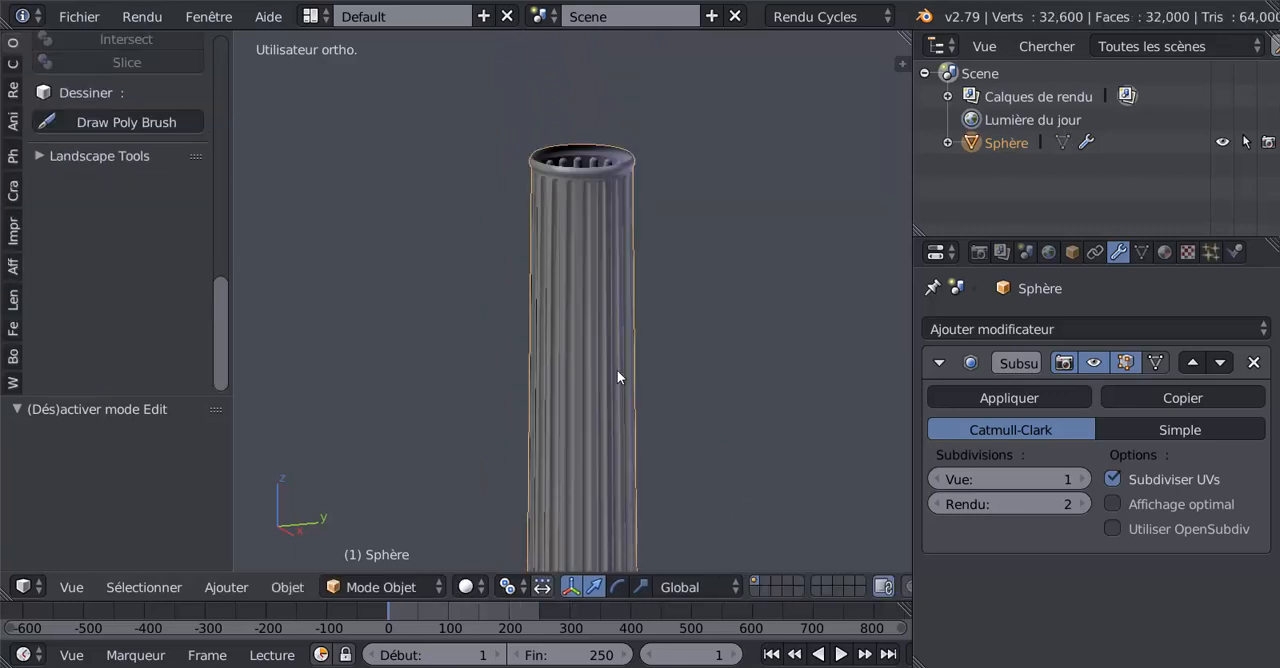
{"action": "key", "text": "a"}
{"action": "key", "text": "Tab"}
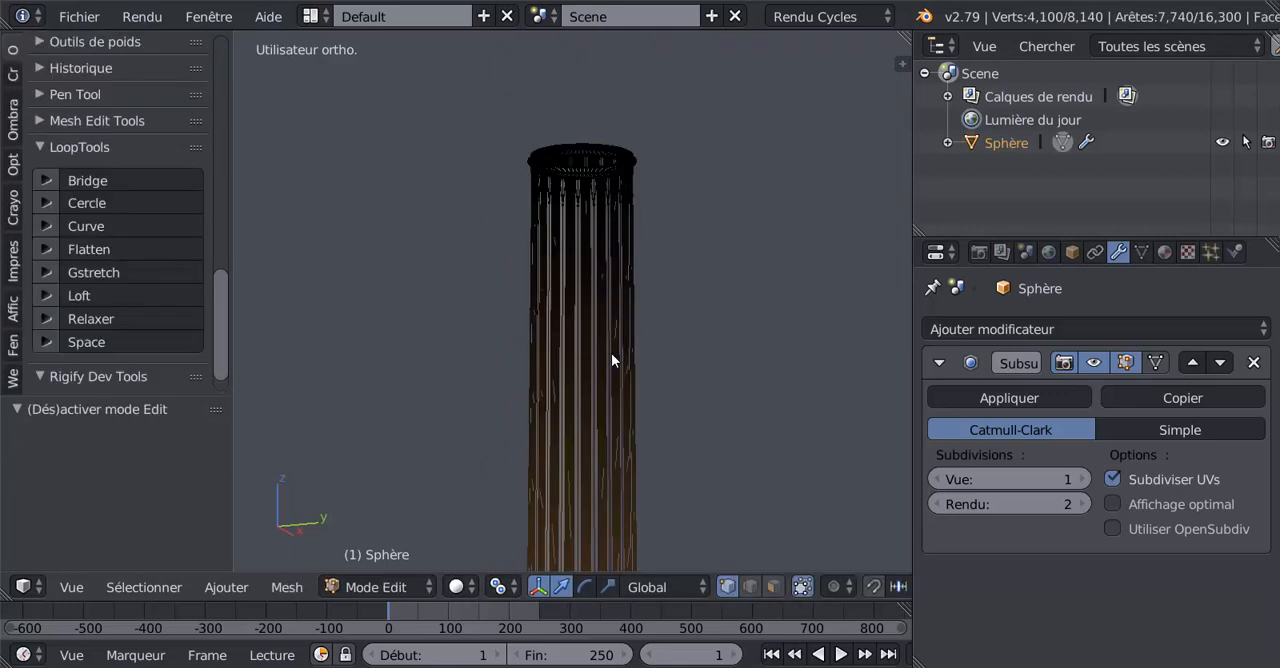
{"action": "key", "text": "z"}
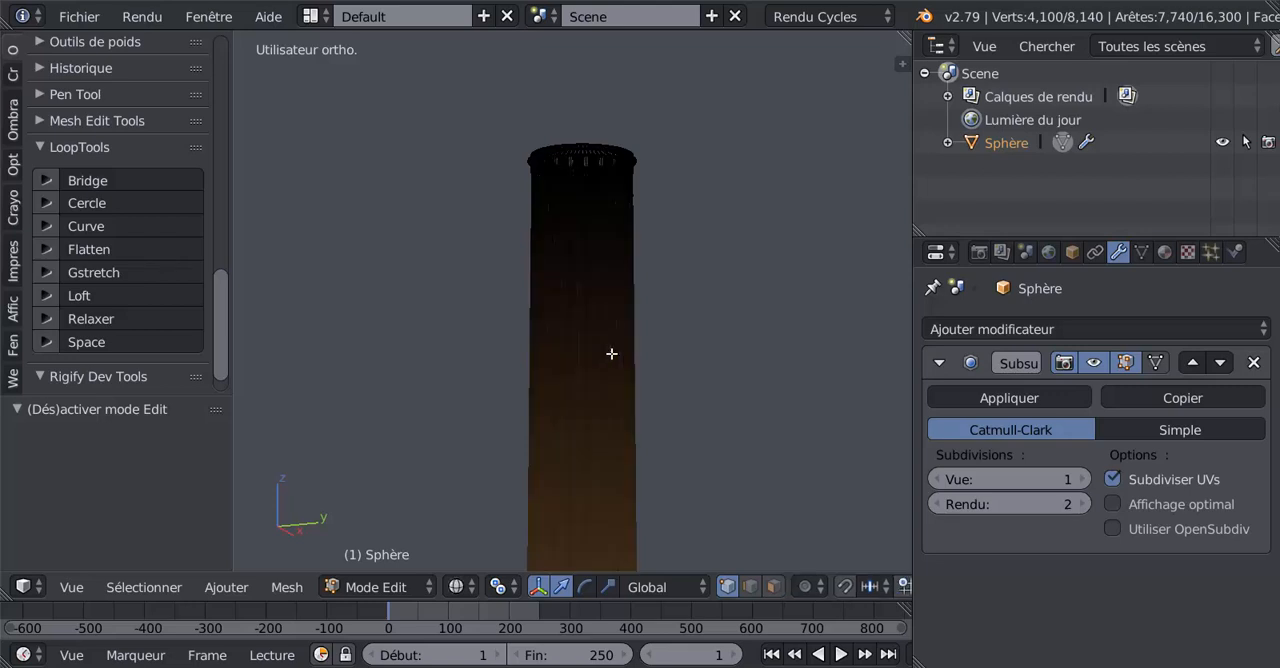
{"action": "middle_click_drag", "start_coordinate": [603, 377], "coordinate": [621, 351]}
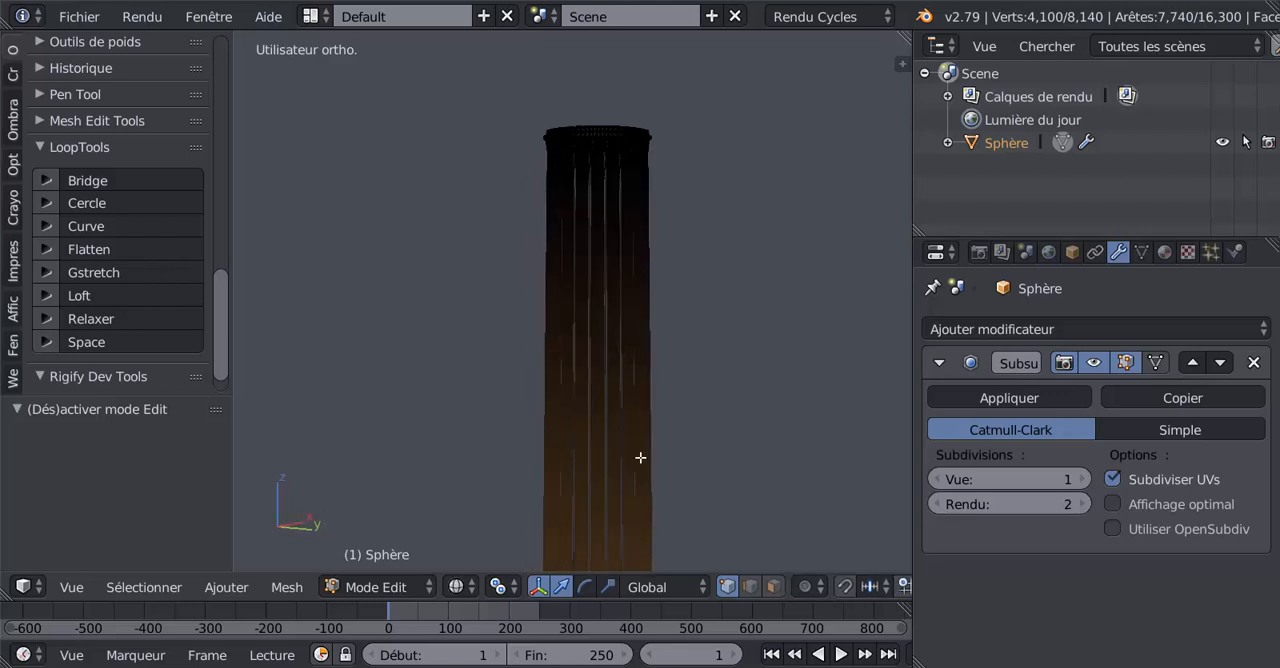
{"action": "left_click", "coordinate": [456, 587]}
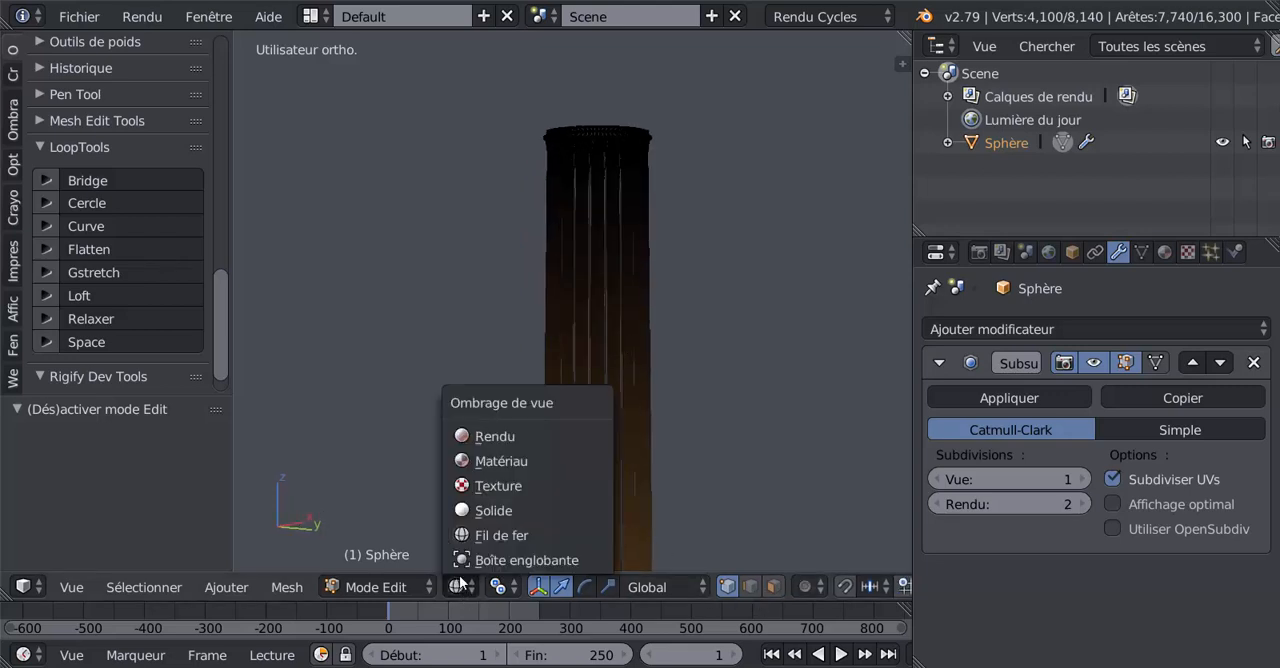
{"action": "left_click", "coordinate": [470, 510]}
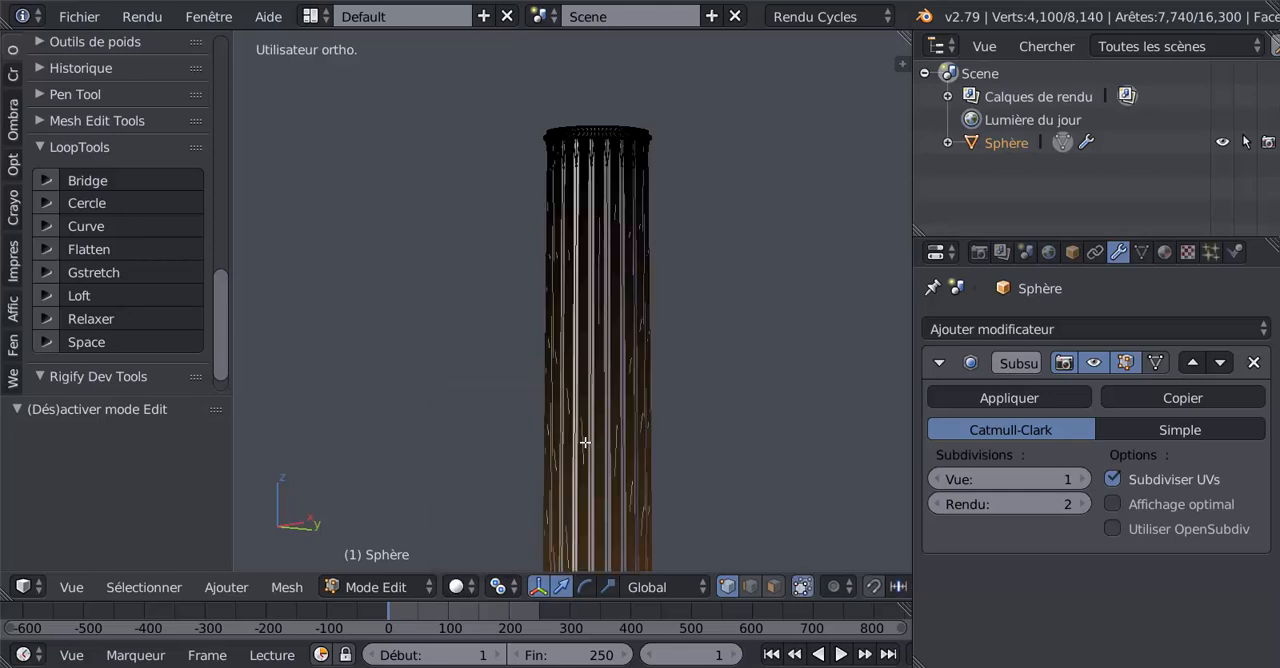
Step: Select the vertical edge loop running along the side of a flute just below the upper moulding
{"action": "middle_click_drag", "start_coordinate": [579, 458], "coordinate": [537, 475]}
{"action": "middle_click_drag", "start_coordinate": [563, 400], "coordinate": [554, 540], "text": "shift"}
{"action": "scroll", "coordinate": [566, 436], "scroll_direction": "up", "scroll_amount": 6}
{"action": "middle_click_drag", "start_coordinate": [576, 409], "coordinate": [594, 420]}
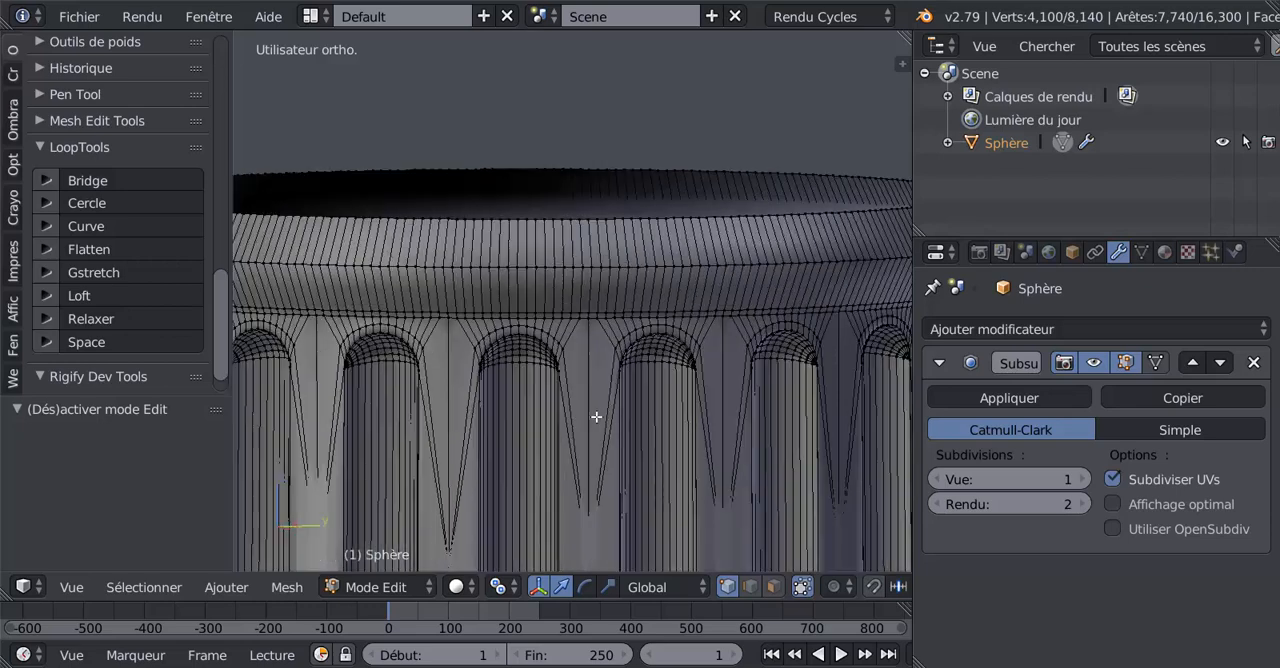
{"action": "right_click", "coordinate": [697, 448]}
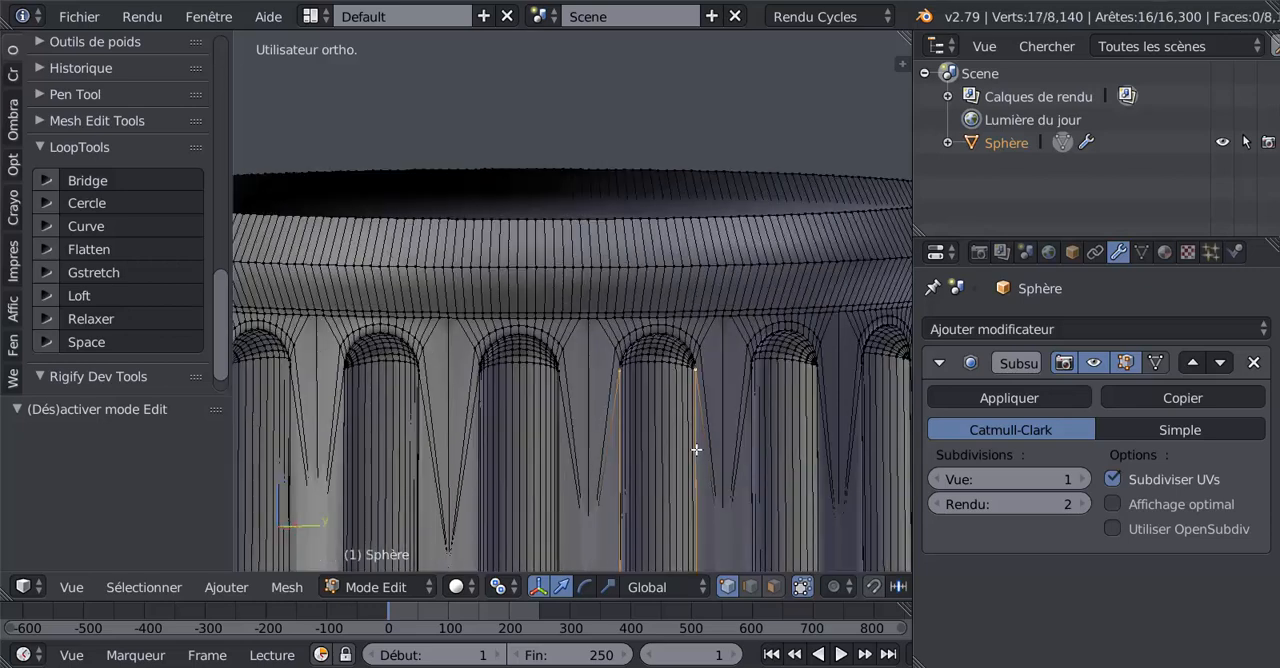
Step: Extend the selection around the arched upper end of the flute to complete its outline edge loop
{"action": "scroll", "coordinate": [697, 448], "scroll_direction": "up", "scroll_amount": 3}
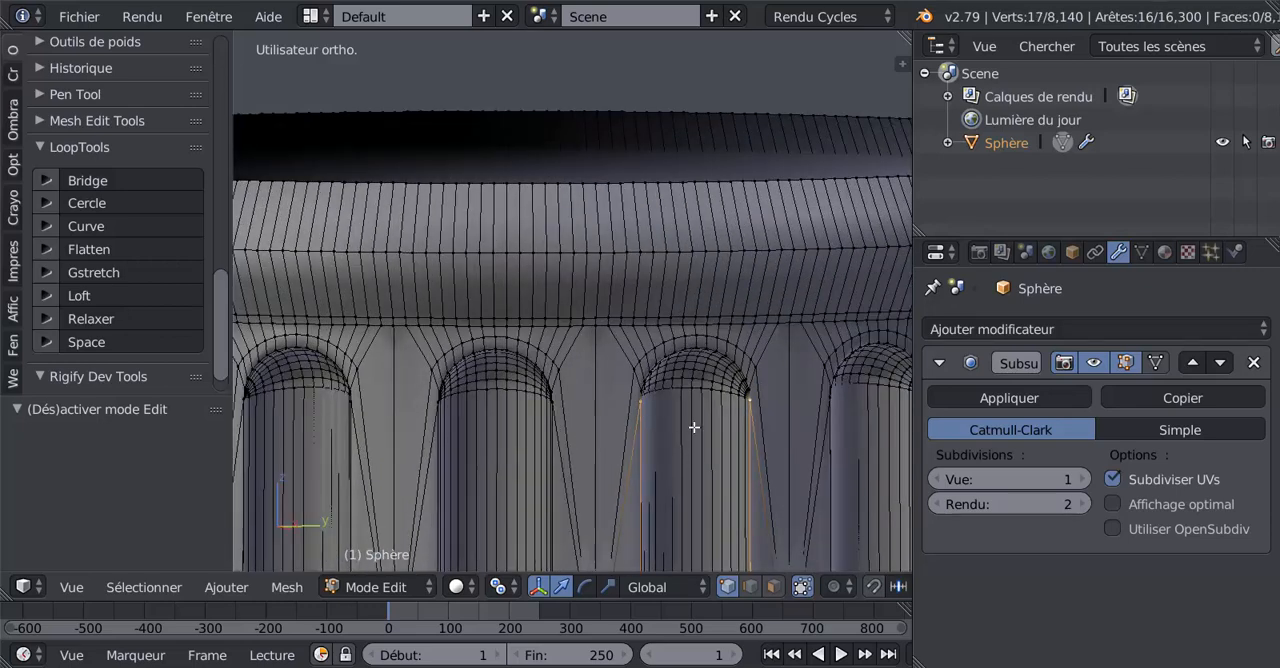
{"action": "right_click", "coordinate": [703, 348], "text": "alt+shift"}
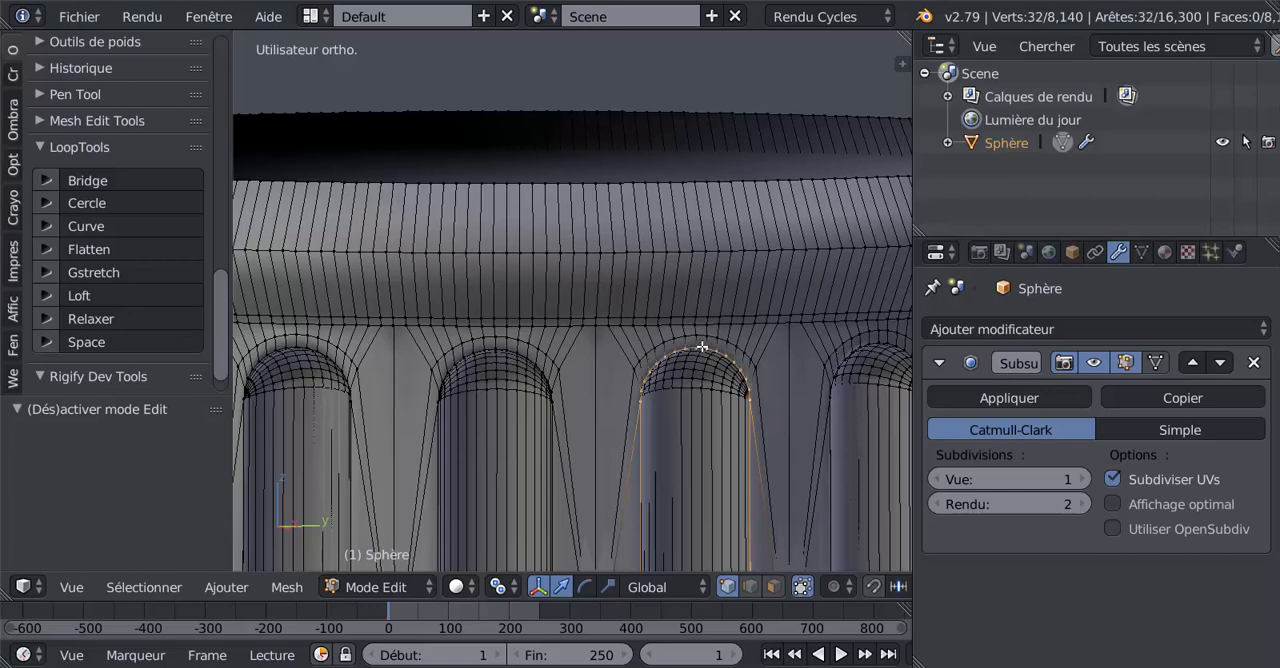
{"action": "scroll", "coordinate": [701, 349], "scroll_direction": "down", "scroll_amount": 5}
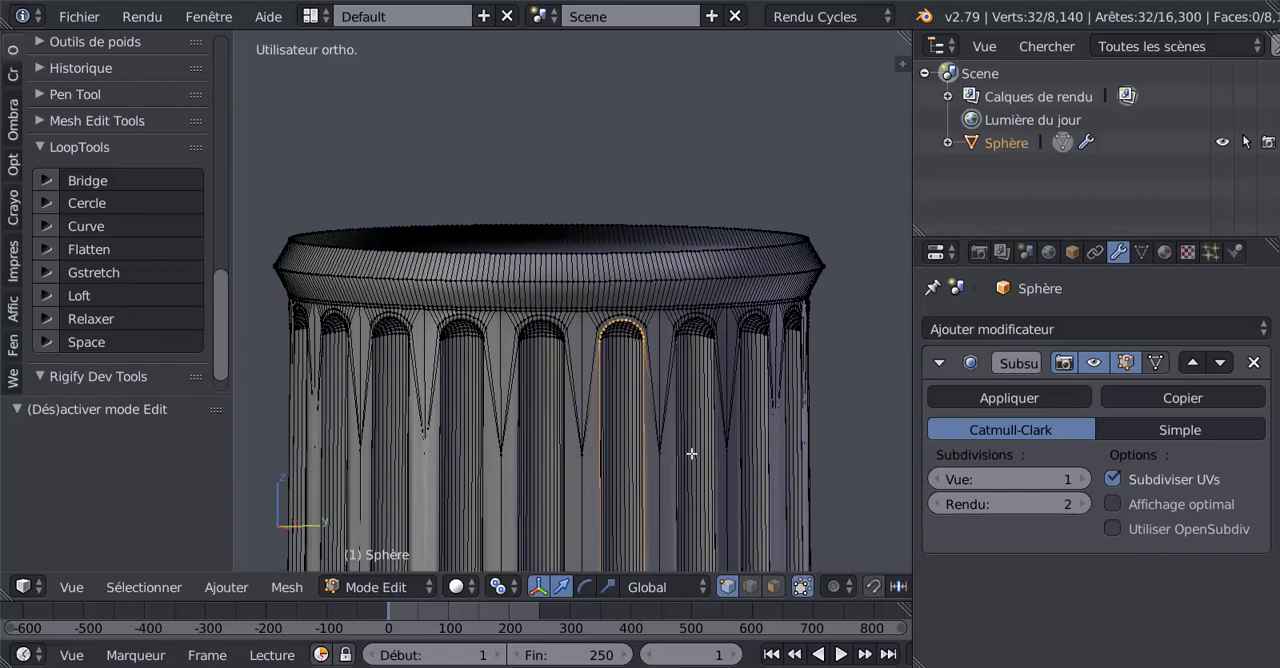
Step: Examine the selected flute outline along the full height of the shaft down to its rounded end above the base moulding
{"action": "middle_click_drag", "start_coordinate": [644, 417], "coordinate": [596, 91], "text": "shift"}
{"action": "scroll", "coordinate": [618, 311], "scroll_direction": "down", "scroll_amount": 3}
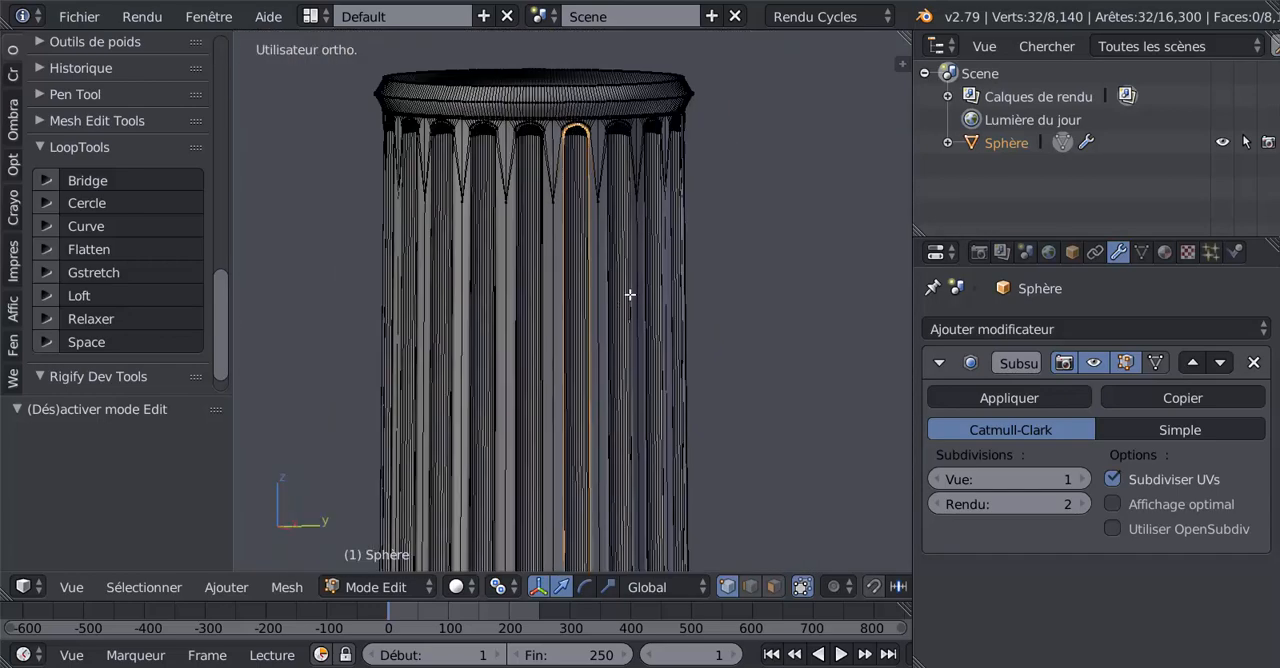
{"action": "middle_click_drag", "start_coordinate": [628, 294], "coordinate": [628, 471], "text": "shift"}
{"action": "scroll", "coordinate": [628, 451], "scroll_direction": "up", "scroll_amount": 5}
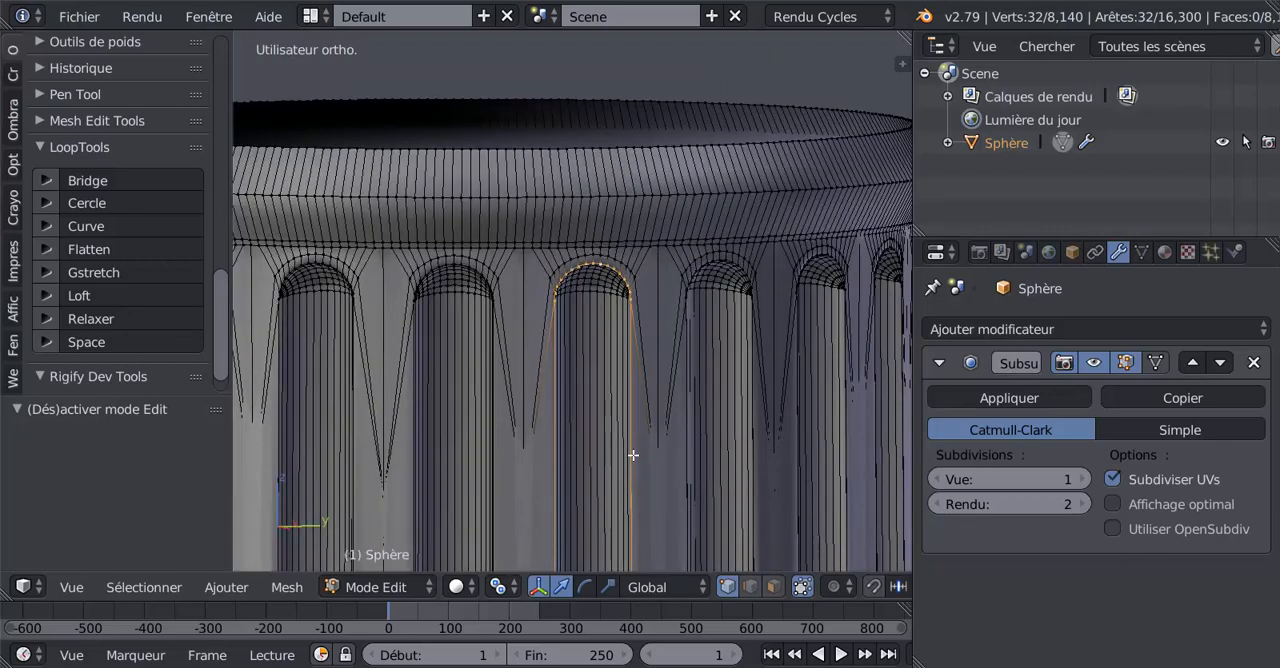
{"action": "scroll", "coordinate": [633, 455], "scroll_direction": "down", "scroll_amount": 3}
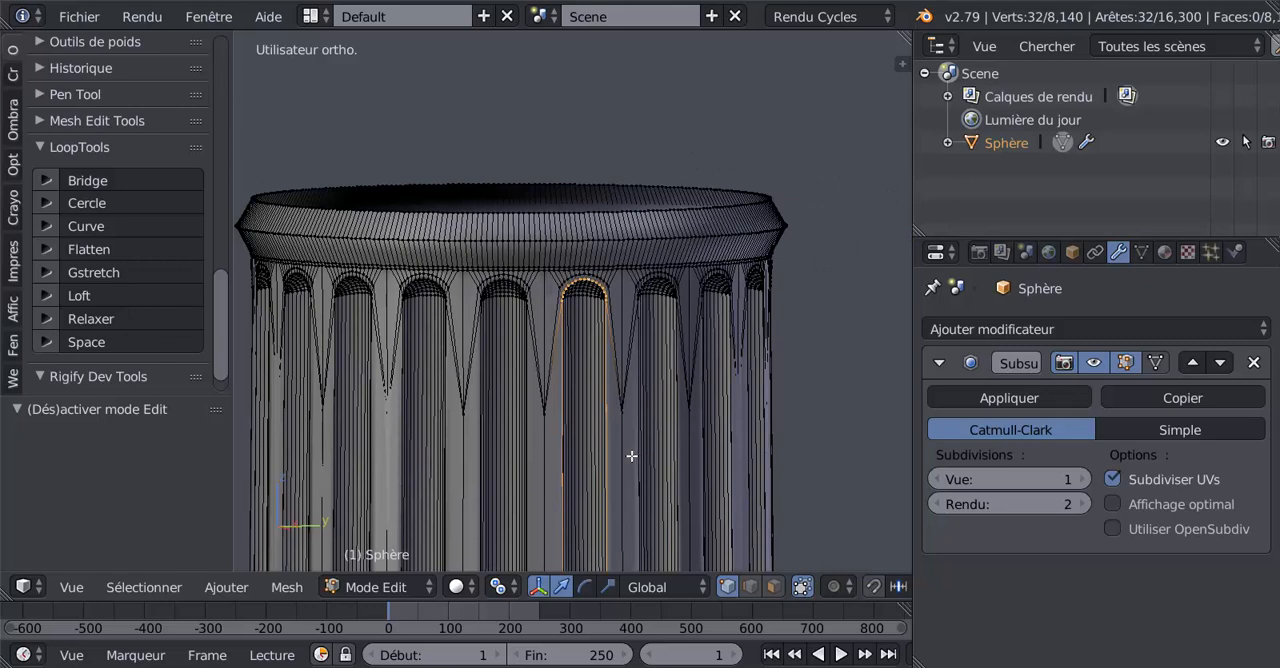
{"action": "scroll", "coordinate": [620, 478], "scroll_direction": "up", "scroll_amount": 1}
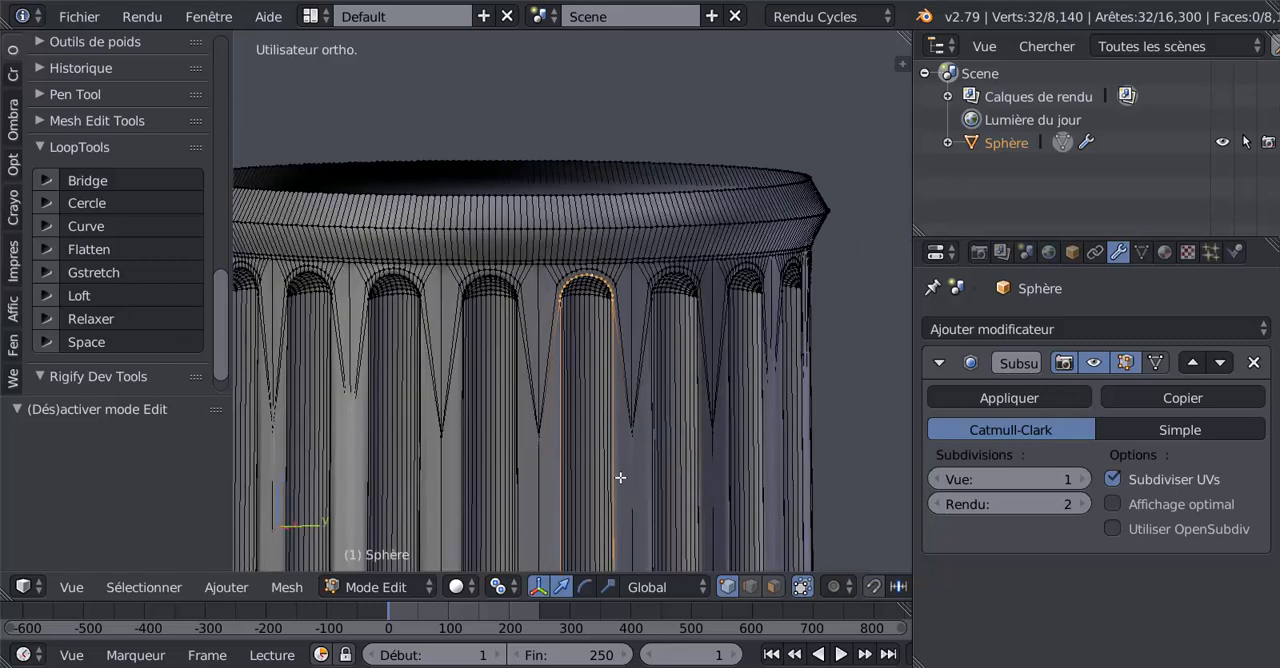
{"action": "scroll", "coordinate": [551, 447], "scroll_direction": "up", "scroll_amount": 1}
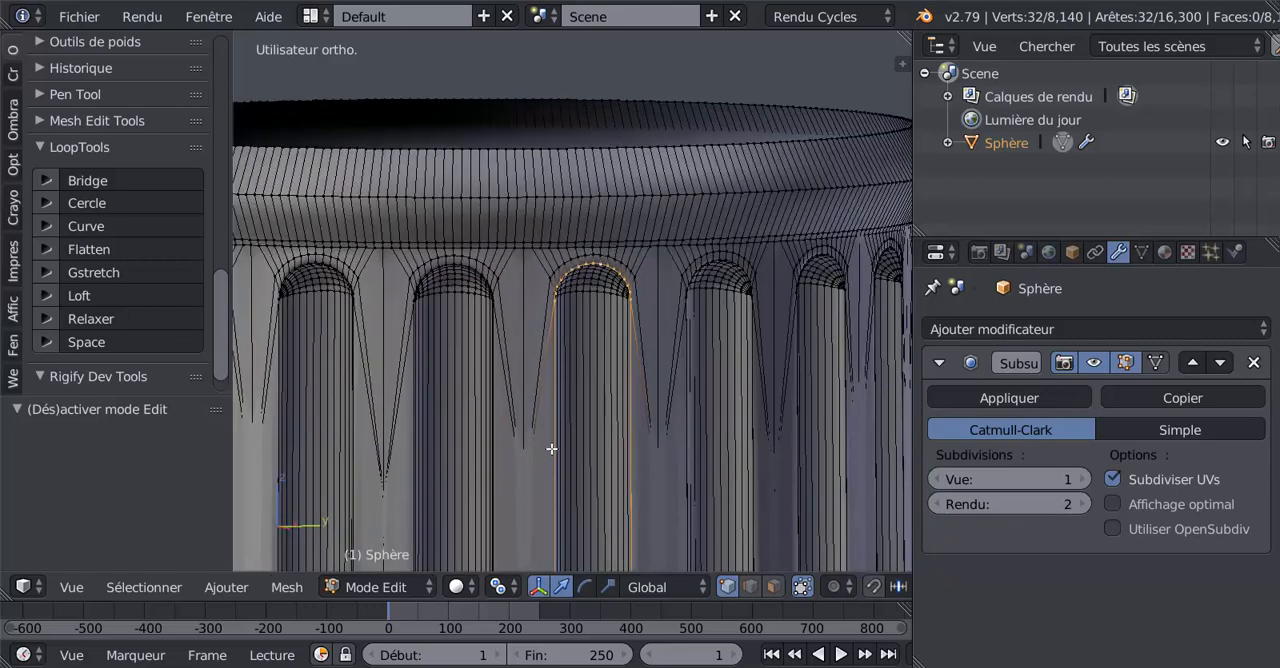
{"action": "scroll", "coordinate": [624, 447], "scroll_direction": "down", "scroll_amount": 2}
{"action": "scroll", "coordinate": [624, 447], "scroll_direction": "up", "scroll_amount": 5}
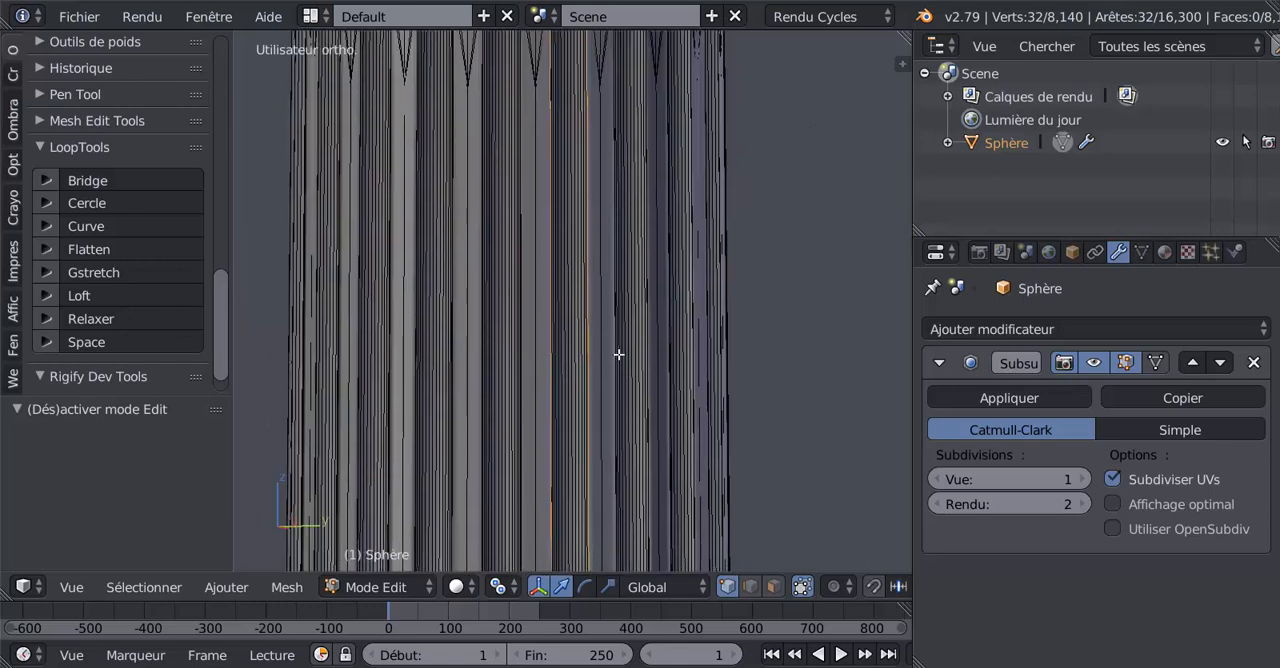
{"action": "scroll", "coordinate": [597, 397], "scroll_direction": "down", "scroll_amount": 5}
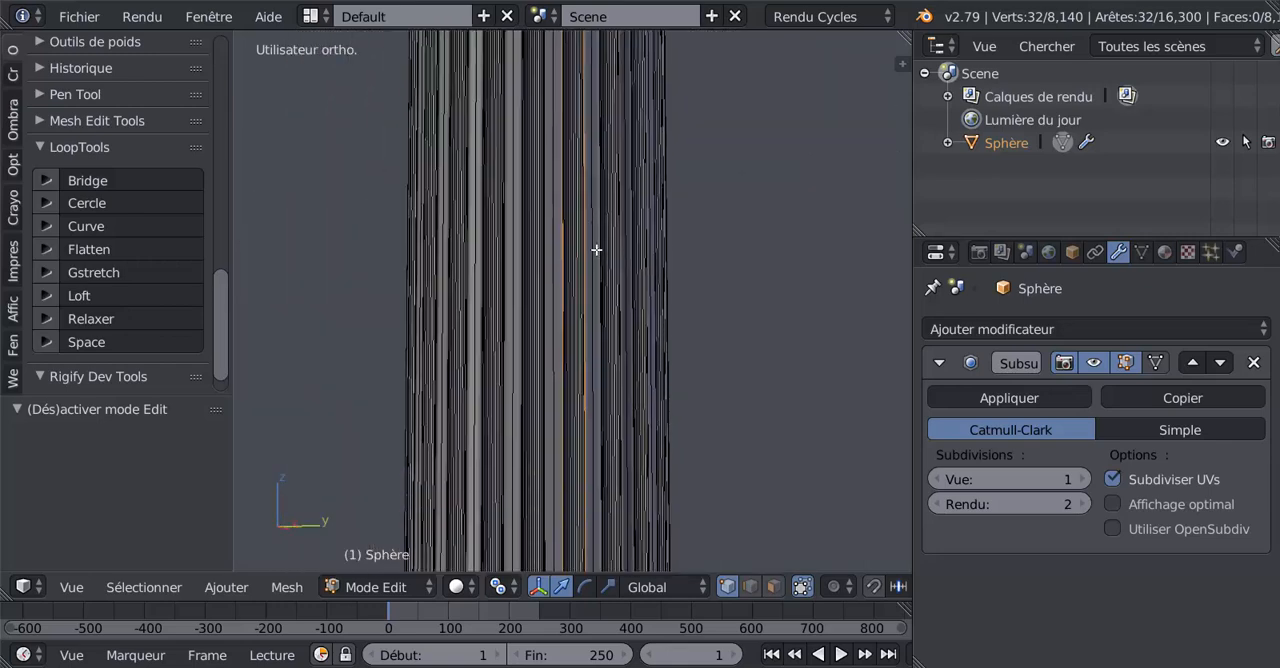
{"action": "scroll", "coordinate": [629, 453], "scroll_direction": "down", "scroll_amount": 5}
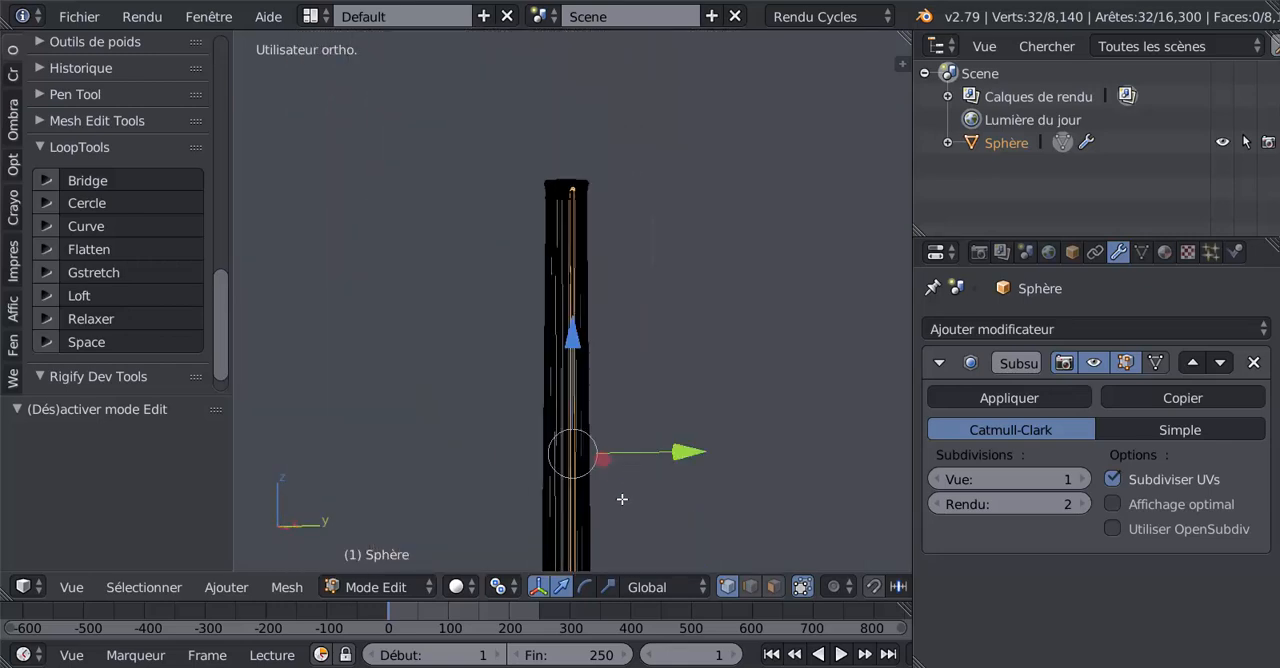
{"action": "middle_click_drag", "start_coordinate": [617, 454], "coordinate": [607, 325], "text": "shift"}
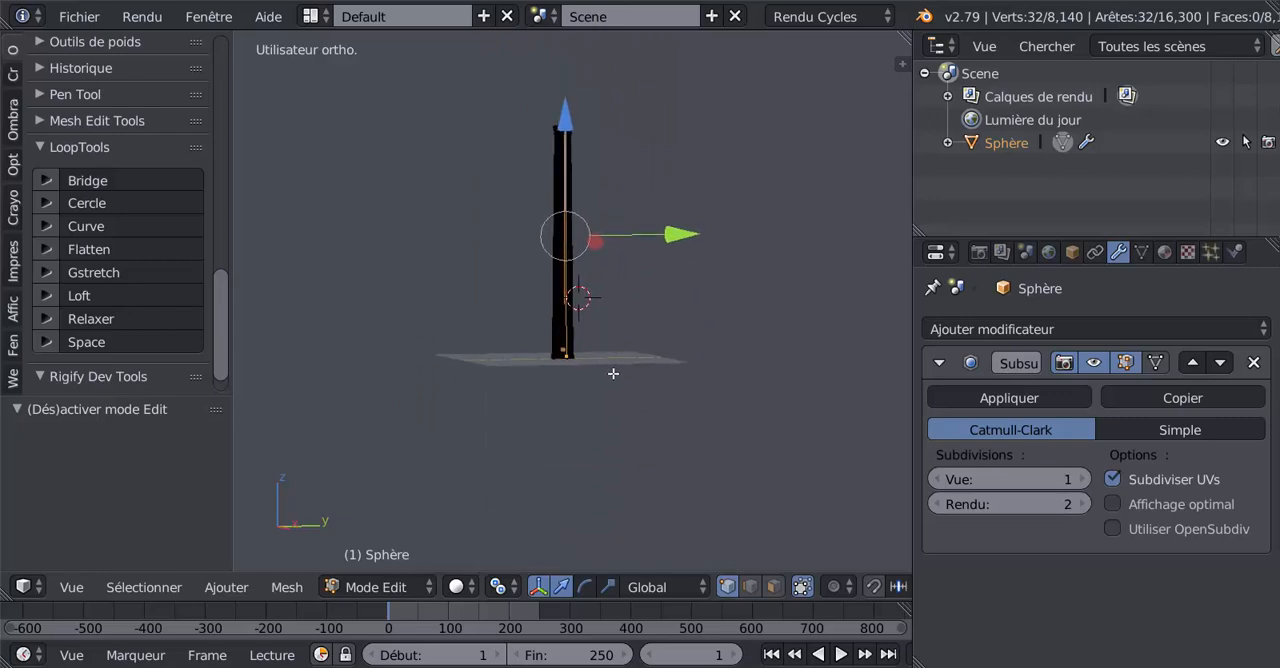
{"action": "scroll", "coordinate": [612, 376], "scroll_direction": "up", "scroll_amount": 8}
{"action": "scroll", "coordinate": [617, 428], "scroll_direction": "up", "scroll_amount": 3}
{"action": "middle_click_drag", "start_coordinate": [618, 433], "coordinate": [662, 85], "text": "shift"}
{"action": "scroll", "coordinate": [583, 310], "scroll_direction": "up", "scroll_amount": 3}
{"action": "scroll", "coordinate": [583, 310], "scroll_direction": "up", "scroll_amount": 3}
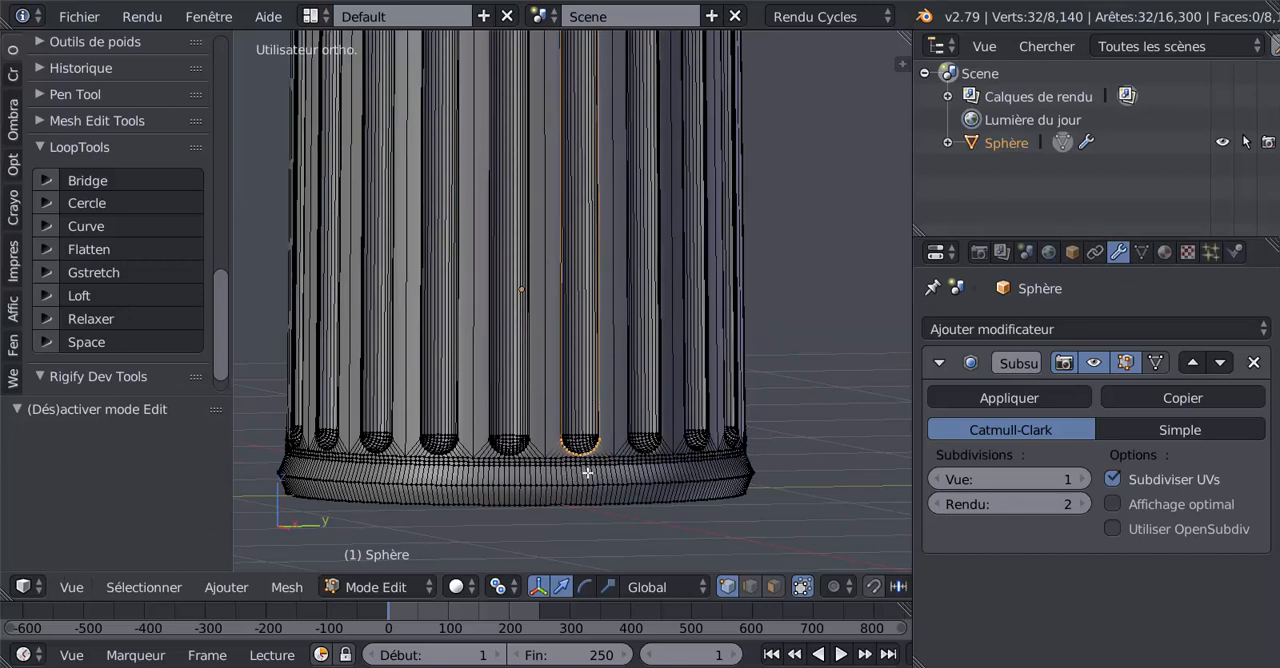
Step: Switch the mesh selection mode from vertices to edges, keeping the flute outline selected
{"action": "left_click", "coordinate": [144, 587]}
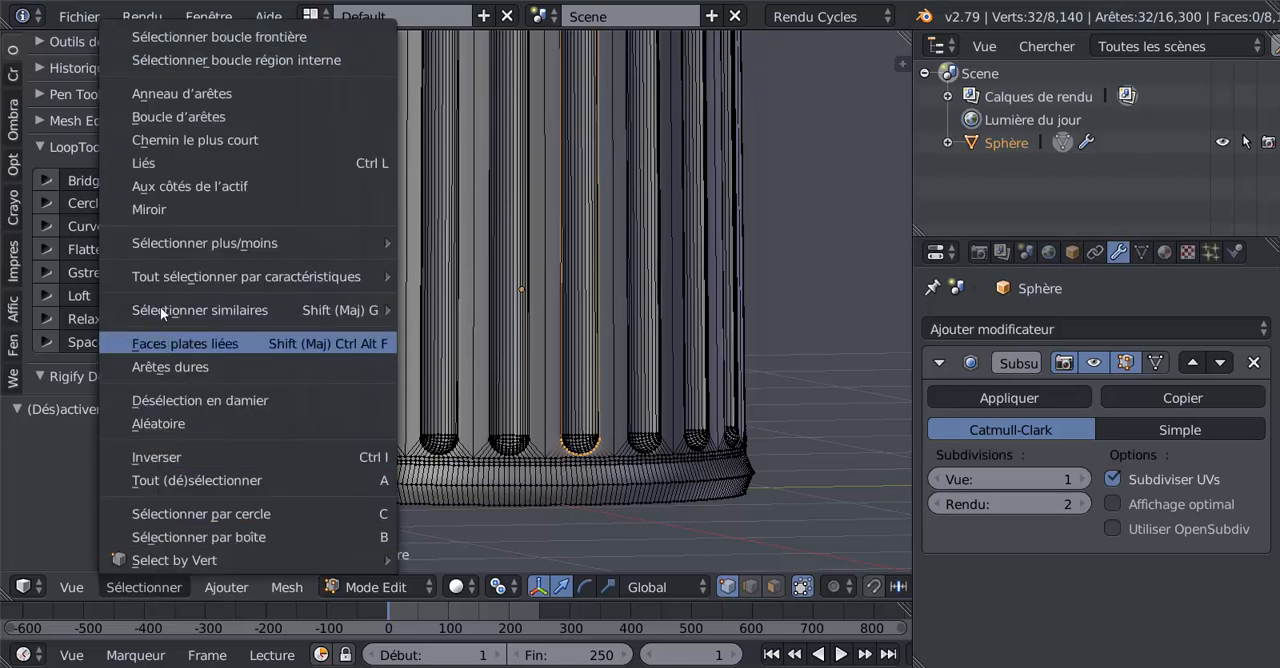
{"action": "mouse_move", "coordinate": [154, 300]}
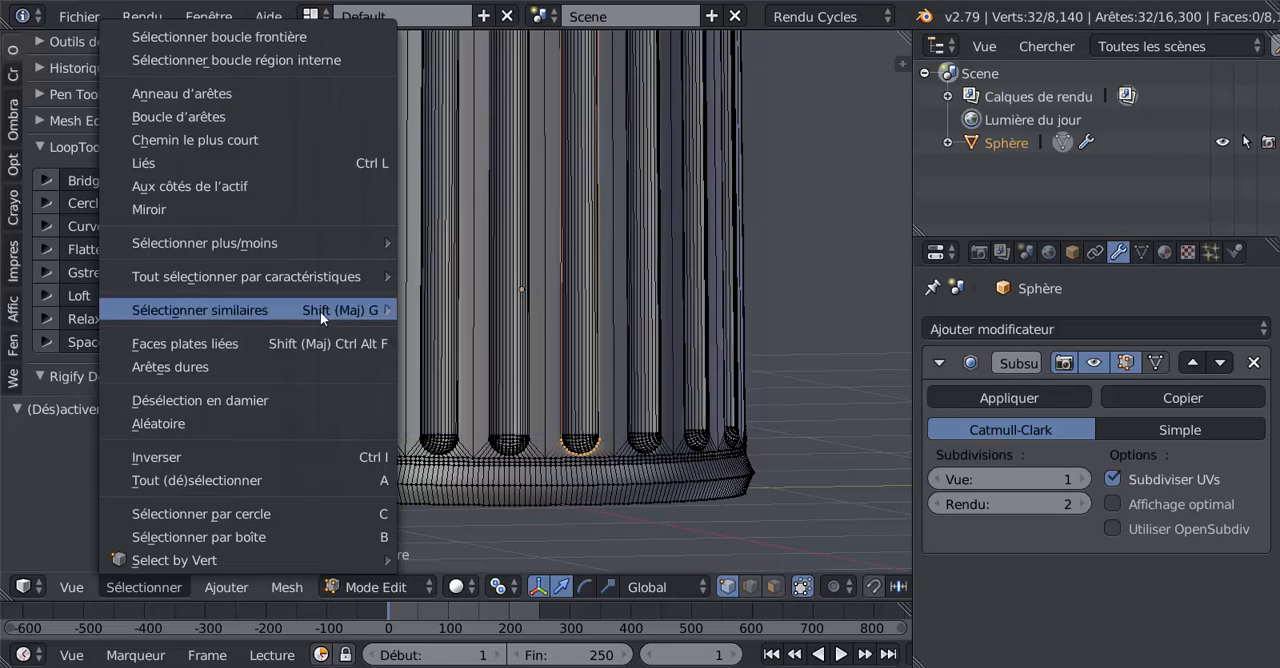
{"action": "mouse_move", "coordinate": [295, 276]}
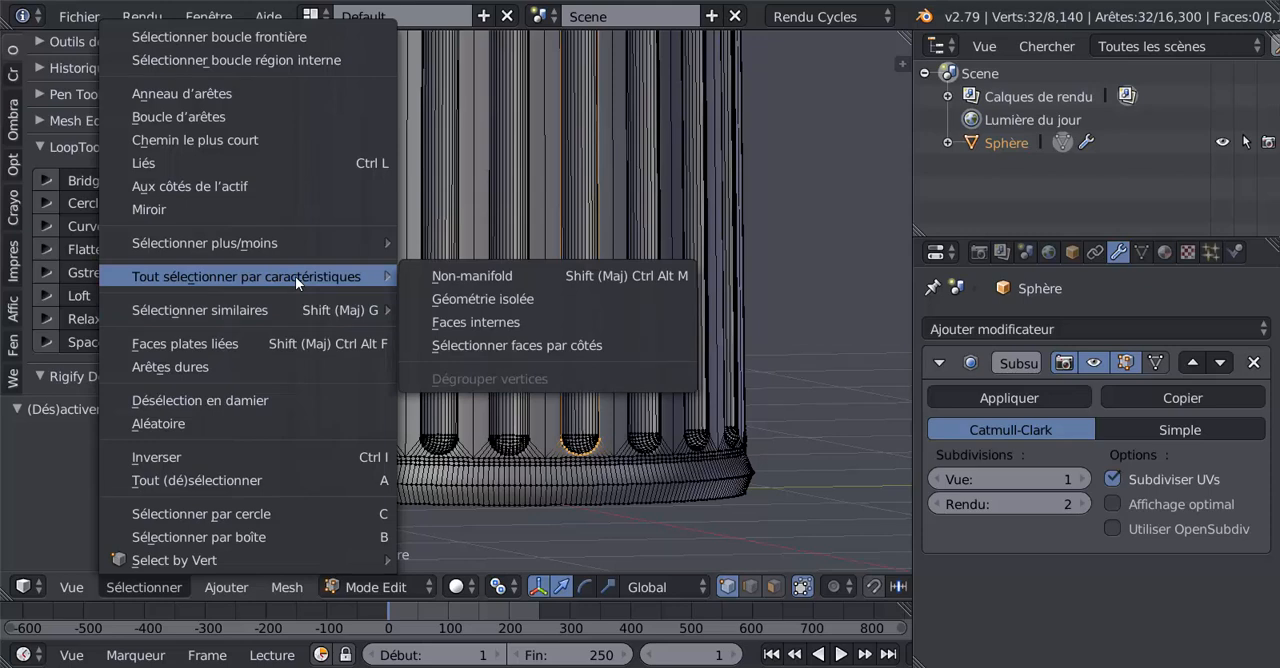
{"action": "left_click", "coordinate": [750, 586]}
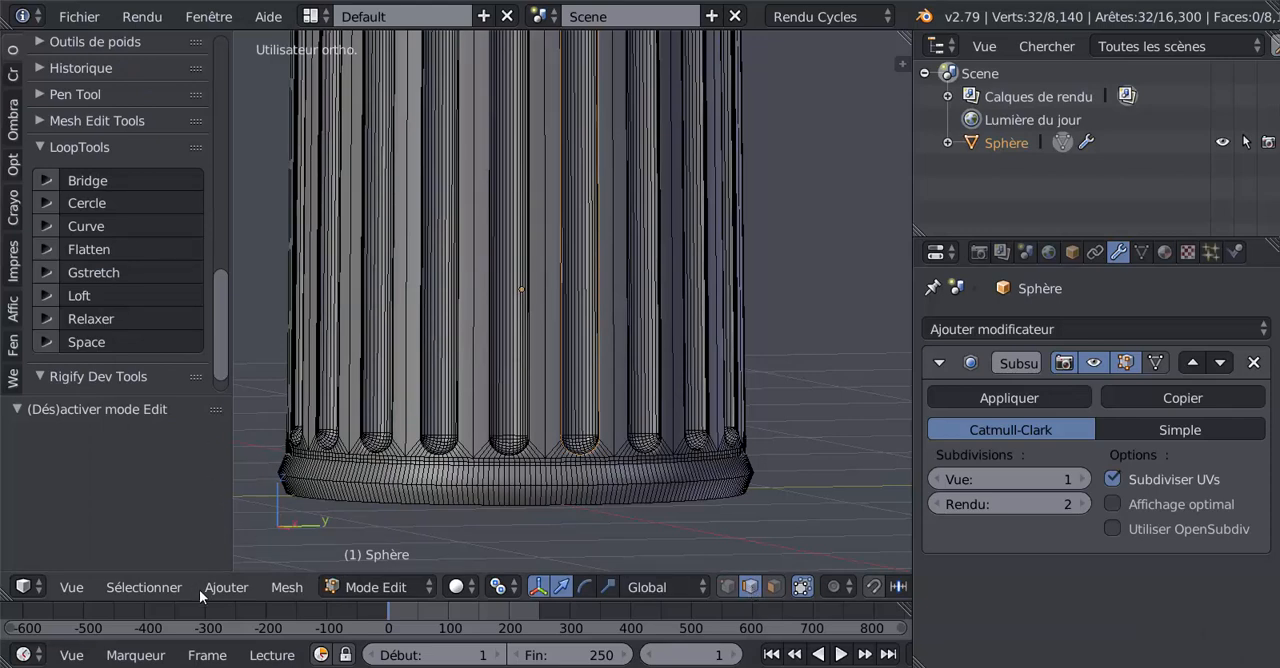
Step: Try to select the matching outlines of all flutes with Select Similar by Longueur and inspect the lower flute ends
{"action": "left_click", "coordinate": [142, 587]}
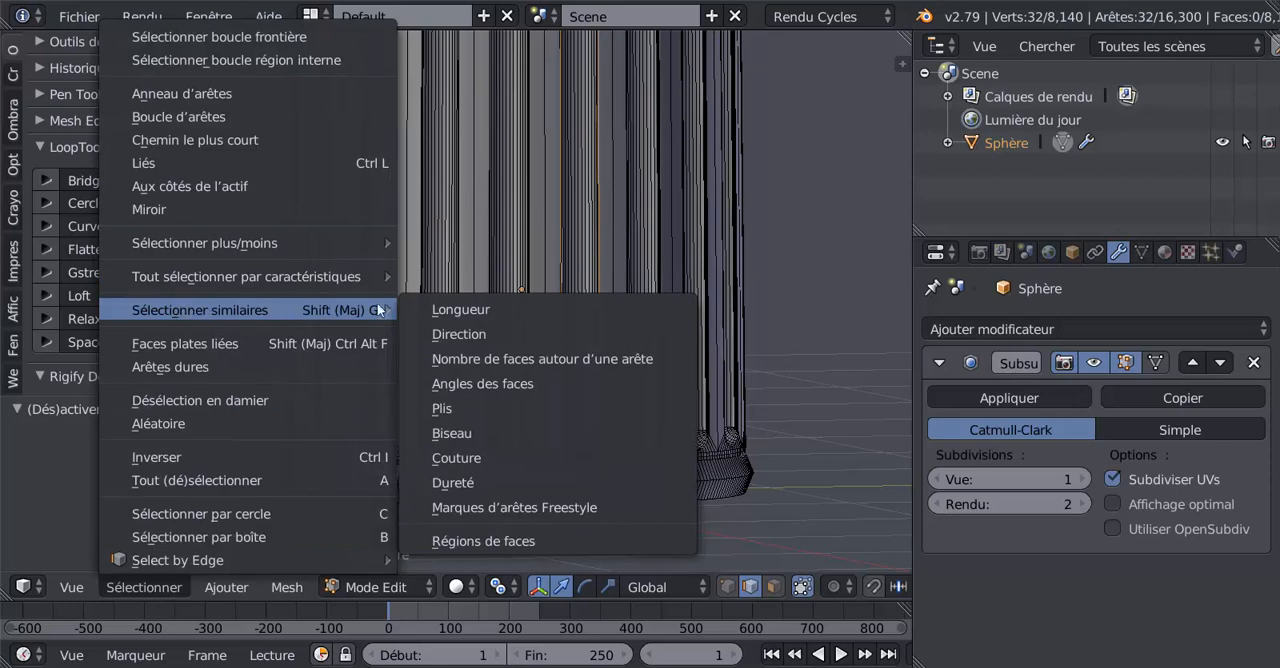
{"action": "left_click", "coordinate": [475, 313]}
{"action": "scroll", "coordinate": [607, 425], "scroll_direction": "up", "scroll_amount": 1}
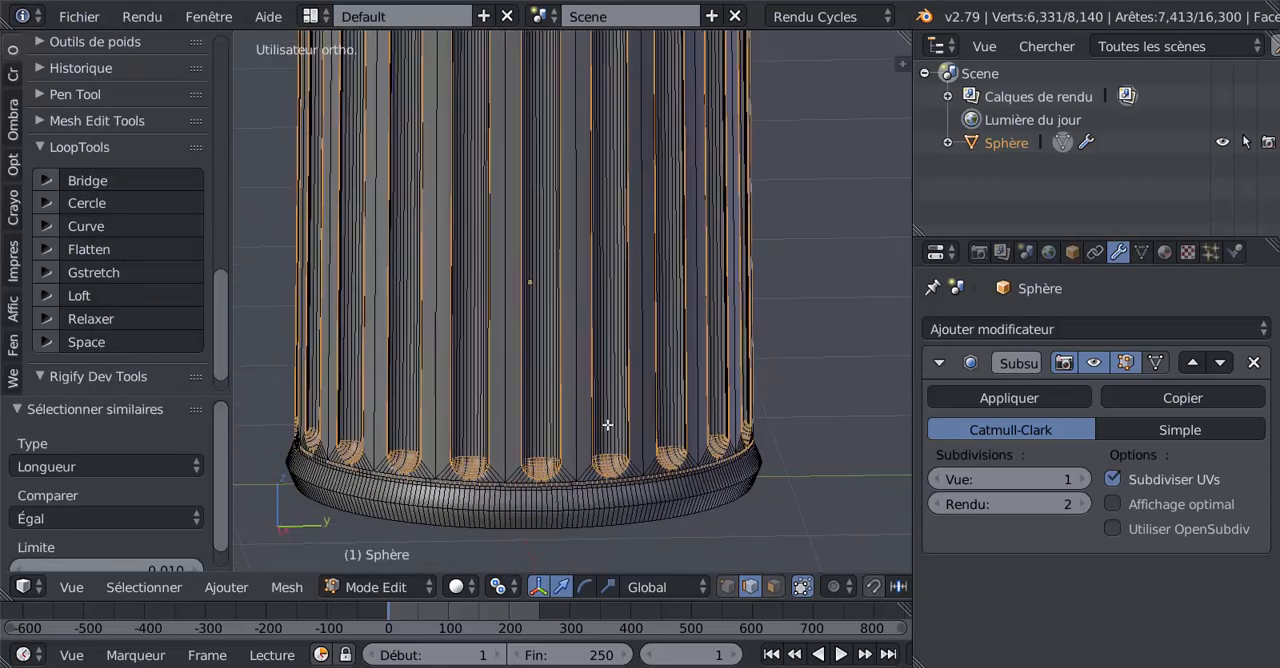
{"action": "middle_click_drag", "start_coordinate": [607, 425], "coordinate": [584, 443]}
{"action": "scroll", "coordinate": [578, 447], "scroll_direction": "up", "scroll_amount": 4}
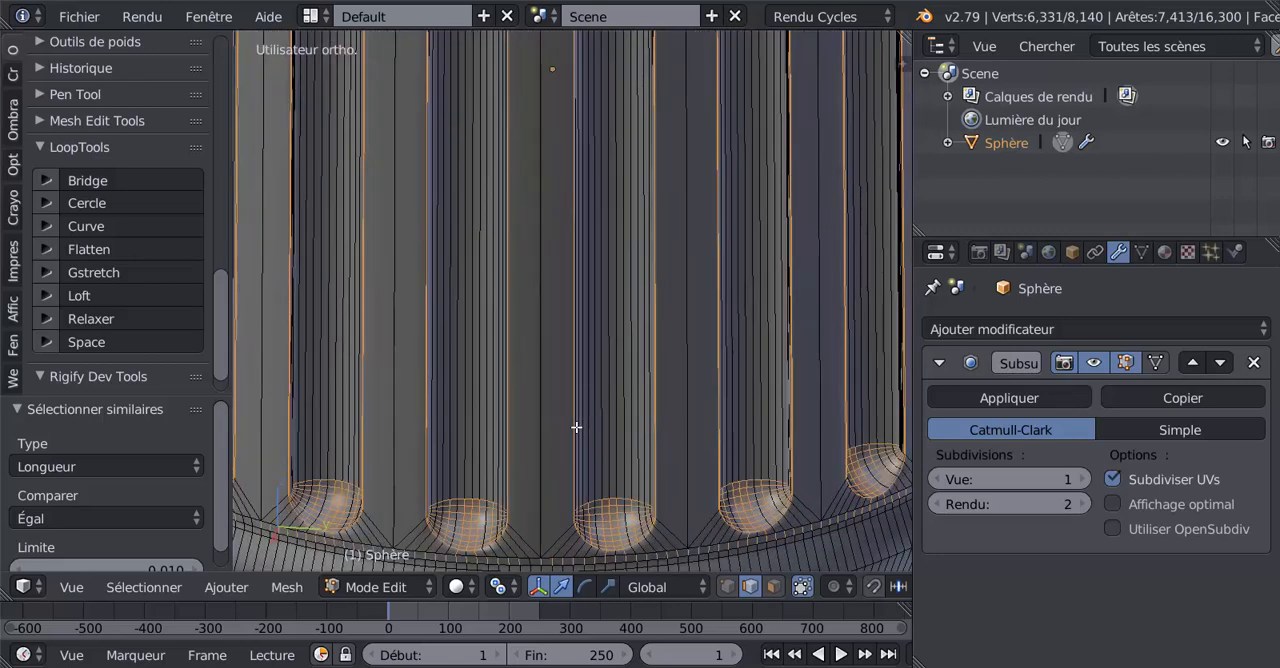
{"action": "scroll", "coordinate": [576, 427], "scroll_direction": "down", "scroll_amount": 3}
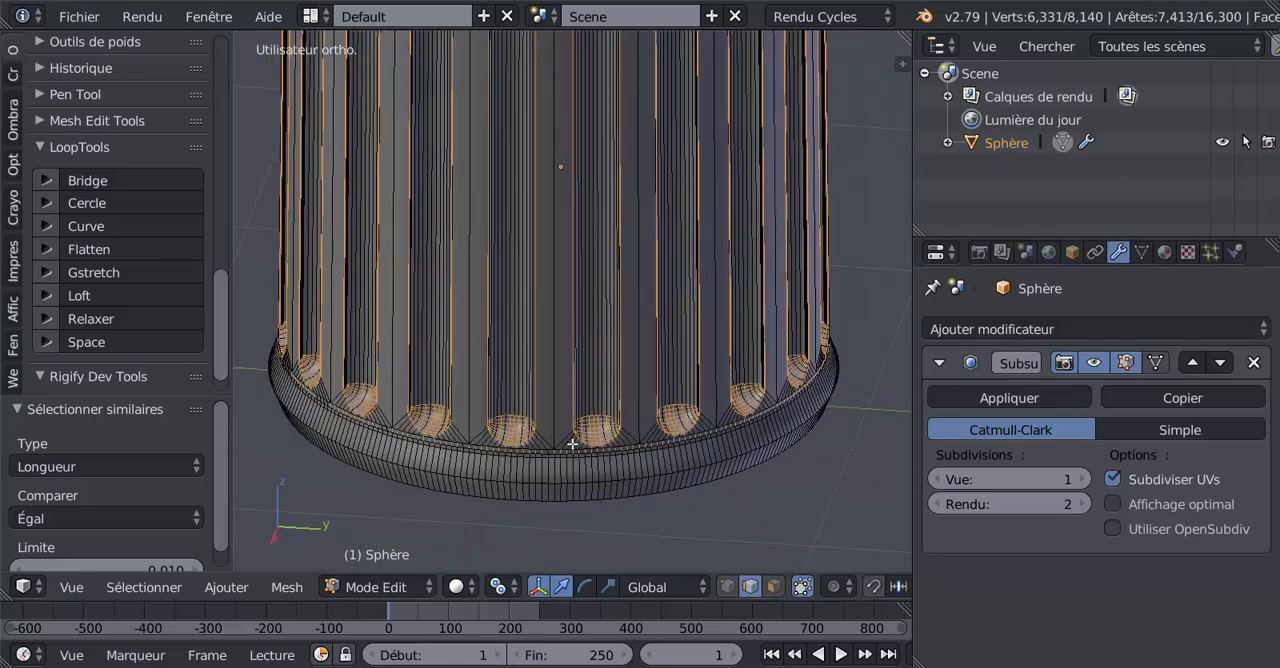
Step: Select a single flute's outline edge loop again and try Select Similar by Régions de faces
{"action": "right_click", "coordinate": [572, 444]}
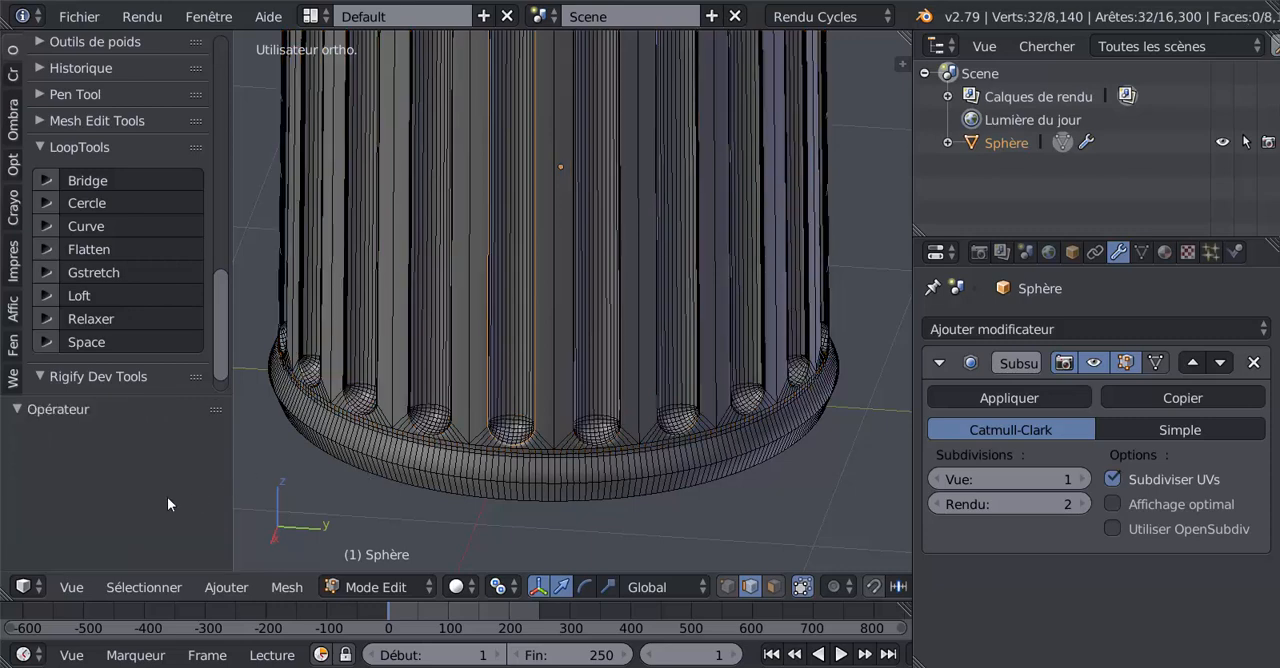
{"action": "left_click", "coordinate": [142, 586]}
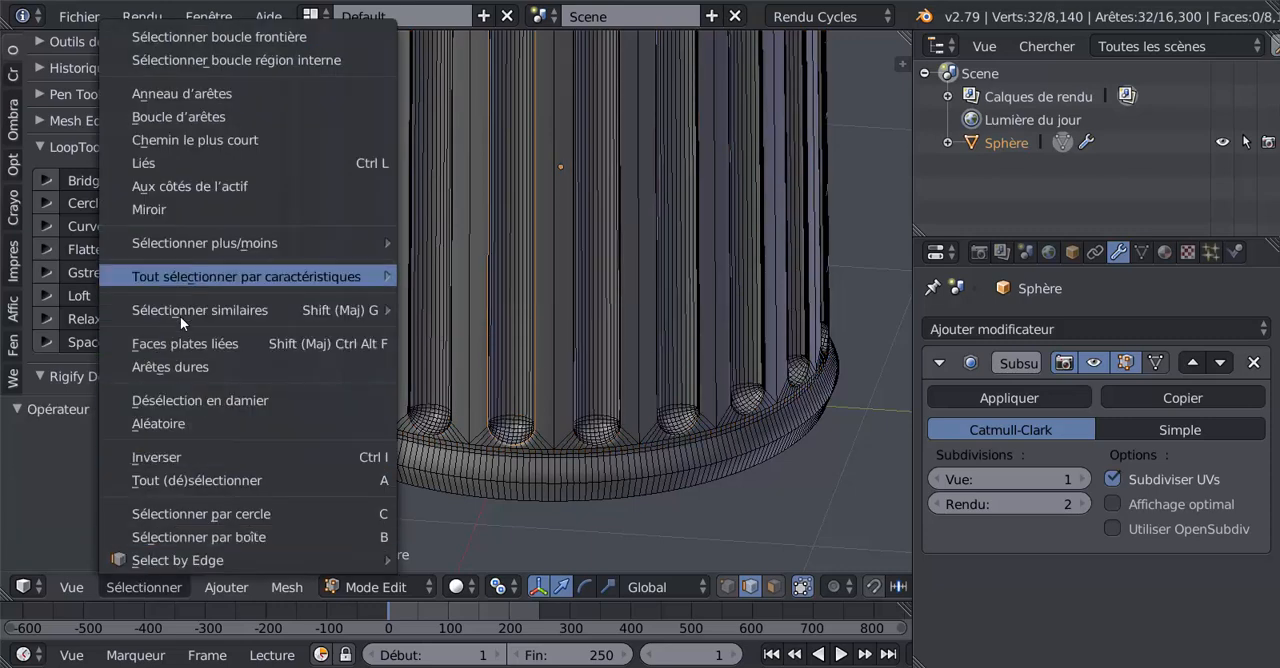
{"action": "mouse_move", "coordinate": [184, 311]}
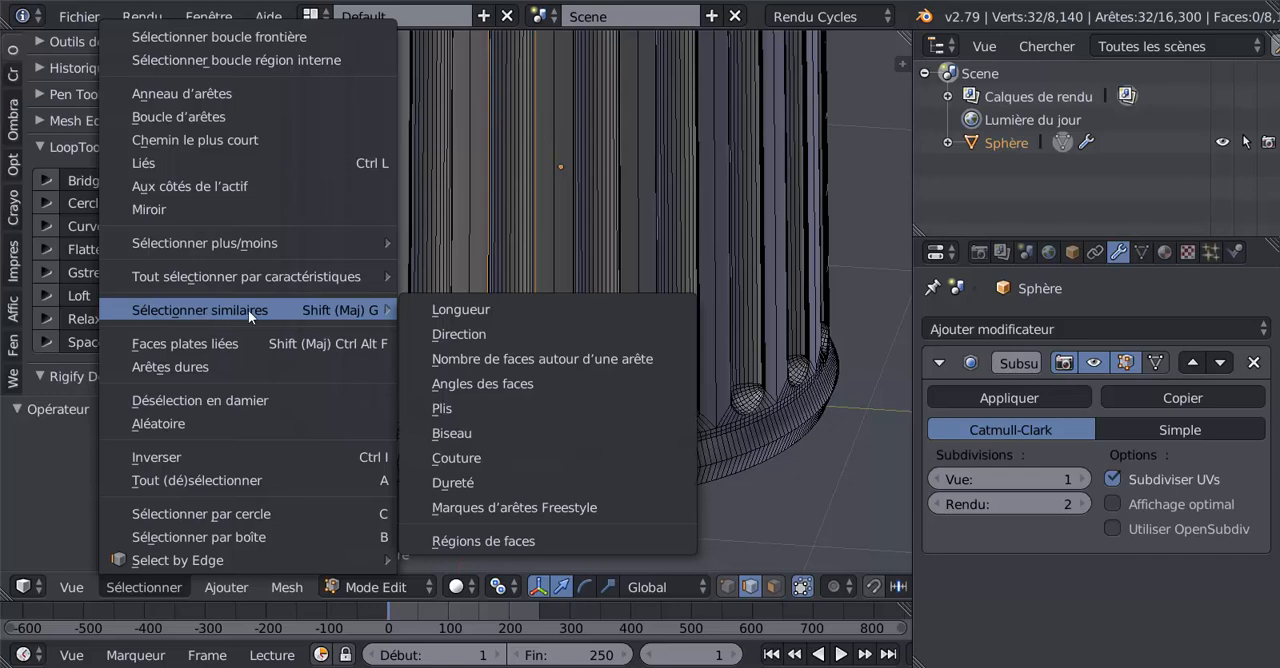
{"action": "left_click", "coordinate": [508, 541]}
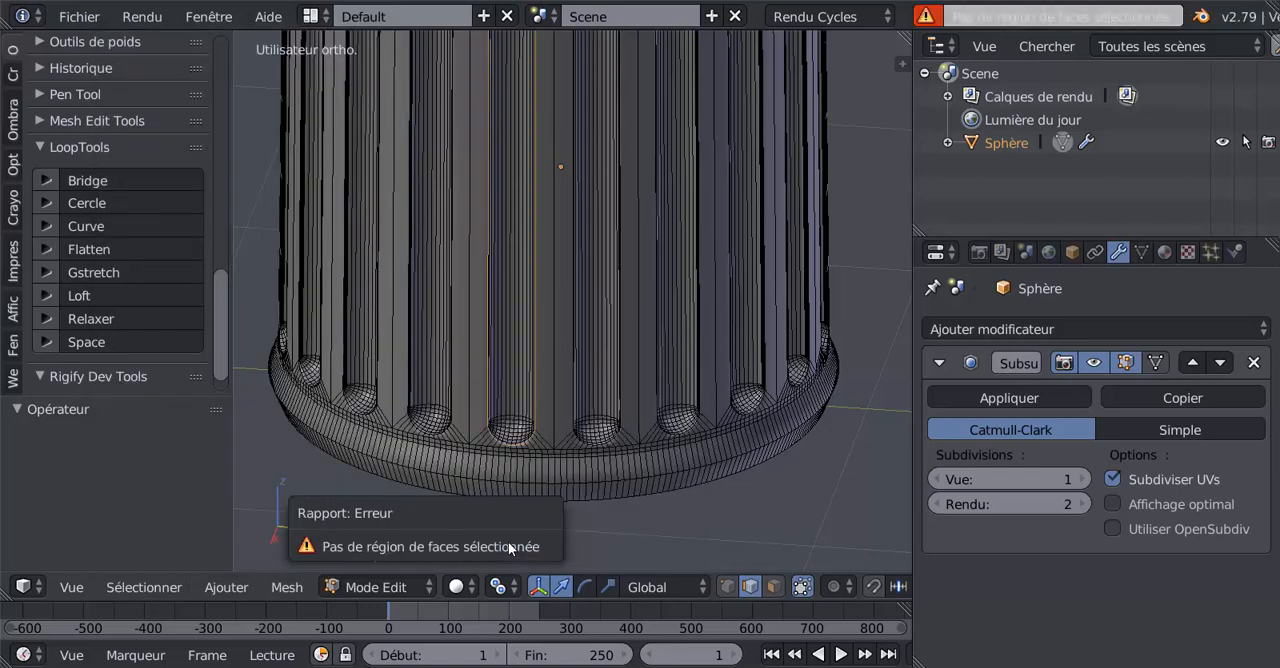
Step: Select all edges similar to the flute outline by Direction and check the selection along the shaft
{"action": "left_click", "coordinate": [144, 587]}
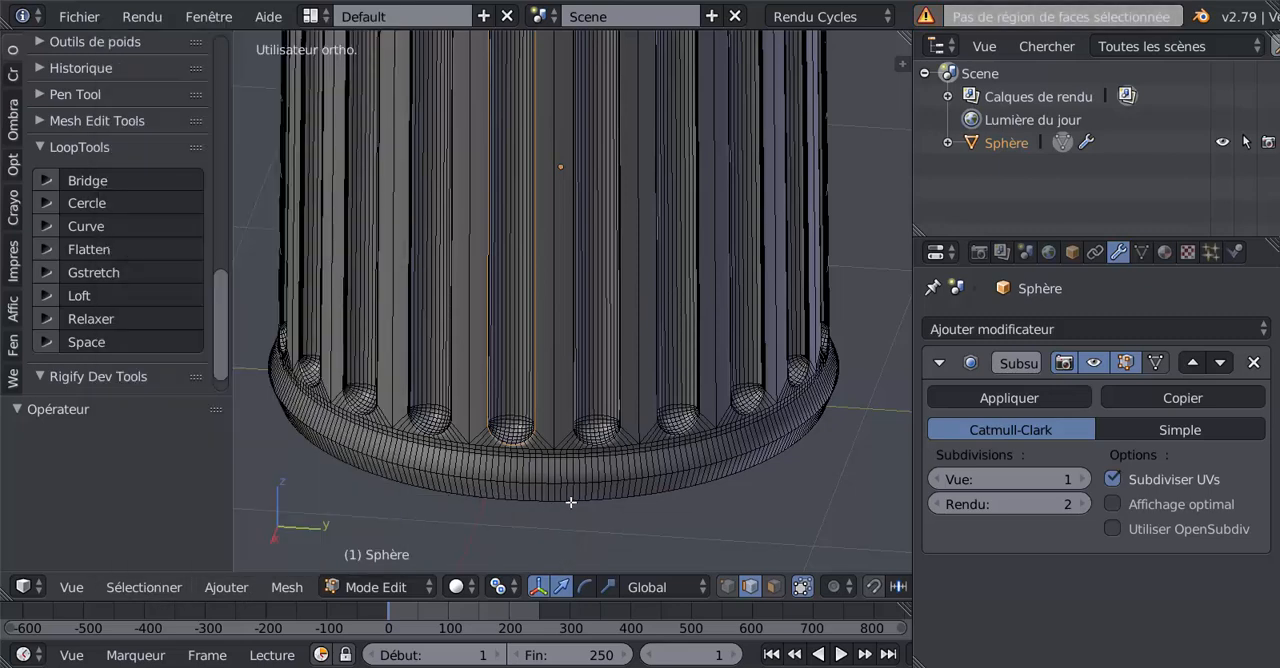
{"action": "left_click", "coordinate": [172, 587]}
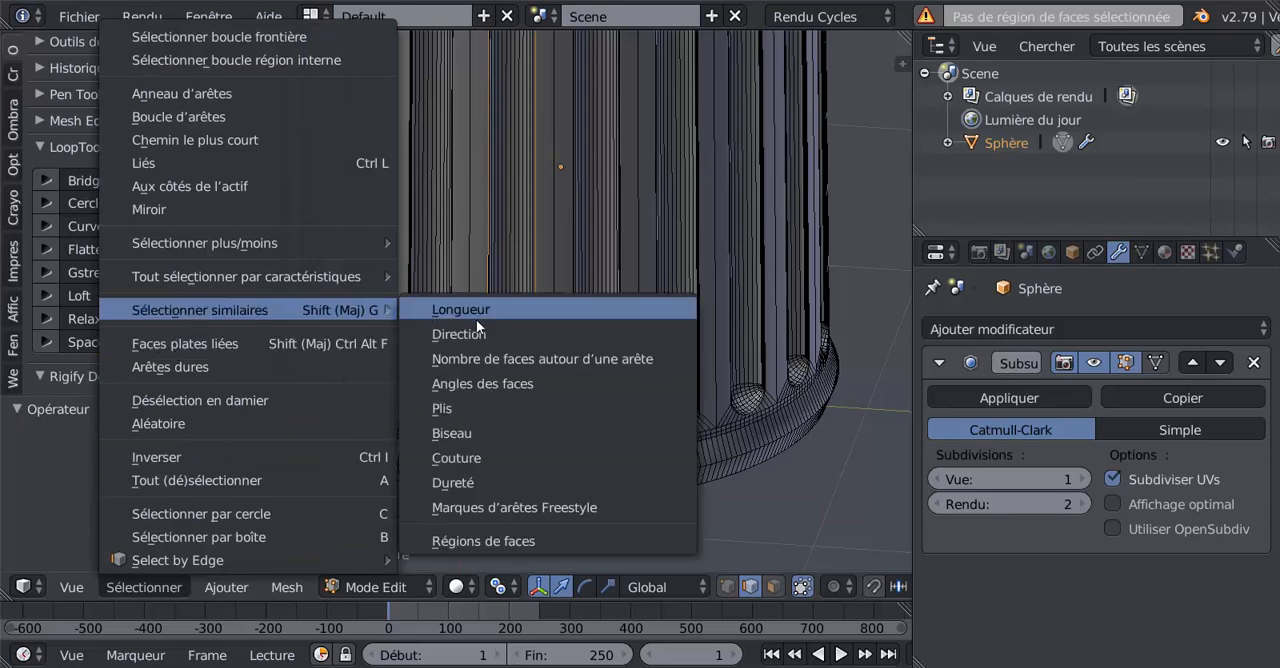
{"action": "left_click", "coordinate": [477, 333]}
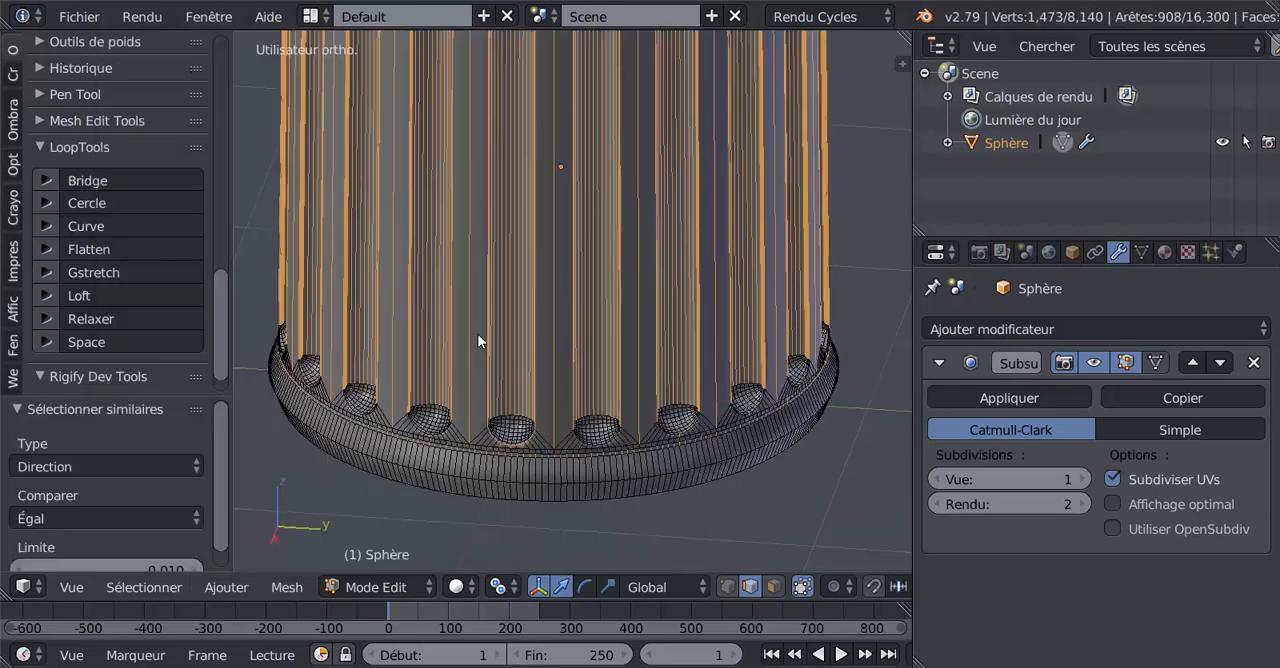
{"action": "scroll", "coordinate": [478, 334], "scroll_direction": "down", "scroll_amount": 4}
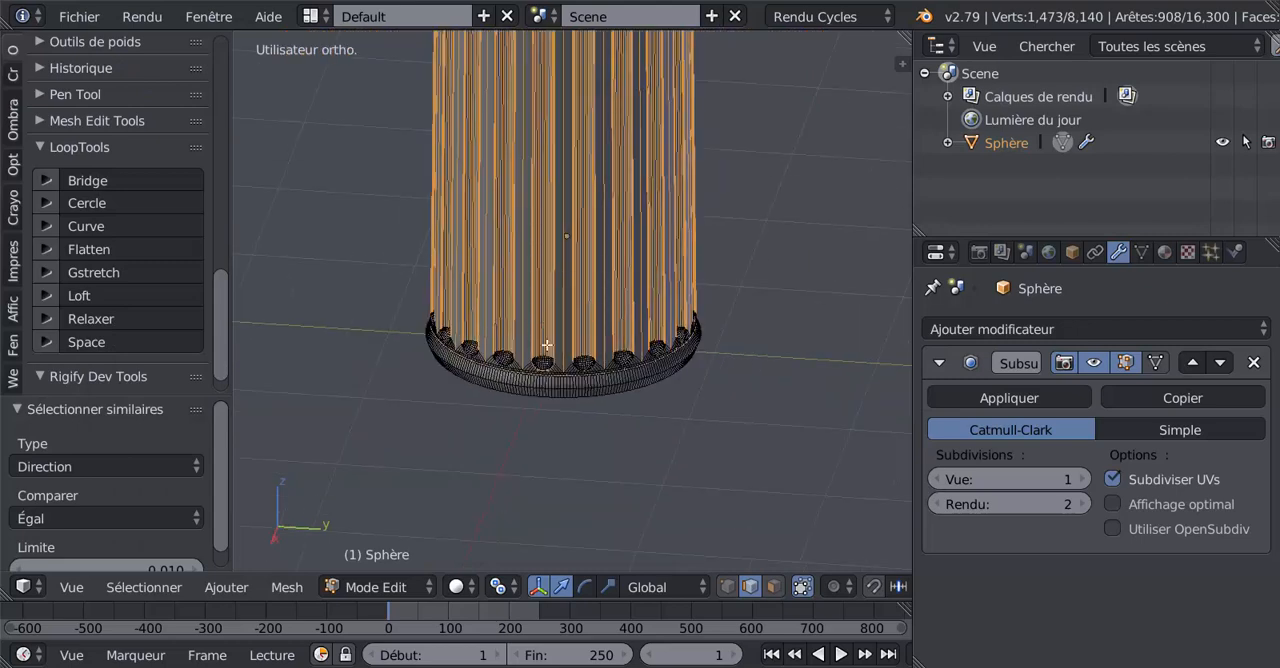
{"action": "middle_click_drag", "start_coordinate": [547, 312], "coordinate": [525, 544], "text": "shift"}
{"action": "scroll", "coordinate": [584, 386], "scroll_direction": "up", "scroll_amount": 3}
{"action": "scroll", "coordinate": [578, 380], "scroll_direction": "down", "scroll_amount": 6}
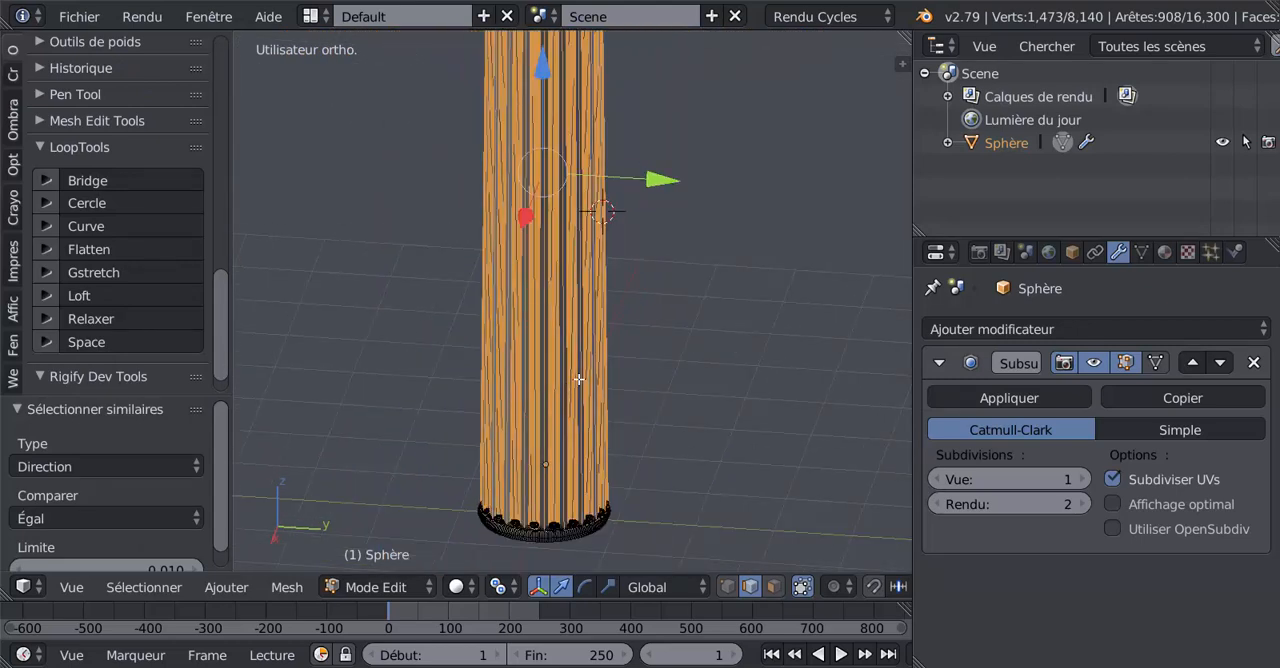
Step: Leave Edit Mode and examine the fluted column from its base moulding up to its upper end
{"action": "key", "text": "Tab"}
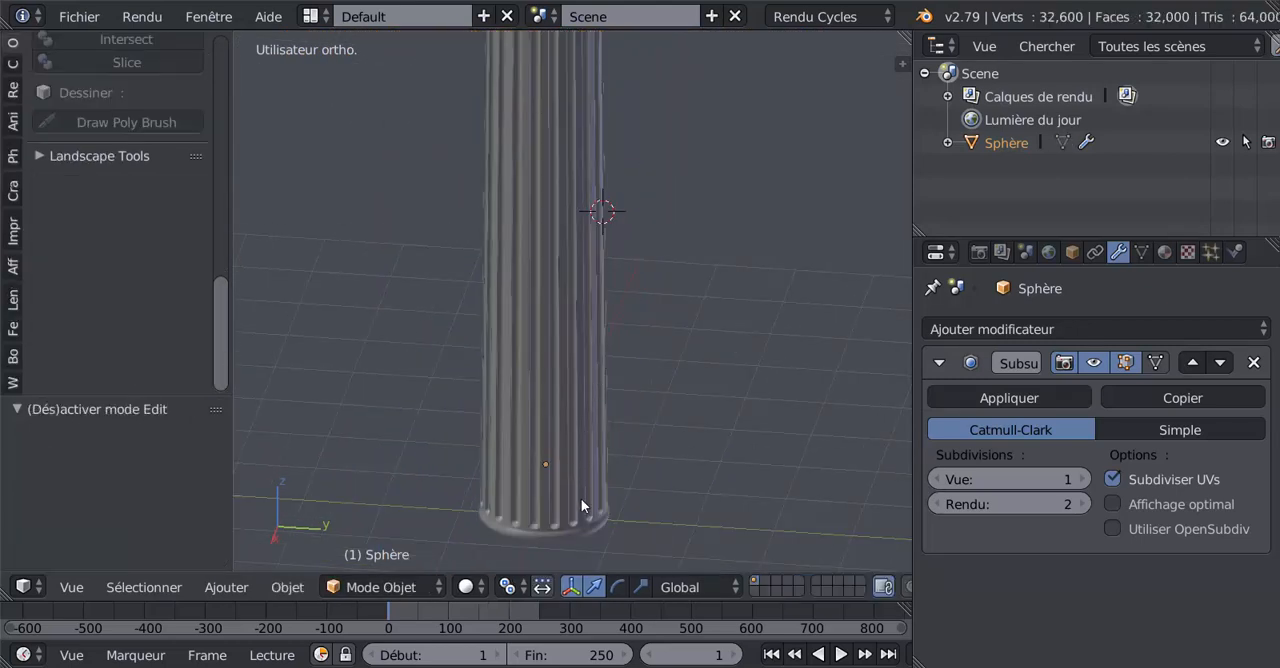
{"action": "middle_click_drag", "start_coordinate": [581, 498], "coordinate": [584, 383], "text": "shift"}
{"action": "scroll", "coordinate": [578, 401], "scroll_direction": "up", "scroll_amount": 5}
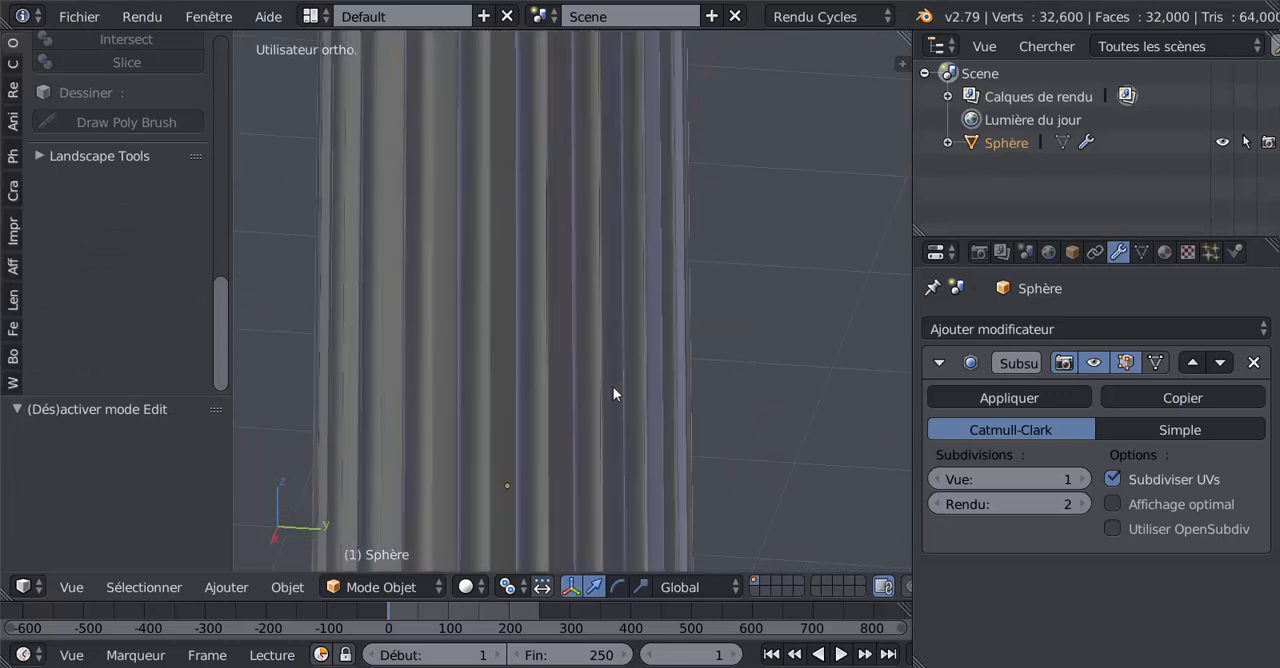
{"action": "scroll", "coordinate": [559, 429], "scroll_direction": "down", "scroll_amount": 5}
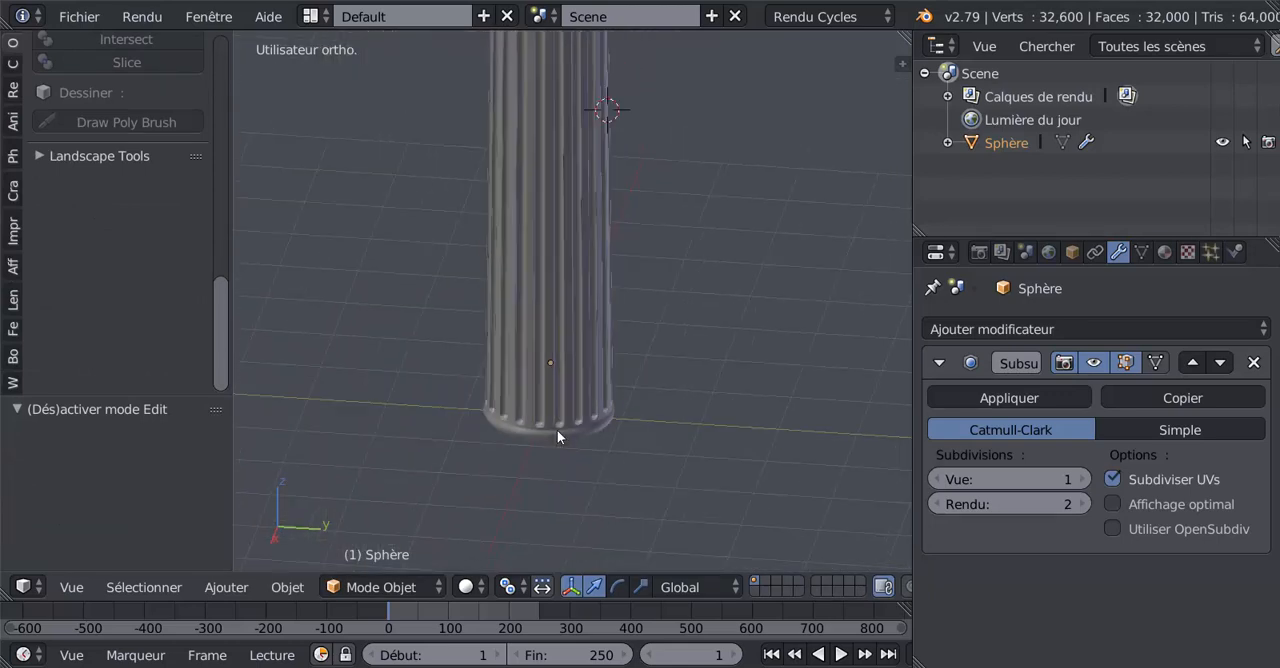
{"action": "middle_click_drag", "start_coordinate": [649, 340], "coordinate": [632, 368]}
{"action": "middle_click_drag", "start_coordinate": [620, 295], "coordinate": [705, 341]}
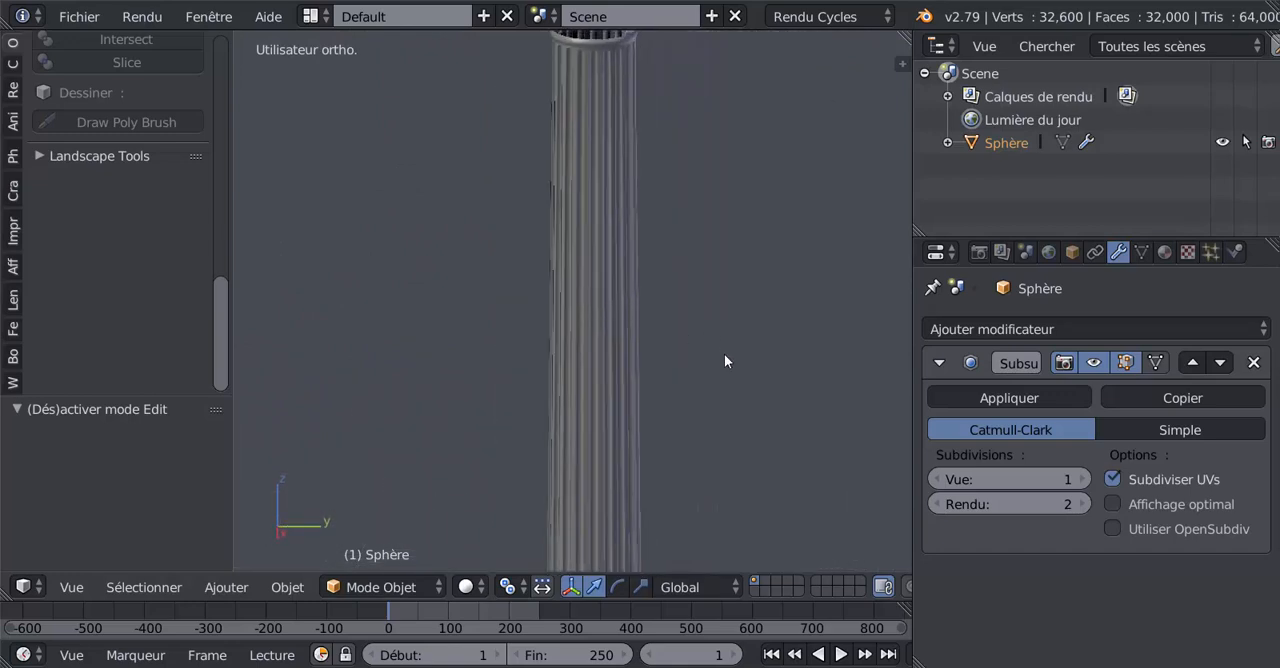
{"action": "scroll", "coordinate": [729, 356], "scroll_direction": "down", "scroll_amount": 3}
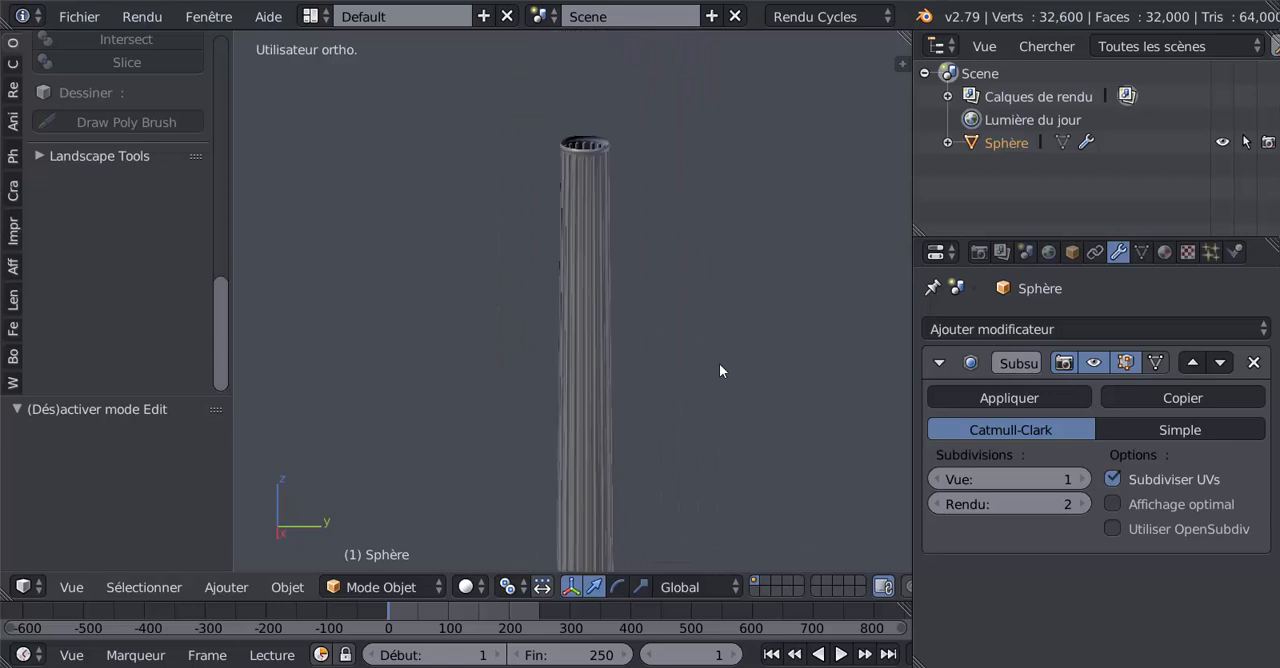
Step: Select the fluted column and move it about 19.1 units in the negative Y direction, clear of the grid
{"action": "right_click", "coordinate": [587, 337]}
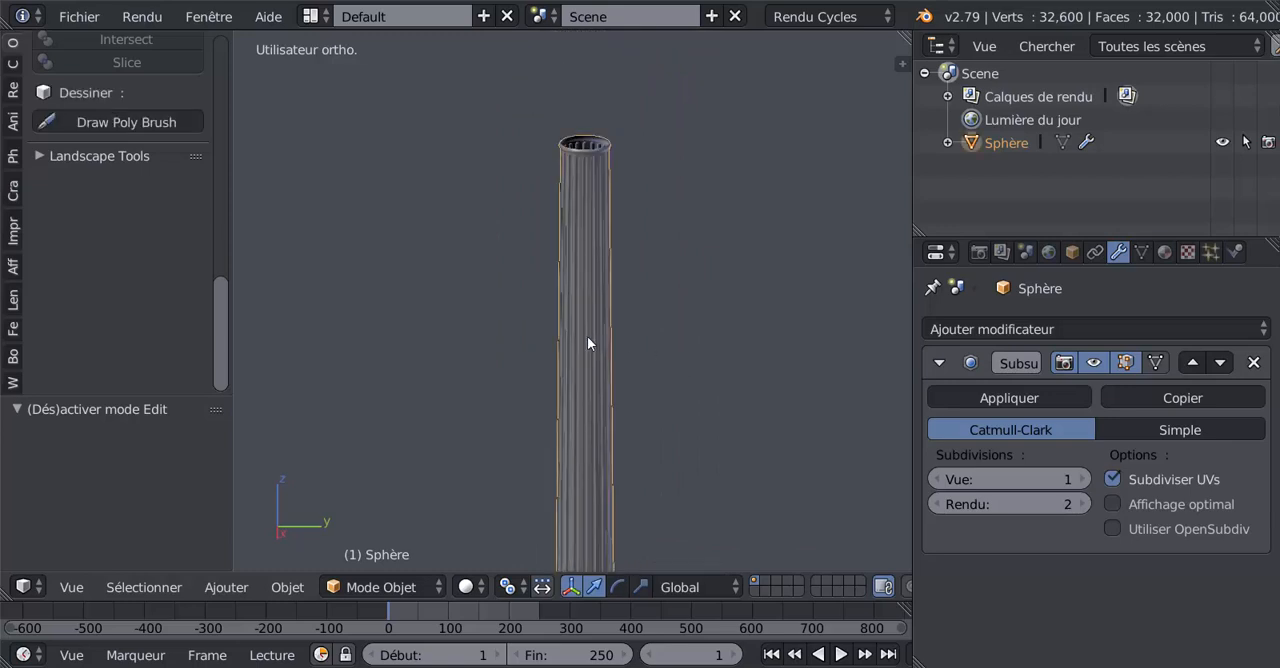
{"action": "scroll", "coordinate": [630, 362], "scroll_direction": "down", "scroll_amount": 4}
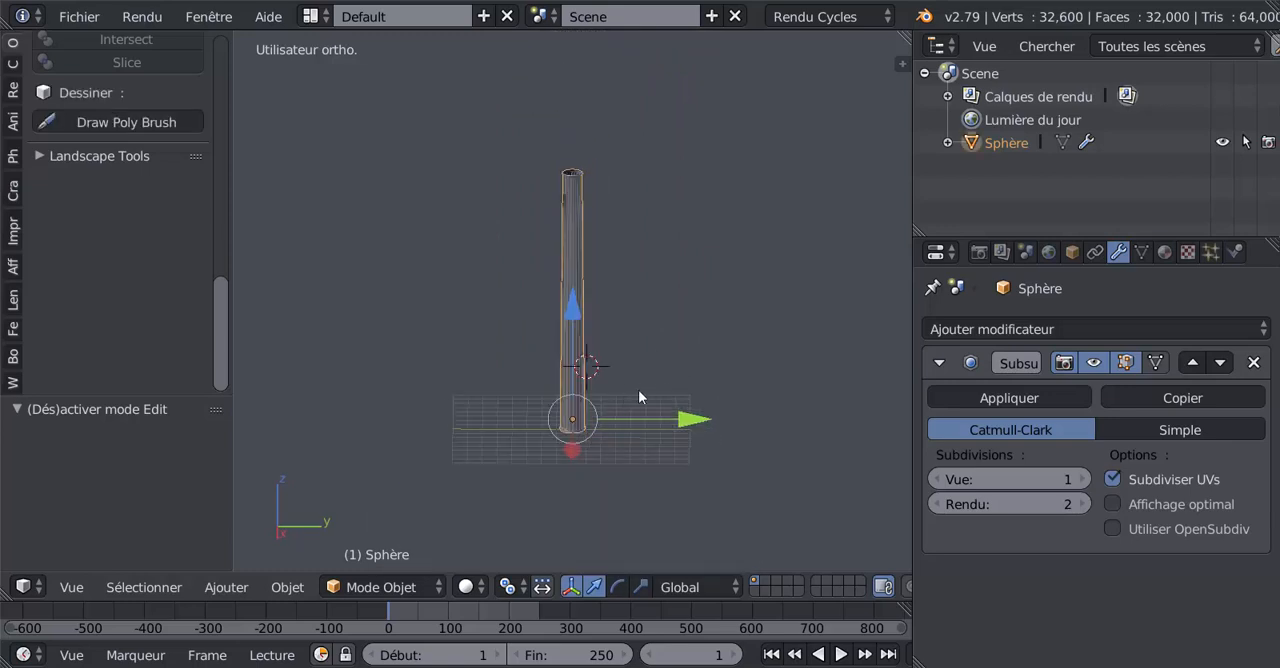
{"action": "middle_click_drag", "start_coordinate": [698, 391], "coordinate": [638, 404]}
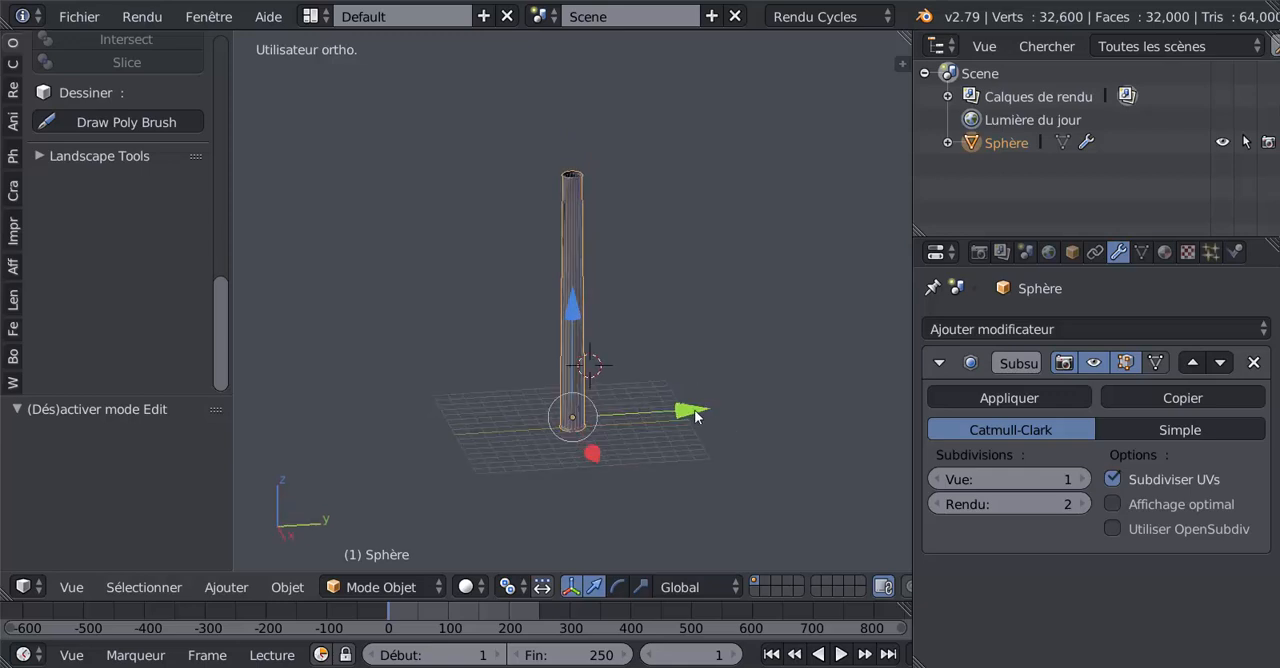
{"action": "scroll", "coordinate": [670, 416], "scroll_direction": "up", "scroll_amount": 8}
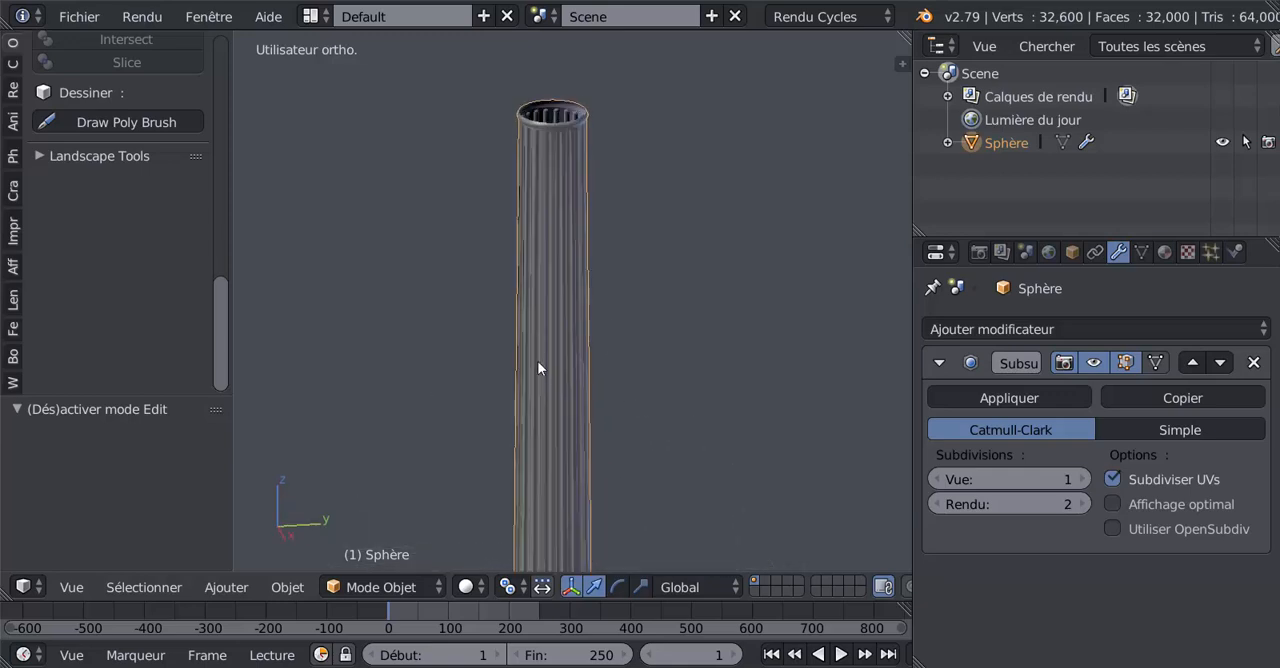
{"action": "scroll", "coordinate": [537, 325], "scroll_direction": "down", "scroll_amount": 5}
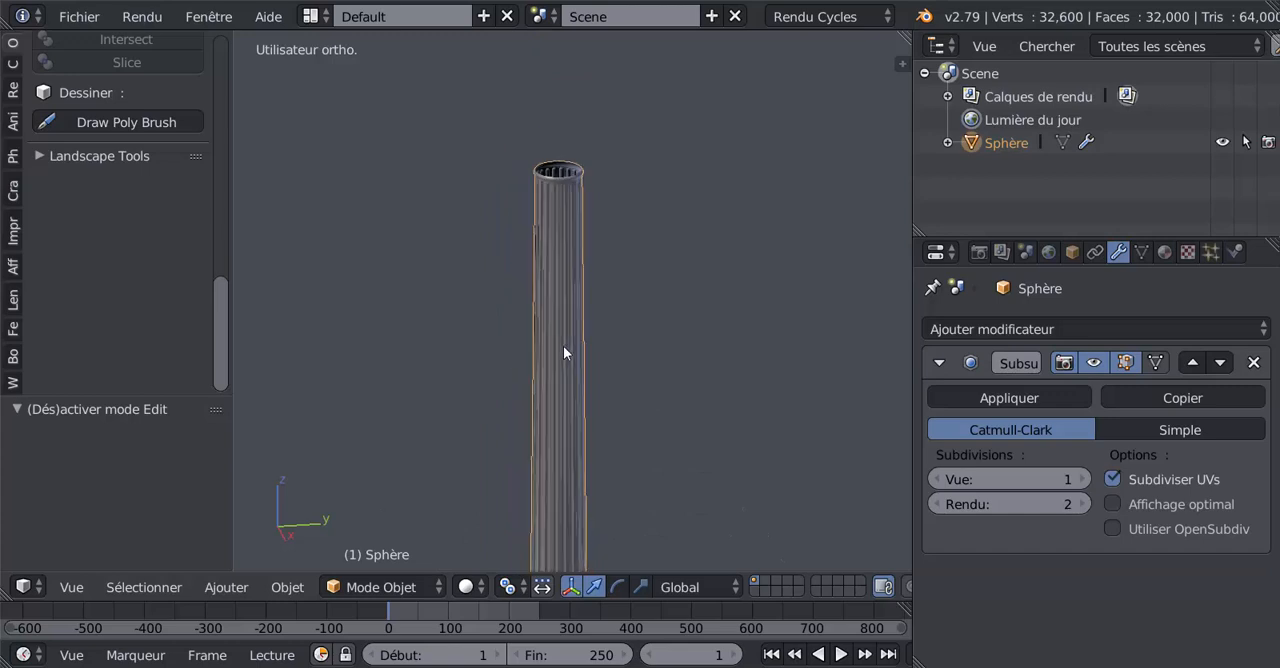
{"action": "scroll", "coordinate": [652, 463], "scroll_direction": "down", "scroll_amount": 1}
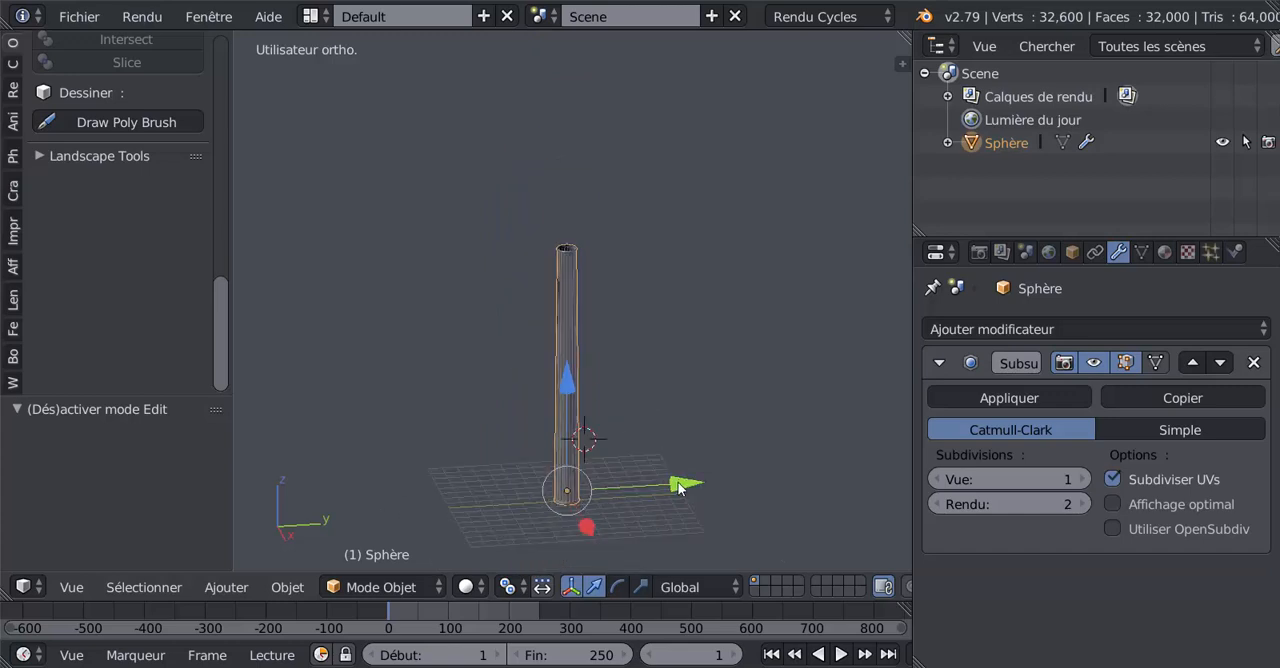
{"action": "left_click_drag", "start_coordinate": [678, 484], "coordinate": [395, 483]}
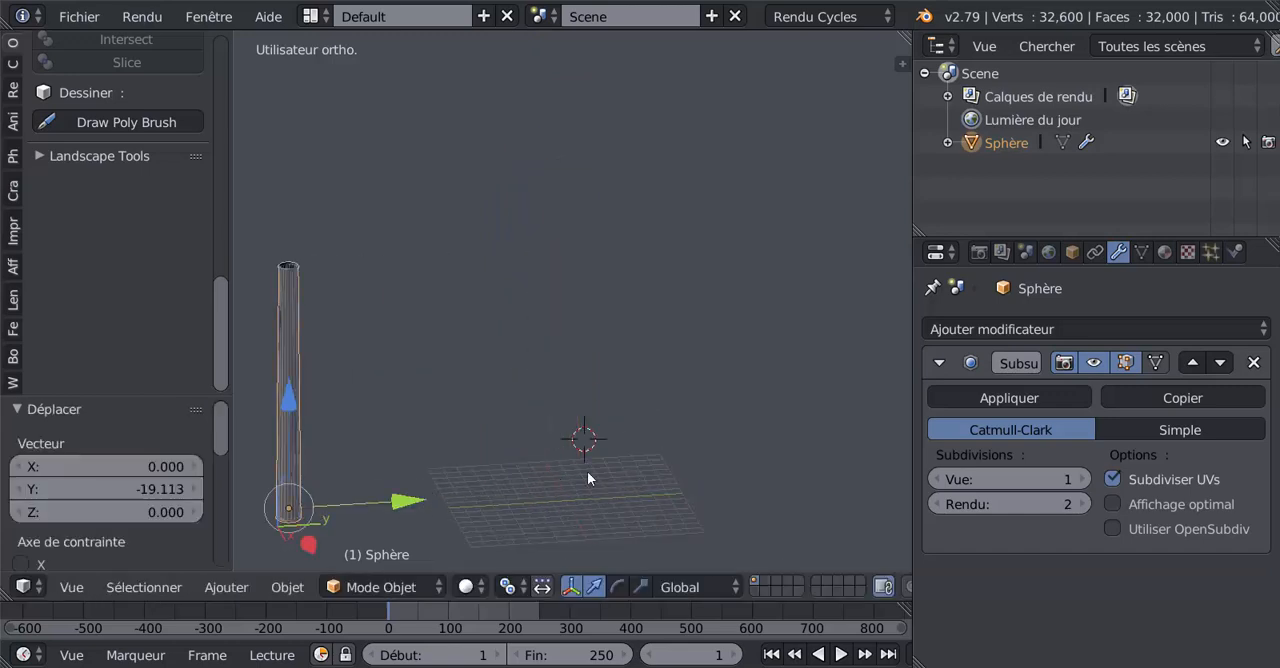
Step: Snap the 3D cursor to the scene centre and add a mesh circle with 32 vertices and radius 1 there
{"action": "key", "text": "shift+s"}
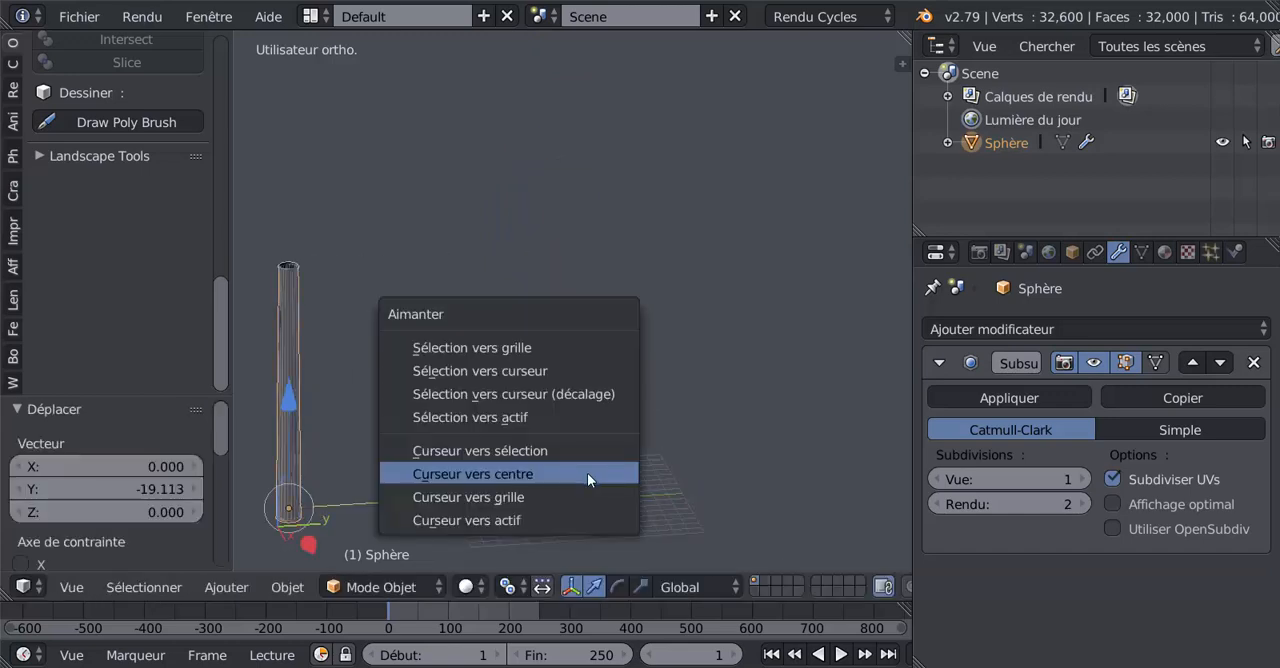
{"action": "left_click", "coordinate": [502, 473]}
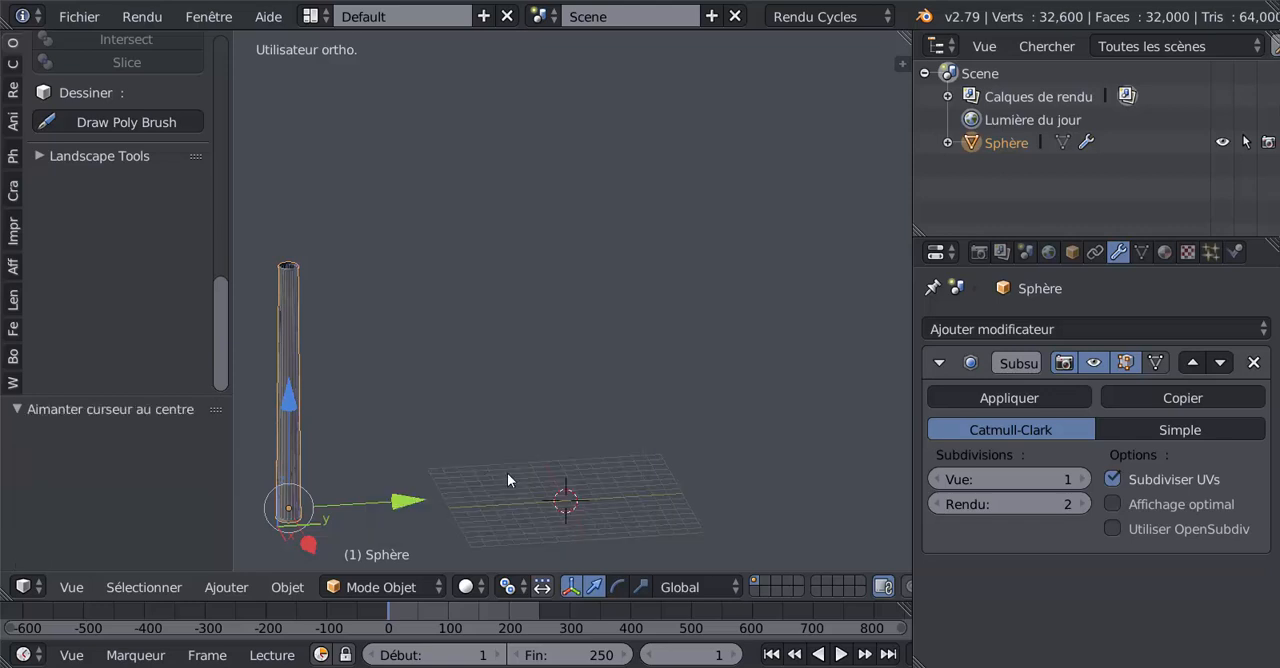
{"action": "left_click", "coordinate": [13, 46]}
{"action": "left_click_drag", "start_coordinate": [218, 135], "coordinate": [222, 208]}
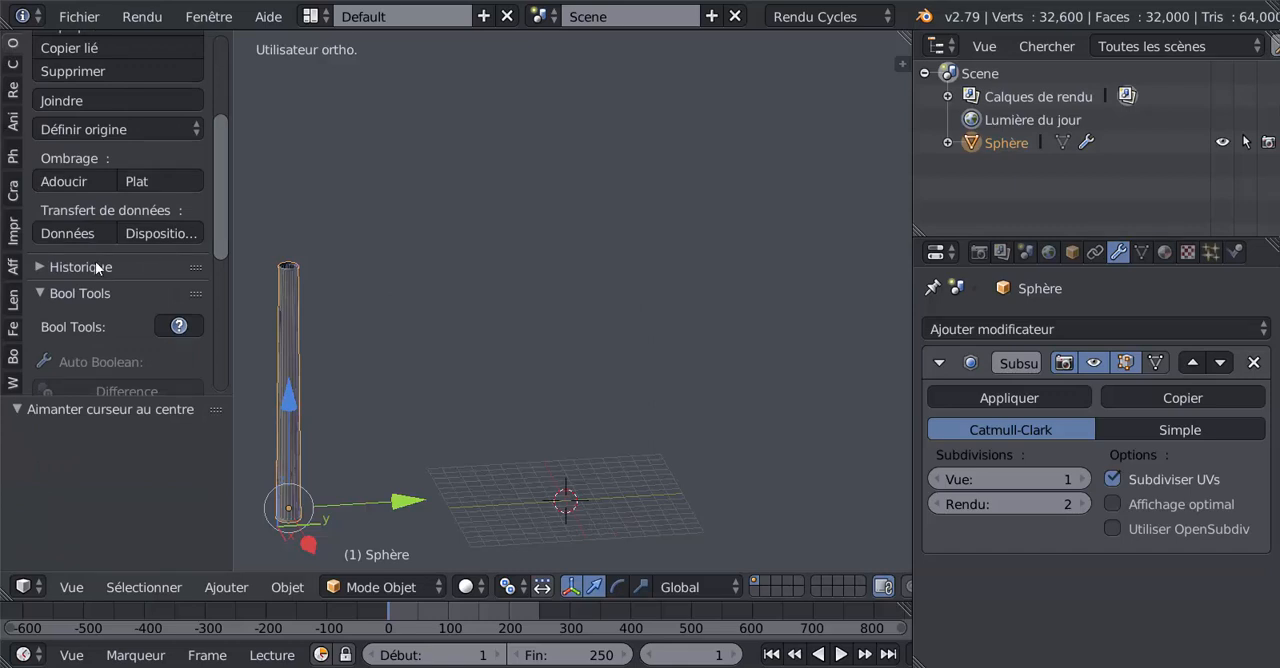
{"action": "left_click", "coordinate": [13, 65]}
{"action": "left_click", "coordinate": [79, 145]}
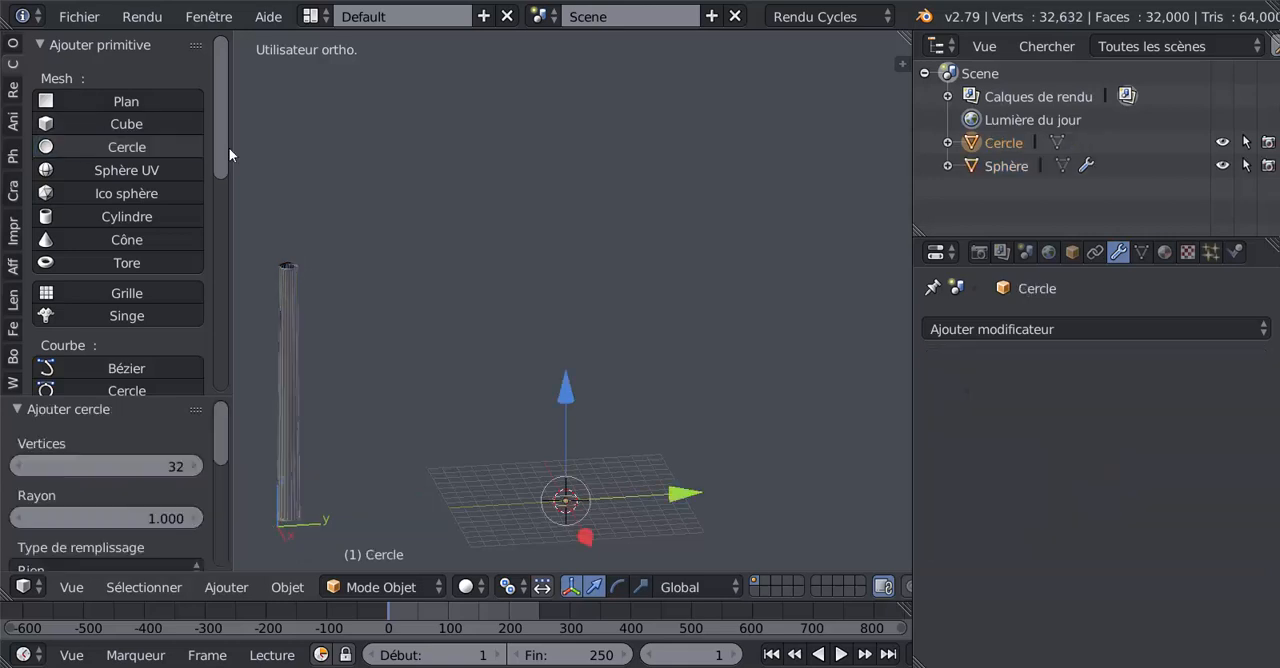
Step: Extrude the circle's vertices inward into a flat ring, scaling the inner loop to about 0.352 and by a further 0.721
{"action": "key", "text": "KP_7"}
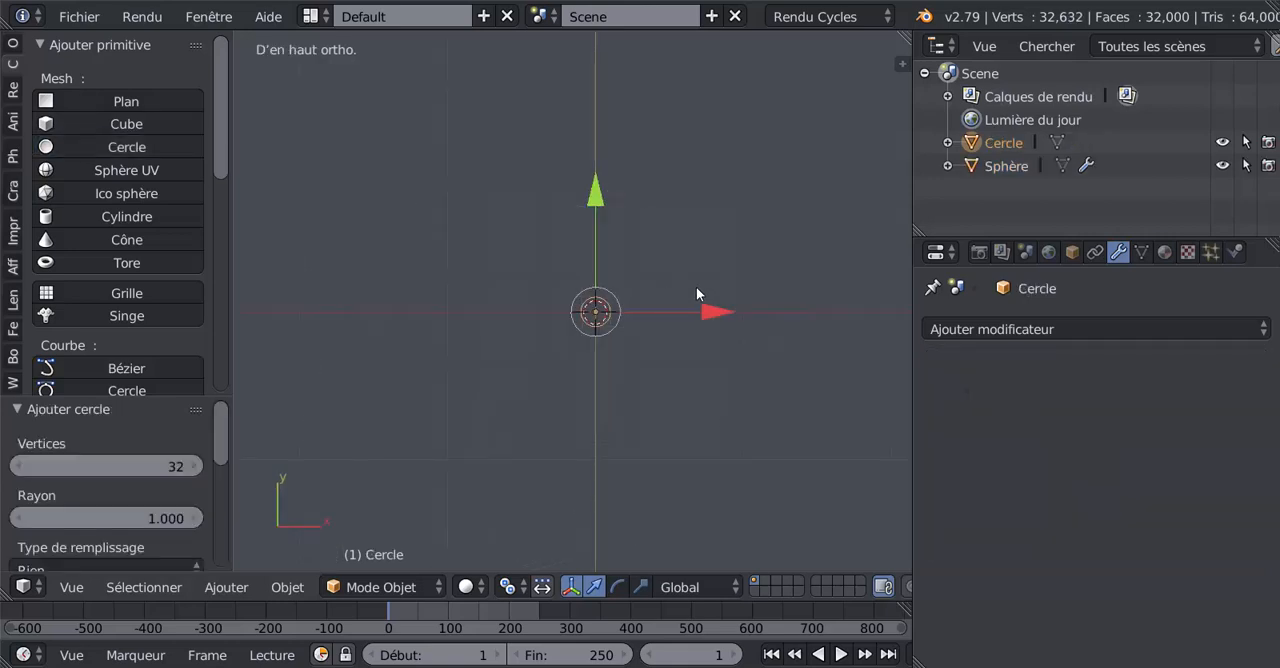
{"action": "scroll", "coordinate": [696, 286], "scroll_direction": "up", "scroll_amount": 5}
{"action": "key", "text": "Tab"}
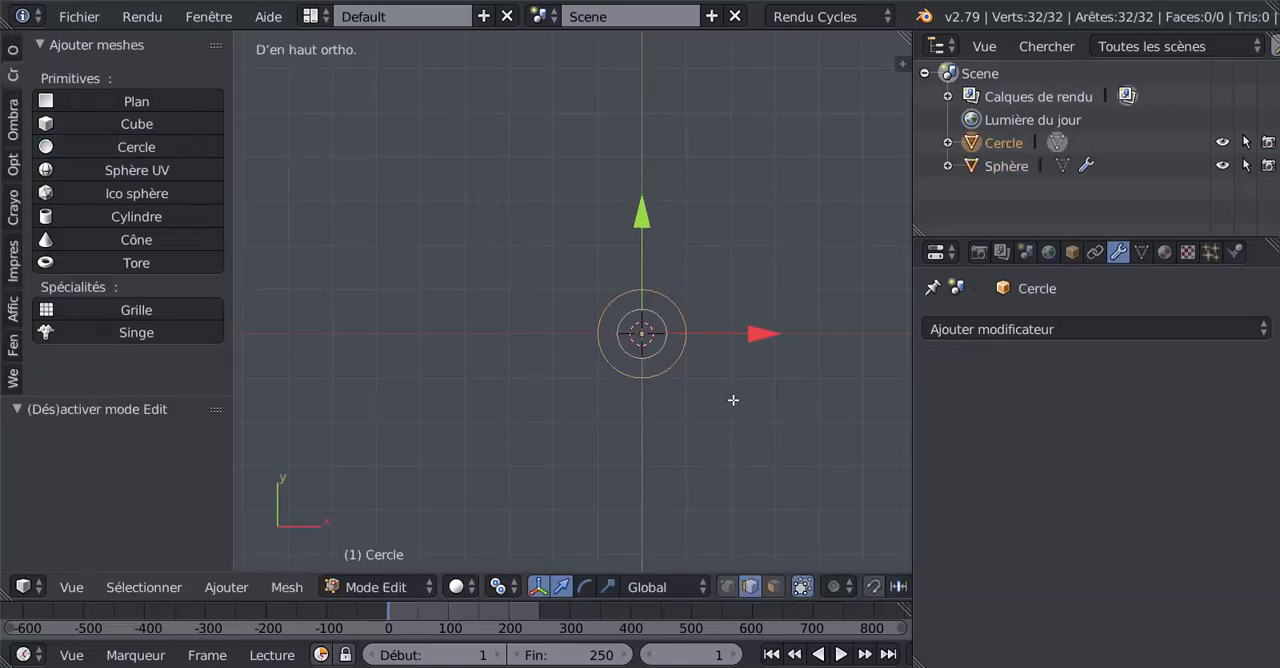
{"action": "middle_click_drag", "start_coordinate": [733, 400], "coordinate": [680, 379], "text": "shift"}
{"action": "left_click", "coordinate": [724, 589]}
{"action": "scroll", "coordinate": [628, 434], "scroll_direction": "up", "scroll_amount": 3}
{"action": "key", "text": "e"}
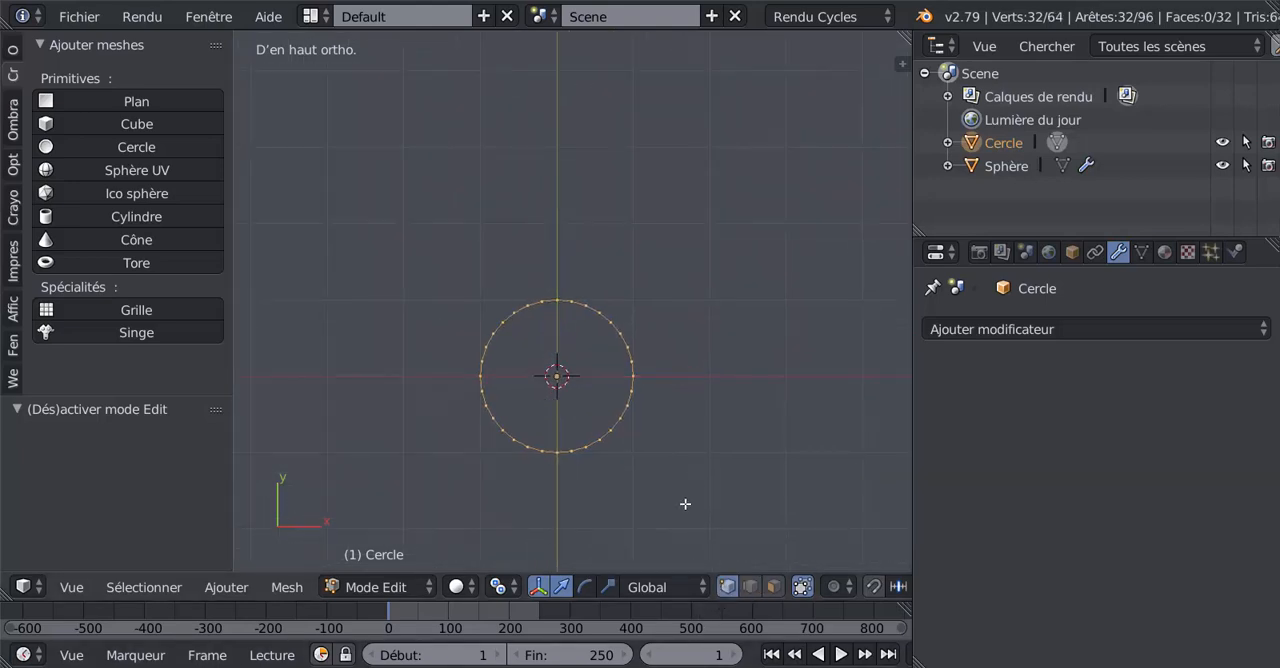
{"action": "key", "text": "s"}
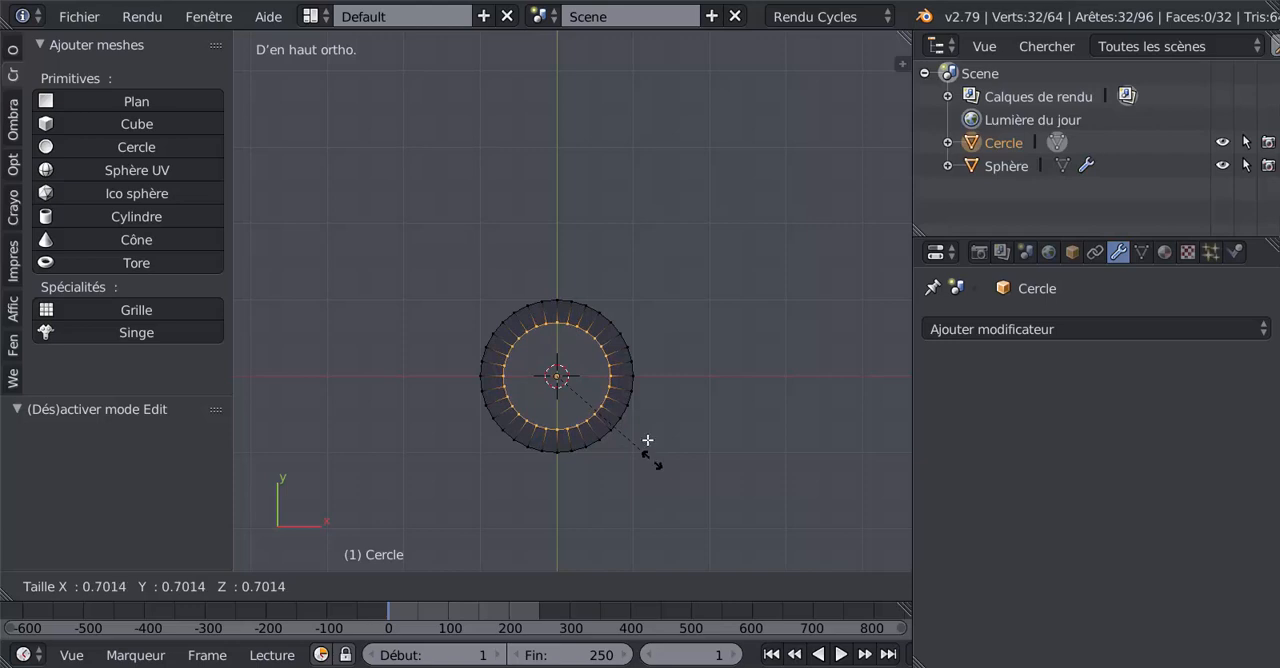
{"action": "left_click", "coordinate": [615, 401]}
{"action": "scroll", "coordinate": [590, 433], "scroll_direction": "up", "scroll_amount": 4}
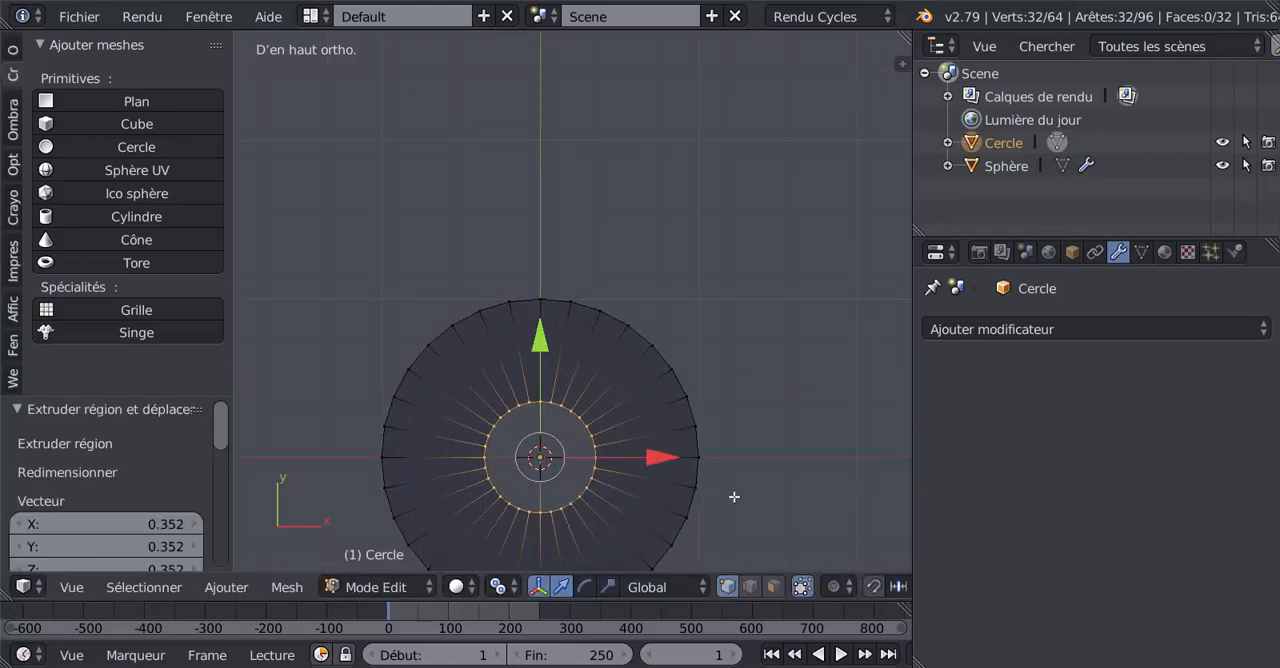
{"action": "key", "text": "s"}
{"action": "left_click", "coordinate": [677, 474]}
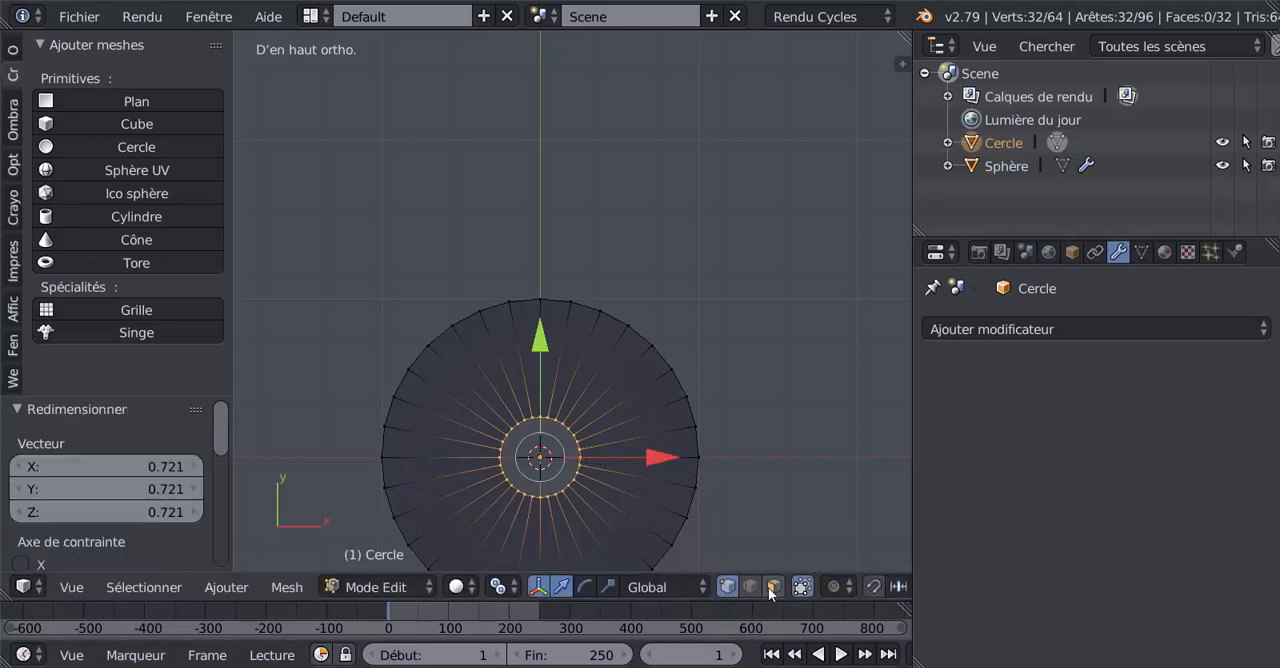
Step: Select every second wedge face of the ring in face mode using Désélection en damier
{"action": "left_click", "coordinate": [770, 590]}
{"action": "key", "text": "a"}
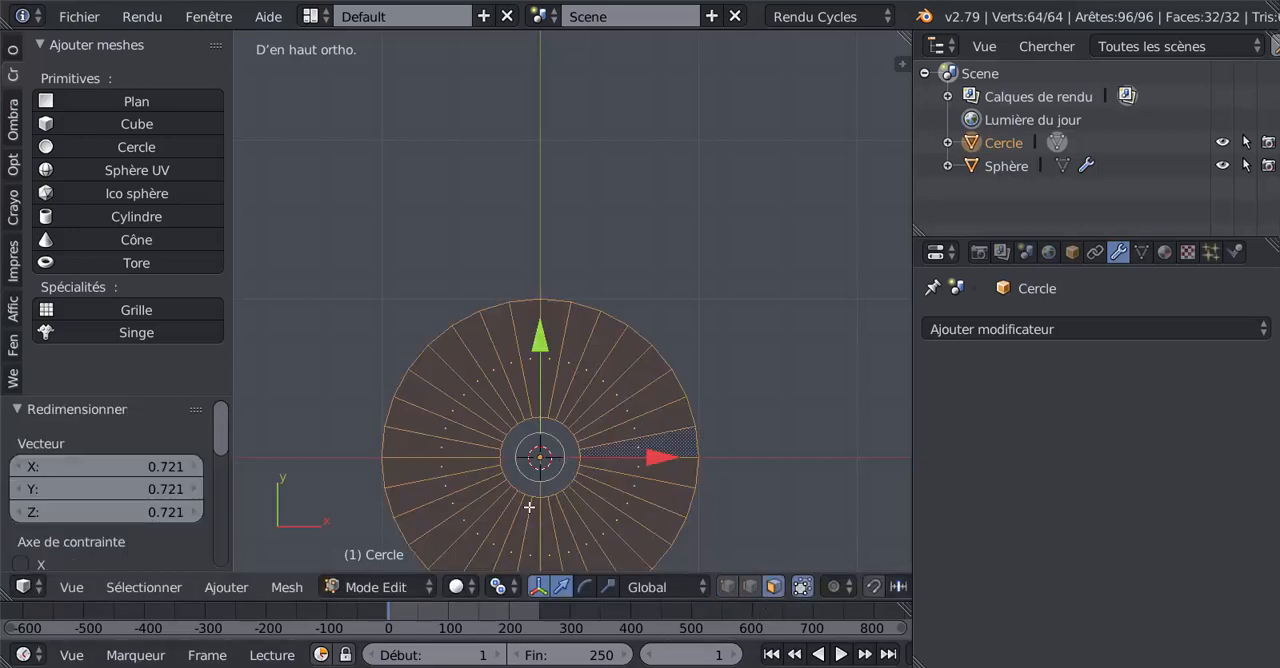
{"action": "scroll", "coordinate": [529, 507], "scroll_direction": "down", "scroll_amount": 3}
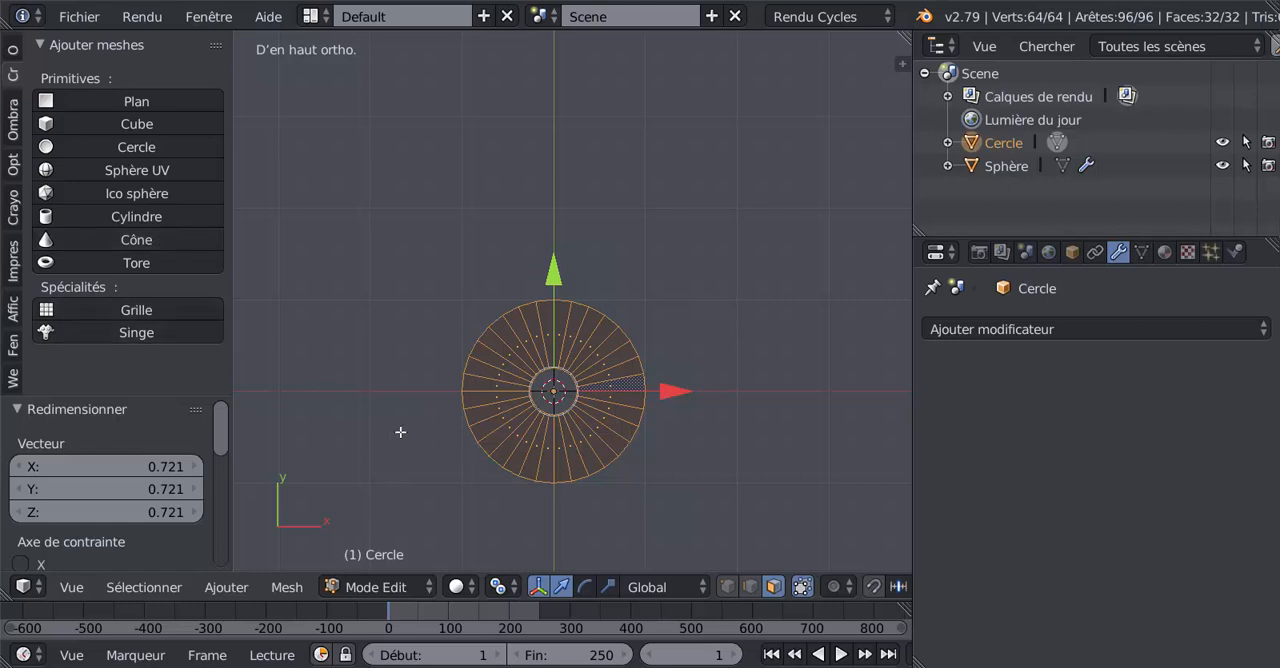
{"action": "scroll", "coordinate": [774, 435], "scroll_direction": "up", "scroll_amount": 1}
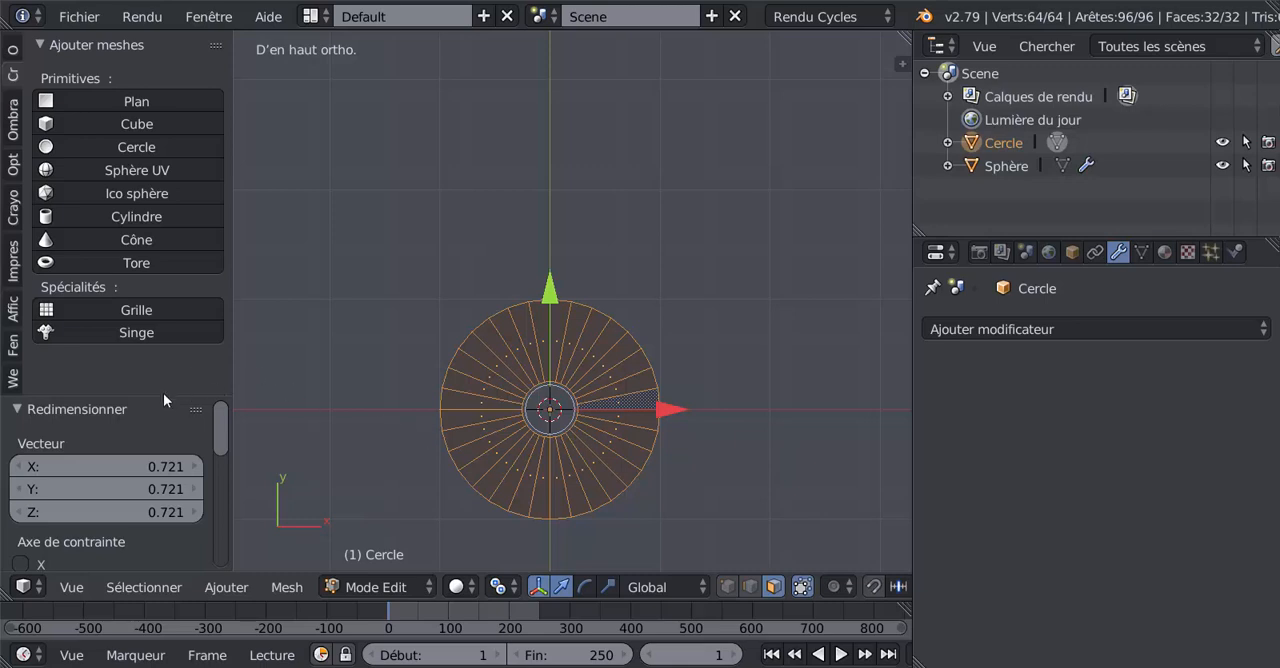
{"action": "left_click", "coordinate": [144, 587]}
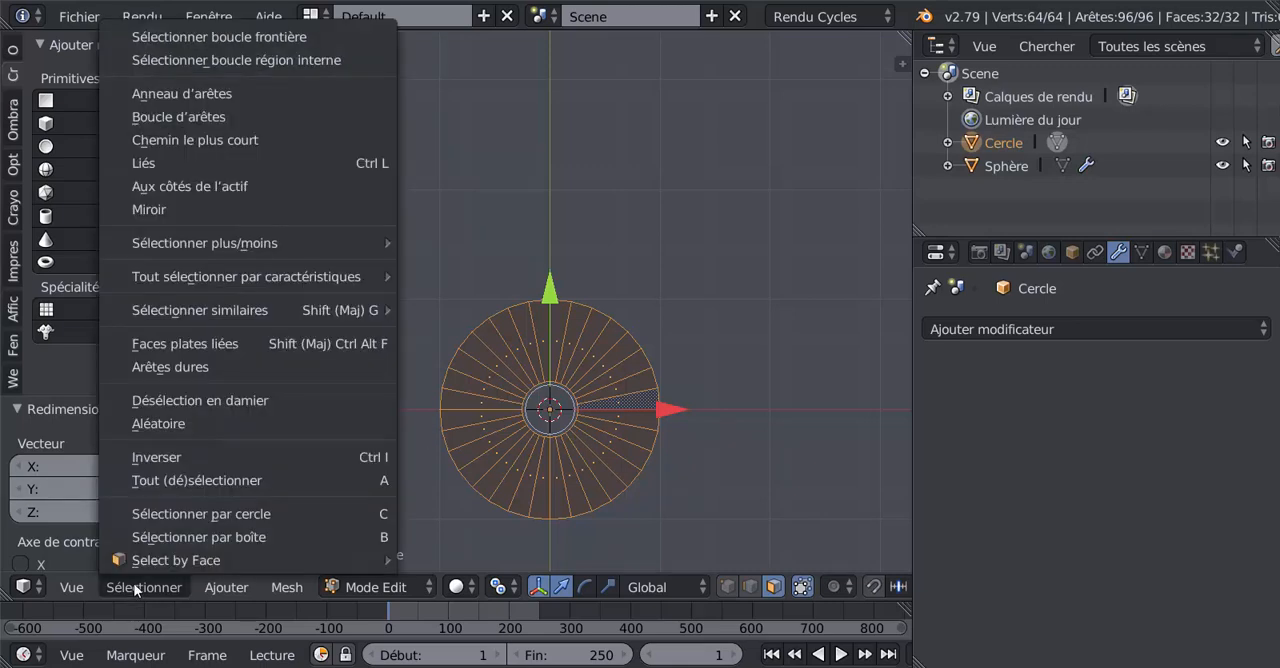
{"action": "left_click", "coordinate": [161, 401]}
Step: Inset the alternating wedge faces slightly so each gets a narrow border
{"action": "scroll", "coordinate": [746, 385], "scroll_direction": "up", "scroll_amount": 3}
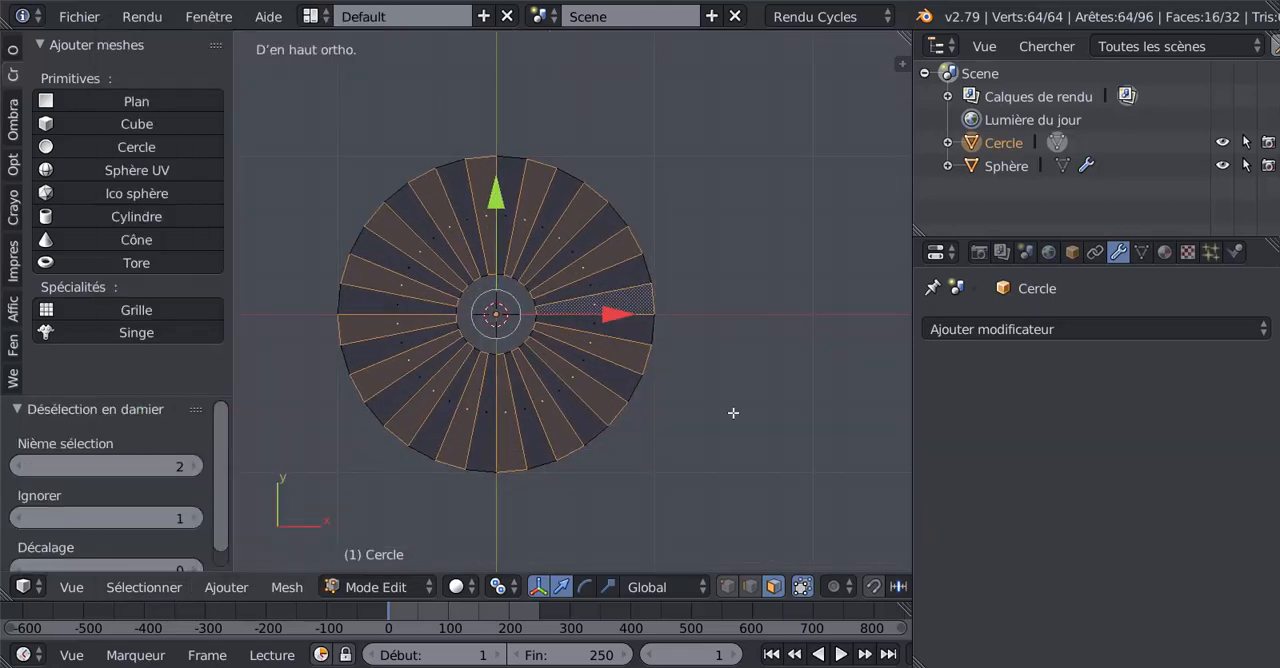
{"action": "key", "text": "i"}
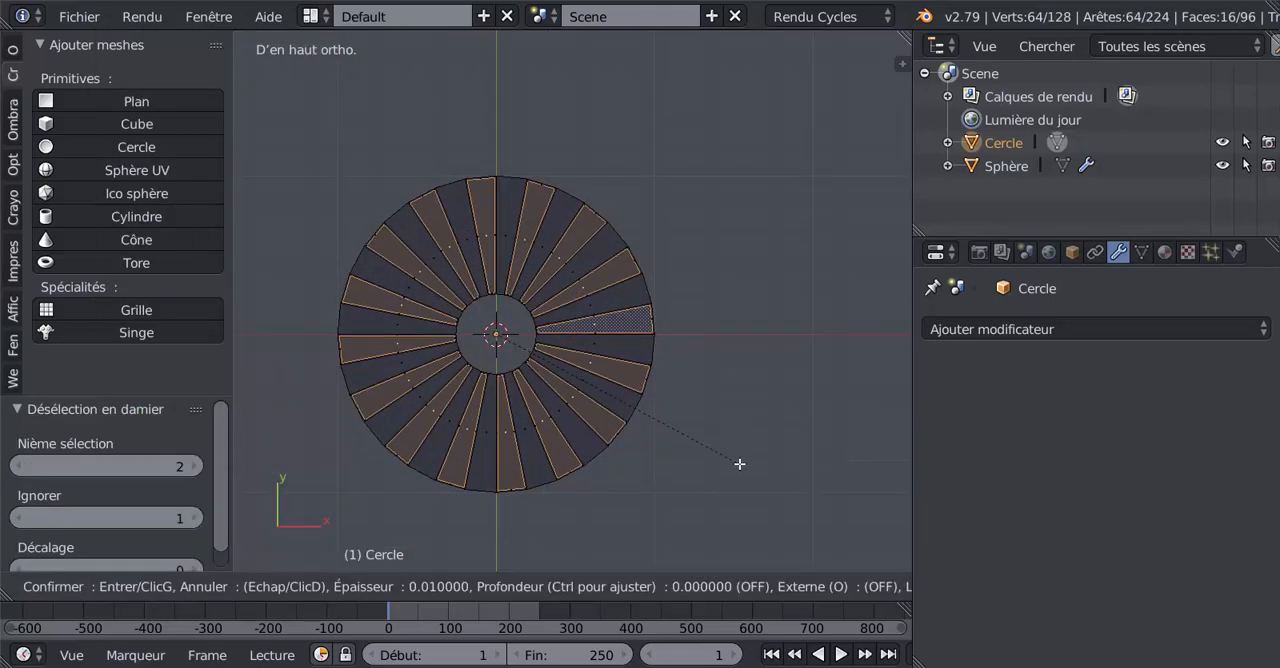
{"action": "left_click", "coordinate": [740, 459]}
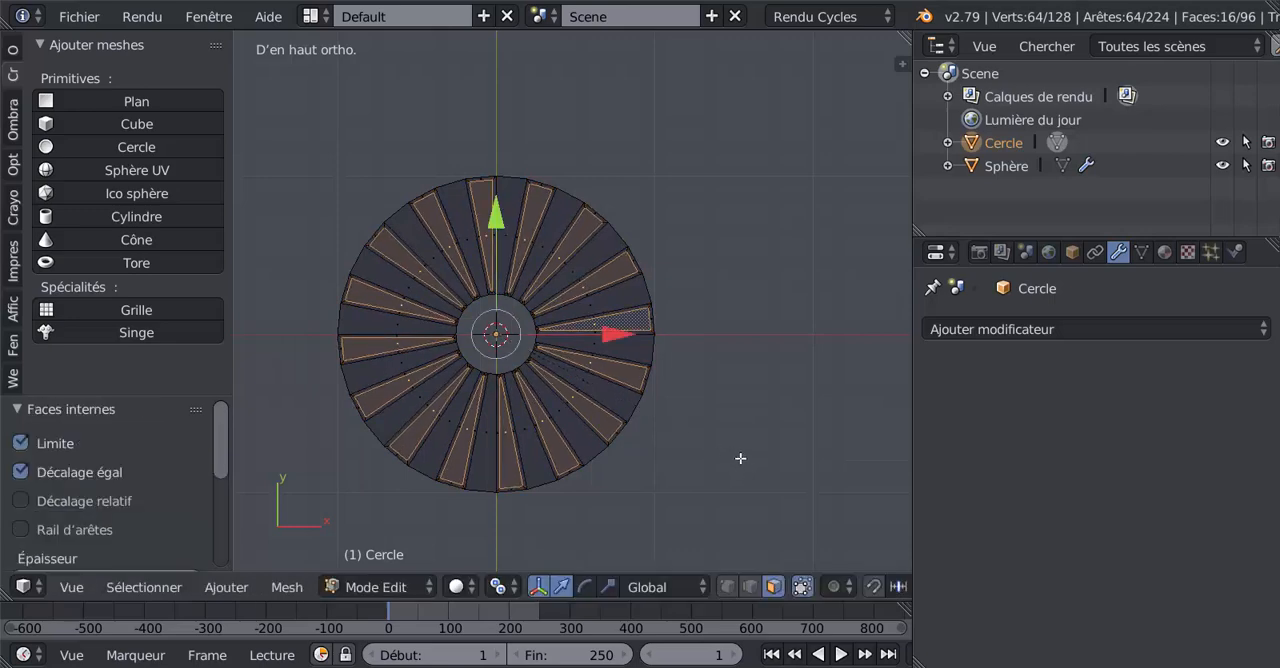
{"action": "scroll", "coordinate": [694, 426], "scroll_direction": "up", "scroll_amount": 2}
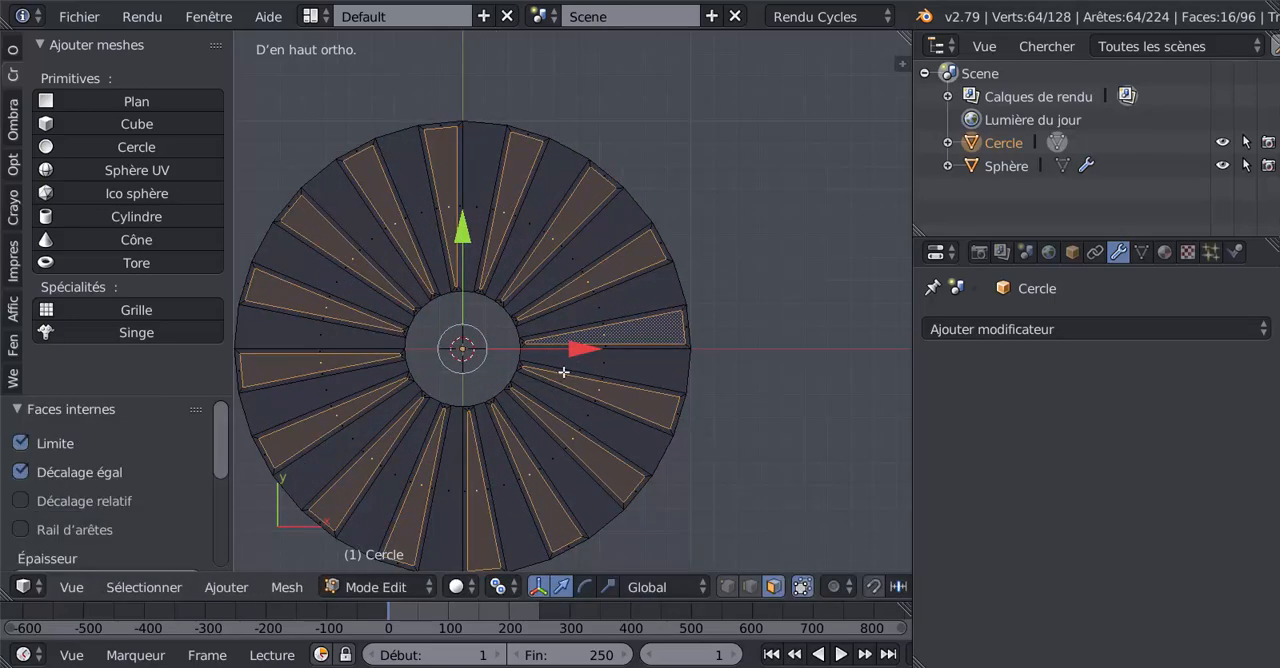
Step: Select the border faces around one inset wedge and extend the selection to all wedge borders with Select Similar by Périmètre
{"action": "scroll", "coordinate": [564, 372], "scroll_direction": "down", "scroll_amount": 2}
{"action": "middle_click_drag", "start_coordinate": [541, 361], "coordinate": [549, 340]}
{"action": "scroll", "coordinate": [549, 340], "scroll_direction": "down", "scroll_amount": 4}
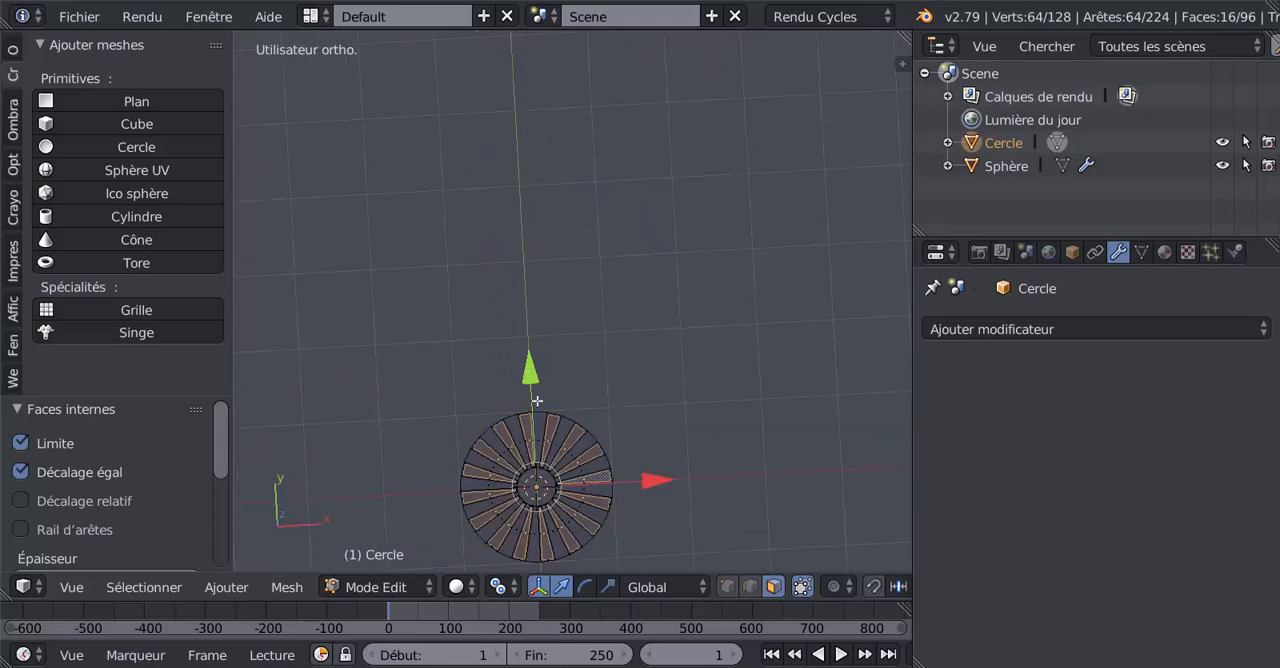
{"action": "middle_click_drag", "start_coordinate": [540, 476], "coordinate": [511, 328], "text": "shift"}
{"action": "scroll", "coordinate": [595, 294], "scroll_direction": "up", "scroll_amount": 6}
{"action": "scroll", "coordinate": [580, 317], "scroll_direction": "up", "scroll_amount": 3}
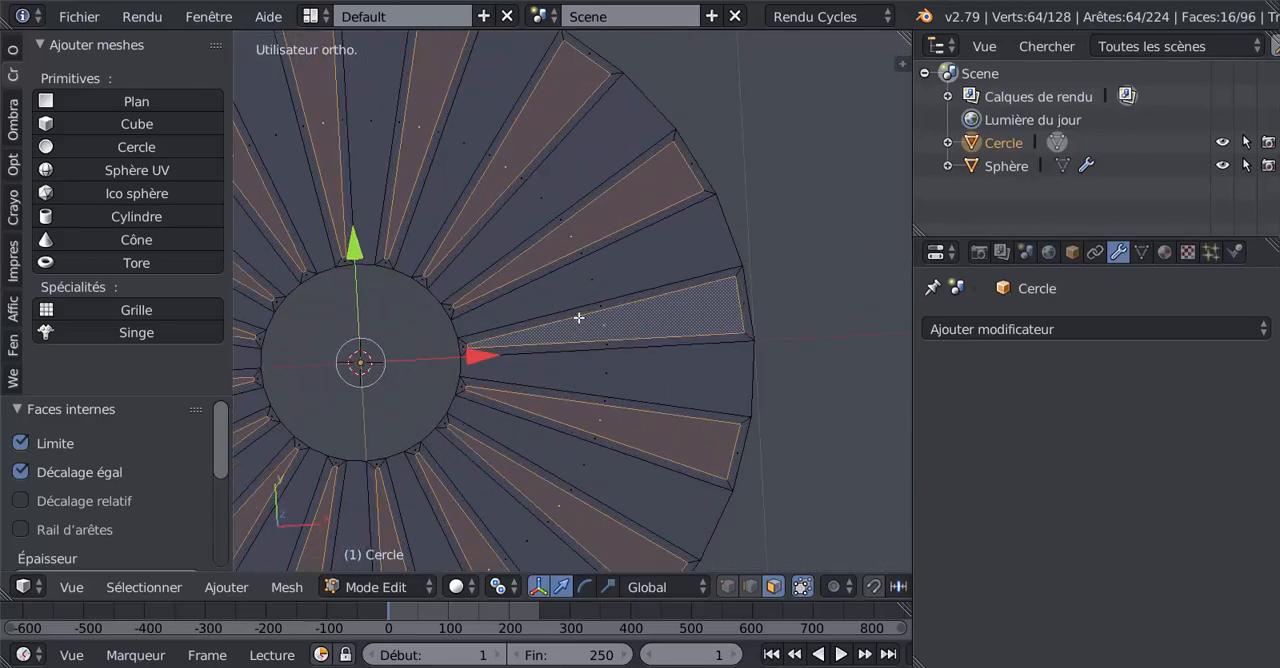
{"action": "scroll", "coordinate": [578, 318], "scroll_direction": "down", "scroll_amount": 2}
{"action": "right_click", "coordinate": [666, 225], "text": "alt"}
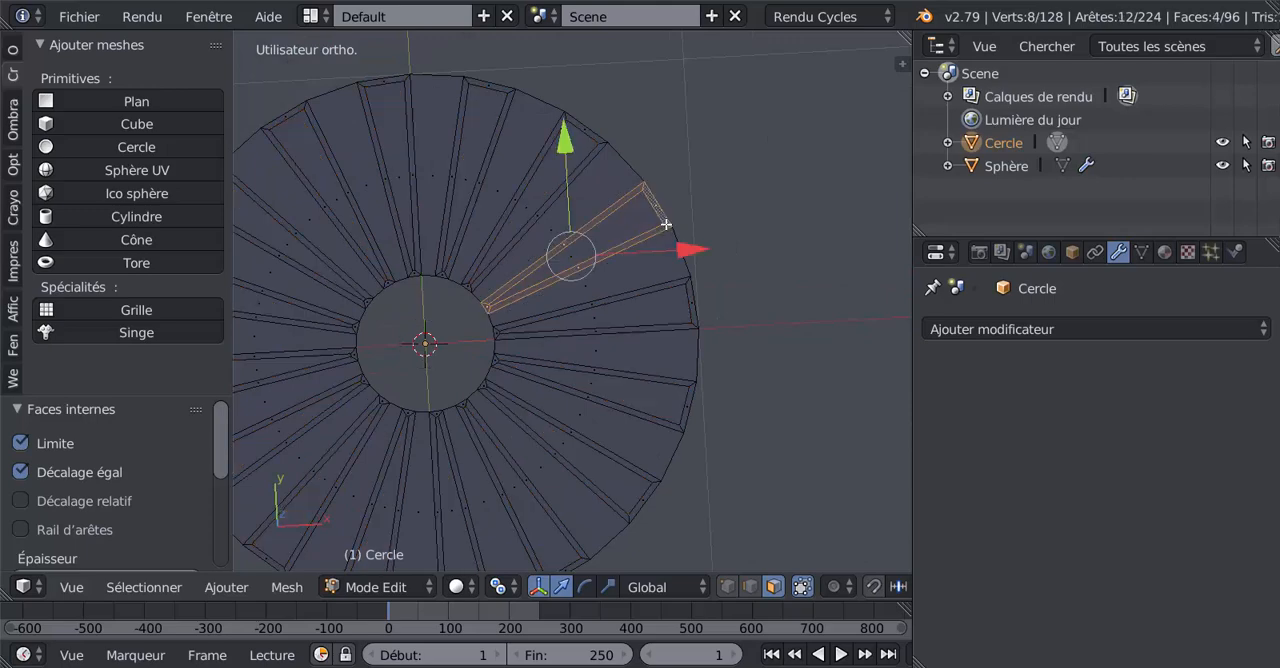
{"action": "left_click", "coordinate": [121, 588]}
{"action": "mouse_move", "coordinate": [148, 312]}
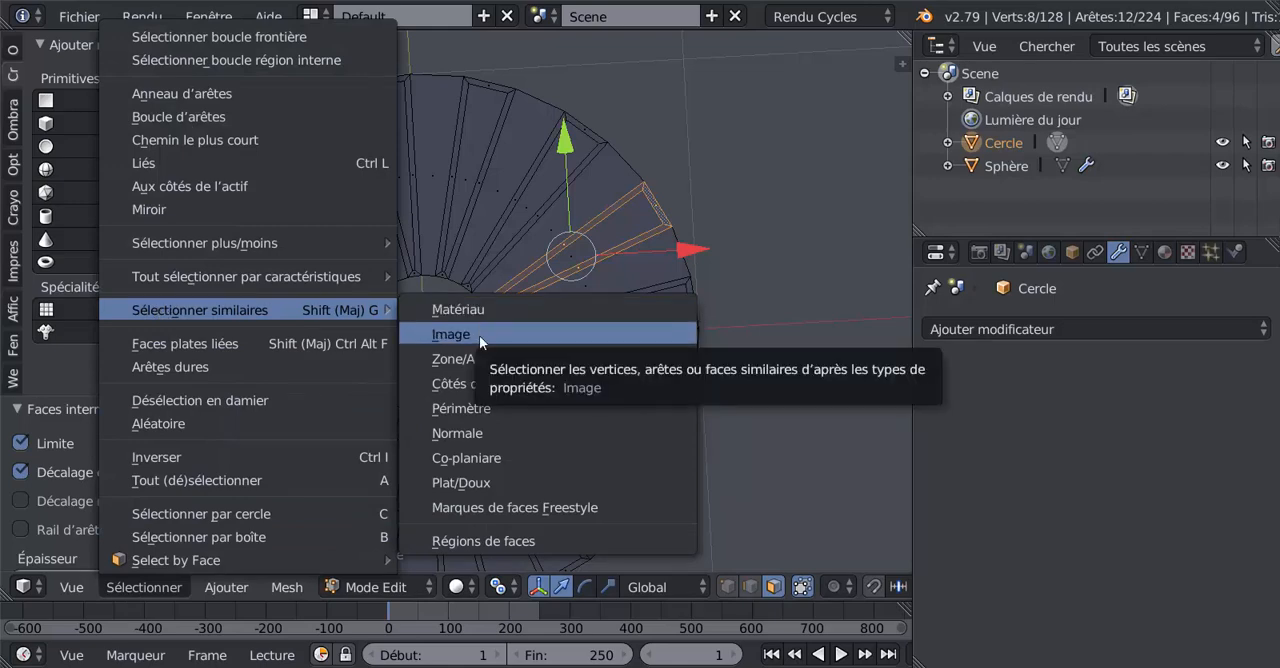
{"action": "left_click", "coordinate": [468, 409]}
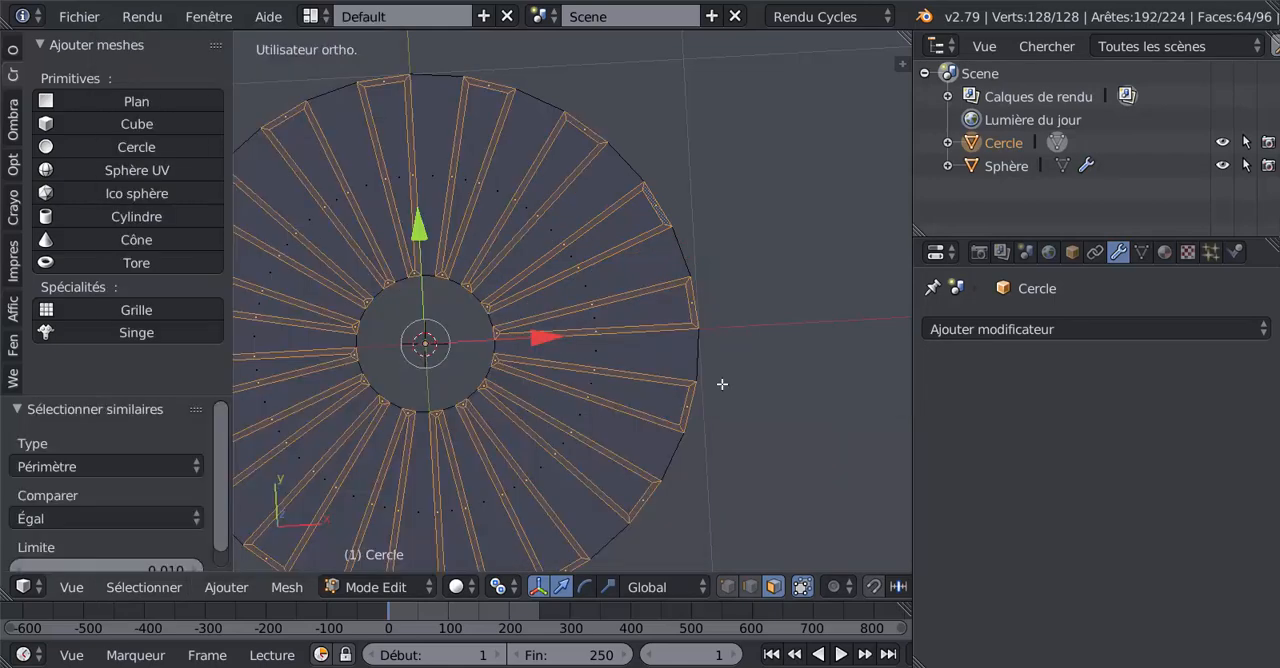
Step: Extrude the selected wedge borders and raise them about 0.037 along Z above the ring
{"action": "scroll", "coordinate": [722, 385], "scroll_direction": "down", "scroll_amount": 2}
{"action": "middle_click_drag", "start_coordinate": [691, 363], "coordinate": [701, 265]}
{"action": "key", "text": "KP_Decimal"}
{"action": "scroll", "coordinate": [699, 285], "scroll_direction": "up", "scroll_amount": 2}
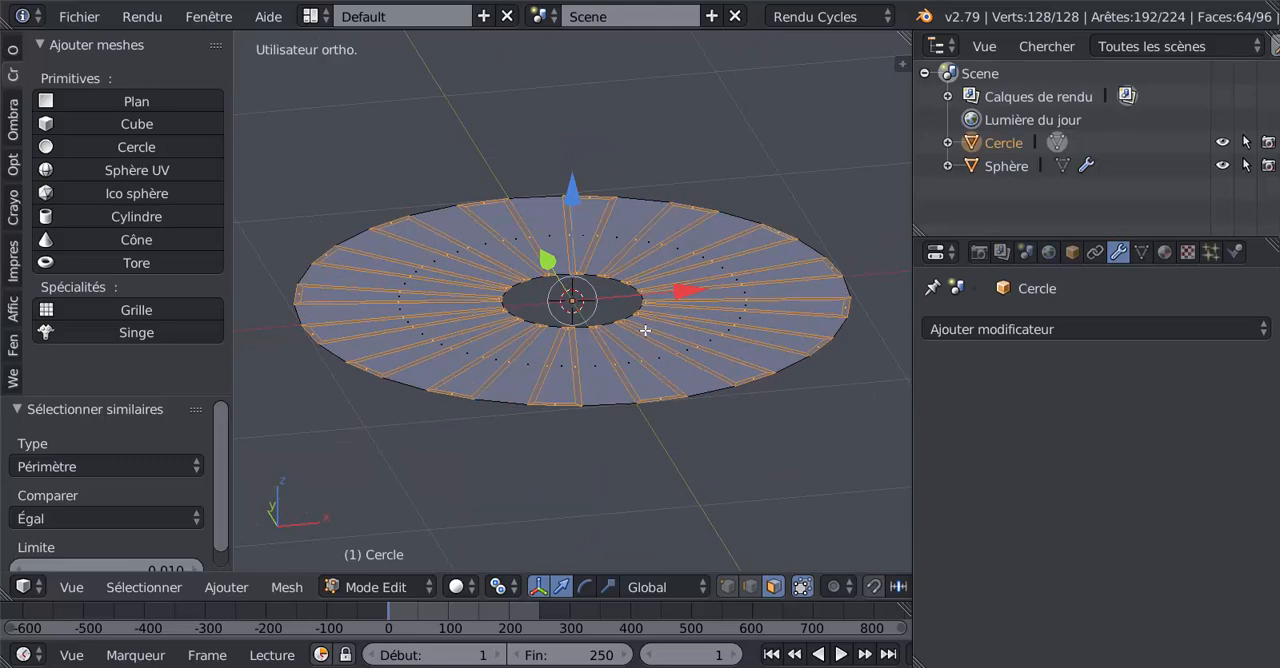
{"action": "key", "text": "e"}
{"action": "right_click", "coordinate": [645, 330]}
{"action": "left_click_drag", "start_coordinate": [573, 191], "coordinate": [575, 188]}
{"action": "middle_click_drag", "start_coordinate": [690, 383], "coordinate": [653, 401]}
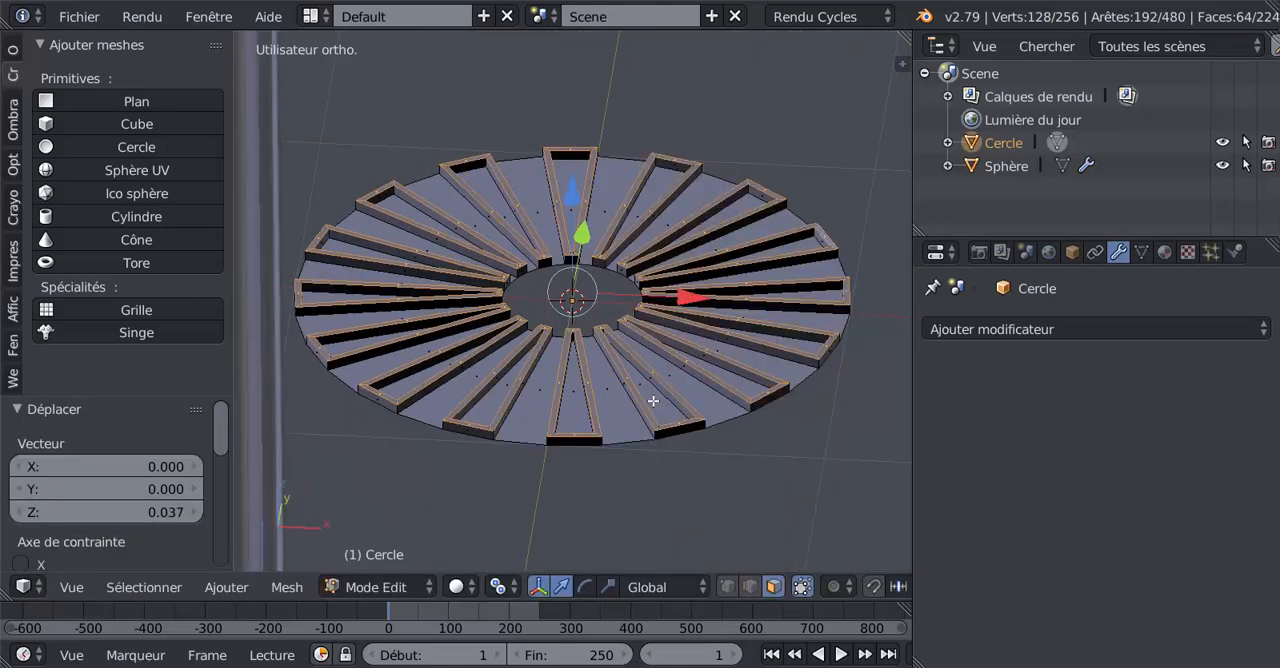
Step: Add a Subdivision de surface modifier to the ring and set its view subdivisions to 2
{"action": "left_click", "coordinate": [1090, 329]}
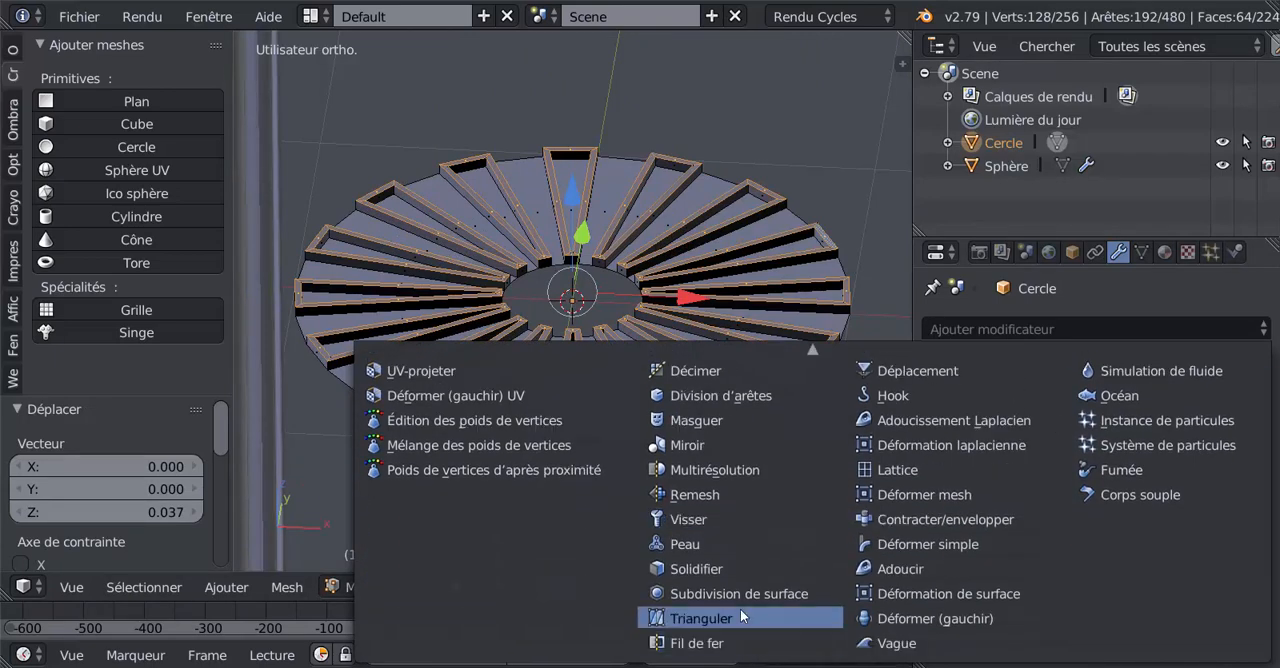
{"action": "left_click", "coordinate": [740, 596]}
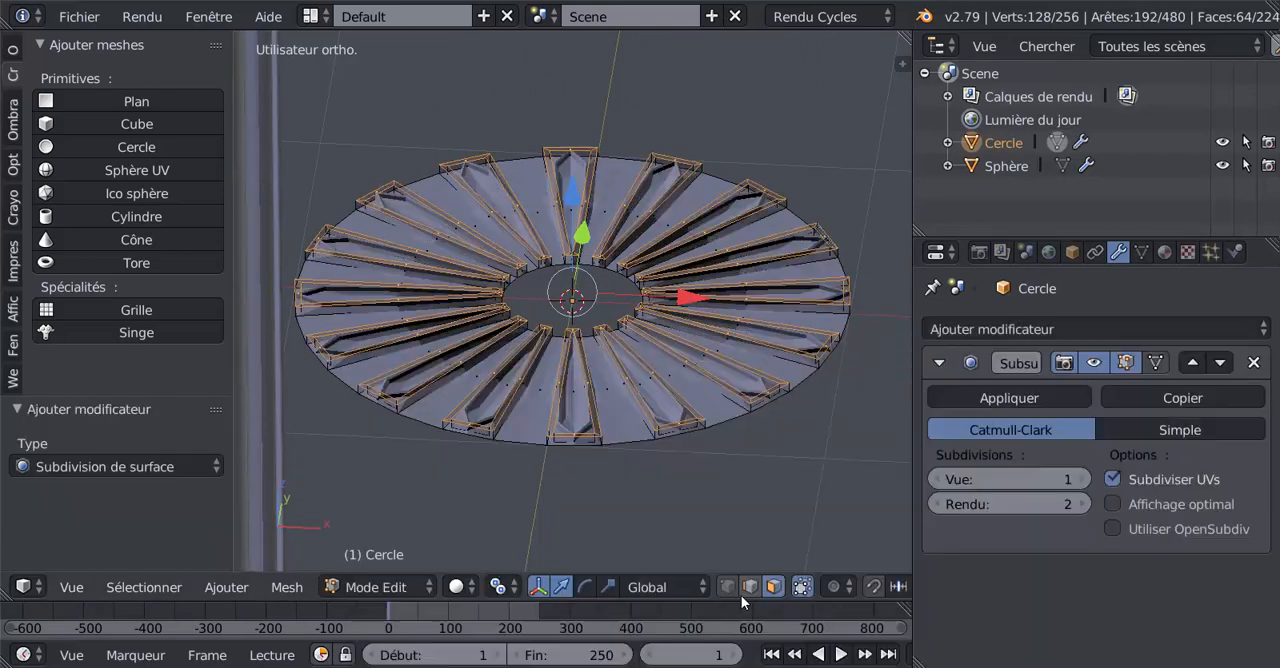
{"action": "left_click", "coordinate": [1081, 479]}
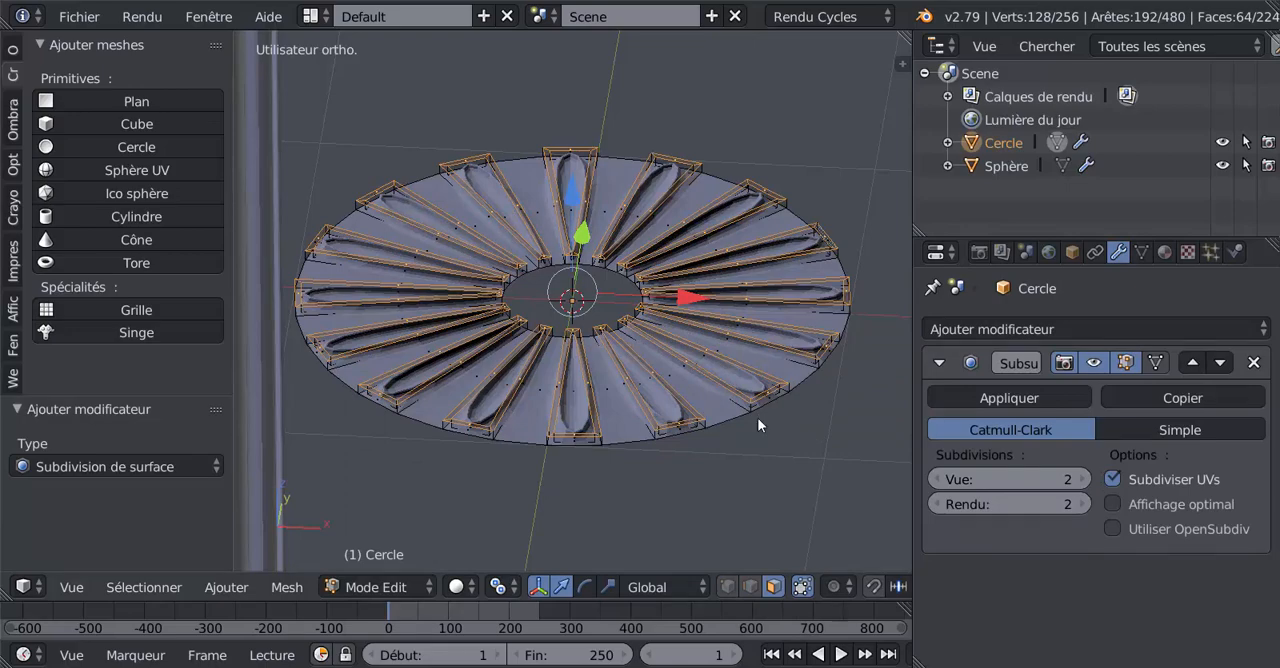
Step: Select one flat wedge face between the raised outlines and extend the selection to all matching wedges with Select Similar by Périmètre
{"action": "key", "text": "Tab"}
{"action": "mouse_move", "coordinate": [757, 451]}
{"action": "middle_mouse_down"}
{"action": "mouse_move", "coordinate": [759, 537]}
{"action": "mouse_move", "coordinate": [763, 452]}
{"action": "middle_mouse_up"}
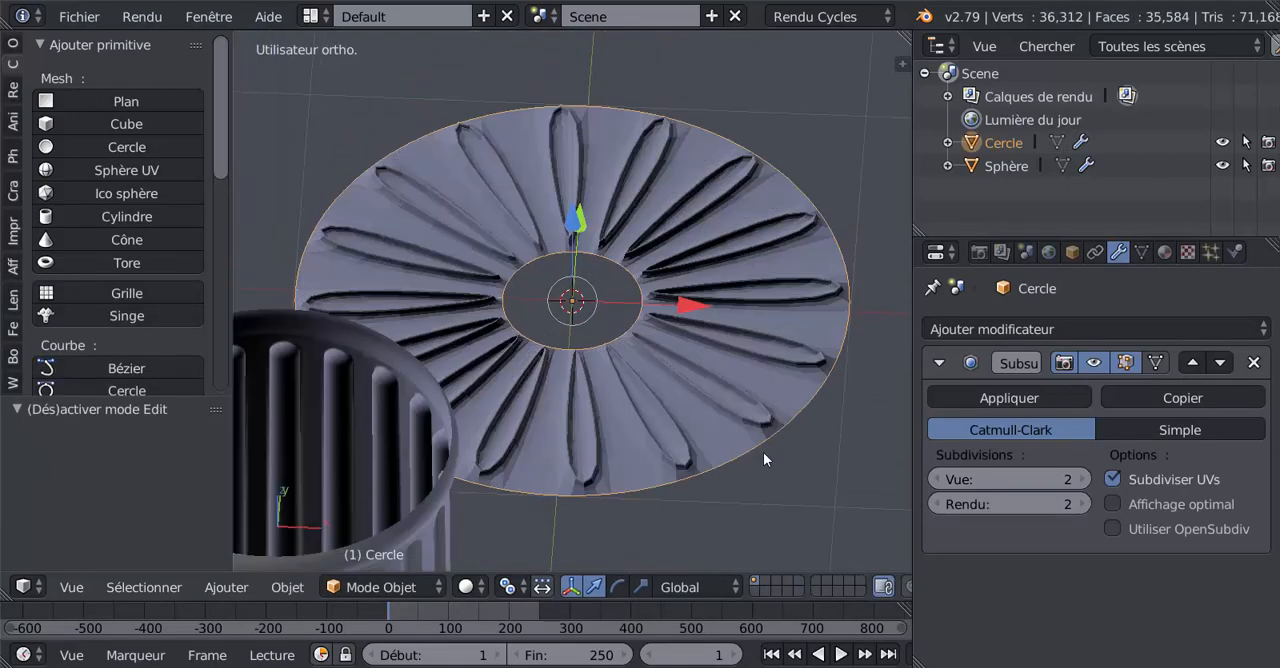
{"action": "key", "text": "Tab"}
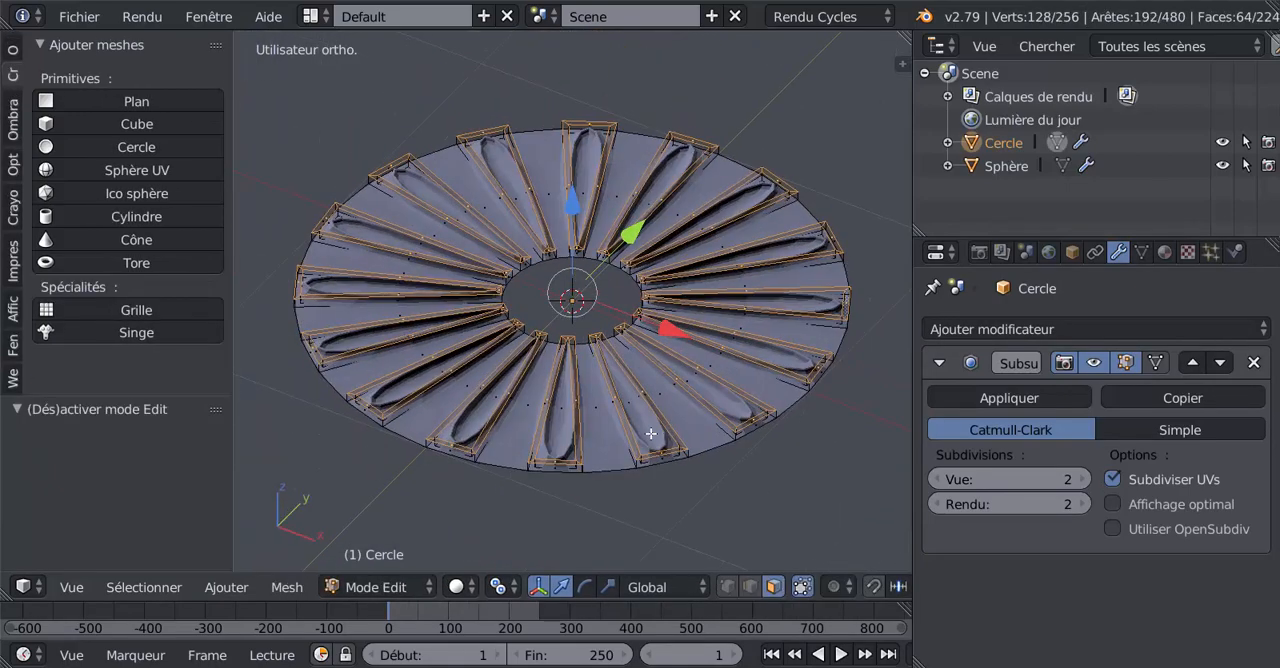
{"action": "key", "text": "Tab"}
{"action": "scroll", "coordinate": [557, 433], "scroll_direction": "up", "scroll_amount": 2}
{"action": "scroll", "coordinate": [633, 420], "scroll_direction": "up", "scroll_amount": 1}
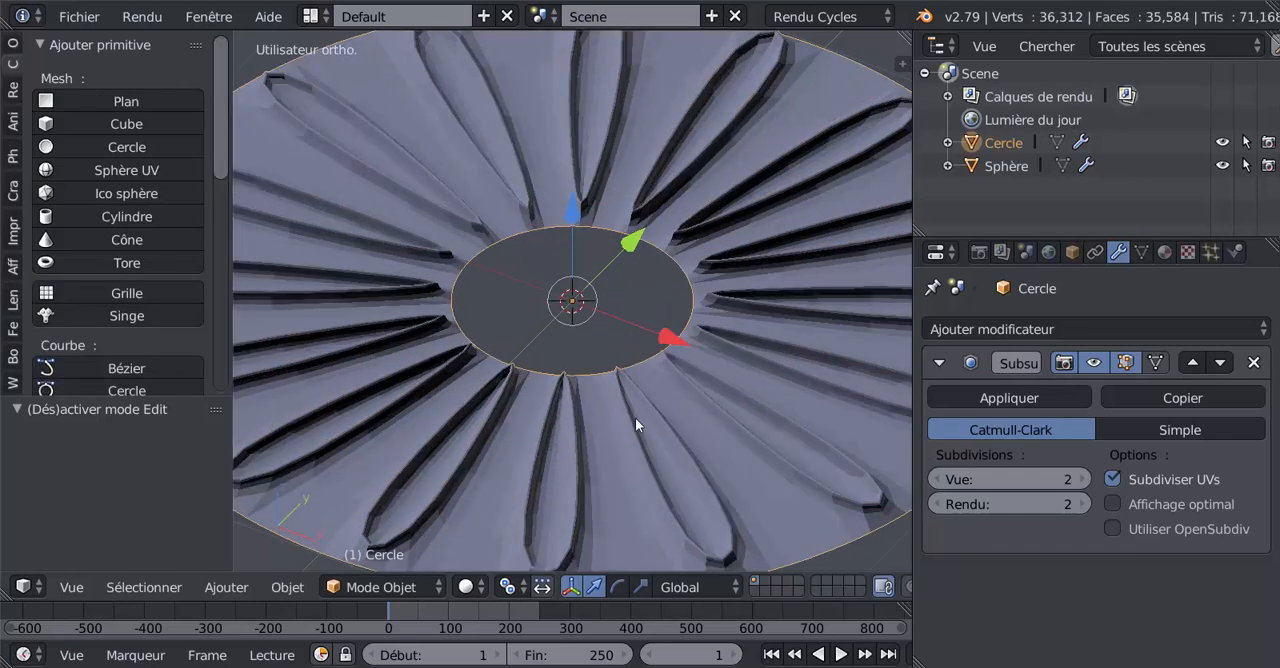
{"action": "key", "text": "Tab"}
{"action": "right_click", "coordinate": [726, 464]}
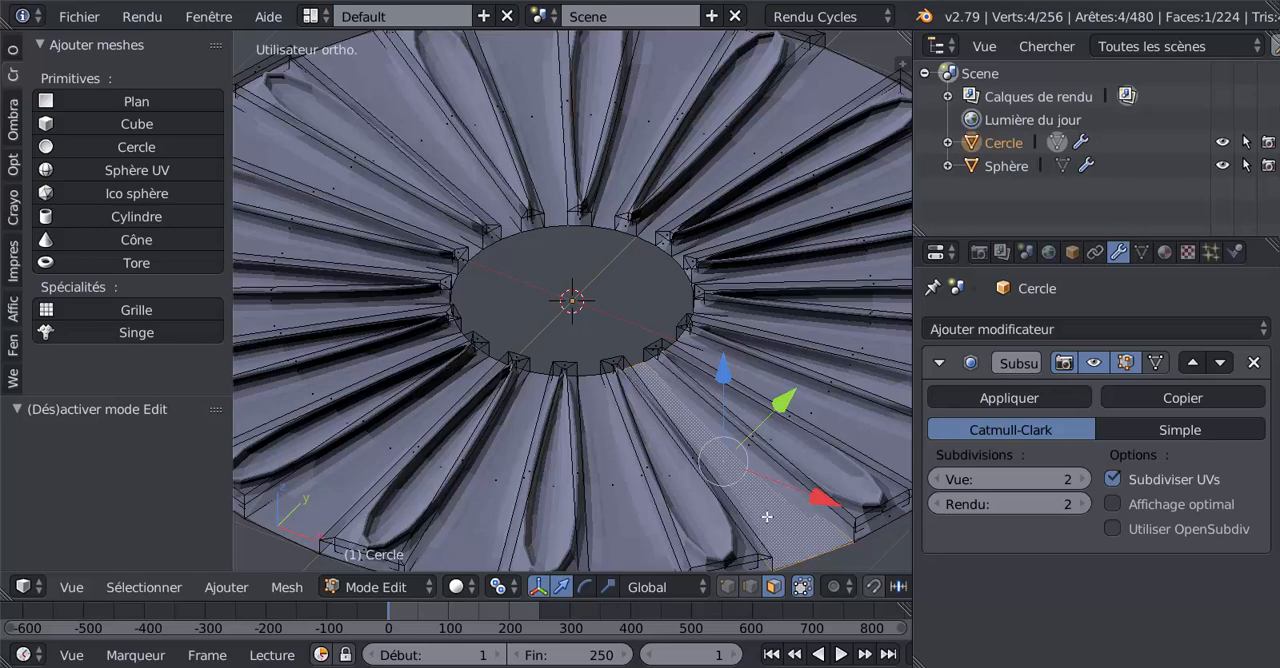
{"action": "scroll", "coordinate": [766, 516], "scroll_direction": "down", "scroll_amount": 4}
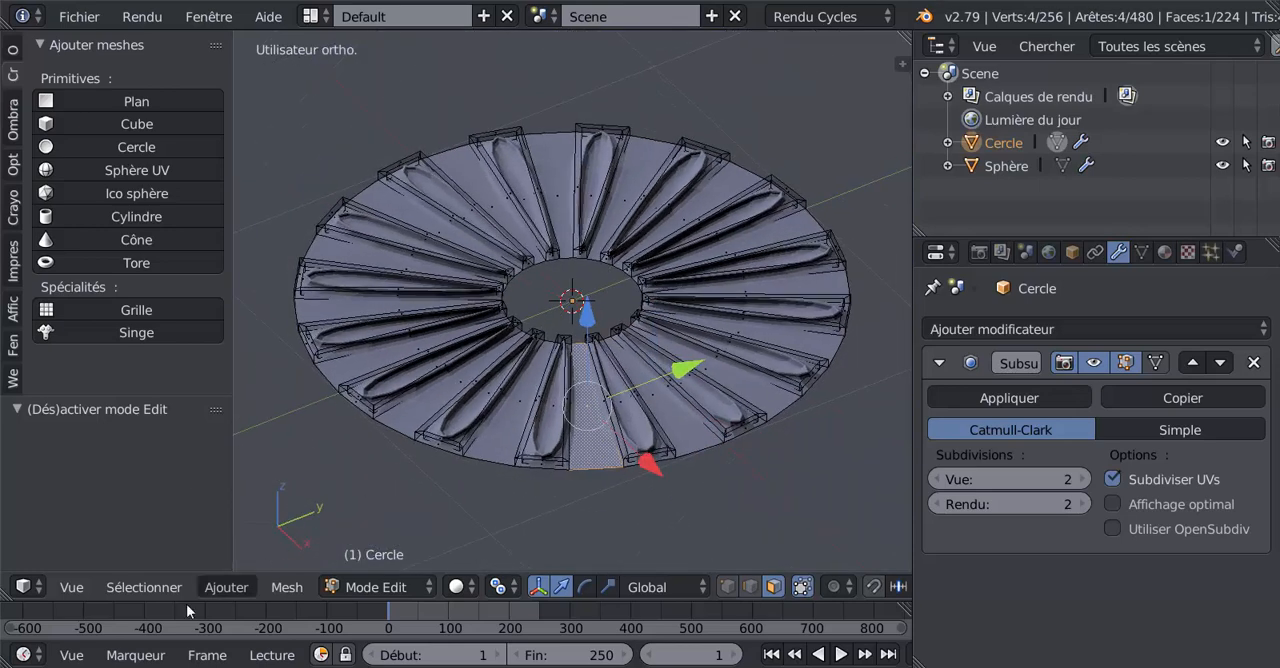
{"action": "left_click", "coordinate": [144, 587]}
{"action": "mouse_move", "coordinate": [173, 299]}
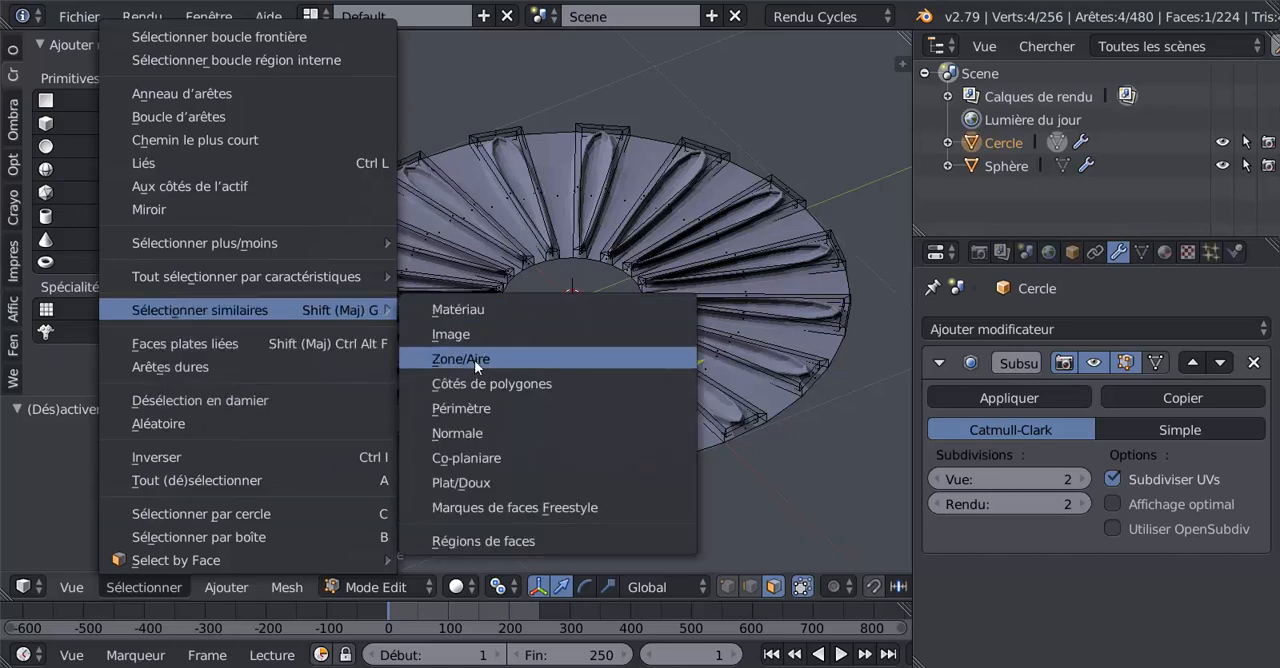
{"action": "left_click", "coordinate": [472, 410]}
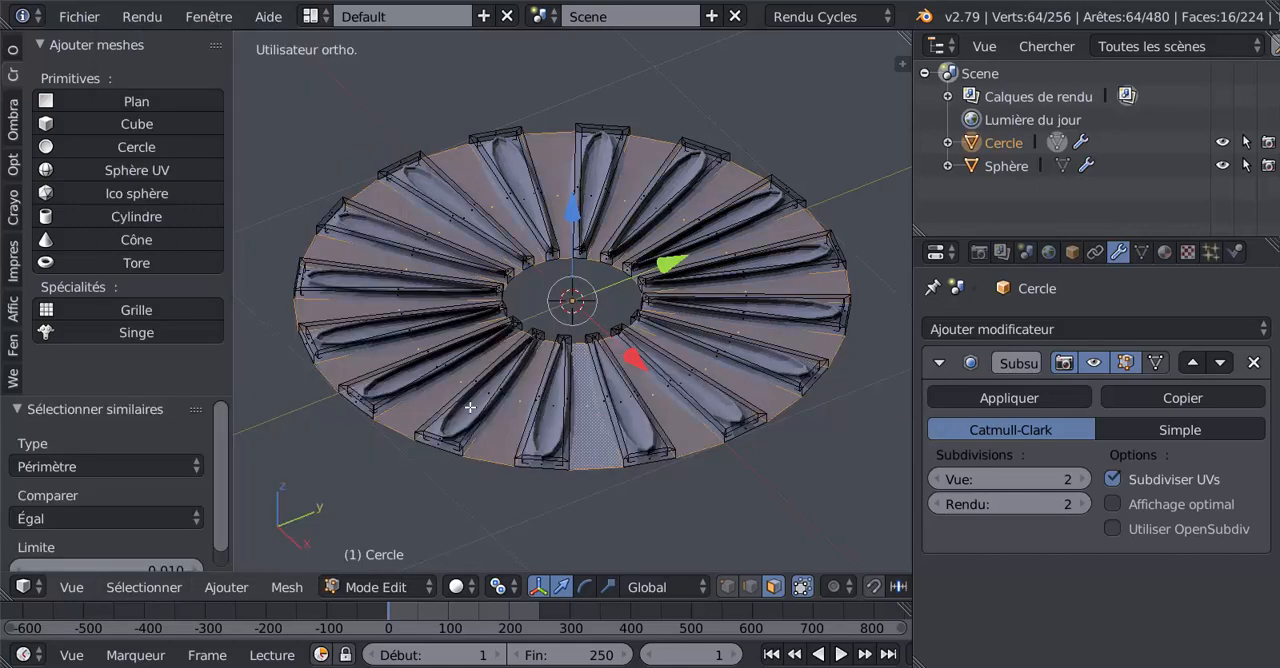
Step: Check the wedge selection in wireframe and inset the selected flat wedge faces slightly
{"action": "key", "text": "z"}
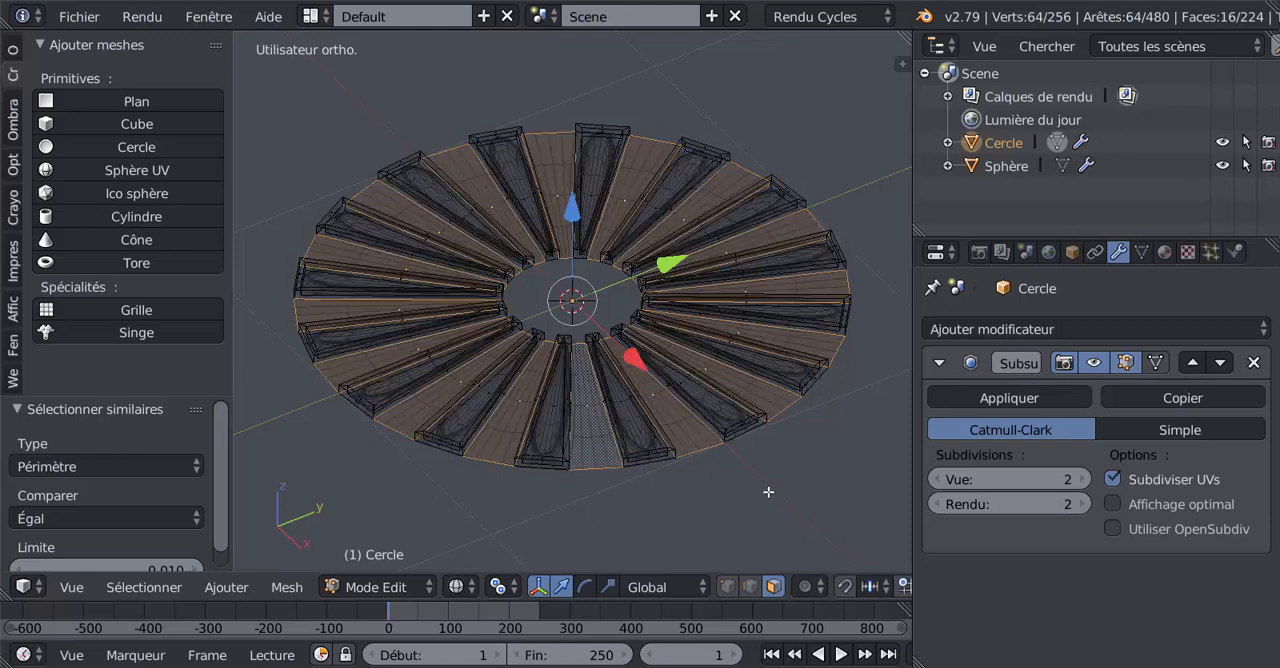
{"action": "mouse_move", "coordinate": [711, 472]}
{"action": "middle_mouse_down"}
{"action": "mouse_move", "coordinate": [668, 509]}
{"action": "mouse_move", "coordinate": [626, 472]}
{"action": "middle_mouse_up"}
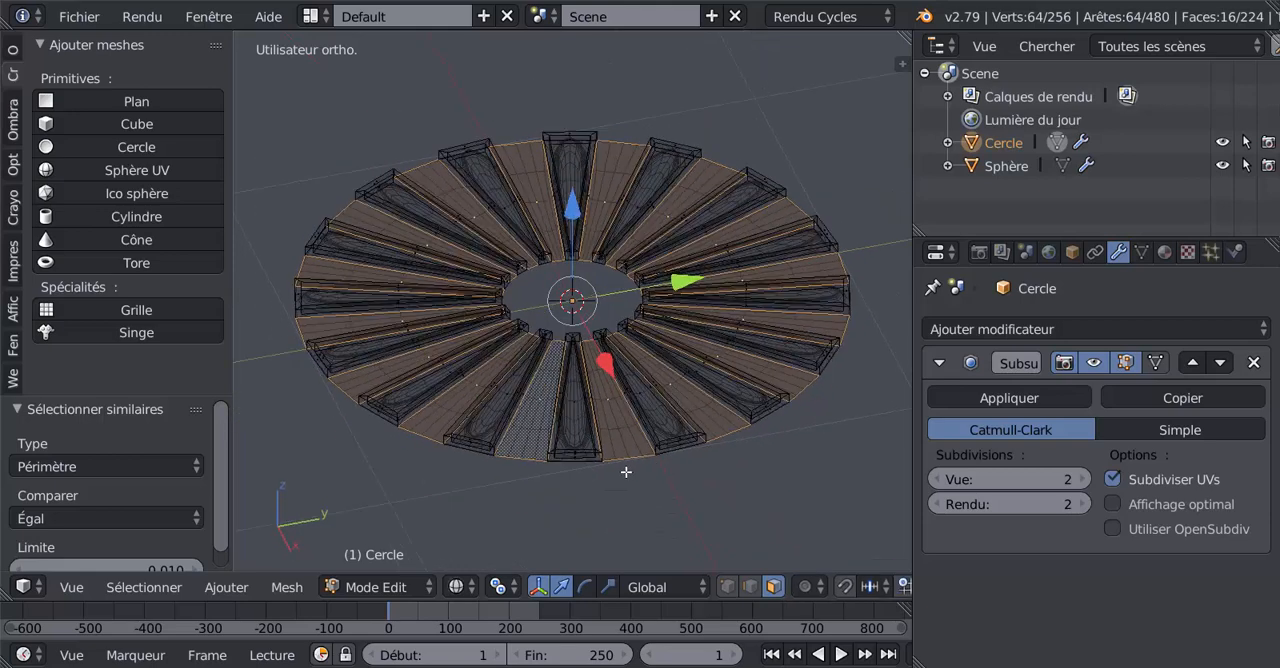
{"action": "scroll", "coordinate": [626, 472], "scroll_direction": "up", "scroll_amount": 2}
{"action": "key", "text": "z"}
{"action": "scroll", "coordinate": [626, 472], "scroll_direction": "down", "scroll_amount": 1}
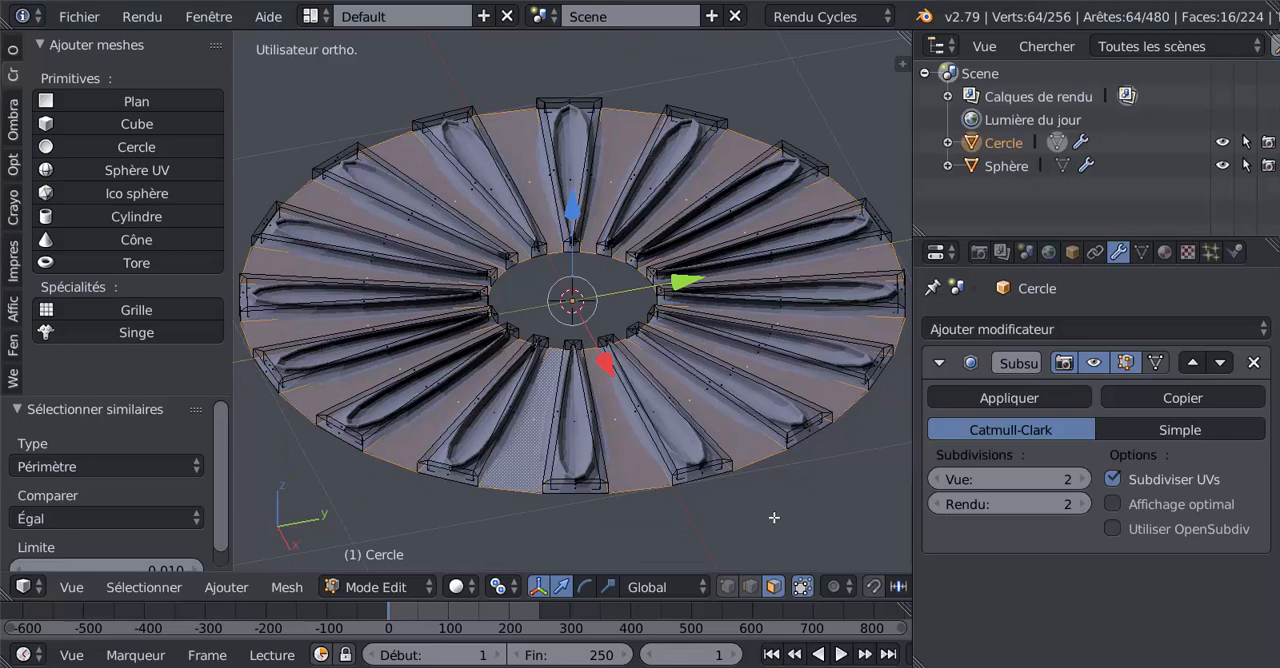
{"action": "key", "text": "i"}
{"action": "left_click", "coordinate": [772, 517]}
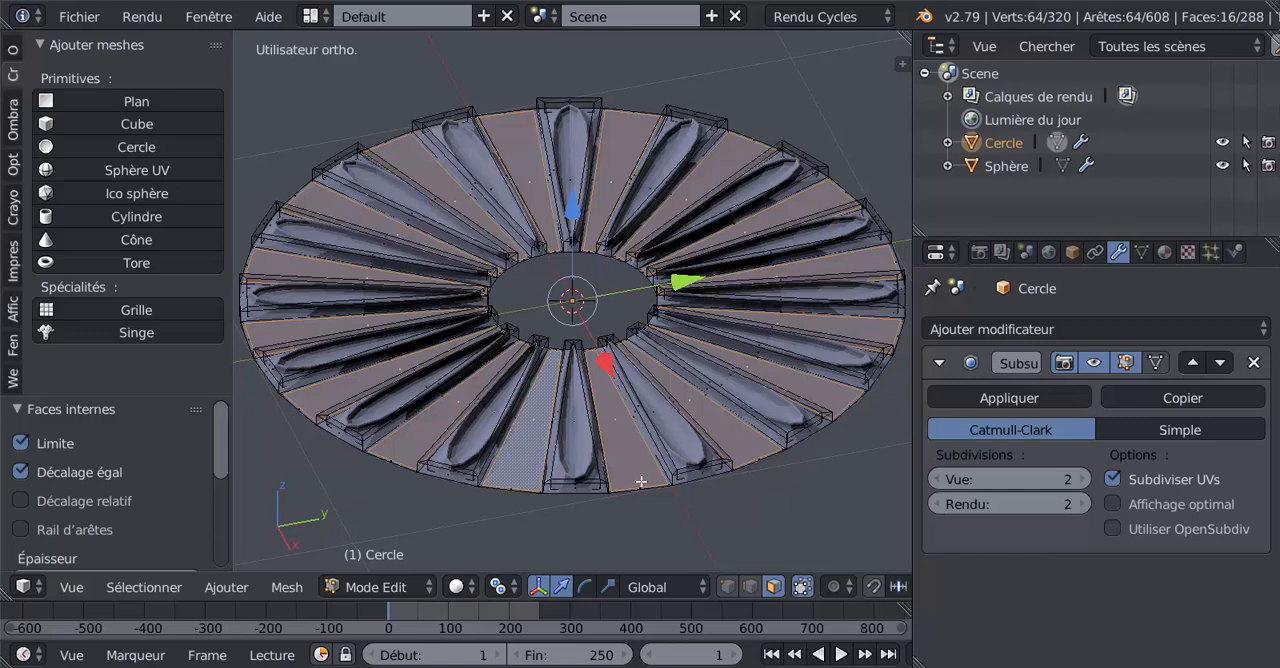
Step: Extrude the inset wedge faces and lower them about 0.032 along Z below the ring
{"action": "key", "text": "e"}
{"action": "left_click", "coordinate": [641, 481]}
{"action": "key", "text": "g"}
{"action": "key", "text": "z"}
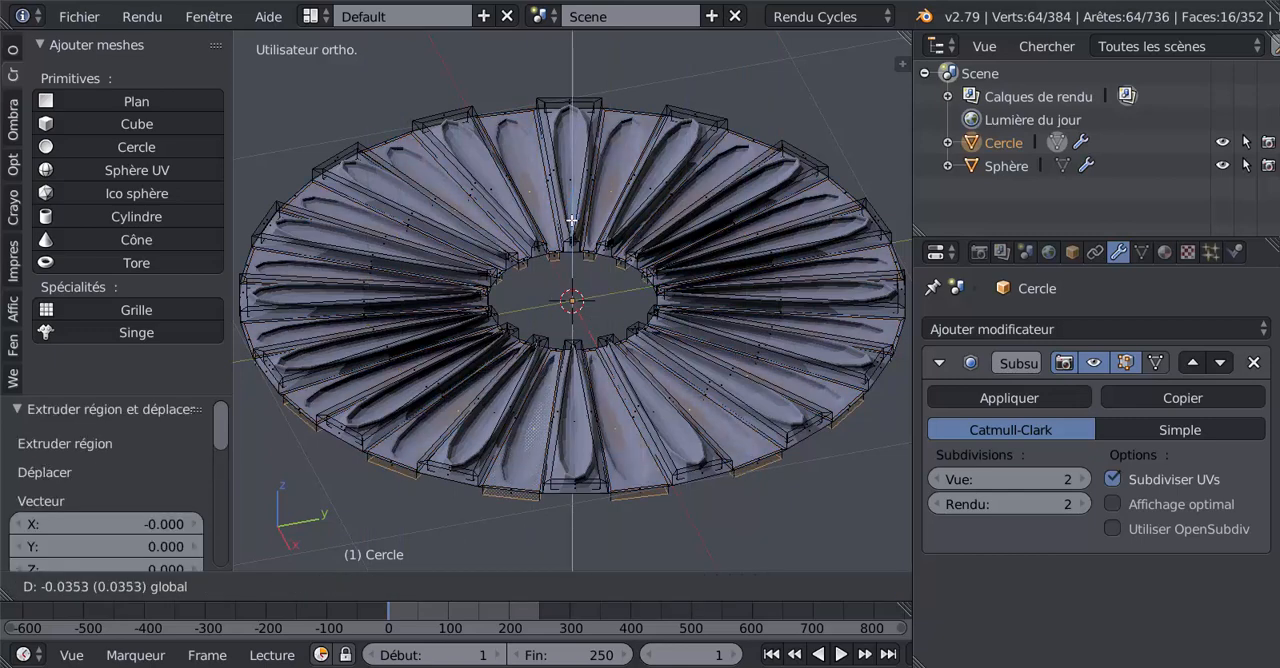
{"action": "left_click", "coordinate": [569, 250]}
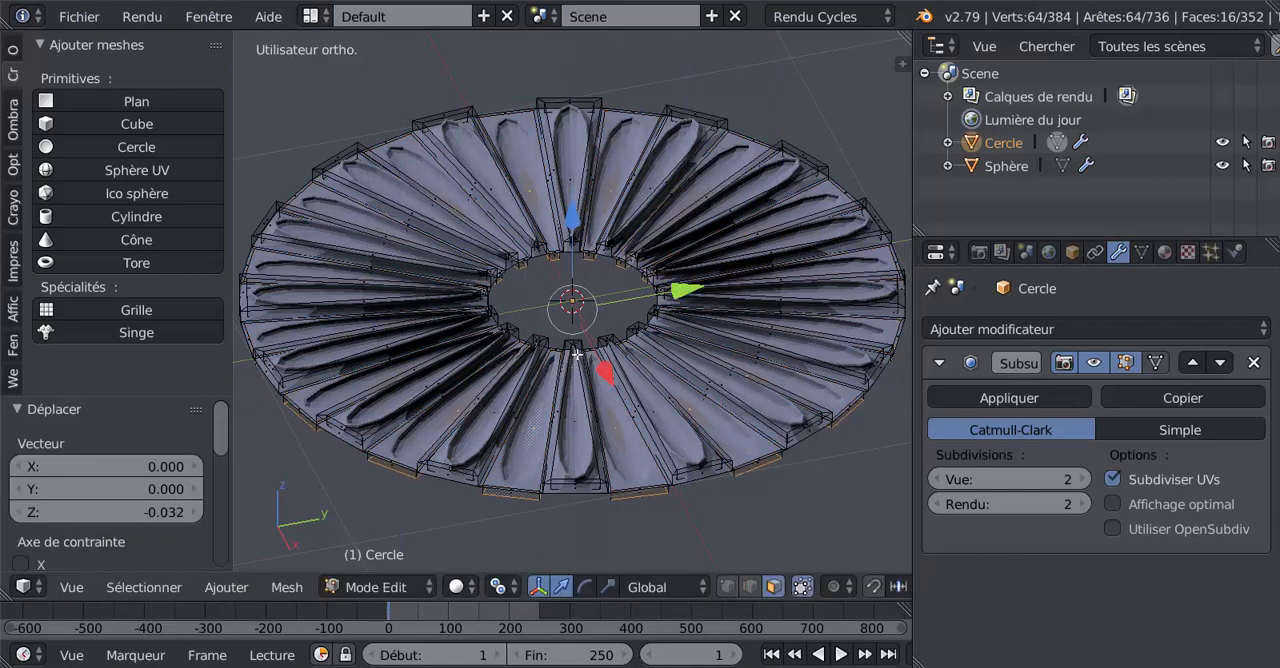
{"action": "middle_click_drag", "start_coordinate": [577, 354], "coordinate": [641, 449]}
{"action": "key", "text": "Tab"}
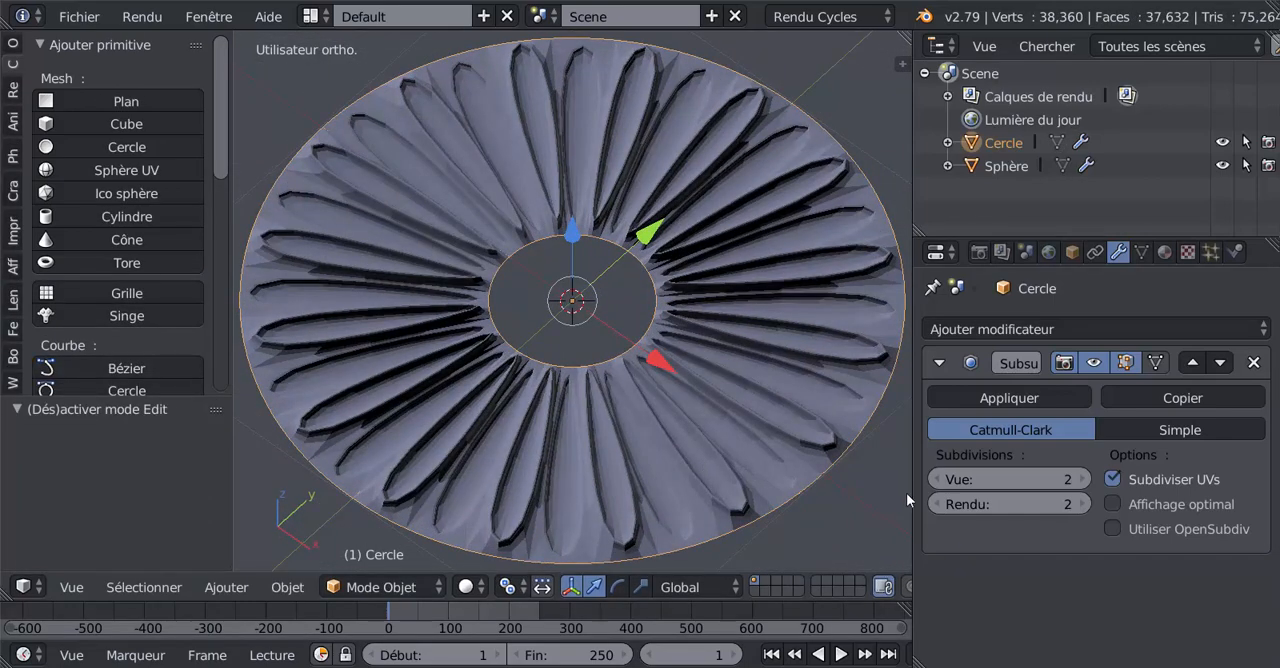
{"action": "middle_click_drag", "start_coordinate": [809, 425], "coordinate": [777, 434]}
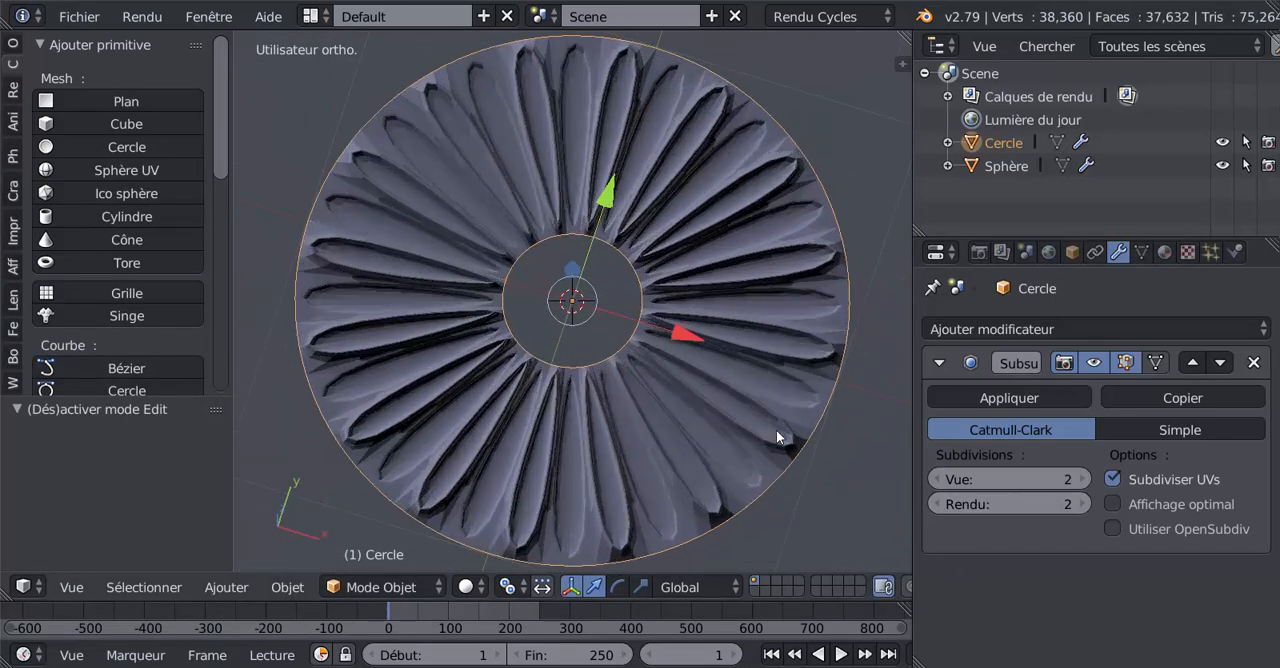
Step: Select the ring's entire mesh and reverse the direction of its normals
{"action": "key", "text": "Tab"}
{"action": "key", "text": "Tab"}
{"action": "key", "text": "Tab"}
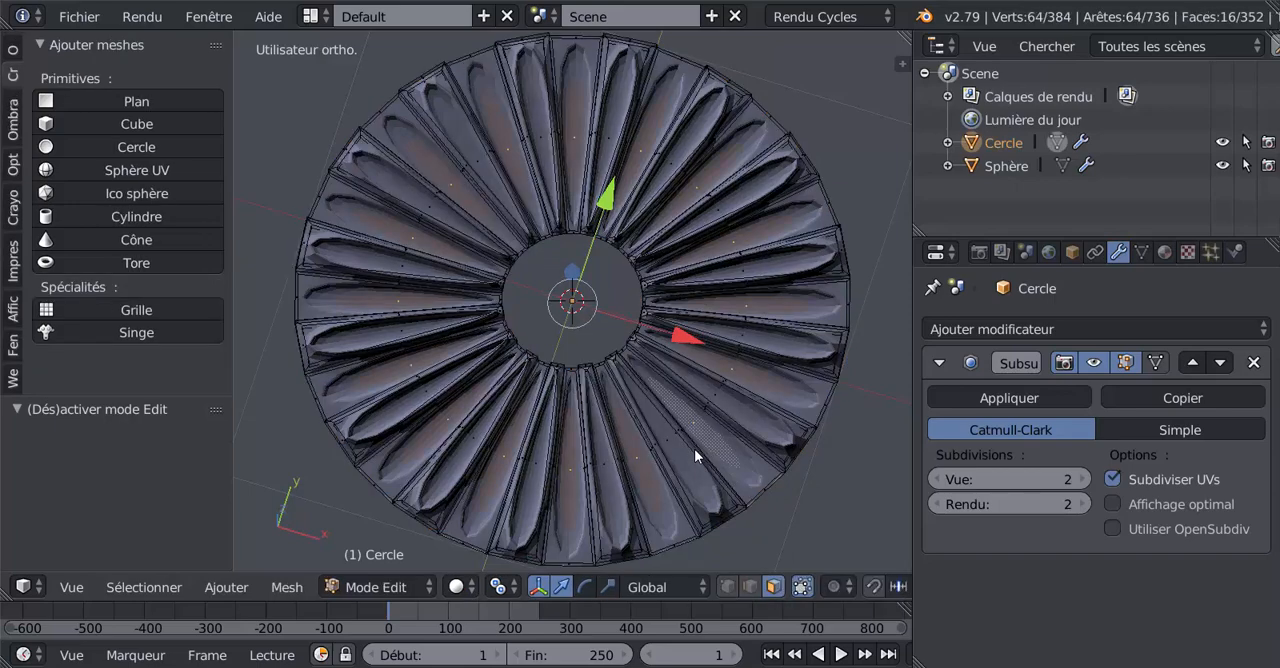
{"action": "key", "text": "a"}
{"action": "key", "text": "a"}
{"action": "key", "text": "a"}
{"action": "key", "text": "a"}
{"action": "middle_click_drag", "start_coordinate": [695, 449], "coordinate": [680, 388]}
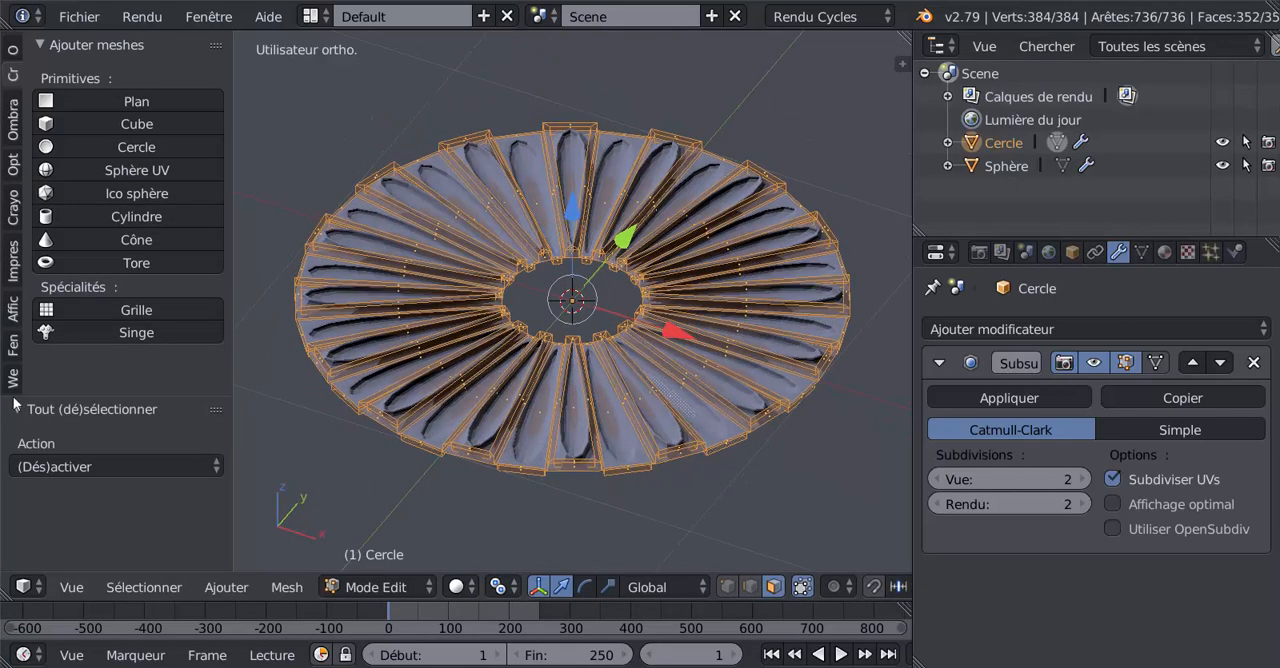
{"action": "left_click", "coordinate": [12, 118]}
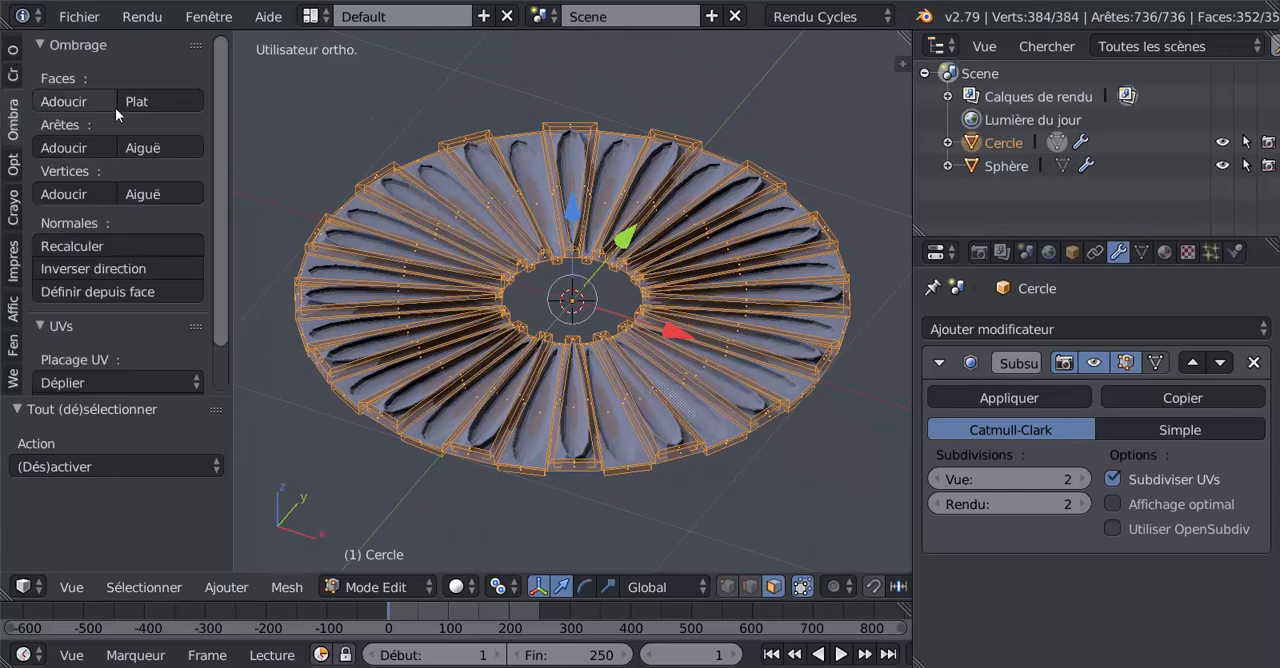
{"action": "scroll", "coordinate": [150, 262], "scroll_direction": "down", "scroll_amount": 2}
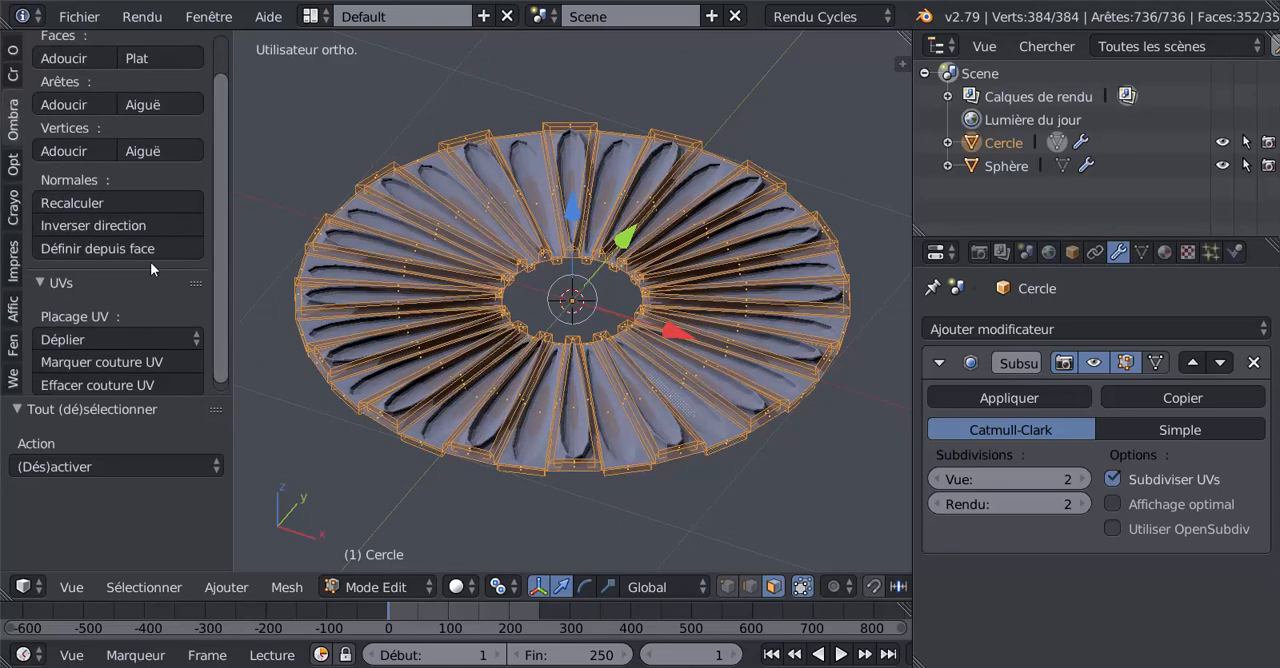
{"action": "left_click", "coordinate": [72, 222]}
{"action": "key", "text": "Tab"}
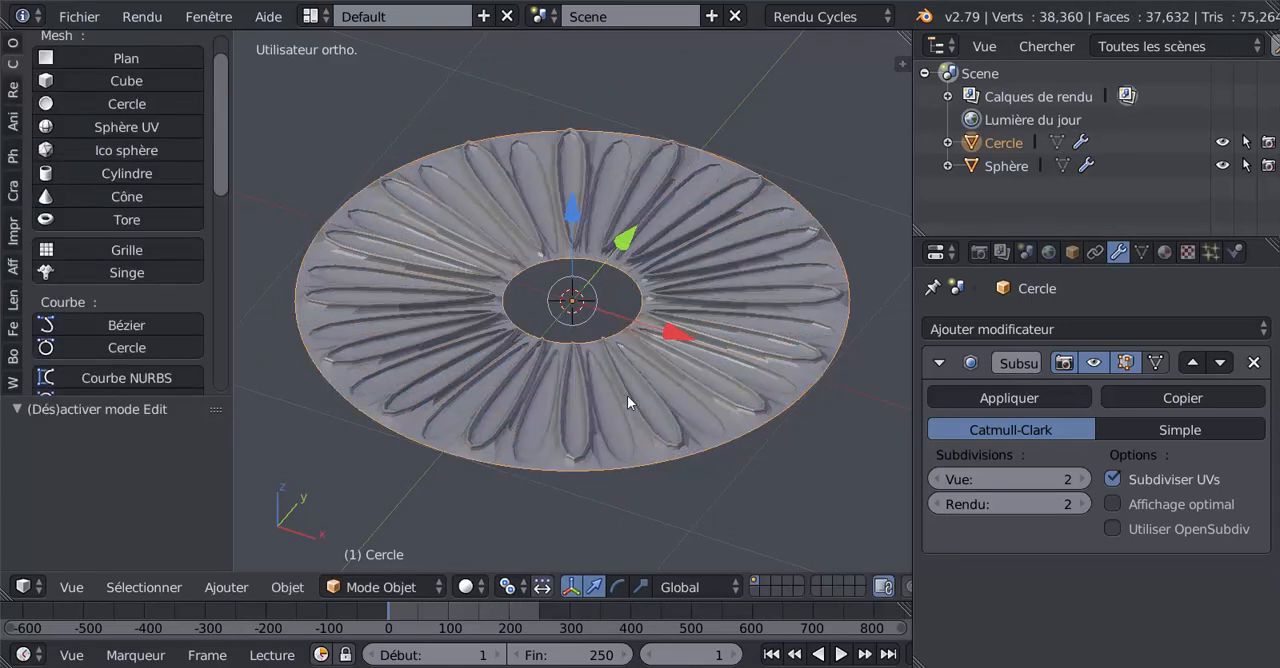
Step: Add one circular loop cut around the ring and slide it close to the outer rim
{"action": "middle_click_drag", "start_coordinate": [627, 395], "coordinate": [642, 482]}
{"action": "scroll", "coordinate": [685, 453], "scroll_direction": "up", "scroll_amount": 1}
{"action": "scroll", "coordinate": [742, 371], "scroll_direction": "down", "scroll_amount": 1}
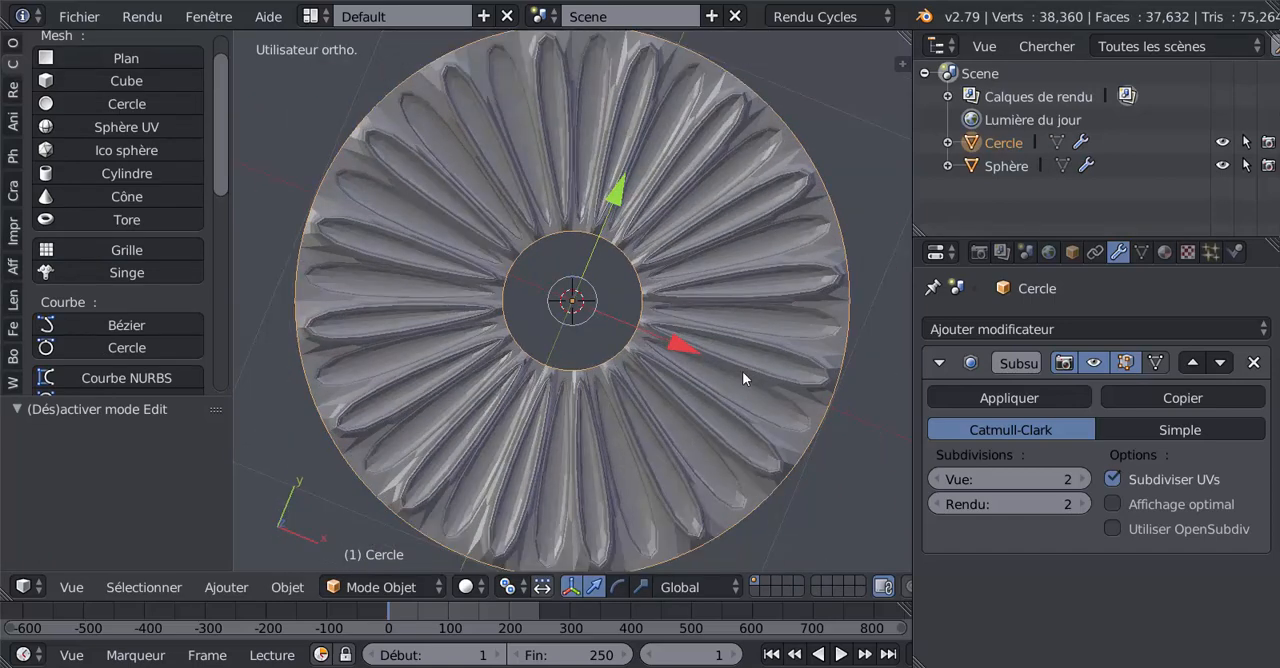
{"action": "key", "text": "Tab"}
{"action": "key", "text": "ctrl+r"}
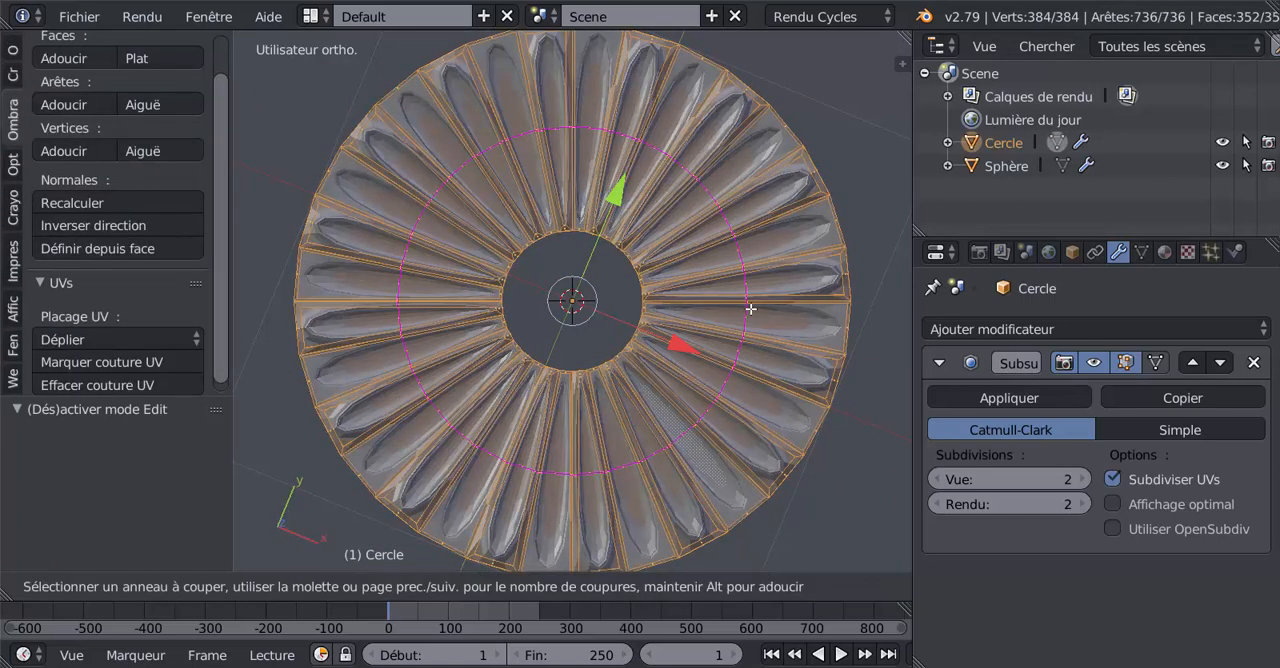
{"action": "left_click", "coordinate": [752, 309]}
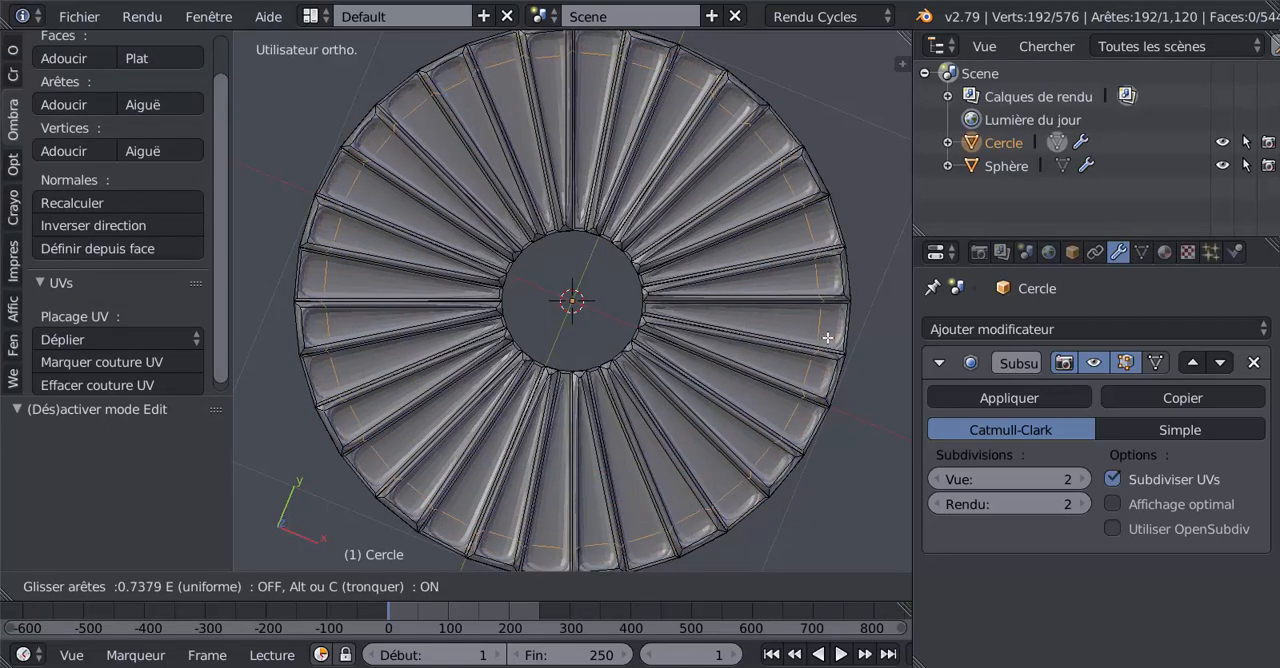
{"action": "left_click", "coordinate": [822, 340]}
{"action": "middle_click_drag", "start_coordinate": [822, 340], "coordinate": [752, 310]}
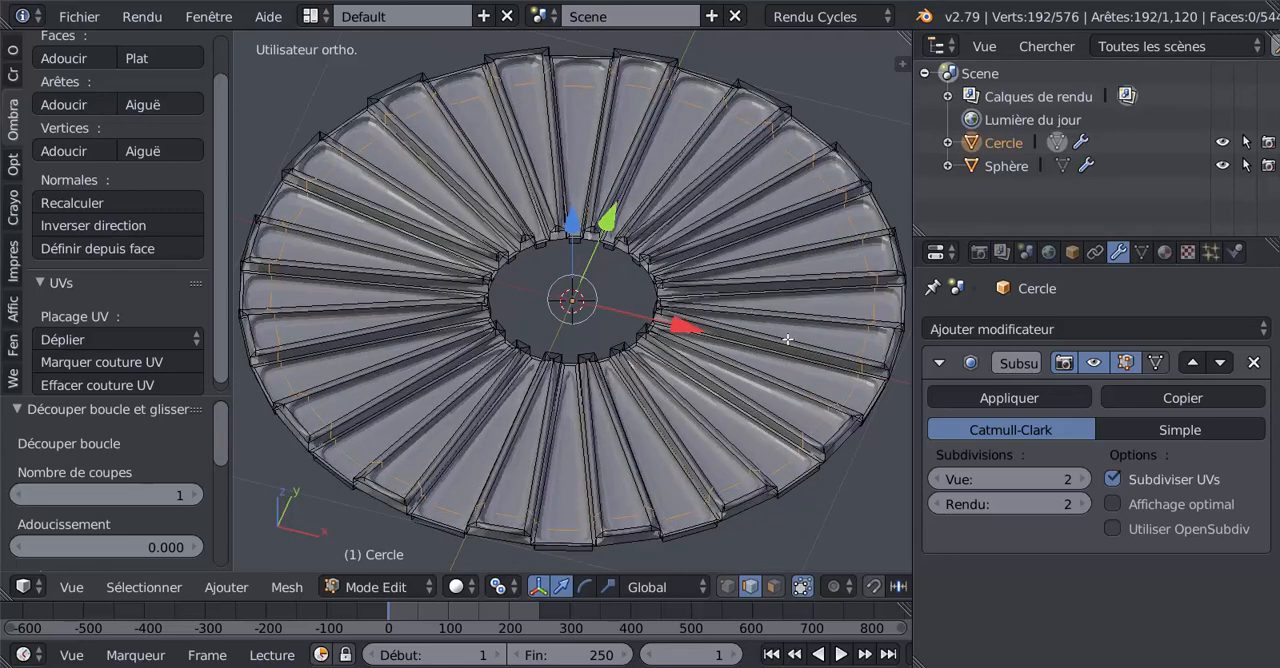
Step: Add a second circular loop cut midway across the ring and raise it about 0.142 along Z
{"action": "key", "text": "ctrl+r"}
{"action": "left_click", "coordinate": [776, 325]}
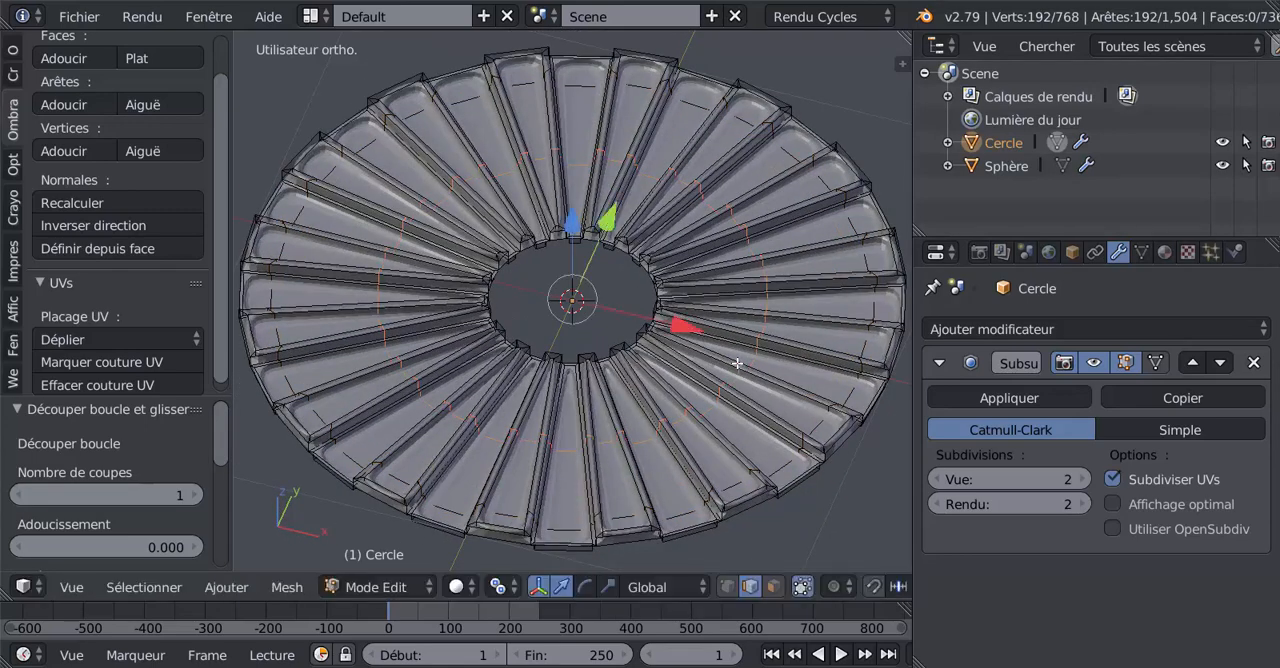
{"action": "middle_click_drag", "start_coordinate": [738, 363], "coordinate": [726, 317]}
{"action": "key", "text": "g"}
{"action": "key", "text": "z"}
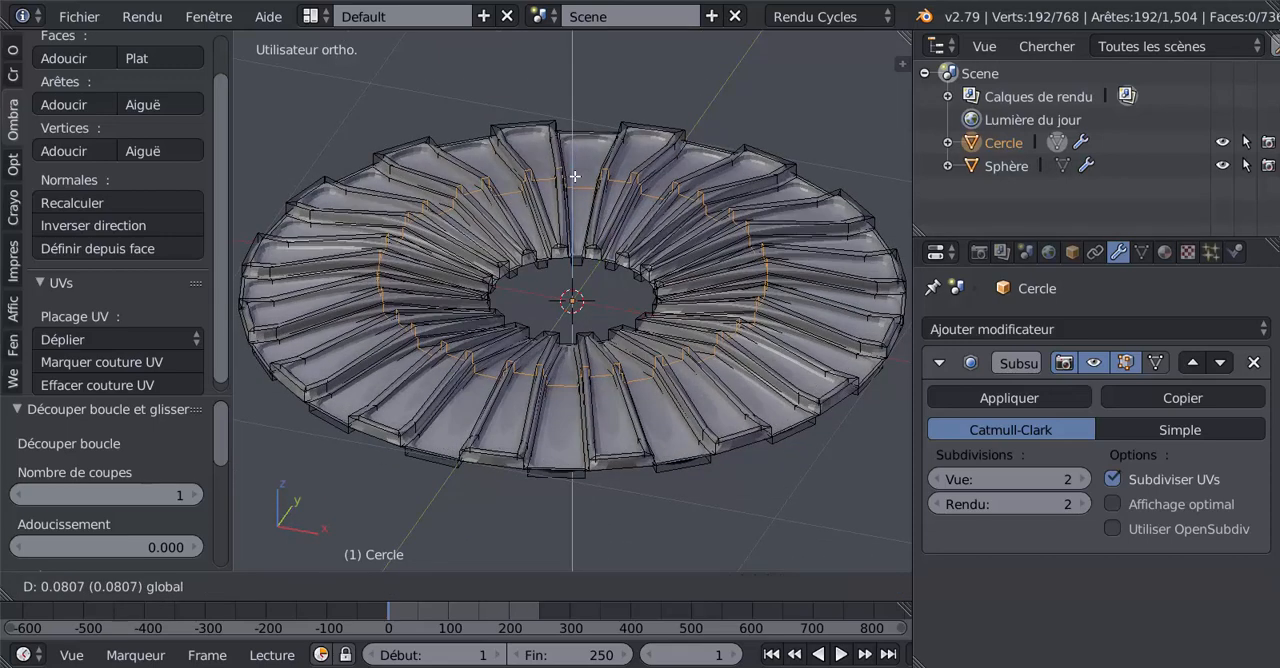
{"action": "left_click", "coordinate": [574, 162]}
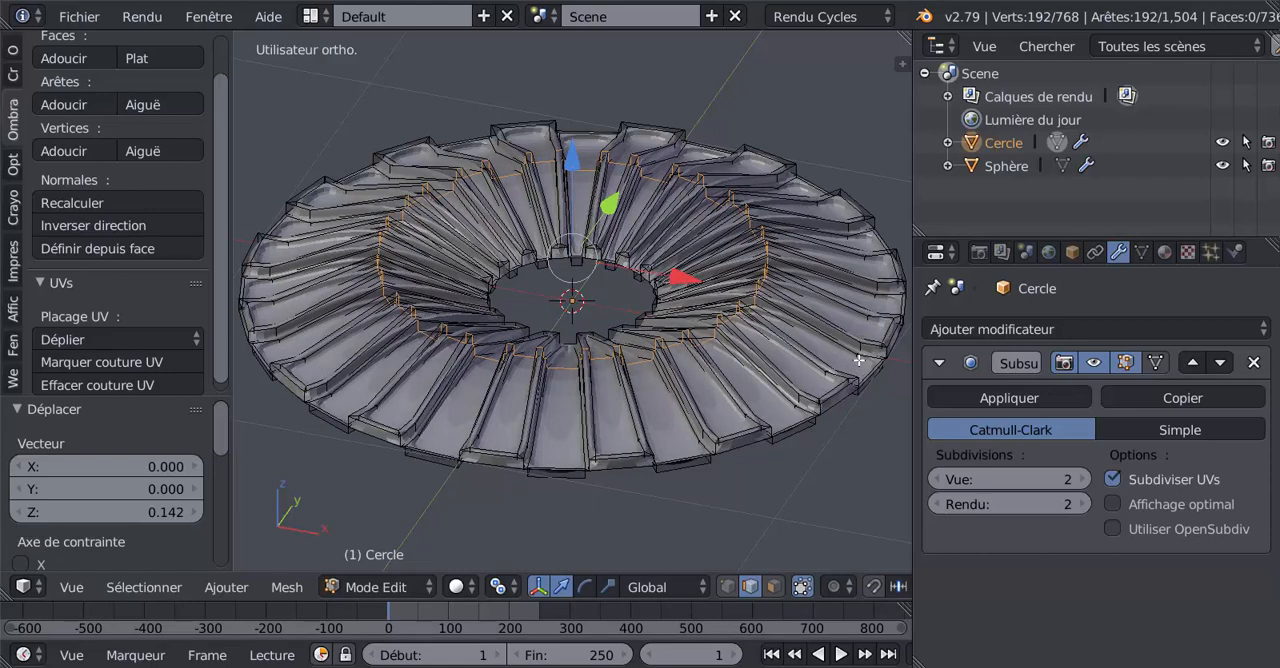
{"action": "middle_click_drag", "start_coordinate": [845, 334], "coordinate": [878, 347]}
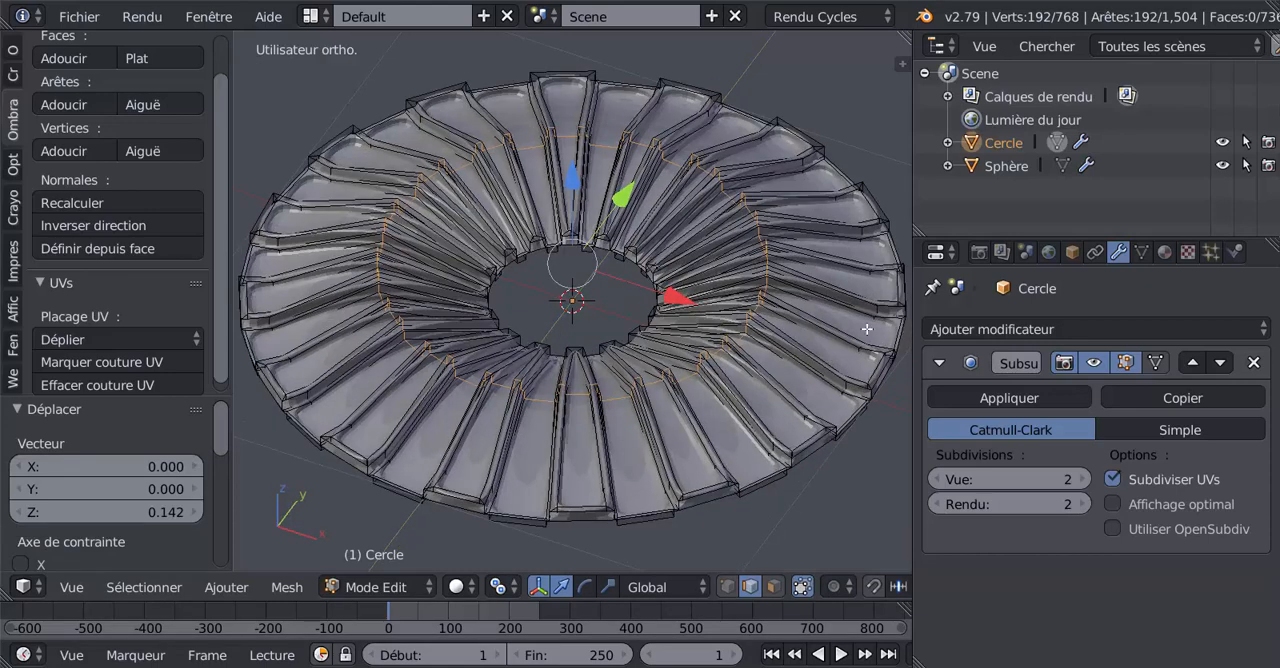
Step: Select the edge loop near the ring's outer rim, lower it slightly along Z and view the smoothed shape
{"action": "right_click", "coordinate": [868, 329], "text": "alt"}
{"action": "right_click", "coordinate": [874, 327], "text": "alt"}
{"action": "scroll", "coordinate": [802, 292], "scroll_direction": "down", "scroll_amount": 1}
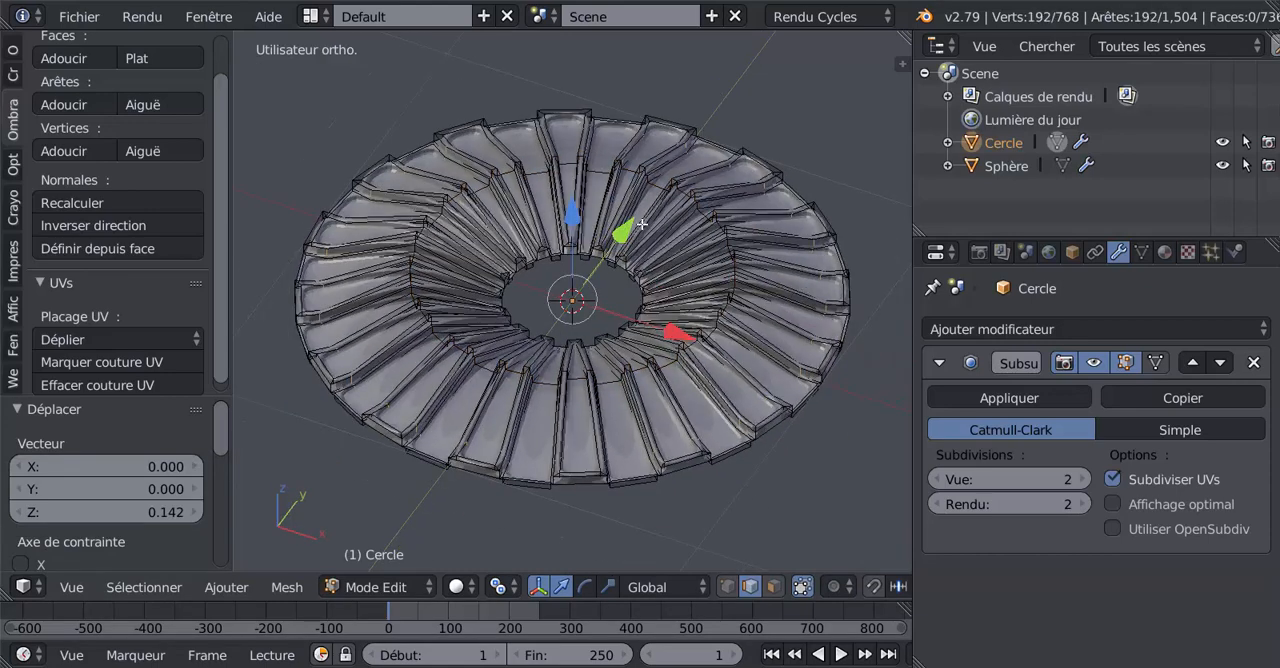
{"action": "left_click_drag", "start_coordinate": [573, 216], "coordinate": [575, 228]}
{"action": "key", "text": "Tab"}
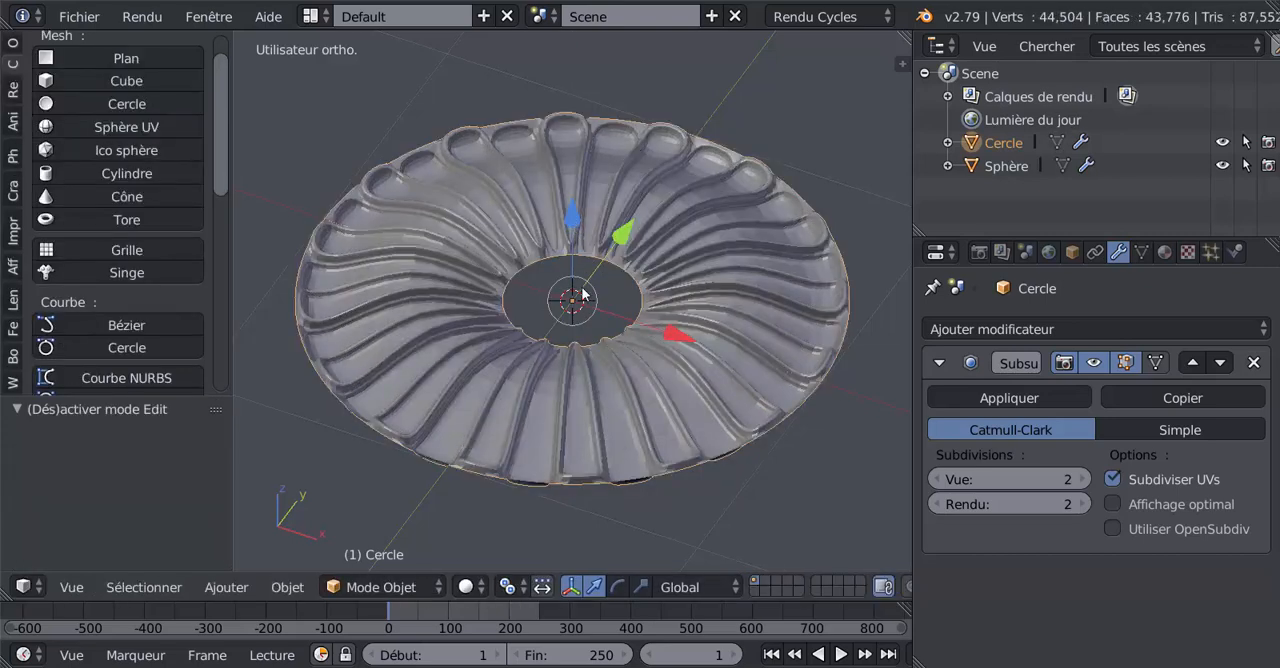
{"action": "key", "text": "KP_7"}
{"action": "middle_click_drag", "start_coordinate": [612, 342], "coordinate": [614, 371]}
Step: Select the edge loop around the ring's central hole and extrude it inward at a scale of about 0.891
{"action": "key", "text": "Tab"}
{"action": "scroll", "coordinate": [618, 368], "scroll_direction": "up", "scroll_amount": 2}
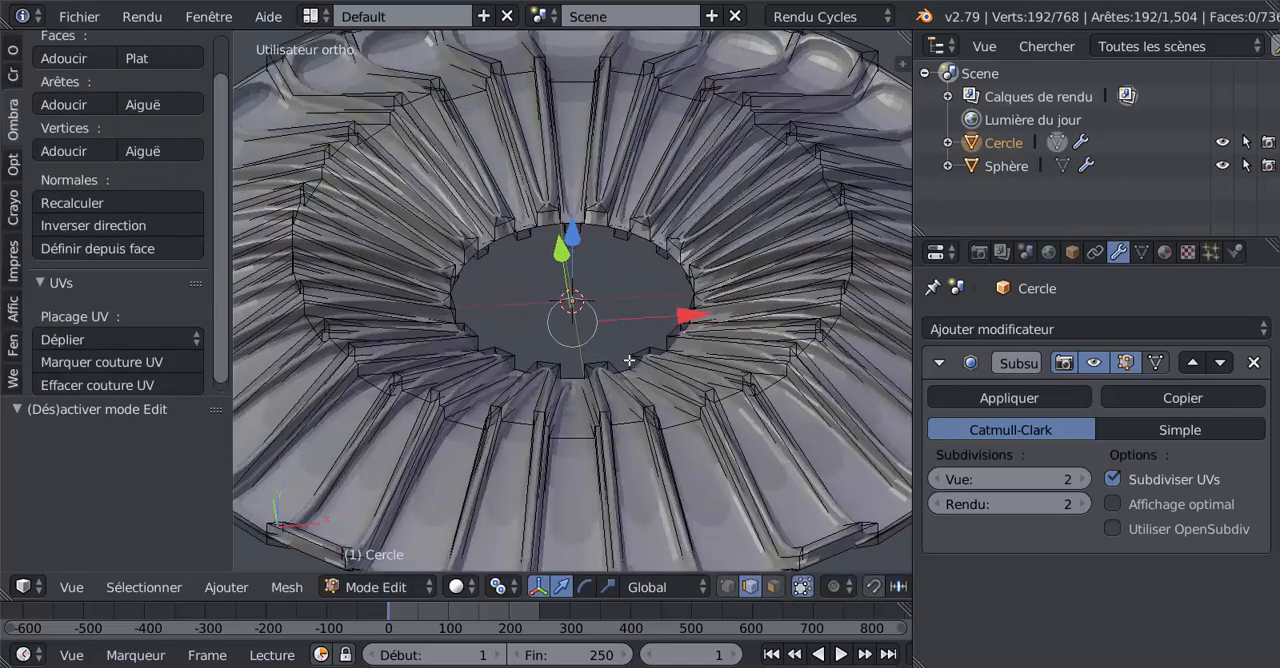
{"action": "right_click", "coordinate": [600, 228], "text": "alt"}
{"action": "scroll", "coordinate": [602, 269], "scroll_direction": "down", "scroll_amount": 1}
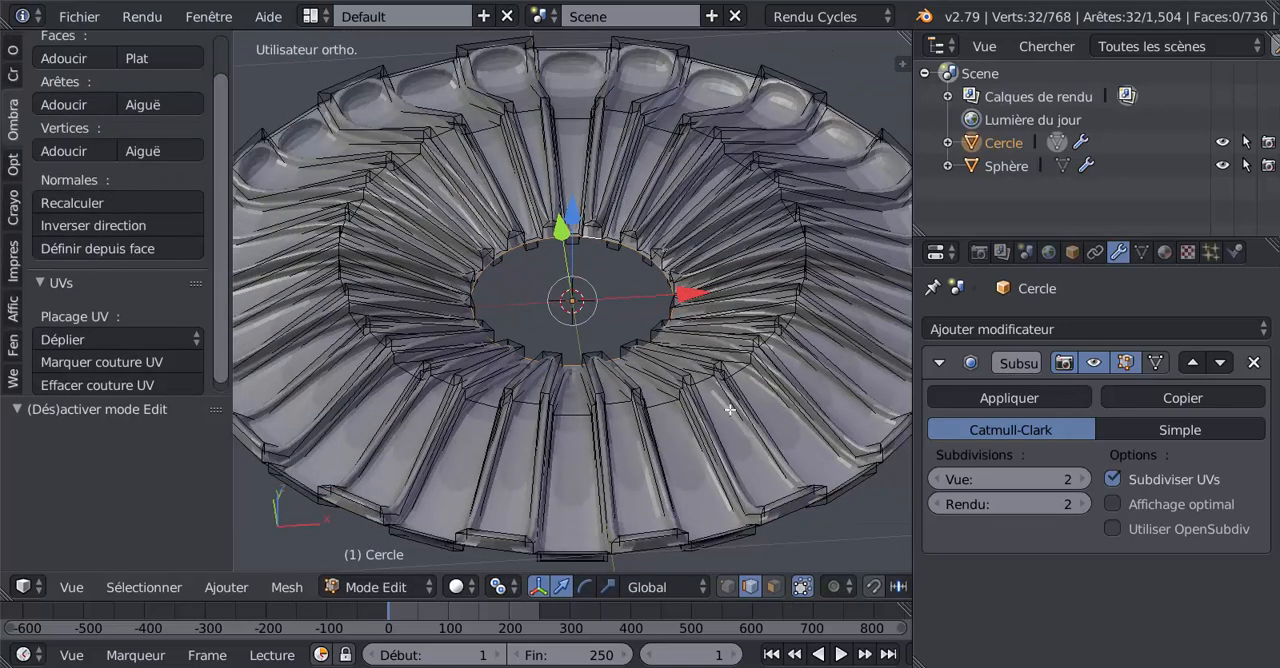
{"action": "key", "text": "e"}
{"action": "key", "text": "s"}
{"action": "left_click", "coordinate": [714, 397]}
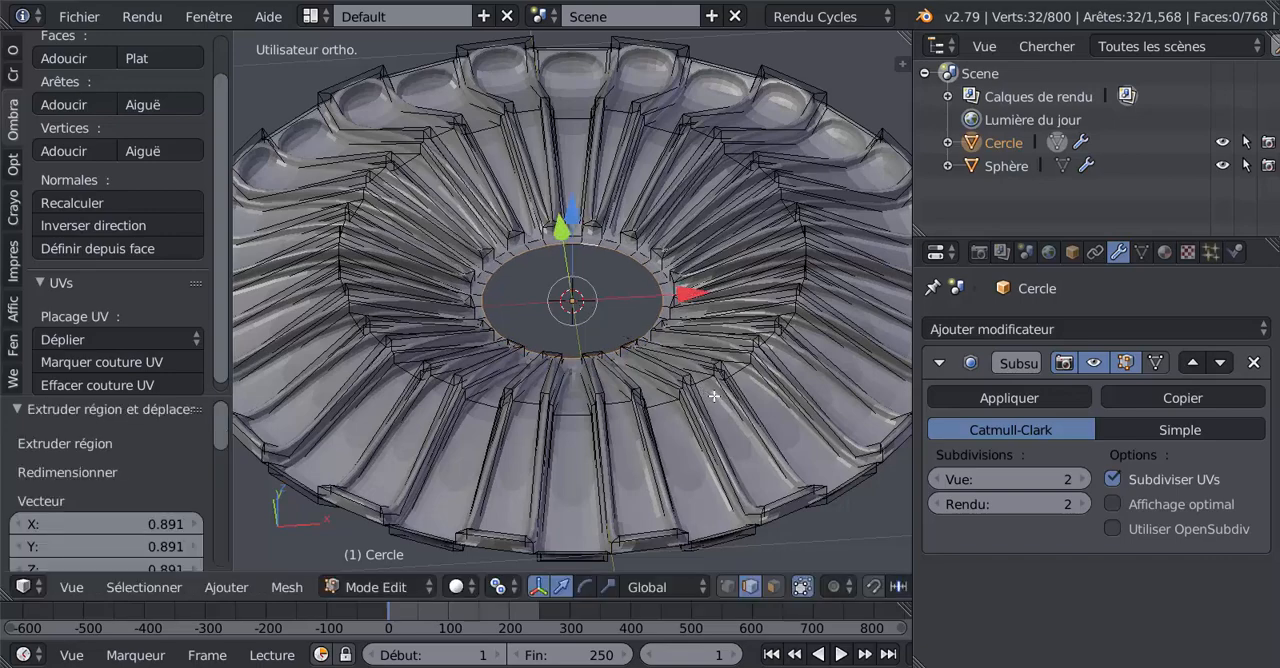
{"action": "key", "text": "Tab"}
{"action": "middle_click_drag", "start_coordinate": [691, 323], "coordinate": [637, 343]}
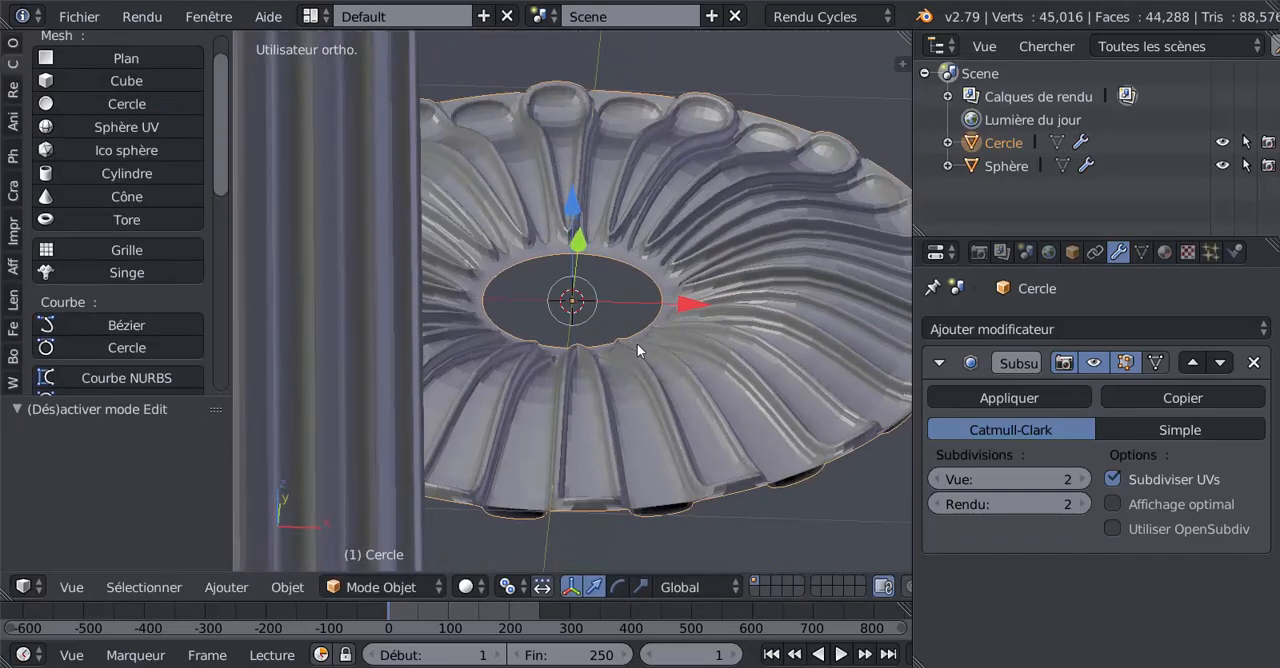
Step: Extrude the central hole's edge loop, raise it about 0.101 along Z, scale it to about 0.722 and lower it about 0.043
{"action": "key", "text": "Tab"}
{"action": "middle_click_drag", "start_coordinate": [603, 303], "coordinate": [632, 293]}
{"action": "key", "text": "e"}
{"action": "right_click", "coordinate": [632, 293]}
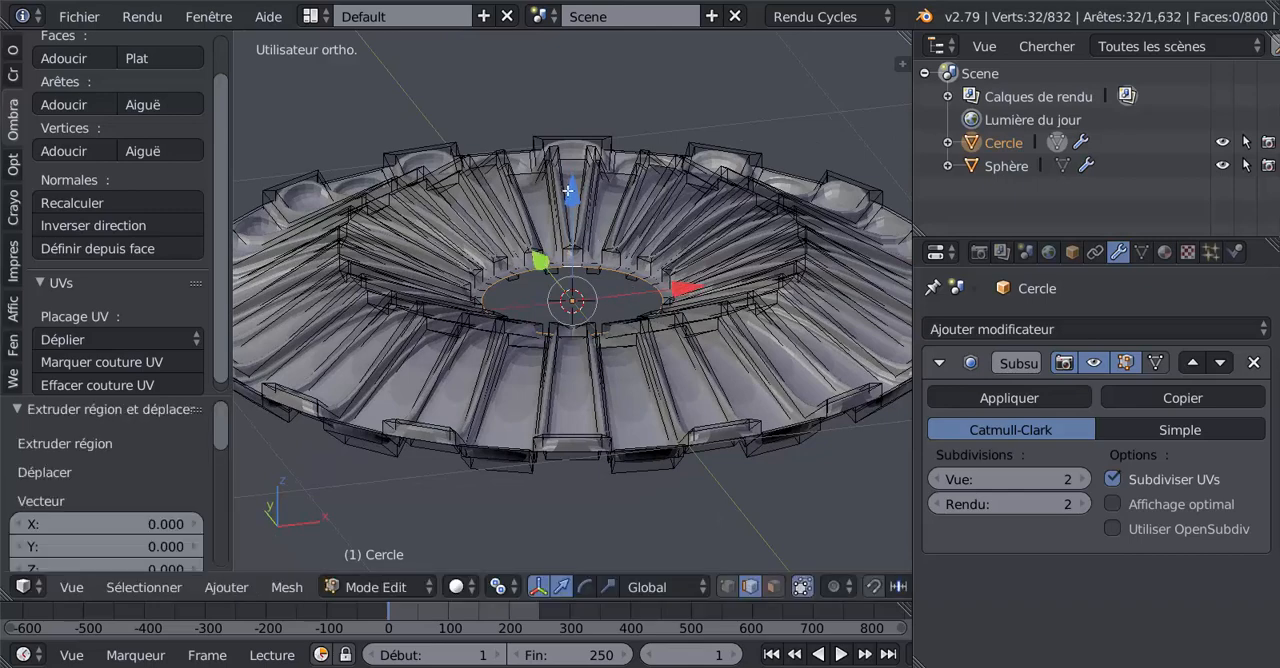
{"action": "left_click_drag", "start_coordinate": [569, 191], "coordinate": [577, 151]}
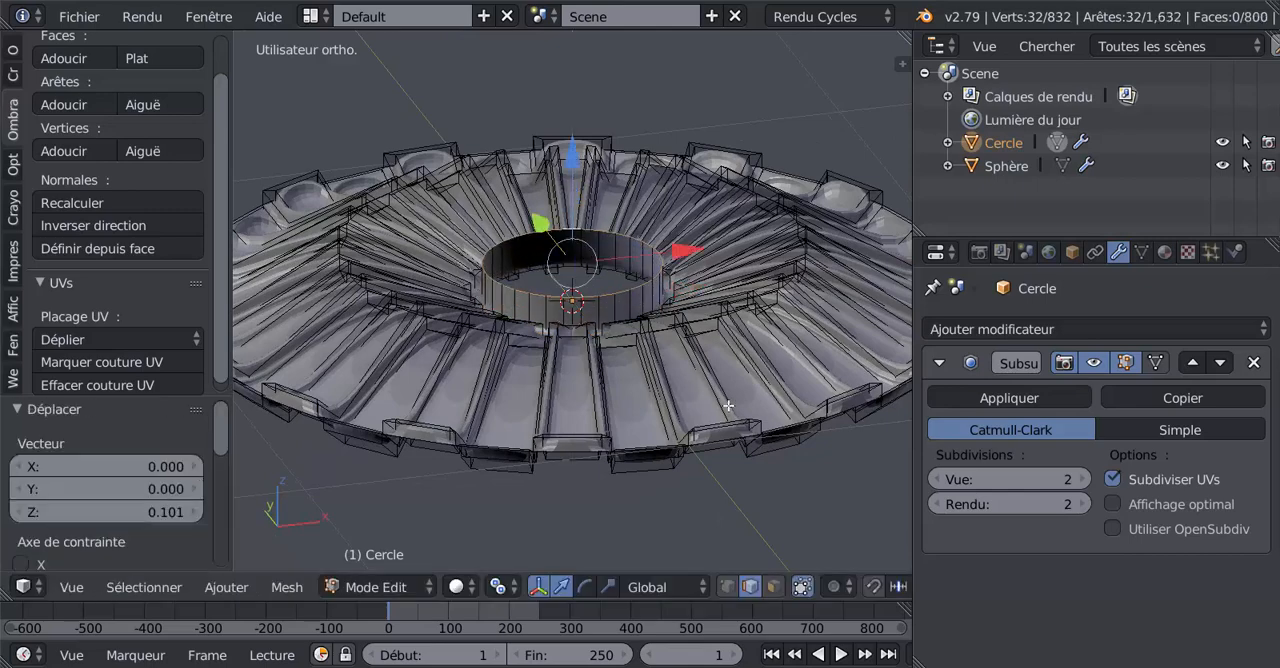
{"action": "key", "text": "s"}
{"action": "left_click", "coordinate": [706, 313]}
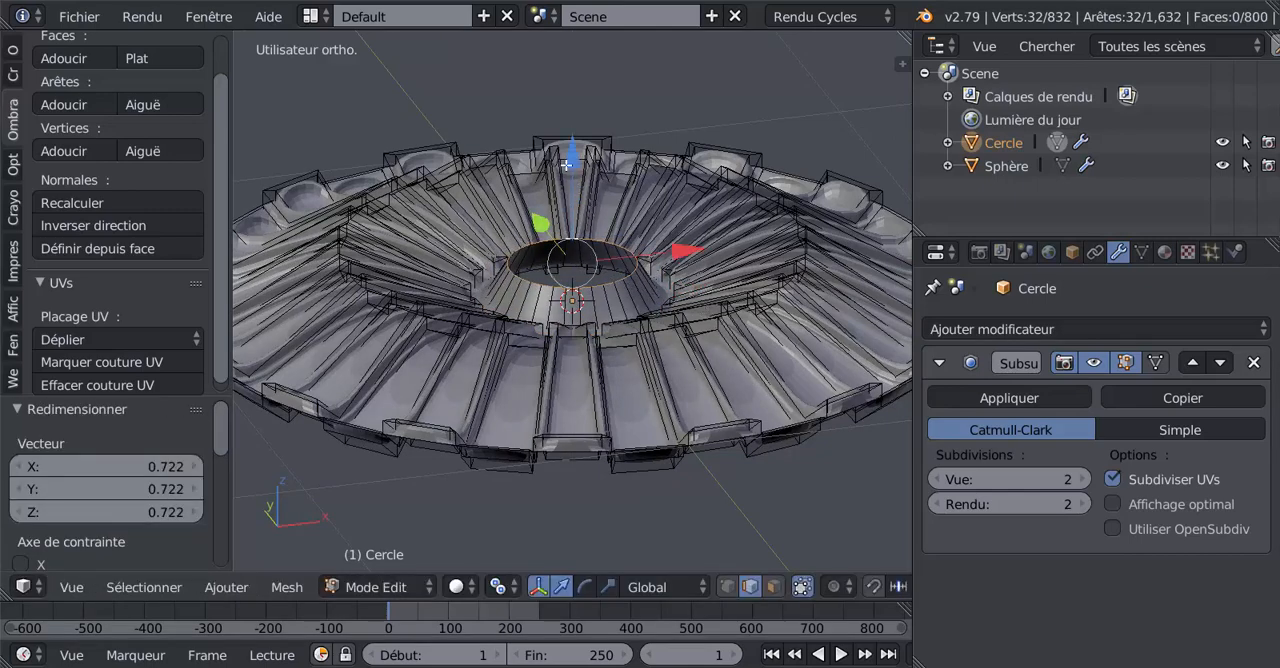
{"action": "left_click_drag", "start_coordinate": [566, 164], "coordinate": [570, 229]}
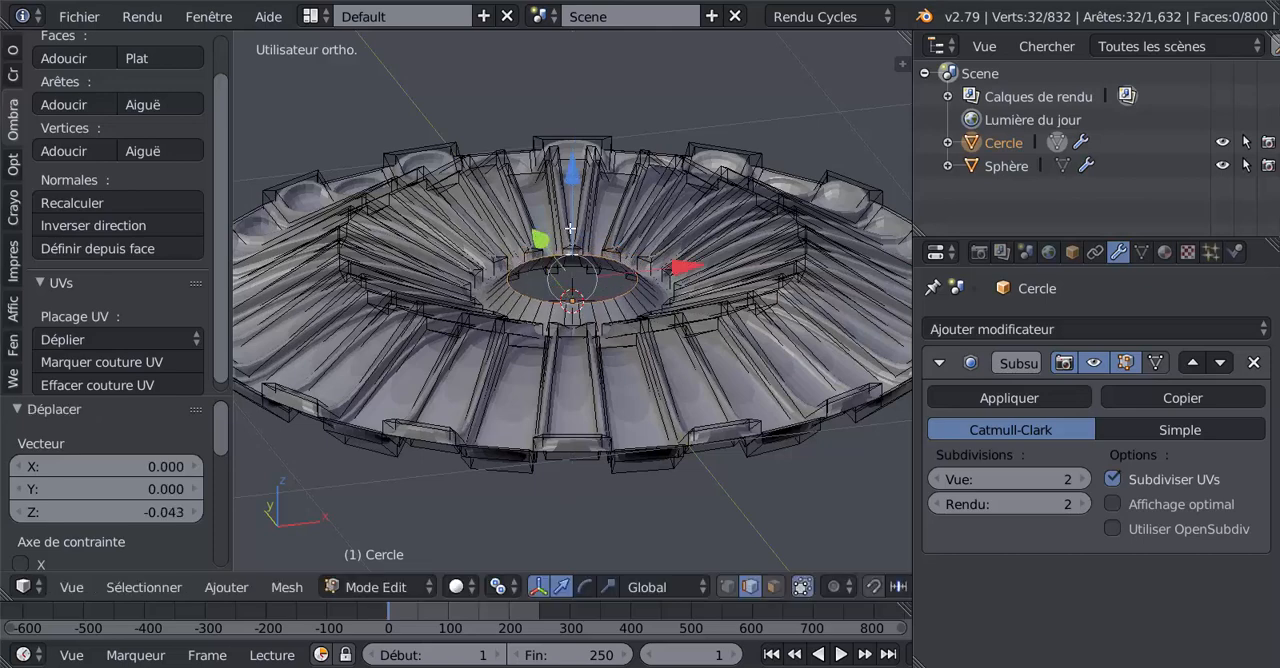
Step: Extrude the inner edge loop again, raise it about 0.056 along Z and scale it inward to about 0.446
{"action": "key", "text": "e"}
{"action": "right_click", "coordinate": [596, 374]}
{"action": "left_click_drag", "start_coordinate": [572, 187], "coordinate": [573, 160]}
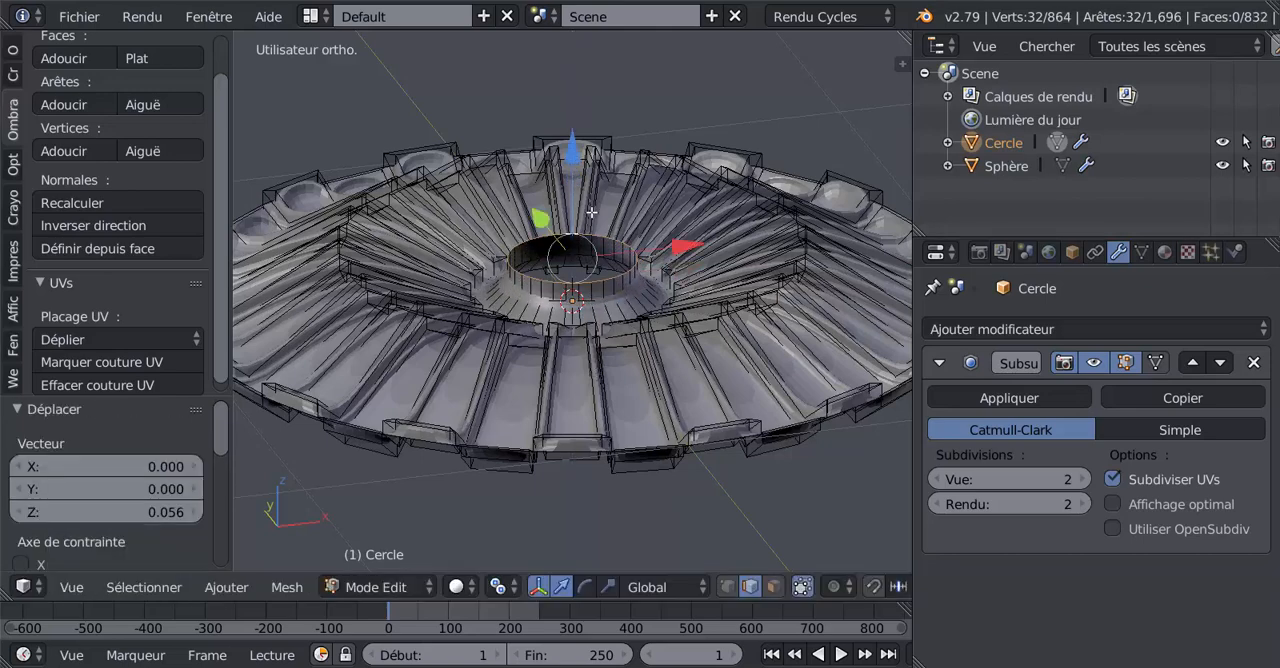
{"action": "key", "text": "s"}
{"action": "left_click", "coordinate": [648, 260]}
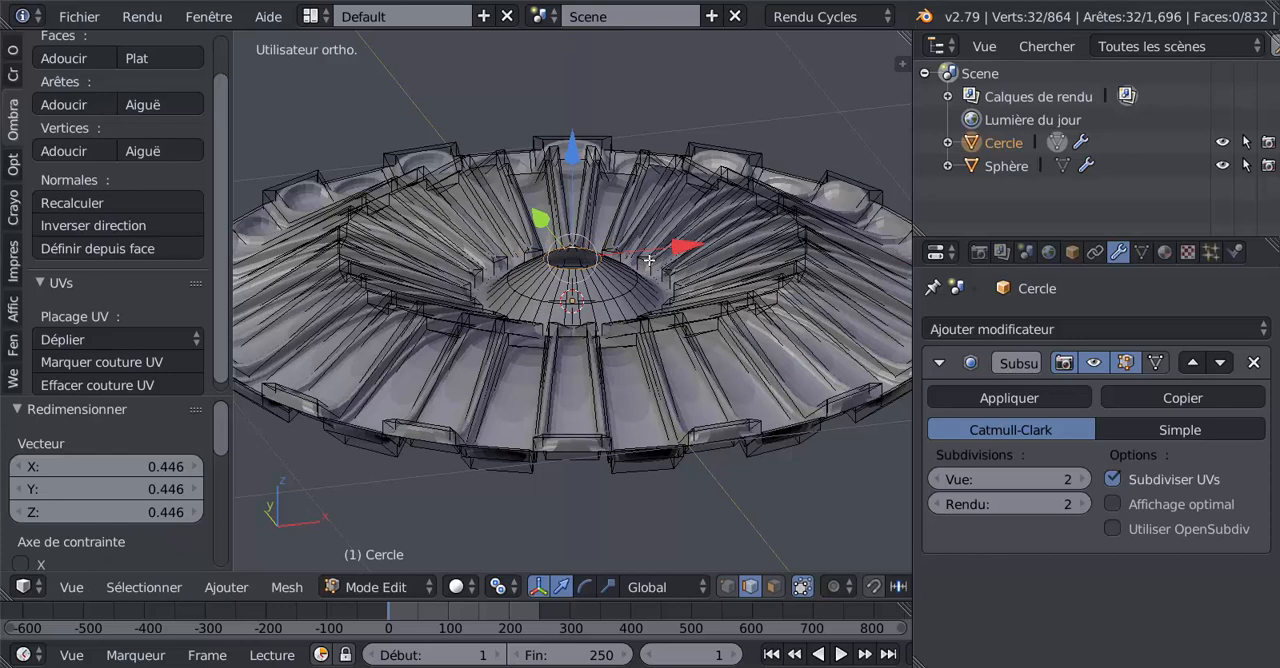
Step: Extrude the dome's opening once more, raise it slightly, shrink it to a tiny ring and lower it about 0.032 along Z
{"action": "key", "text": "e"}
{"action": "right_click", "coordinate": [648, 260]}
{"action": "left_click_drag", "start_coordinate": [583, 168], "coordinate": [575, 150]}
{"action": "key", "text": "s"}
{"action": "left_click", "coordinate": [620, 255]}
Step: Extrude the tiny ring and scale it to 0 to close the dome, and view the smoothed shape in Object mode
{"action": "type", "text": "es"}
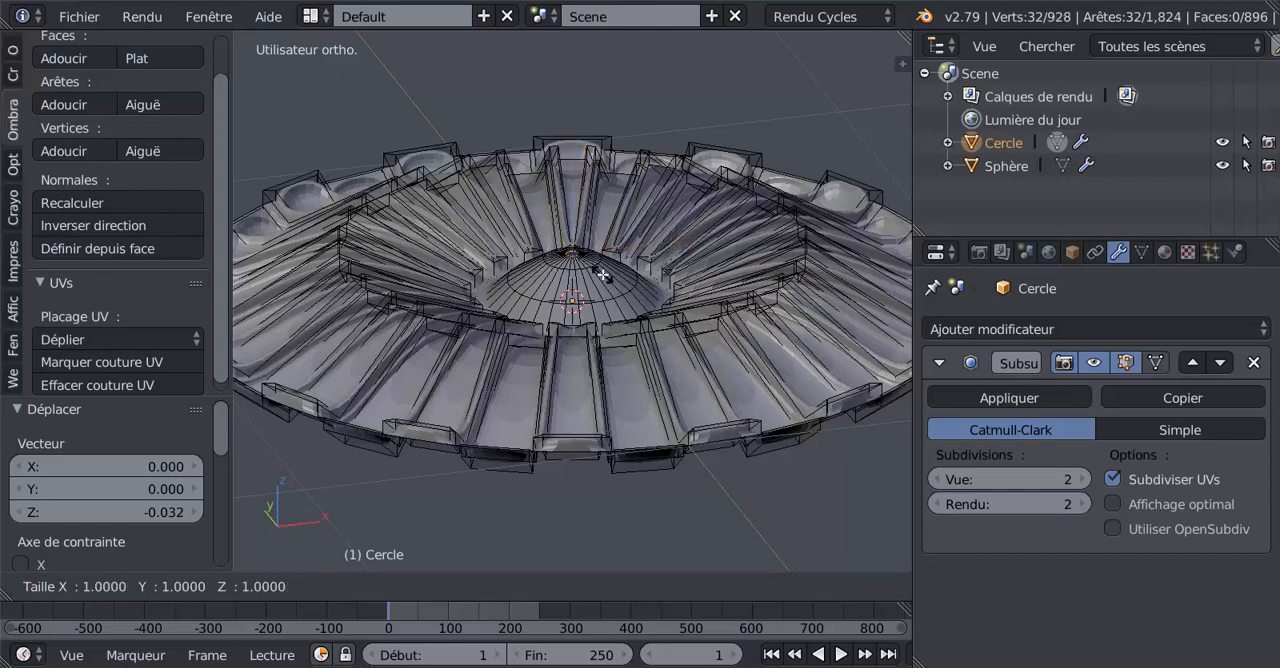
{"action": "type", "text": "0"}
{"action": "key", "text": "Return"}
{"action": "scroll", "coordinate": [603, 271], "scroll_direction": "up", "scroll_amount": 3}
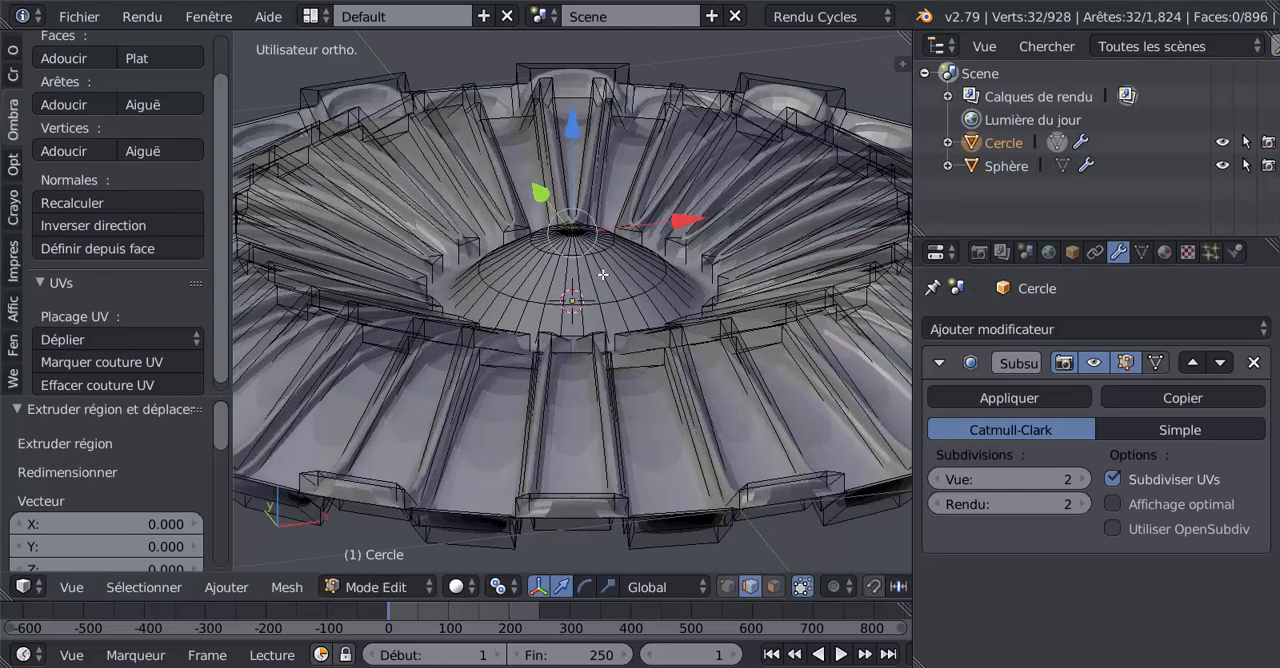
{"action": "key", "text": "Tab"}
{"action": "middle_click_drag", "start_coordinate": [636, 231], "coordinate": [663, 315]}
Step: In face selection mode, select the middle ring of faces around the dome and inset it with a thickness of 0.01
{"action": "key", "text": "Tab"}
{"action": "left_click", "coordinate": [775, 586]}
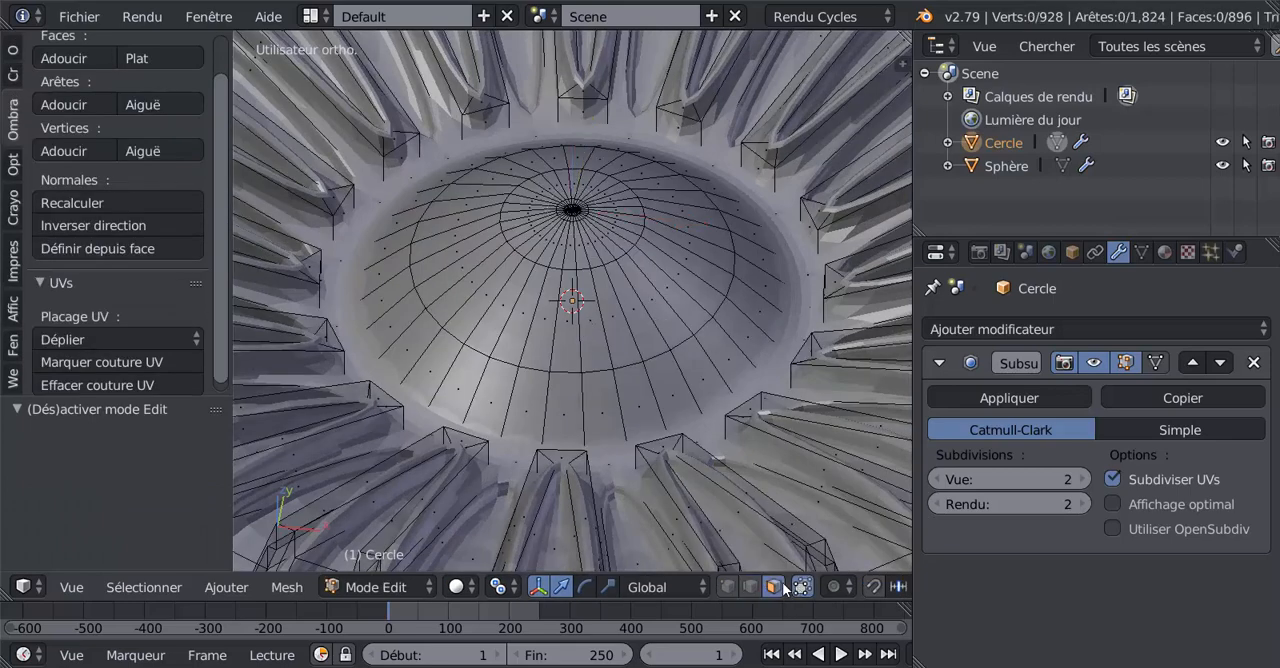
{"action": "right_click", "coordinate": [697, 297], "text": "alt"}
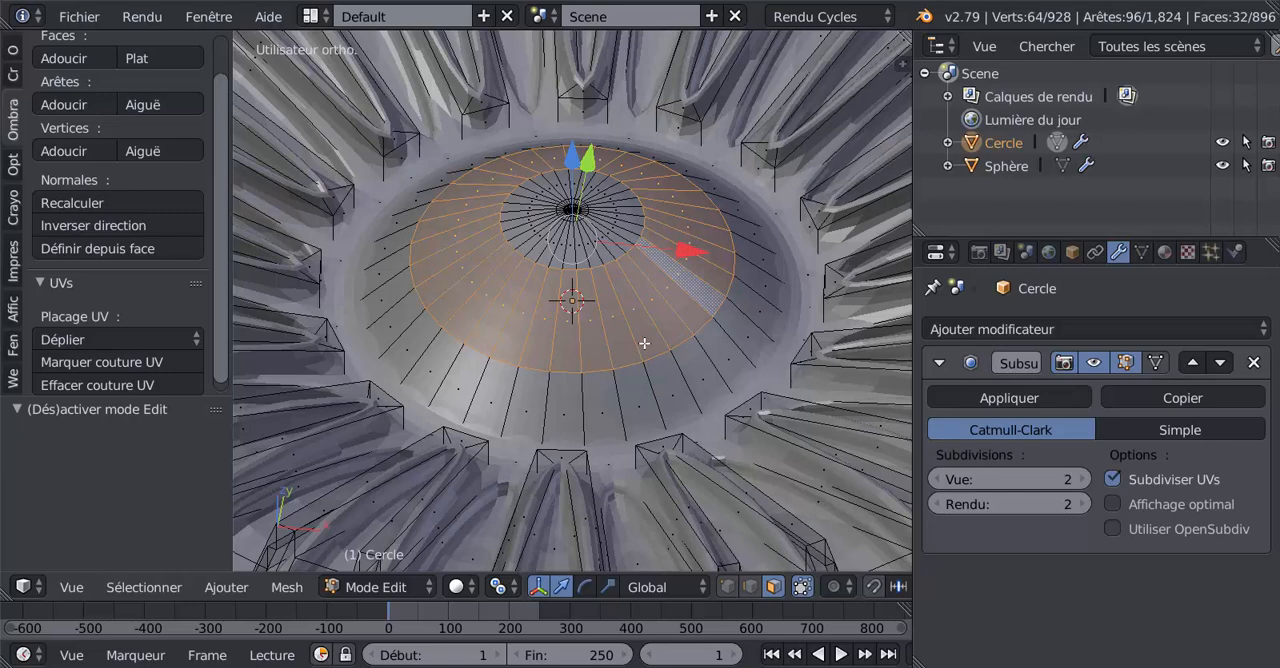
{"action": "key", "text": "i"}
{"action": "left_click", "coordinate": [644, 343]}
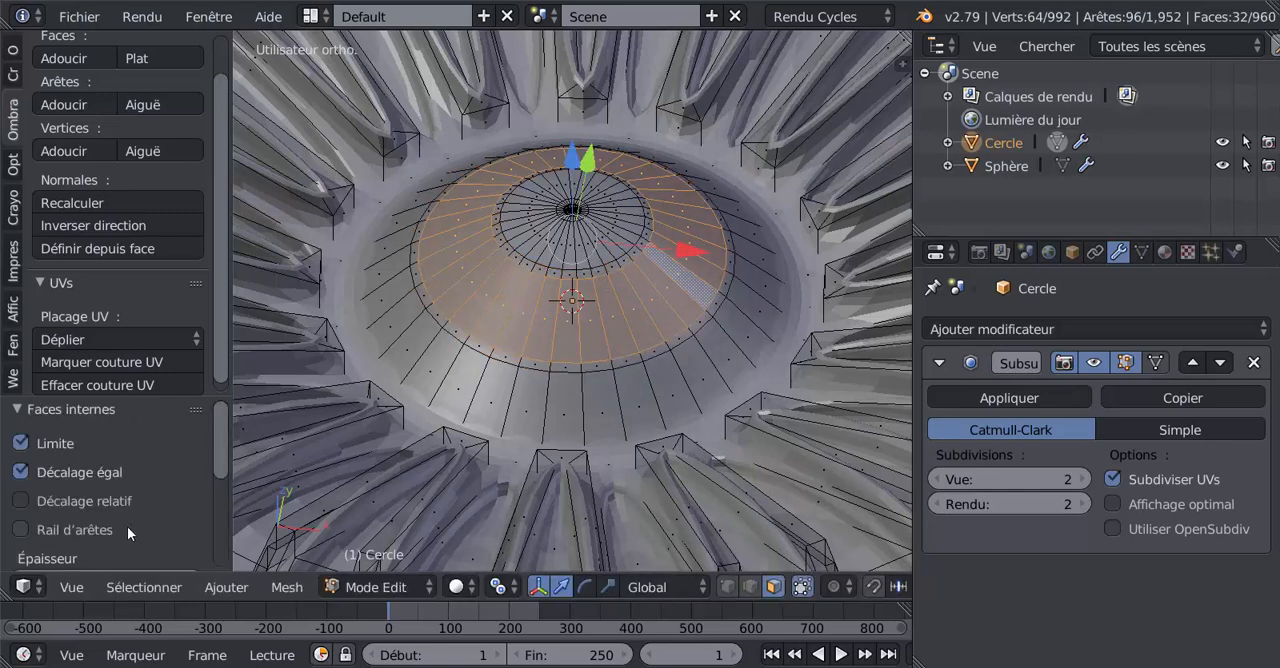
Step: Reveal the full set of options for the inset of the dome's face ring
{"action": "scroll", "coordinate": [128, 509], "scroll_direction": "down", "scroll_amount": 3}
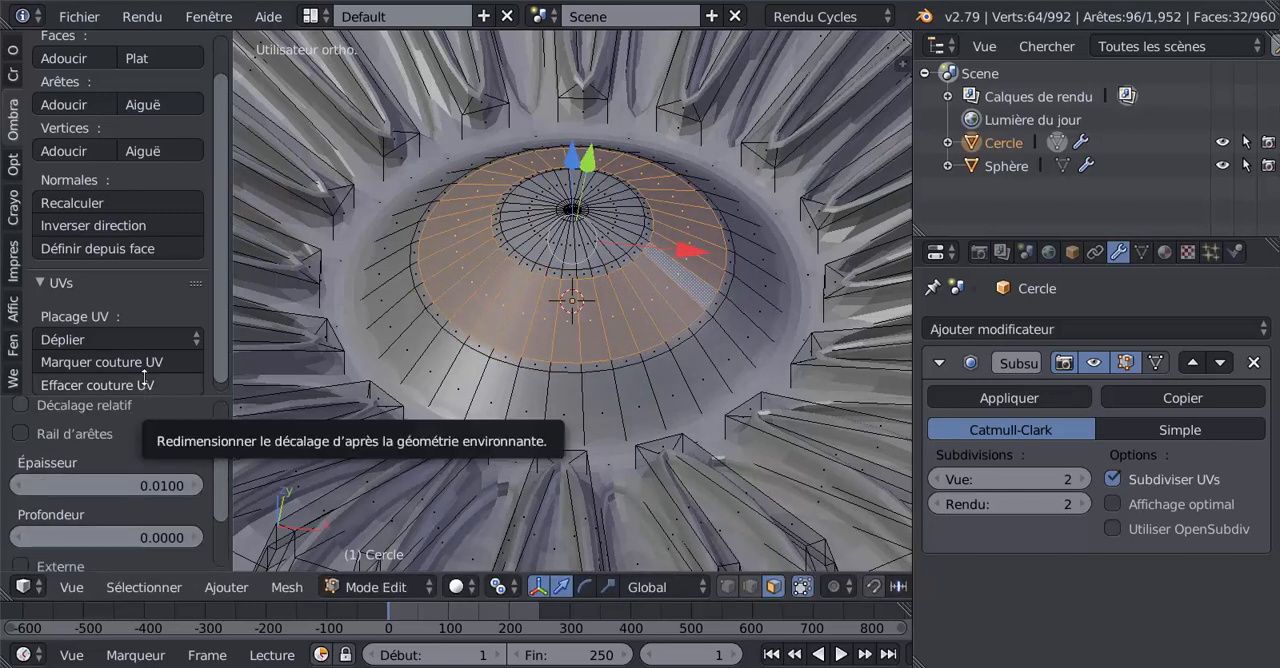
{"action": "left_click_drag", "start_coordinate": [144, 392], "coordinate": [136, 83]}
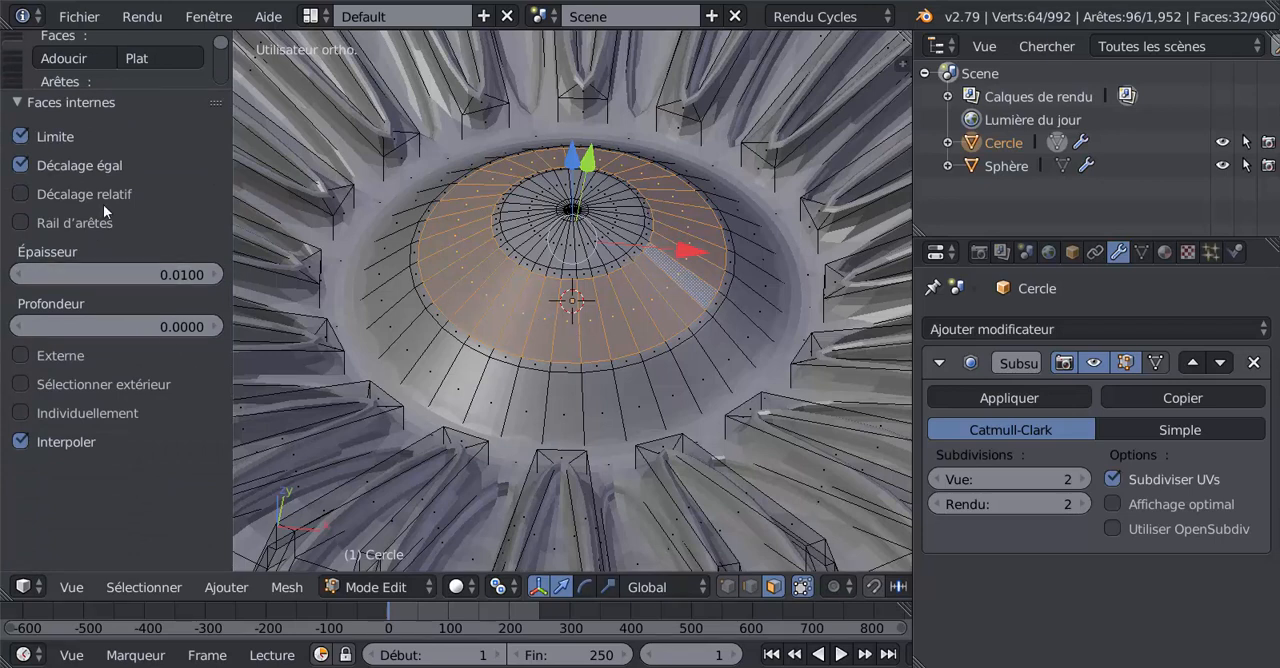
{"action": "left_click_drag", "start_coordinate": [128, 87], "coordinate": [130, 119]}
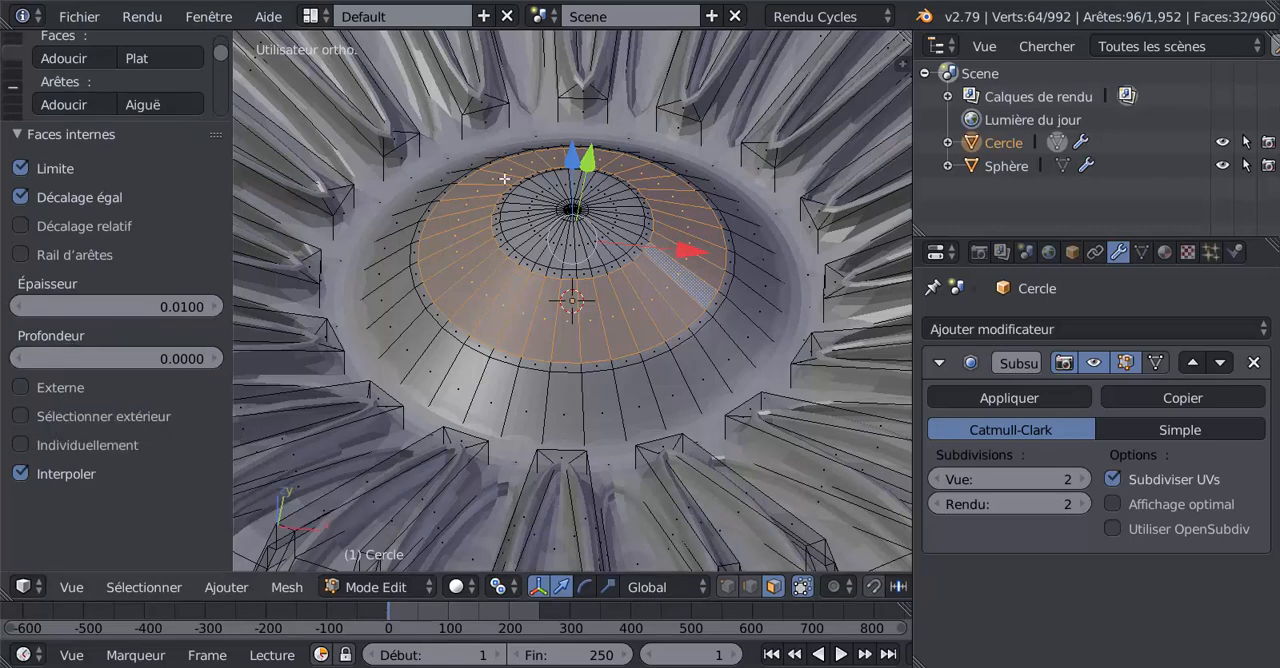
Step: Make the inset on the dome's middle ring apply to each face individually, keeping the 0.01 thickness
{"action": "left_click", "coordinate": [20, 445]}
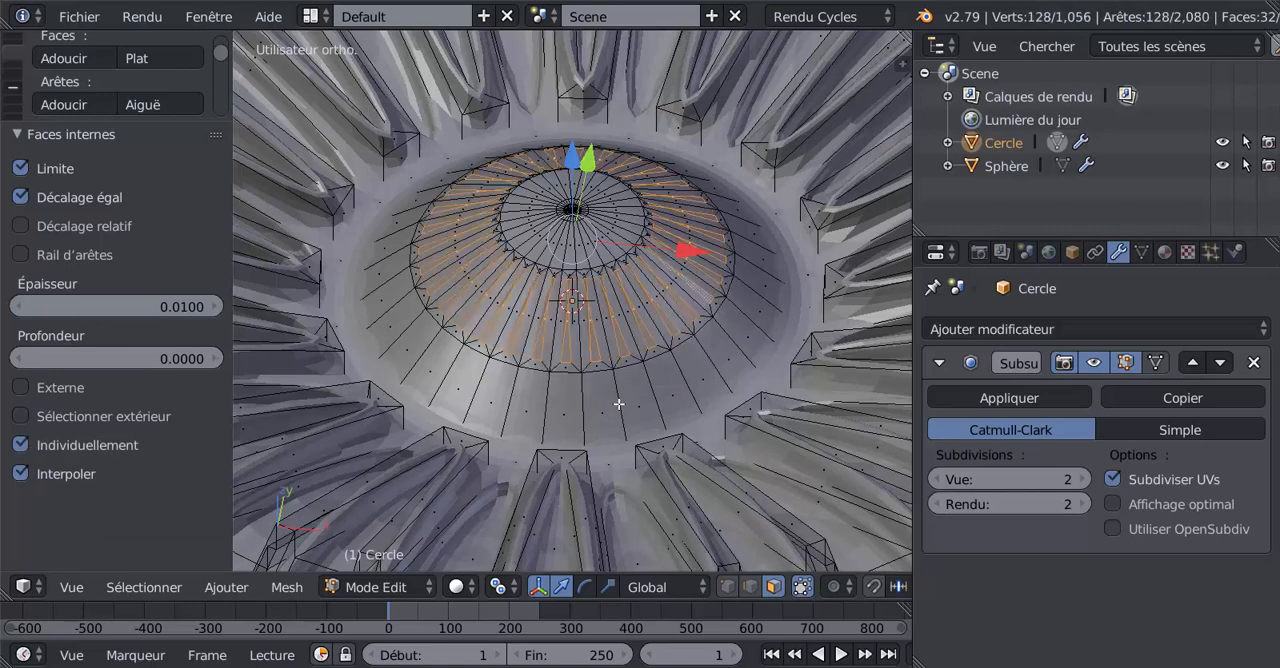
{"action": "scroll", "coordinate": [619, 404], "scroll_direction": "up", "scroll_amount": 2}
{"action": "scroll", "coordinate": [682, 317], "scroll_direction": "up", "scroll_amount": 2}
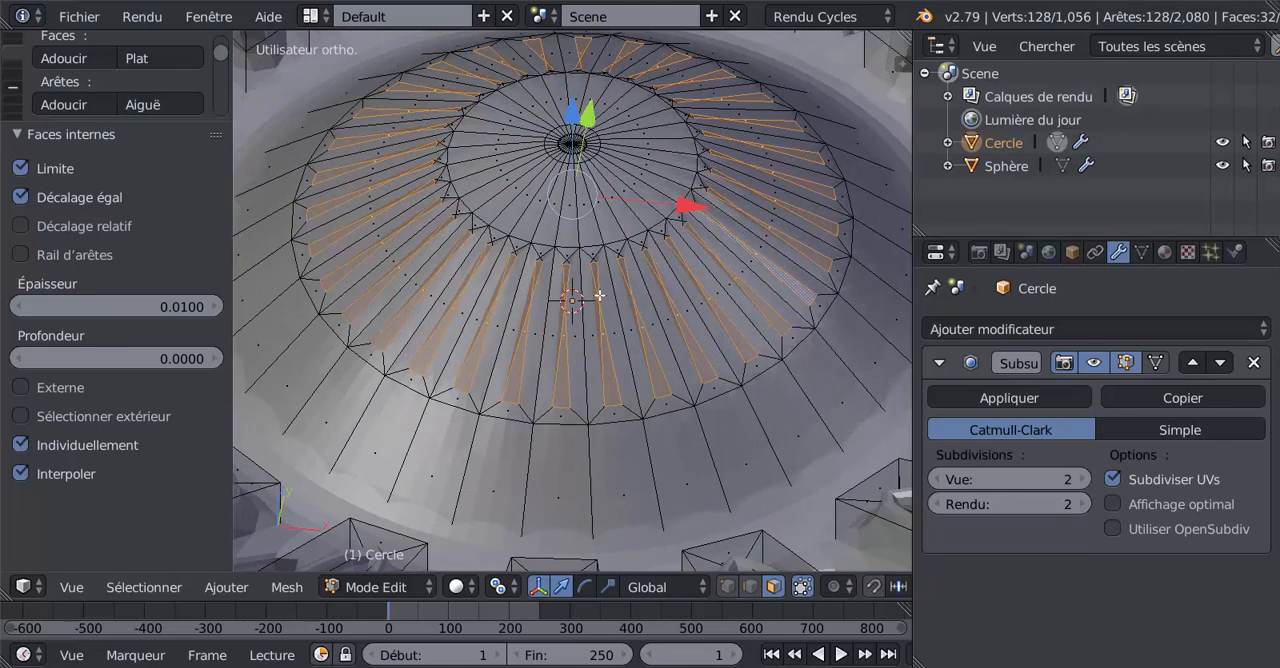
Step: Lower the individually inset dome faces slightly along Z to carve grooves, and check the smoothed rosette in Object mode
{"action": "middle_click_drag", "start_coordinate": [592, 246], "coordinate": [595, 224]}
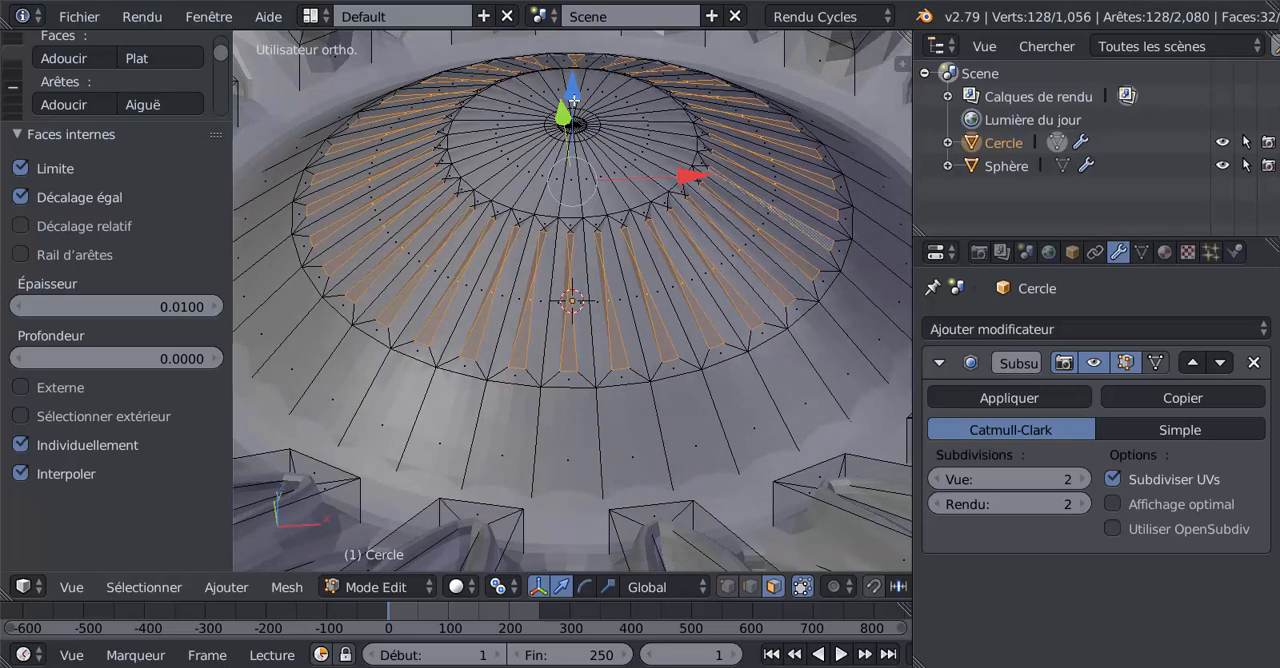
{"action": "left_click_drag", "start_coordinate": [574, 104], "coordinate": [574, 124]}
{"action": "key", "text": "Tab"}
{"action": "middle_click_drag", "start_coordinate": [620, 210], "coordinate": [704, 367]}
{"action": "scroll", "coordinate": [678, 366], "scroll_direction": "down", "scroll_amount": 4}
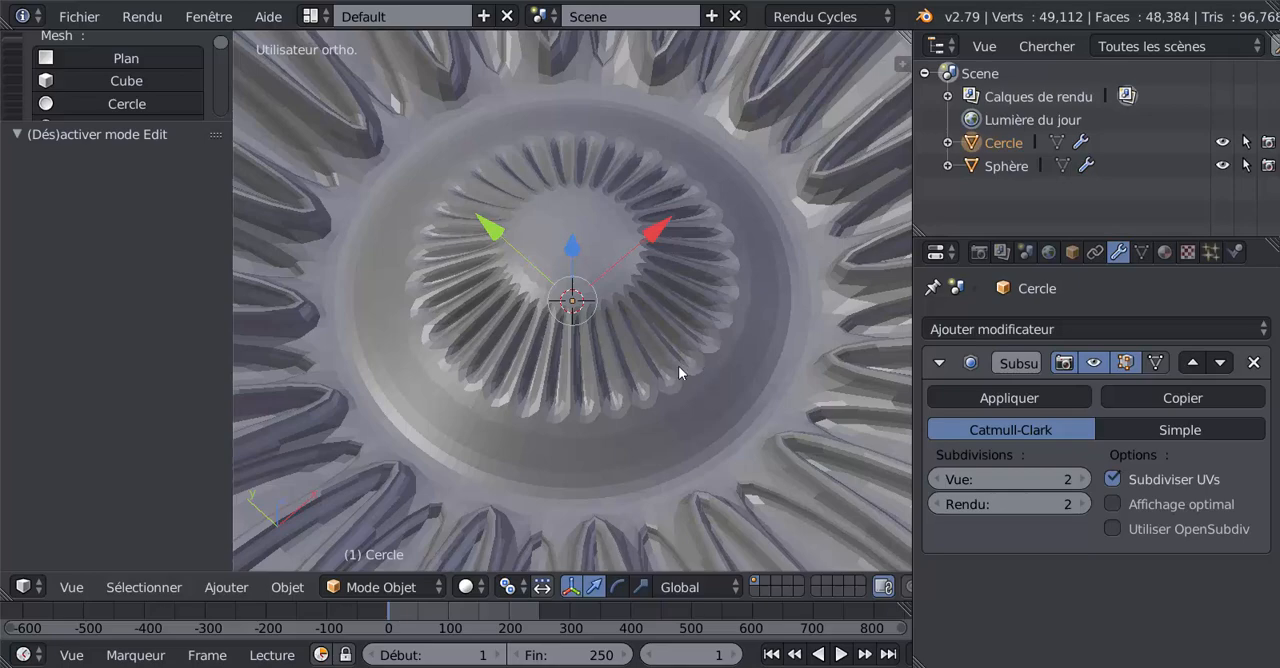
{"action": "key", "text": "Tab"}
{"action": "scroll", "coordinate": [677, 366], "scroll_direction": "down", "scroll_amount": 2}
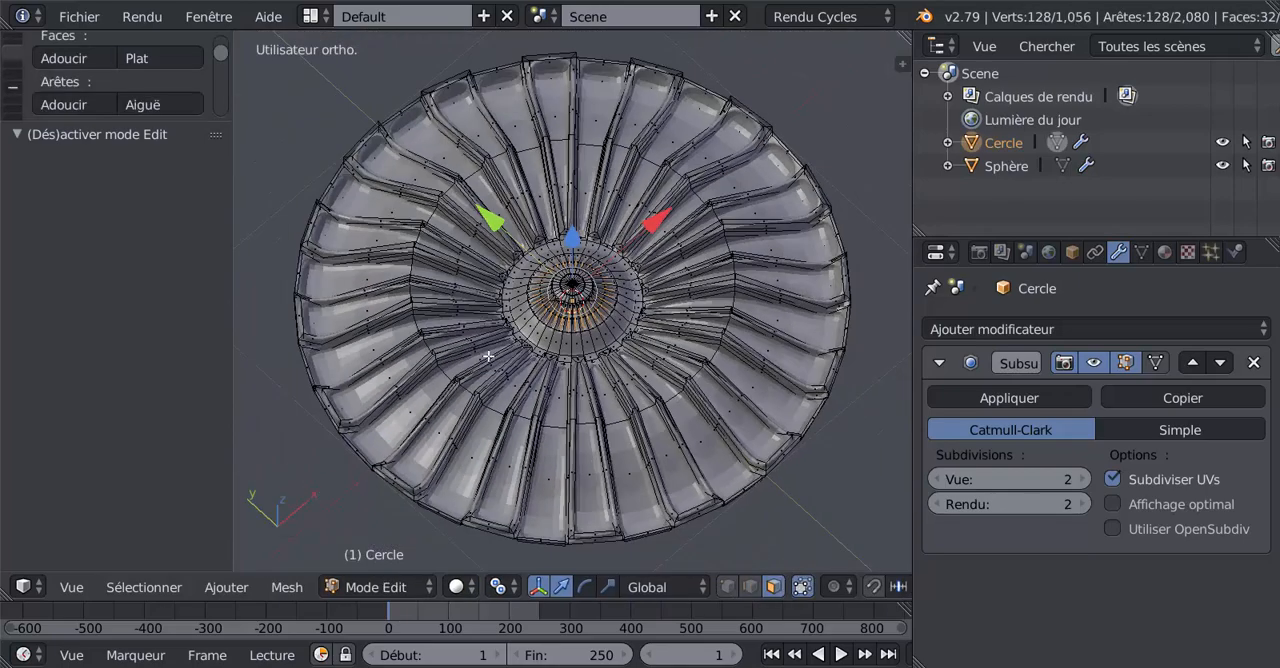
{"action": "key", "text": "Tab"}
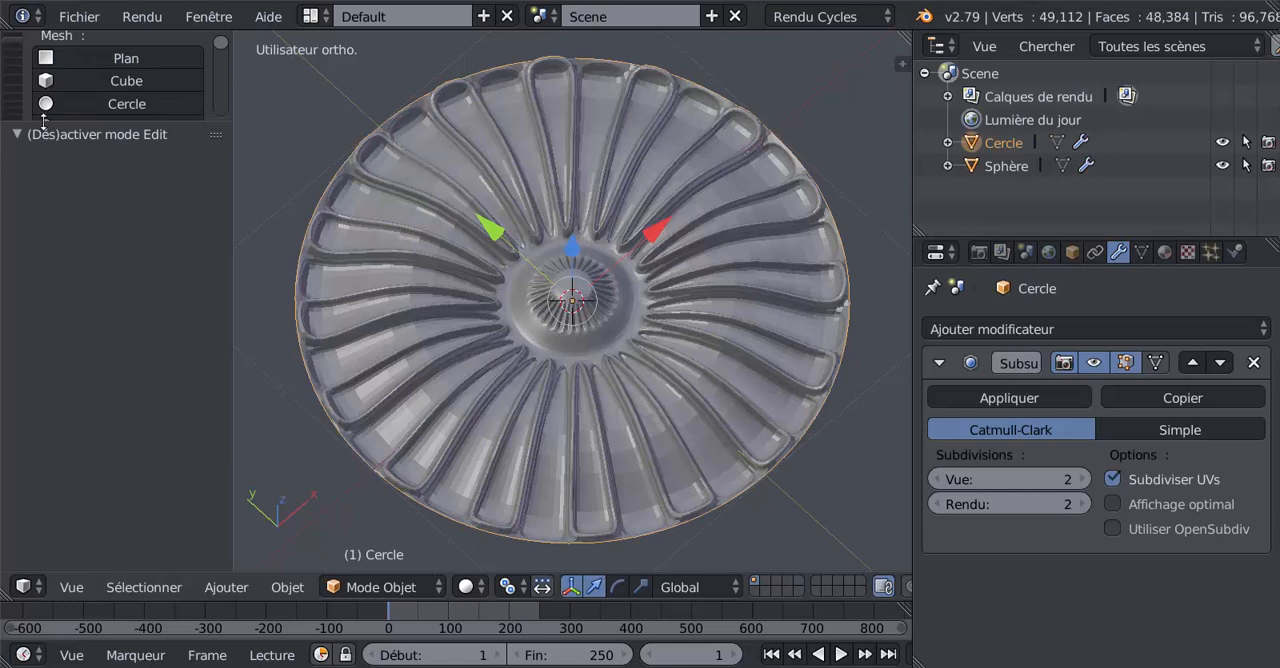
Step: Apply smooth shading to the whole rosette object
{"action": "left_click_drag", "start_coordinate": [43, 120], "coordinate": [43, 460]}
{"action": "left_click", "coordinate": [12, 47]}
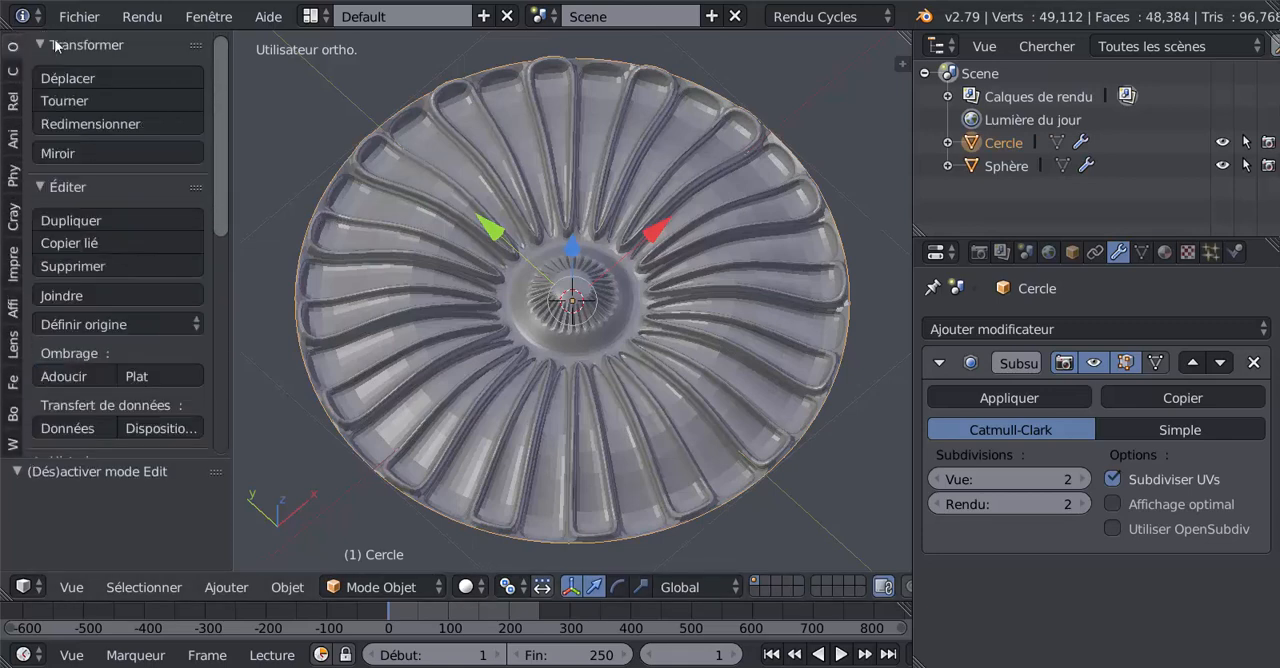
{"action": "scroll", "coordinate": [222, 140], "scroll_direction": "down", "scroll_amount": 3}
{"action": "left_click", "coordinate": [35, 306]}
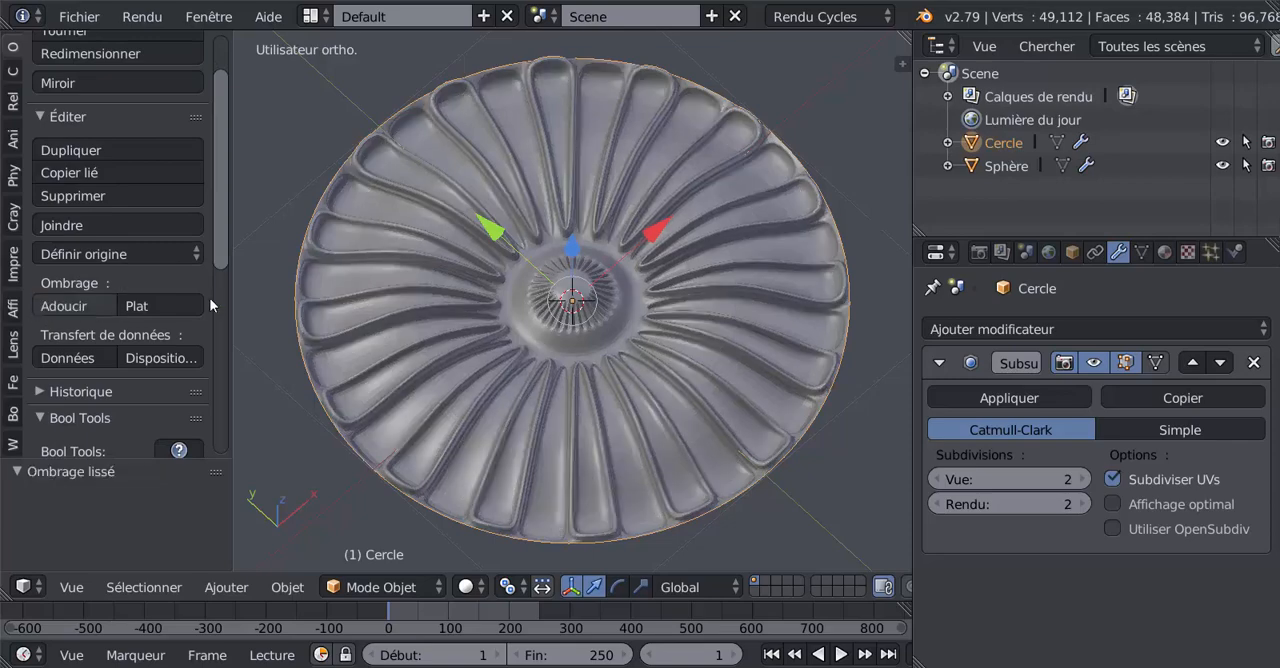
Step: In Edit mode, clear the selection and select the rosette's outermost edge loop using edge selection
{"action": "mouse_move", "coordinate": [617, 350]}
{"action": "middle_mouse_down"}
{"action": "mouse_move", "coordinate": [625, 230]}
{"action": "mouse_move", "coordinate": [613, 197]}
{"action": "mouse_move", "coordinate": [518, 215]}
{"action": "mouse_move", "coordinate": [688, 298]}
{"action": "mouse_move", "coordinate": [693, 417]}
{"action": "mouse_move", "coordinate": [703, 306]}
{"action": "middle_mouse_up"}
{"action": "key", "text": "Tab"}
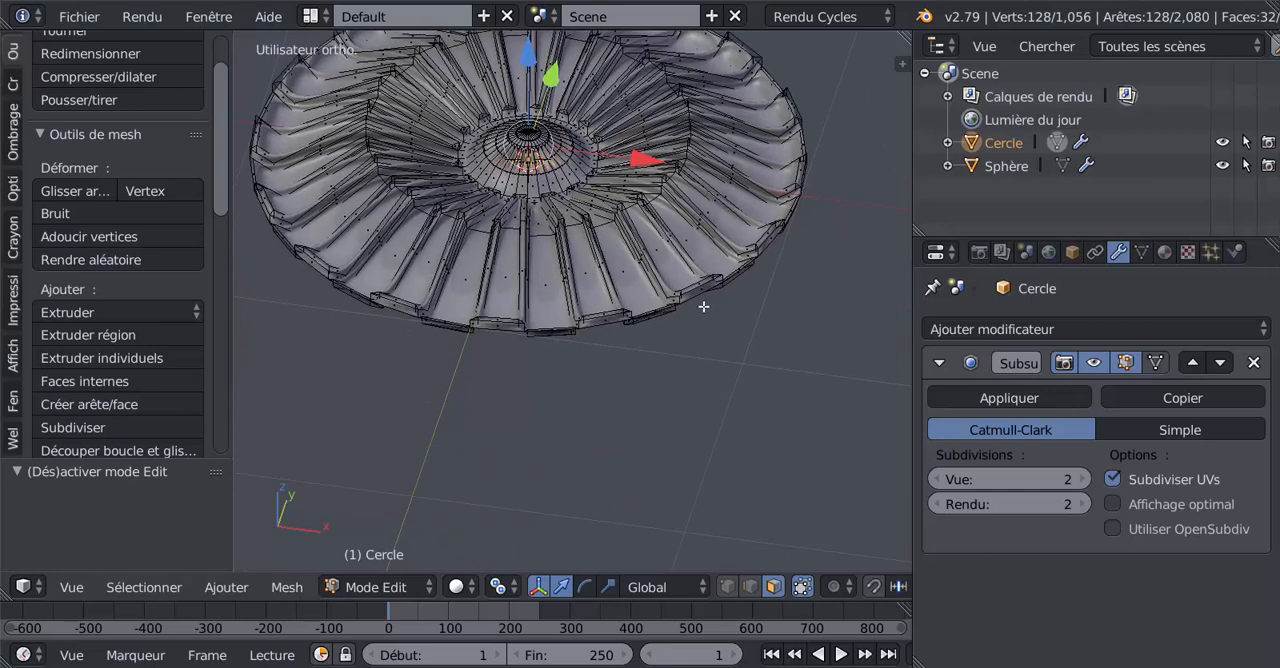
{"action": "scroll", "coordinate": [703, 306], "scroll_direction": "up", "scroll_amount": 3}
{"action": "key", "text": "a"}
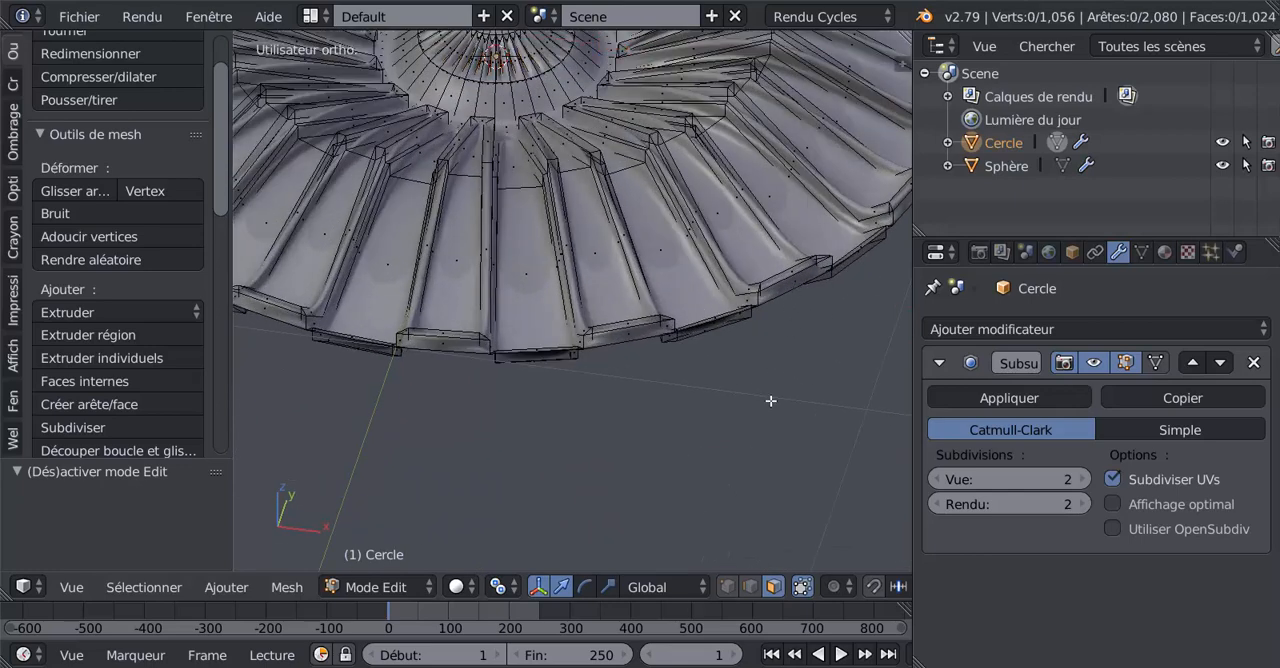
{"action": "left_click", "coordinate": [726, 587]}
{"action": "right_click", "coordinate": [718, 333]}
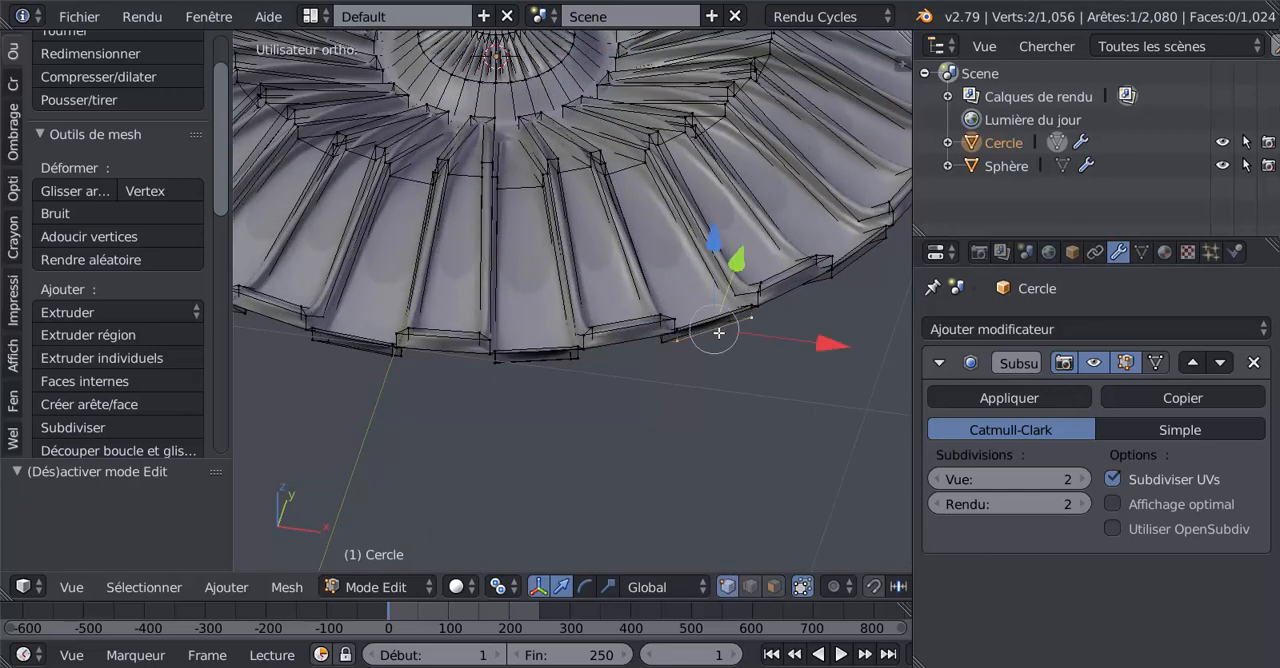
{"action": "left_click", "coordinate": [749, 587]}
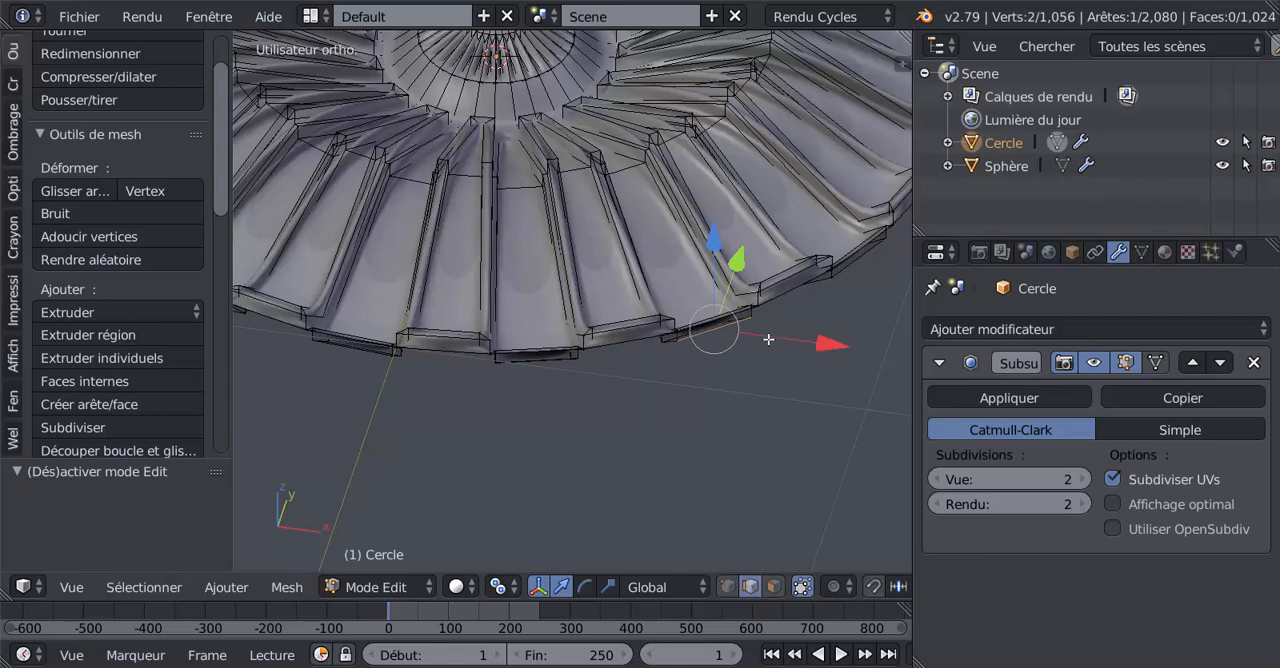
{"action": "right_click", "coordinate": [767, 301], "text": "alt"}
{"action": "scroll", "coordinate": [690, 355], "scroll_direction": "down", "scroll_amount": 2}
{"action": "middle_click_drag", "start_coordinate": [674, 374], "coordinate": [636, 322]}
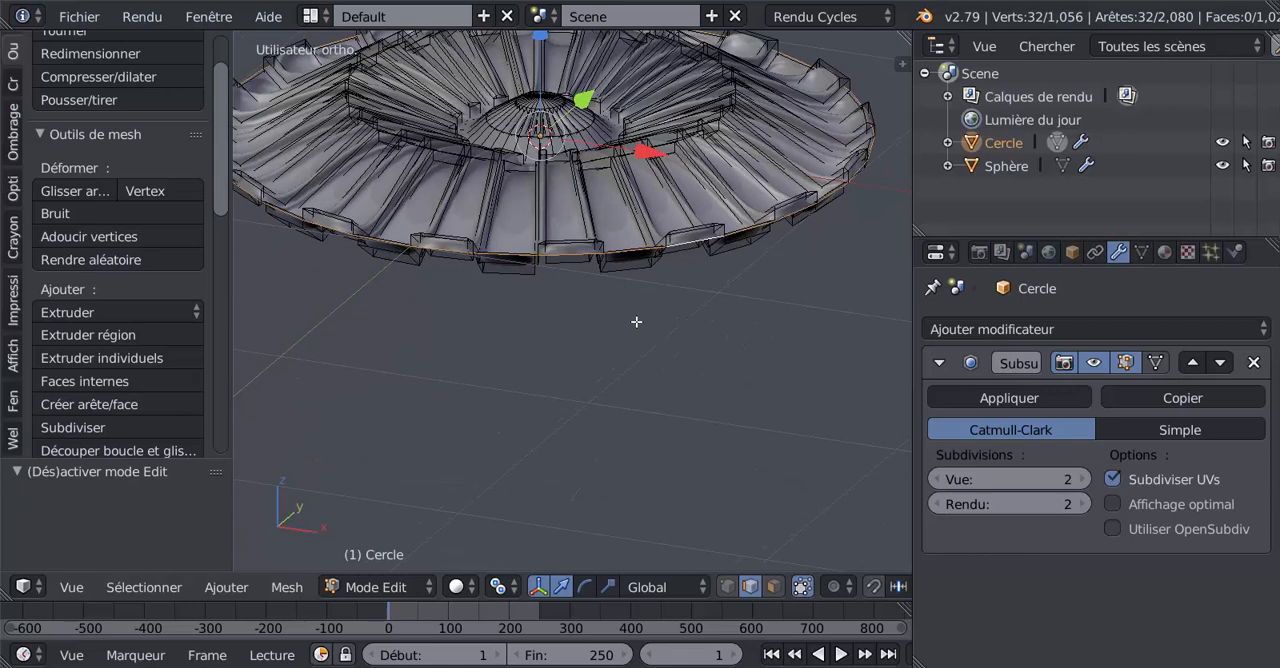
Step: Extrude the outer edge loop and move it straight down along Z to form a short vertical rim wall
{"action": "key", "text": "e"}
{"action": "scroll", "coordinate": [551, 97], "scroll_direction": "down", "scroll_amount": 2}
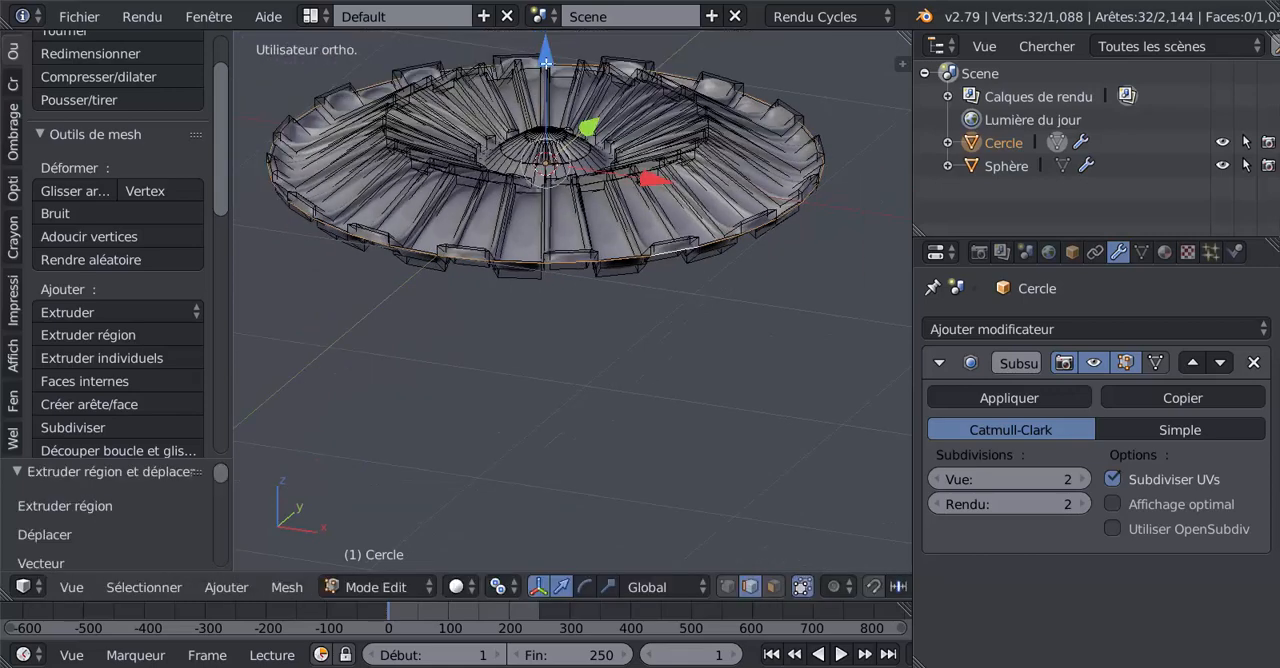
{"action": "key", "text": "g"}
{"action": "key", "text": "z"}
{"action": "left_click", "coordinate": [550, 90]}
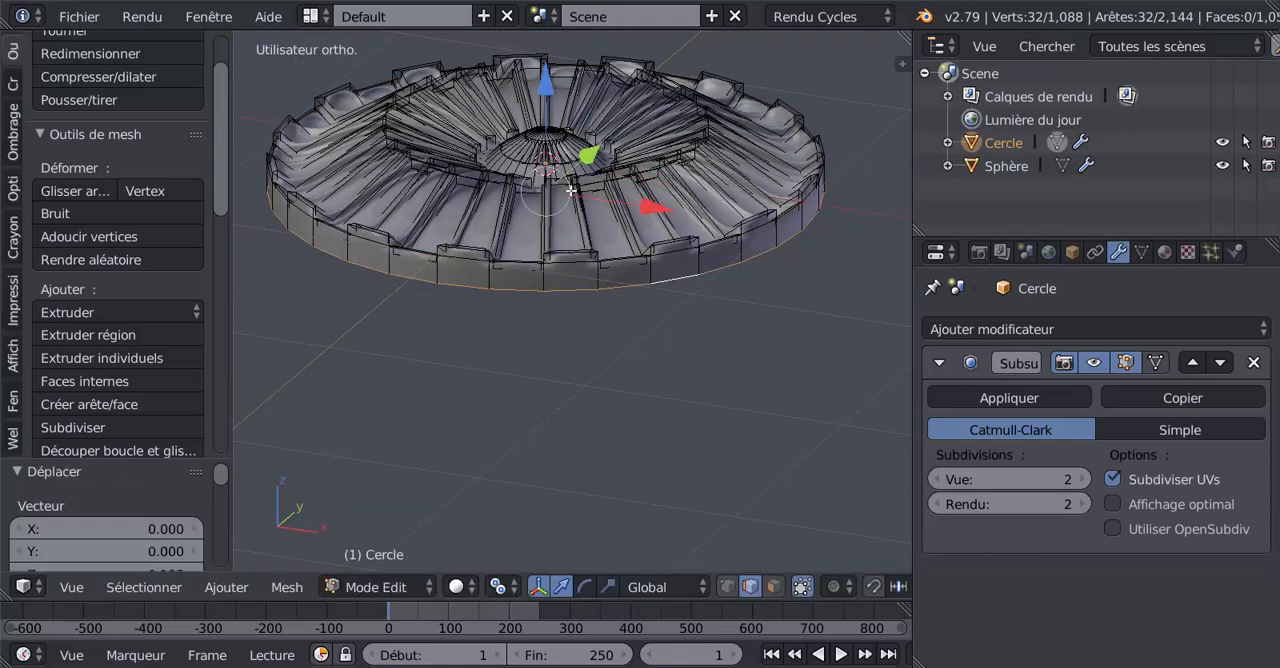
Step: Add one loop cut around the rim wall and slide it close to the upper edge, at a factor of about 0.92
{"action": "scroll", "coordinate": [600, 205], "scroll_direction": "up", "scroll_amount": 3}
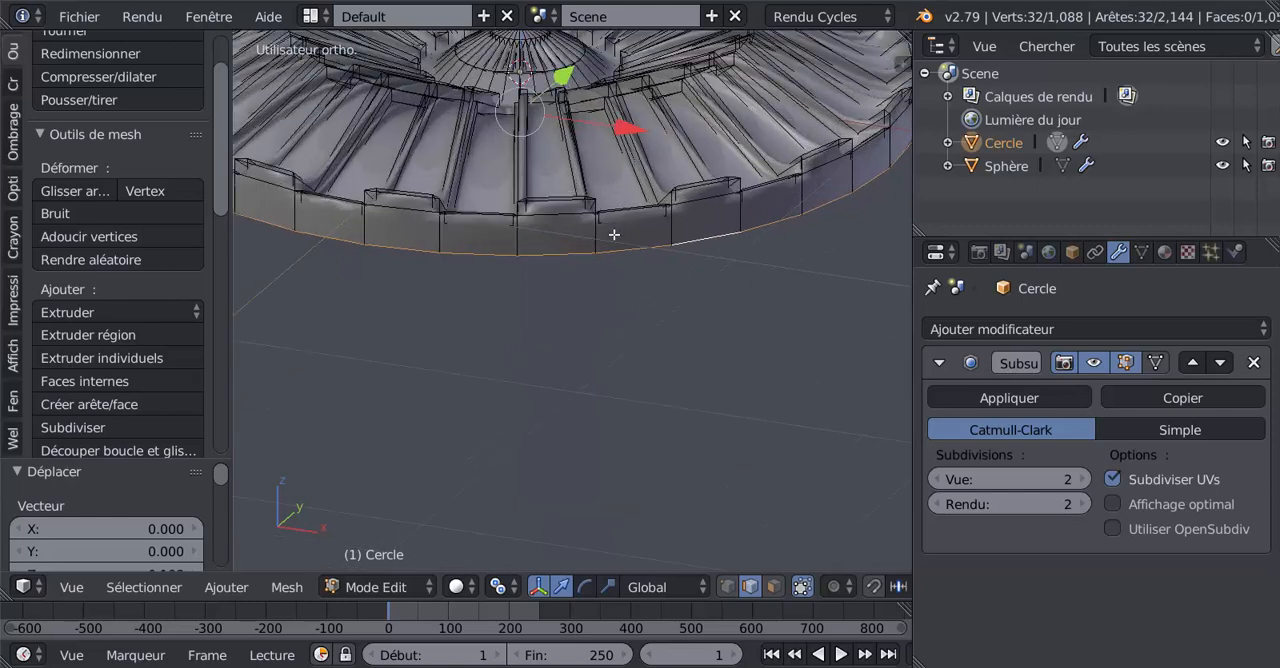
{"action": "middle_click_drag", "start_coordinate": [619, 249], "coordinate": [630, 287]}
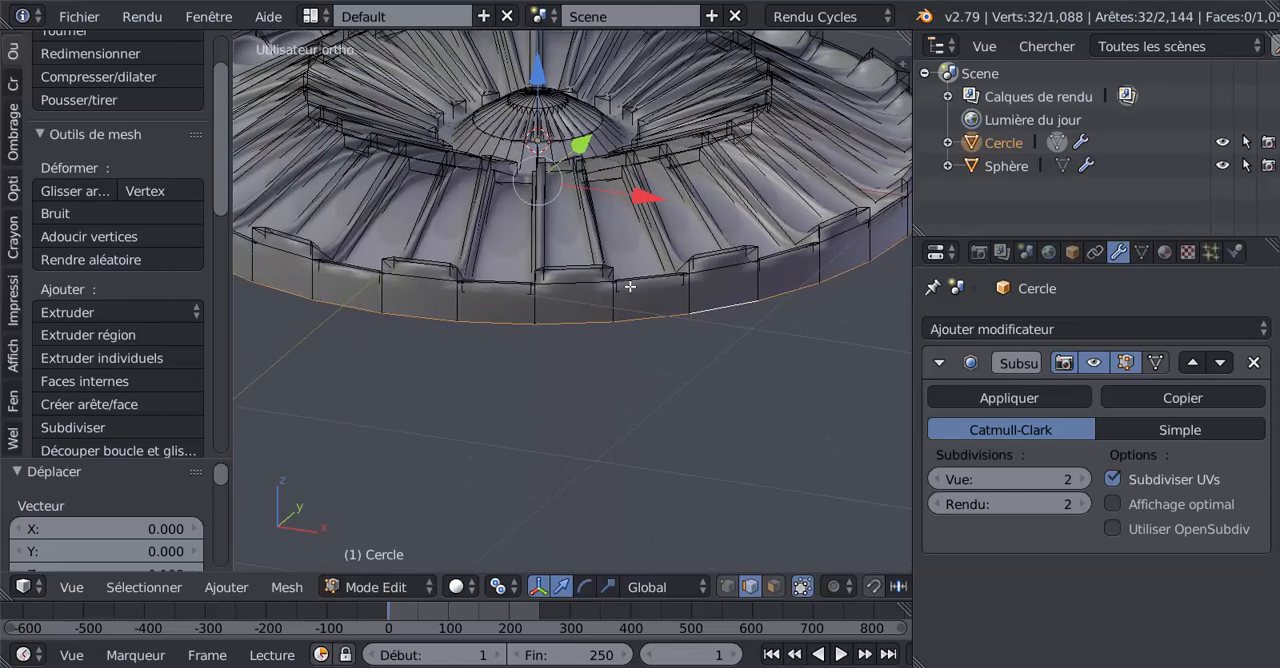
{"action": "key", "text": "ctrl+r"}
{"action": "left_click", "coordinate": [693, 299]}
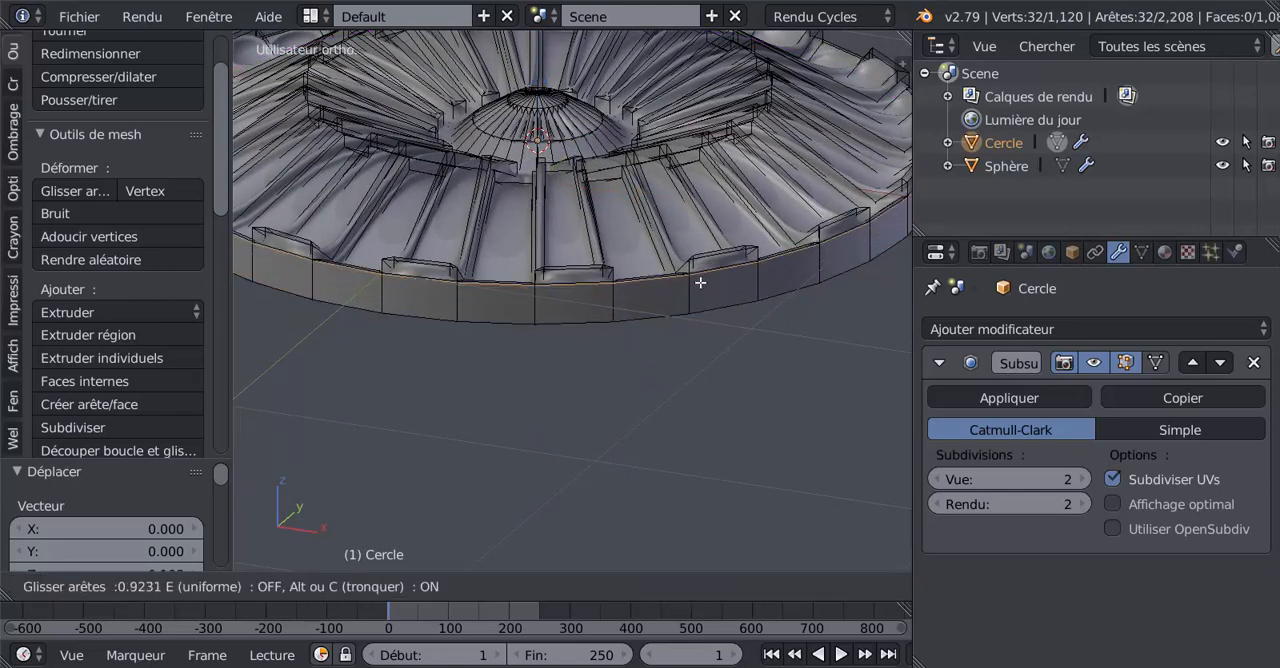
{"action": "left_click", "coordinate": [700, 283]}
Step: Extrude the rim wall's bottom edge loop and scale it inward to form a flat ring on the underside
{"action": "scroll", "coordinate": [695, 318], "scroll_direction": "down", "scroll_amount": 5}
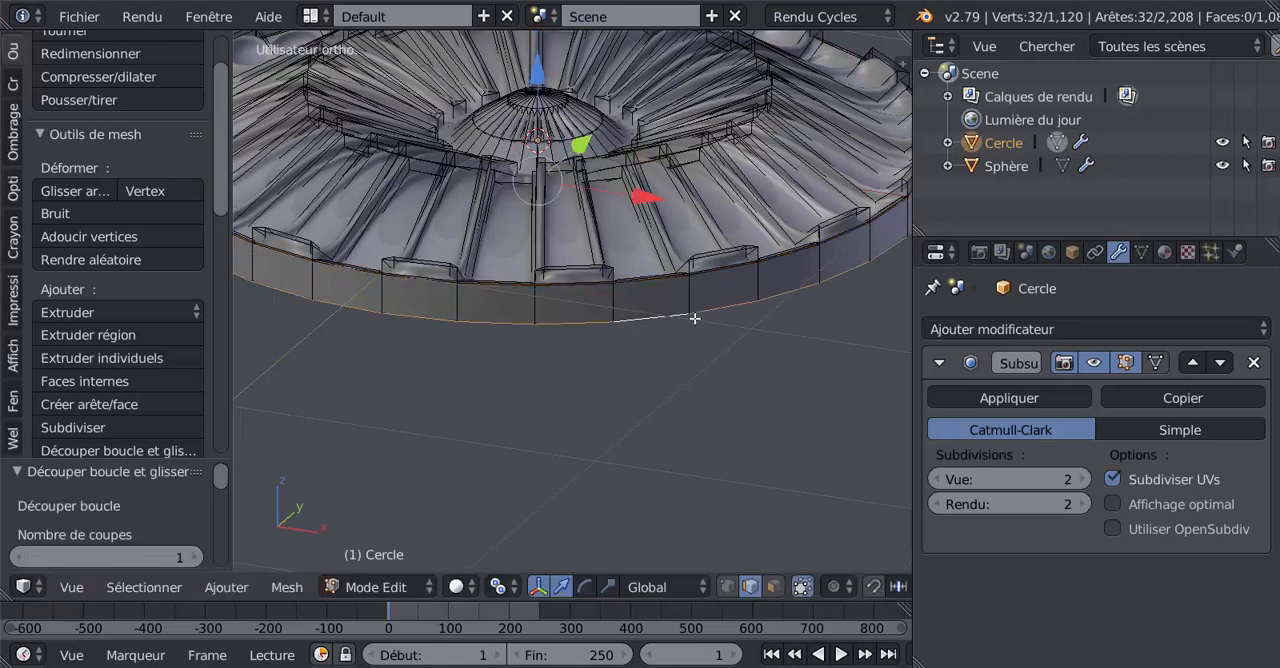
{"action": "key", "text": "e"}
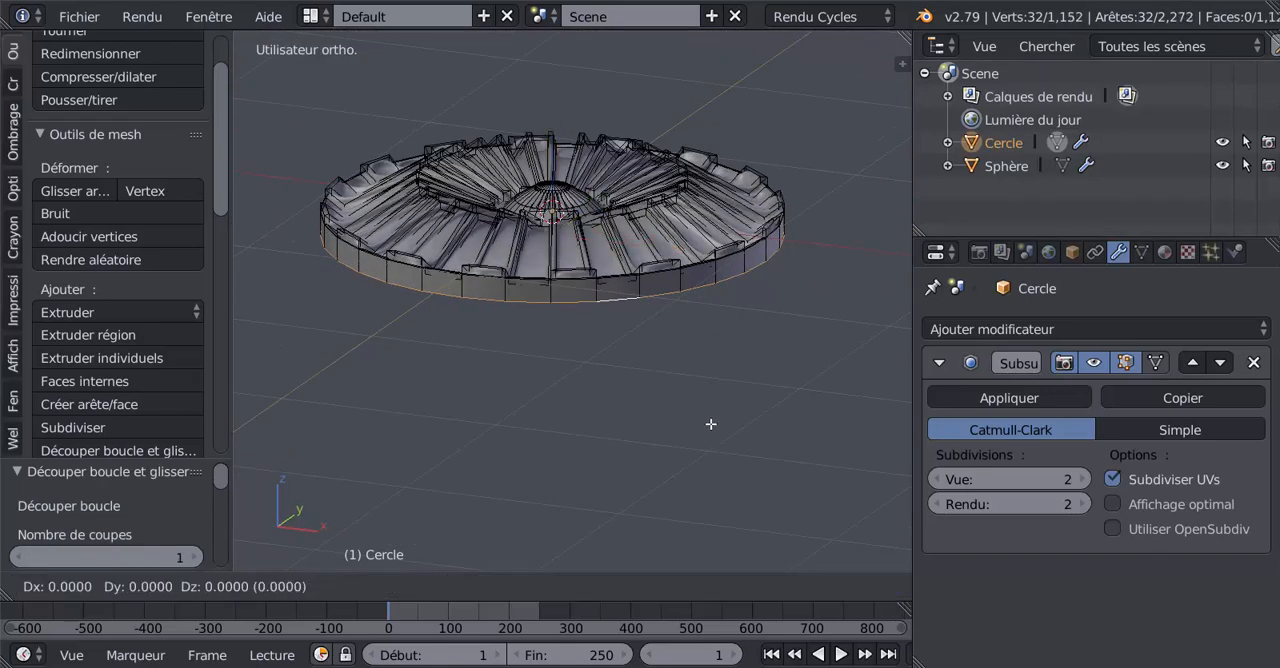
{"action": "key", "text": "s"}
{"action": "left_click", "coordinate": [651, 343]}
{"action": "middle_click_drag", "start_coordinate": [651, 343], "coordinate": [663, 225]}
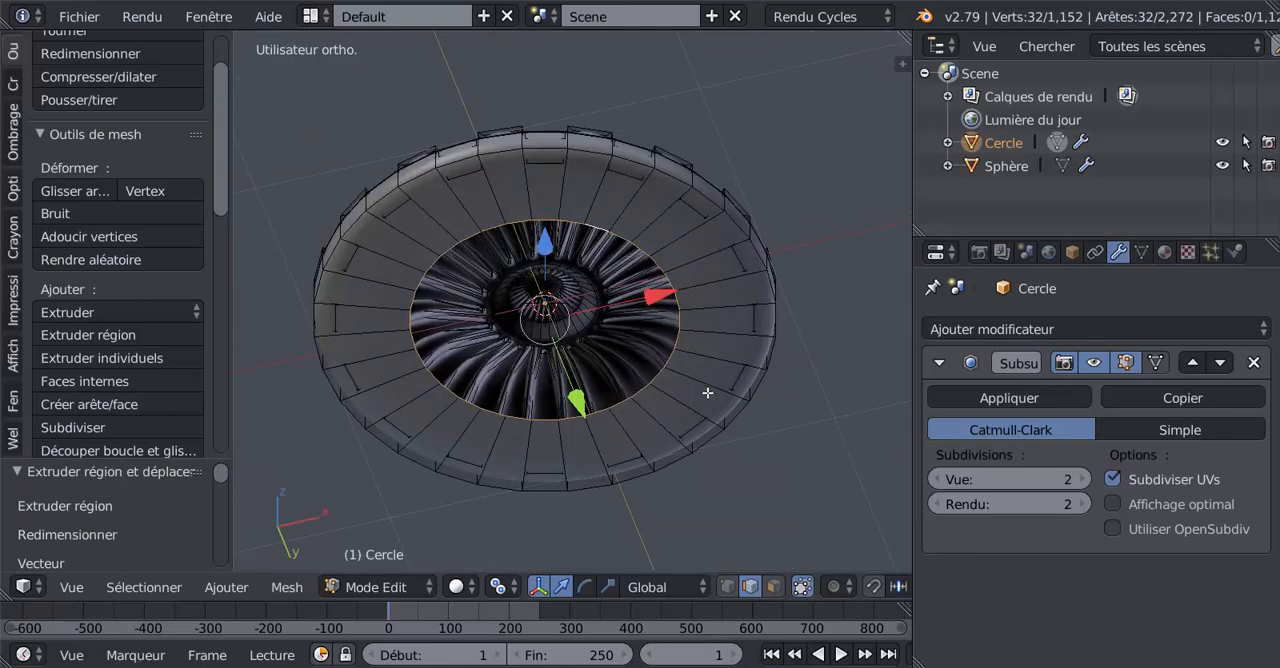
{"action": "middle_click_drag", "start_coordinate": [604, 335], "coordinate": [606, 347]}
Step: Extrude the underside's inner edge loop and scale it to 0 to close the base at its center
{"action": "scroll", "coordinate": [616, 315], "scroll_direction": "up", "scroll_amount": 2}
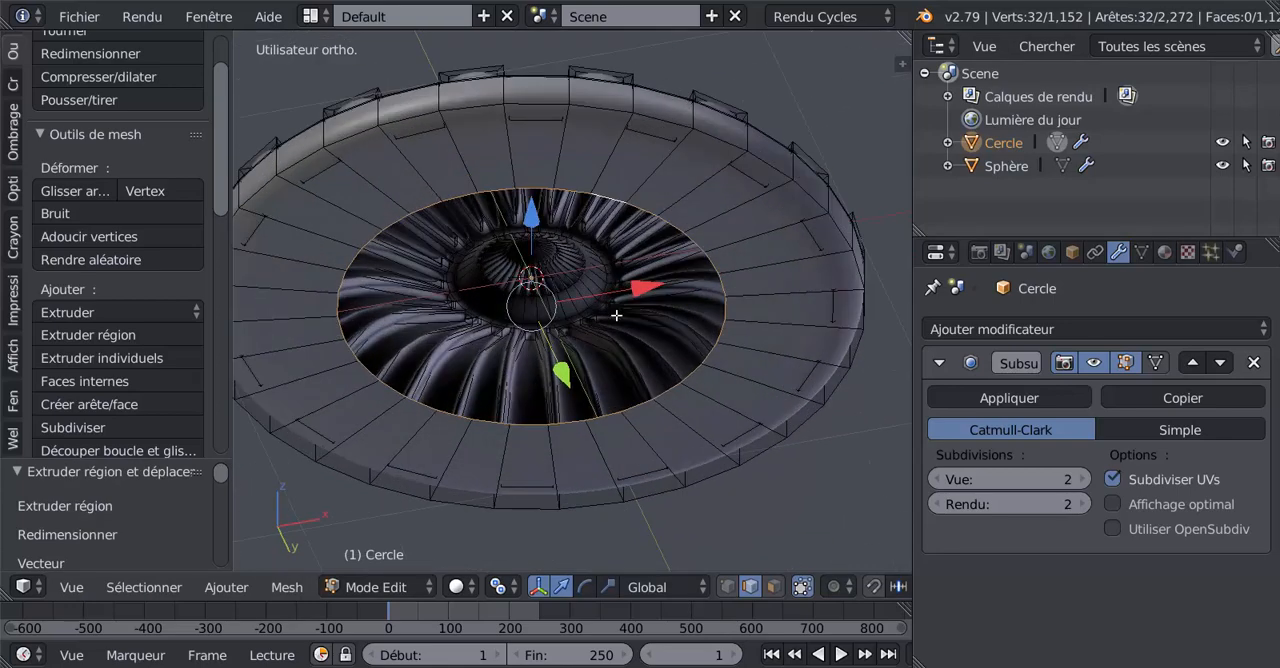
{"action": "key", "text": "e"}
{"action": "key", "text": "s"}
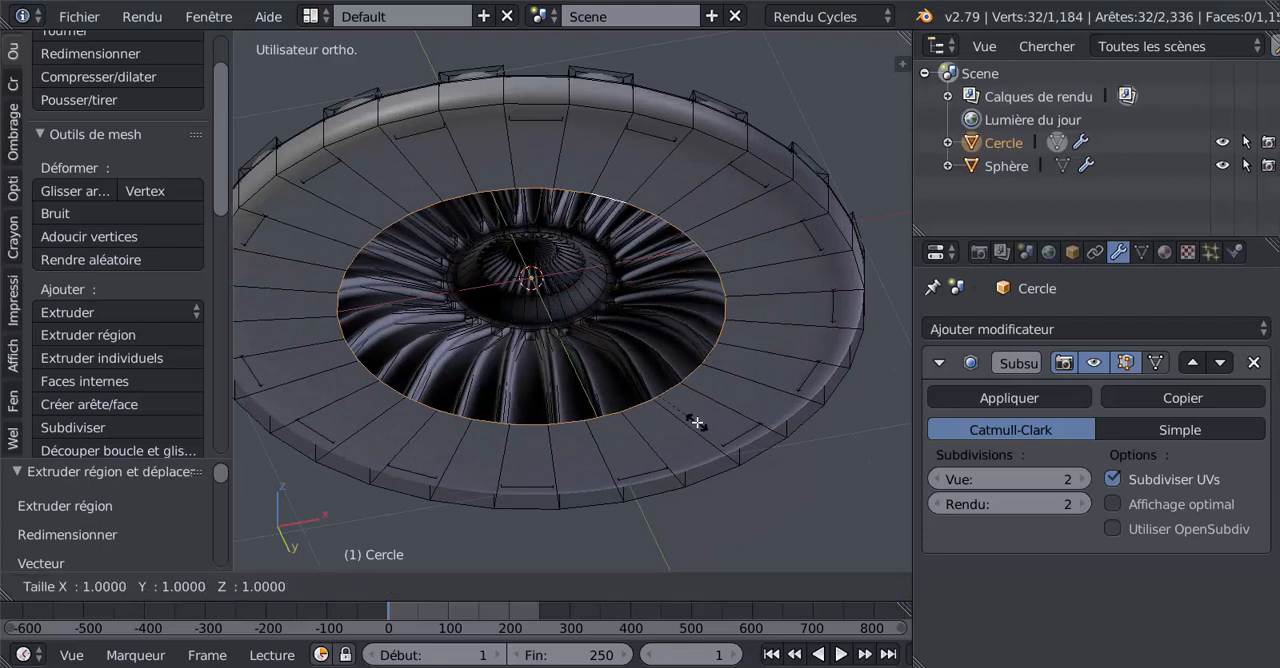
{"action": "key", "text": "0"}
{"action": "key", "text": "Return"}
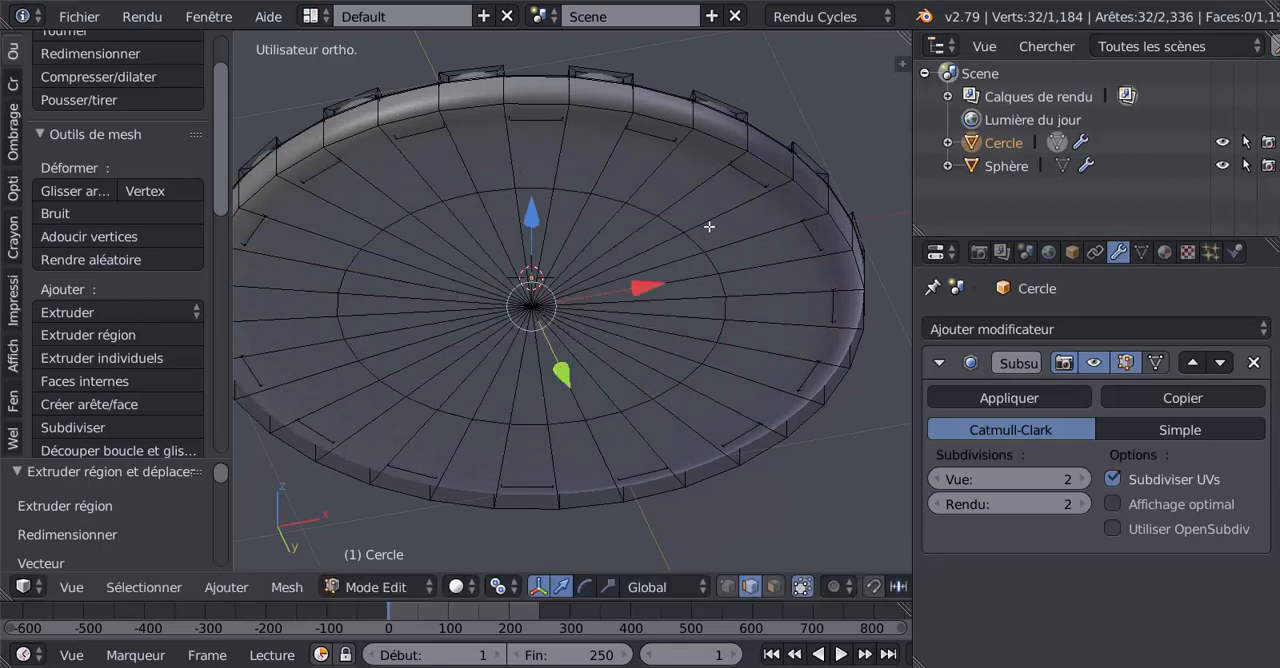
Step: Select the underside's outer and middle edge loops, lower them slightly along Z, and check the shape in Object mode
{"action": "right_click", "coordinate": [605, 108], "text": "alt"}
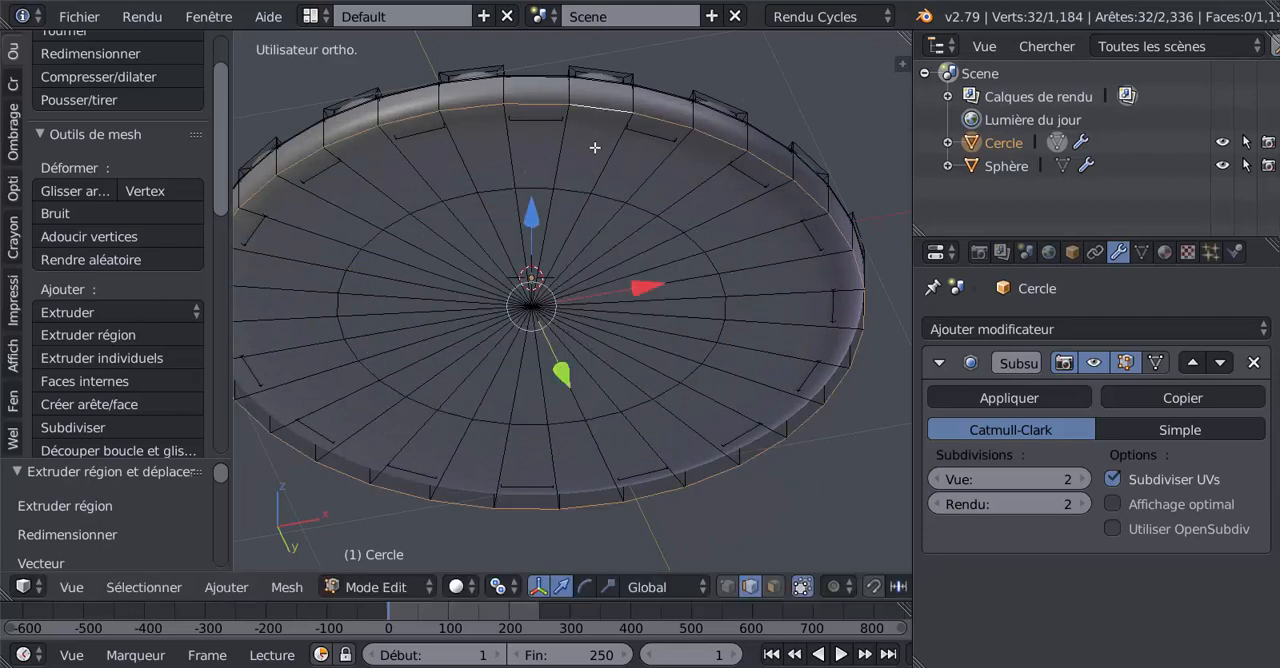
{"action": "right_click", "coordinate": [585, 190], "text": "alt+shift"}
{"action": "scroll", "coordinate": [588, 225], "scroll_direction": "down", "scroll_amount": 1}
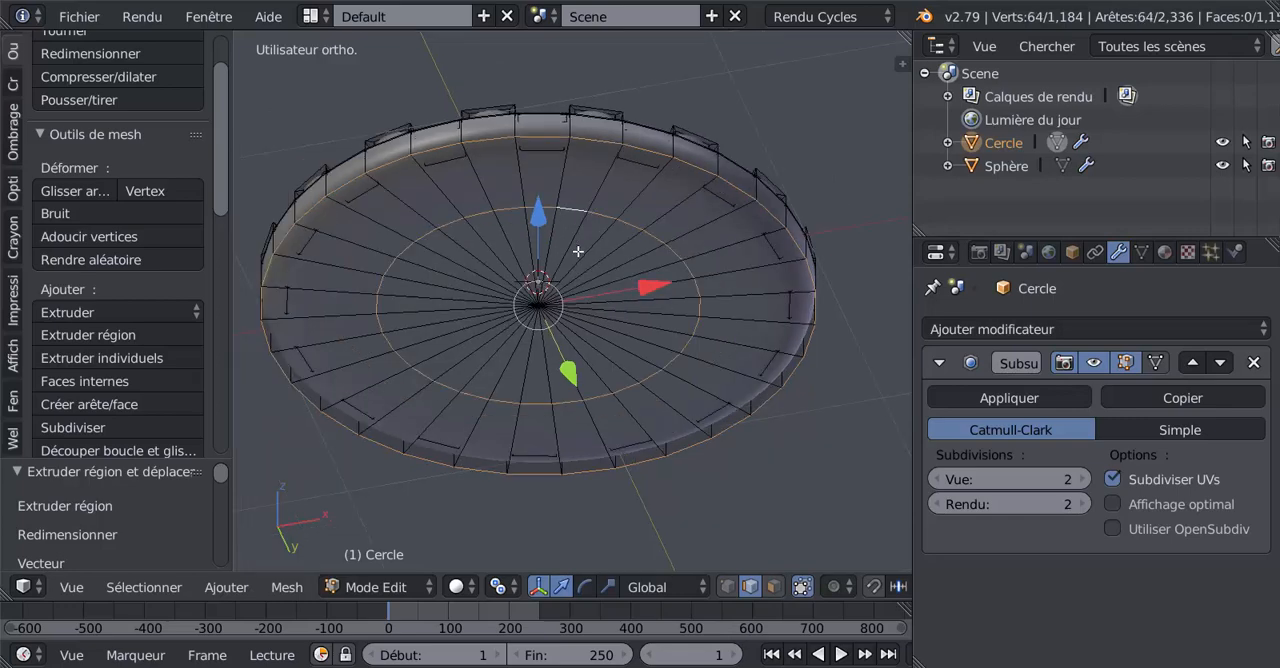
{"action": "middle_click_drag", "start_coordinate": [577, 251], "coordinate": [568, 280]}
{"action": "left_click_drag", "start_coordinate": [546, 187], "coordinate": [543, 201]}
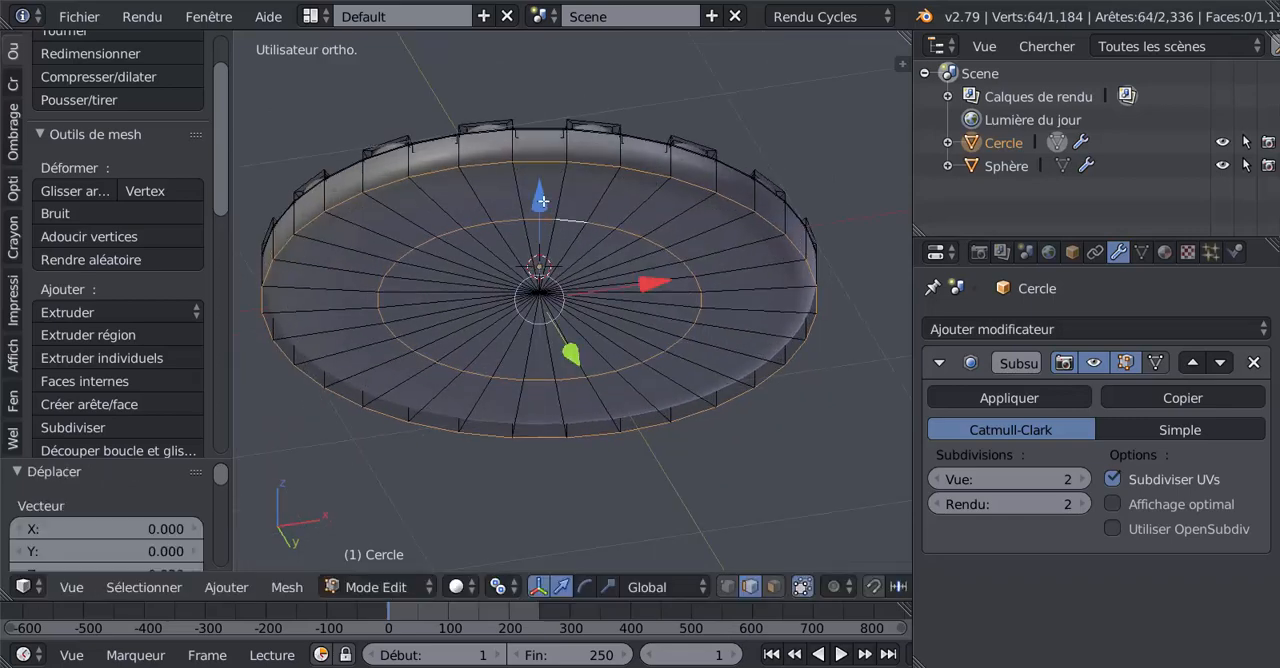
{"action": "middle_click_drag", "start_coordinate": [552, 193], "coordinate": [710, 194]}
{"action": "key", "text": "Tab"}
{"action": "key", "text": "Tab"}
Step: Bevel the outer bottom edge loop of the rim with 3 segments and an amount of about 0.042
{"action": "scroll", "coordinate": [713, 260], "scroll_direction": "up", "scroll_amount": 1}
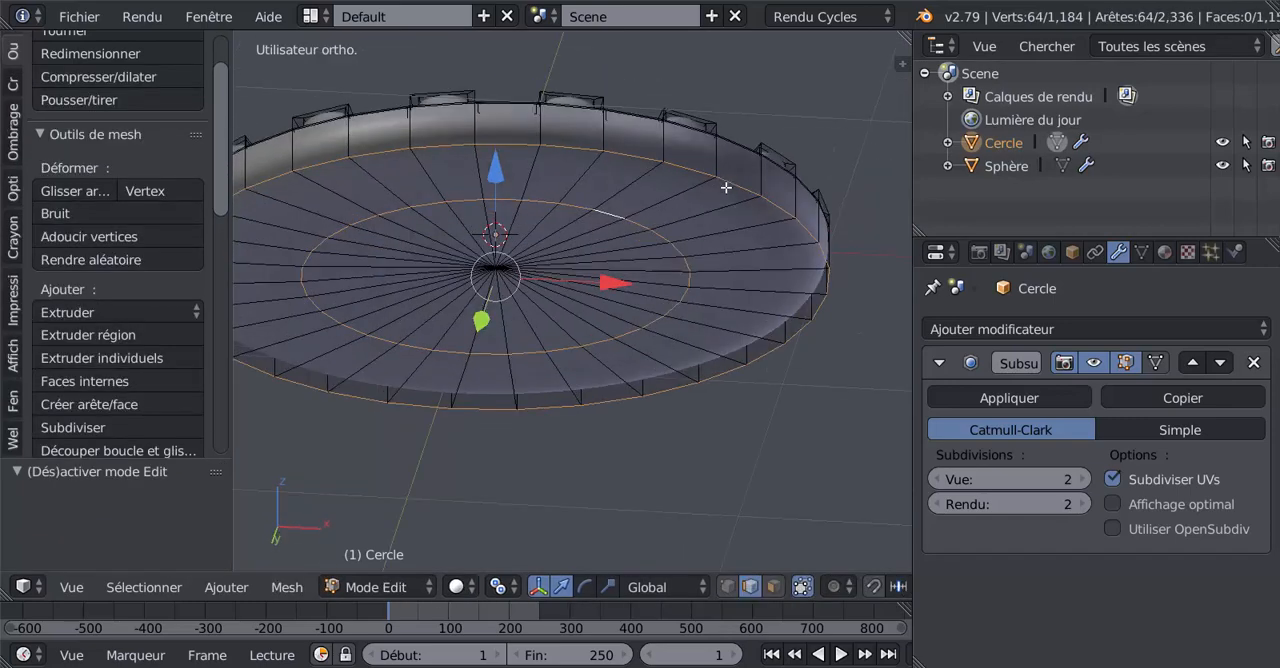
{"action": "right_click", "coordinate": [728, 188], "text": "alt"}
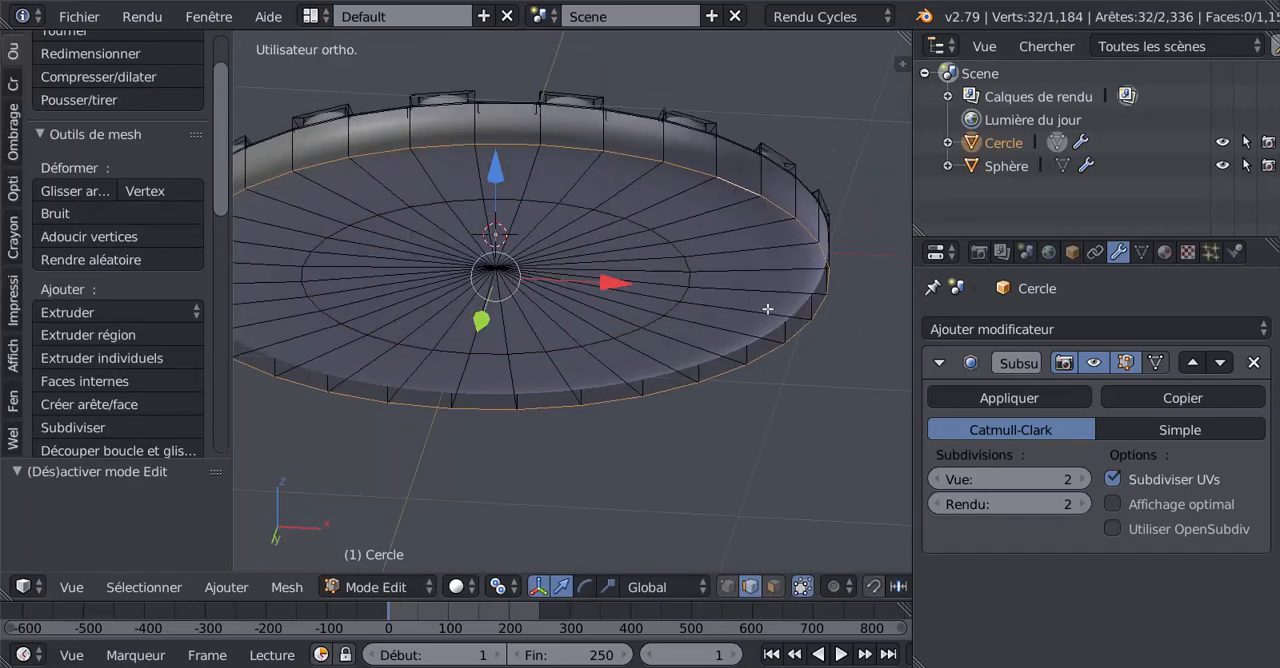
{"action": "key", "text": "ctrl+b"}
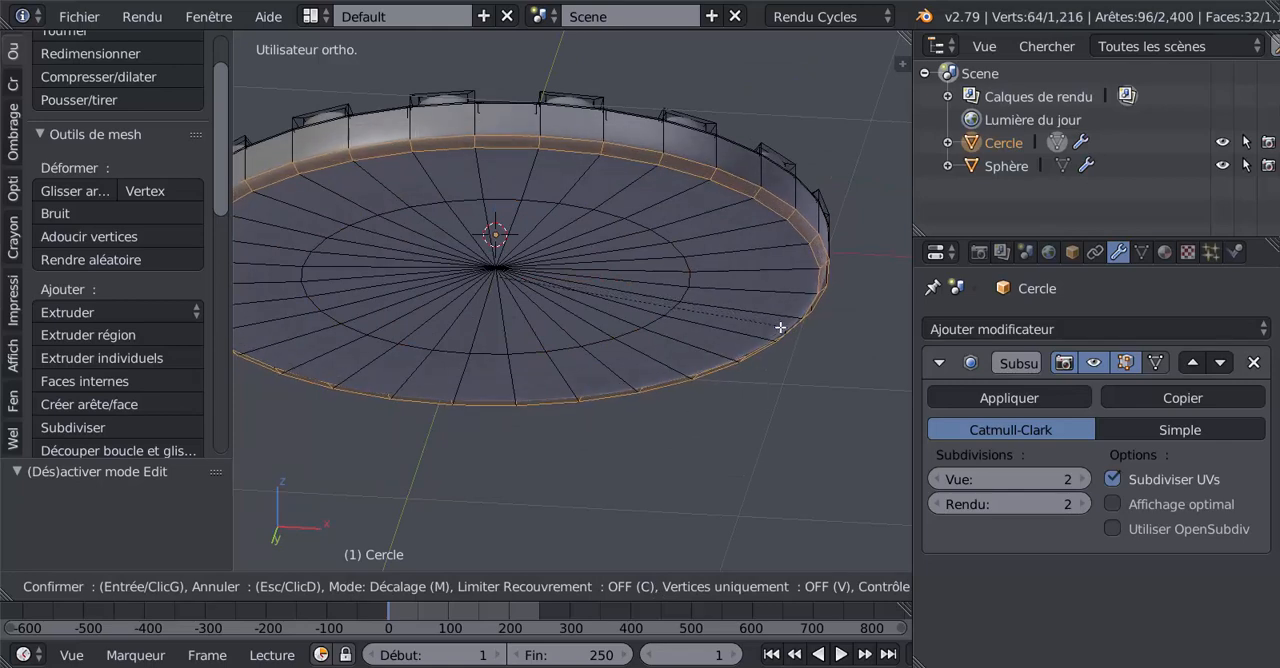
{"action": "scroll", "coordinate": [782, 329], "scroll_direction": "up", "scroll_amount": 2}
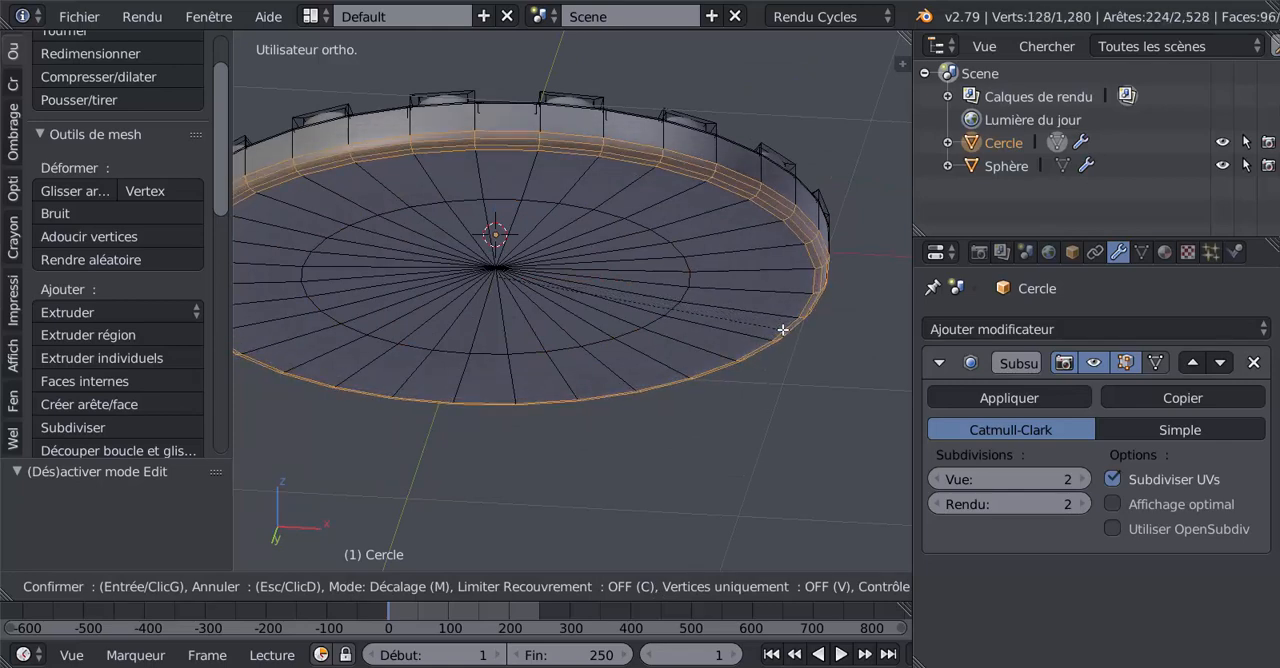
{"action": "left_click", "coordinate": [782, 329]}
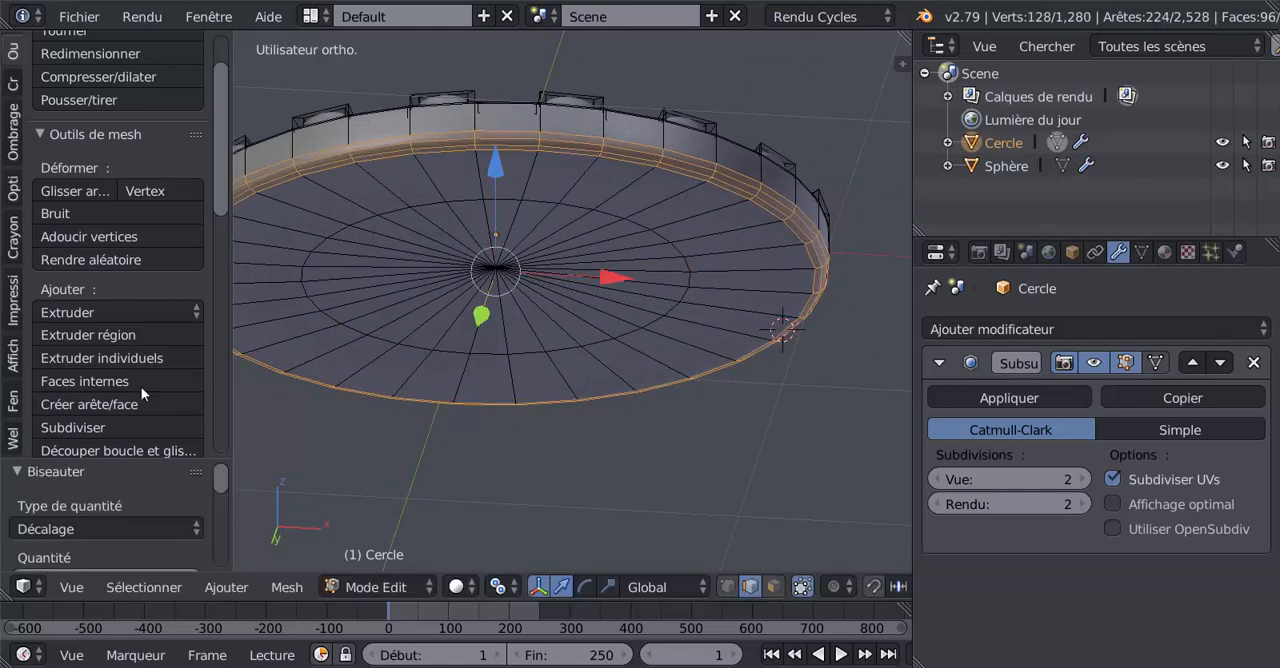
Step: Set the bottom rim bevel's profile to 0.150 and inspect the edge from the side
{"action": "left_click_drag", "start_coordinate": [147, 471], "coordinate": [147, 251]}
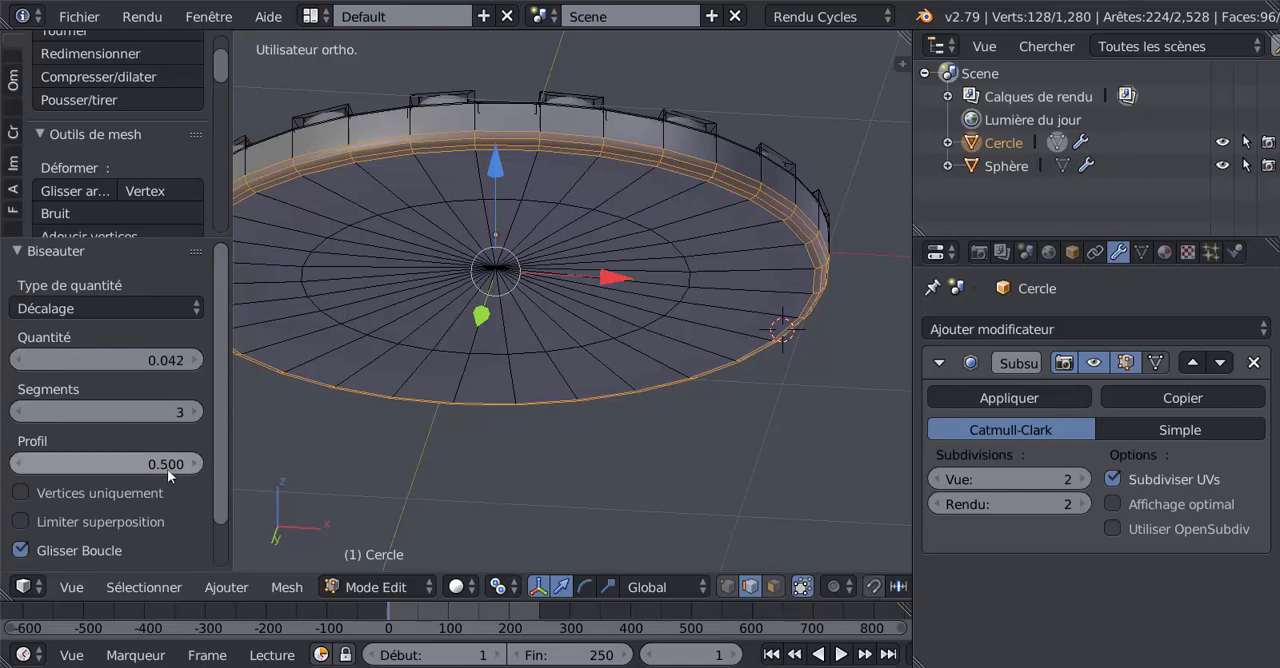
{"action": "left_click_drag", "start_coordinate": [158, 467], "coordinate": [95, 467]}
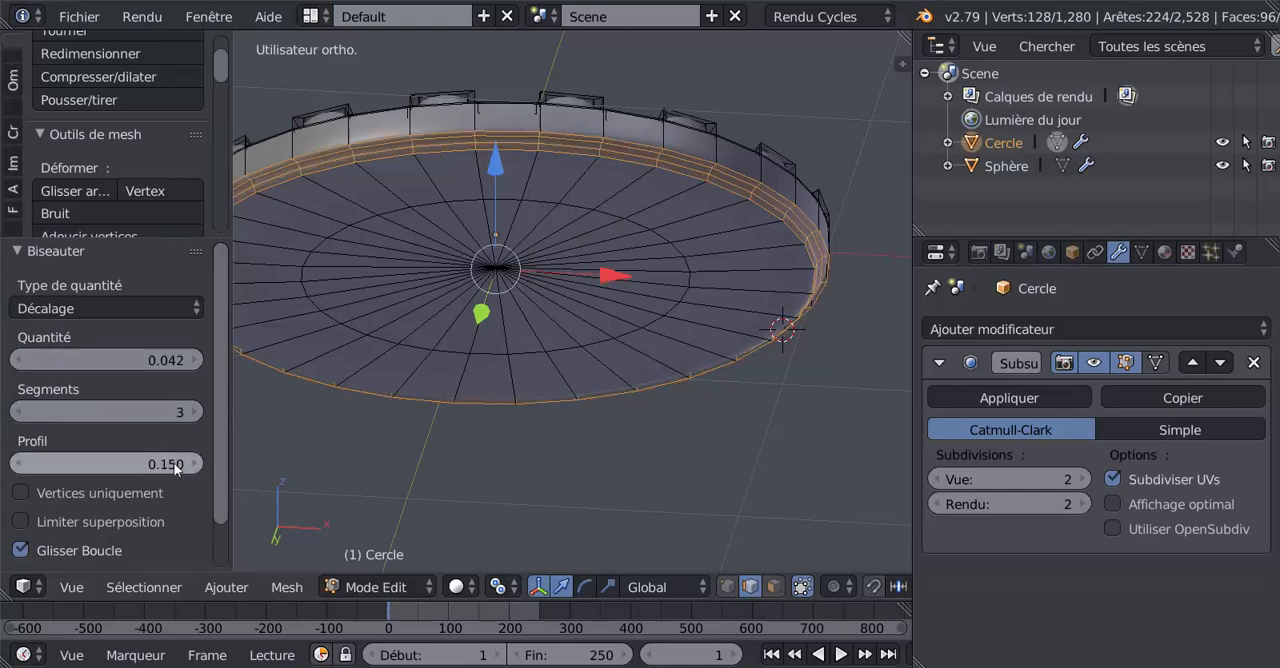
{"action": "scroll", "coordinate": [603, 235], "scroll_direction": "up", "scroll_amount": 1}
{"action": "middle_click_drag", "start_coordinate": [648, 256], "coordinate": [639, 316]}
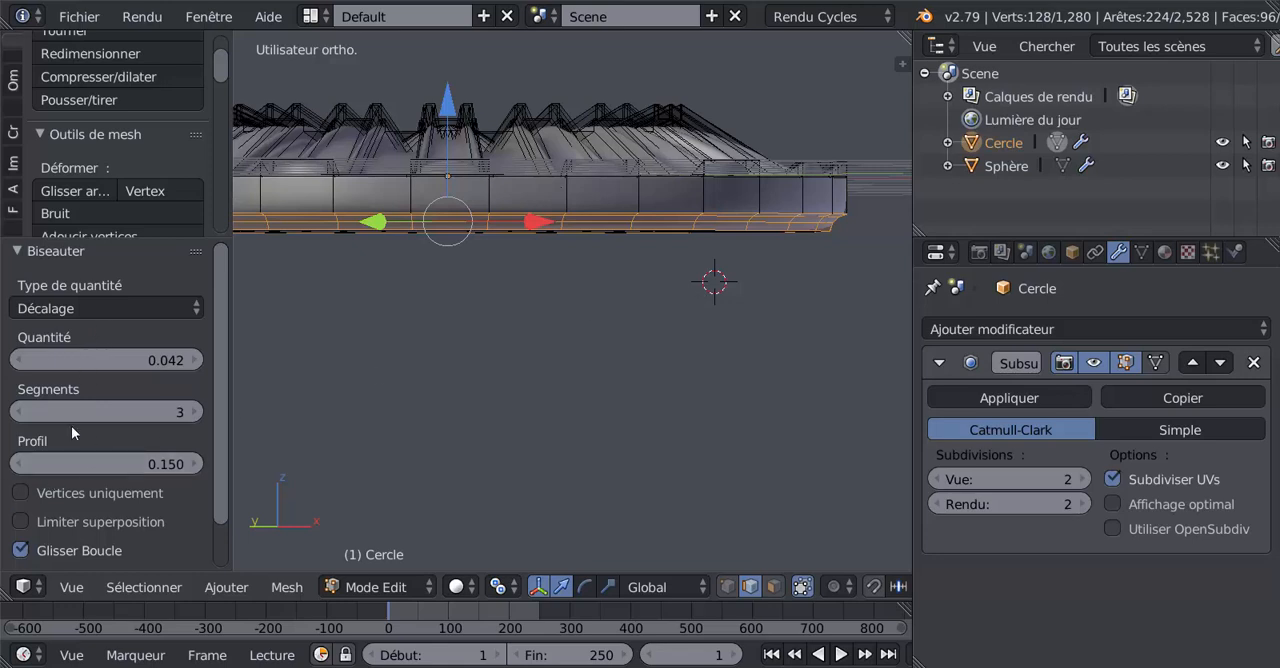
Step: Add an edge loop around the rim's outer side, slide it close above the bottom bevel, and check the rosette in Object mode
{"action": "mouse_move", "coordinate": [84, 458]}
{"action": "left_mouse_down"}
{"action": "mouse_move", "coordinate": [199, 462]}
{"action": "mouse_move", "coordinate": [32, 462]}
{"action": "mouse_move", "coordinate": [171, 462]}
{"action": "mouse_move", "coordinate": [89, 465]}
{"action": "left_mouse_up"}
{"action": "scroll", "coordinate": [771, 169], "scroll_direction": "up", "scroll_amount": 2}
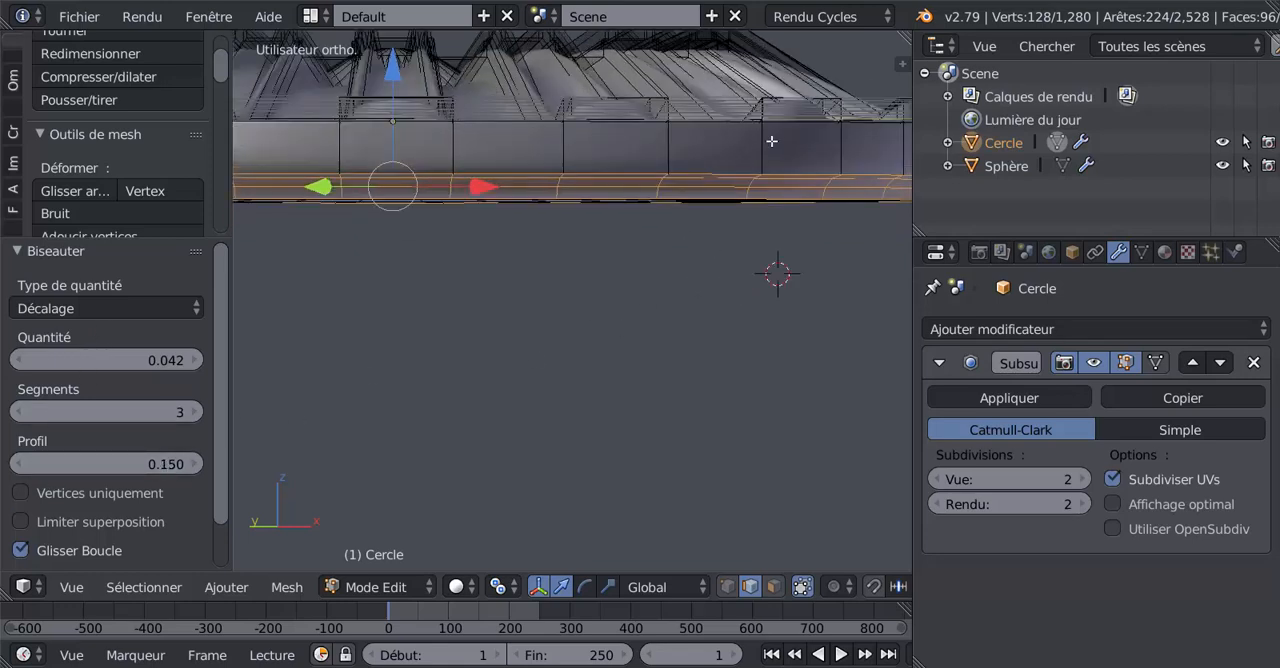
{"action": "key", "text": "ctrl+r"}
{"action": "left_click", "coordinate": [765, 150]}
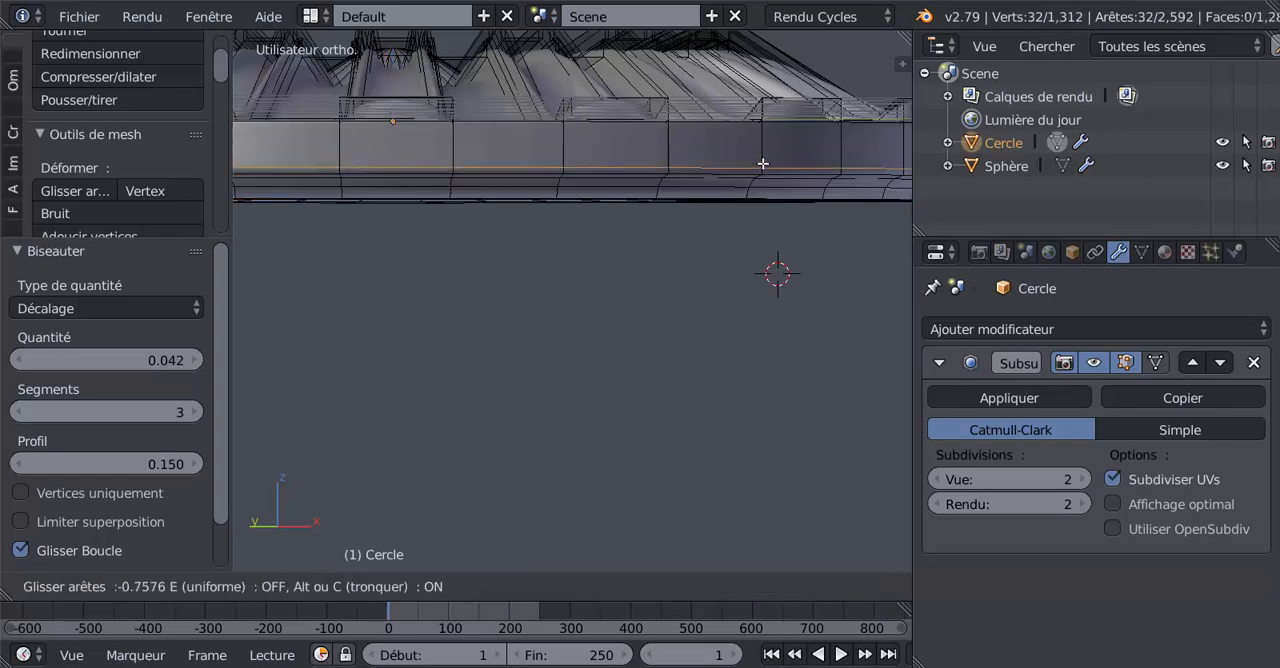
{"action": "left_click", "coordinate": [763, 167]}
{"action": "key", "text": "Tab"}
{"action": "scroll", "coordinate": [762, 155], "scroll_direction": "down", "scroll_amount": 4}
{"action": "middle_click_drag", "start_coordinate": [749, 234], "coordinate": [686, 347]}
{"action": "scroll", "coordinate": [687, 346], "scroll_direction": "up", "scroll_amount": 3}
Step: Move the fluted column about 15.274 along the Y axis so it stands near the rosette
{"action": "scroll", "coordinate": [689, 342], "scroll_direction": "down", "scroll_amount": 15}
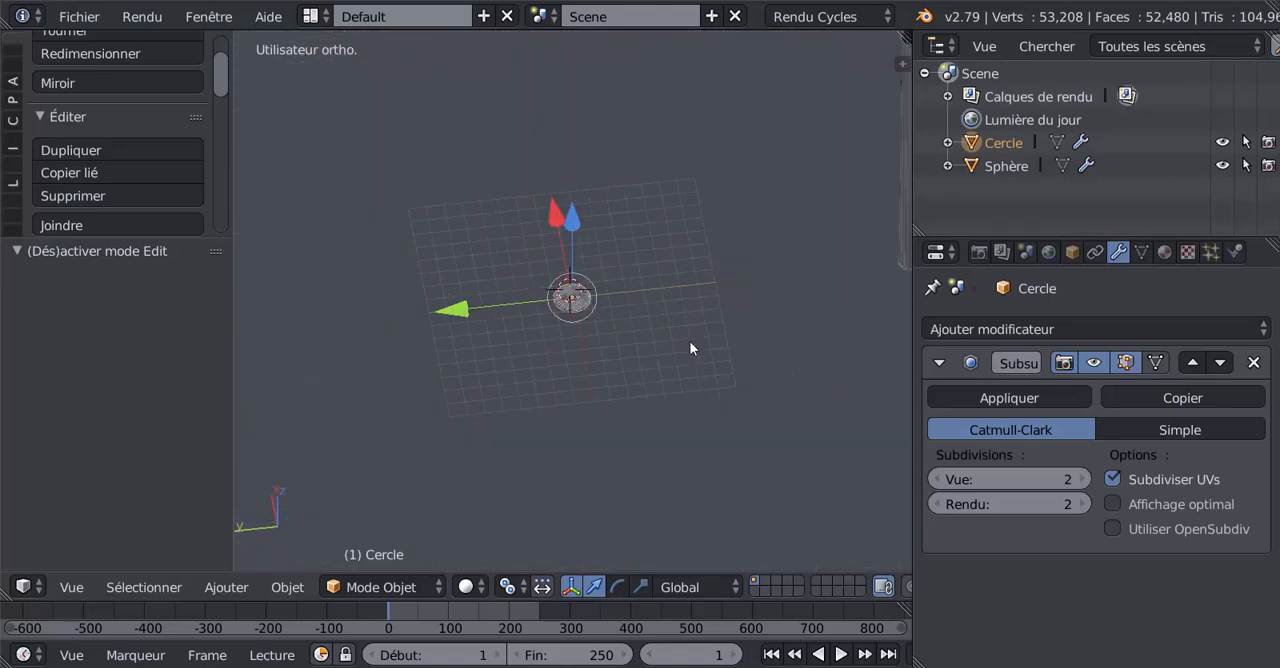
{"action": "scroll", "coordinate": [690, 348], "scroll_direction": "down", "scroll_amount": 1}
{"action": "right_click", "coordinate": [830, 206]}
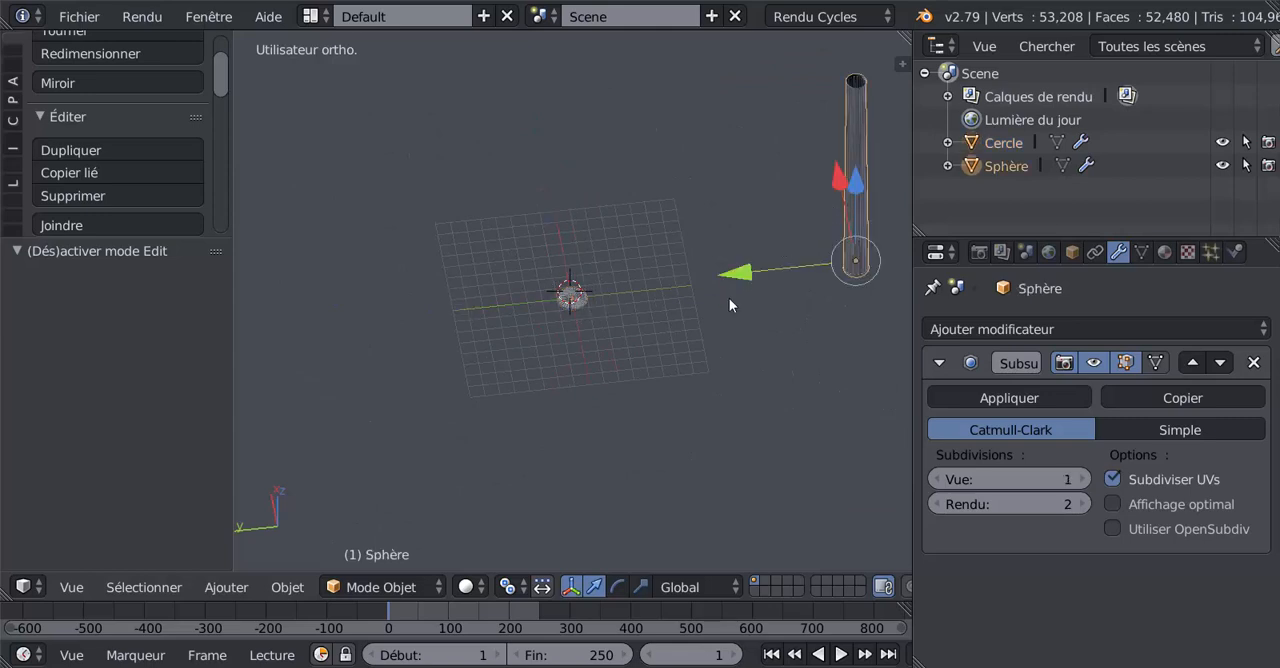
{"action": "key", "text": "g"}
{"action": "key", "text": "y"}
{"action": "left_click", "coordinate": [530, 346]}
Step: Examine the rosette up close and compare its size and shape with the full fluted column
{"action": "middle_click_drag", "start_coordinate": [554, 320], "coordinate": [620, 326]}
{"action": "middle_click_drag", "start_coordinate": [666, 251], "coordinate": [532, 341]}
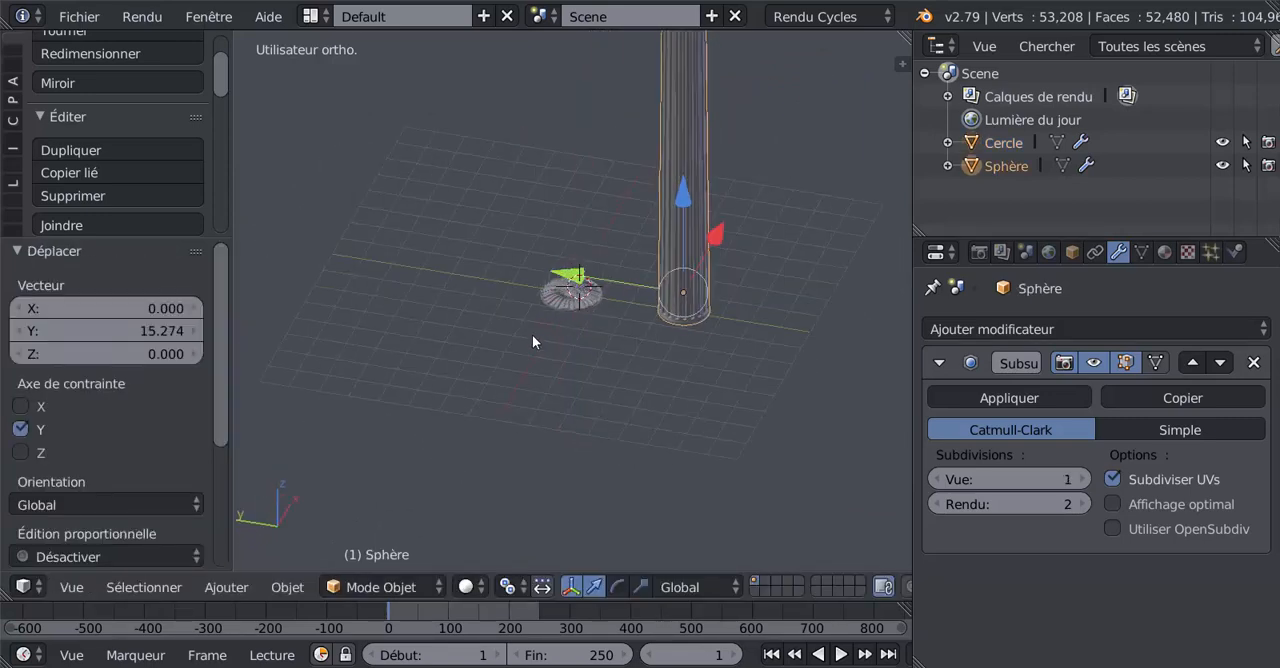
{"action": "scroll", "coordinate": [532, 342], "scroll_direction": "up", "scroll_amount": 5}
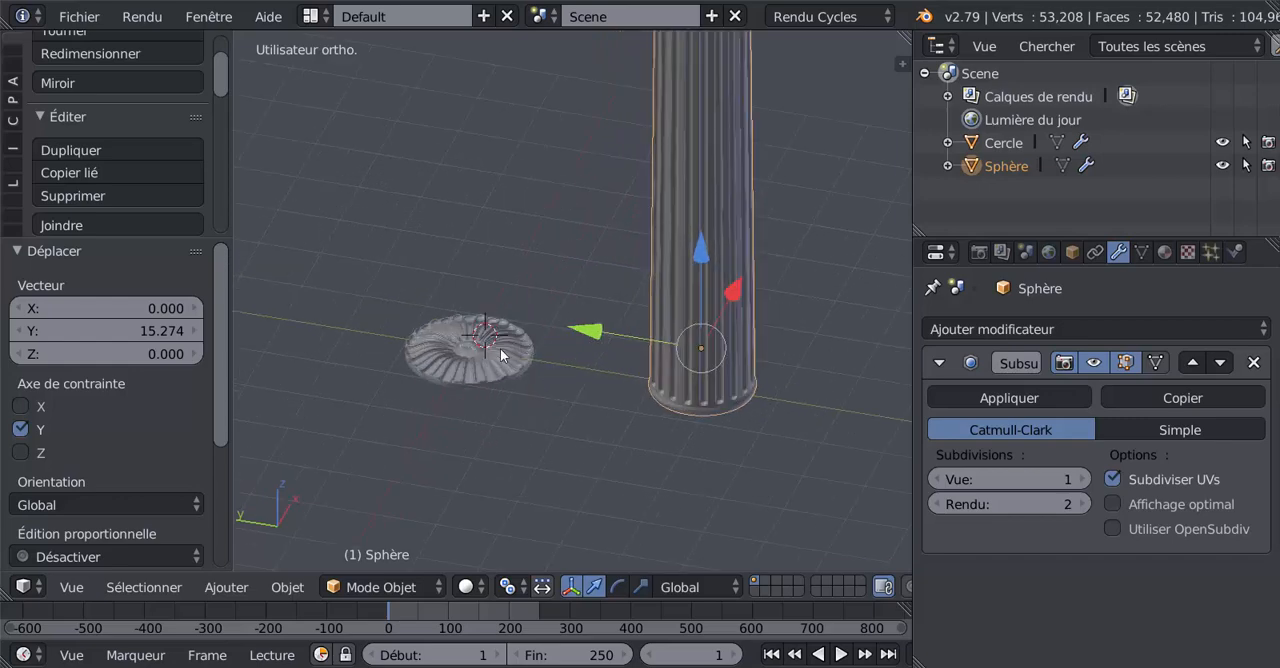
{"action": "scroll", "coordinate": [500, 348], "scroll_direction": "up", "scroll_amount": 6}
{"action": "scroll", "coordinate": [540, 338], "scroll_direction": "down", "scroll_amount": 7}
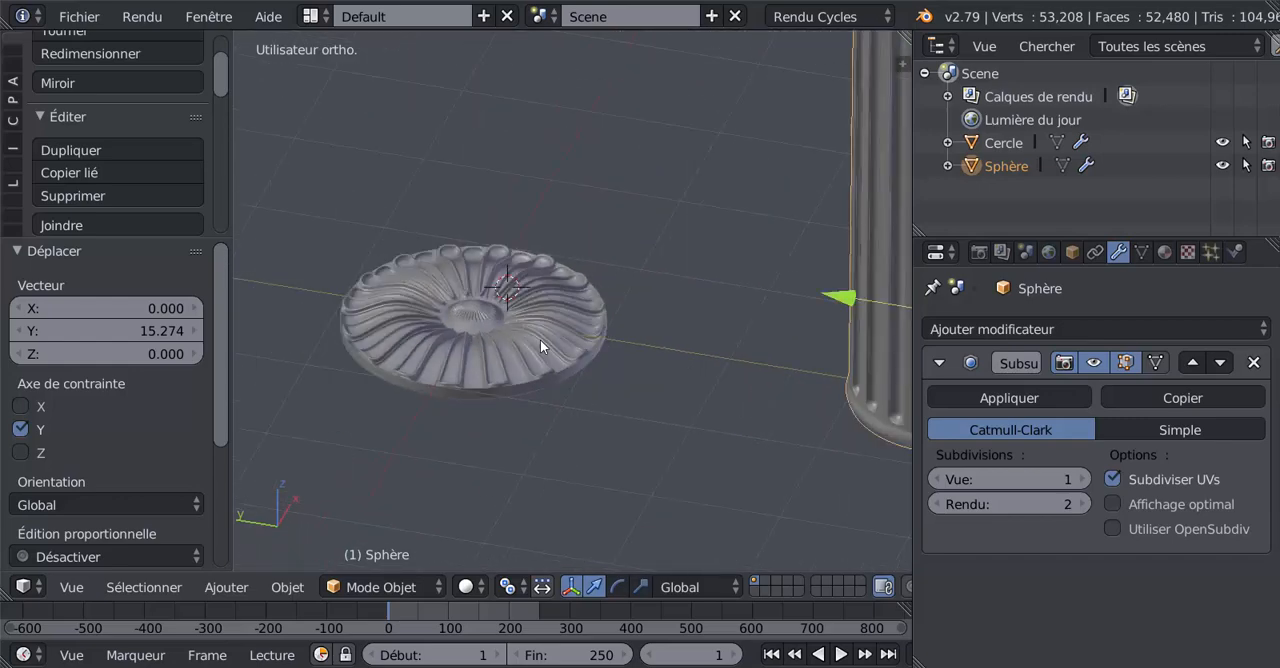
{"action": "scroll", "coordinate": [560, 482], "scroll_direction": "down", "scroll_amount": 5}
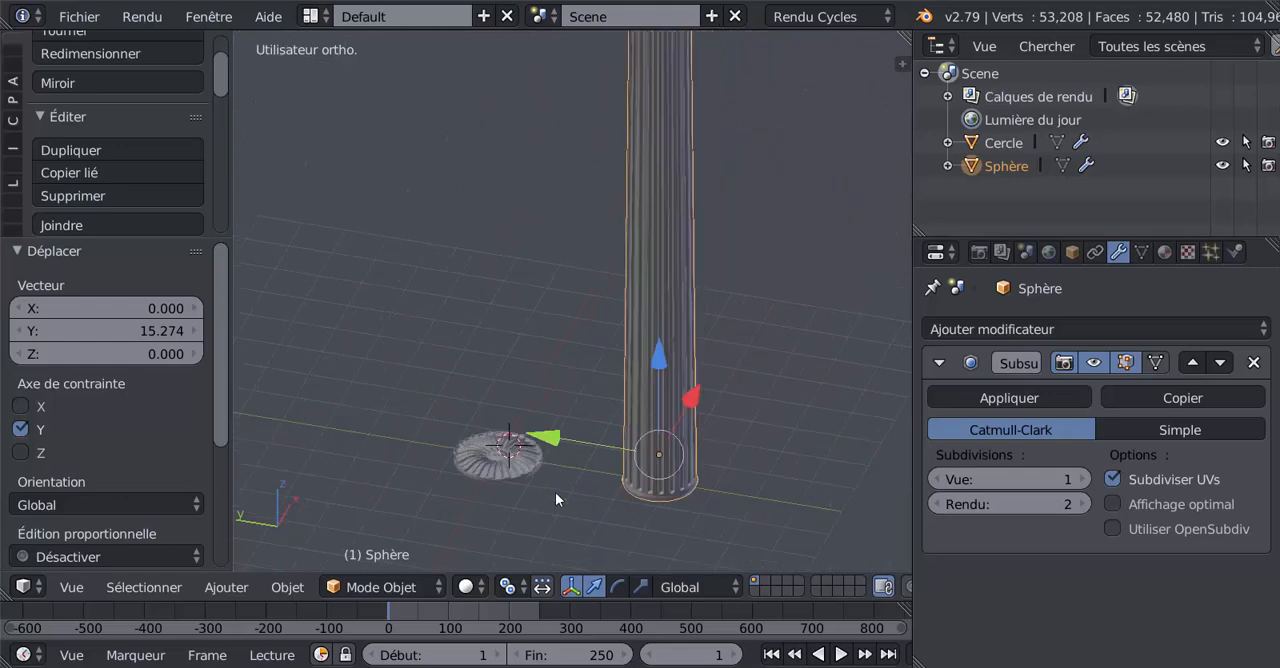
{"action": "middle_click_drag", "start_coordinate": [661, 381], "coordinate": [677, 357]}
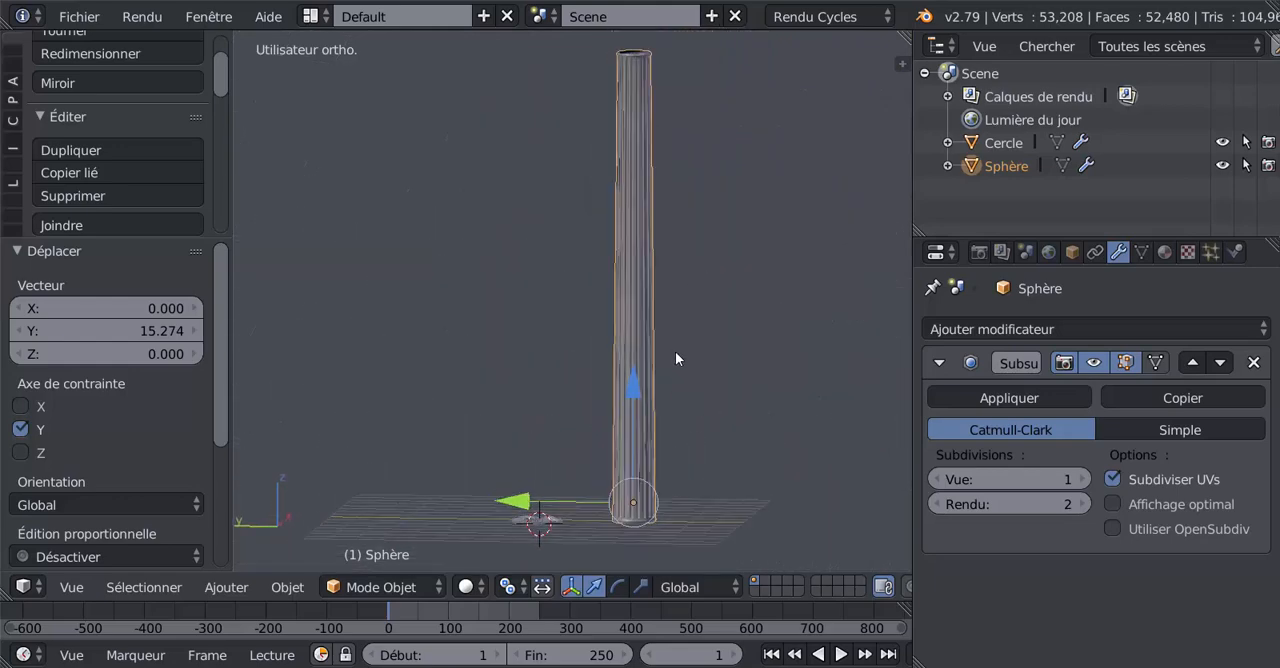
{"action": "middle_click_drag", "start_coordinate": [757, 374], "coordinate": [672, 413], "text": "shift"}
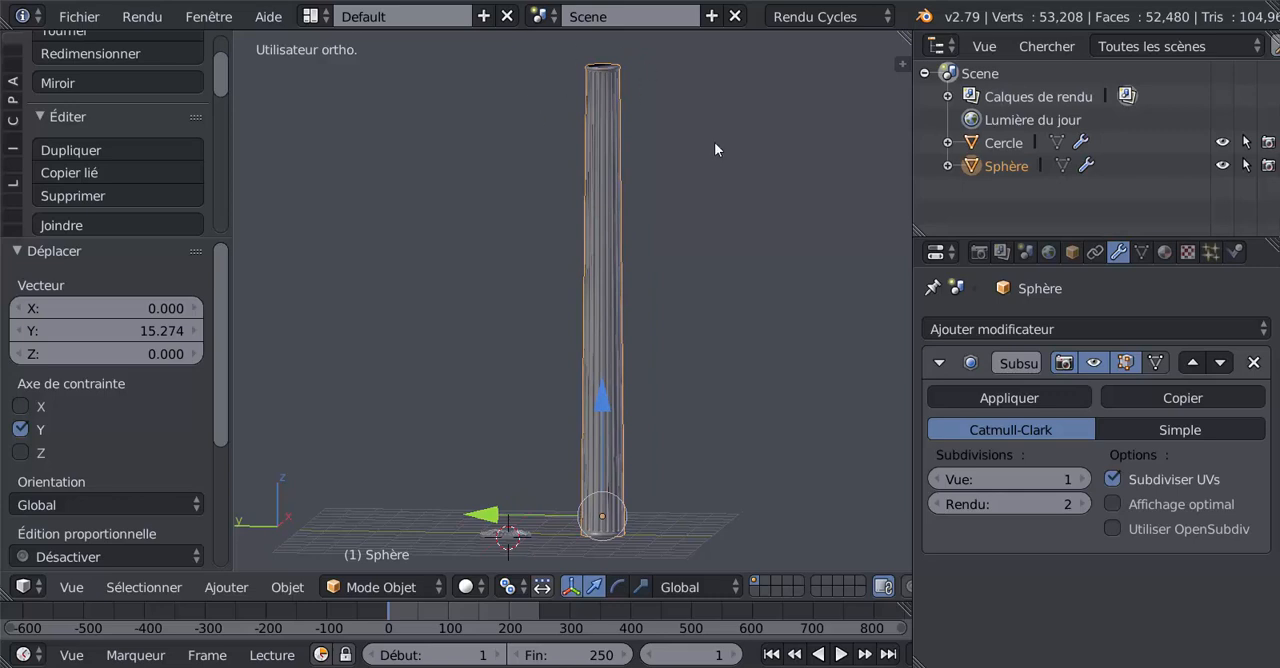